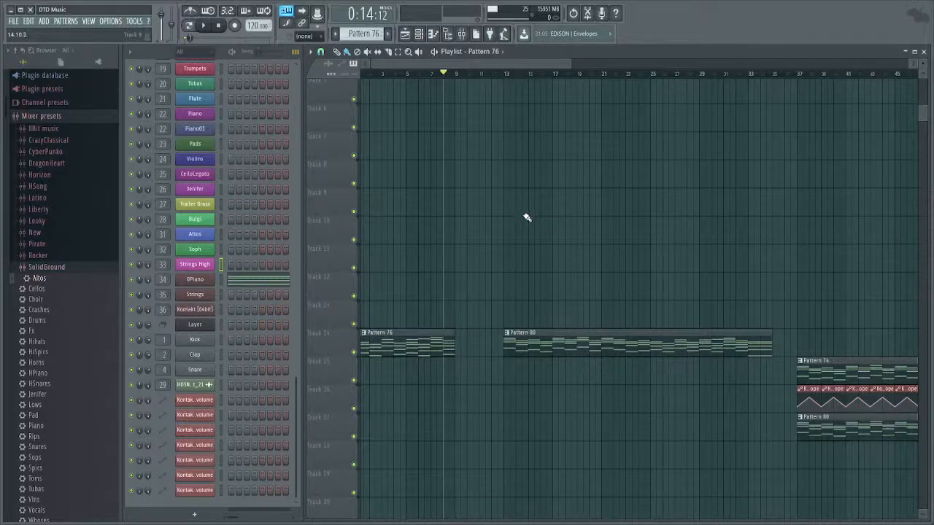
# Set the playback position to the start of the playlist, play through Pattern 76, and stop playback.
pyautogui.scroll(1, 537, 230)
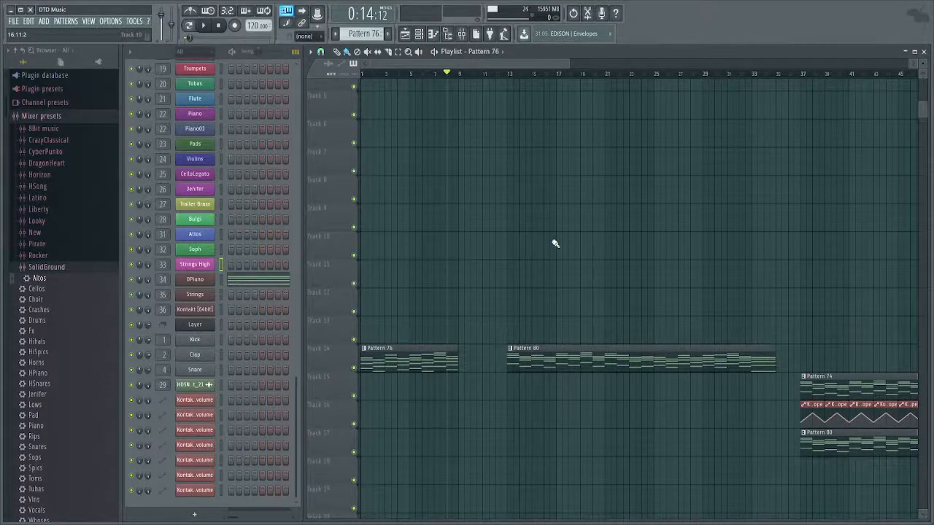
pyautogui.scroll(1, 509, 490)
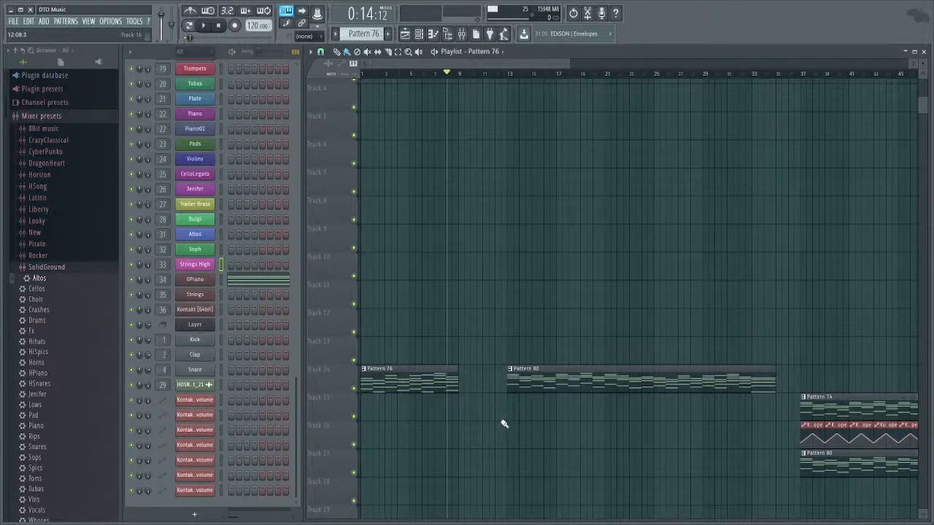
pyautogui.scroll(1, 503, 424)
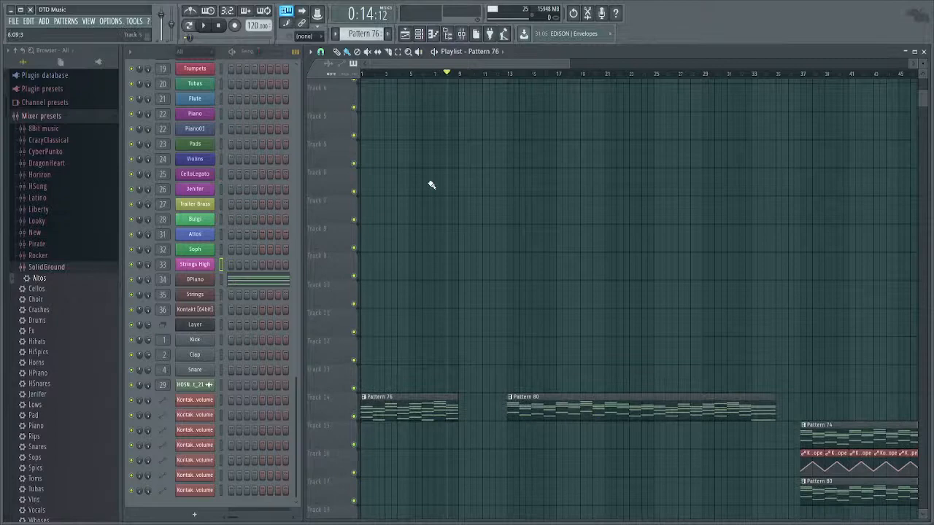
pyautogui.click(377, 75)
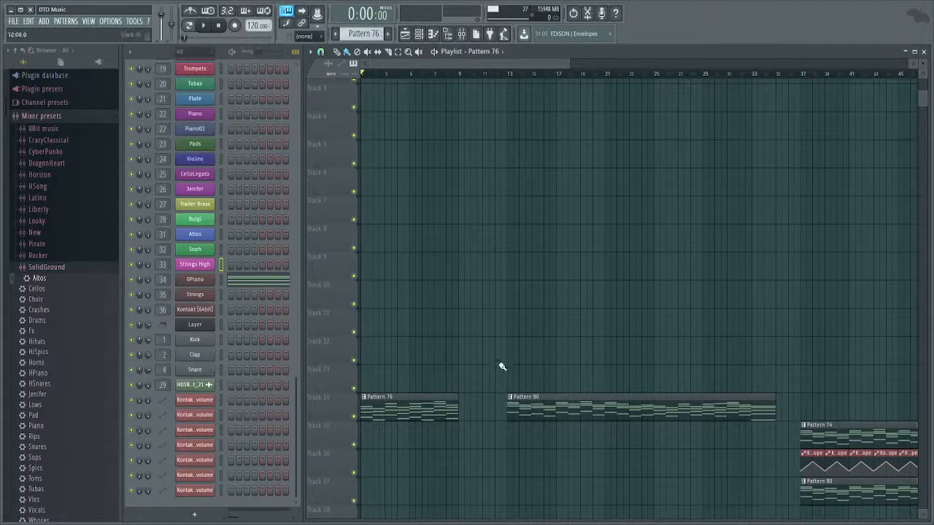
pyautogui.scroll(3, 403, 355)
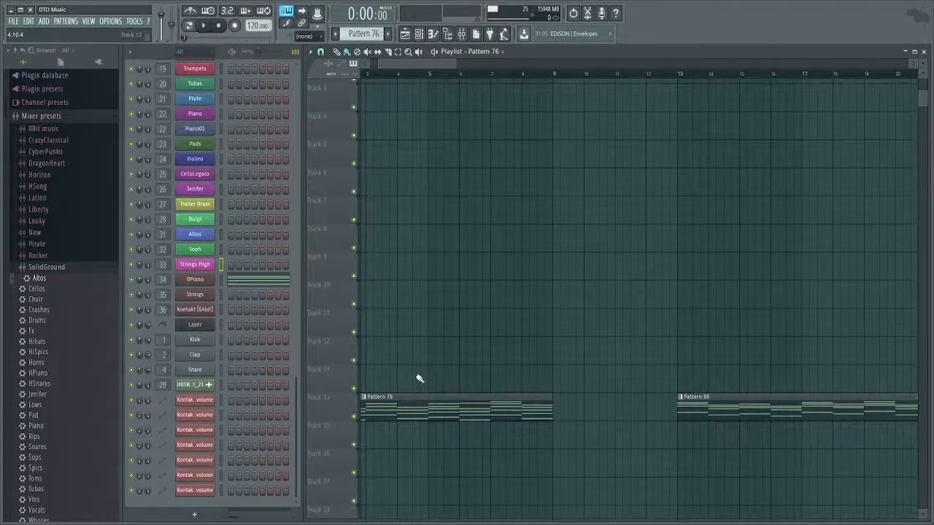
pyautogui.moveTo(474, 343); pyautogui.dragTo(686, 282)
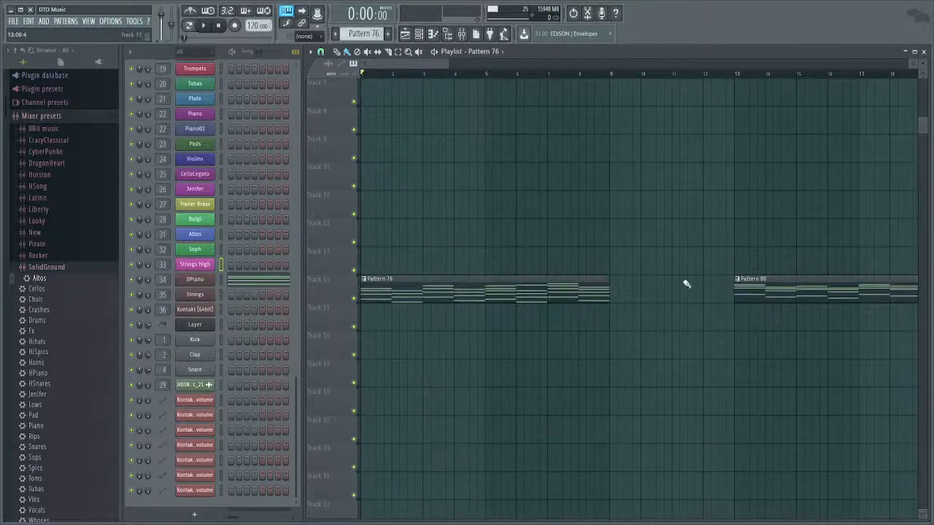
pyautogui.press('space')
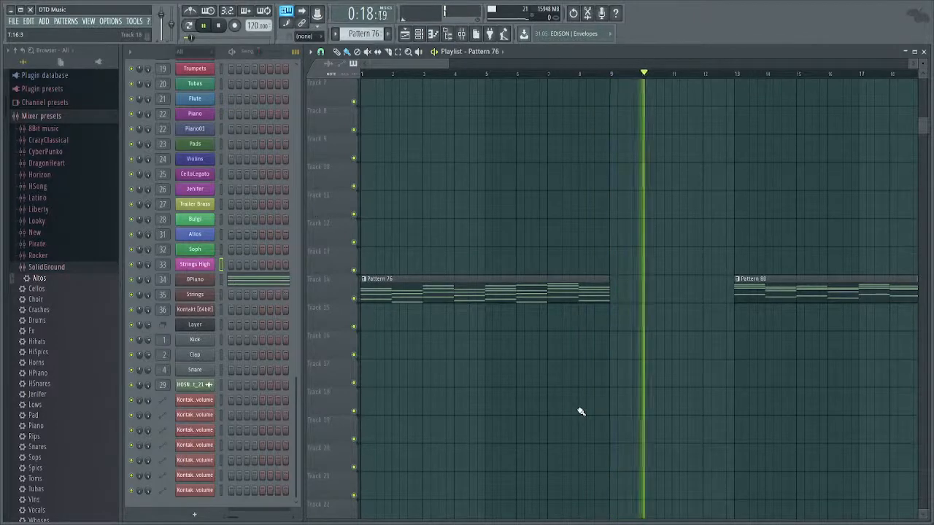
pyautogui.press('space')
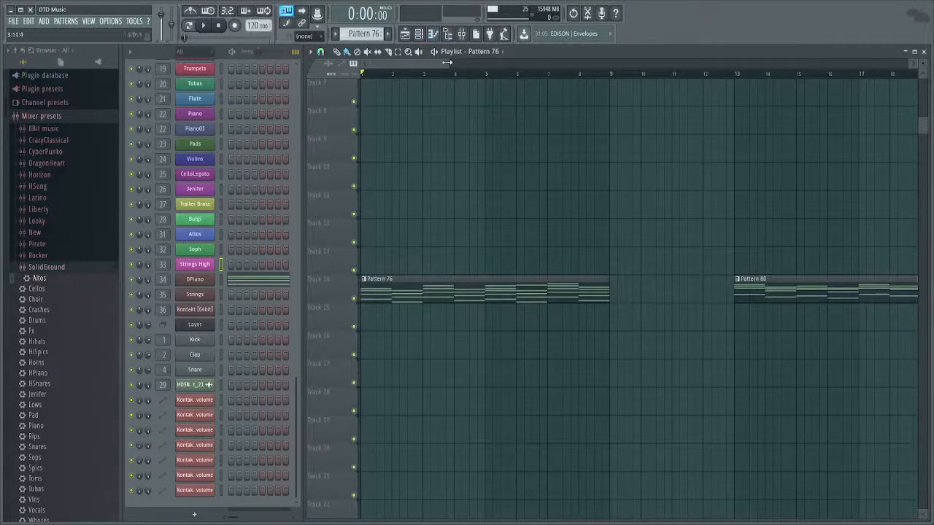
# Look over the arrangement of clips across the playlist, from Pattern 76 through Pattern 81.
pyautogui.moveTo(447, 63); pyautogui.dragTo(556, 64)
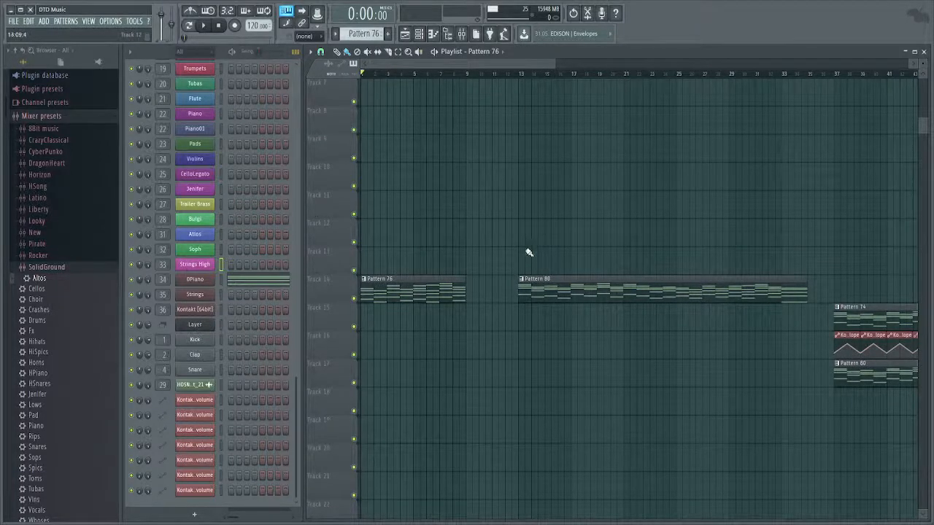
pyautogui.moveTo(901, 281); pyautogui.dragTo(694, 295)
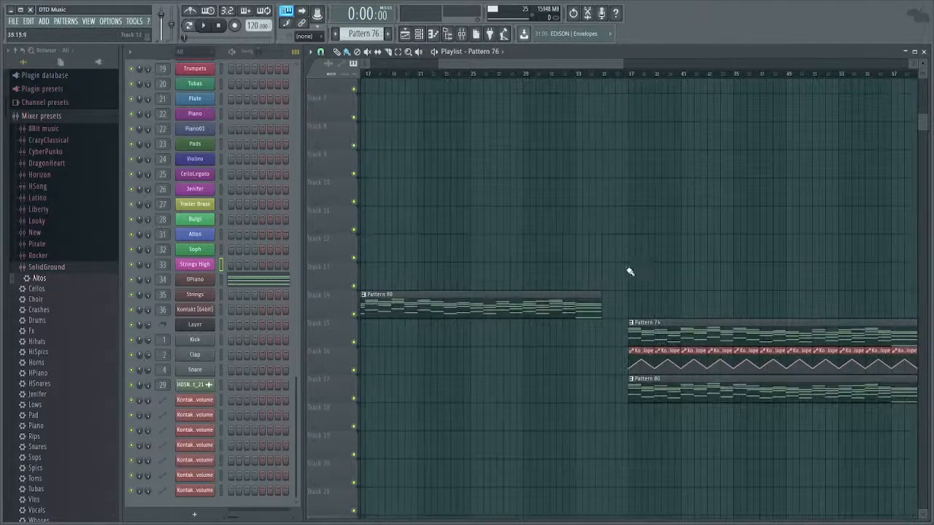
pyautogui.scroll(-5, 494, 202)
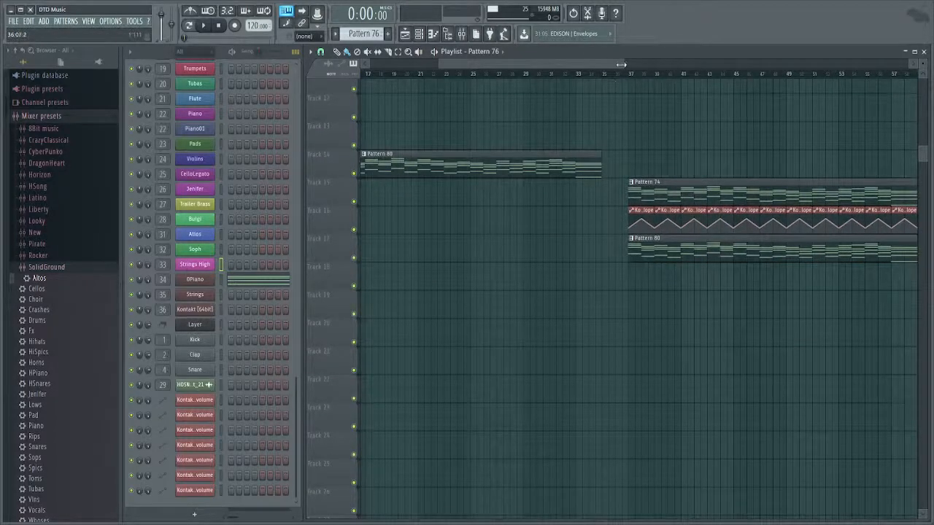
pyautogui.moveTo(621, 64); pyautogui.dragTo(753, 64)
pyautogui.scroll(3, 552, 307)
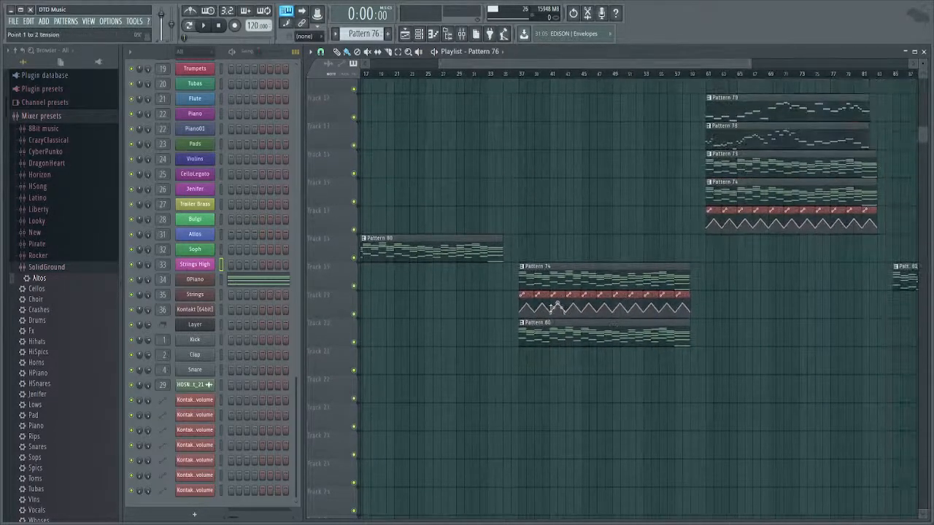
pyautogui.scroll(4, 552, 281)
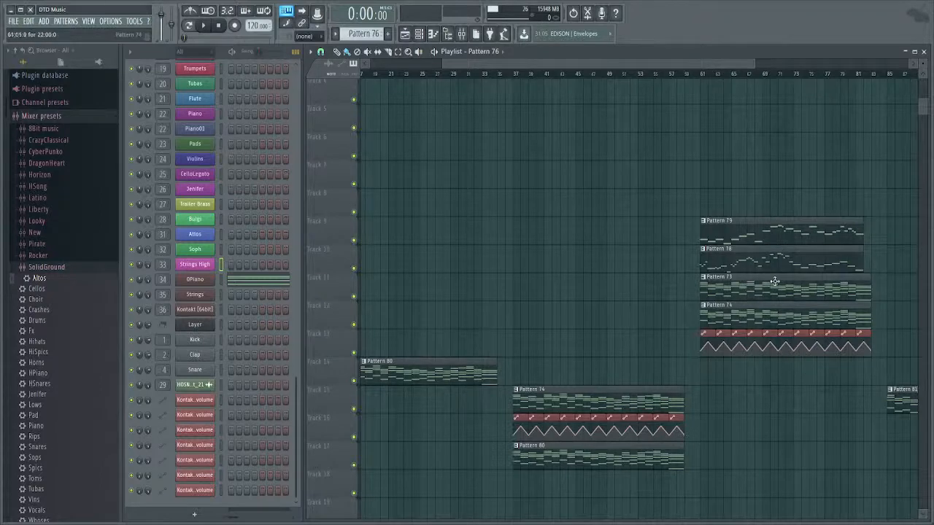
pyautogui.hscroll(5, 842, 312)
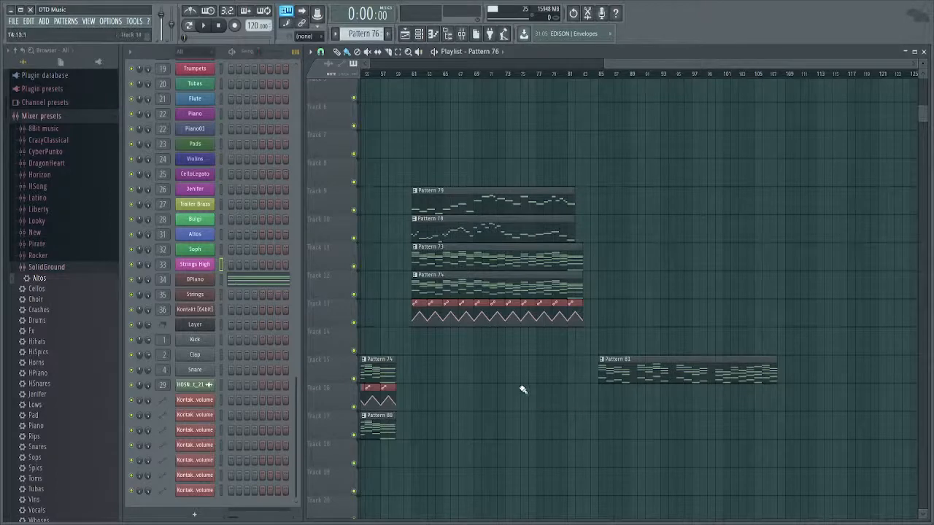
pyautogui.hscroll(-7, 522, 390)
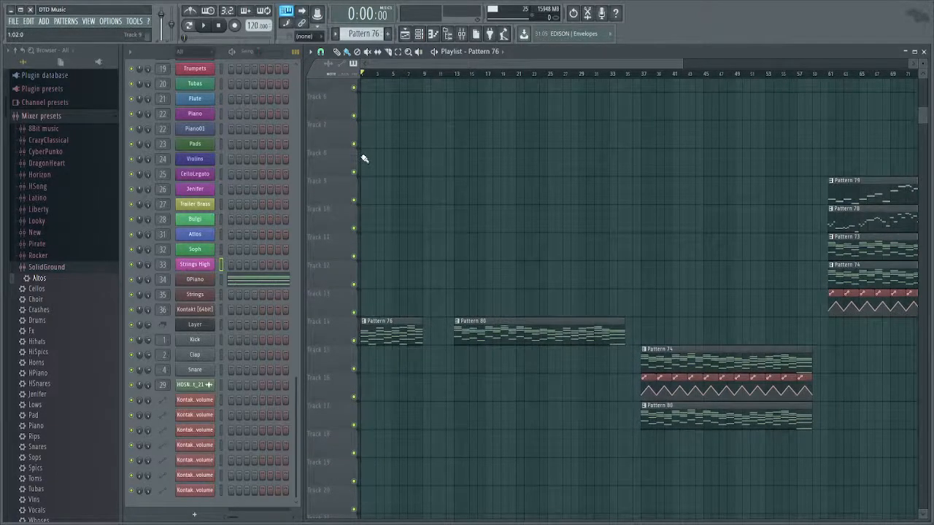
# Play the song from the start through Pattern 76 and jump playback to just before Pattern 80 at bar 13.
pyautogui.press('space')
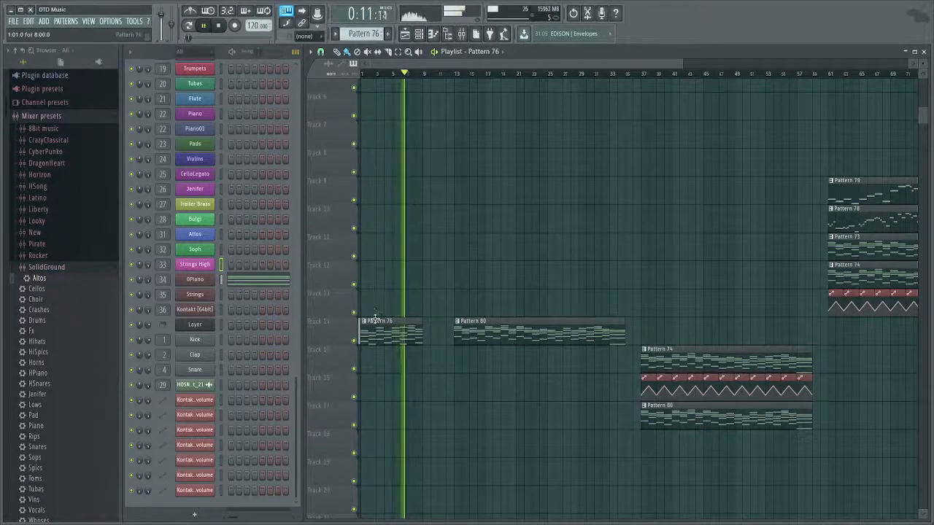
pyautogui.scroll(3, 462, 340)
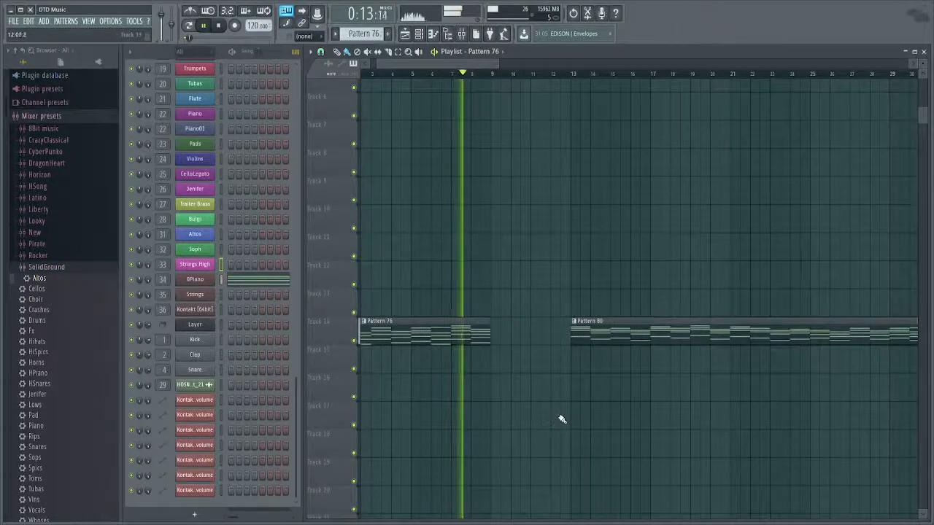
pyautogui.scroll(-3, 467, 427)
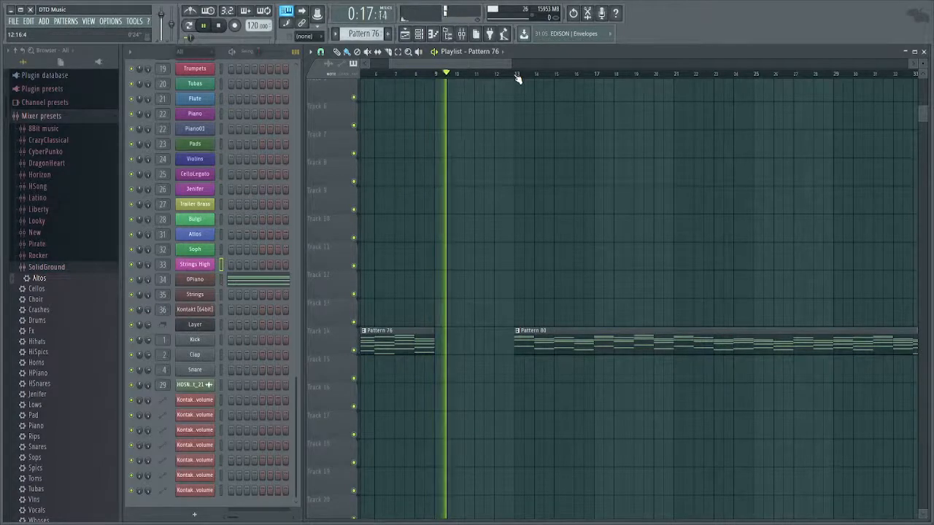
pyautogui.click(507, 75)
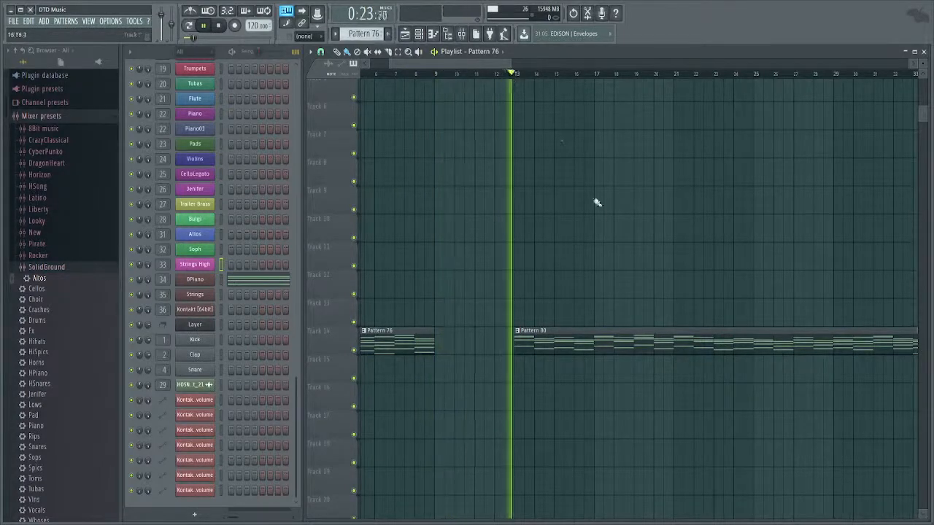
pyautogui.moveTo(602, 211); pyautogui.dragTo(522, 167)
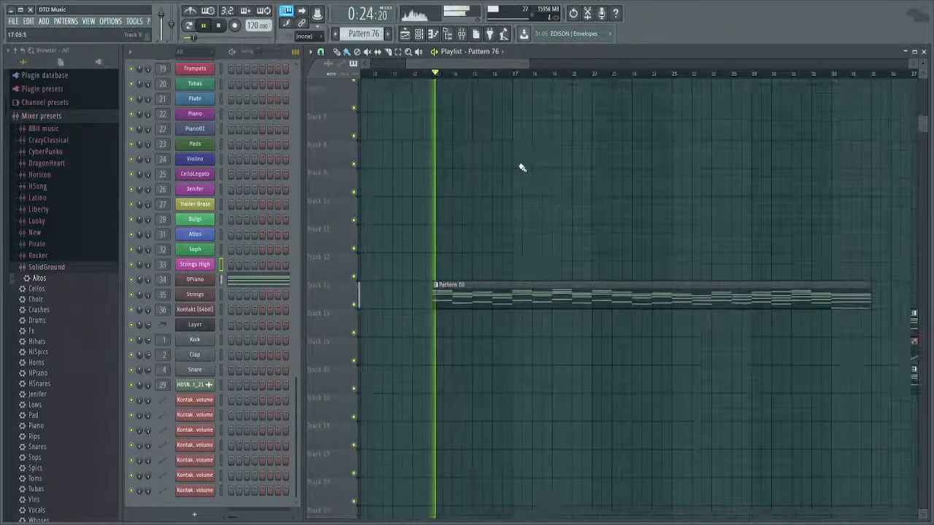
# Open Pattern 80 in the OPiano piano roll, follow its chords to the last one during playback, and stop.
pyautogui.click(470, 307)
pyautogui.doubleClick(470, 308)
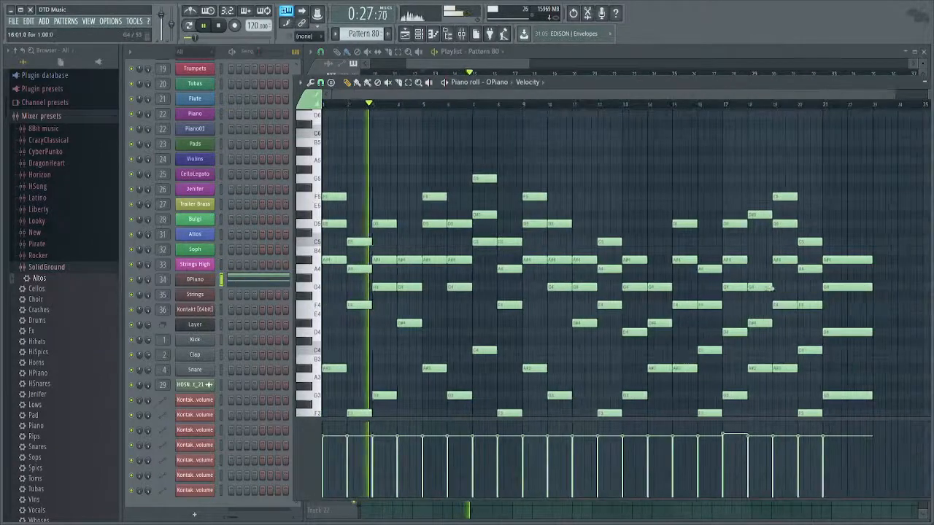
pyautogui.scroll(-1, 812, 272)
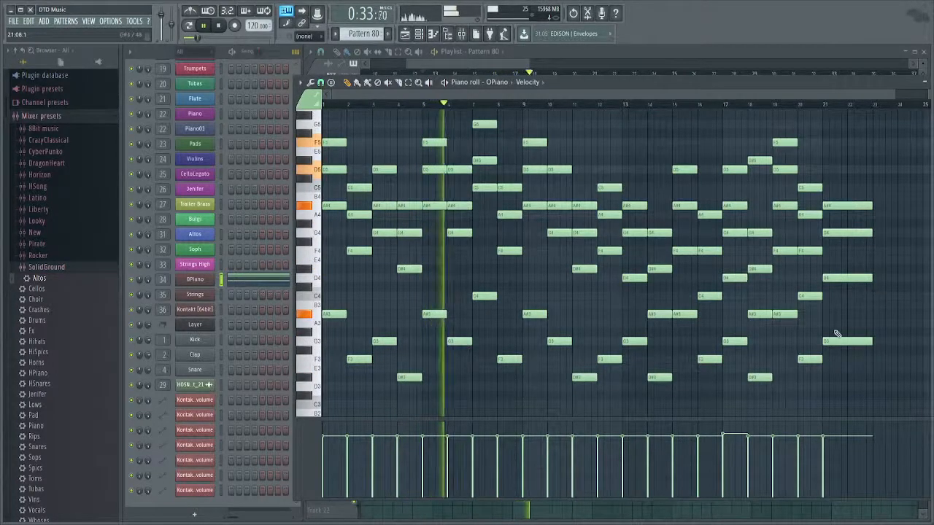
pyautogui.scroll(3, 833, 330)
pyautogui.scroll(-2, 677, 287)
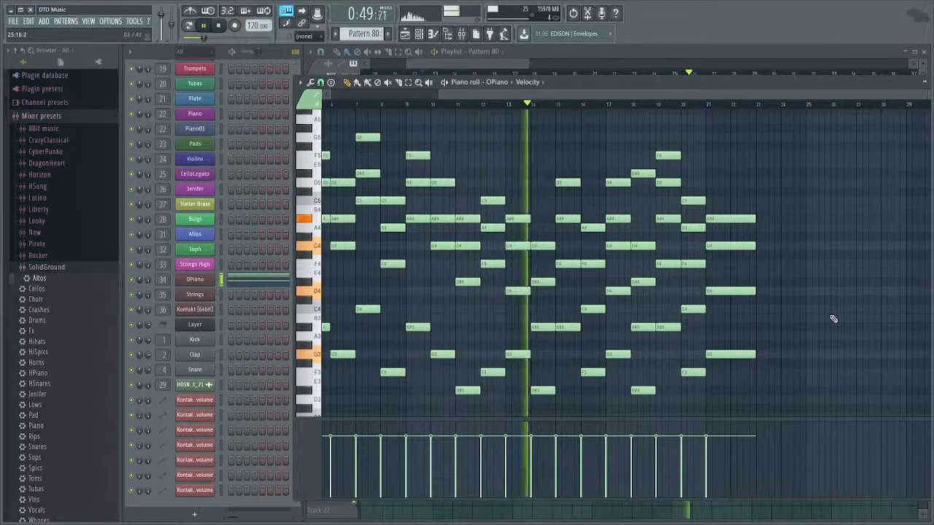
pyautogui.scroll(-2, 836, 288)
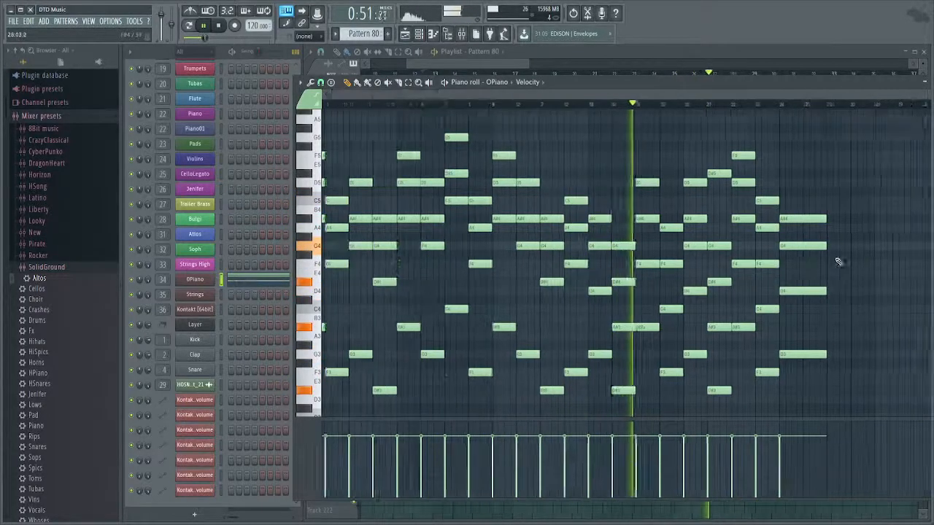
pyautogui.moveTo(872, 302); pyautogui.dragTo(648, 334)
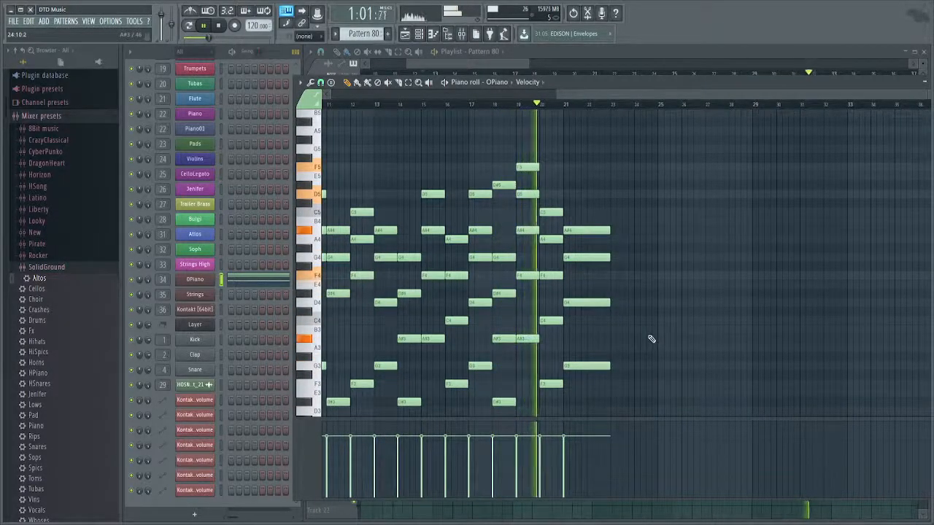
pyautogui.moveTo(715, 348); pyautogui.dragTo(620, 334)
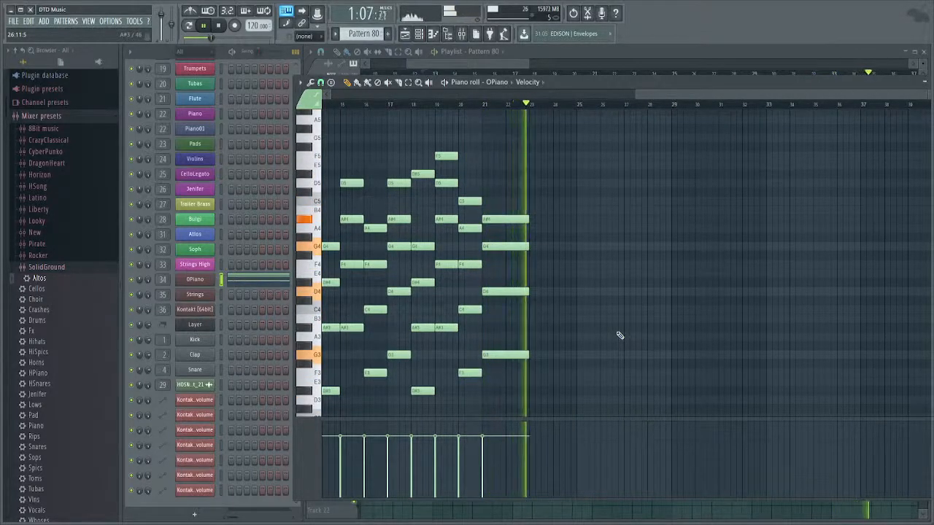
pyautogui.press('space')
pyautogui.hscroll(-4, 619, 336)
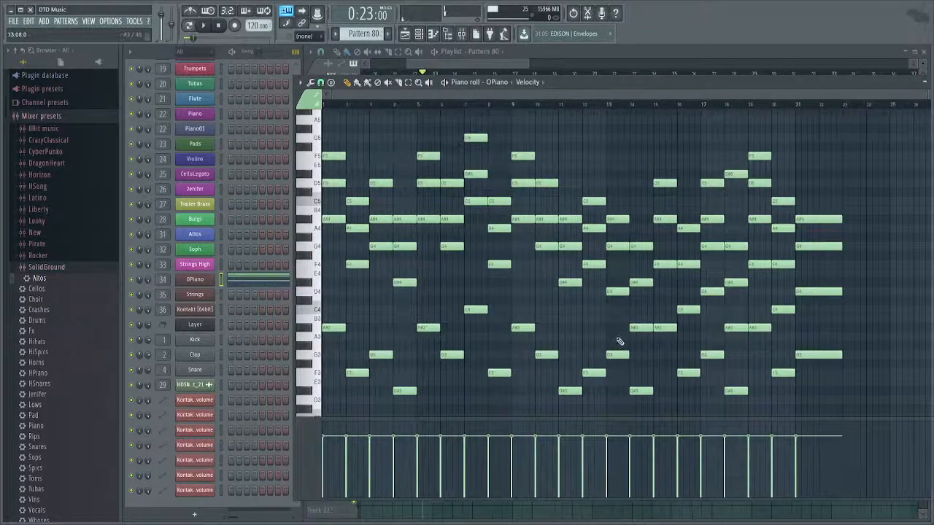
# Select all notes from bar 5 onward and shift them about four bars later to isolate the opening four chords.
pyautogui.scroll(3, 416, 144)
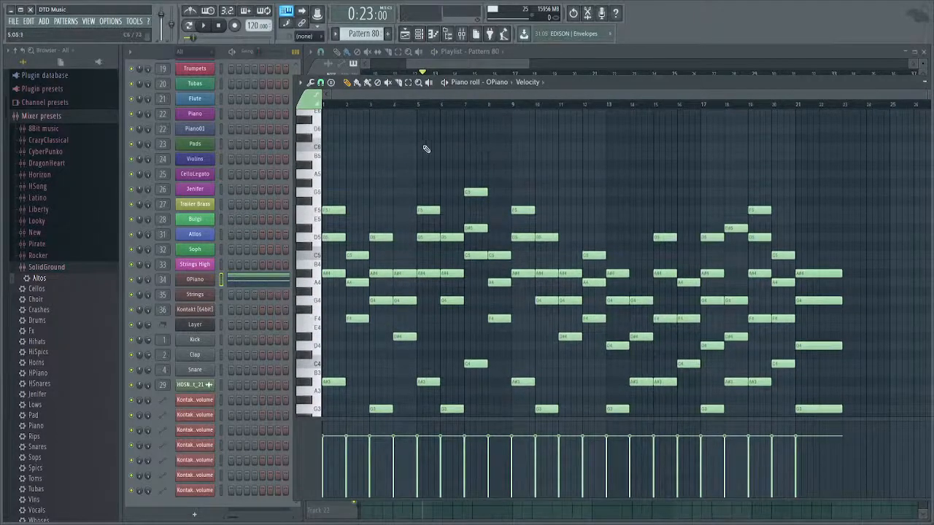
pyautogui.moveTo(425, 146); pyautogui.dragTo(858, 423)
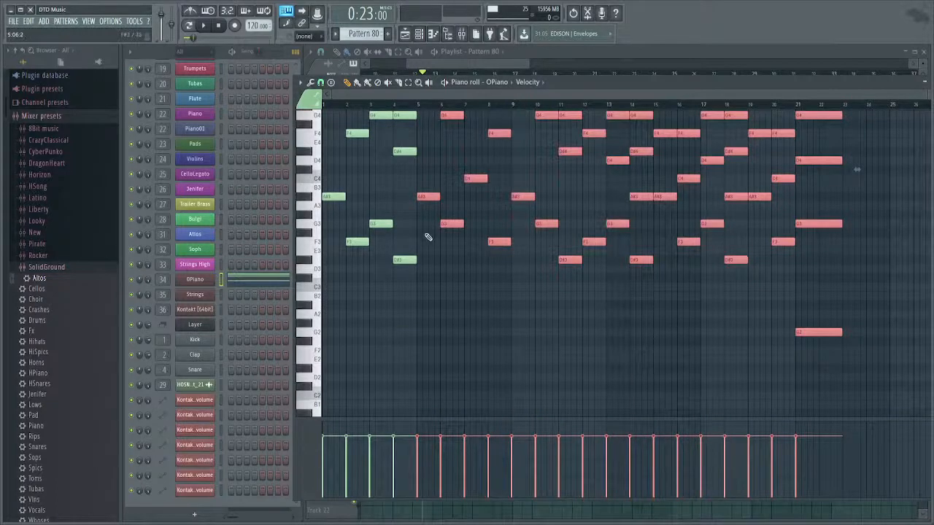
pyautogui.scroll(4, 429, 237)
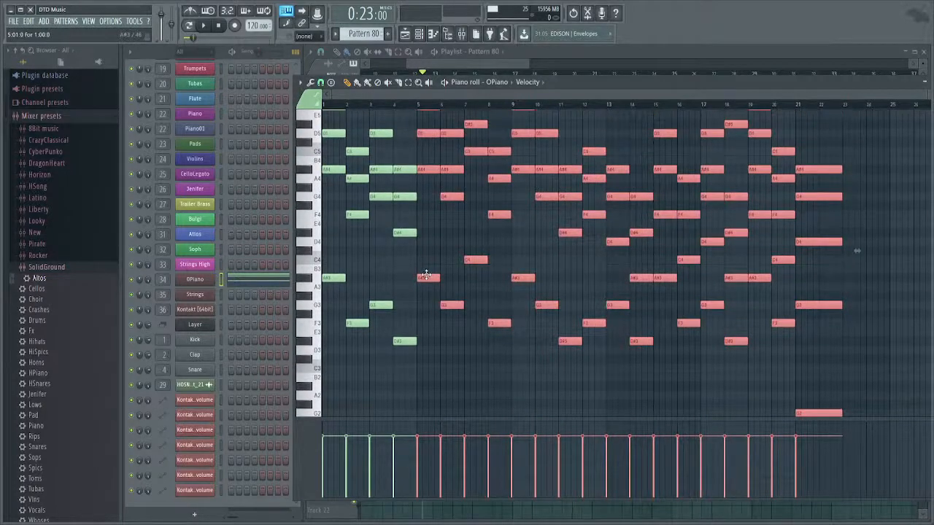
pyautogui.moveTo(426, 275); pyautogui.dragTo(525, 276)
pyautogui.scroll(5, 445, 211)
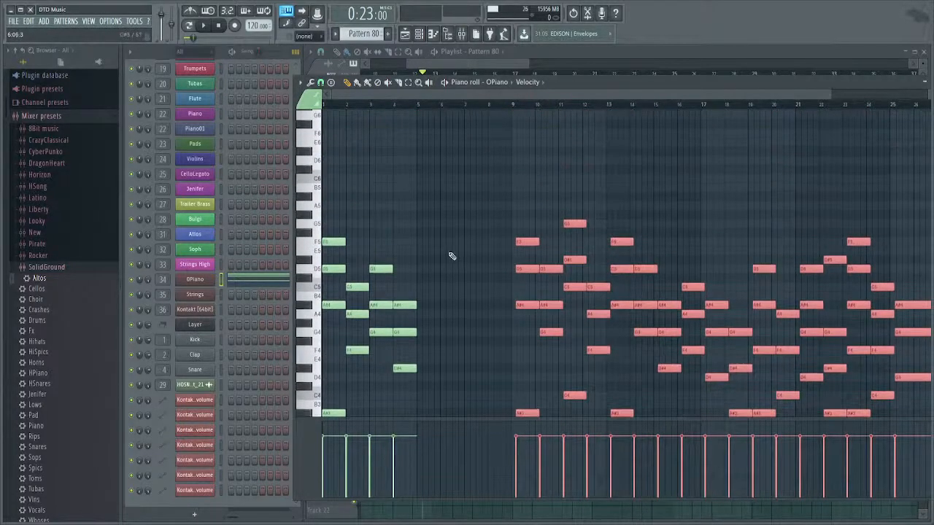
# Select the first four chords, invert the selection, and move the later notes back to start at bar 5.
pyautogui.moveTo(450, 175); pyautogui.dragTo(318, 422)
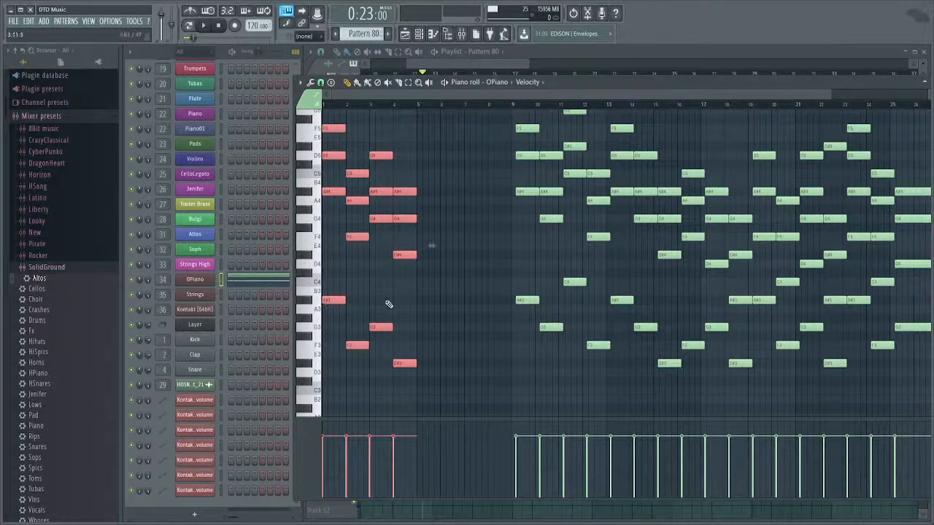
pyautogui.scroll(4, 398, 314)
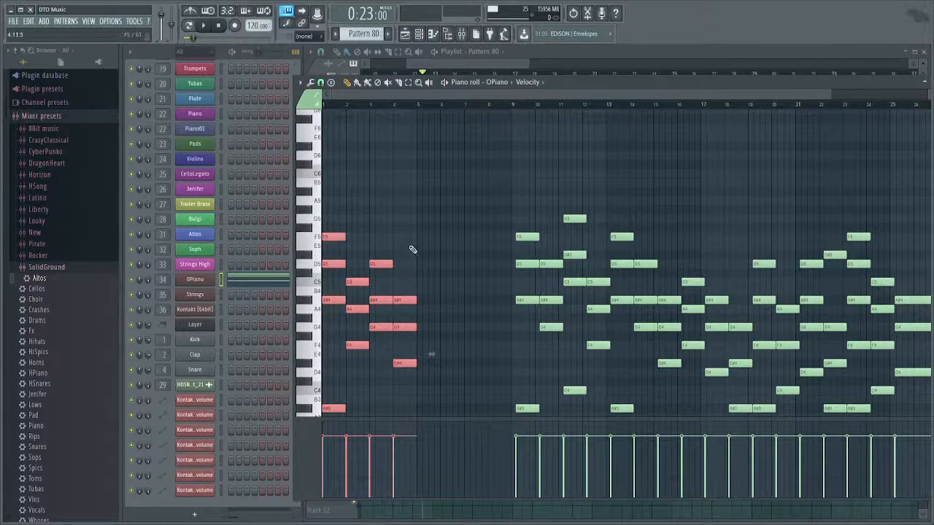
pyautogui.keyDown('ctrl'); pyautogui.scroll(-1, 408, 249); pyautogui.keyUp('ctrl')
pyautogui.hotkey('shift', 'i')
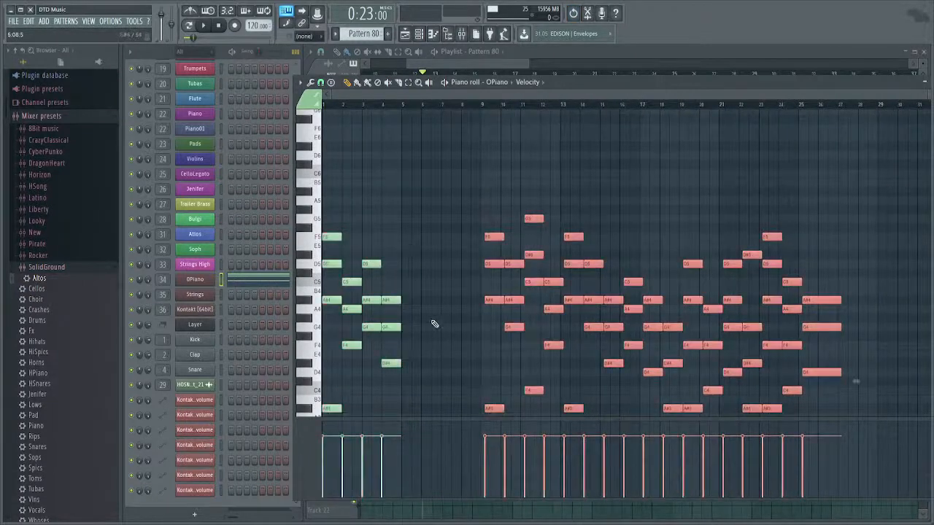
pyautogui.moveTo(484, 301); pyautogui.dragTo(440, 346)
pyautogui.scroll(4, 420, 314)
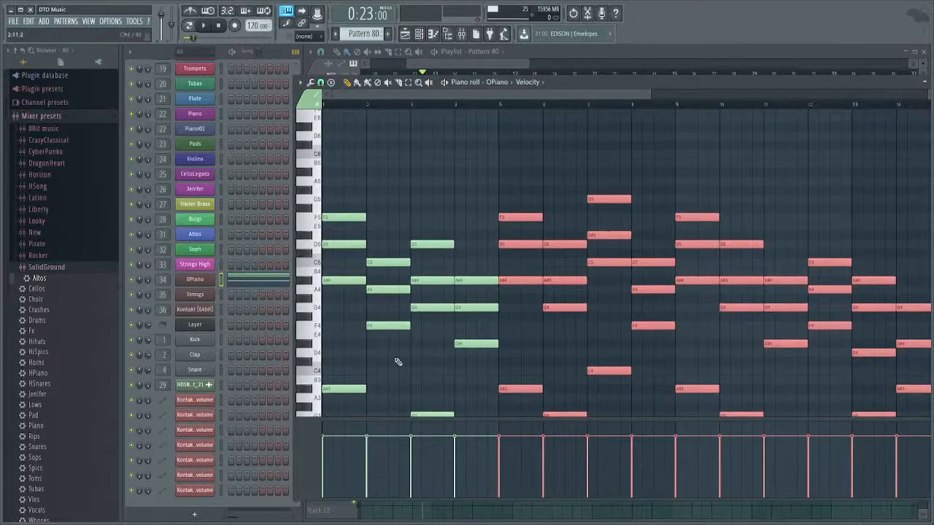
# Examine the voicings of the opening four OPiano chords and select every note in the progression.
pyautogui.scroll(-5, 397, 362)
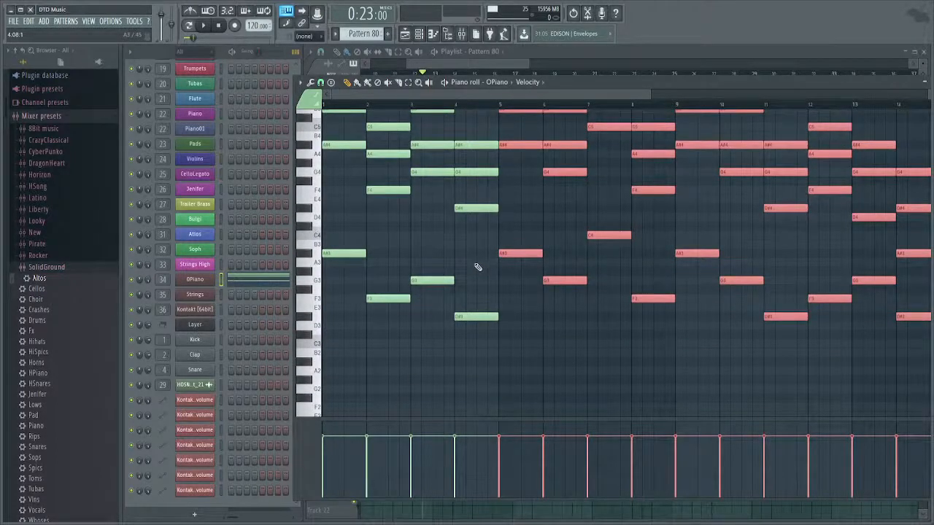
pyautogui.scroll(2, 476, 265)
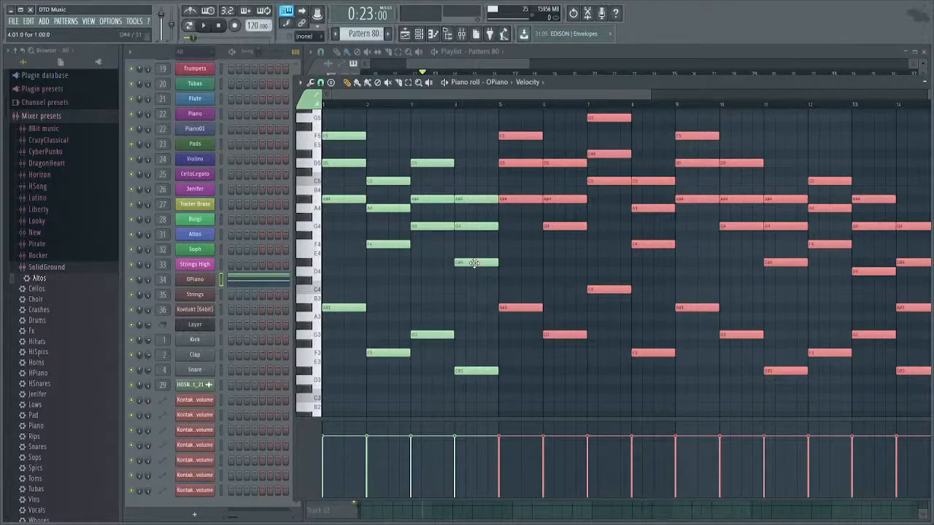
pyautogui.scroll(5, 475, 264)
pyautogui.scroll(-3, 431, 270)
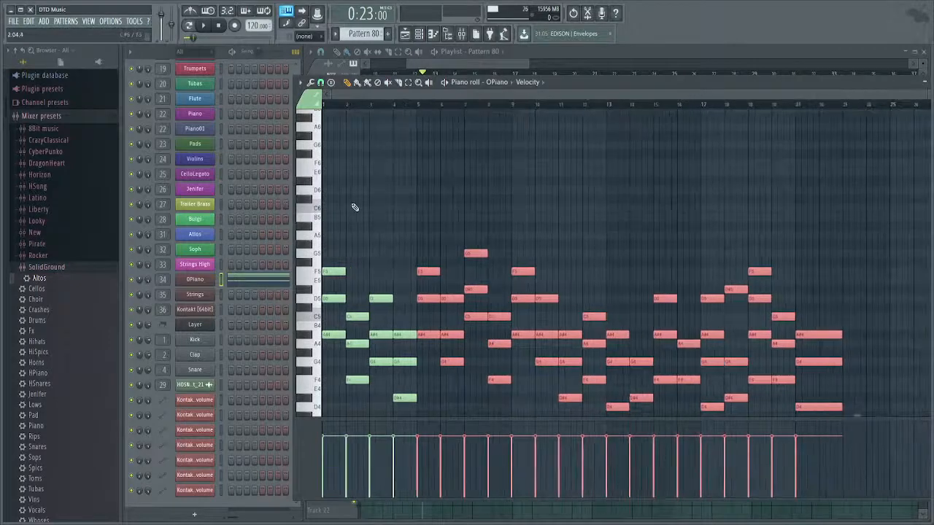
pyautogui.moveTo(875, 180); pyautogui.dragTo(246, 363)
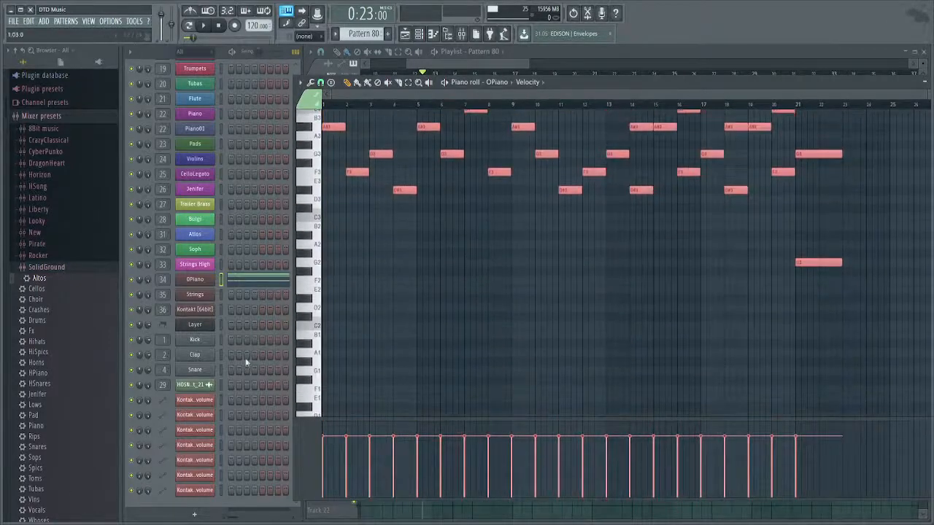
pyautogui.scroll(6, 417, 338)
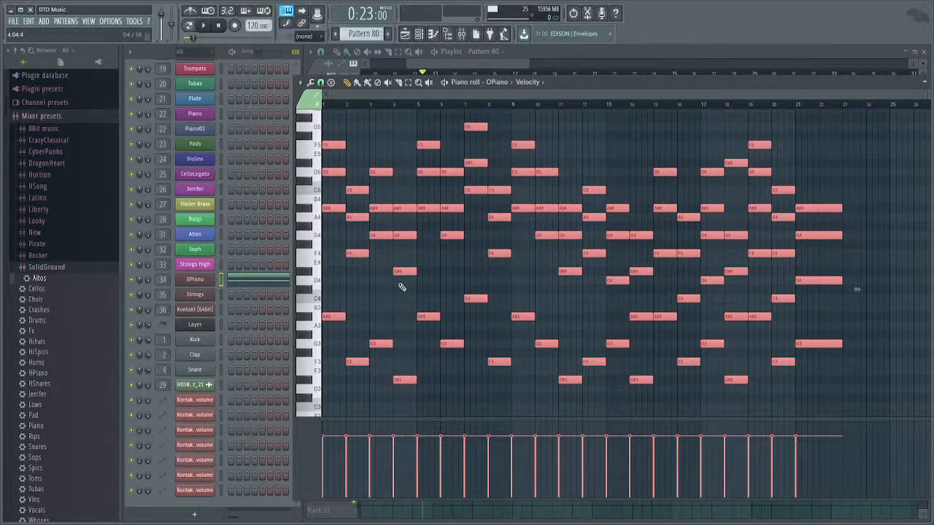
pyautogui.scroll(2, 377, 246)
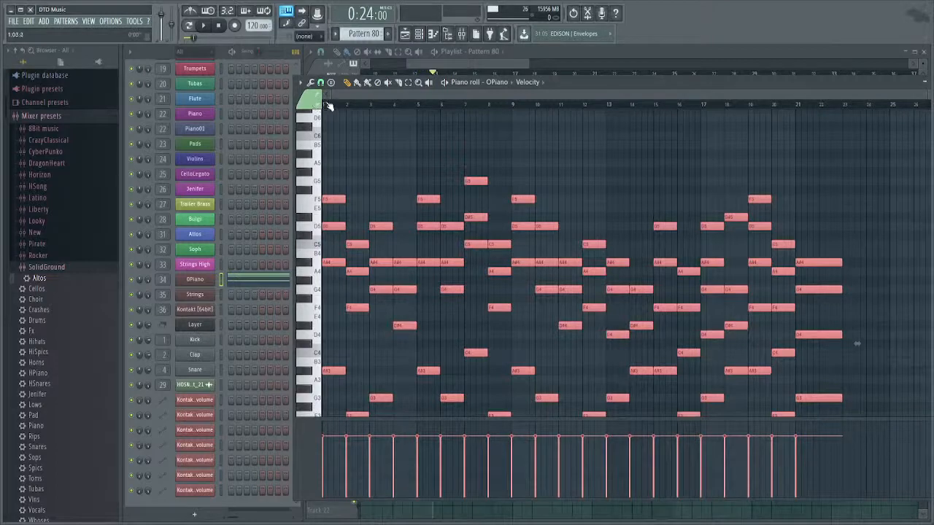
# Try to isolate the first four bars with a time selection and play them briefly.
pyautogui.click(399, 106)
pyautogui.moveTo(396, 108); pyautogui.dragTo(292, 115)
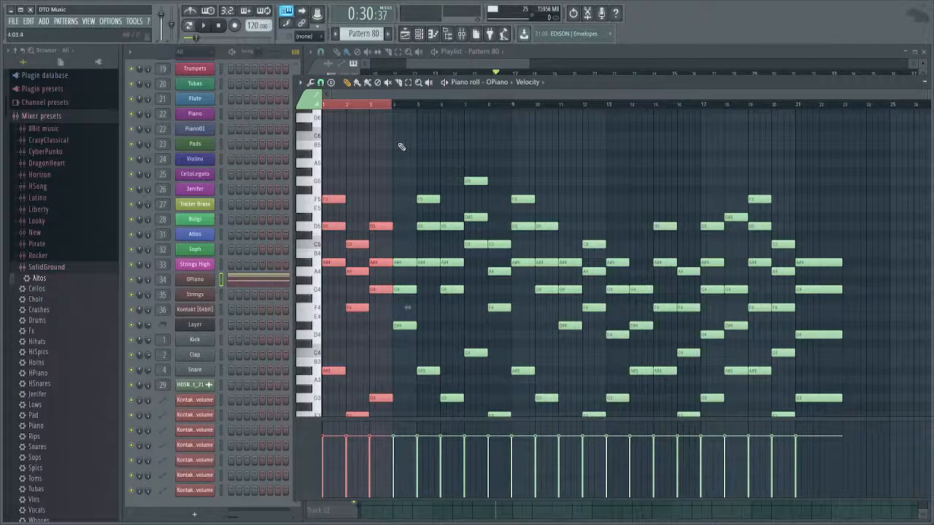
pyautogui.click(420, 108)
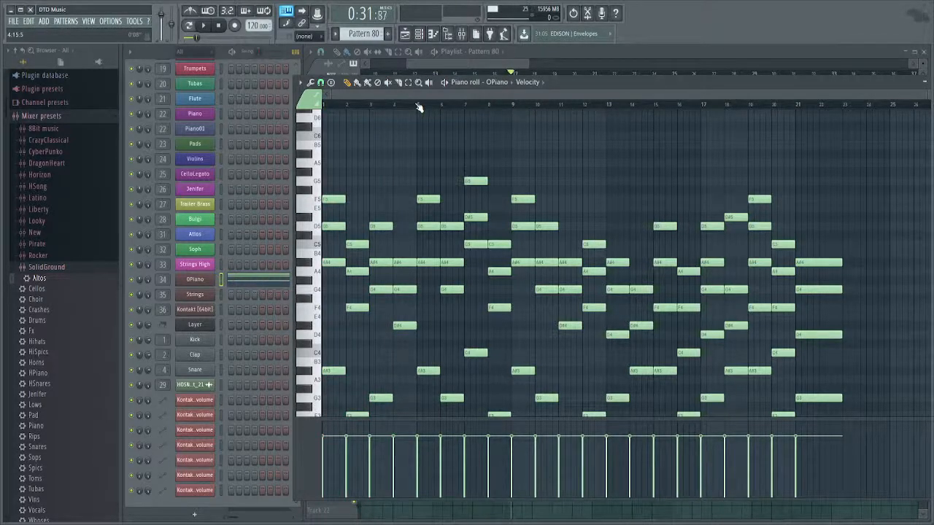
pyautogui.moveTo(420, 108); pyautogui.dragTo(309, 102)
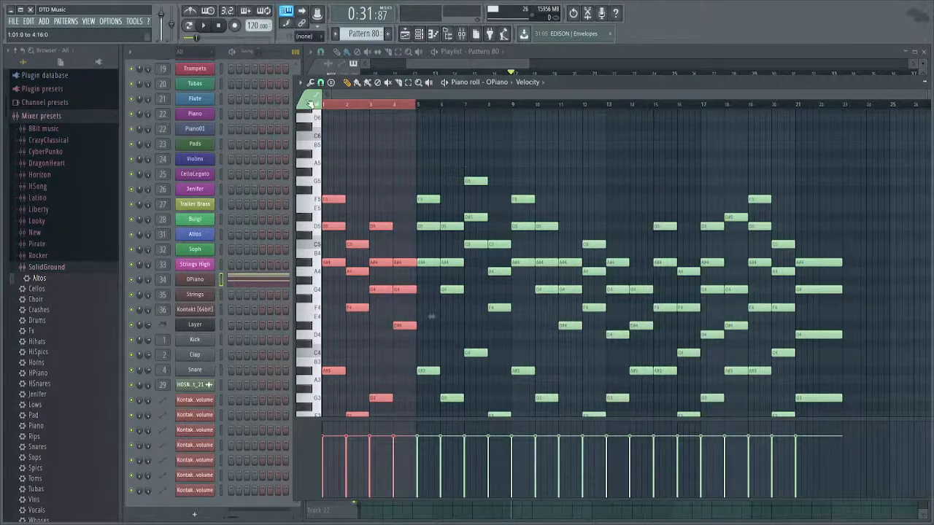
pyautogui.press('space')
pyautogui.press('space')
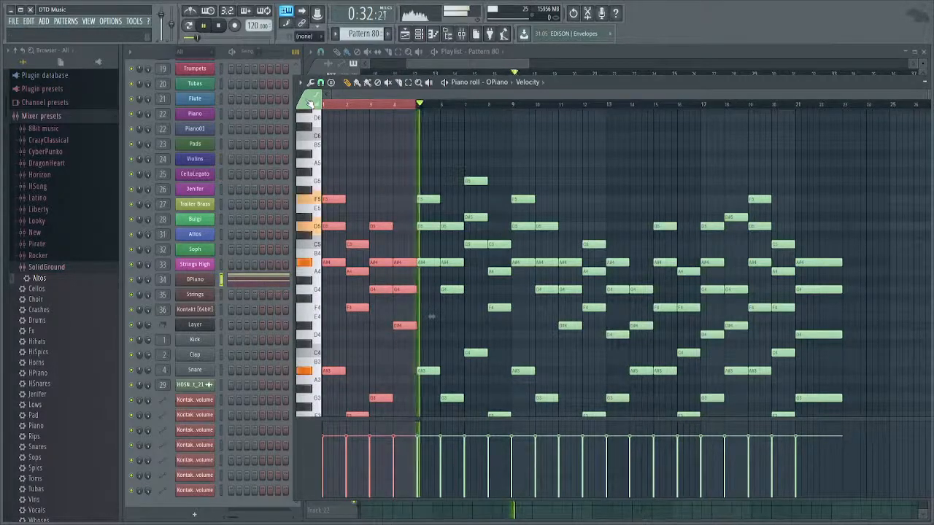
# Delete the stray high note at the start of bar 1 and clear the time selection.
pyautogui.scroll(2, 331, 113)
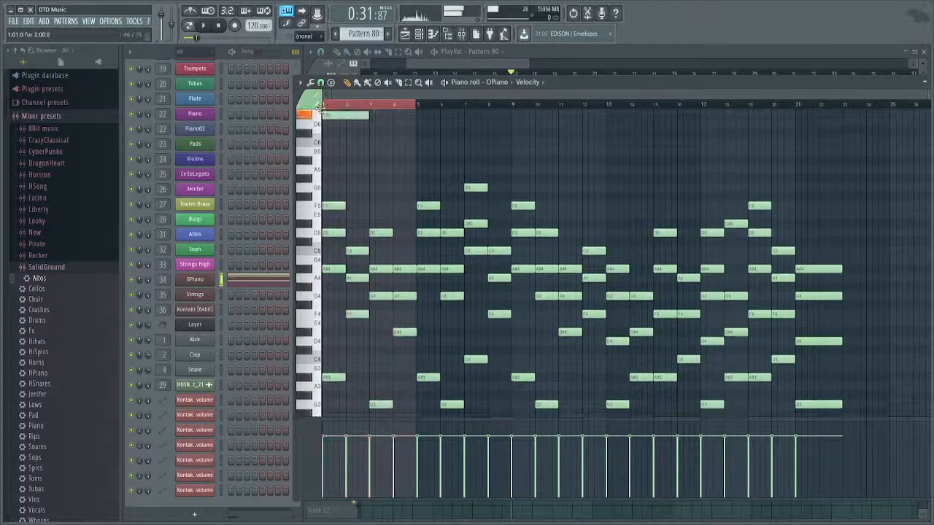
pyautogui.rightClick(333, 114)
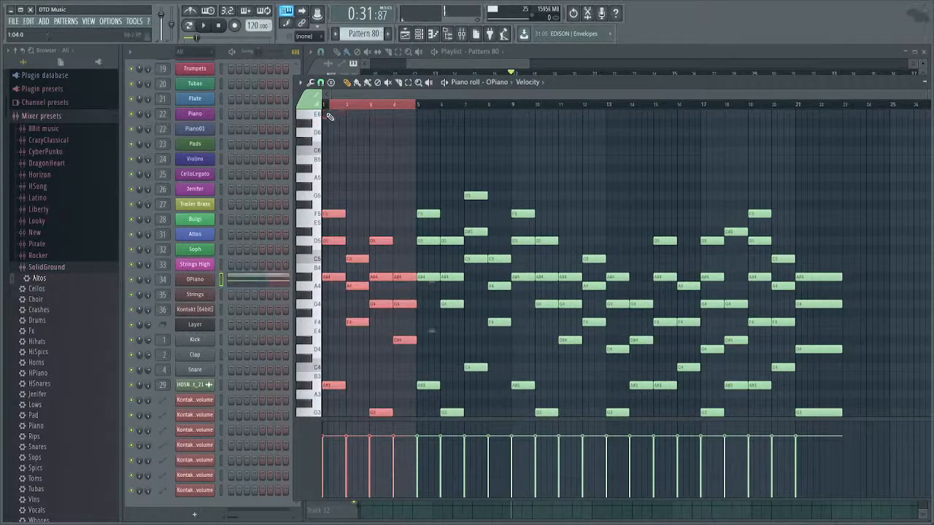
pyautogui.click(327, 105)
pyautogui.click(340, 108)
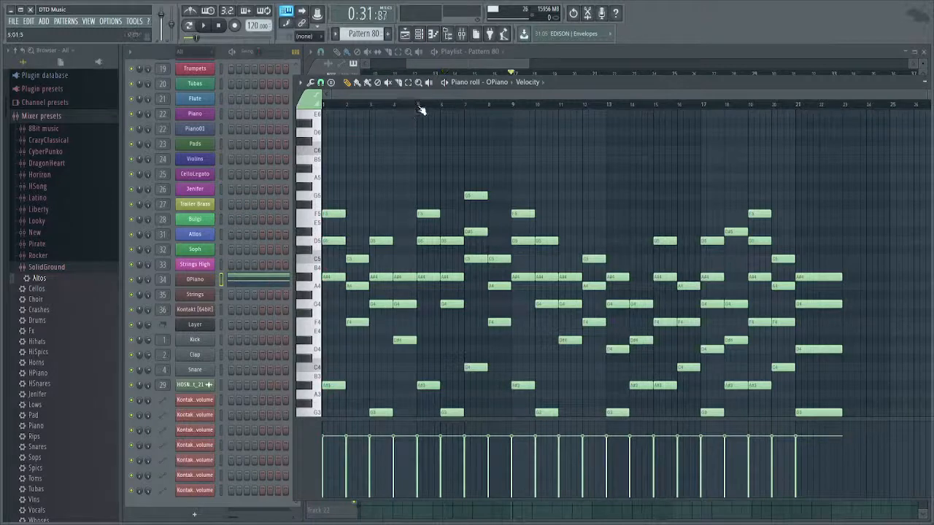
# Set the time selection over the first four bars, play their chords in pattern mode, and stop.
pyautogui.moveTo(418, 106); pyautogui.dragTo(290, 116)
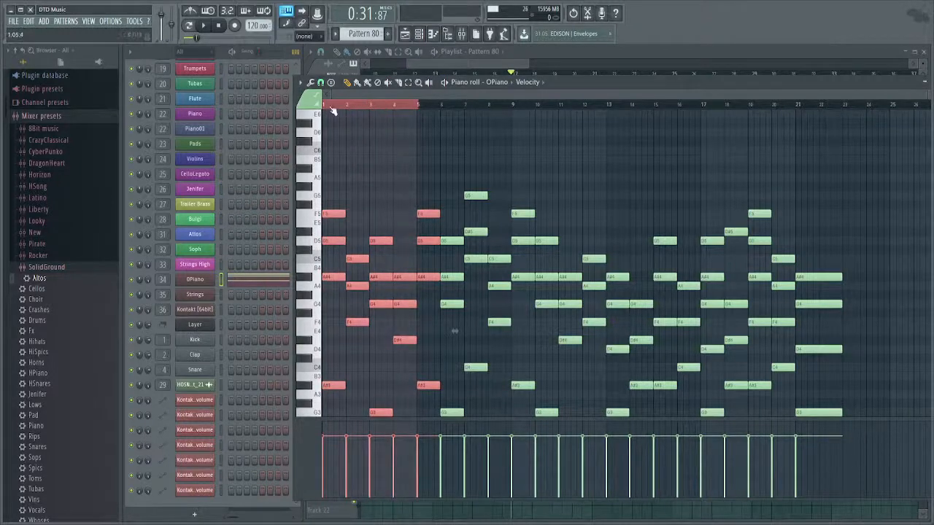
pyautogui.click(324, 107)
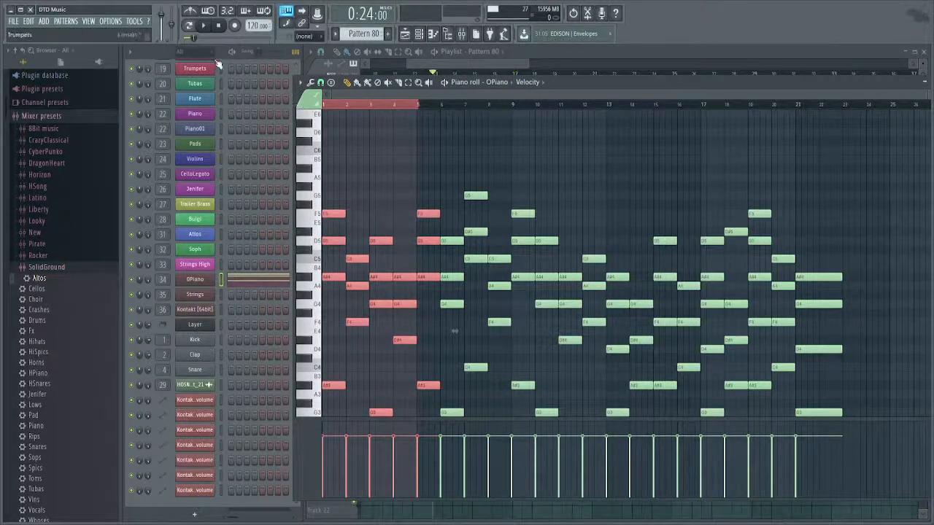
pyautogui.press('space')
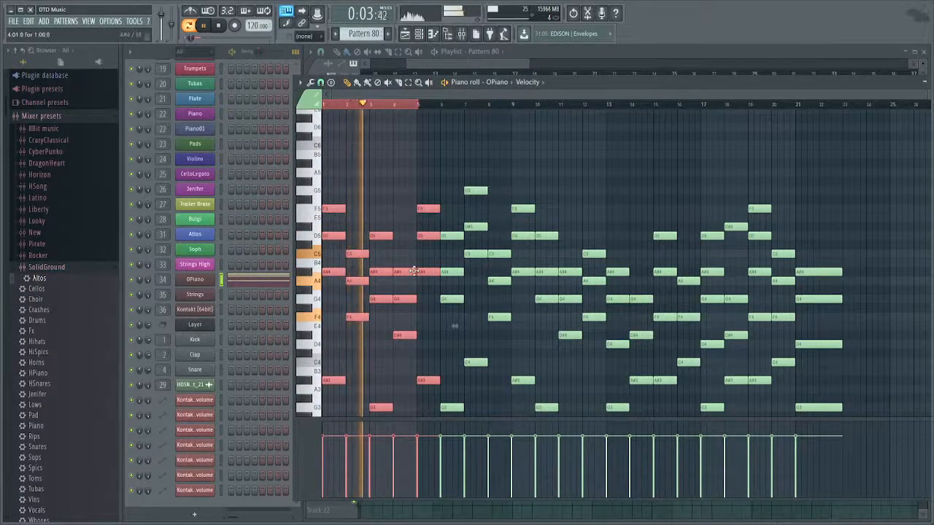
pyautogui.scroll(-5, 402, 159)
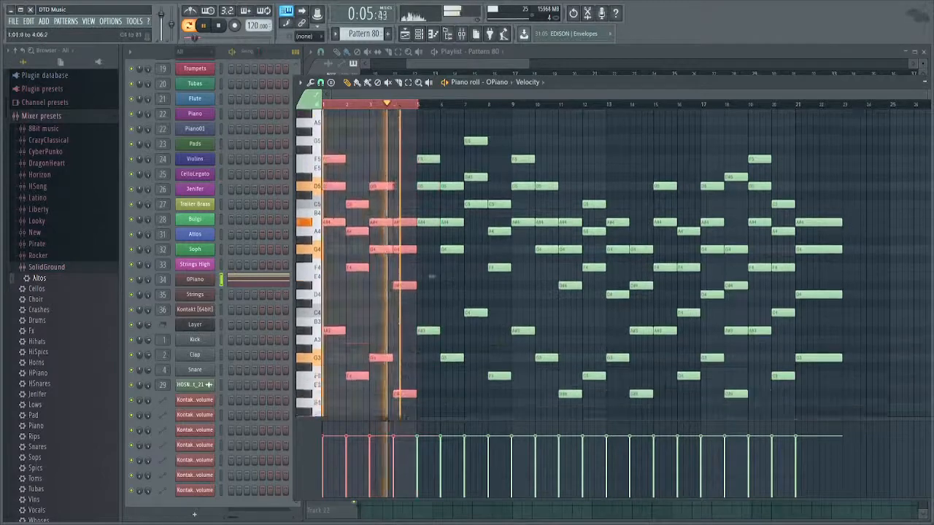
pyautogui.scroll(6, 397, 248)
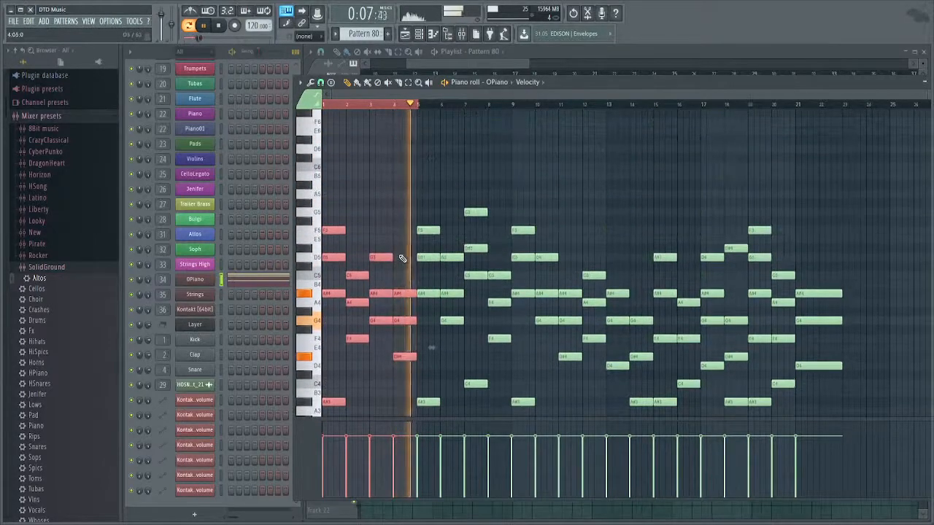
pyautogui.press('space')
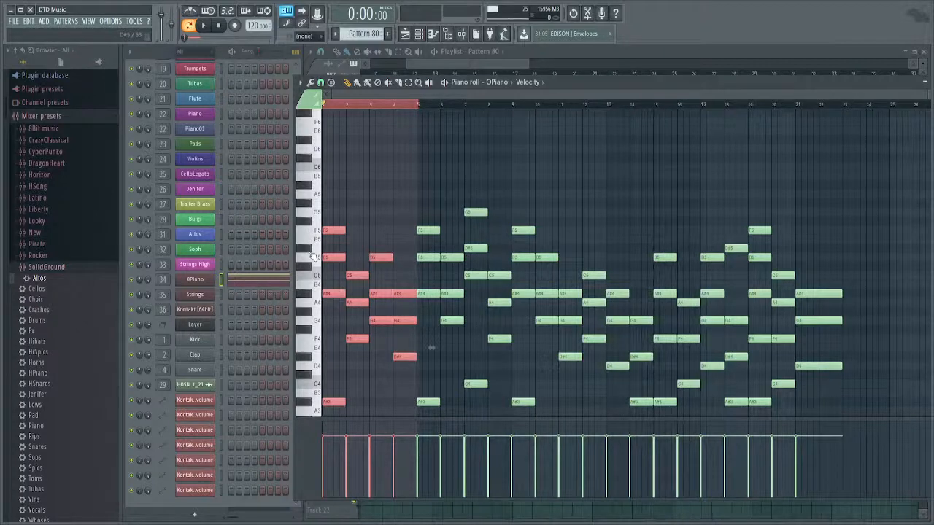
# Audition the A6, G6 and F6 keys above the first four chords as possible melody pitches.
pyautogui.scroll(3, 313, 257)
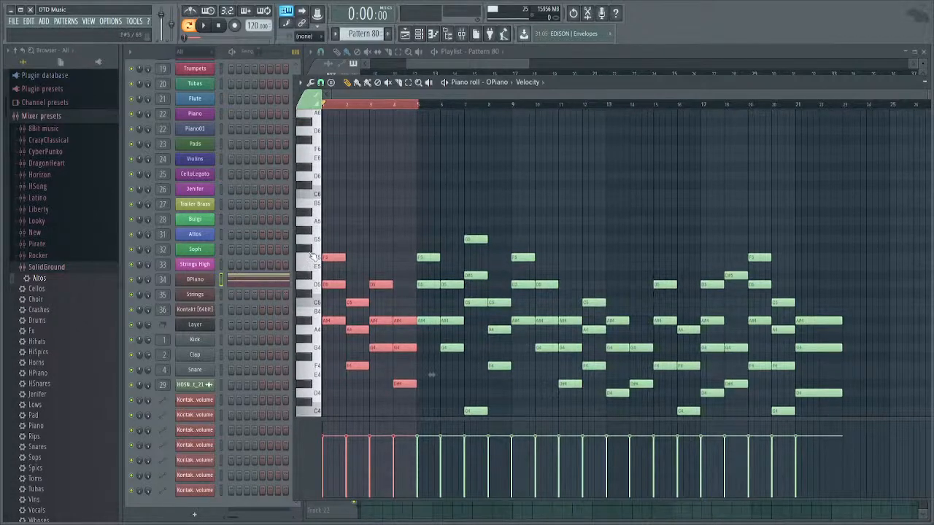
pyautogui.keyDown('ctrl'); pyautogui.scroll(5, 371, 200); pyautogui.keyUp('ctrl')
pyautogui.scroll(9, 328, 222)
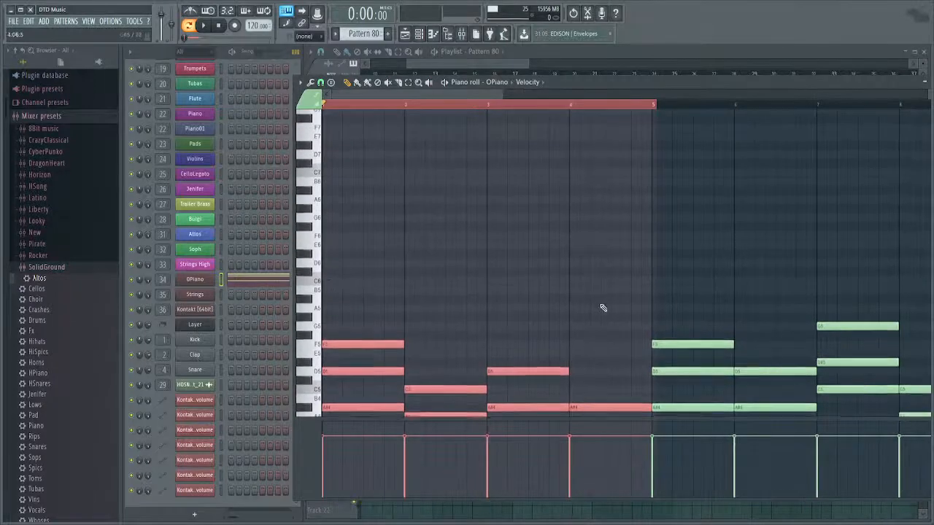
pyautogui.click(315, 200)
pyautogui.click(321, 219)
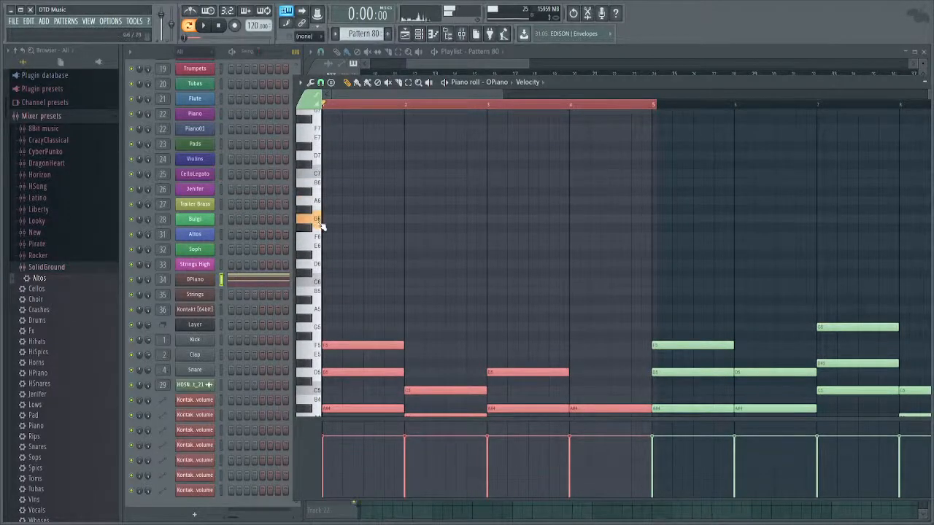
pyautogui.click(321, 237)
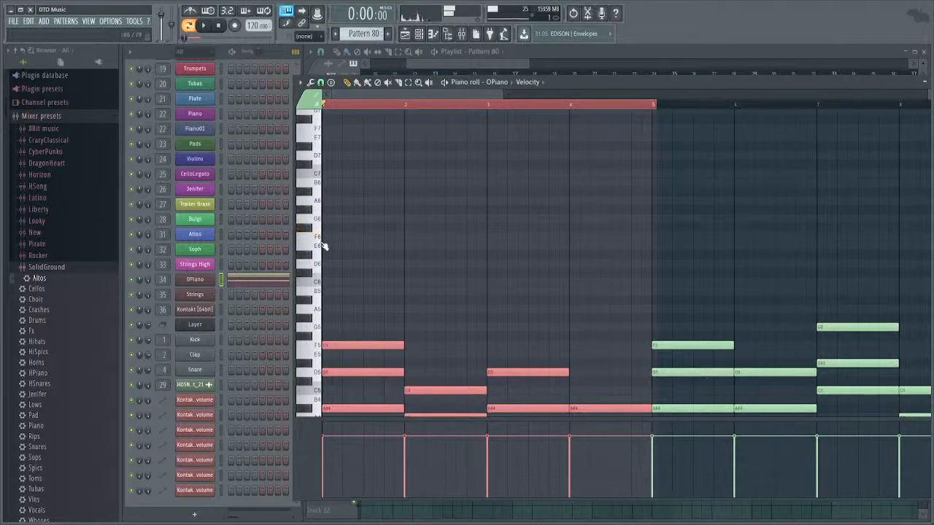
# Transpose the selected chords in the first four bars down three semitones.
pyautogui.press('space')
pyautogui.press('space')
pyautogui.scroll(-5, 324, 334)
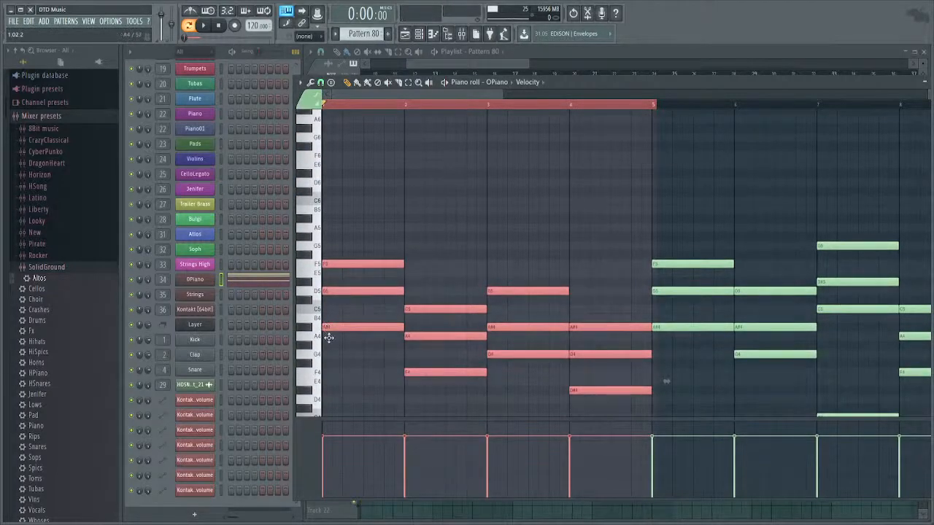
pyautogui.moveTo(329, 338); pyautogui.dragTo(328, 364)
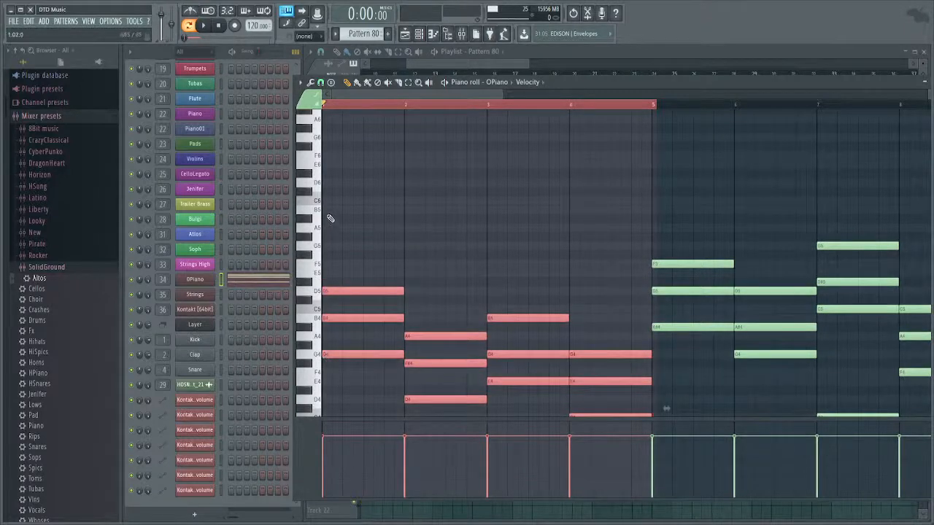
# Place one-bar trial melody notes above the first chord: B5 at the start of bar 1 and G5 slightly after it.
pyautogui.click(329, 211)
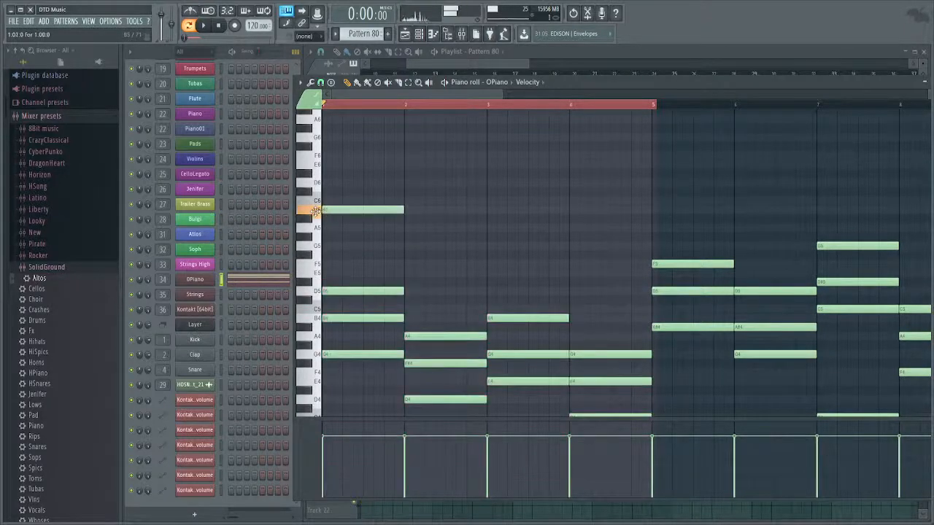
pyautogui.click(334, 247)
pyautogui.scroll(3, 325, 243)
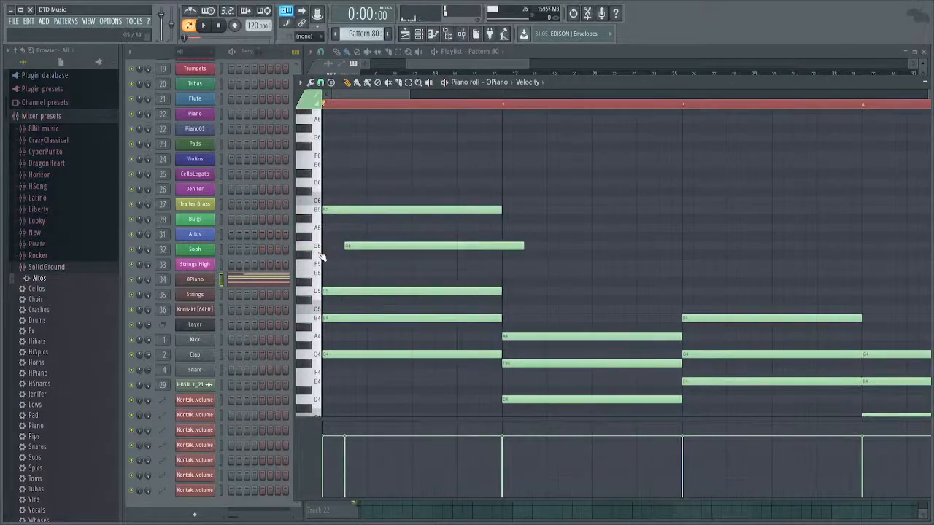
# Audition piano keys around G5, B5 and C6 to find melody pitches over the first chord.
pyautogui.click(318, 248)
pyautogui.click(322, 209)
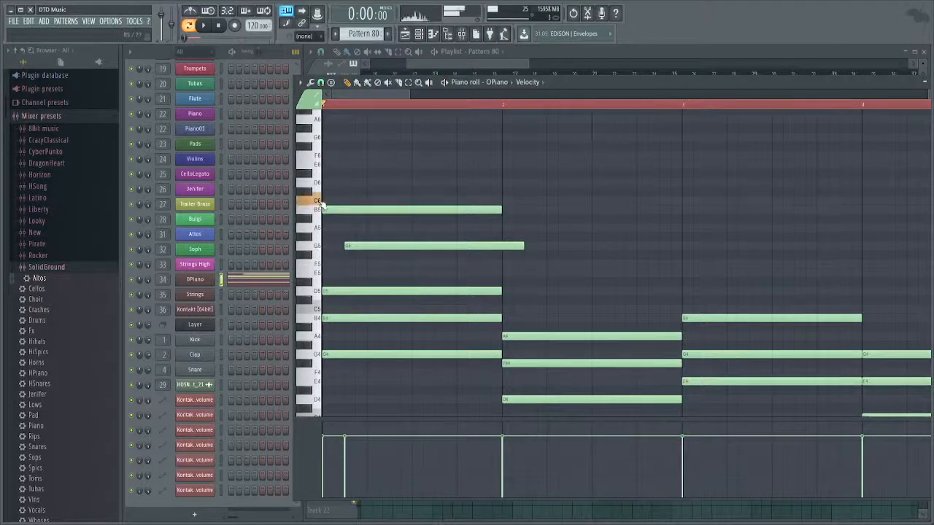
pyautogui.click(323, 212)
pyautogui.click(323, 209)
pyautogui.click(322, 212)
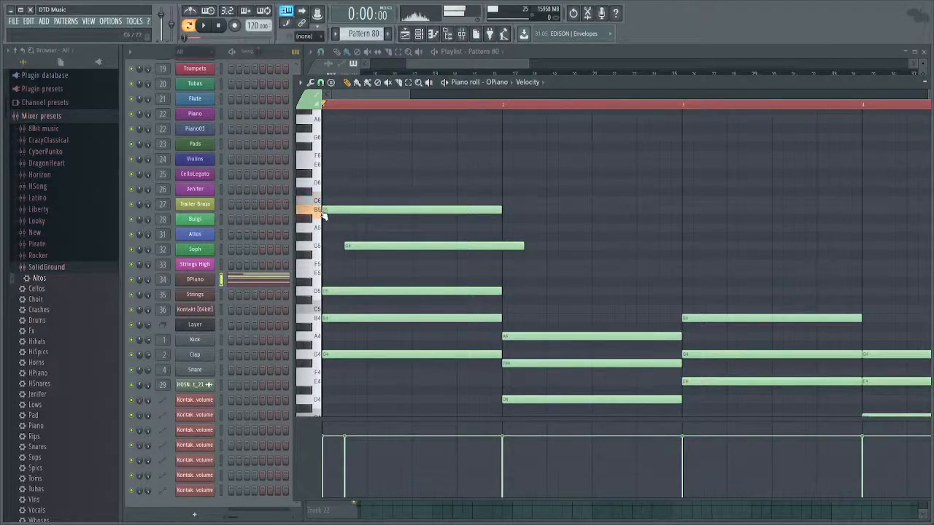
pyautogui.click(322, 204)
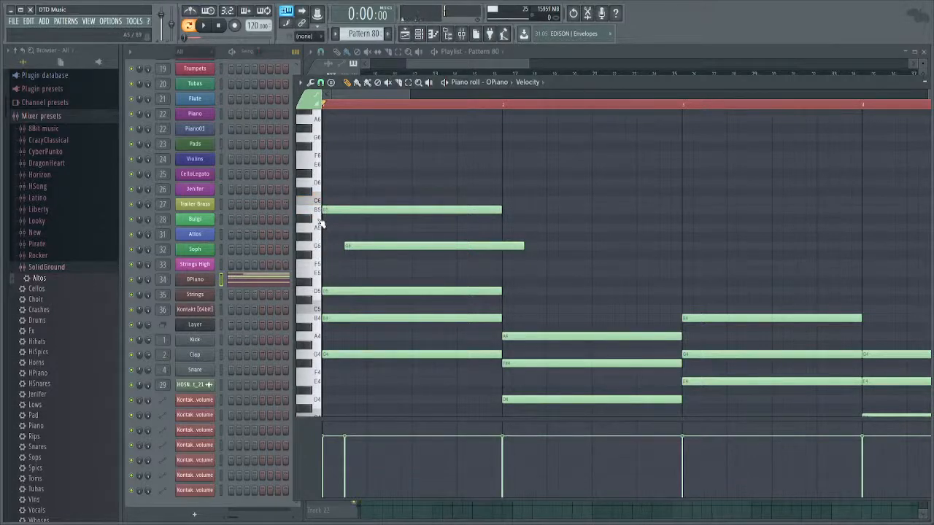
pyautogui.click(320, 221)
pyautogui.click(320, 294)
# Try an A#5 note above the first chord and remove the A#5, G5 and B5 trial notes.
pyautogui.click(341, 219)
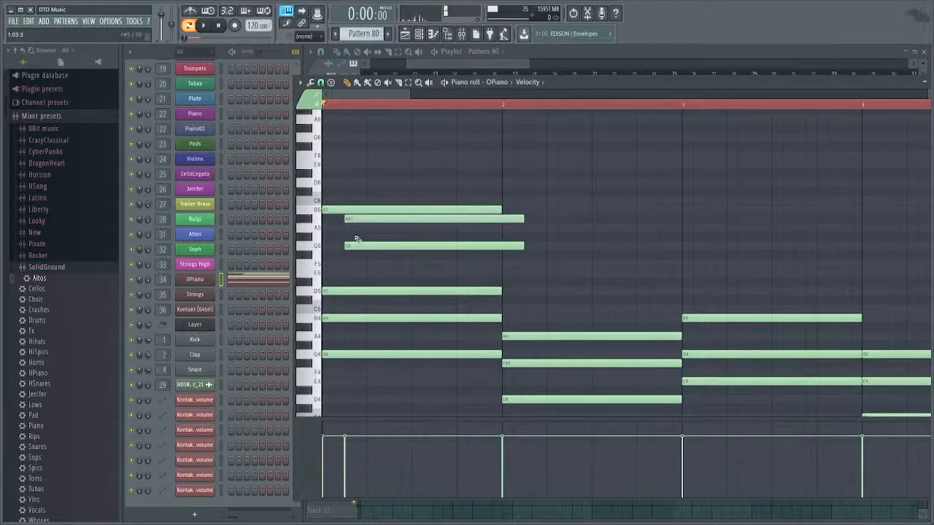
pyautogui.rightClick(353, 245)
pyautogui.rightClick(348, 219)
pyautogui.rightClick(345, 209)
# Place short one-quarter-beat-style melody notes above the first chord: B5 at the start of bar 1, followed by A5 and B5.
pyautogui.click(327, 210)
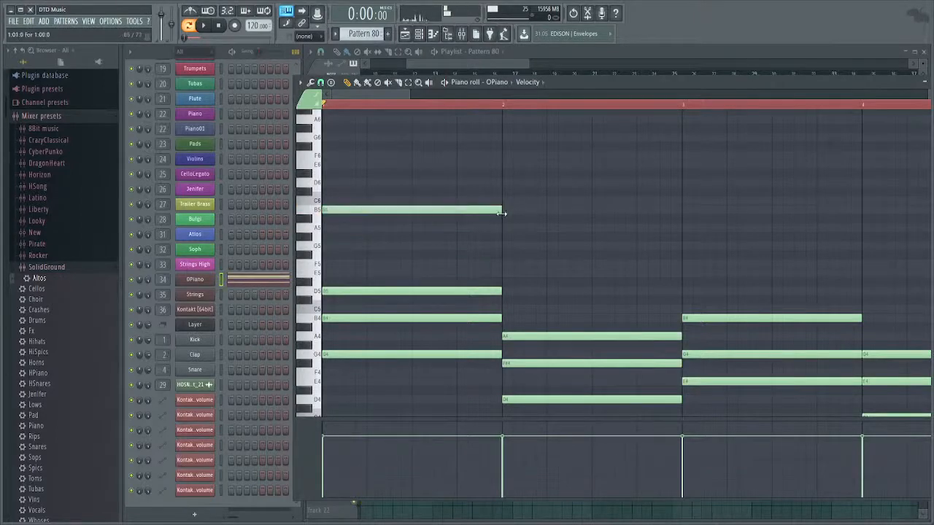
pyautogui.moveTo(502, 210); pyautogui.dragTo(251, 224)
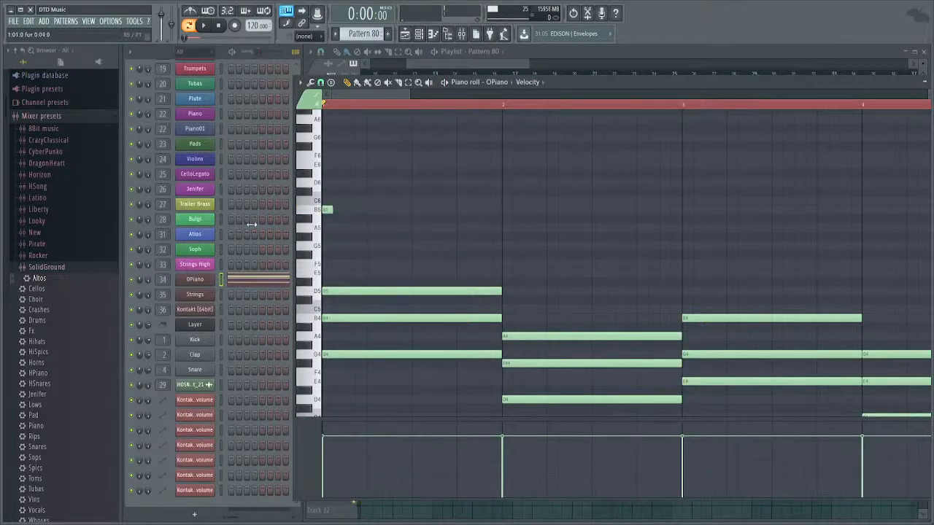
pyautogui.click(348, 227)
pyautogui.click(367, 209)
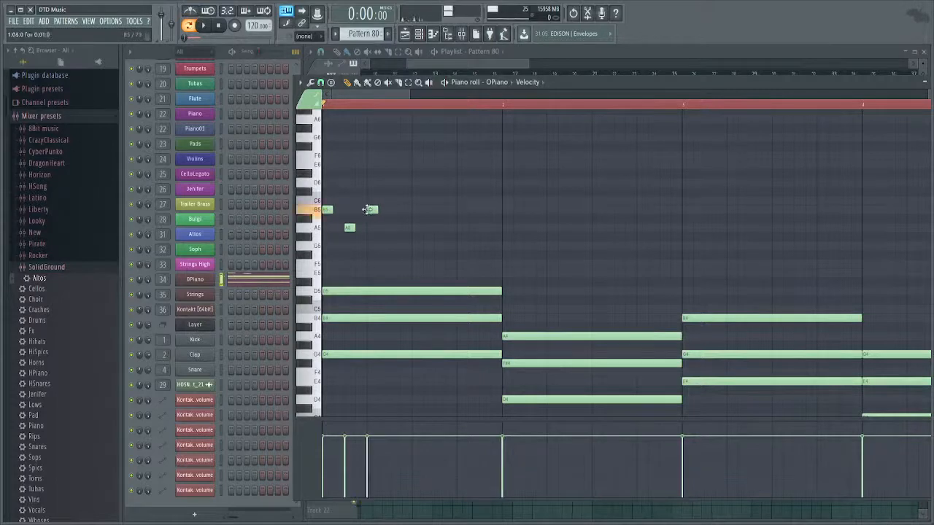
# Try G5 and D5 as the fourth melody note in bar 1 and remove both.
pyautogui.click(389, 248)
pyautogui.rightClick(390, 249)
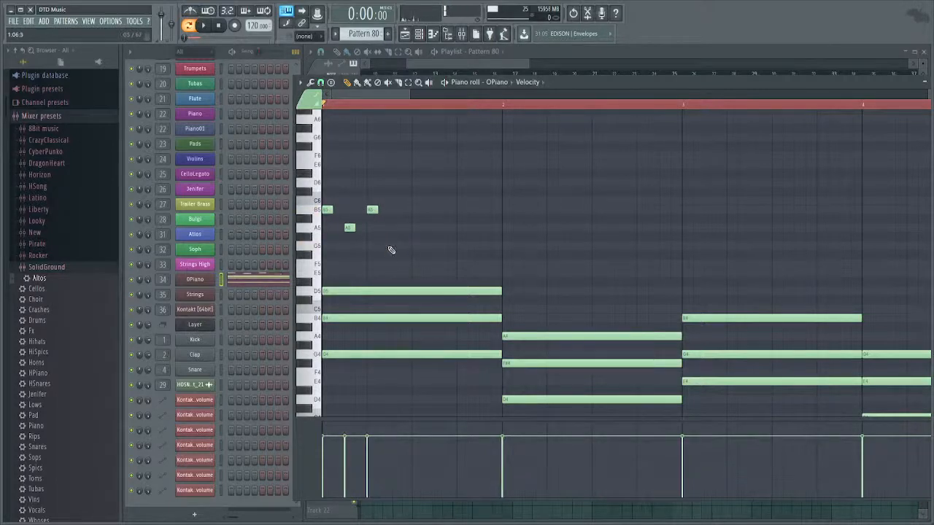
pyautogui.click(391, 292)
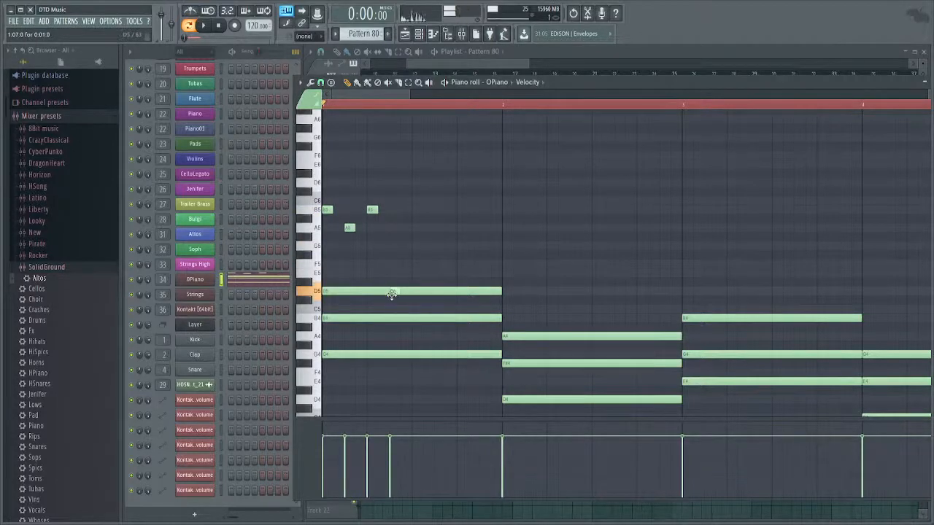
pyautogui.rightClick(392, 292)
# Raise the three short melody notes in bar 1 by one octave and audition them.
pyautogui.moveTo(402, 177); pyautogui.dragTo(322, 233)
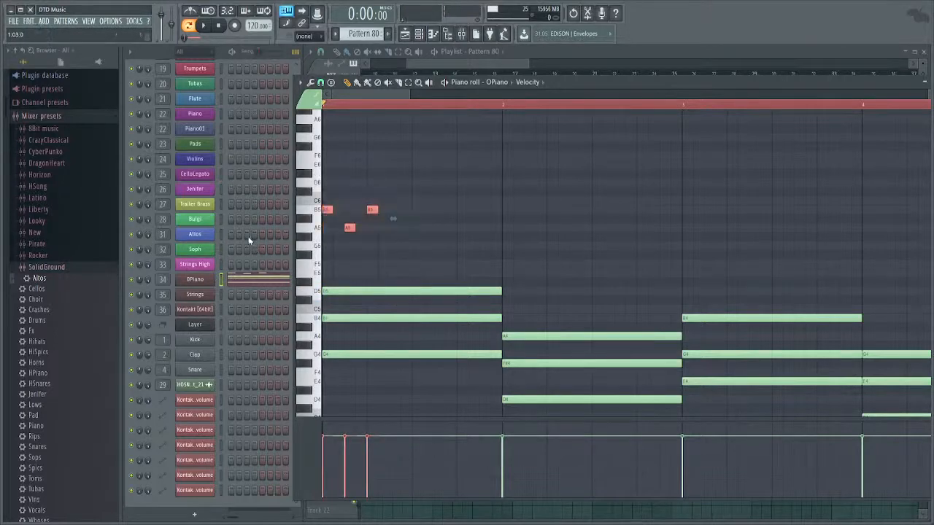
pyautogui.hotkey('ctrl', 'Up')
pyautogui.press('space')
pyautogui.scroll(3, 408, 231)
pyautogui.press('space')
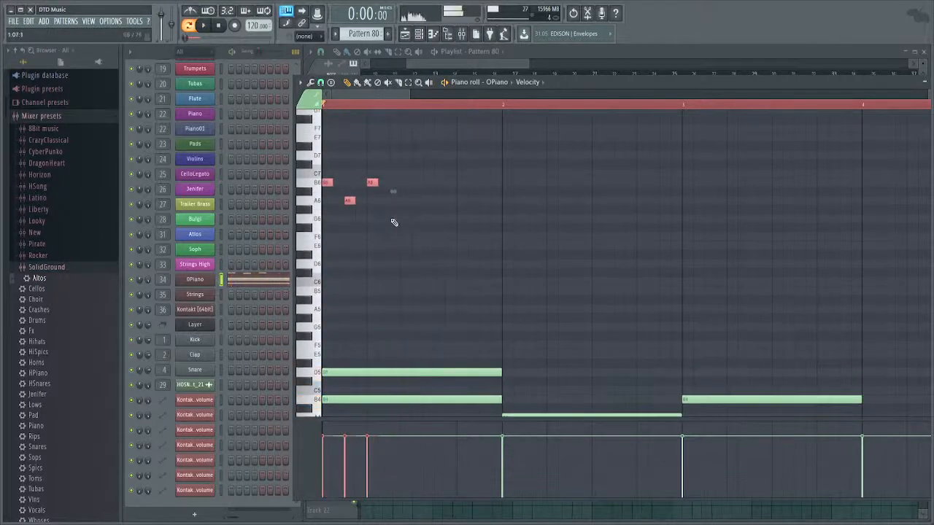
# Add three short D6 notes after the second B6 in bar 1, at steps 7, 9 and 13, auditioning the phrase.
pyautogui.moveTo(394, 222); pyautogui.dragTo(384, 264)
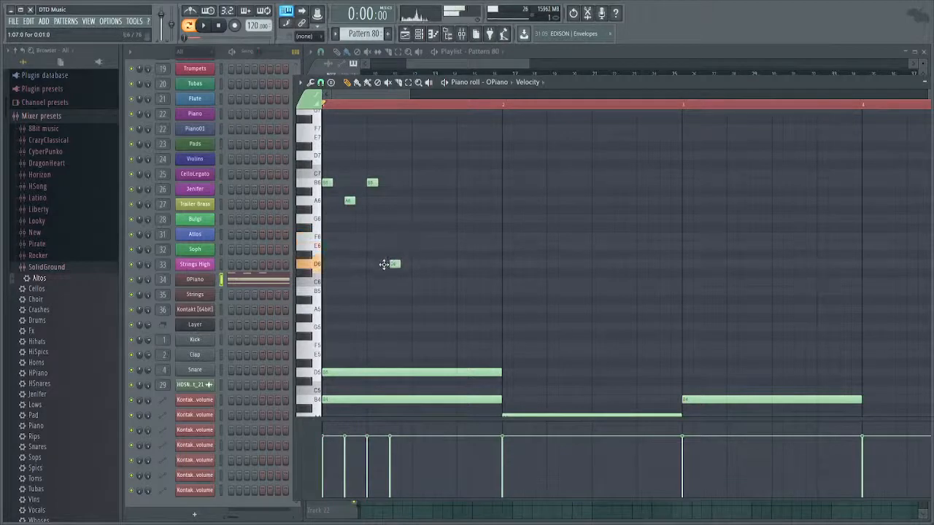
pyautogui.click(417, 264)
pyautogui.press('space')
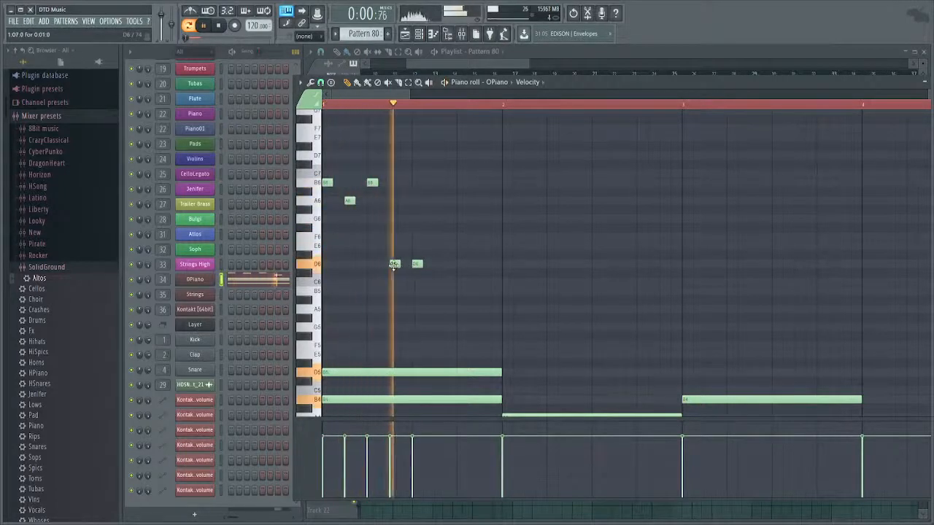
pyautogui.press('space')
pyautogui.click(462, 264)
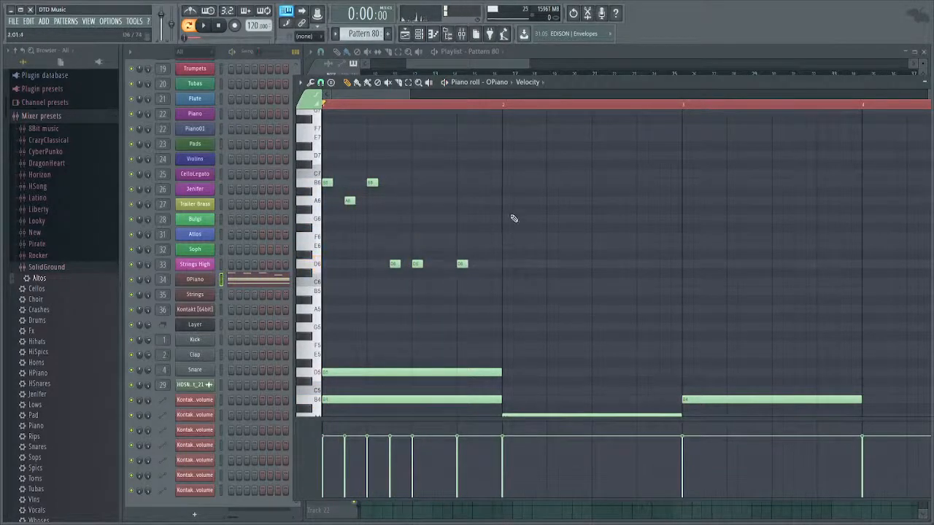
# Duplicate the bar 1 melody into bar 2 and give the copy A6, G6 and A6 as its opening pitches.
pyautogui.moveTo(511, 151); pyautogui.dragTo(321, 324)
pyautogui.hotkey('ctrl', 'b')
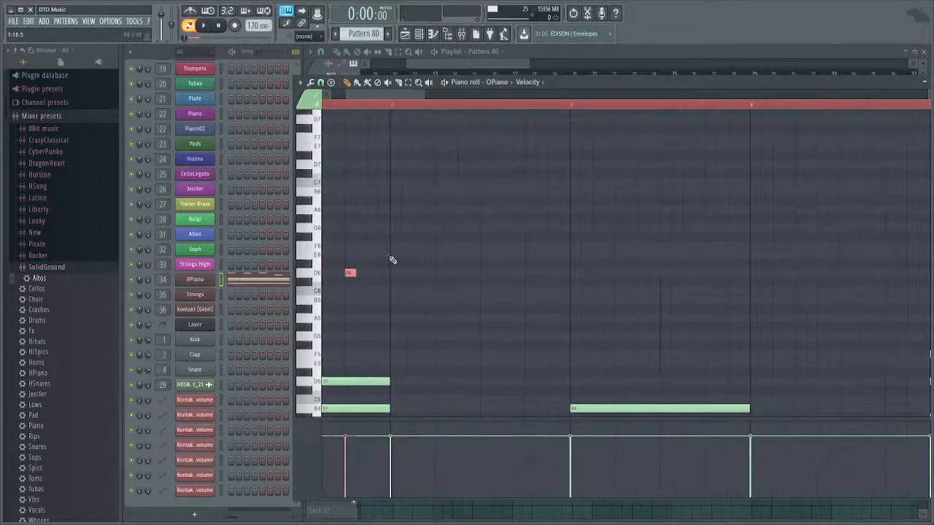
pyautogui.scroll(-1, 395, 254)
pyautogui.click(391, 208)
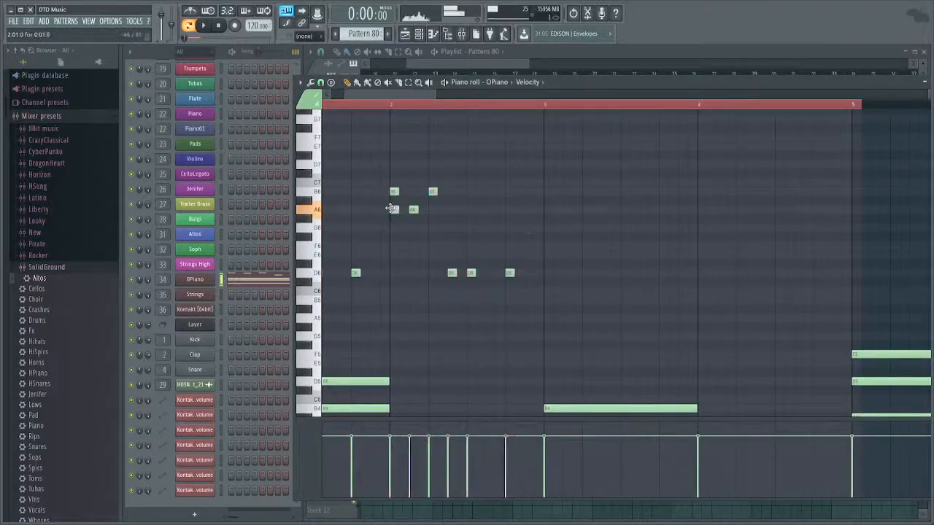
pyautogui.moveTo(413, 210); pyautogui.dragTo(451, 281)
pyautogui.click(432, 210)
# Remove the last D6 and both leftover B6 notes from bar 2 and play the two-bar melody.
pyautogui.rightClick(452, 264)
pyautogui.rightClick(453, 274)
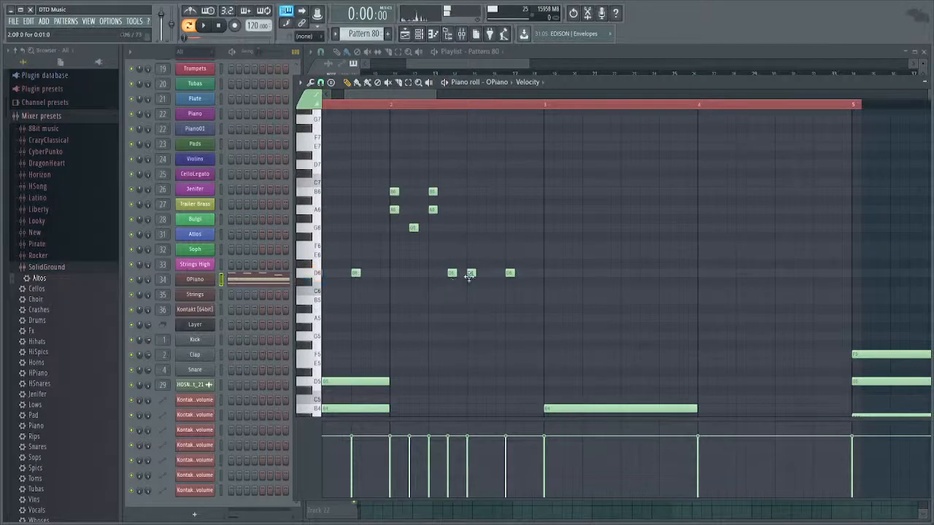
pyautogui.click(469, 276)
pyautogui.rightClick(509, 273)
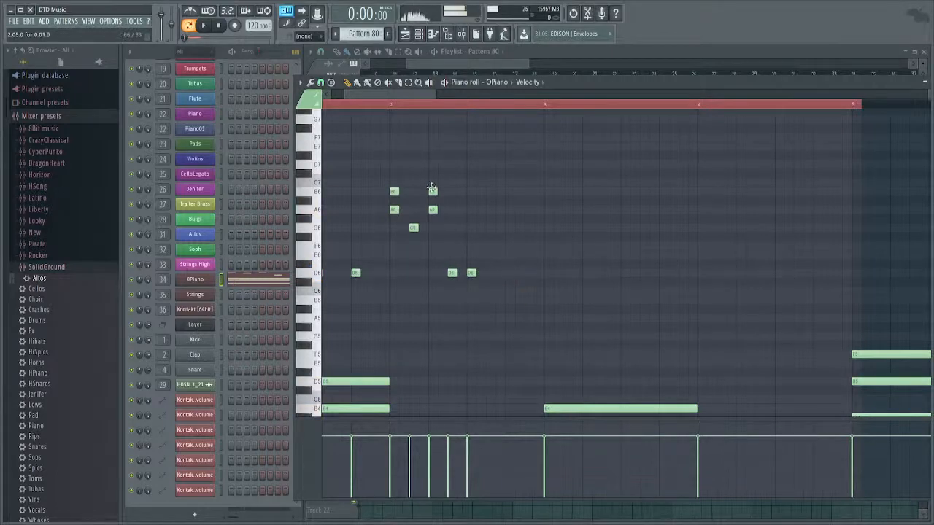
pyautogui.rightClick(432, 192)
pyautogui.rightClick(394, 192)
pyautogui.press('space')
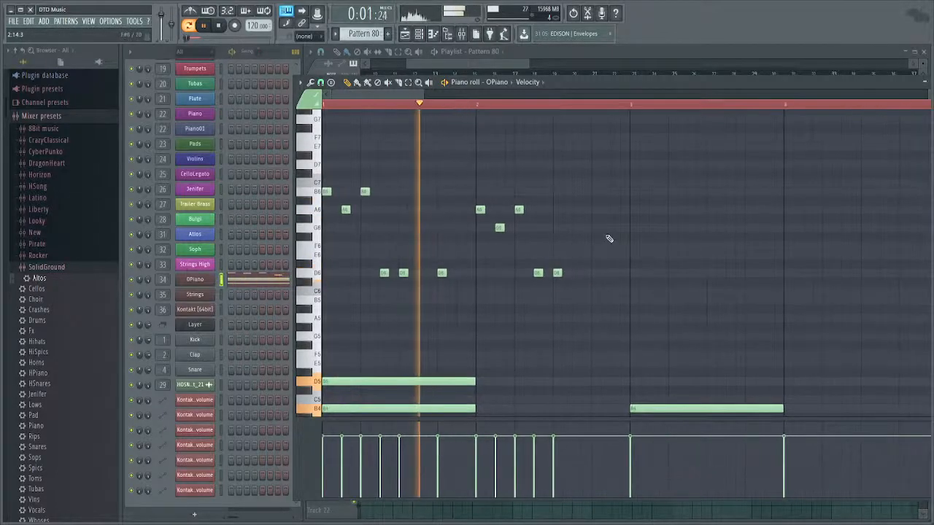
# Lengthen all melody notes in bars 1 and 2 together to two steps each.
pyautogui.moveTo(611, 189); pyautogui.dragTo(321, 282)
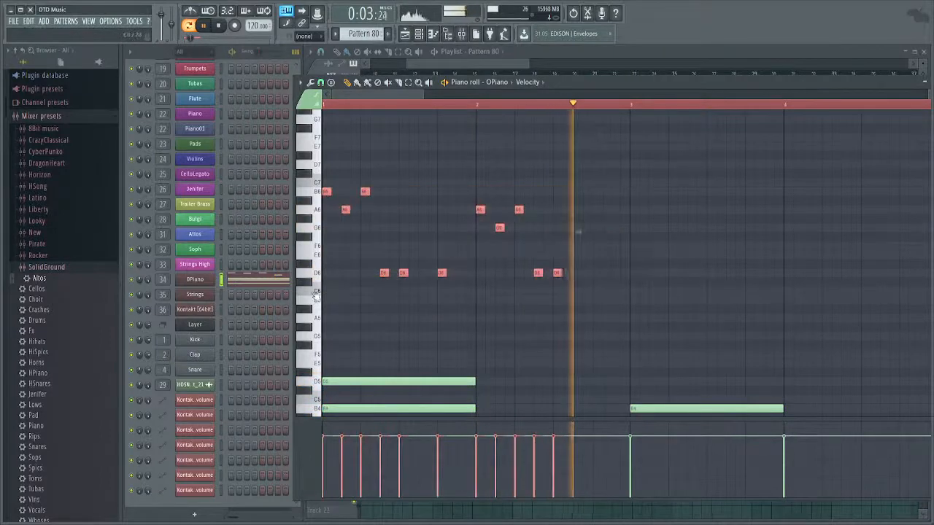
pyautogui.press('space')
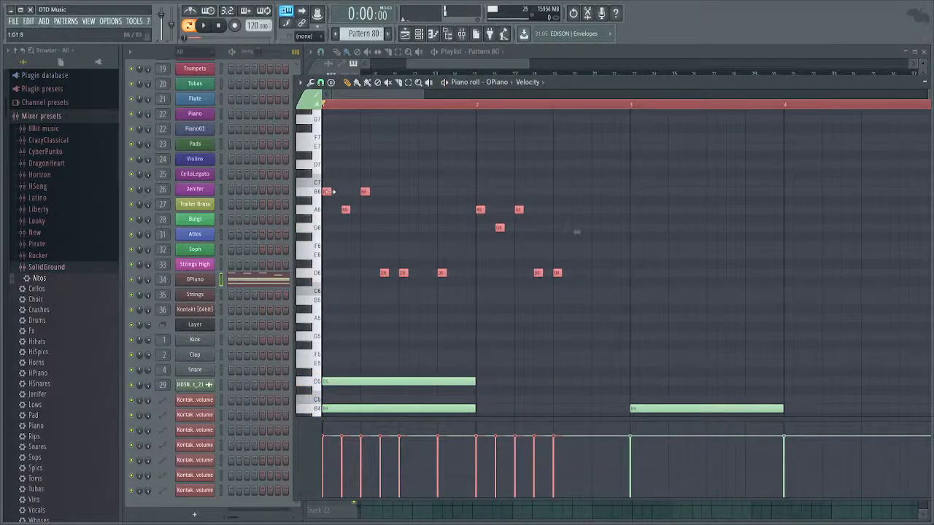
pyautogui.moveTo(329, 191); pyautogui.dragTo(336, 191)
# Lengthen the second D6 note in bar 1 and in bar 2 to four steps and play the melody back.
pyautogui.click(408, 273)
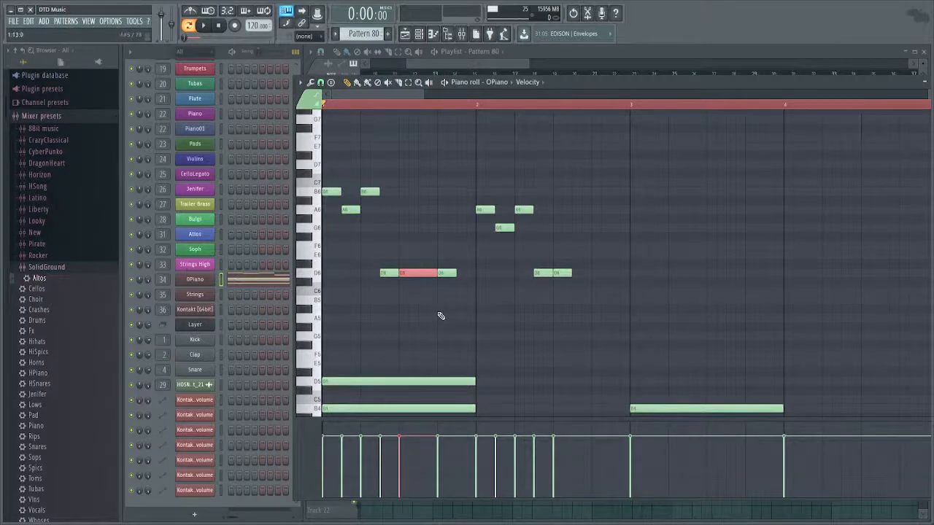
pyautogui.rightClick(421, 276)
pyautogui.click(416, 274)
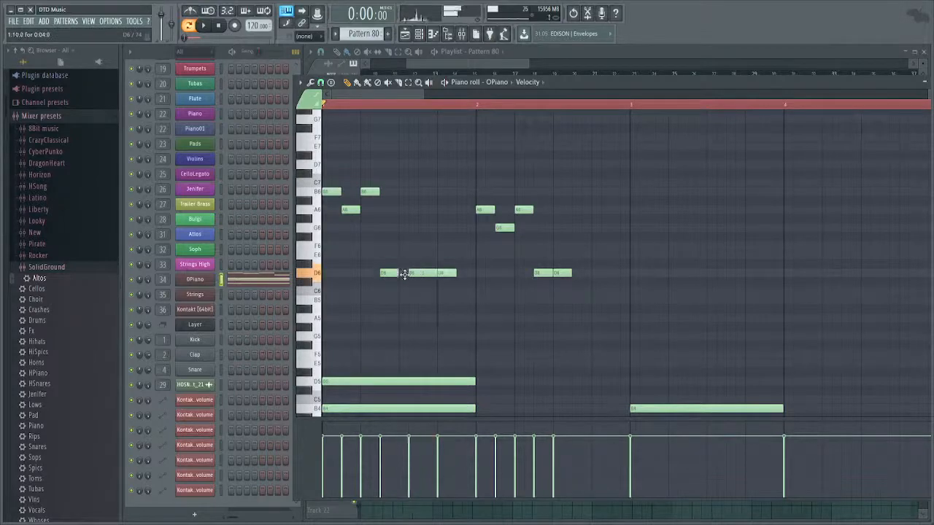
pyautogui.rightClick(570, 272)
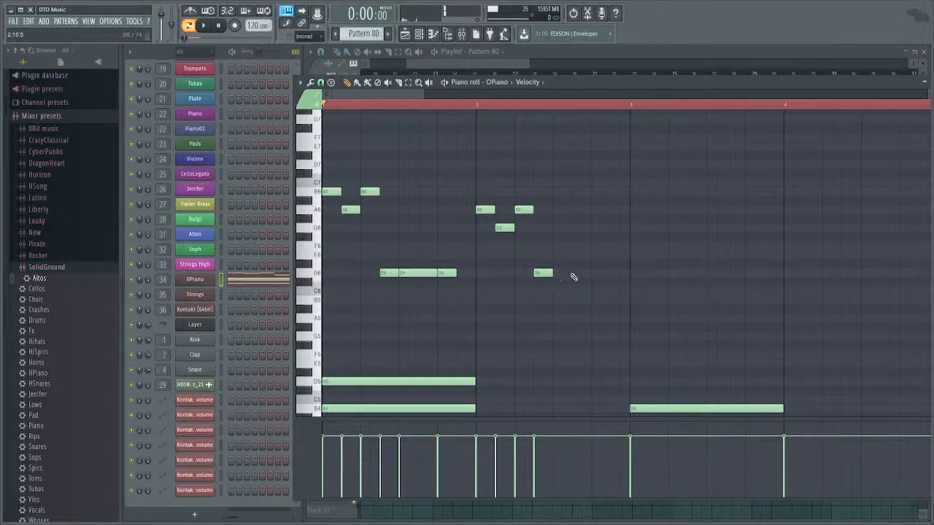
pyautogui.click(555, 273)
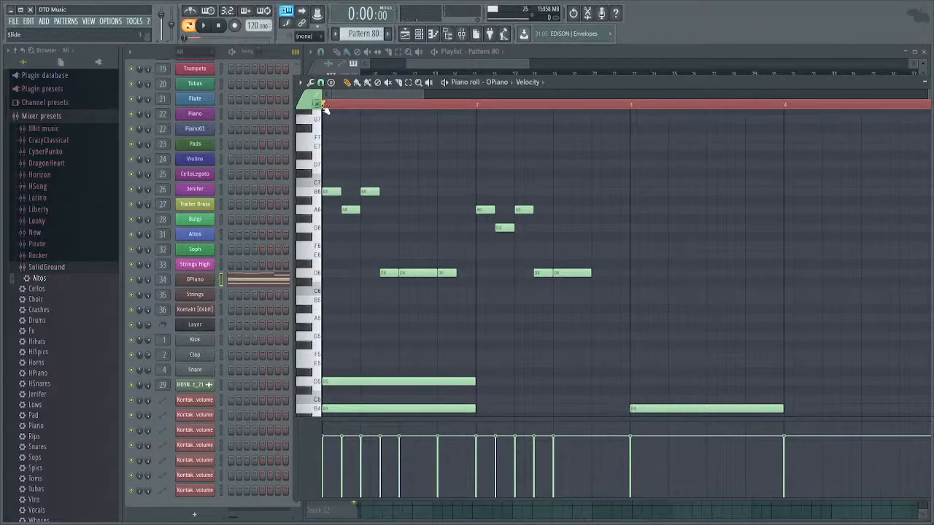
pyautogui.press('space')
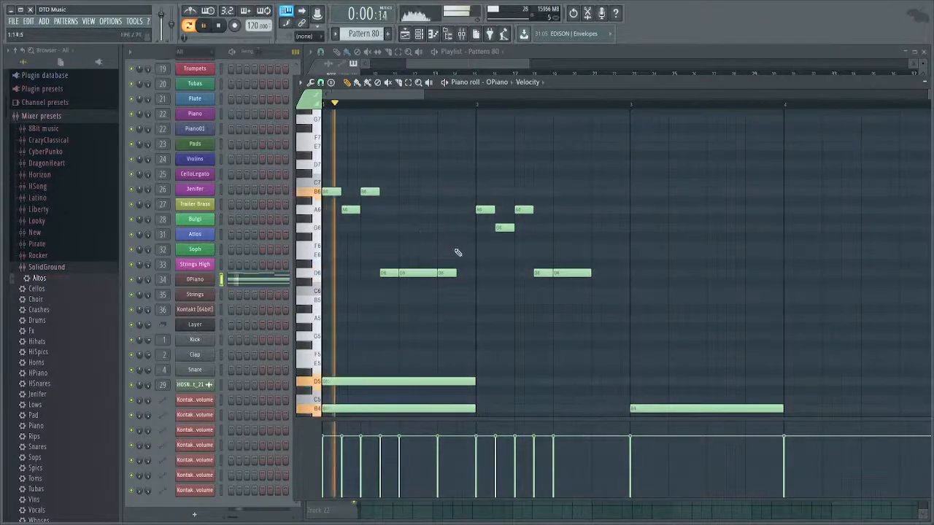
pyautogui.moveTo(615, 162); pyautogui.dragTo(323, 309)
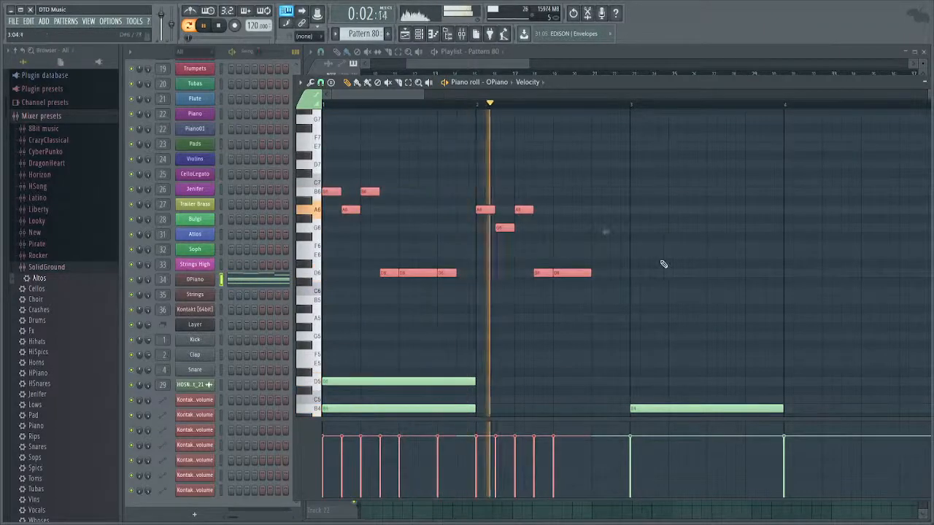
pyautogui.press('space')
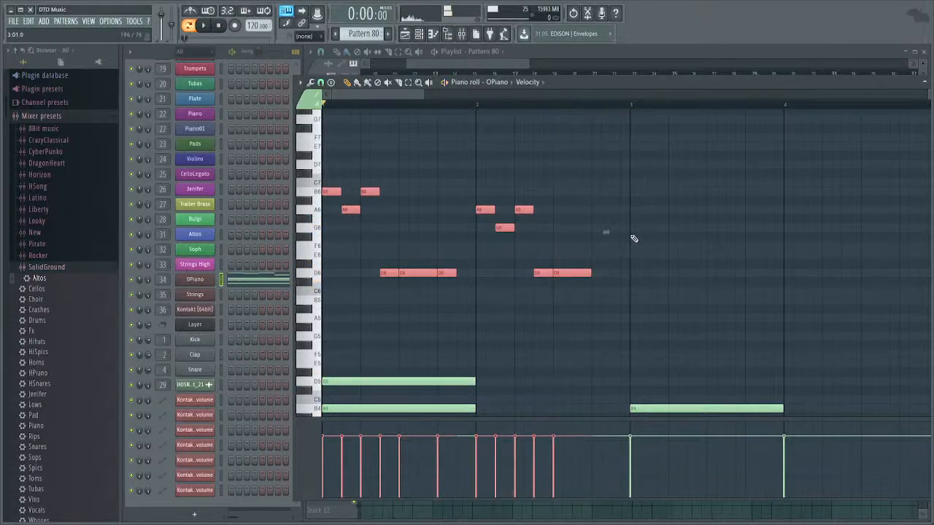
# Copy the first four melody notes of bar 1 to the start of bar 3 and audition from there.
pyautogui.moveTo(392, 169); pyautogui.dragTo(307, 295)
pyautogui.hotkey('ctrl', 'c')
pyautogui.moveTo(659, 218); pyautogui.dragTo(464, 244)
pyautogui.hotkey('ctrl', 'v')
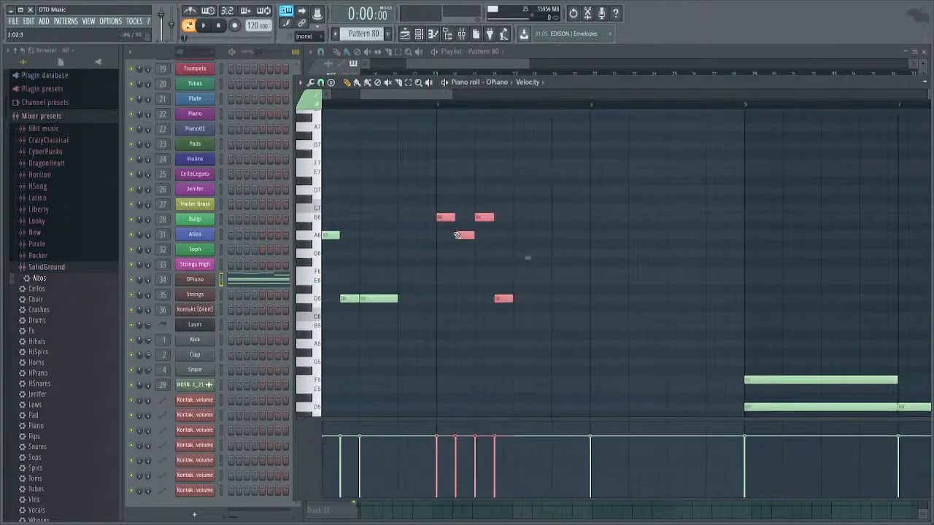
pyautogui.click(439, 102)
pyautogui.press('space')
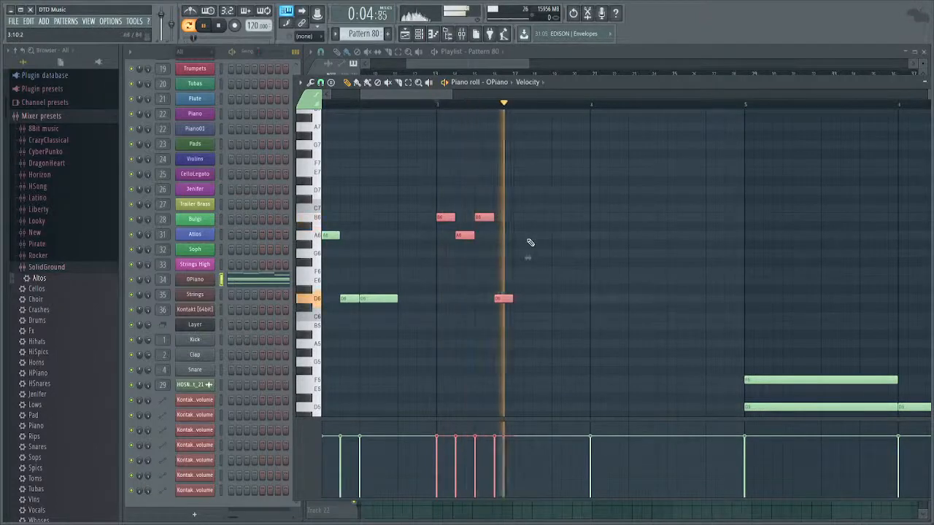
pyautogui.press('space')
# Replace the D6 in bar 3 with a two-step G6, add a four-step D7 after it, and audition the phrase.
pyautogui.click(511, 245)
pyautogui.rightClick(504, 298)
pyautogui.press('space')
pyautogui.press('space')
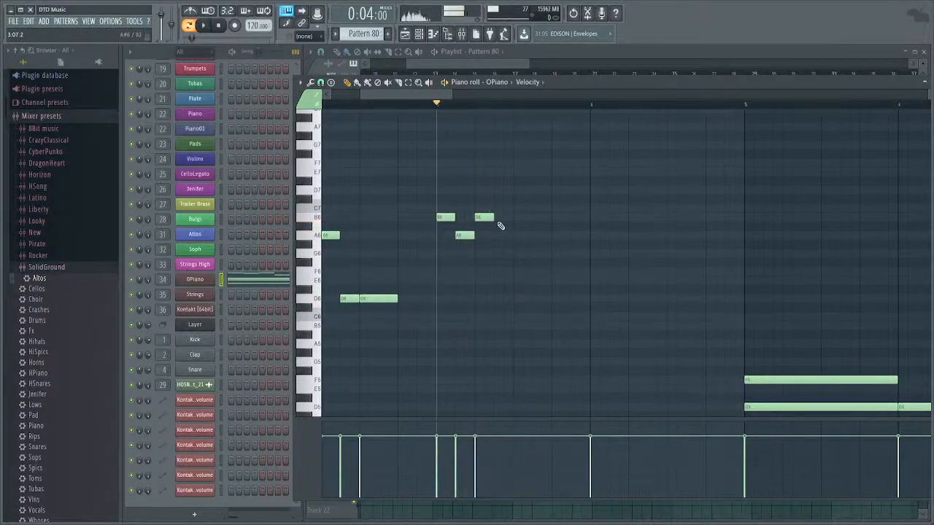
pyautogui.moveTo(500, 234); pyautogui.dragTo(499, 253)
pyautogui.click(516, 191)
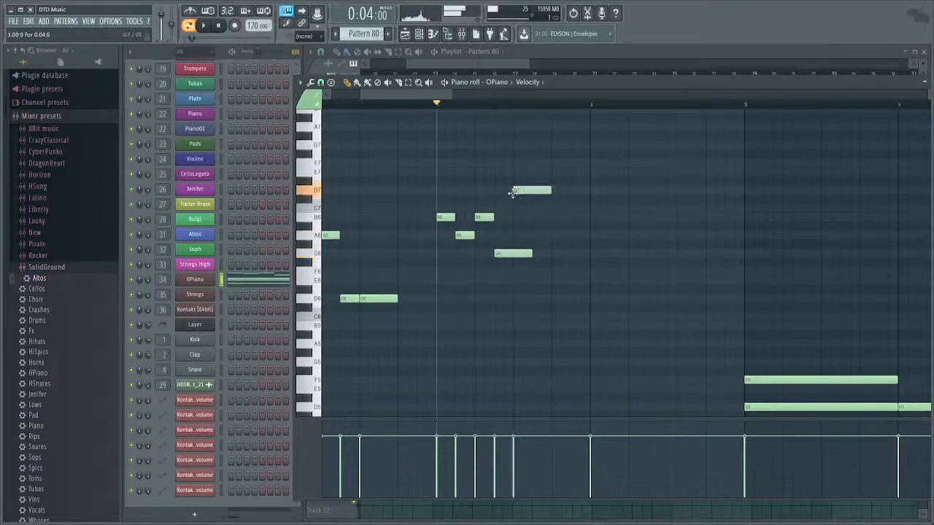
pyautogui.press('space')
pyautogui.moveTo(533, 255); pyautogui.dragTo(514, 255)
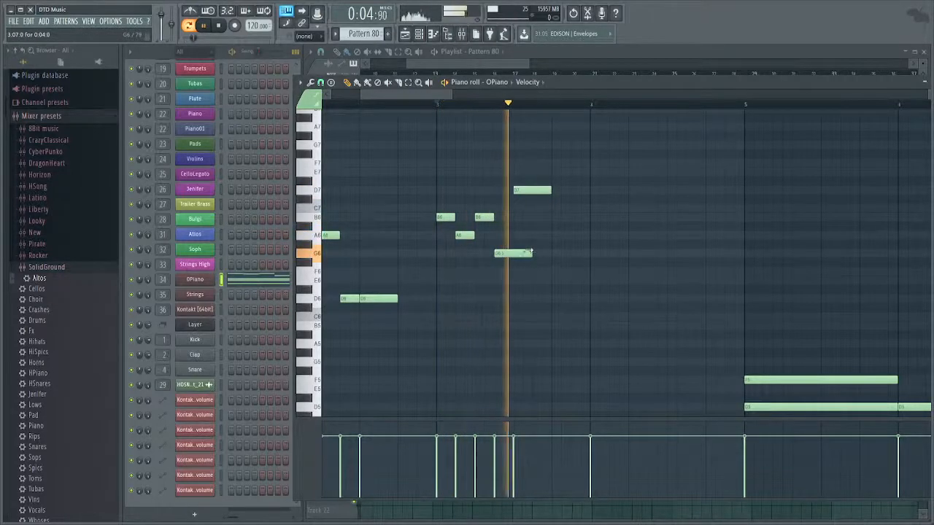
pyautogui.press('space')
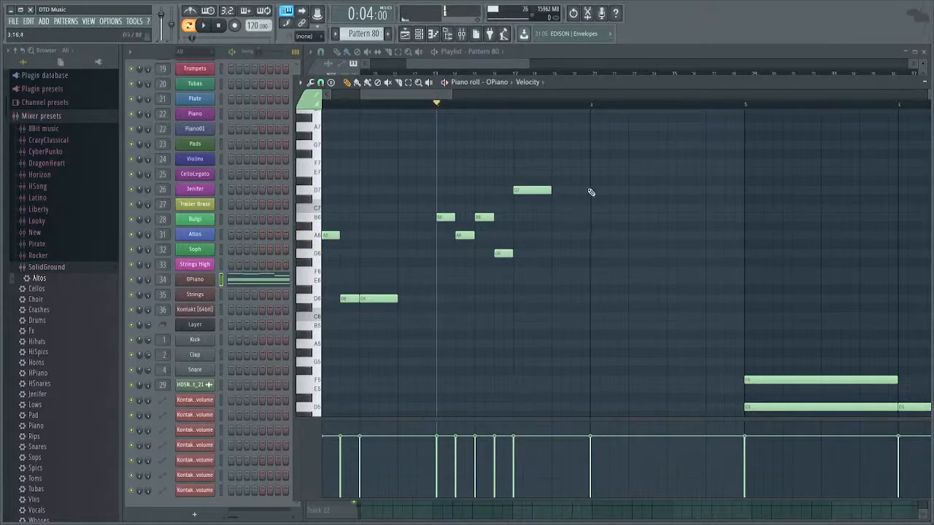
# Place two-step melody notes D7, C7, B6, G6 and A6 in succession from the start of bar 4.
pyautogui.click(589, 191)
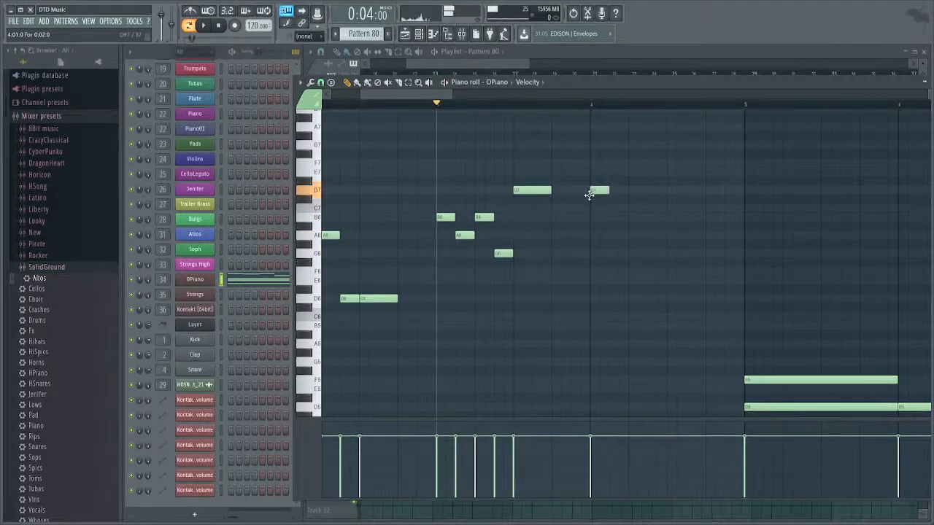
pyautogui.click(610, 209)
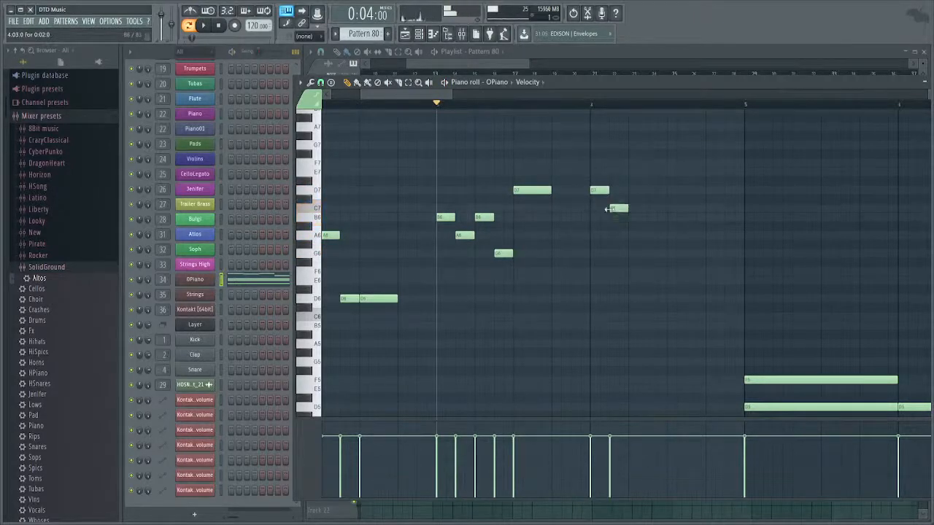
pyautogui.press('space')
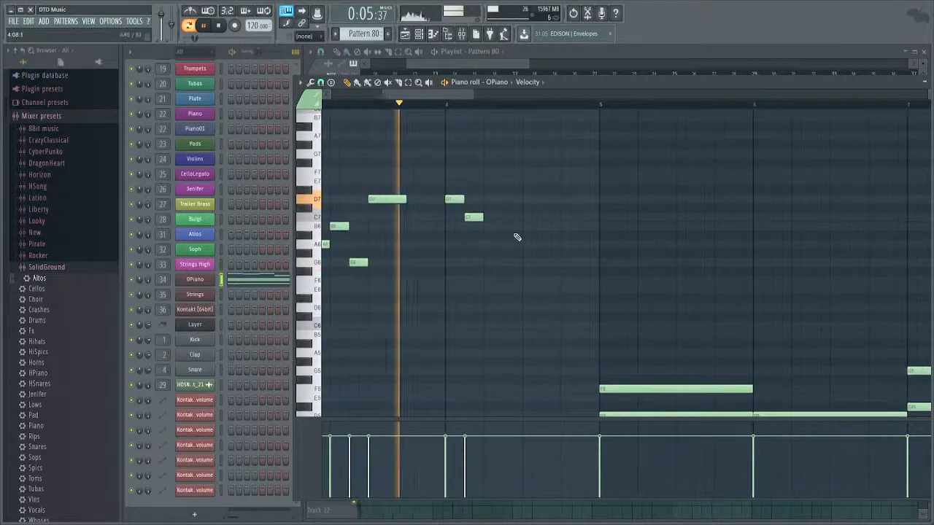
pyautogui.press('space')
pyautogui.click(486, 235)
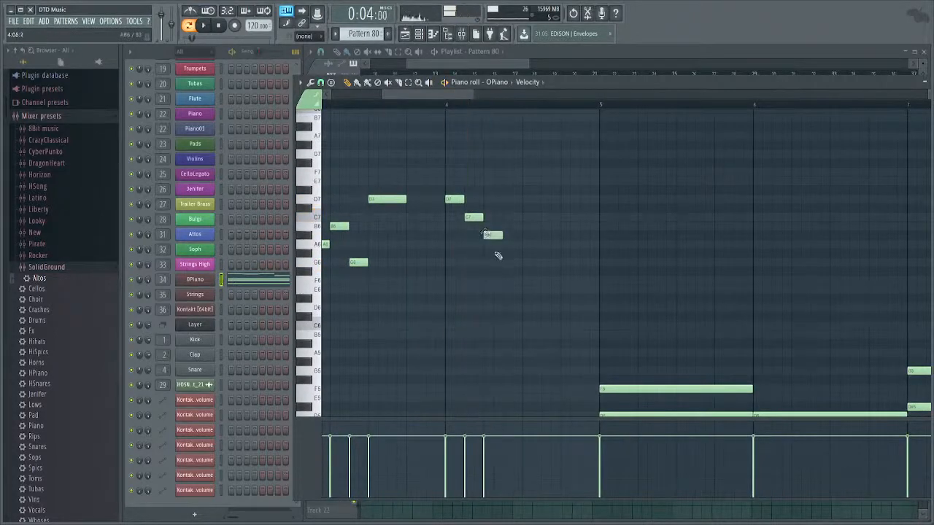
pyautogui.moveTo(490, 235); pyautogui.dragTo(502, 264)
pyautogui.click(526, 246)
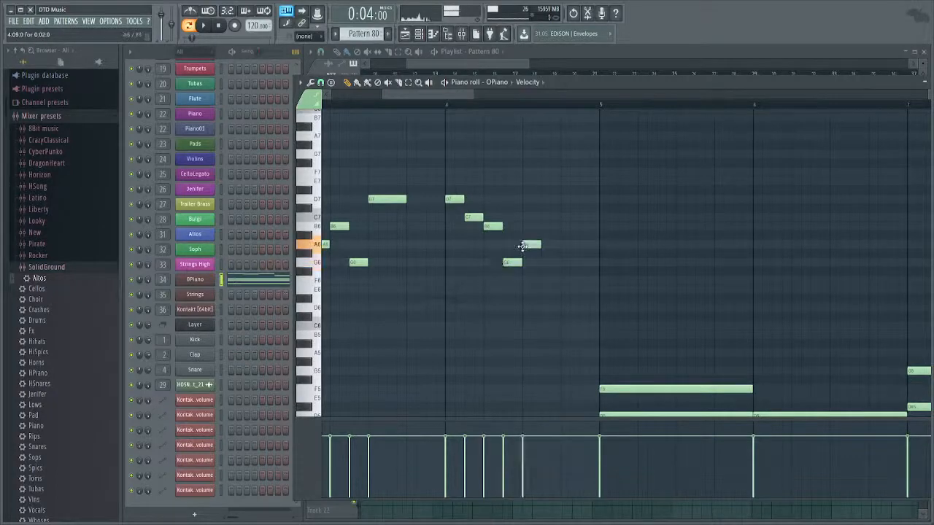
# Audition the melody from bar 3, select every melody and chord note in bars 1 to 4, and transpose them up three semitones.
pyautogui.scroll(-4, 559, 219)
pyautogui.press('space')
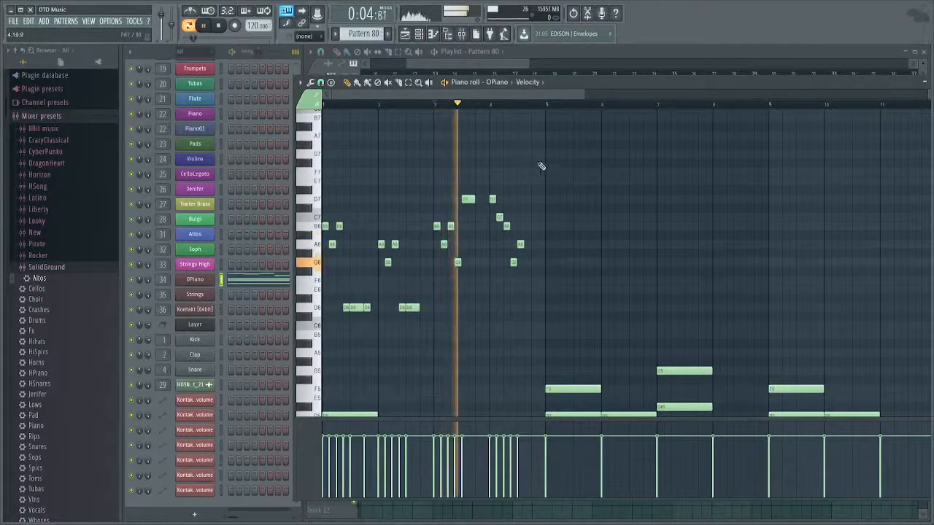
pyautogui.moveTo(538, 150); pyautogui.dragTo(325, 418)
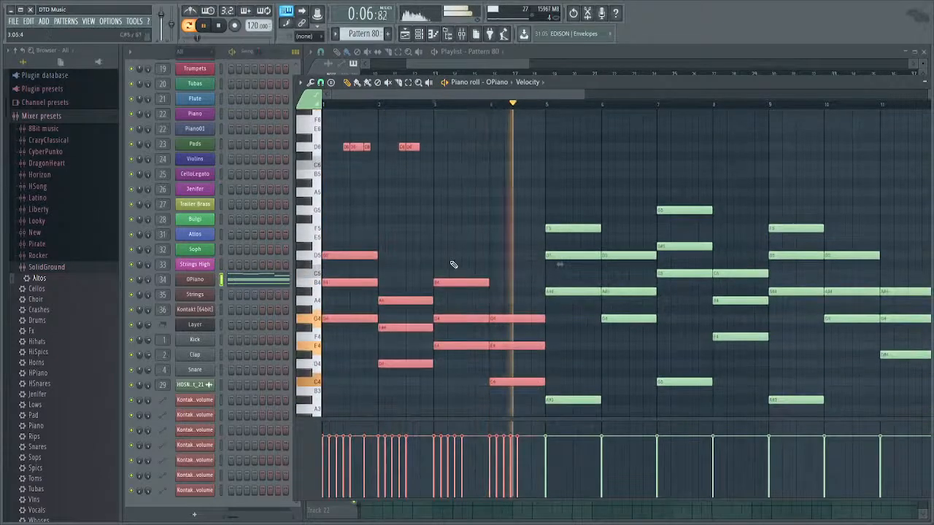
pyautogui.press('space')
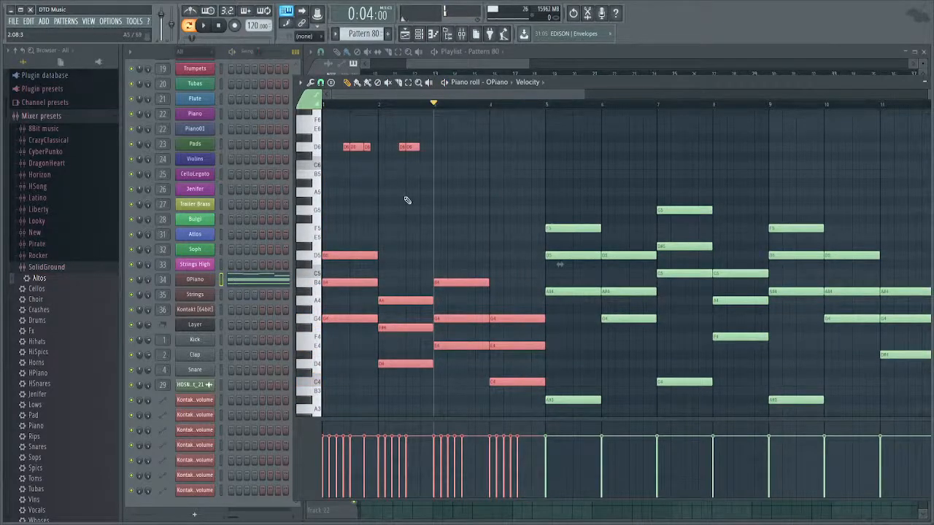
pyautogui.press('Up')
pyautogui.press('Up')
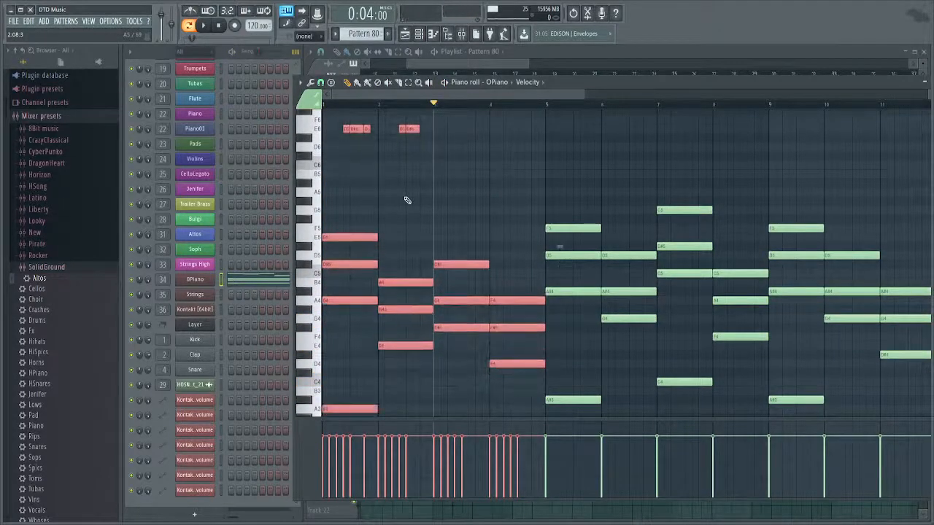
pyautogui.press('Up')
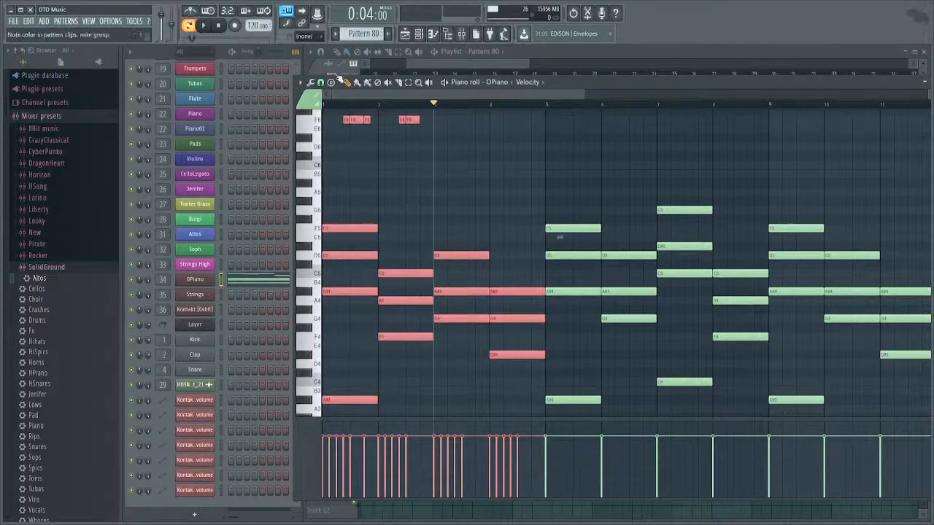
# Play the transposed four bars from the start of the pattern and stop.
pyautogui.click(326, 106)
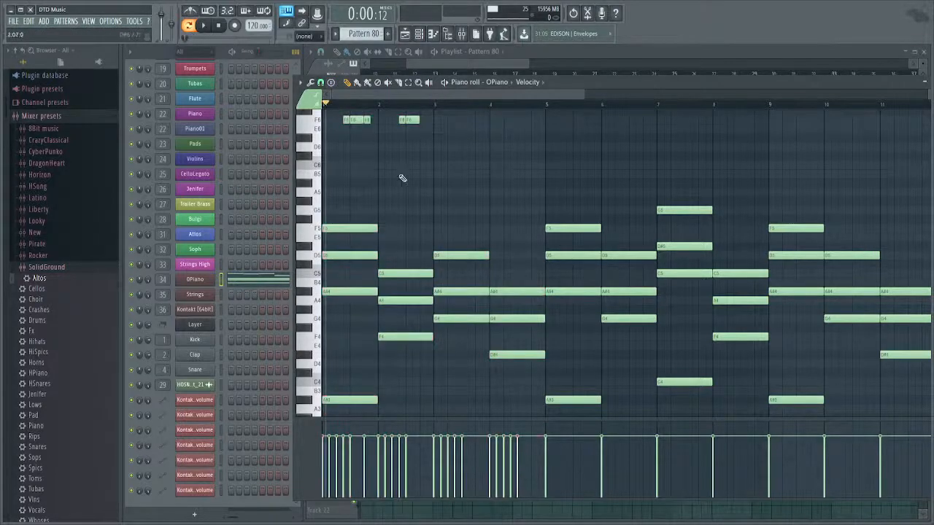
pyautogui.scroll(5, 329, 115)
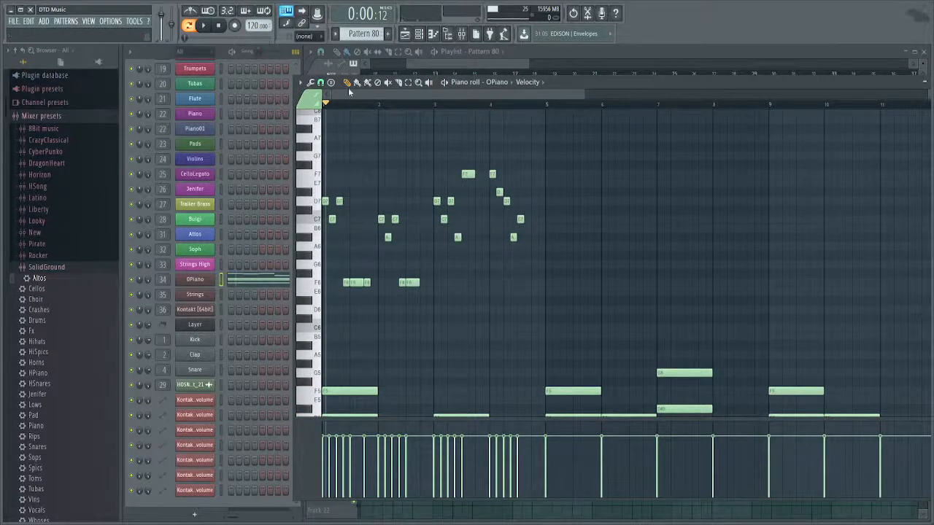
pyautogui.press('space')
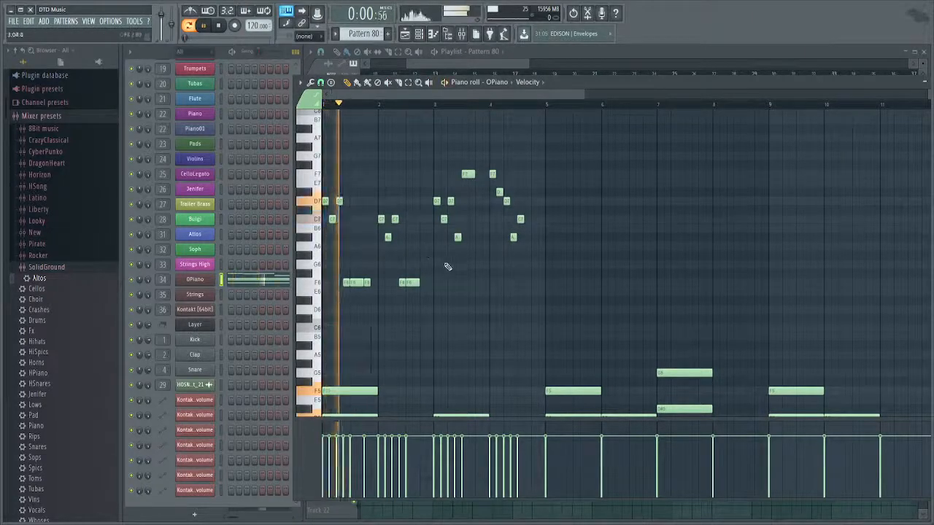
pyautogui.scroll(-3, 456, 266)
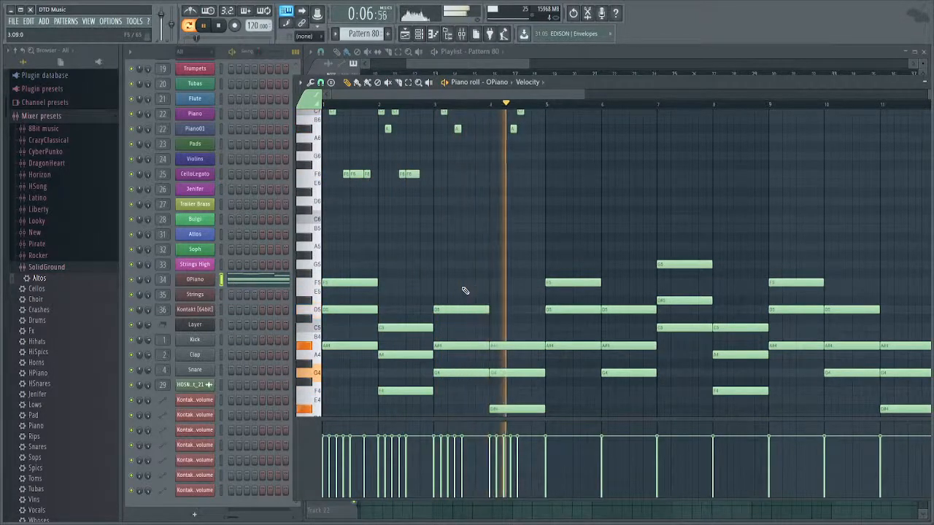
pyautogui.press('space')
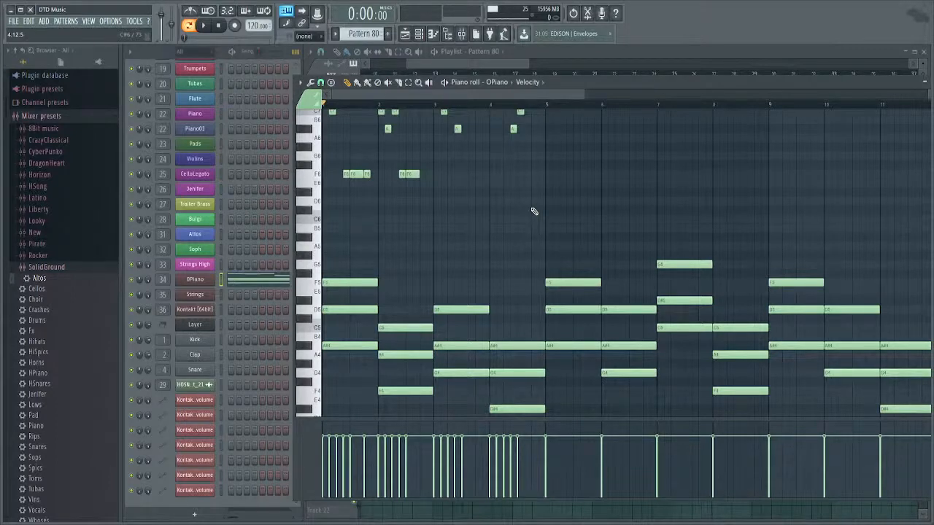
# Delete the melody notes above the chords in bars 1 to 4 and close the piano roll.
pyautogui.scroll(4, 534, 212)
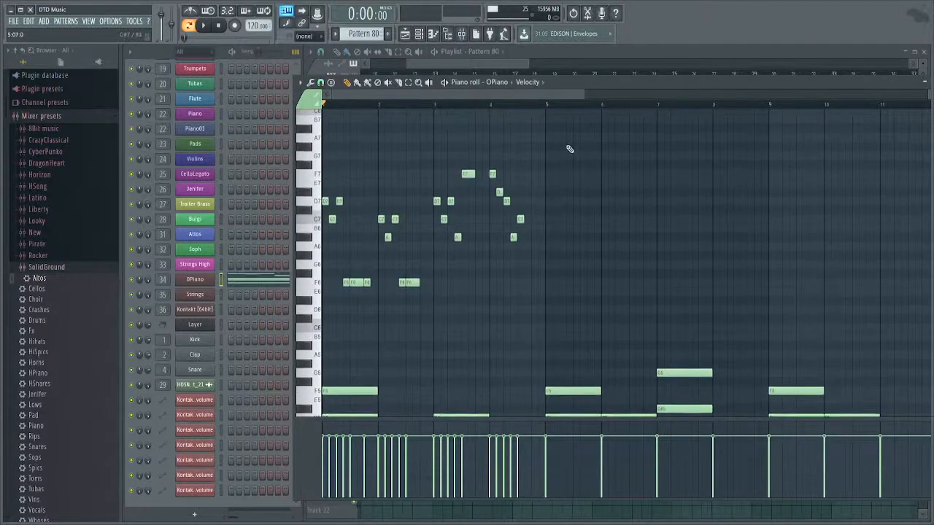
pyautogui.moveTo(569, 135); pyautogui.dragTo(323, 334)
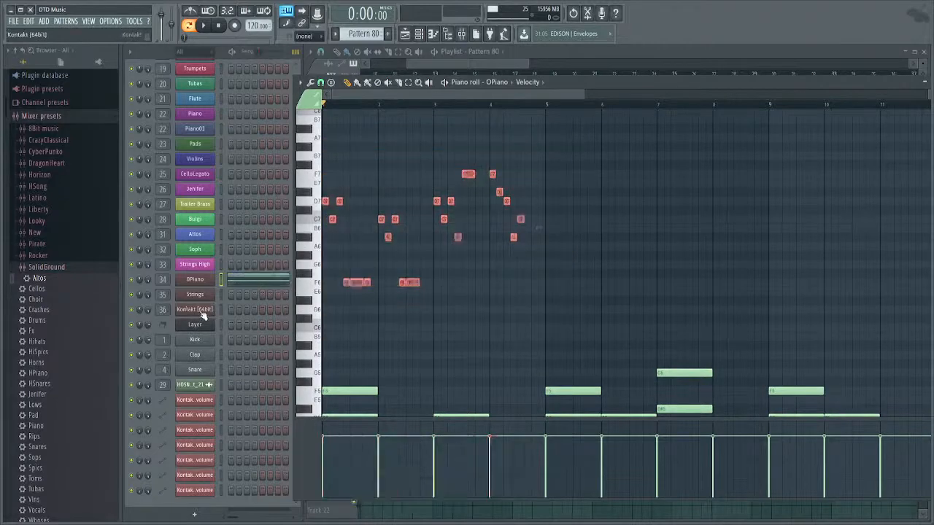
pyautogui.press('F7')
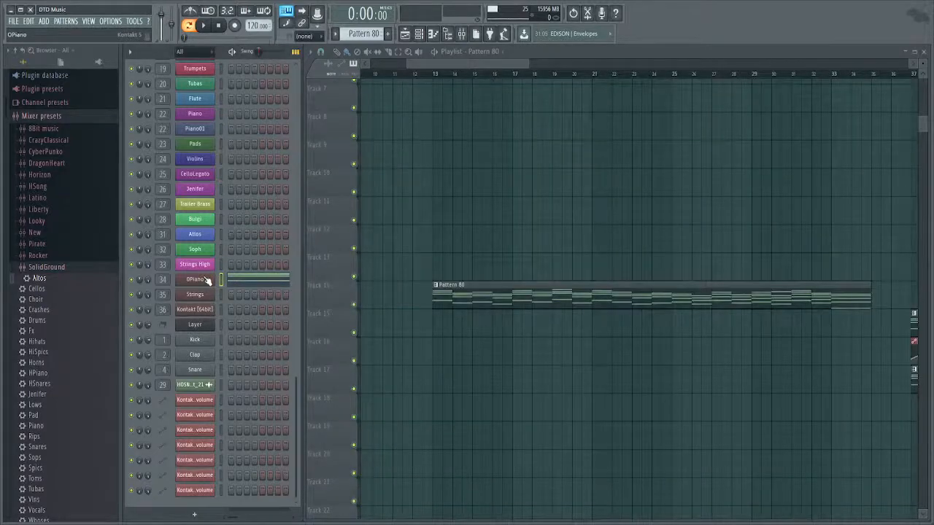
# Move the Pattern 74, Kontakt envelope and lower Pattern 80 clips two bars earlier, so they start at bar 35.
pyautogui.hscroll(6, 563, 246)
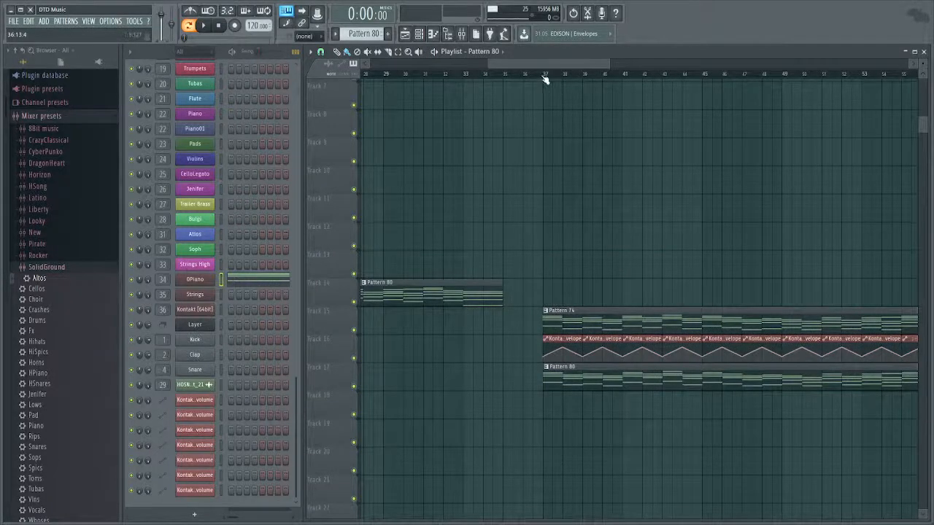
pyautogui.moveTo(513, 130); pyautogui.dragTo(683, 161)
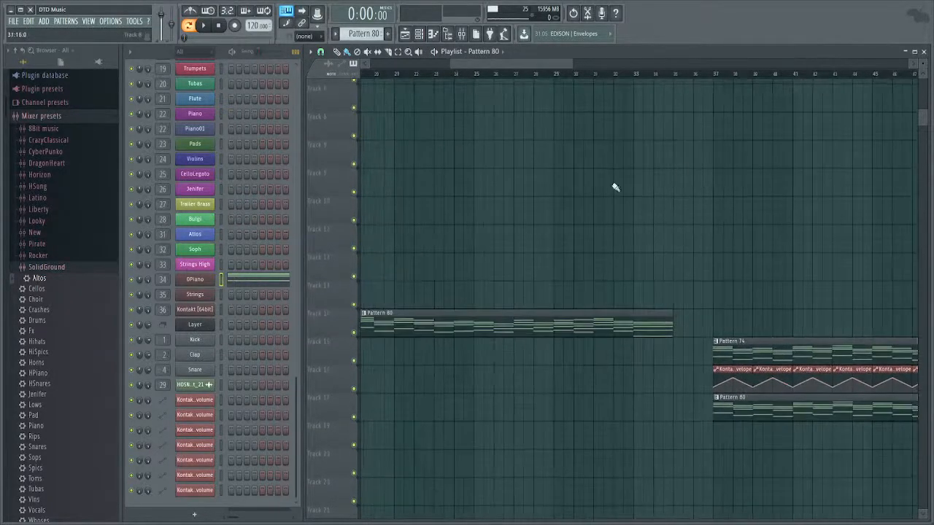
pyautogui.moveTo(448, 230); pyautogui.dragTo(492, 233)
pyautogui.scroll(-3, 529, 349)
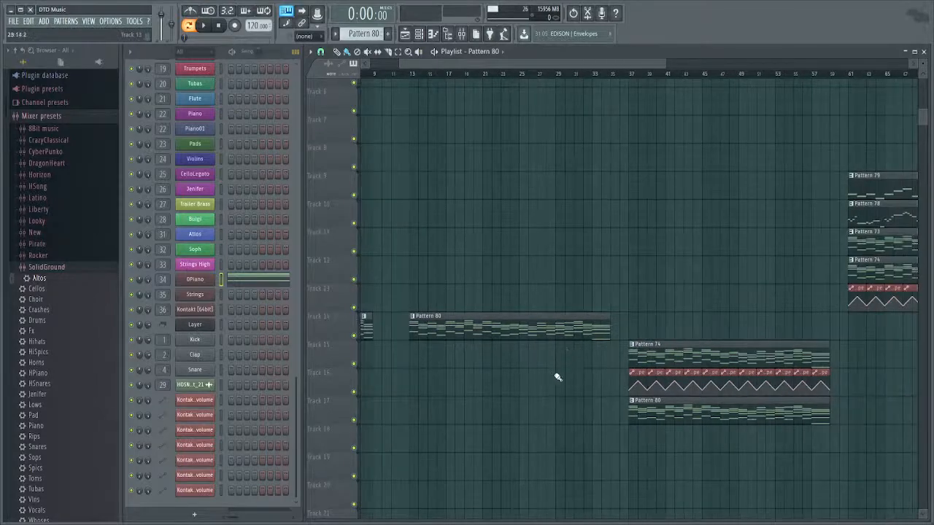
pyautogui.moveTo(570, 339); pyautogui.dragTo(873, 482)
pyautogui.moveTo(647, 362); pyautogui.dragTo(628, 362)
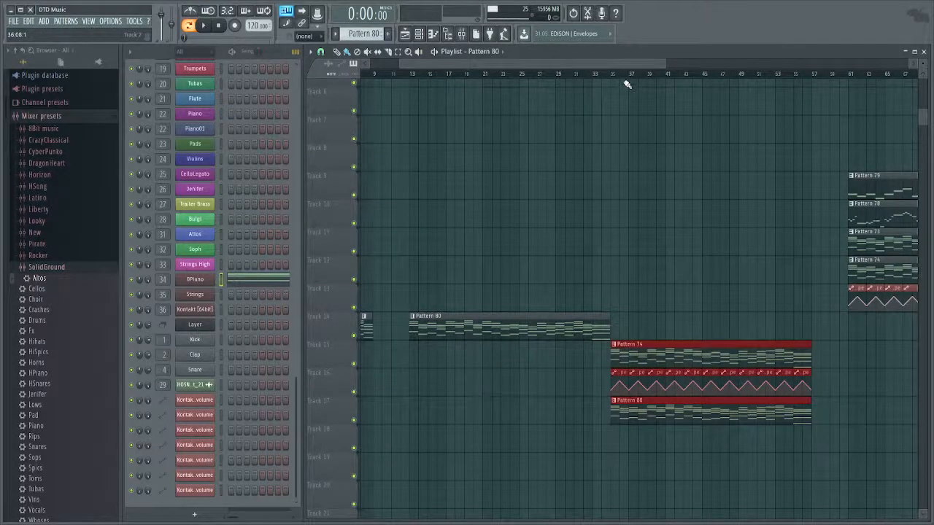
# Play the song from bar 13 and follow the OPiano chords of Pattern 80 in the piano roll.
pyautogui.keyDown('ctrl'); pyautogui.click(413, 76); pyautogui.keyUp('ctrl')
pyautogui.scroll(6, 409, 93)
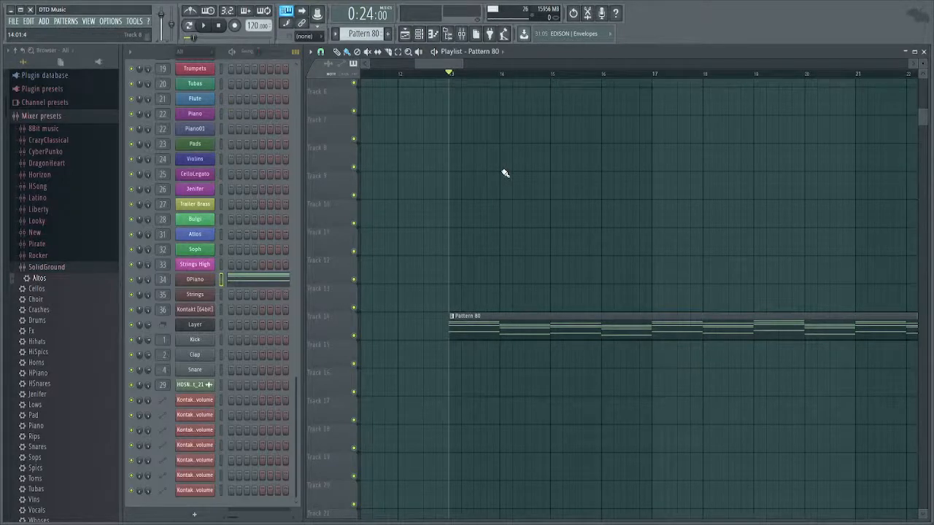
pyautogui.press('space')
pyautogui.doubleClick(513, 322)
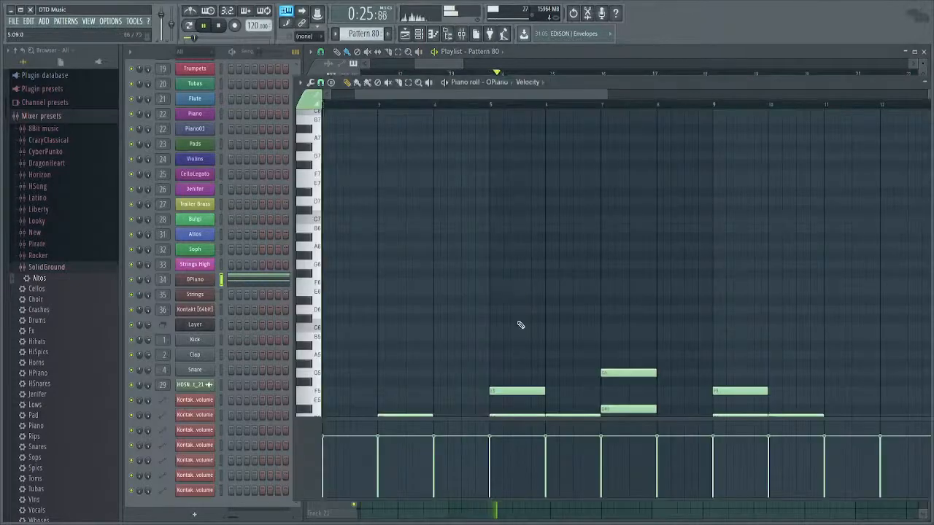
pyautogui.scroll(-3, 511, 306)
pyautogui.scroll(-6, 592, 273)
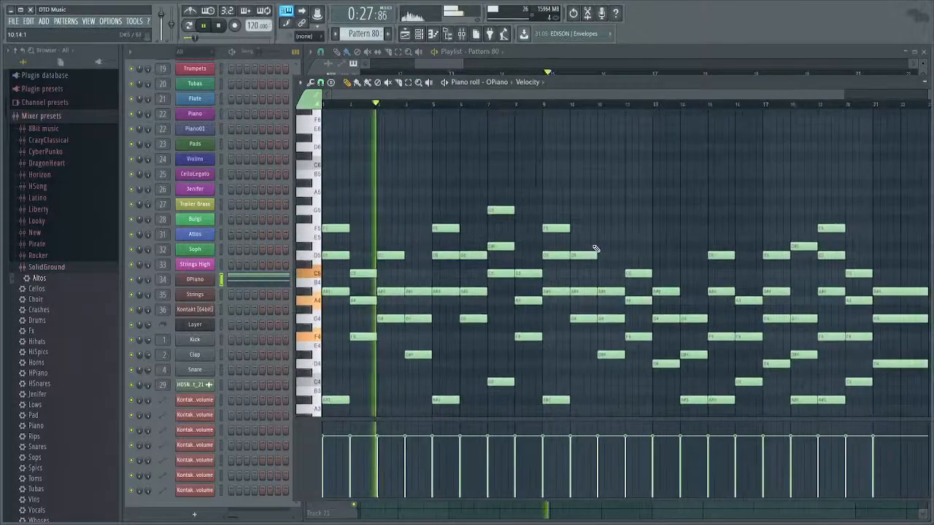
pyautogui.scroll(-3, 595, 249)
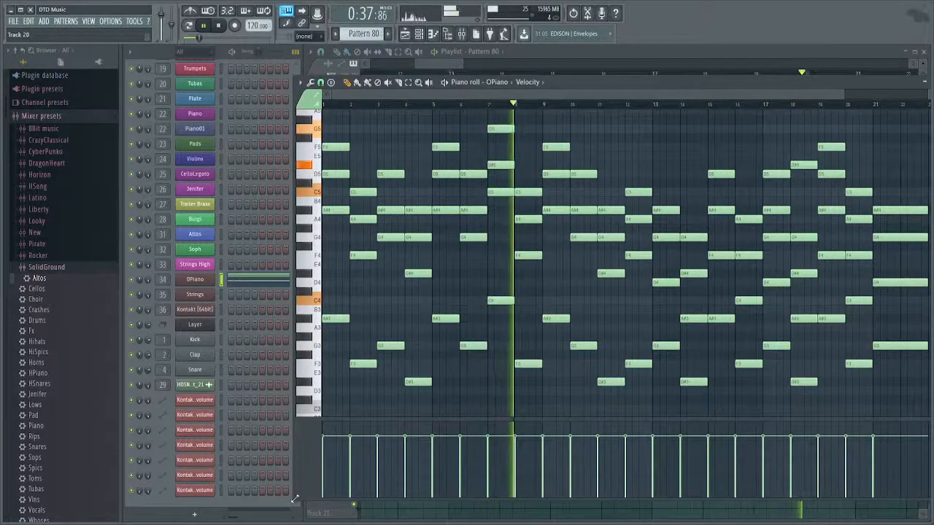
# Shrink the piano roll window, move it over the channel rack and playlist, and view chord bars 13 to 21 during playback.
pyautogui.moveTo(295, 499); pyautogui.dragTo(465, 425)
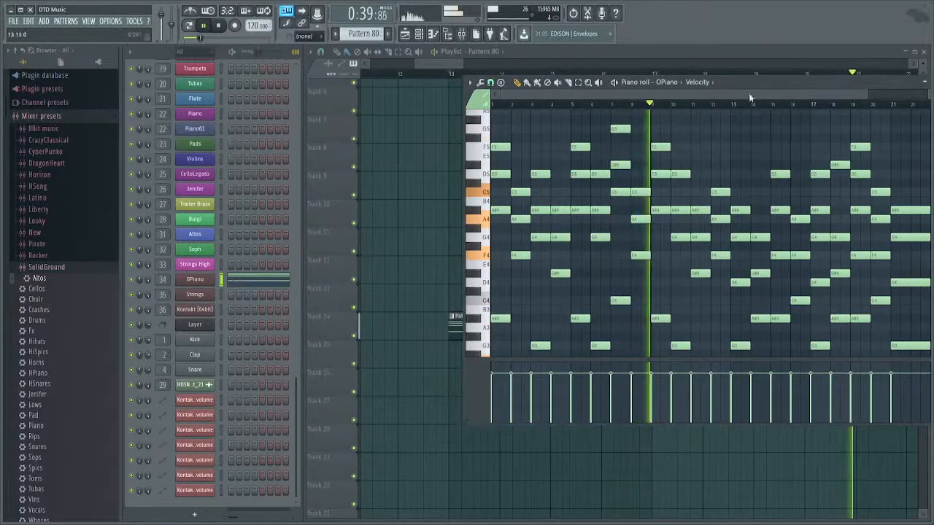
pyautogui.moveTo(752, 78); pyautogui.dragTo(519, 119)
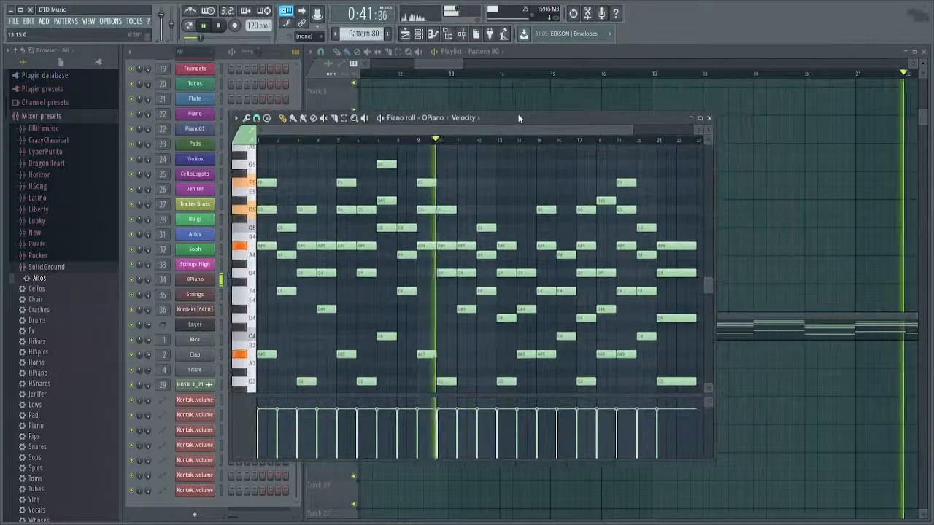
pyautogui.click(823, 283)
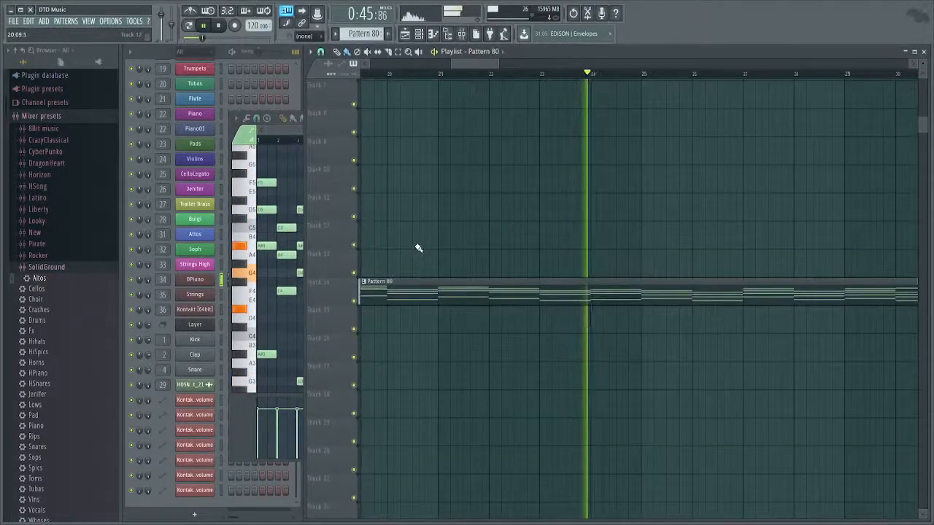
pyautogui.scroll(-3, 482, 245)
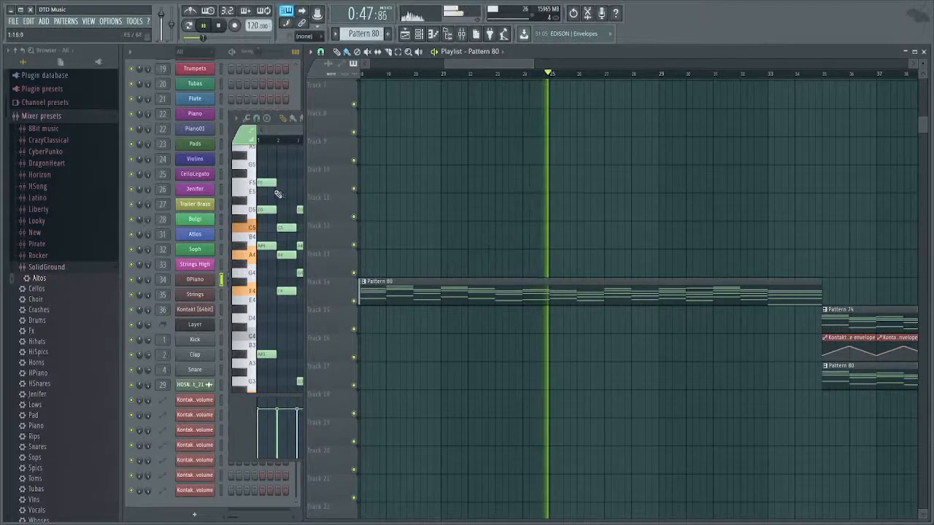
pyautogui.click(277, 193)
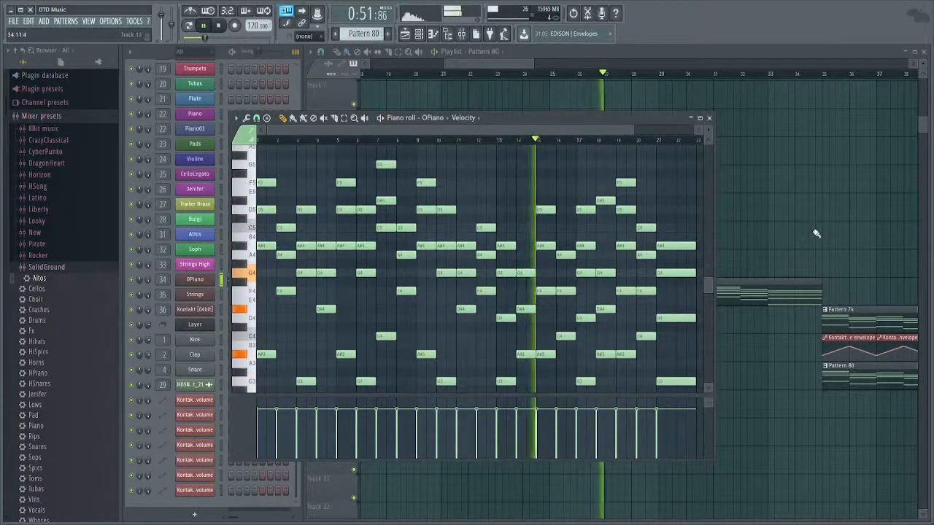
pyautogui.moveTo(628, 279); pyautogui.dragTo(559, 306)
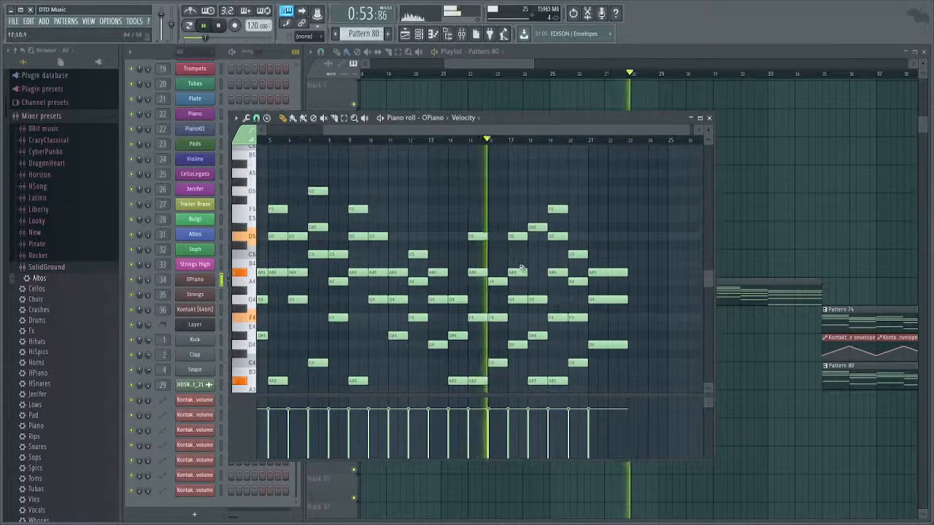
pyautogui.keyDown('ctrl'); pyautogui.scroll(3, 521, 268); pyautogui.keyUp('ctrl')
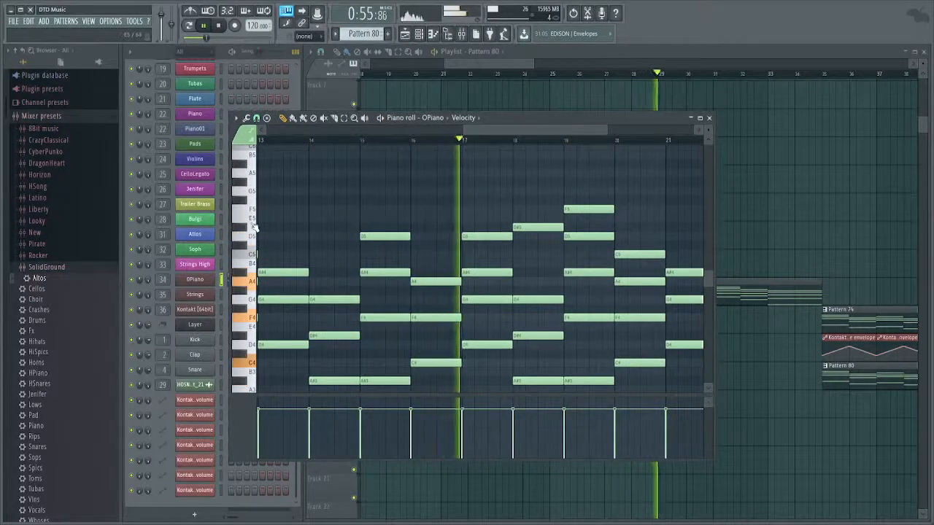
# Follow the playback in the playlist through the Pattern 74, envelope and Pattern 80 clips to their end at bar 57 and stop.
pyautogui.click(782, 225)
pyautogui.moveTo(781, 225); pyautogui.dragTo(624, 247)
pyautogui.moveTo(692, 254); pyautogui.dragTo(630, 252)
pyautogui.moveTo(630, 253); pyautogui.dragTo(617, 255)
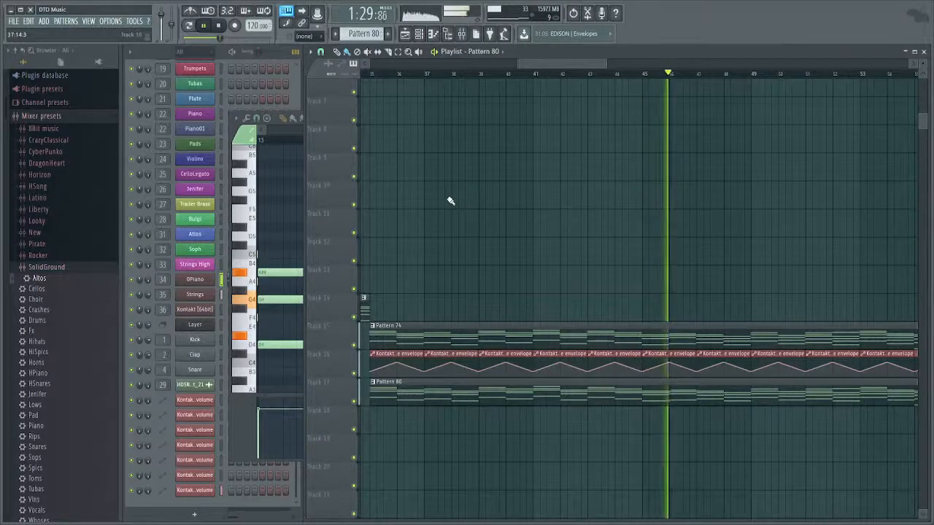
pyautogui.scroll(-2, 788, 233)
pyautogui.scroll(-2, 738, 294)
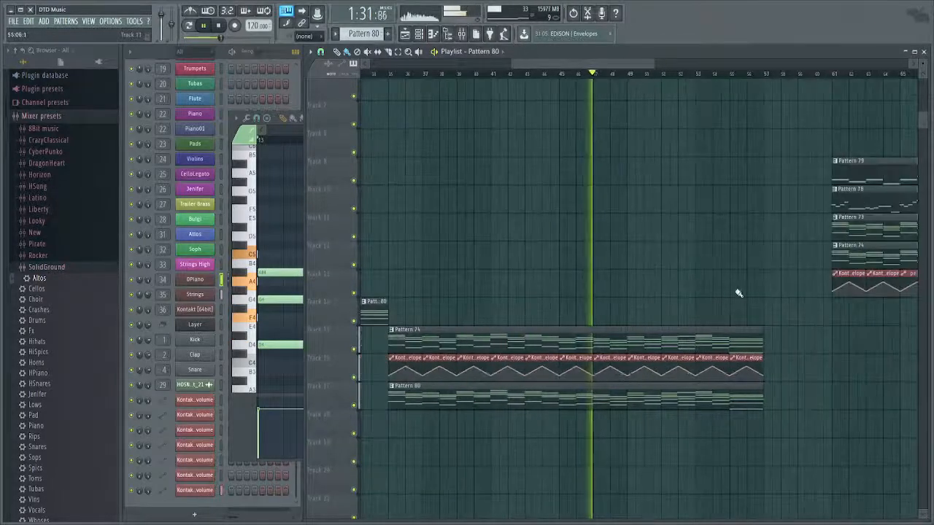
pyautogui.moveTo(738, 293); pyautogui.dragTo(697, 285)
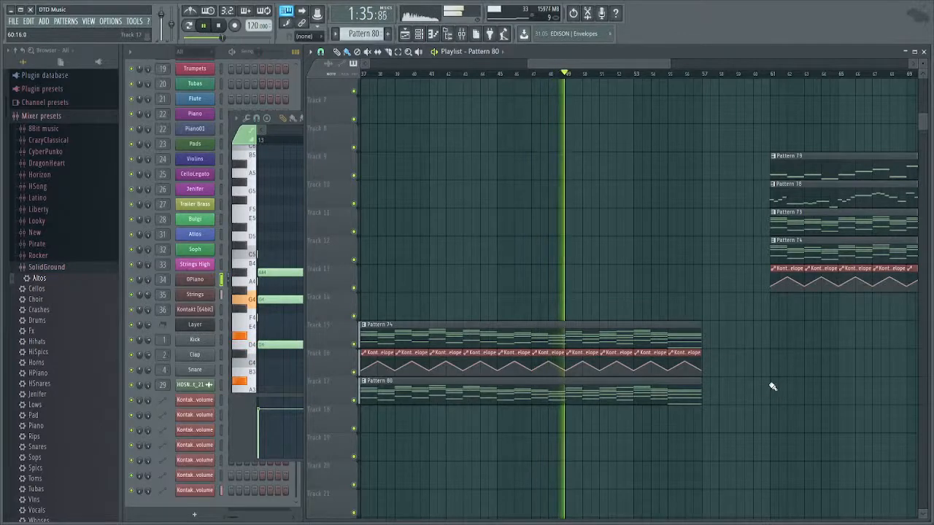
pyautogui.moveTo(795, 365); pyautogui.dragTo(610, 411)
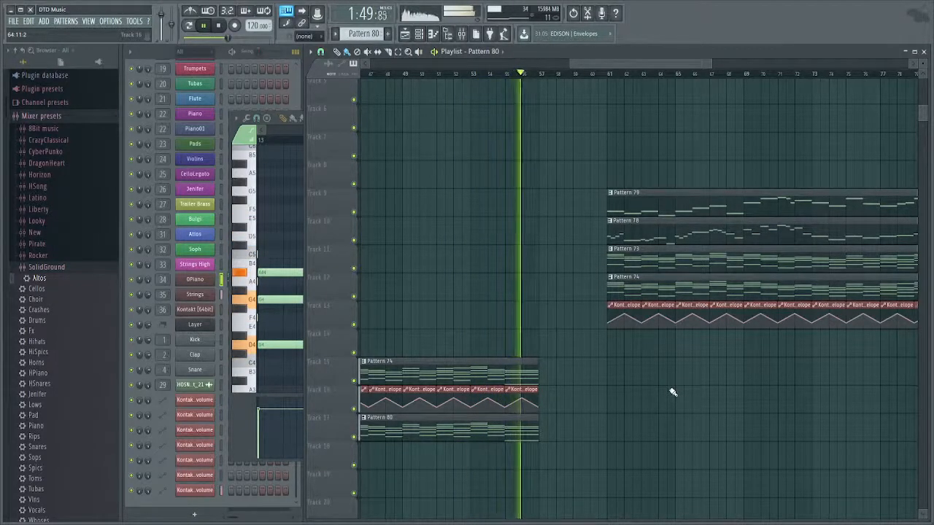
pyautogui.moveTo(673, 392); pyautogui.dragTo(598, 392)
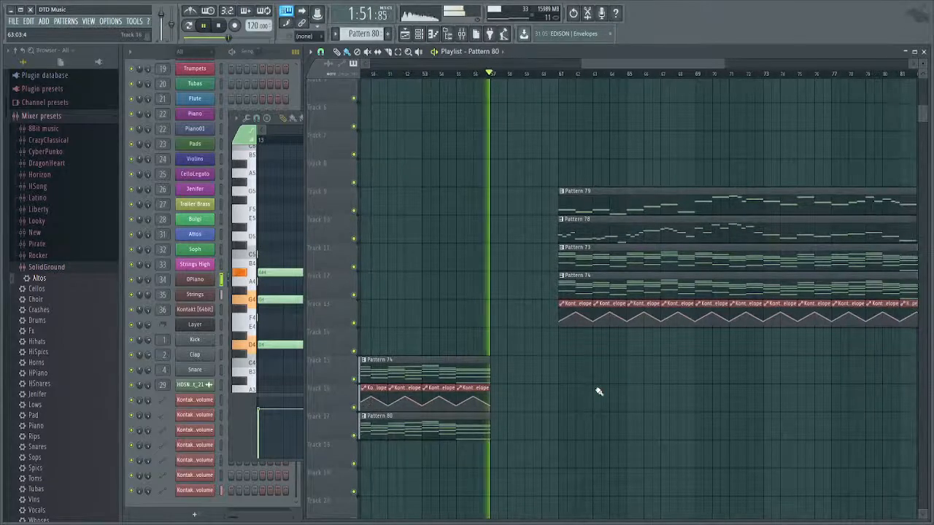
pyautogui.press('space')
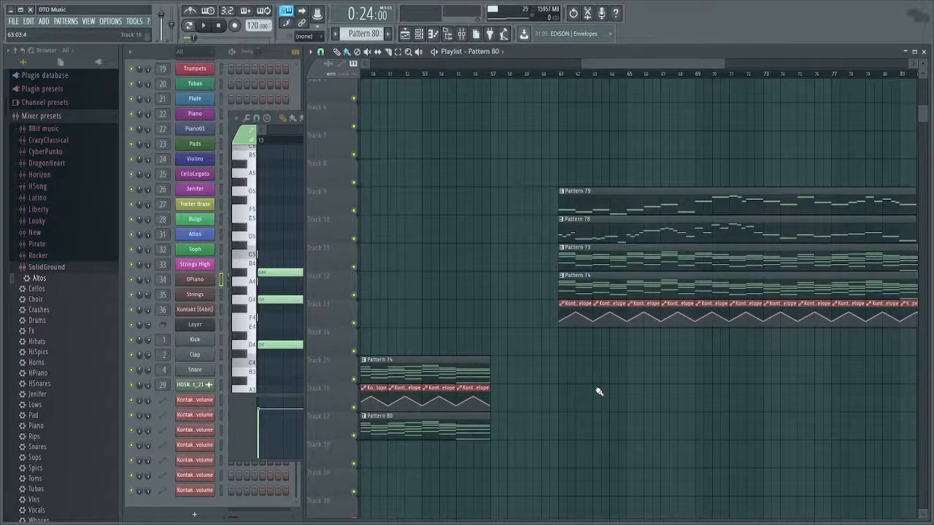
# Play the song from bar 49 through the Pattern 74, envelope and Pattern 80 clips, and stop.
pyautogui.scroll(-2, 598, 391)
pyautogui.moveTo(552, 363); pyautogui.dragTo(609, 372)
pyautogui.moveTo(440, 222); pyautogui.dragTo(553, 222)
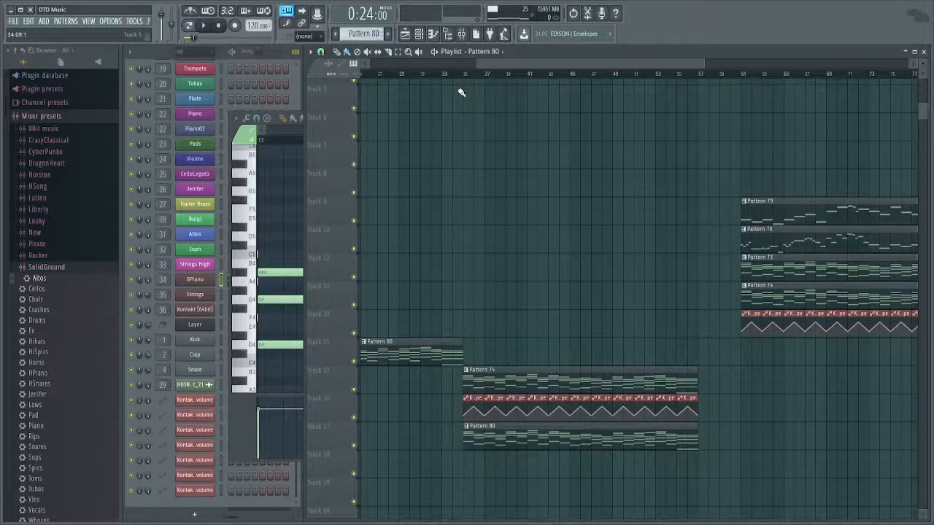
pyautogui.scroll(5, 677, 244)
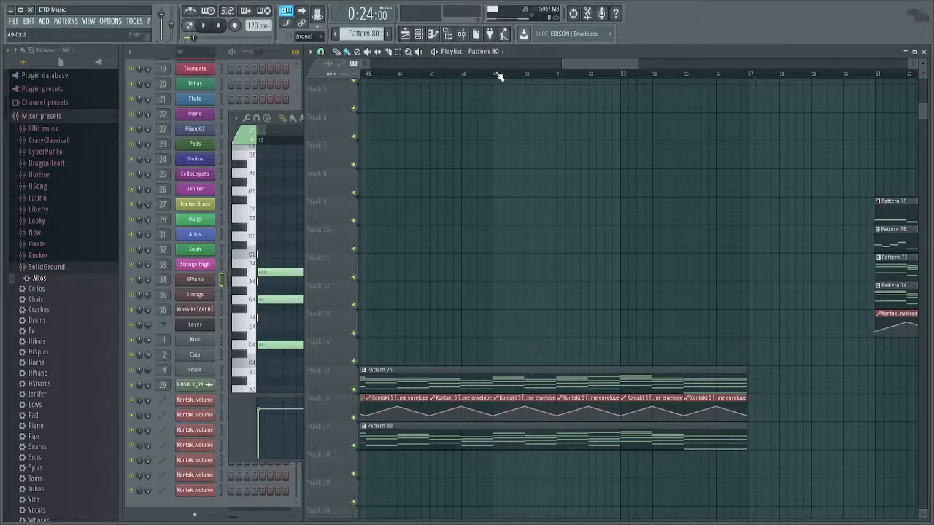
pyautogui.press('space')
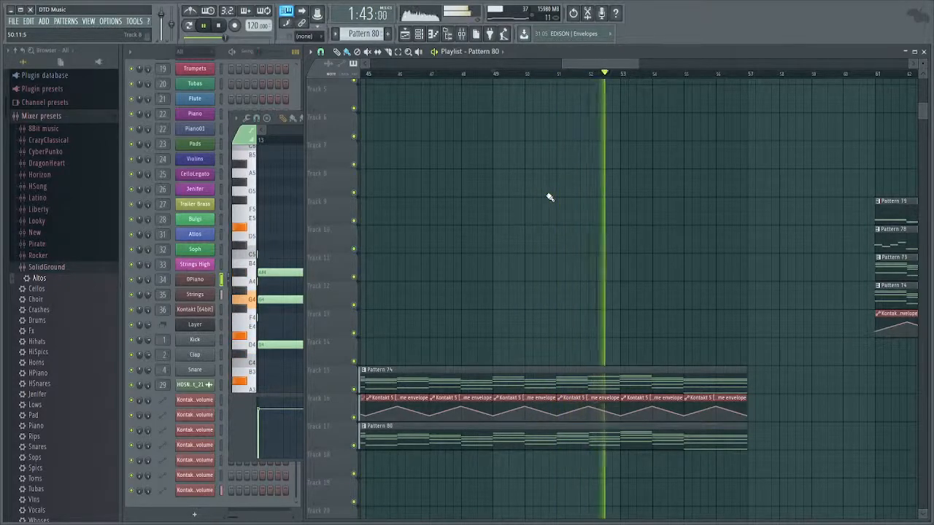
pyautogui.press('space')
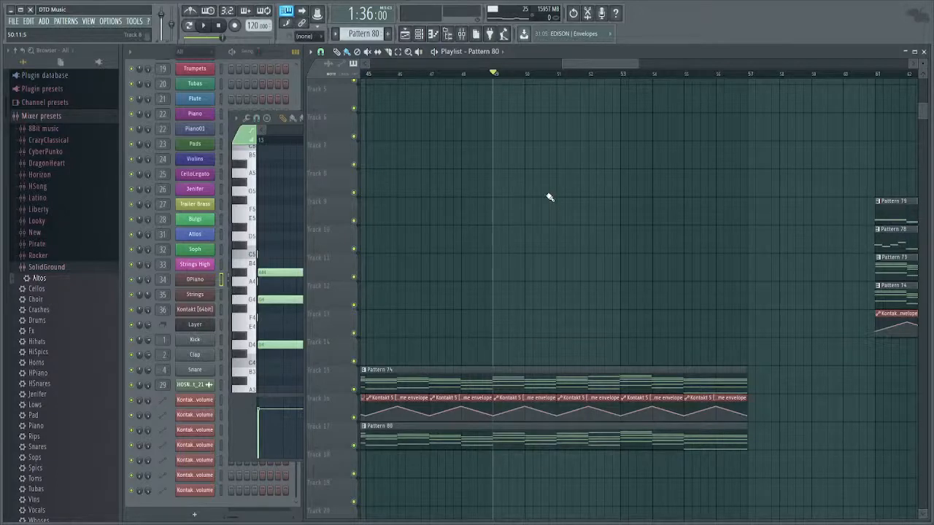
pyautogui.hscroll(10, 475, 334)
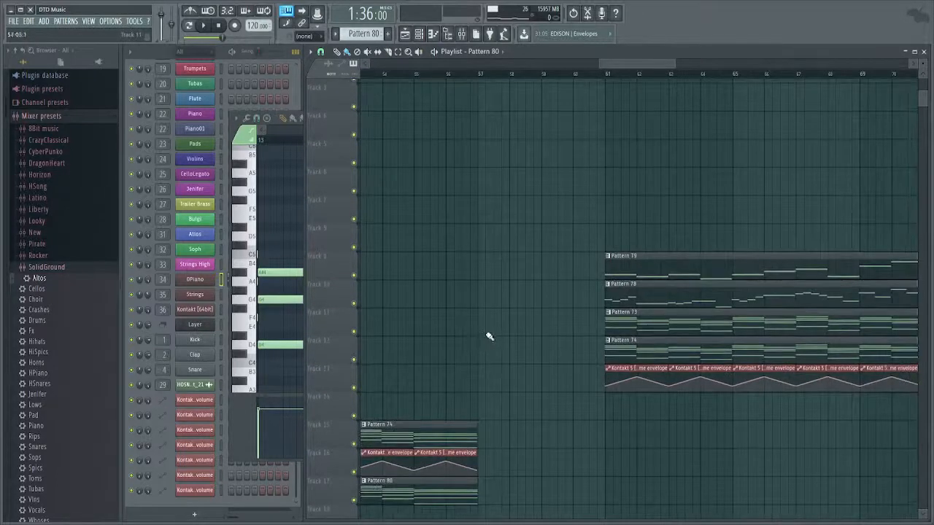
pyautogui.hscroll(-8, 408, 258)
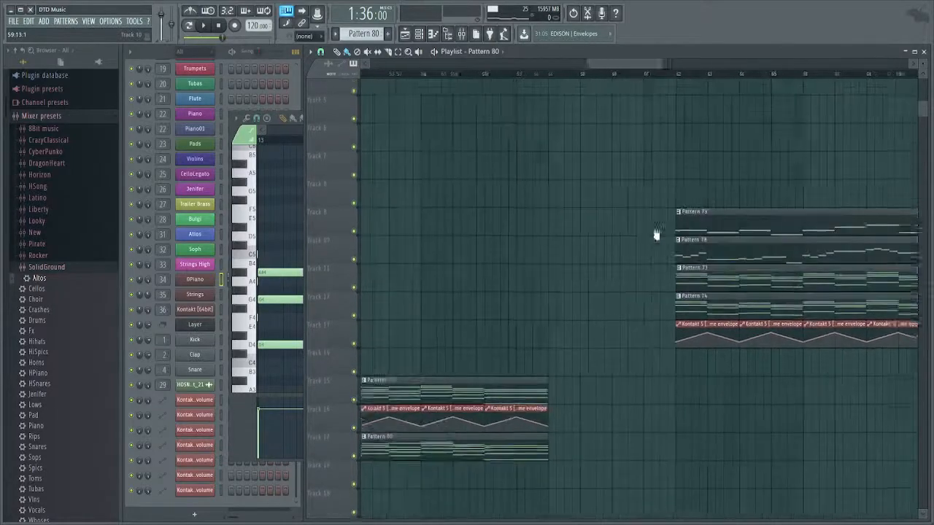
pyautogui.keyDown('ctrl'); pyautogui.scroll(-4, 591, 287); pyautogui.keyUp('ctrl')
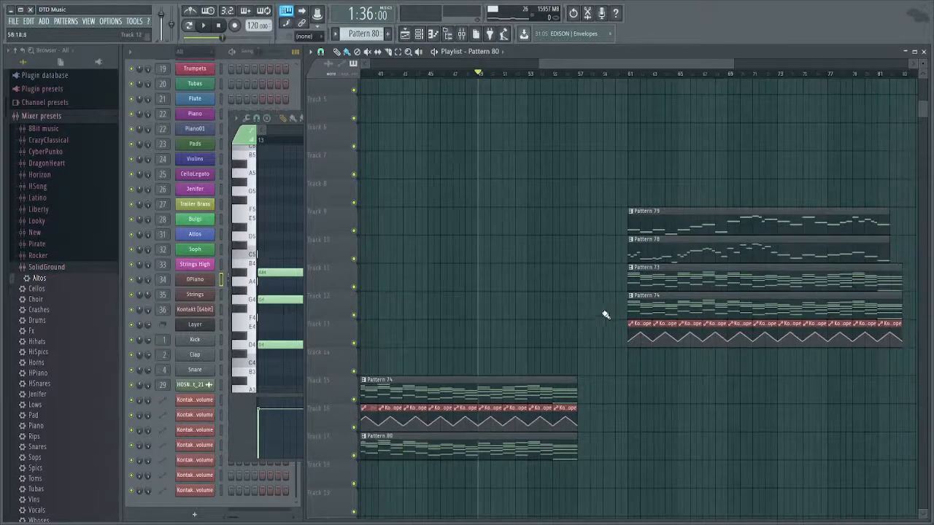
pyautogui.hscroll(-10, 611, 390)
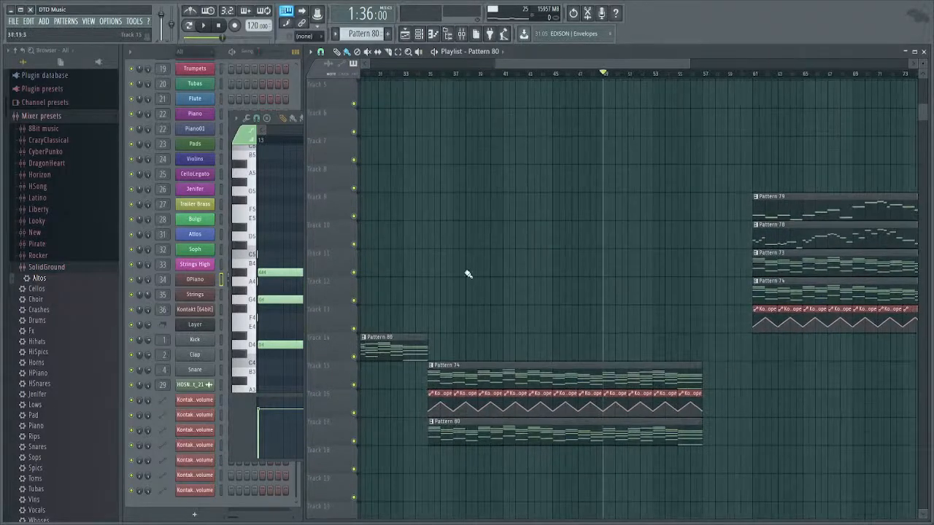
pyautogui.hscroll(2, 399, 86)
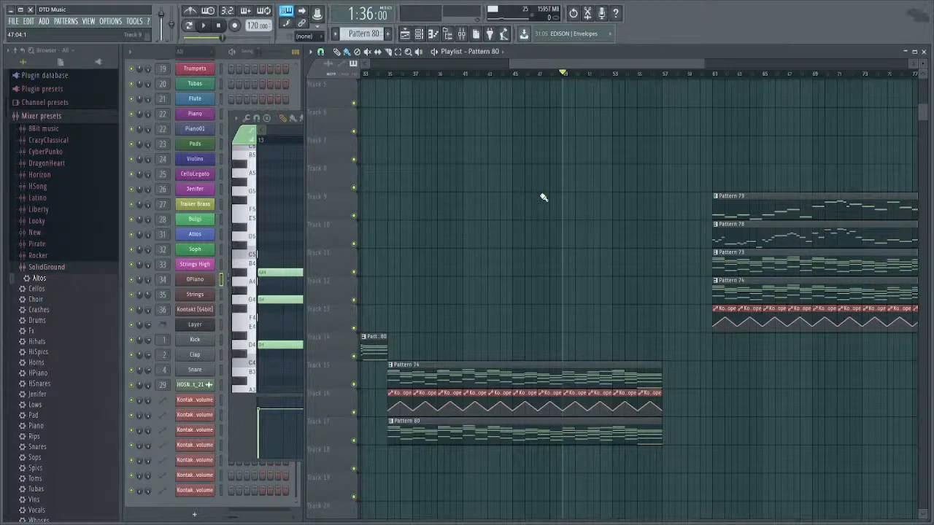
# Start song playback just before bar 61, where the Pattern 79, 78, 73, 74 and envelope clips begin.
pyautogui.moveTo(701, 224); pyautogui.dragTo(500, 267)
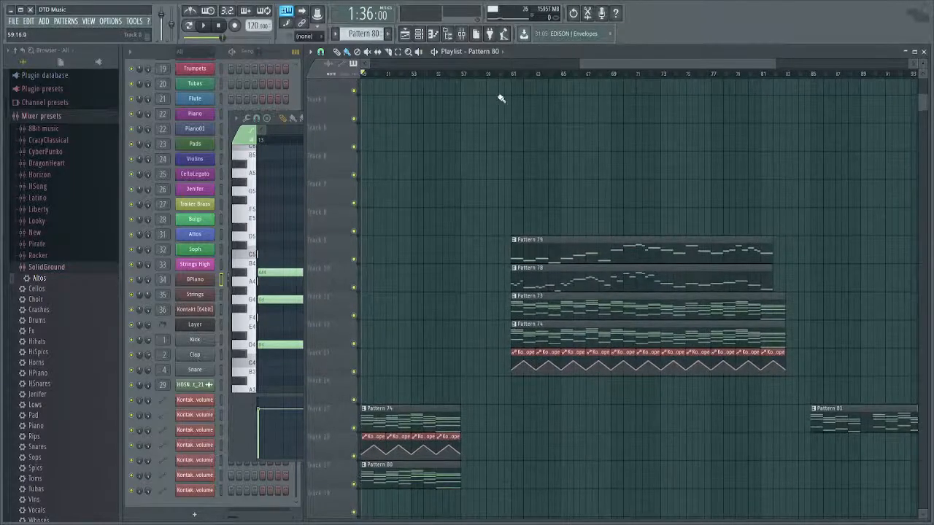
pyautogui.click(507, 73)
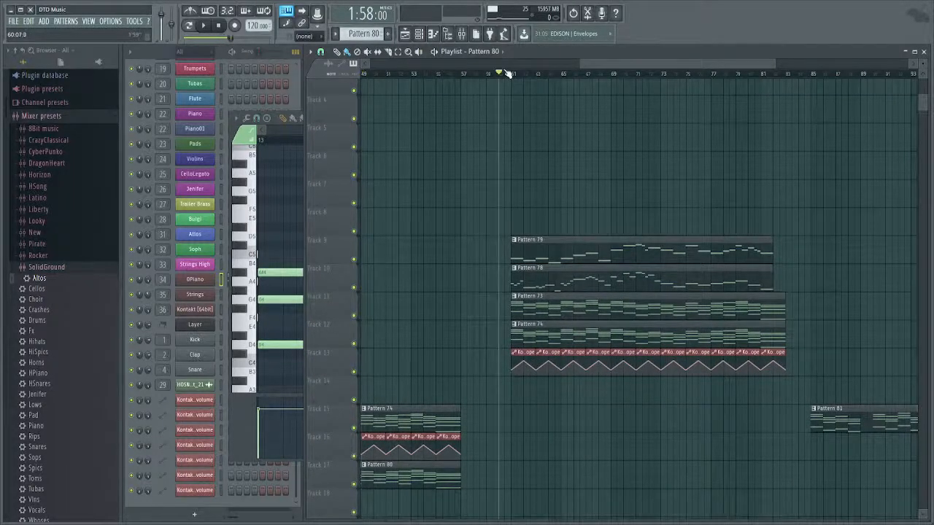
pyautogui.scroll(3, 529, 219)
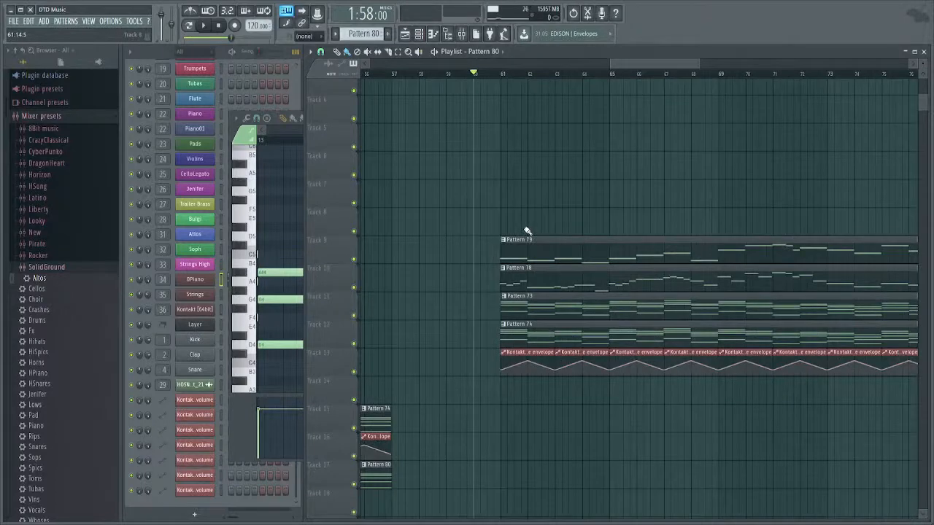
pyautogui.moveTo(489, 237); pyautogui.dragTo(393, 229)
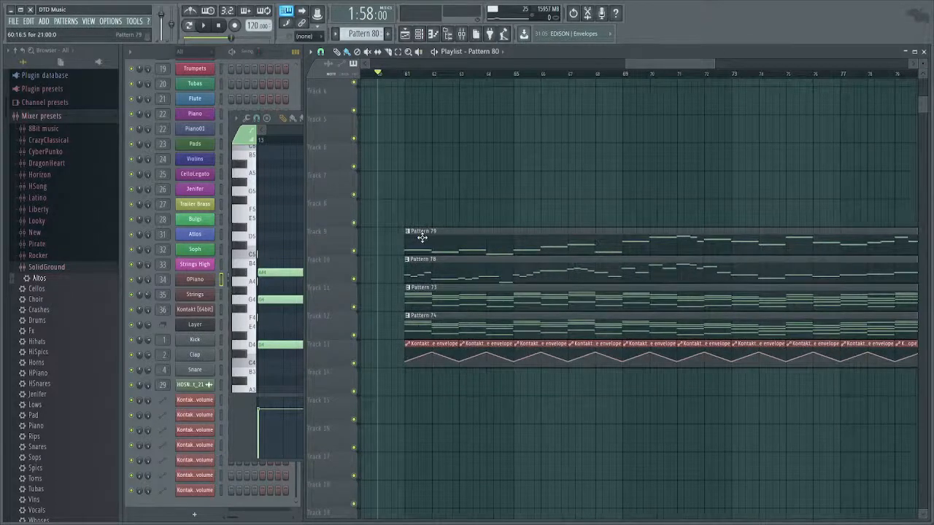
pyautogui.scroll(3, 421, 237)
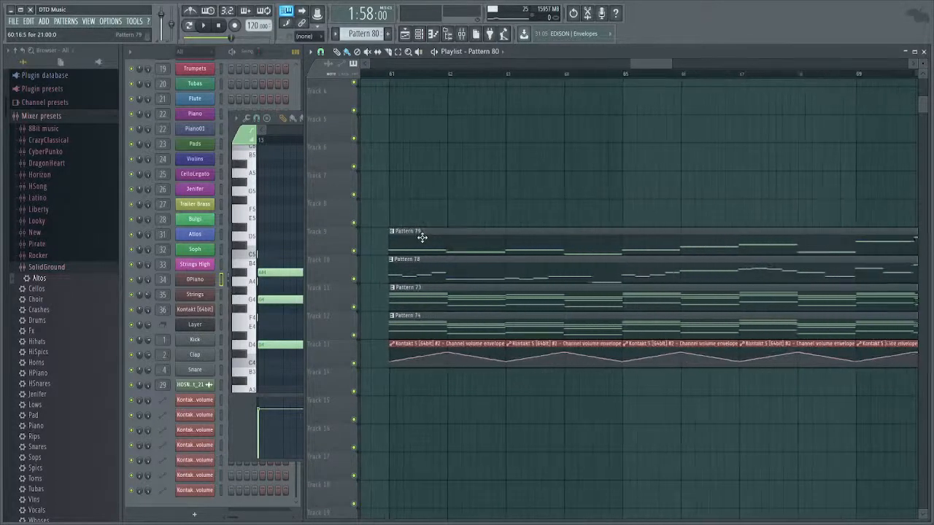
pyautogui.moveTo(485, 210); pyautogui.dragTo(542, 226)
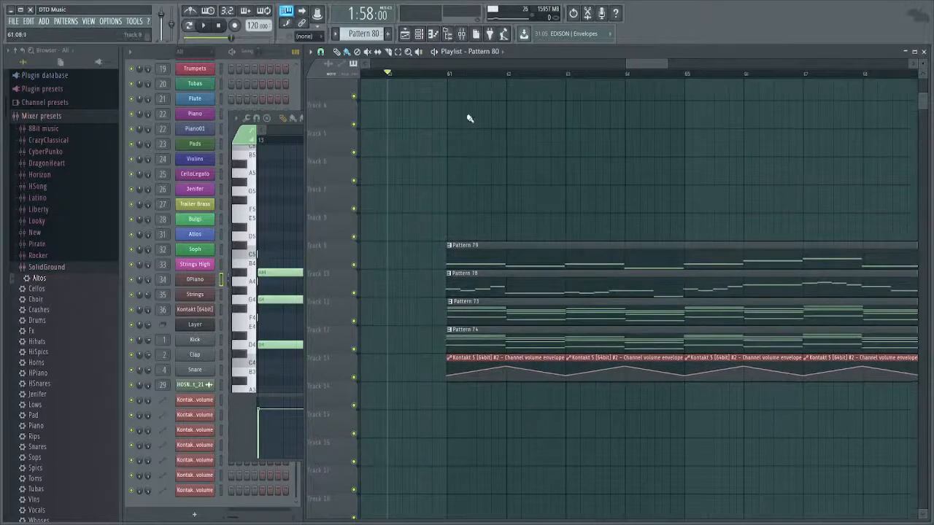
pyautogui.click(440, 74)
pyautogui.moveTo(481, 150); pyautogui.dragTo(442, 161)
pyautogui.press('space')
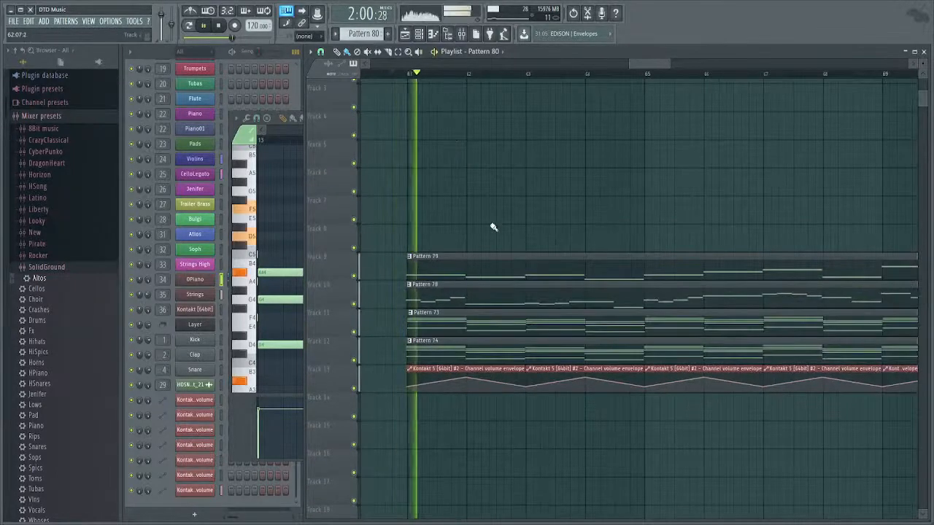
# Follow the playback through the stacked Pattern 79, 78, 73, 74 and envelope clips past their end and stop.
pyautogui.scroll(-1, 527, 194)
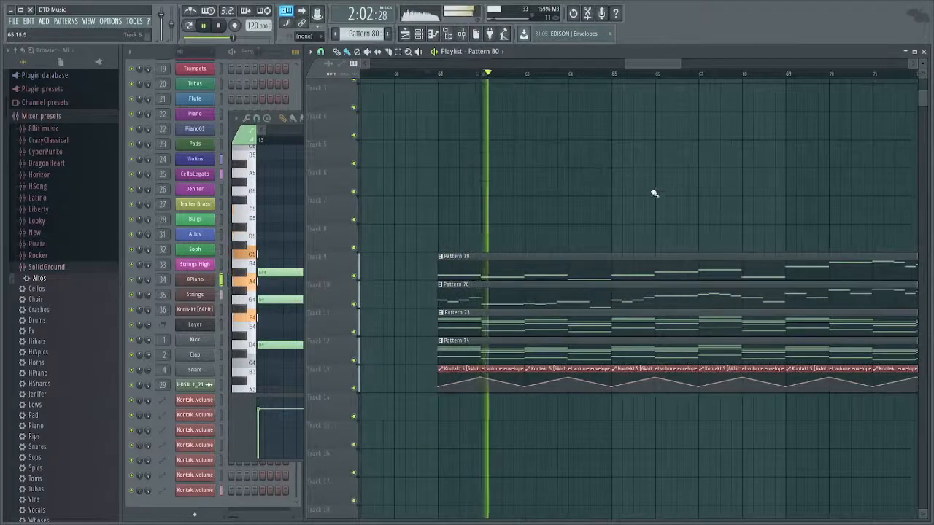
pyautogui.moveTo(652, 194); pyautogui.dragTo(604, 141)
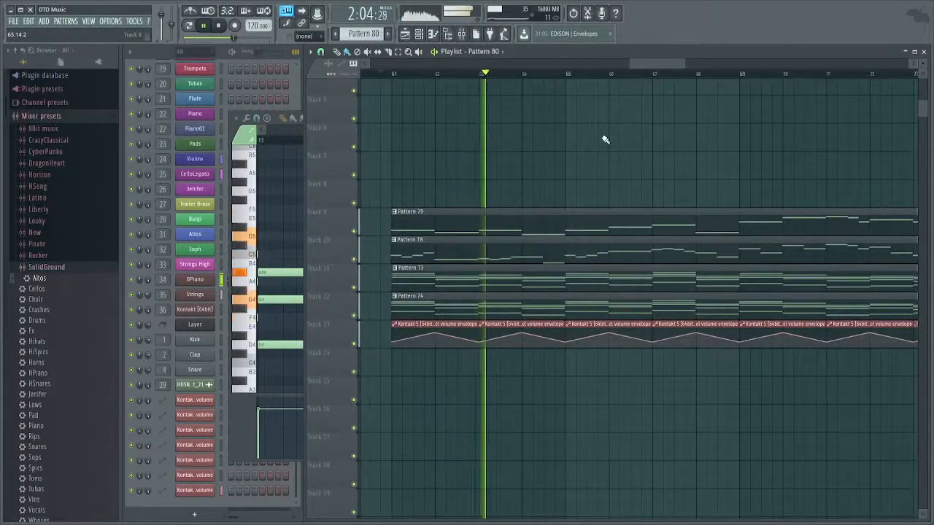
pyautogui.scroll(-1, 605, 140)
pyautogui.moveTo(654, 128); pyautogui.dragTo(564, 134)
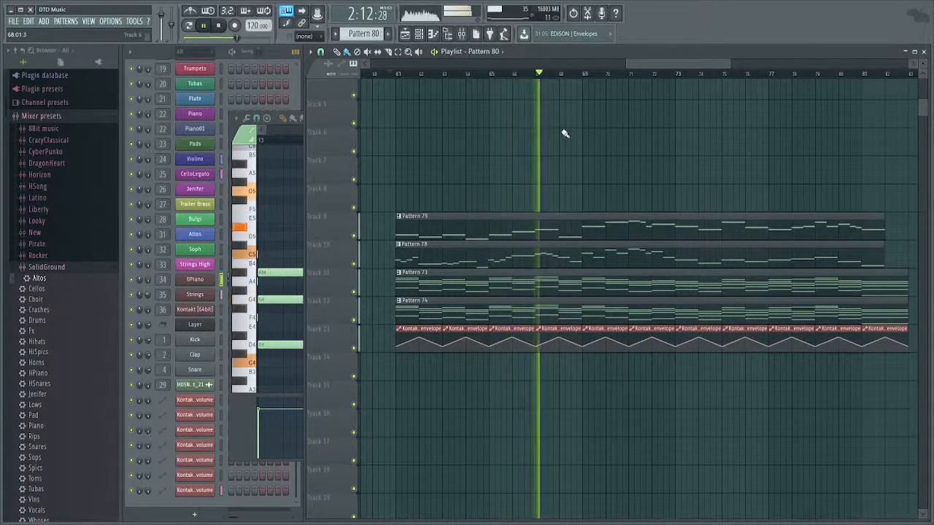
pyautogui.keyDown('ctrl'); pyautogui.scroll(-3, 563, 135); pyautogui.keyUp('ctrl')
pyautogui.moveTo(677, 146); pyautogui.dragTo(608, 159)
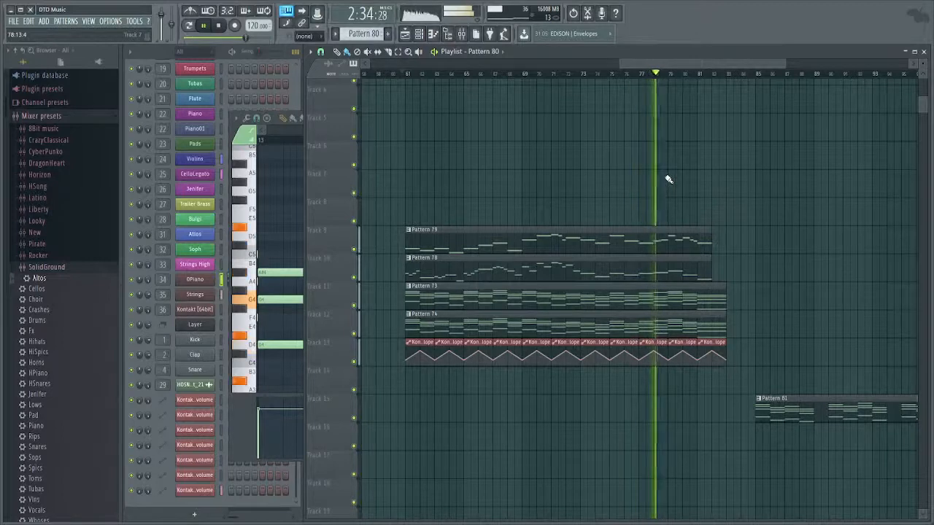
pyautogui.moveTo(687, 176); pyautogui.dragTo(569, 157)
pyautogui.moveTo(651, 178); pyautogui.dragTo(548, 181)
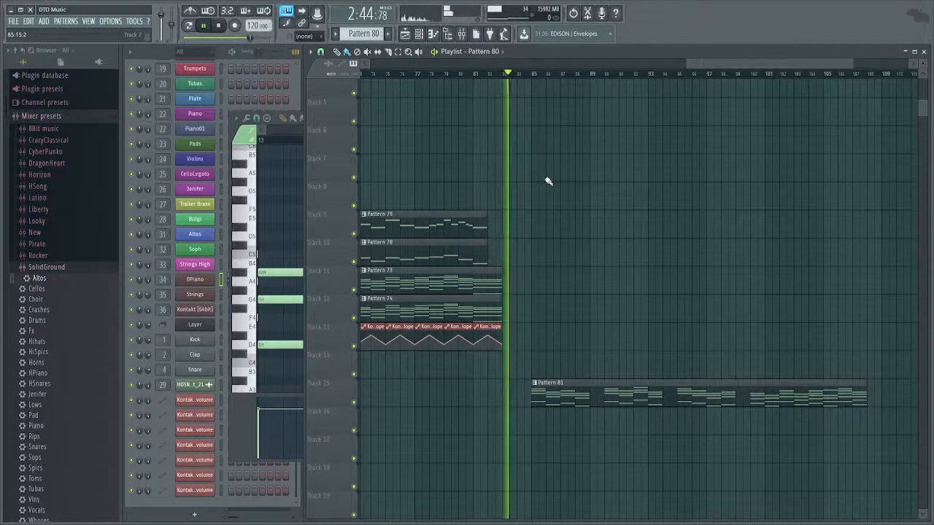
pyautogui.press('space')
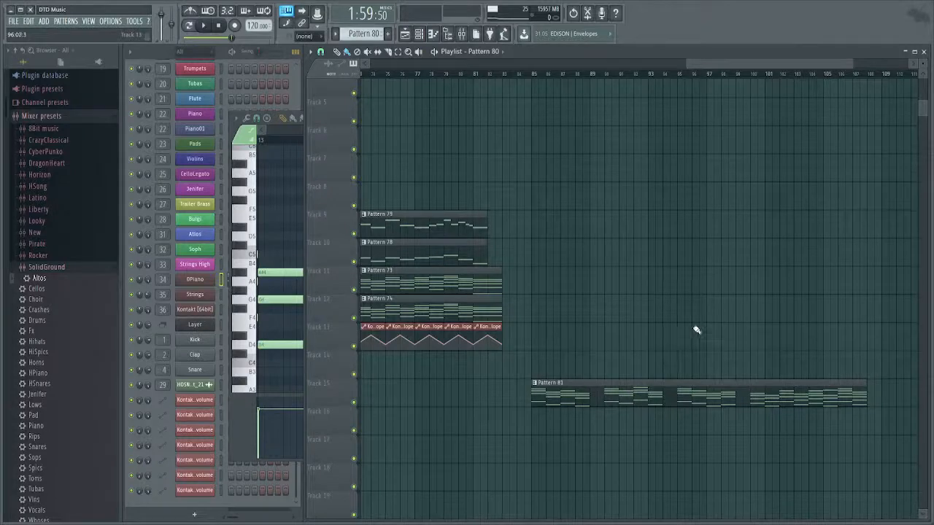
# Close the piano roll and review the playlist from the Pattern 81 clip back to the start of the song.
pyautogui.click(262, 277)
pyautogui.press('Escape')
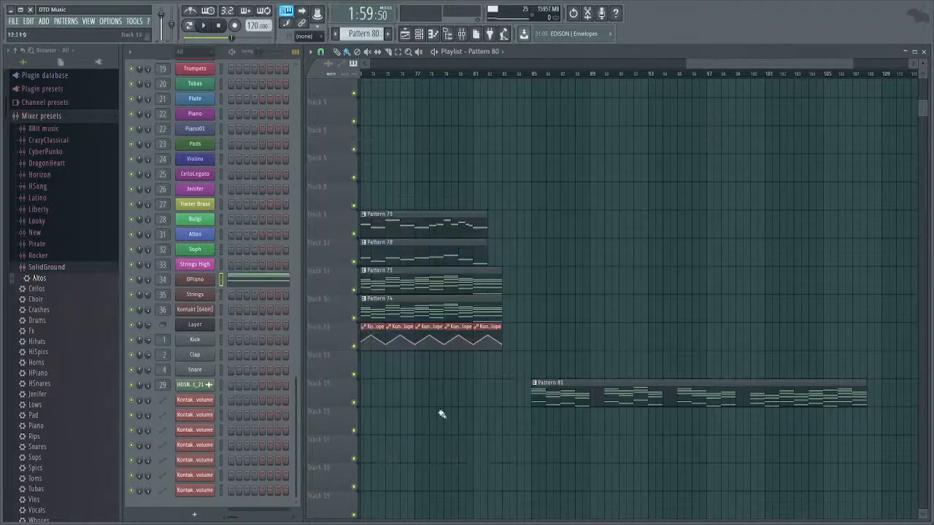
pyautogui.moveTo(625, 223); pyautogui.dragTo(834, 174)
pyautogui.scroll(-3, 687, 302)
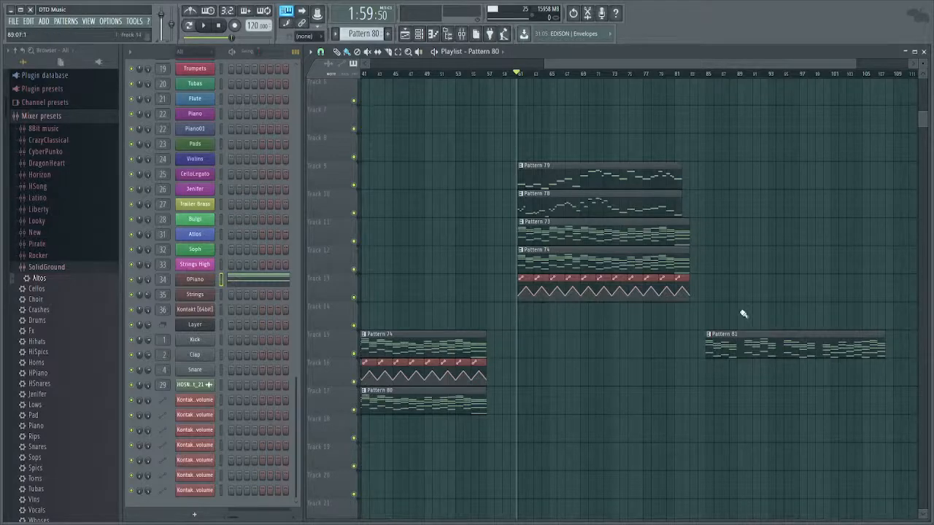
pyautogui.moveTo(481, 300); pyautogui.dragTo(793, 290)
pyautogui.moveTo(452, 252); pyautogui.dragTo(748, 278)
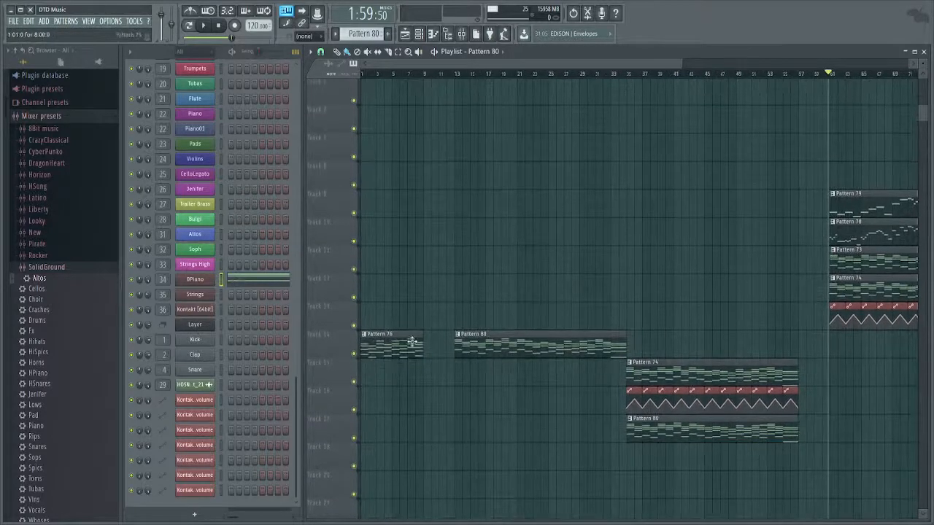
# Copy the first four bars of OPiano chords, including the bass notes, from Pattern 80 and close the piano roll.
pyautogui.doubleClick(465, 350)
pyautogui.scroll(-4, 343, 211)
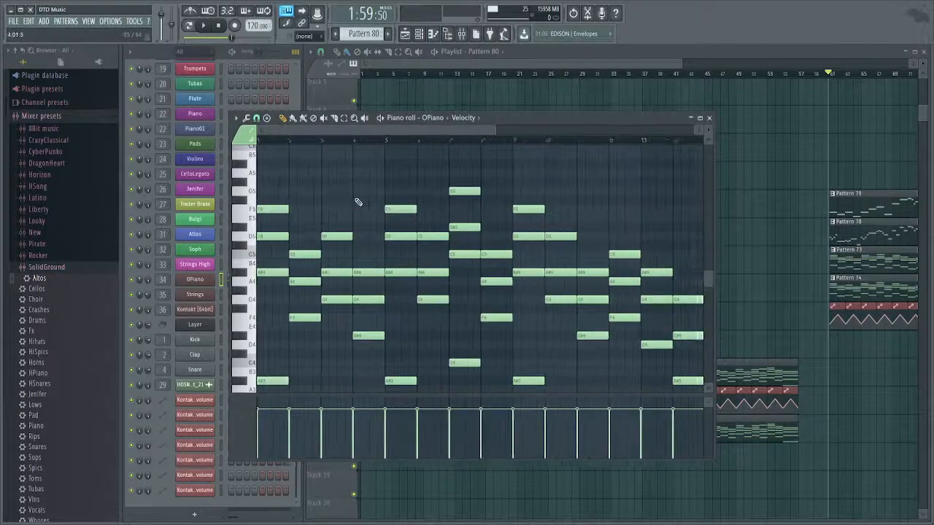
pyautogui.moveTo(337, 171); pyautogui.dragTo(62, 506)
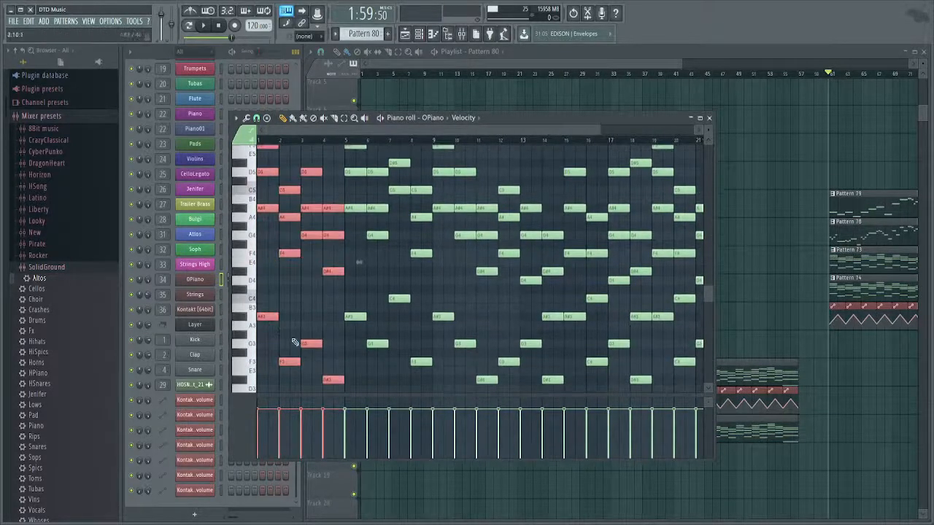
pyautogui.scroll(-6, 323, 285)
pyautogui.press('Escape')
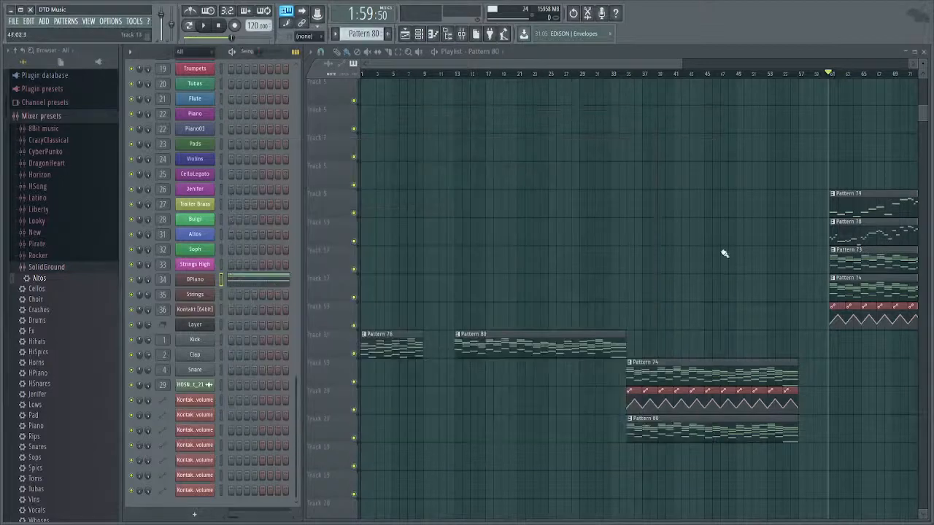
# Find an empty stretch of the playlist past bar 118 and create a new empty pattern.
pyautogui.hscroll(8, 722, 257)
pyautogui.scroll(4, 573, 323)
pyautogui.hscroll(12, 730, 332)
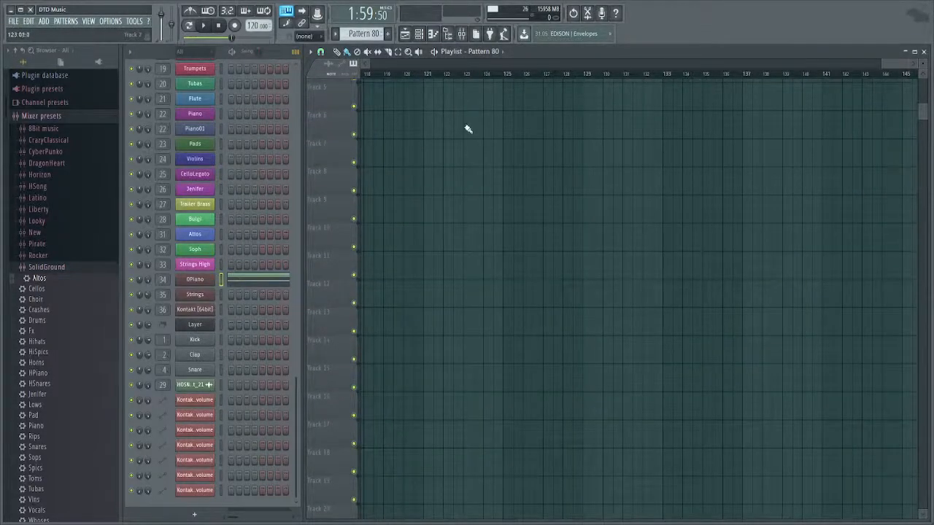
pyautogui.press('space')
pyautogui.press('KP_Add')
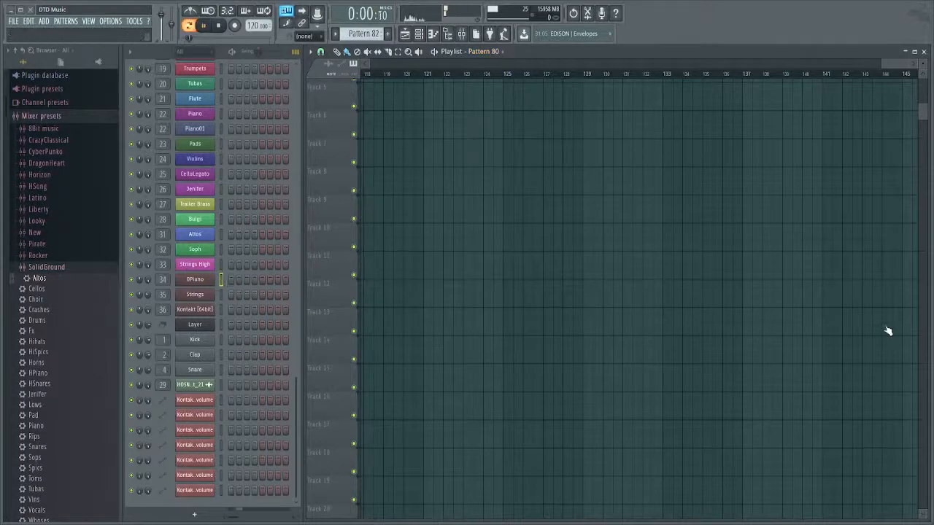
pyautogui.press('space')
# Paste the copied chords into the OPiano piano roll of Pattern 82 and place its clip on Track 11 at bar 121.
pyautogui.press('F7')
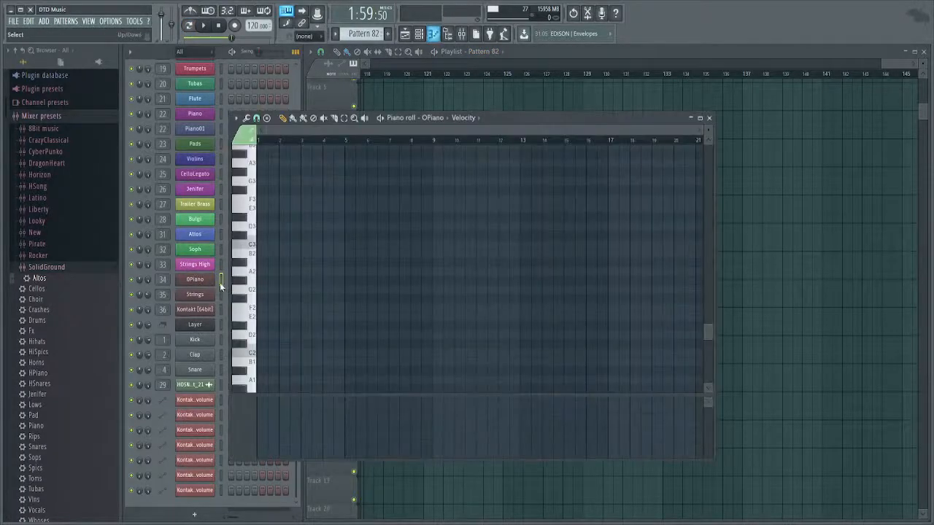
pyautogui.hotkey('ctrl', 'v')
pyautogui.press('F7')
pyautogui.click(439, 276)
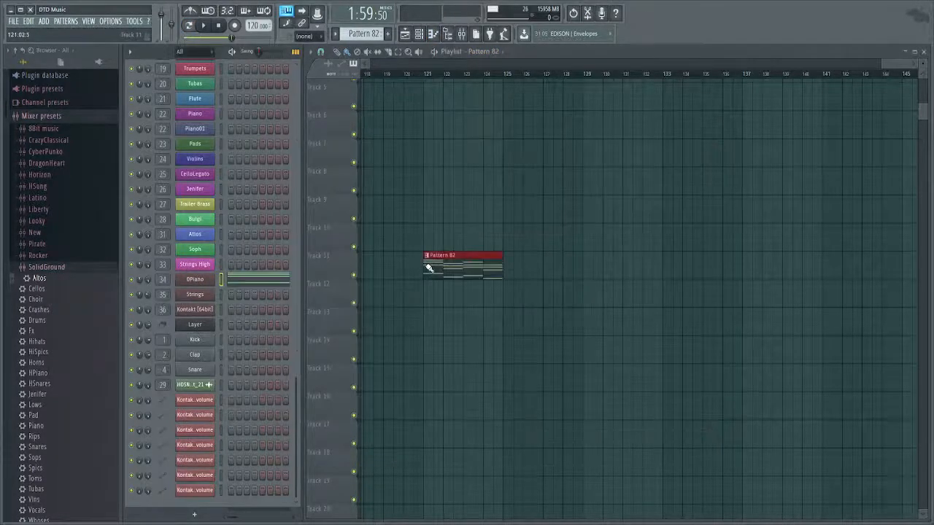
# Play the new Pattern 82 chord clip from bar 121 and stop.
pyautogui.click(427, 76)
pyautogui.press('space')
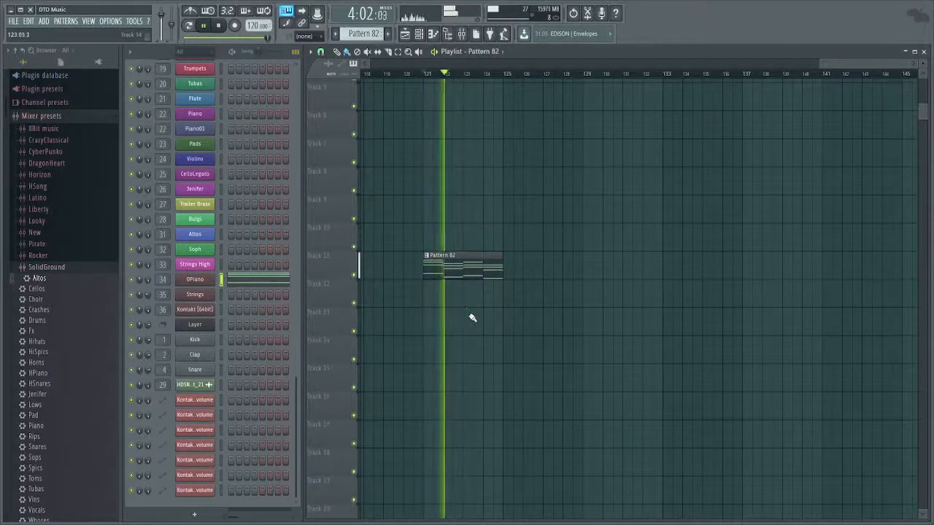
pyautogui.scroll(2, 467, 343)
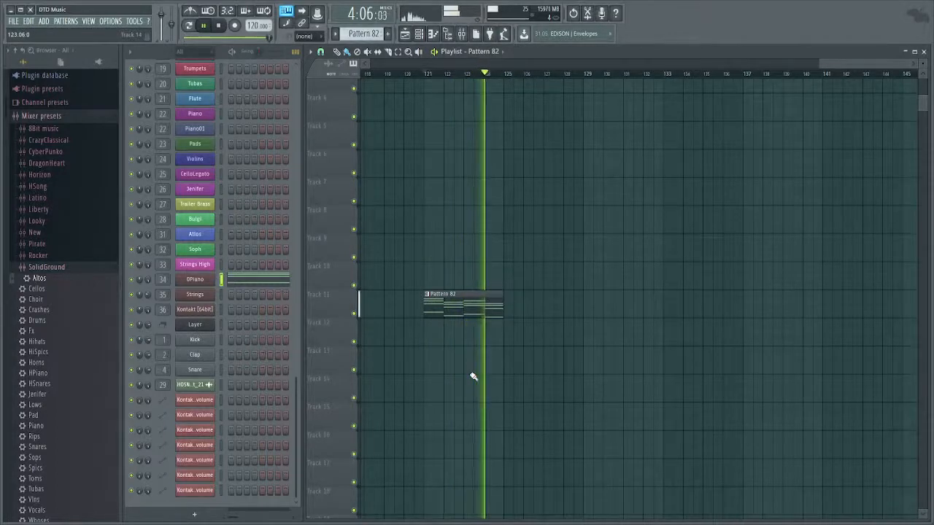
pyautogui.press('space')
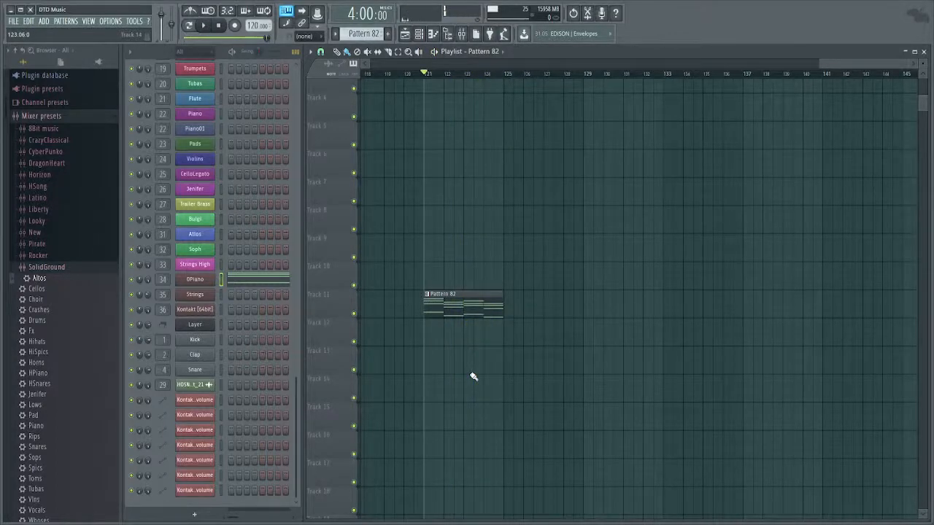
# Open the OPiano piano roll of Pattern 82 and select the four bass notes below the chords.
pyautogui.keyDown('ctrl'); pyautogui.scroll(4, 474, 376); pyautogui.keyUp('ctrl')
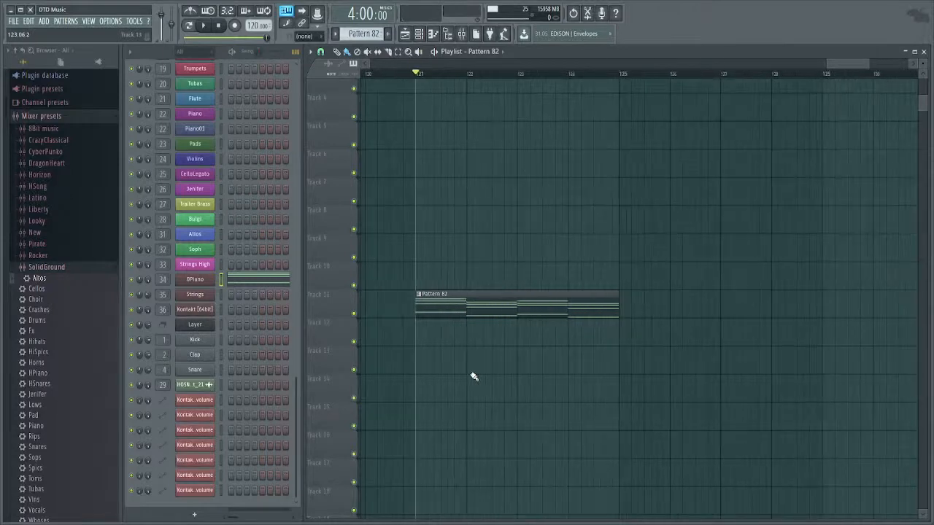
pyautogui.keyDown('ctrl'); pyautogui.scroll(3, 472, 375); pyautogui.keyUp('ctrl')
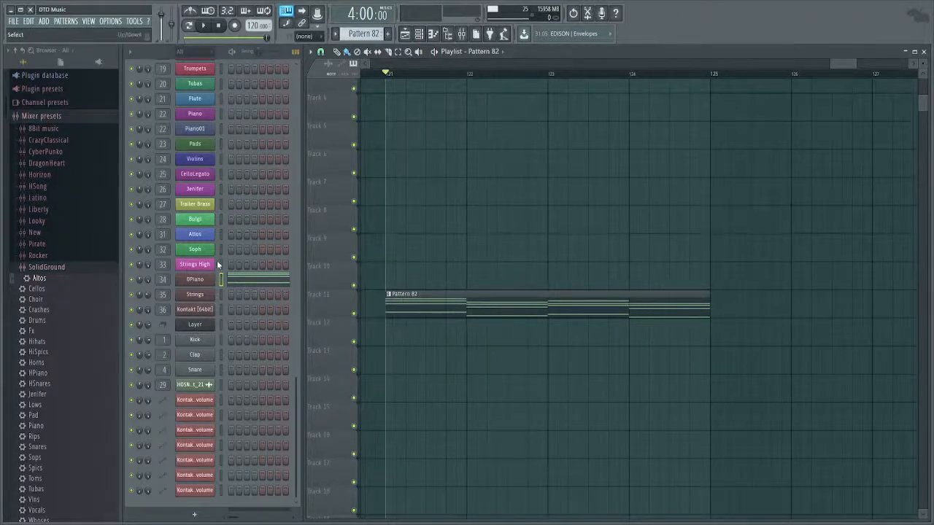
pyautogui.click(270, 282)
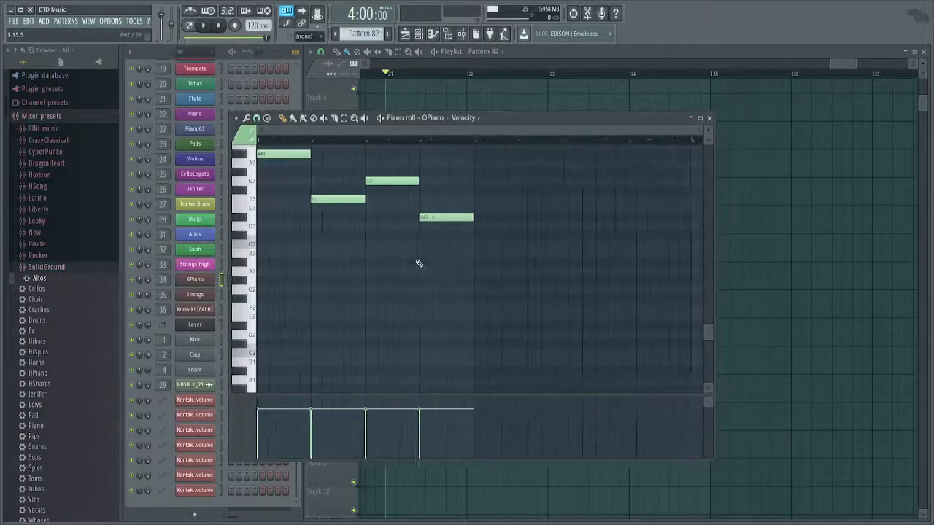
pyautogui.keyDown('ctrl'); pyautogui.moveTo(543, 245); pyautogui.dragTo(65, 425); pyautogui.keyUp('ctrl')
pyautogui.scroll(2, 438, 350)
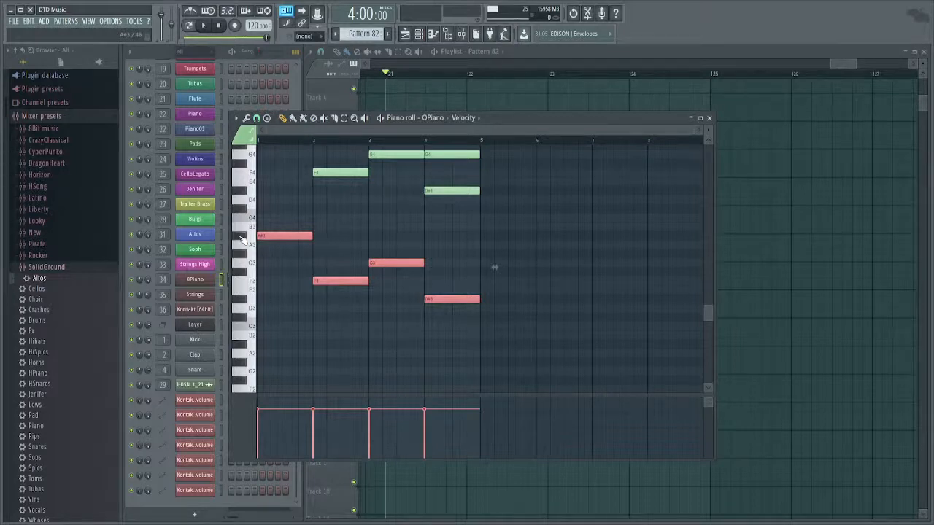
# Remove all upper chord notes in the four bars and play the bass line alone.
pyautogui.scroll(5, 452, 245)
pyautogui.moveTo(536, 162); pyautogui.dragTo(233, 351)
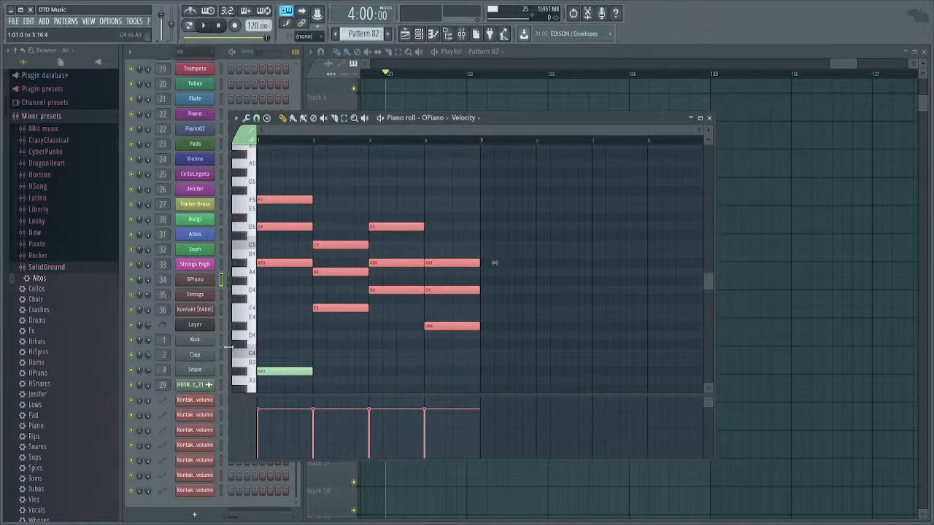
pyautogui.press('Delete')
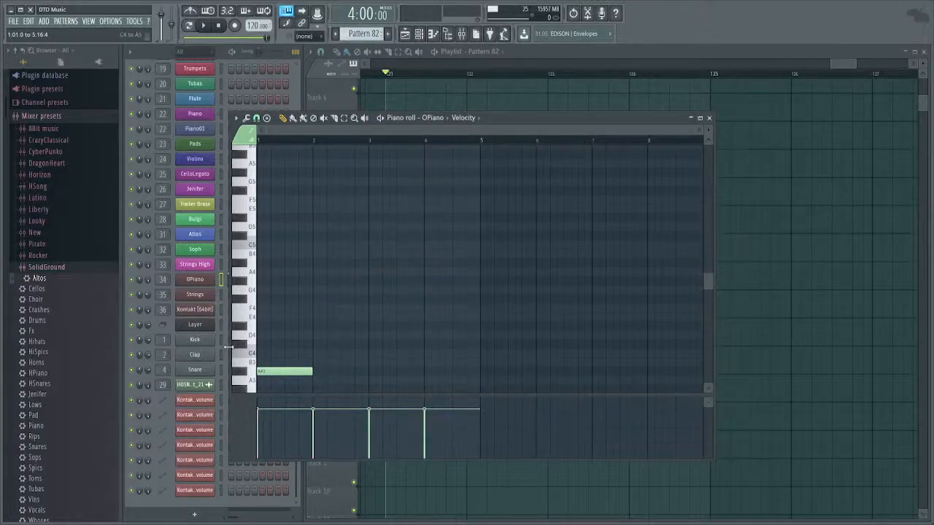
pyautogui.press('space')
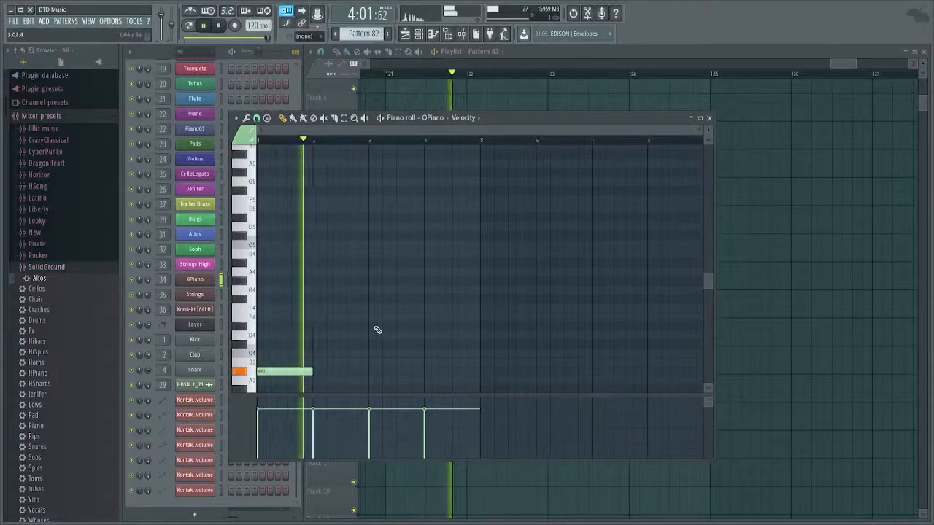
# Restore the upper chord notes and play the full chords with the bass in pattern mode, stopping playback partway.
pyautogui.scroll(-3, 379, 324)
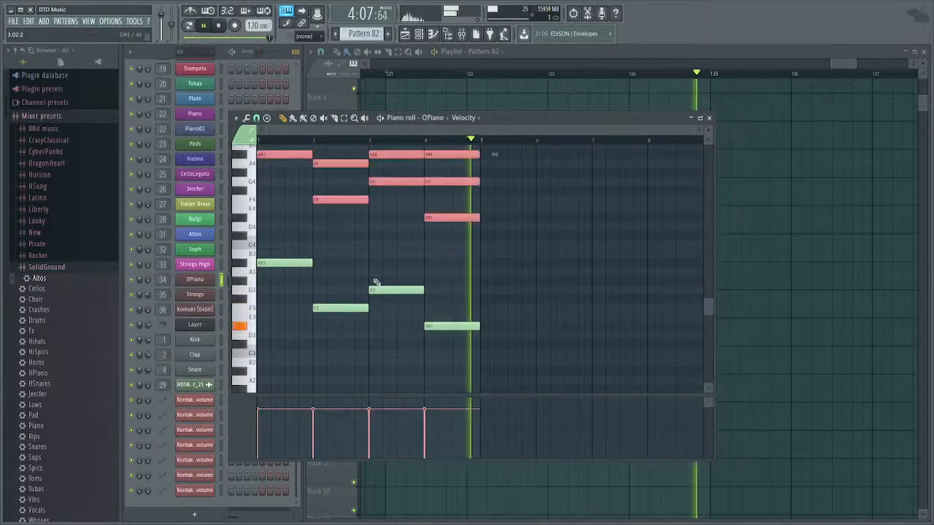
pyautogui.scroll(3, 376, 283)
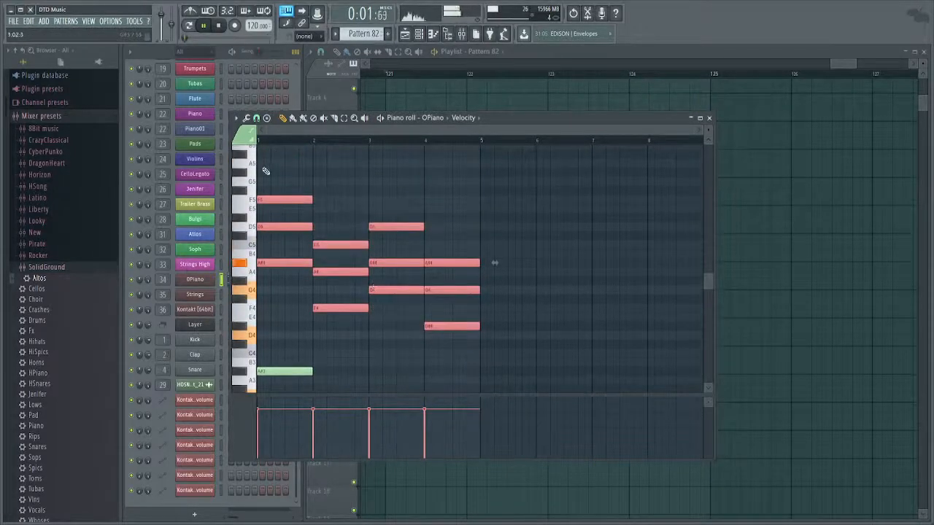
pyautogui.press('space')
pyautogui.press('space')
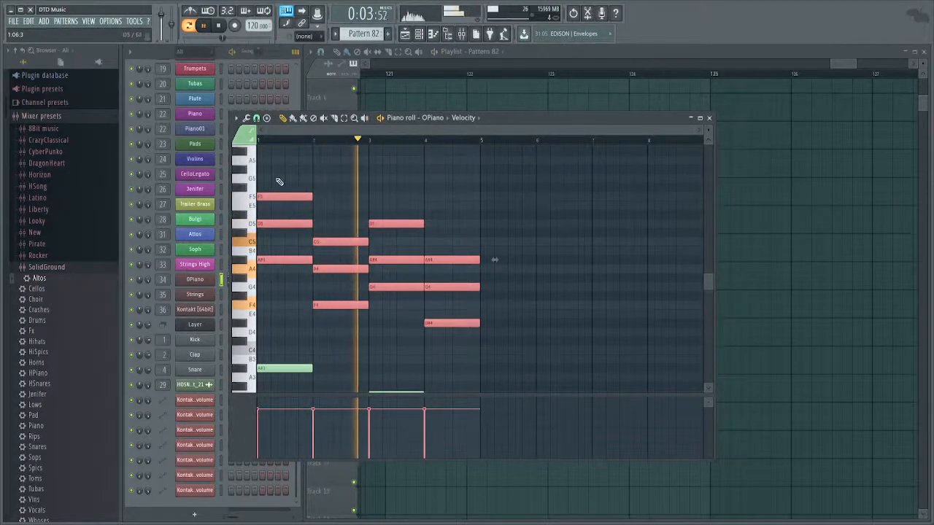
pyautogui.press('space')
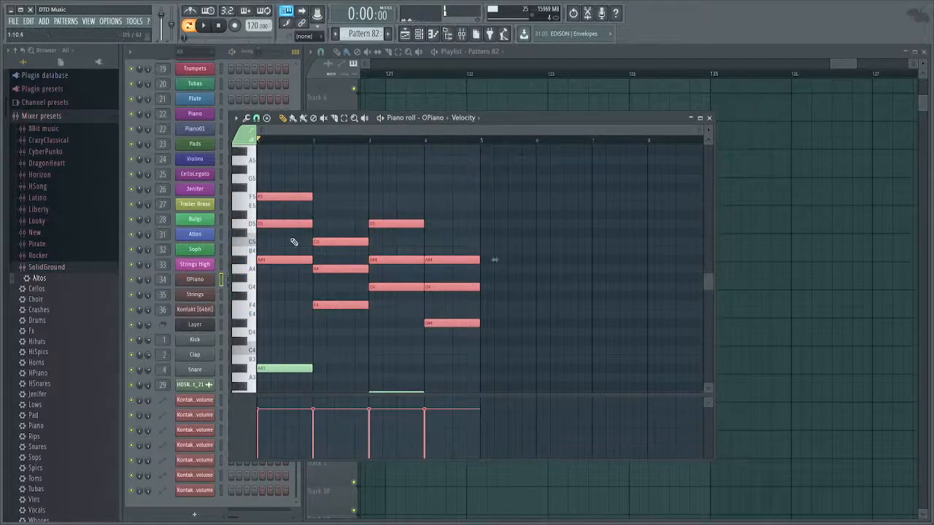
# Delete the two notes above the root in each of the four upper chords.
pyautogui.moveTo(294, 242); pyautogui.dragTo(205, 170)
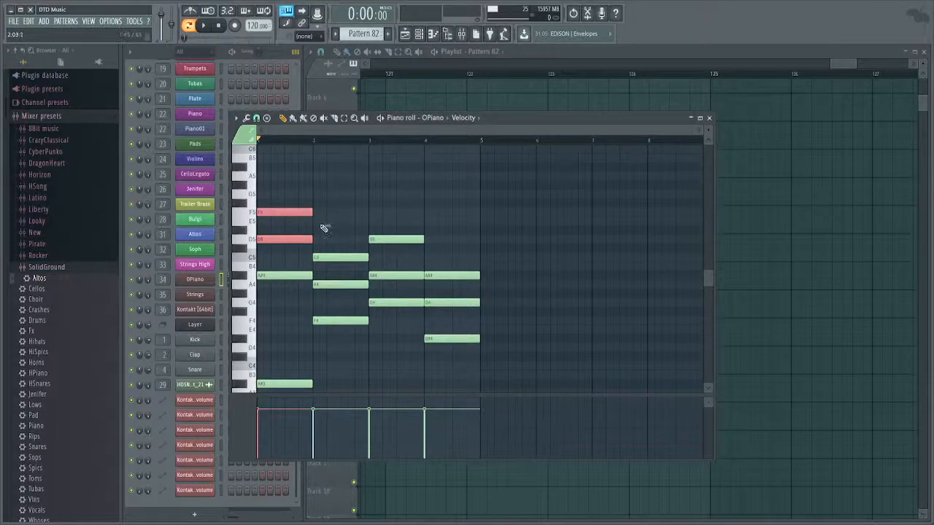
pyautogui.press('Delete')
pyautogui.moveTo(328, 233); pyautogui.dragTo(350, 301)
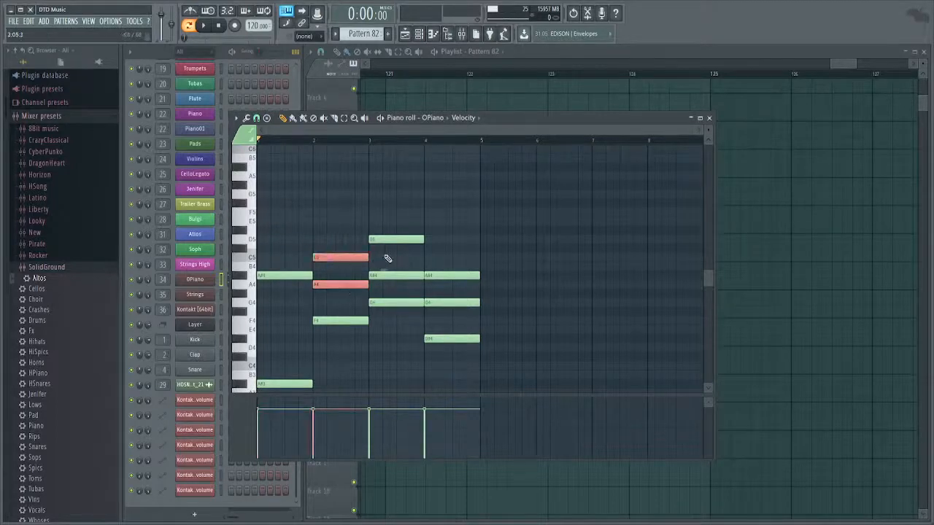
pyautogui.press('Delete')
pyautogui.moveTo(385, 217); pyautogui.dragTo(491, 307)
pyautogui.press('Delete')
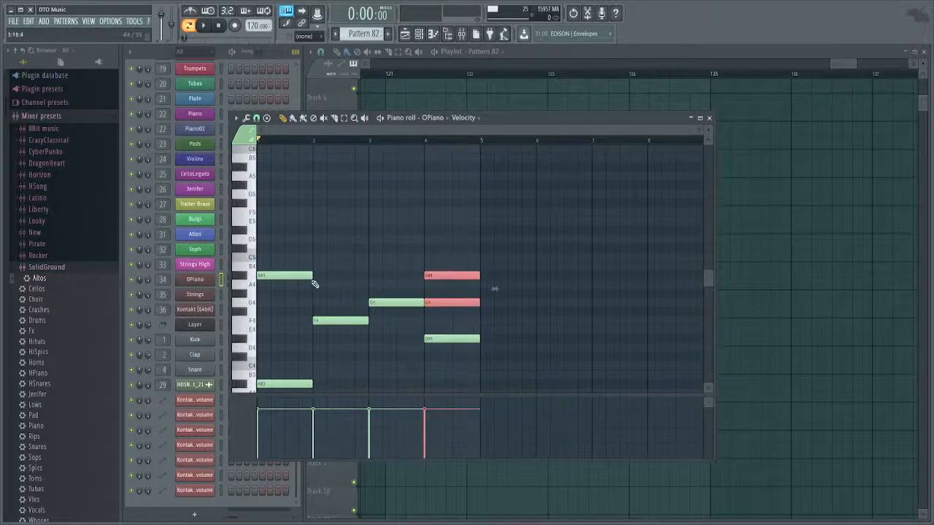
pyautogui.press('Delete')
# Play the pattern with only root notes and bass notes, and stop.
pyautogui.scroll(-4, 291, 263)
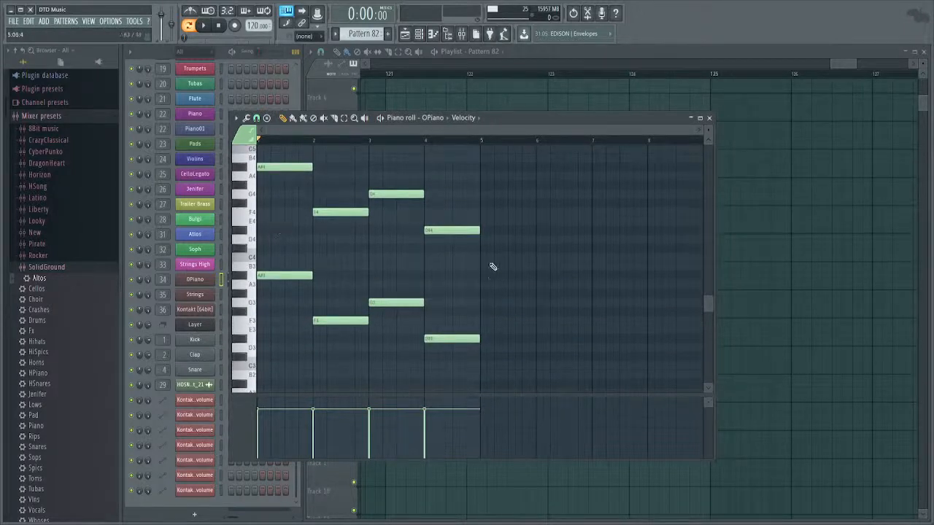
pyautogui.scroll(2, 496, 292)
pyautogui.press('space')
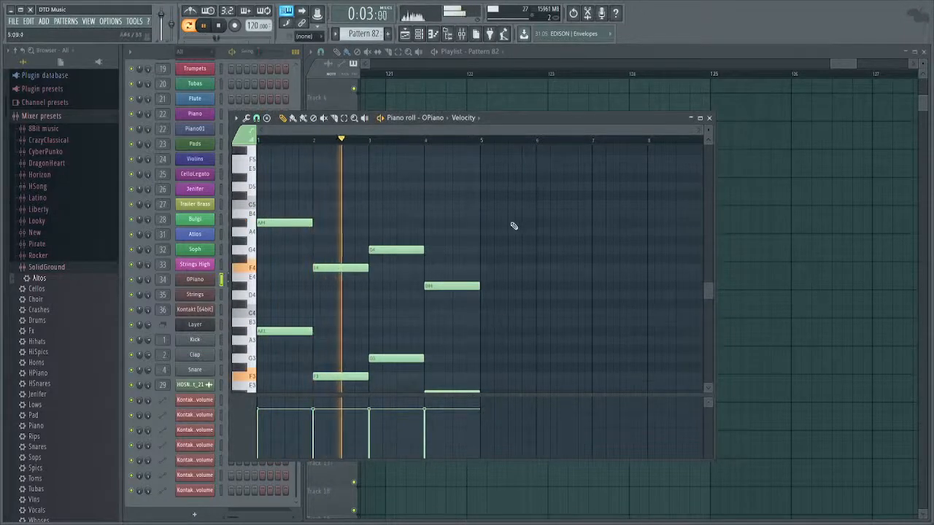
pyautogui.press('space')
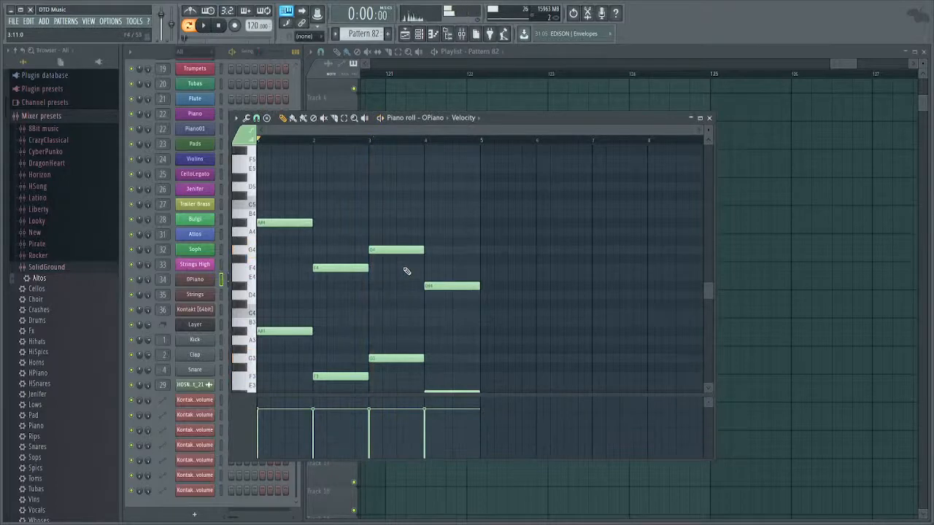
# Delete the four remaining upper root notes and paste the full three-note chords back in.
pyautogui.scroll(3, 377, 288)
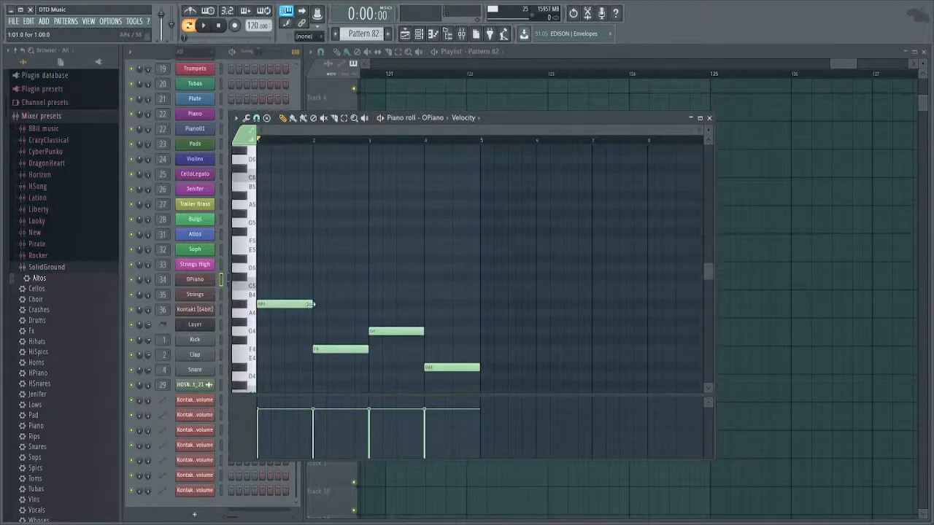
pyautogui.rightClick(307, 301)
pyautogui.rightClick(347, 350)
pyautogui.rightClick(433, 368)
pyautogui.rightClick(375, 331)
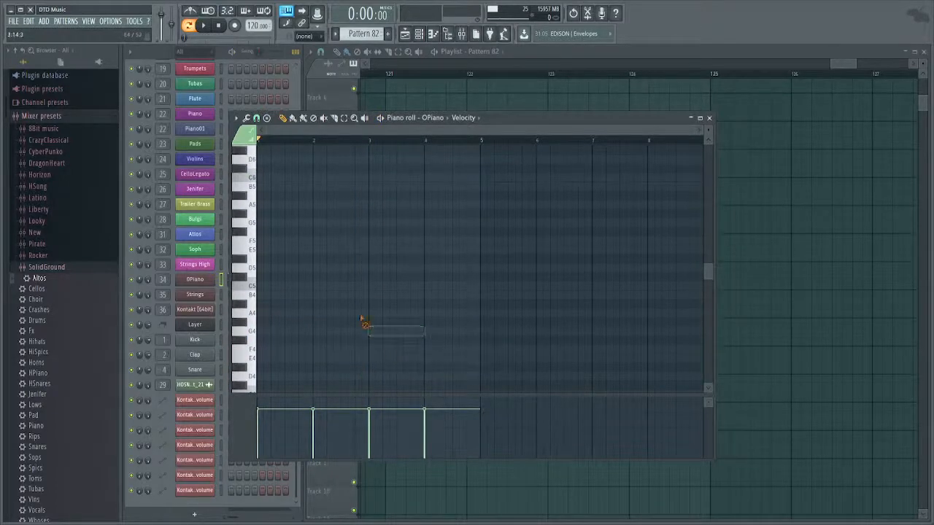
pyautogui.hotkey('ctrl', 'v')
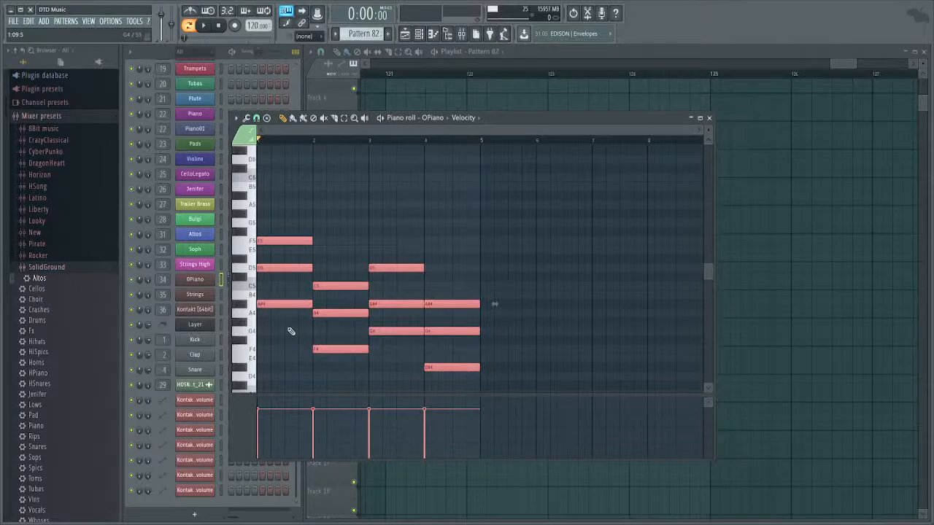
# Delete the top note of each chord (F5, C5, D5 and A#4) and play the resulting two-note chords with the bass.
pyautogui.rightClick(289, 242)
pyautogui.click(339, 298)
pyautogui.rightClick(336, 286)
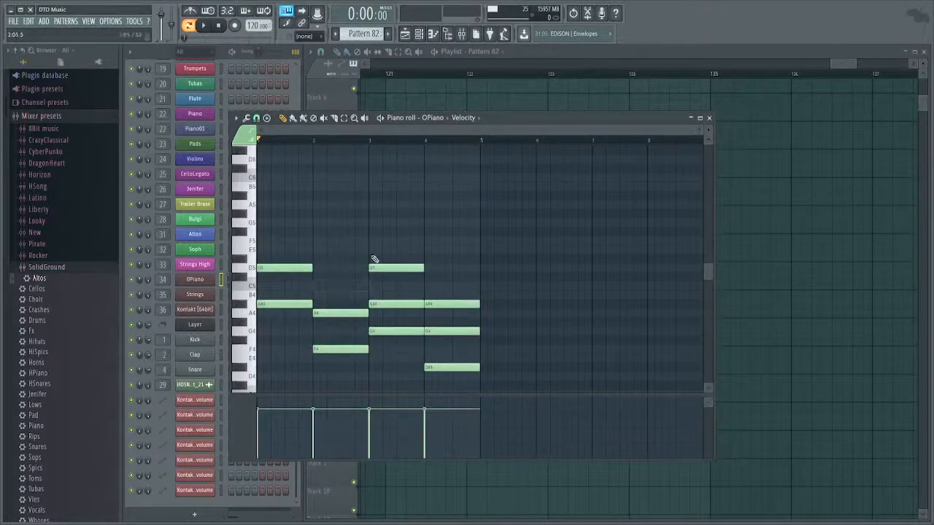
pyautogui.rightClick(402, 266)
pyautogui.rightClick(453, 304)
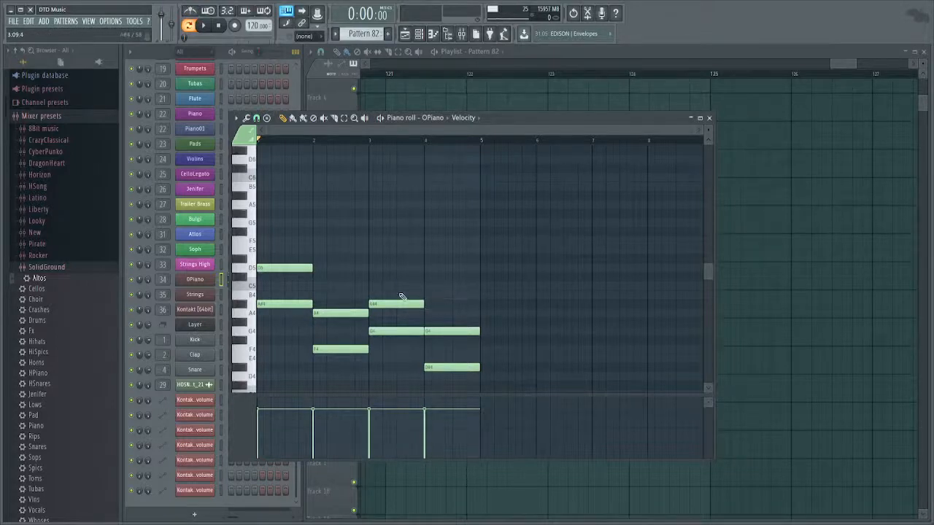
pyautogui.scroll(-1, 363, 281)
pyautogui.press('space')
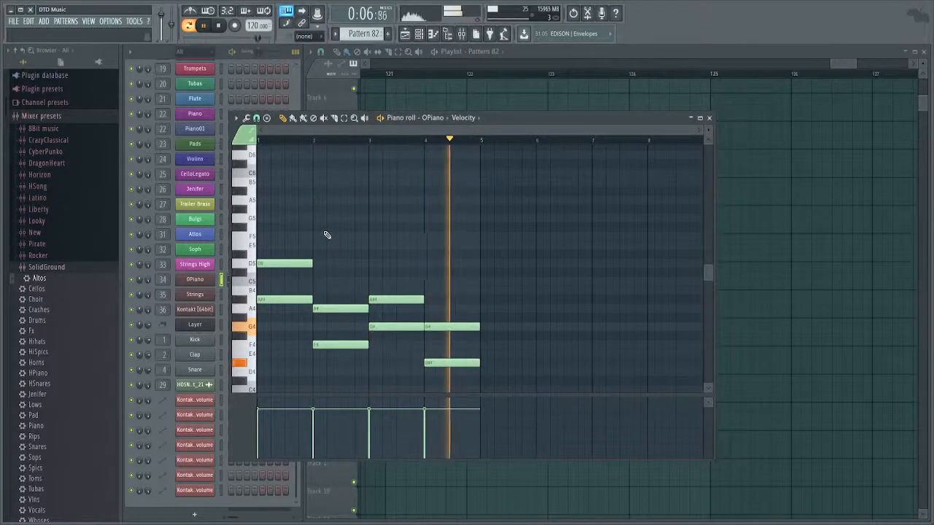
pyautogui.press('space')
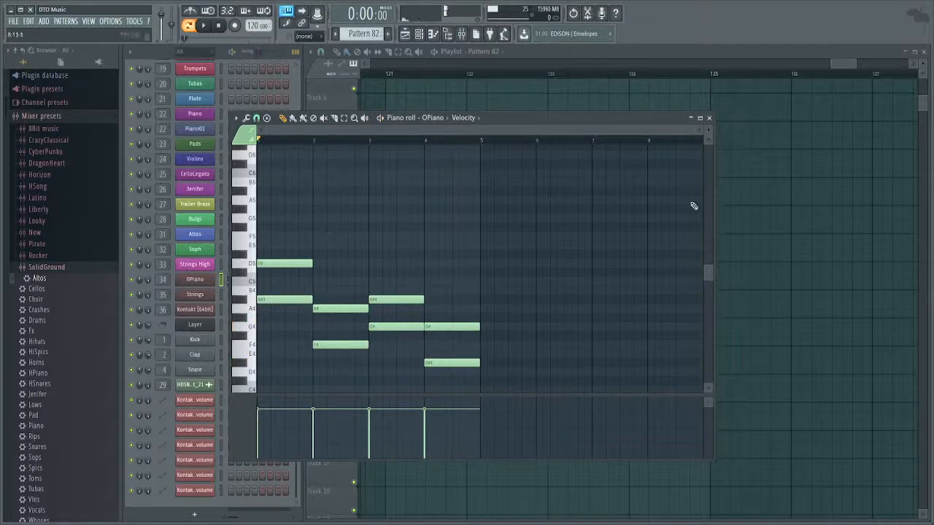
# Replace the two-note chords with the full three-note chords and play them.
pyautogui.moveTo(625, 208); pyautogui.dragTo(216, 362)
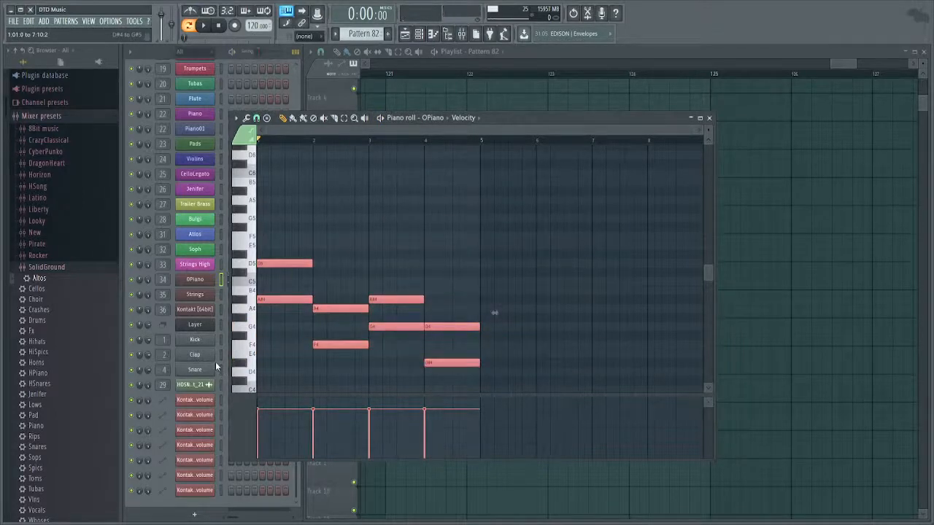
pyautogui.press('Delete')
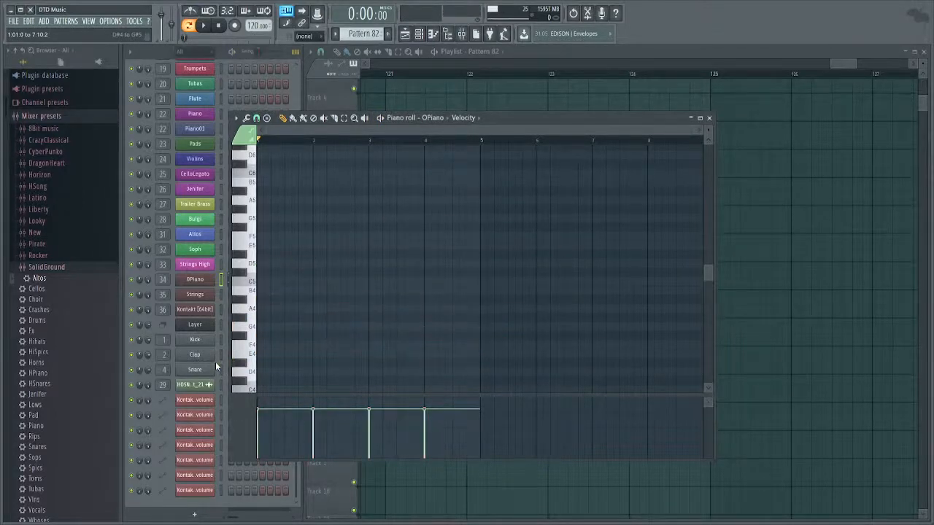
pyautogui.hotkey('ctrl', 'z')
pyautogui.press('space')
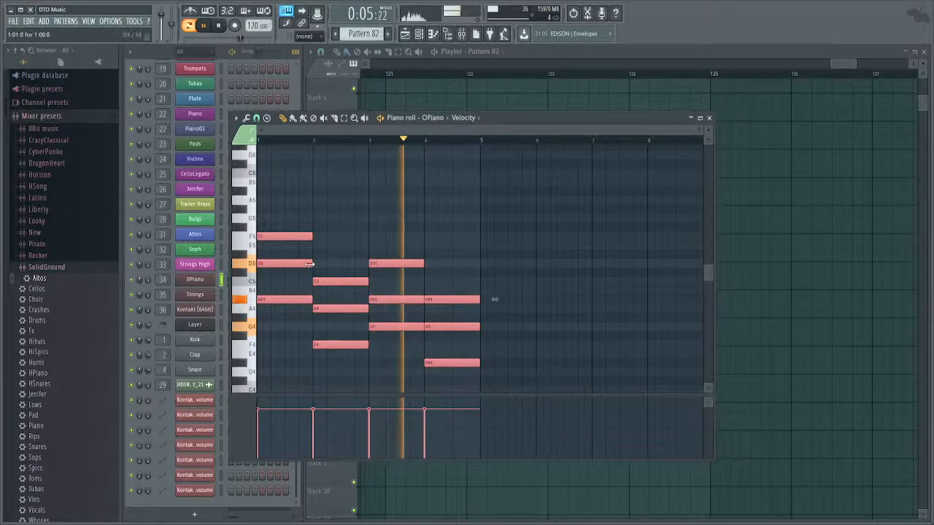
pyautogui.press('space')
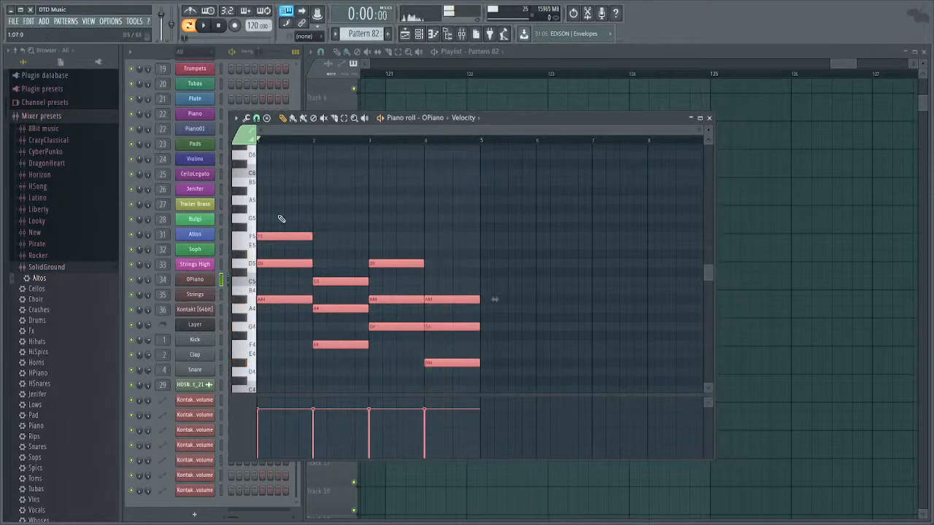
# Move the top notes of the first, third and fourth chords (F5, D5, A#4) down one octave while playing the pattern, and stop.
pyautogui.click(276, 236)
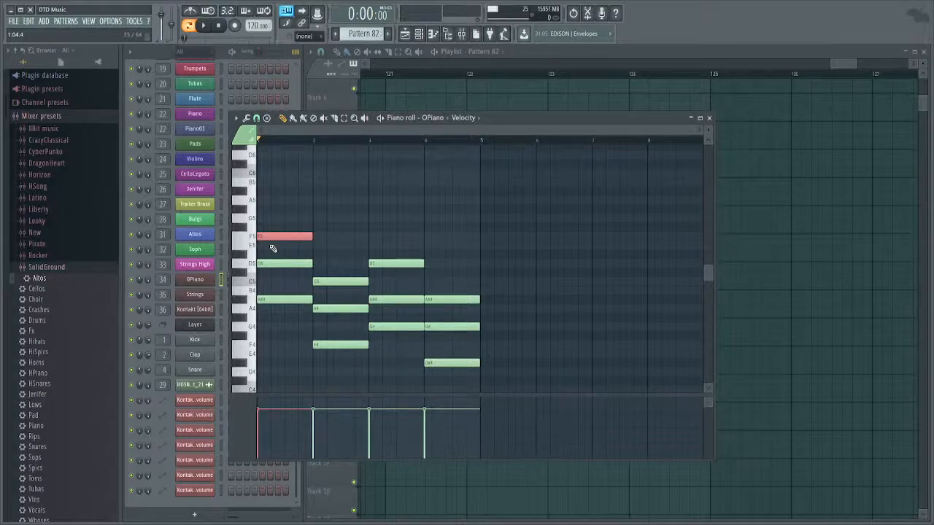
pyautogui.hotkey('ctrl', 'Down')
pyautogui.press('space')
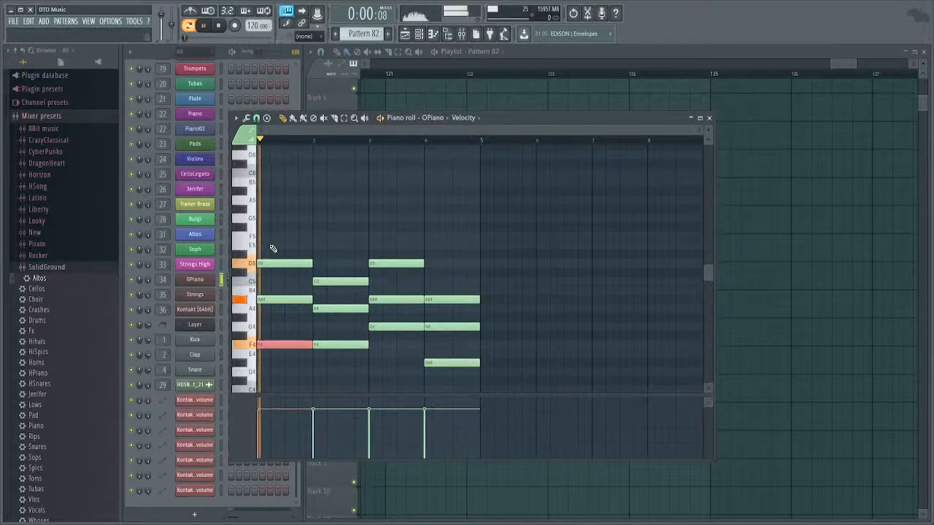
pyautogui.click(389, 263)
pyautogui.hotkey('ctrl', 'Down')
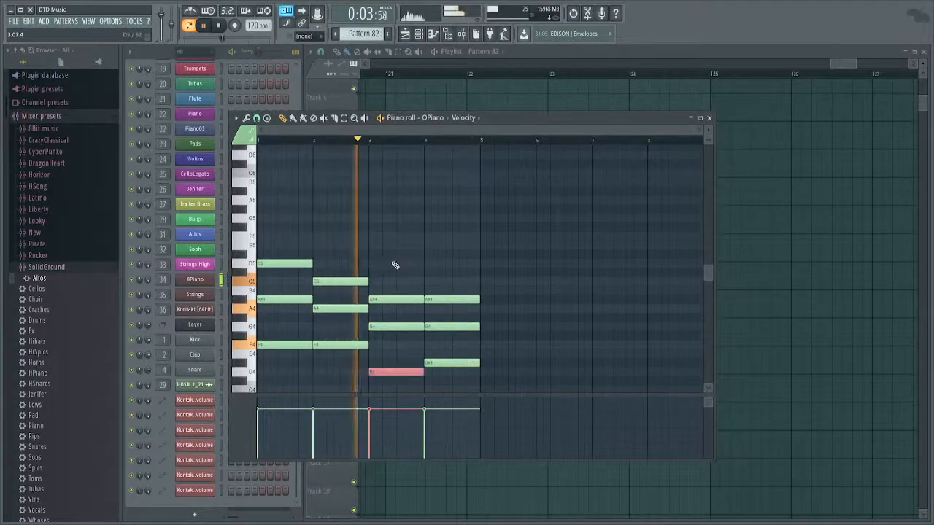
pyautogui.click(449, 302)
pyautogui.hotkey('ctrl', 'Down')
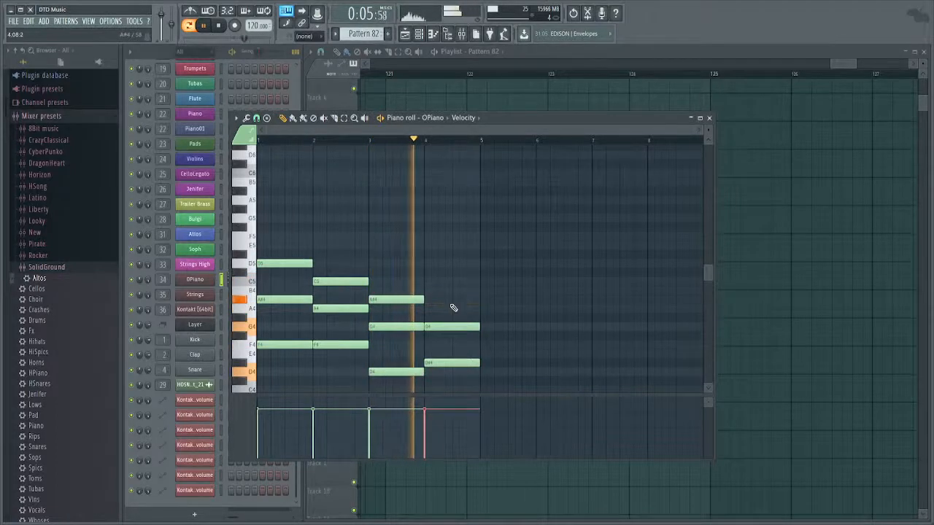
pyautogui.scroll(-3, 452, 308)
pyautogui.press('space')
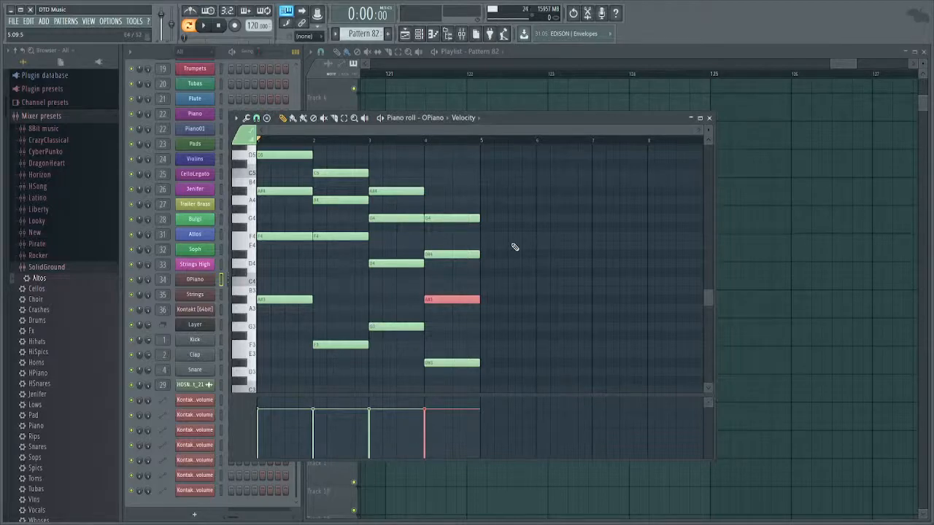
pyautogui.scroll(5, 510, 252)
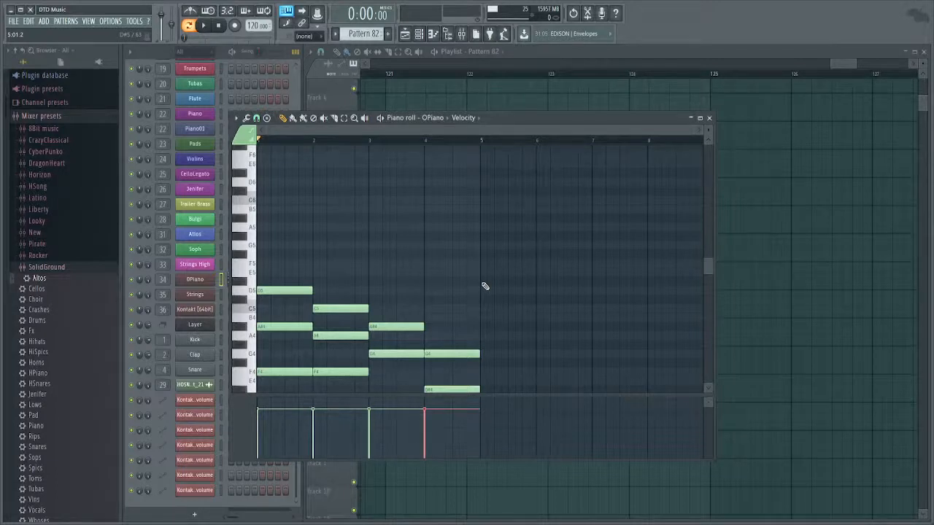
pyautogui.scroll(1, 484, 285)
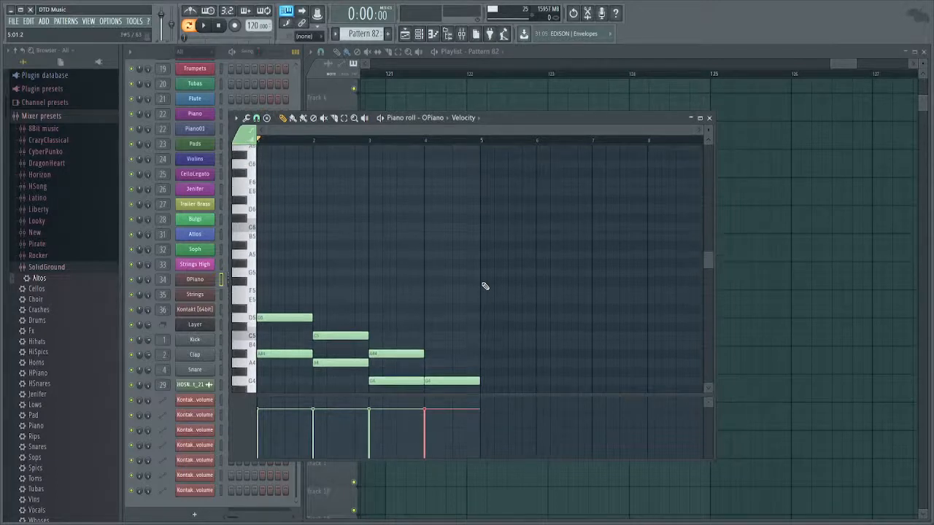
# Replace the inverted chords, including the lowered A#3 of the fourth chord, with the original three-note chords above the bass notes.
pyautogui.scroll(-3, 483, 281)
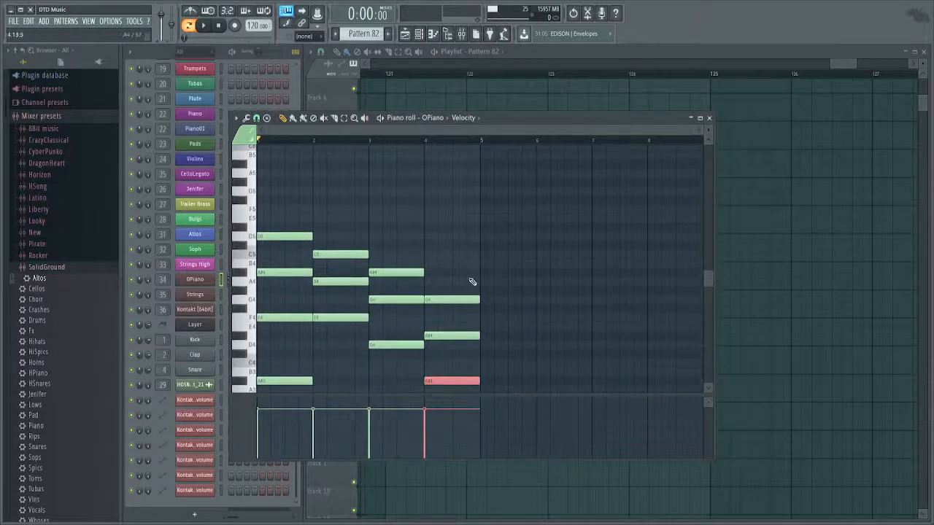
pyautogui.scroll(-1, 533, 263)
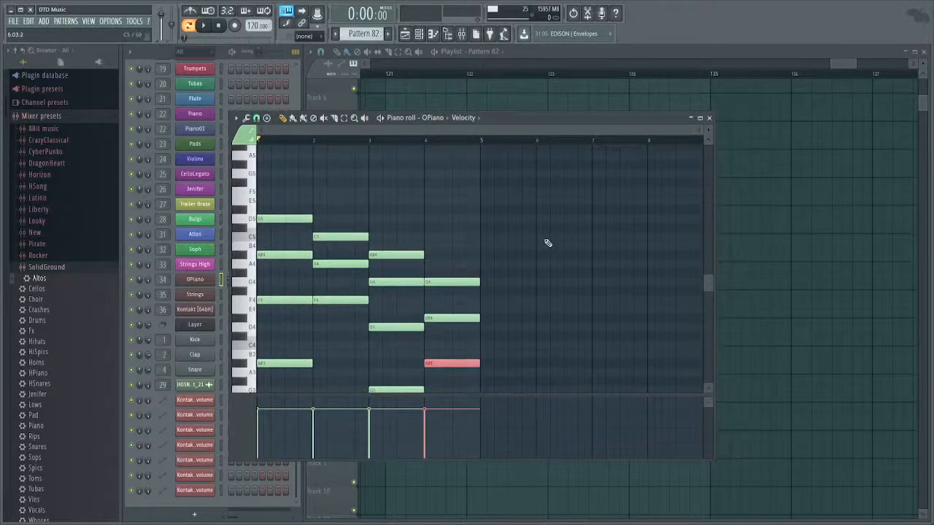
pyautogui.press('Delete')
pyautogui.scroll(-6, 554, 233)
pyautogui.scroll(4, 575, 240)
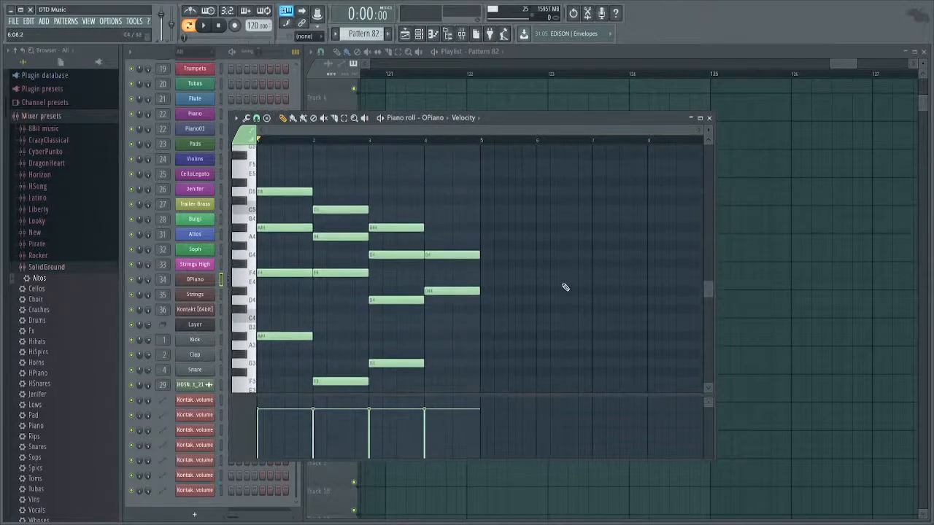
pyautogui.moveTo(572, 323); pyautogui.dragTo(191, 169)
pyautogui.press('Delete')
pyautogui.hotkey('ctrl', 'v')
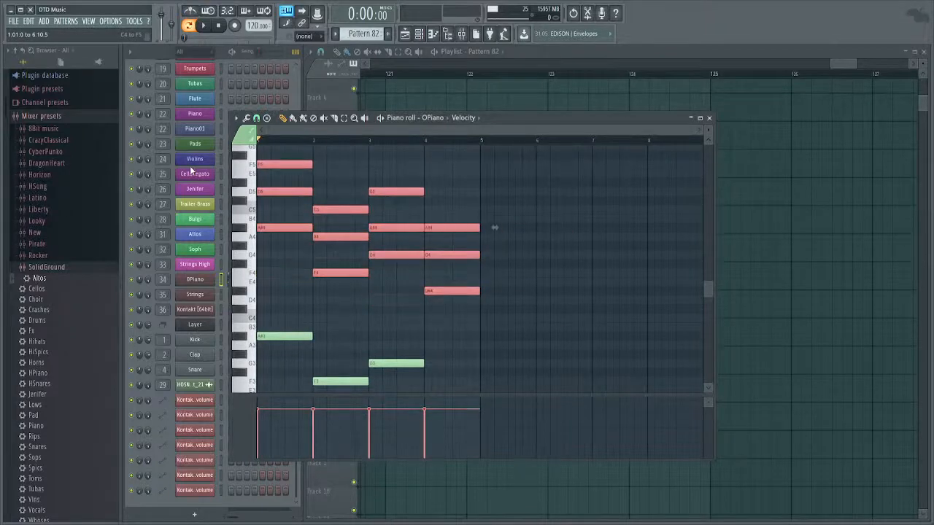
# Copy the four bass notes (A#3, F3, G3, D#3) from the OPiano piano roll of Pattern 82 and close it.
pyautogui.press('F7')
pyautogui.scroll(-5, 392, 183)
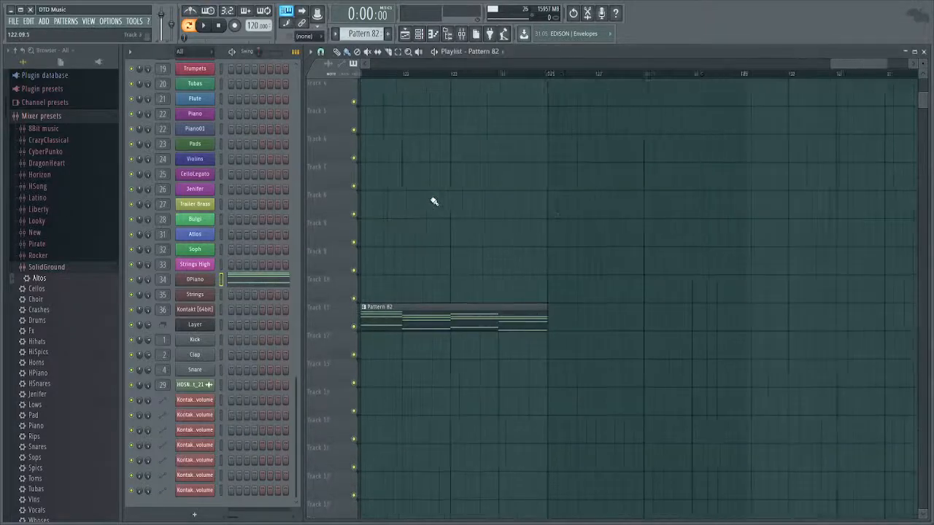
pyautogui.doubleClick(423, 336)
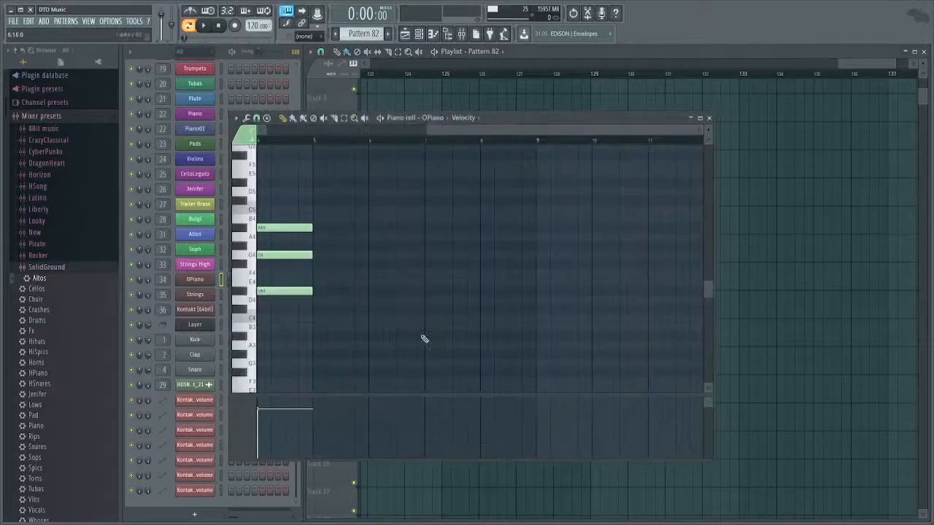
pyautogui.moveTo(559, 336); pyautogui.dragTo(270, 388)
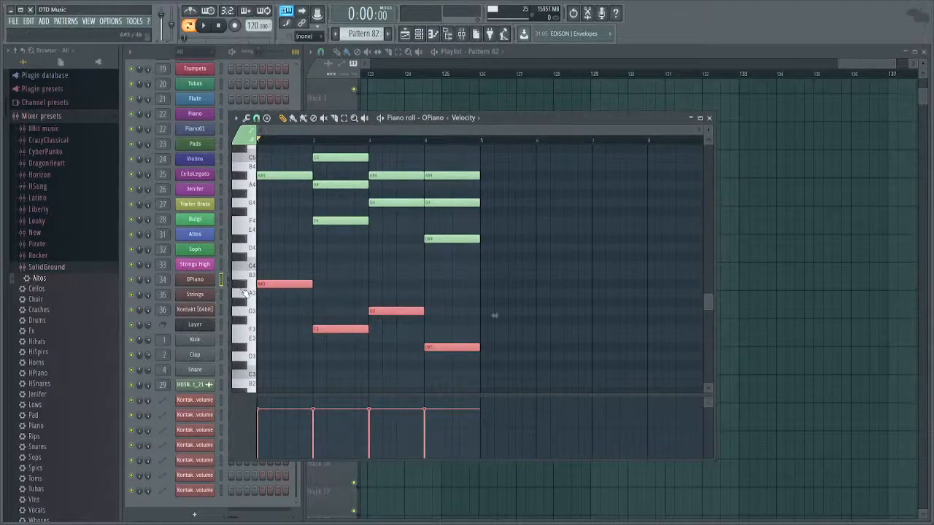
pyautogui.press('Escape')
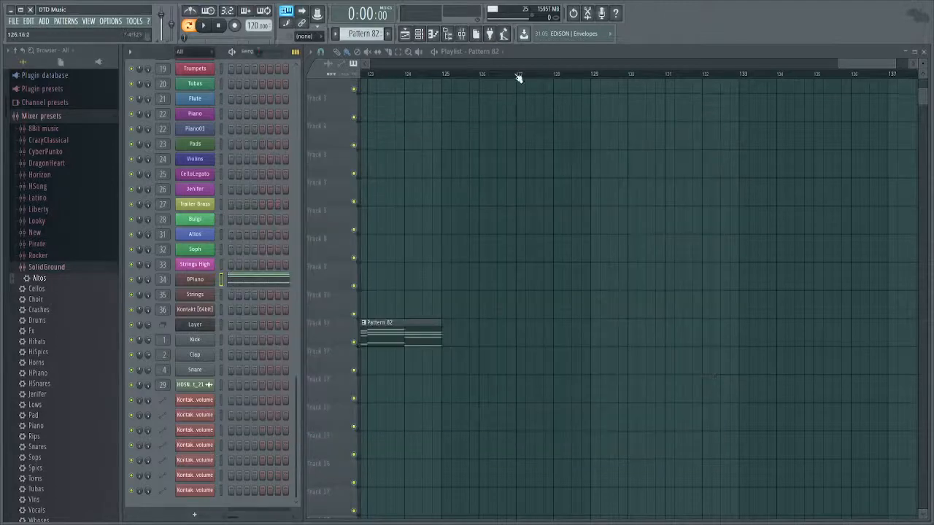
# Create Pattern 83, select the Lows channel and audition a few notes on it.
pyautogui.press('F4')
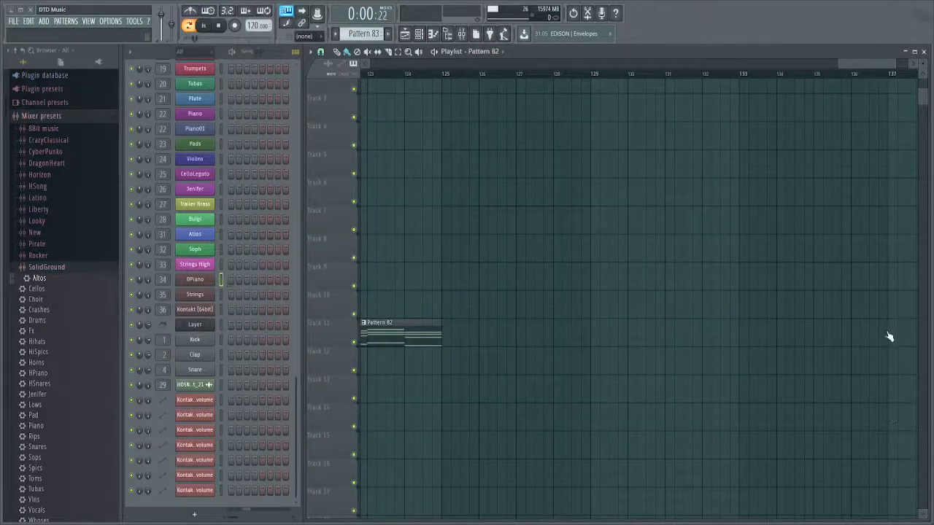
pyautogui.scroll(7, 271, 295)
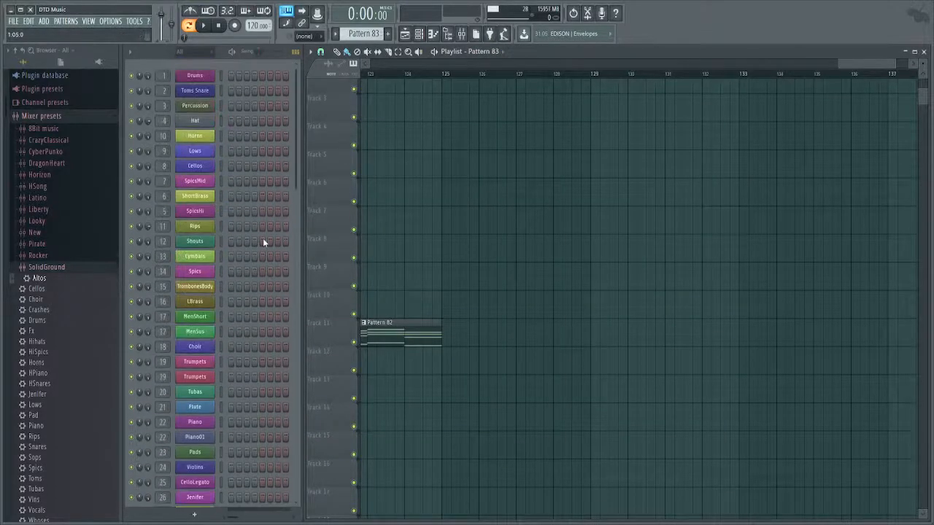
pyautogui.click(263, 159)
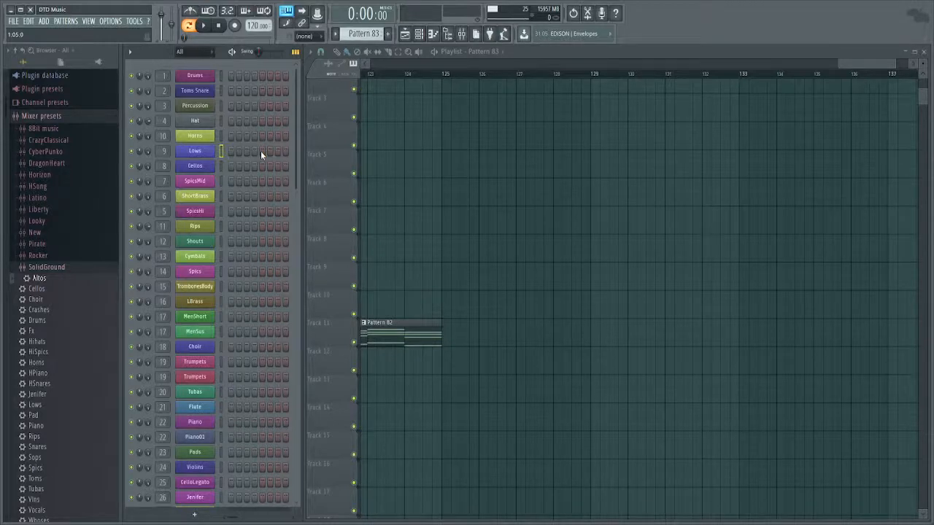
pyautogui.press('c')
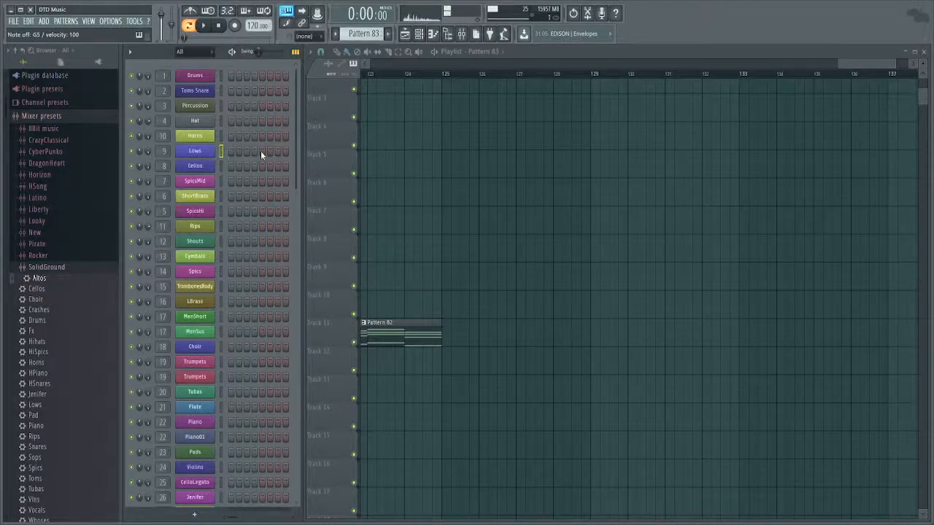
pyautogui.press('c')
pyautogui.press('z')
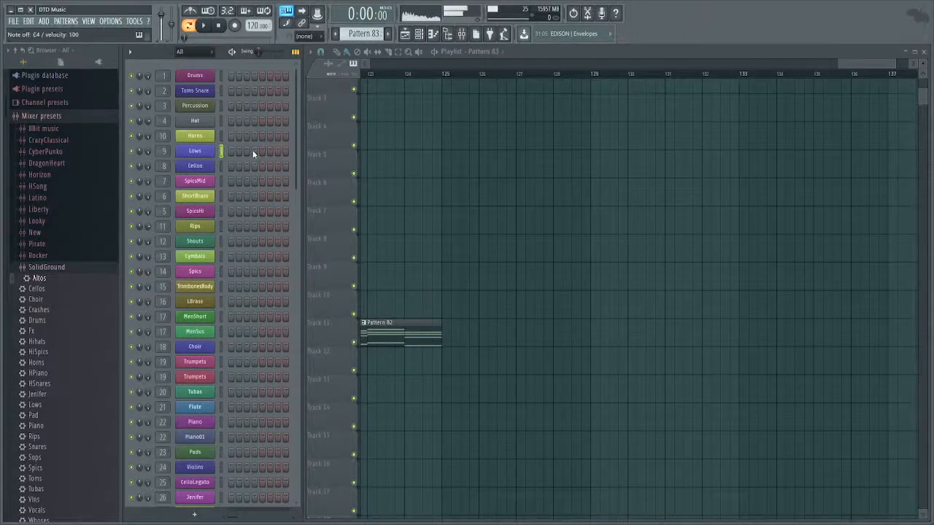
pyautogui.press('v')
# Paste the copied bass notes into the Lows piano roll, shorten them to one step each and play them.
pyautogui.press('F7')
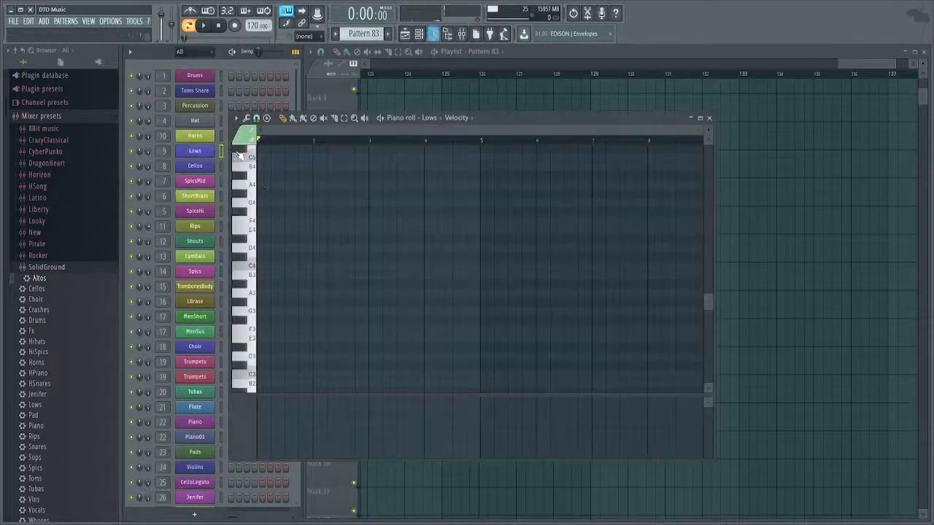
pyautogui.hotkey('ctrl', 'v')
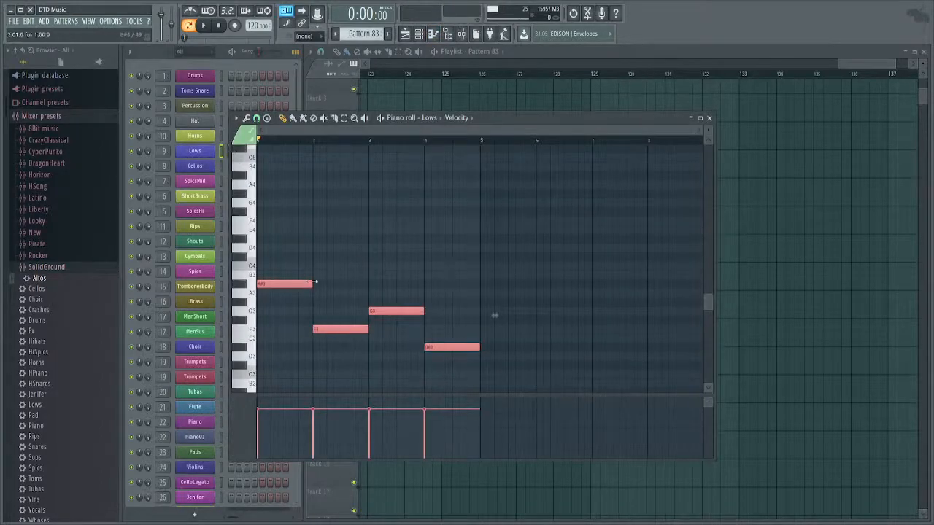
pyautogui.moveTo(314, 283); pyautogui.dragTo(174, 304)
pyautogui.hotkey('ctrl', 'z')
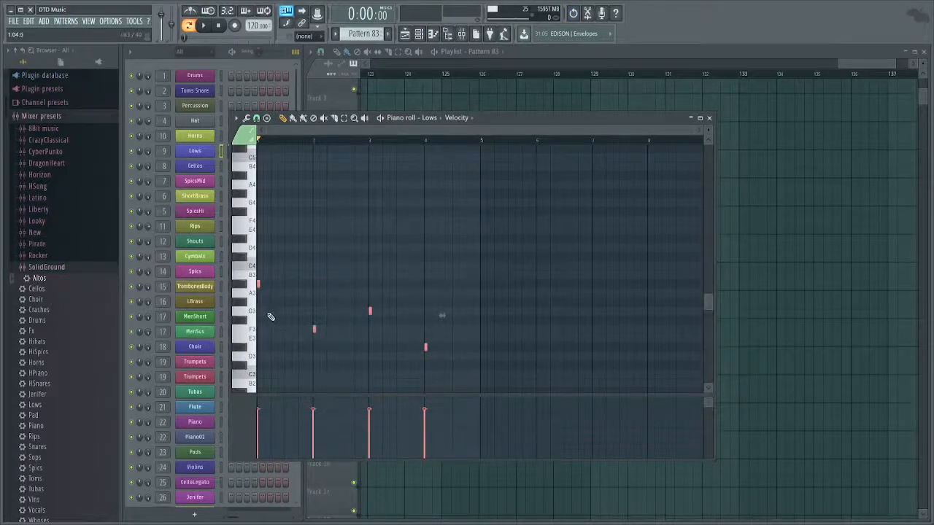
pyautogui.keyDown('ctrl'); pyautogui.scroll(4, 270, 321); pyautogui.keyUp('ctrl')
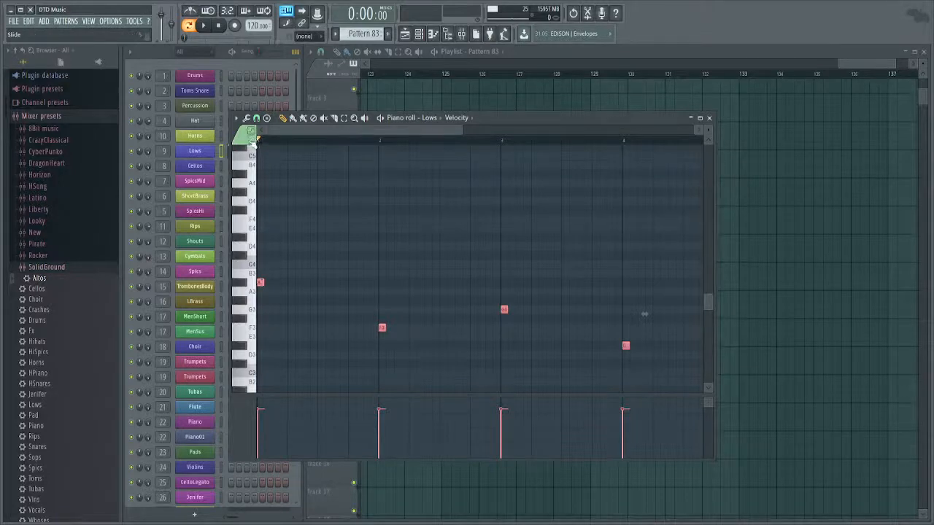
pyautogui.click(232, 54)
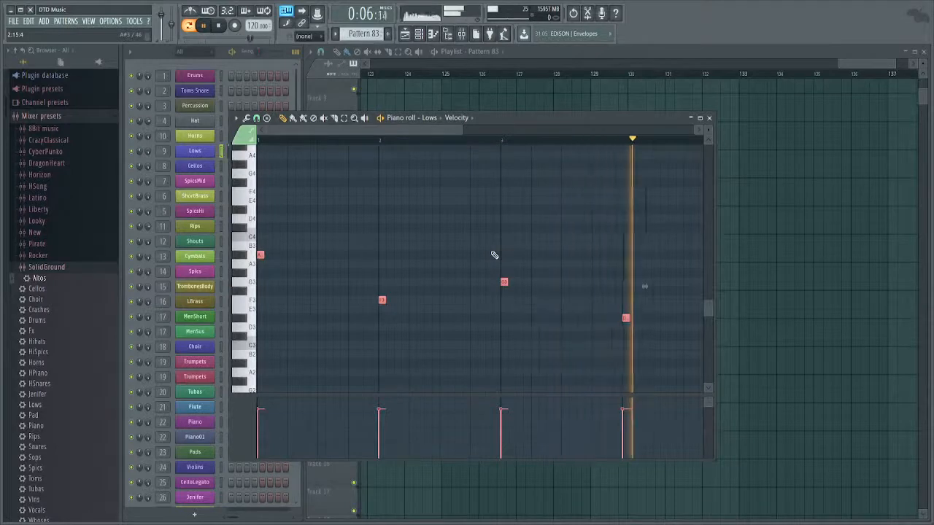
pyautogui.press('space')
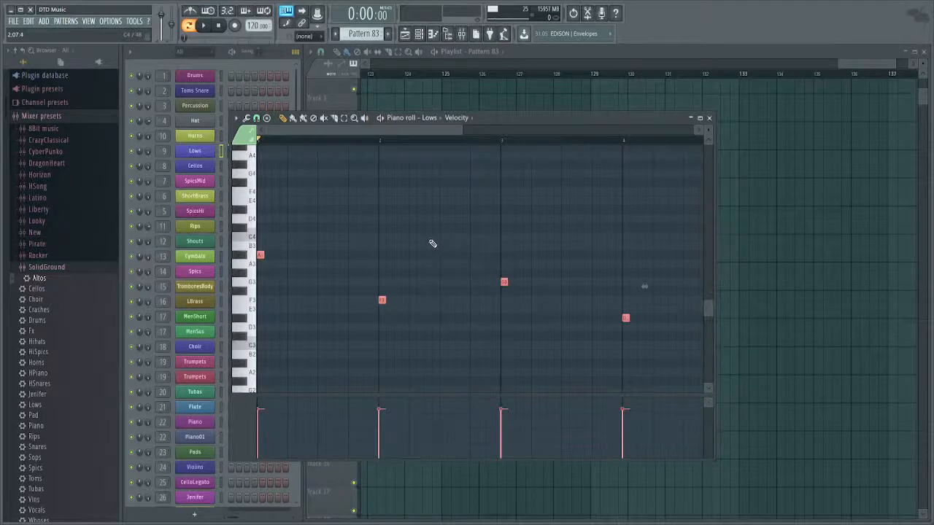
# Duplicate all four short Lows notes two steps after the originals, on the third step of each bar.
pyautogui.scroll(1, 323, 285)
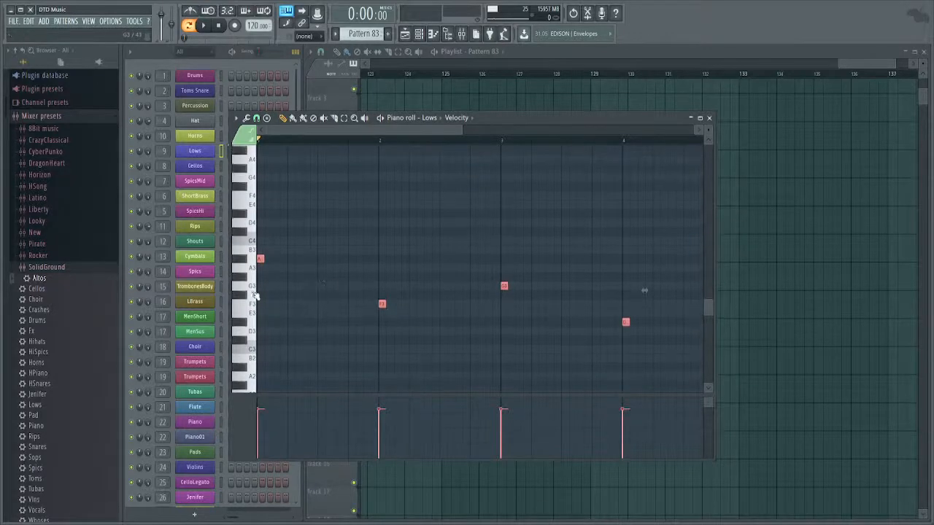
pyautogui.keyDown('ctrl'); pyautogui.scroll(2, 255, 295); pyautogui.keyUp('ctrl')
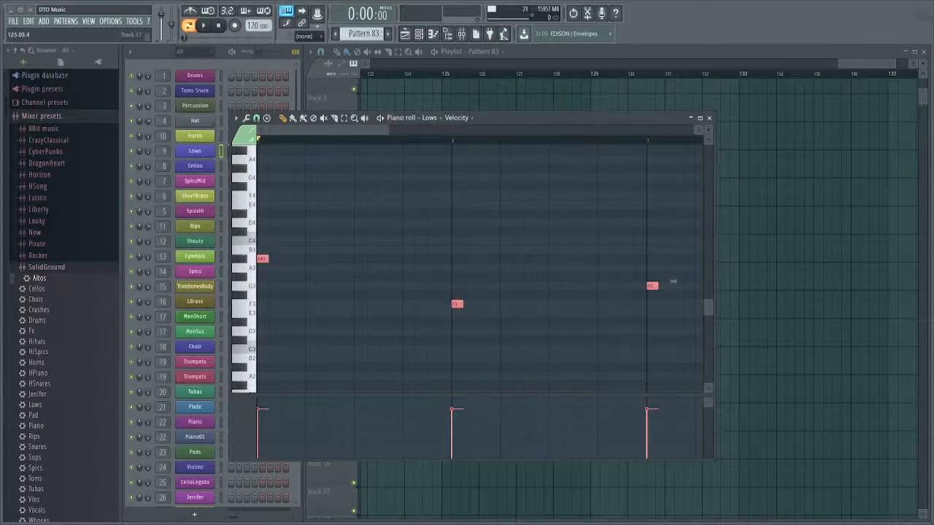
pyautogui.hotkey('ctrl', 'l')
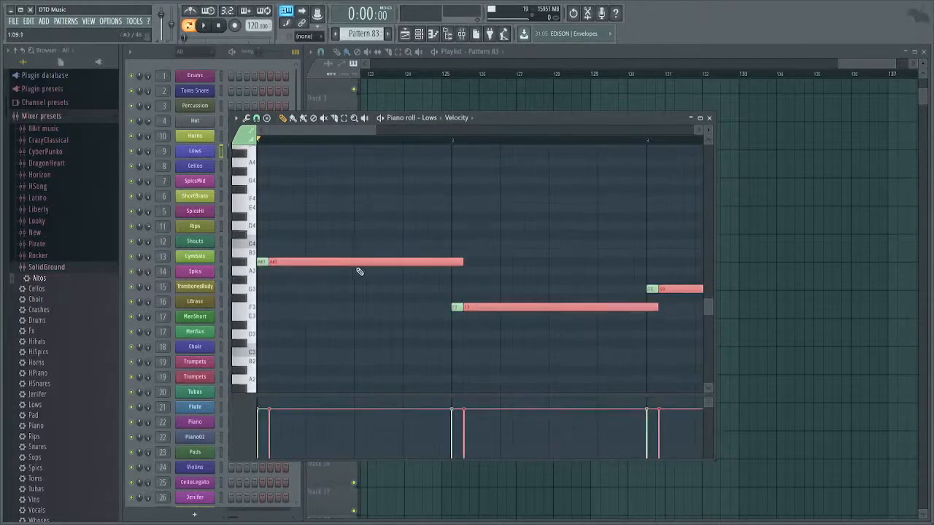
pyautogui.hotkey('ctrl', 'z')
pyautogui.hotkey('ctrl', 'a')
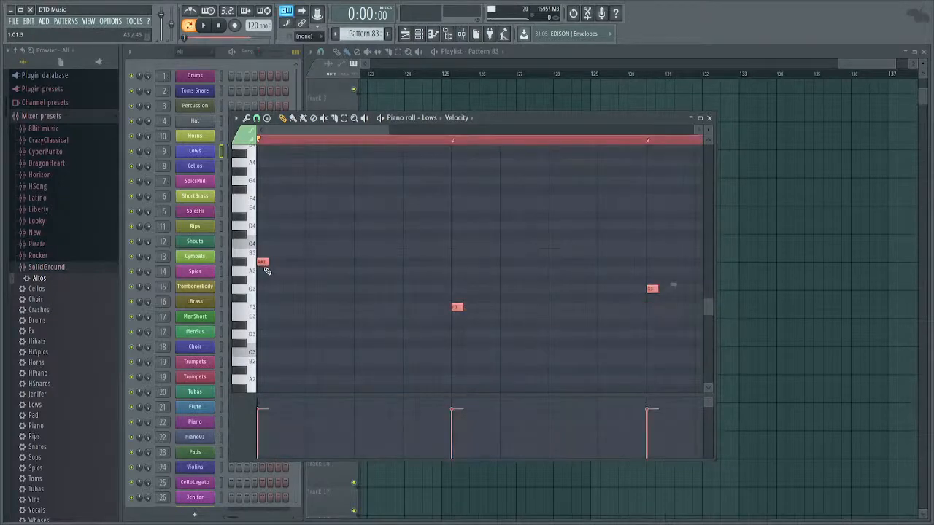
pyautogui.moveTo(266, 262); pyautogui.dragTo(311, 262)
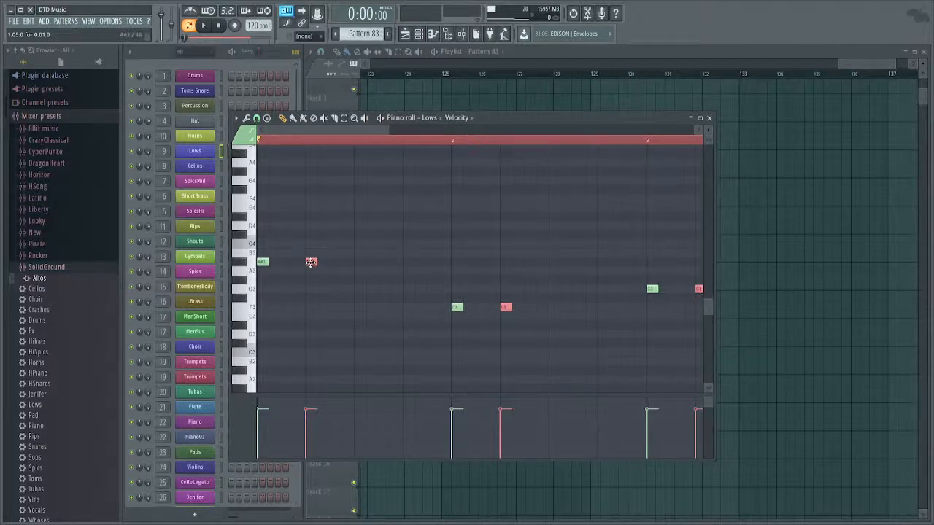
pyautogui.moveTo(311, 262); pyautogui.dragTo(286, 262)
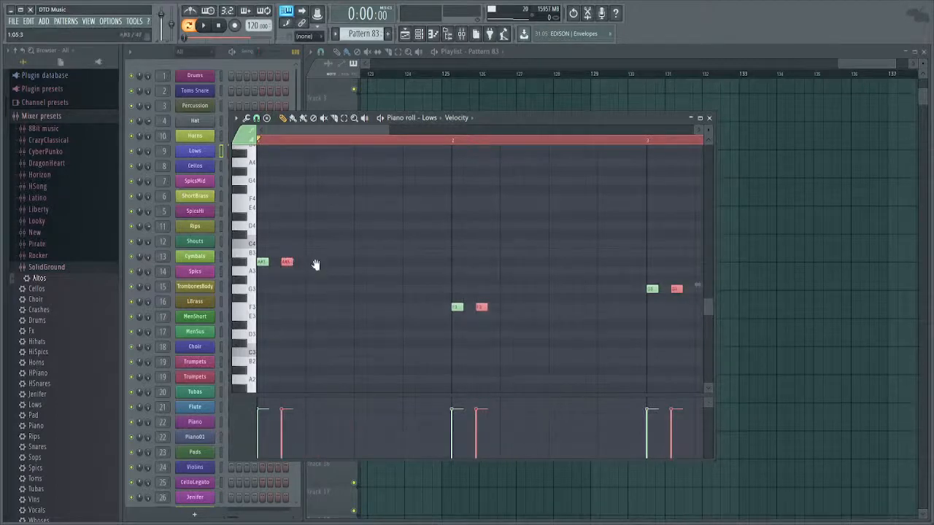
# Slightly lower the velocity of the duplicated notes and play the rhythm.
pyautogui.scroll(2, 325, 274)
pyautogui.press('space')
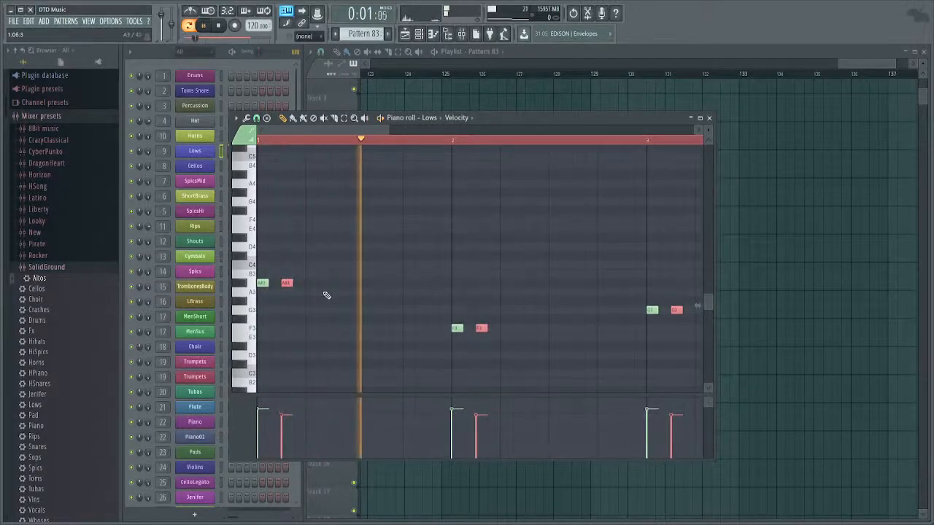
pyautogui.press('space')
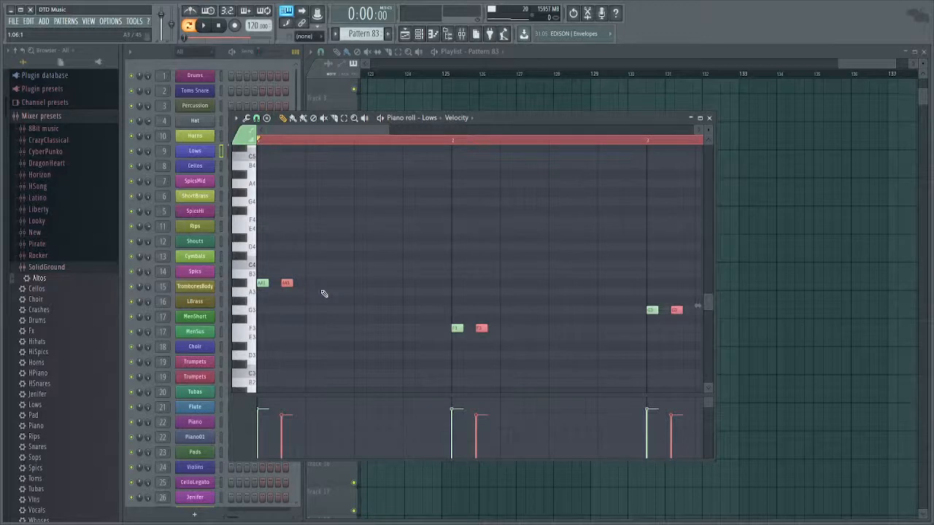
# Add further copies of the short bass notes on steps 7, 9 and 13 of each bar, checking the rhythm by playback.
pyautogui.moveTo(289, 283); pyautogui.dragTo(333, 283)
pyautogui.press('space')
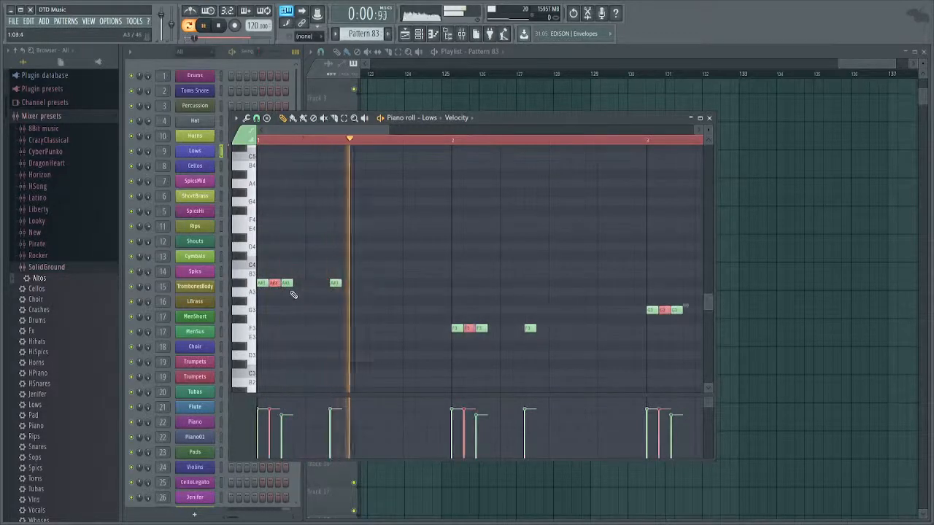
pyautogui.press('space')
pyautogui.moveTo(273, 283); pyautogui.dragTo(358, 283)
pyautogui.hotkey('ctrl', 'v')
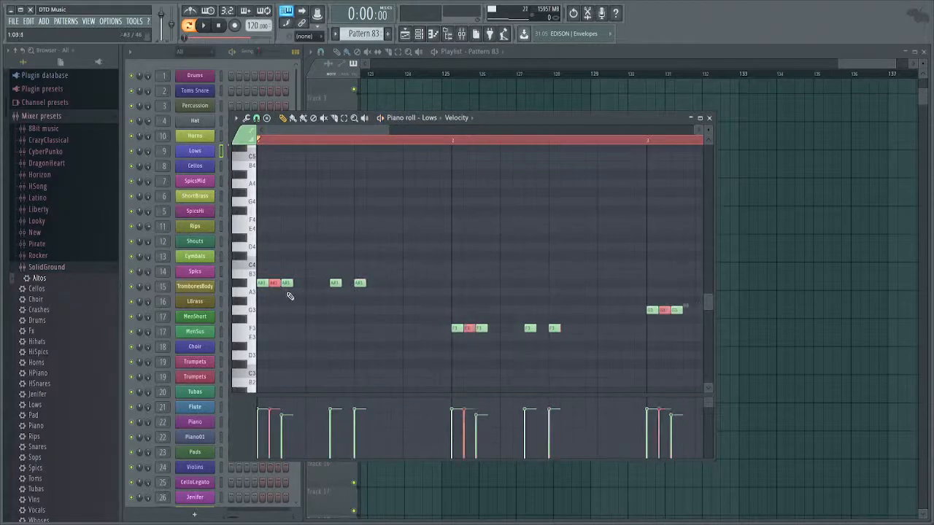
pyautogui.moveTo(274, 285); pyautogui.dragTo(404, 285)
# Add a short F3 on step 5 of bar 2 and a short D#3 on step 5 of bar 4.
pyautogui.moveTo(459, 314); pyautogui.dragTo(345, 292)
pyautogui.click(392, 306)
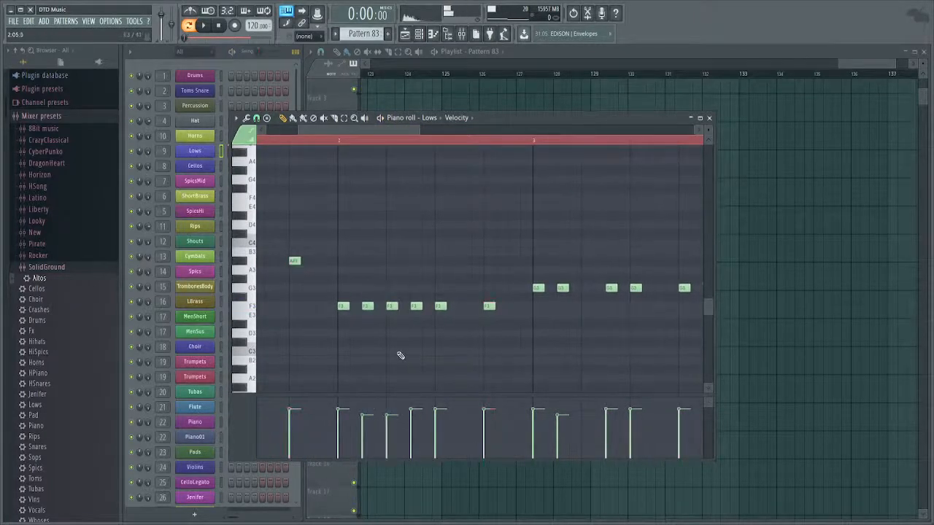
pyautogui.click(588, 289)
pyautogui.rightClick(587, 289)
pyautogui.hscroll(3, 604, 324)
pyautogui.click(586, 343)
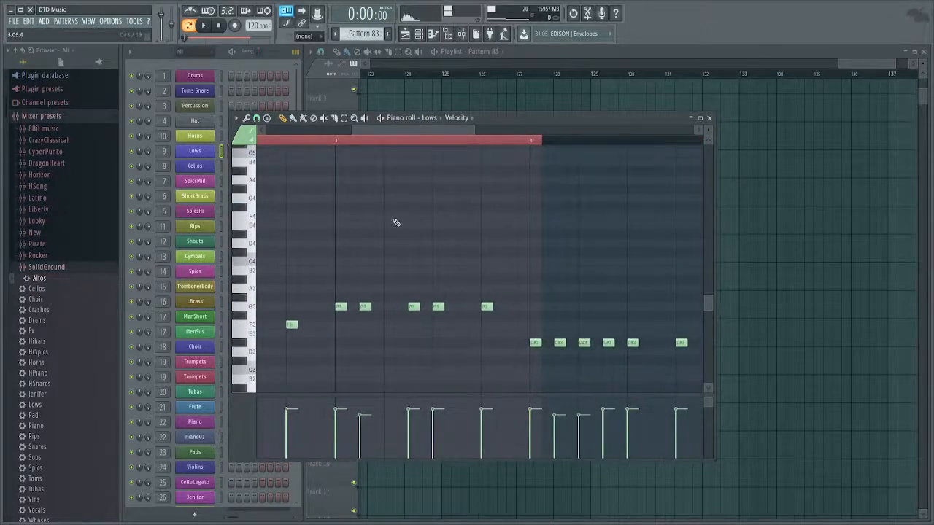
# Clear the time selection and play the whole four-bar Lows rhythm from the start.
pyautogui.scroll(-3, 396, 223)
pyautogui.click(270, 130)
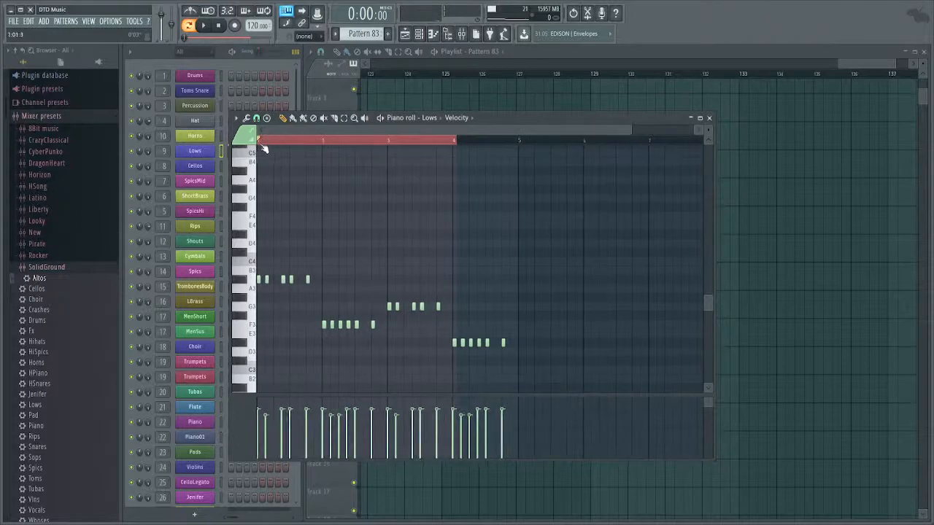
pyautogui.rightClick(262, 144)
pyautogui.press('space')
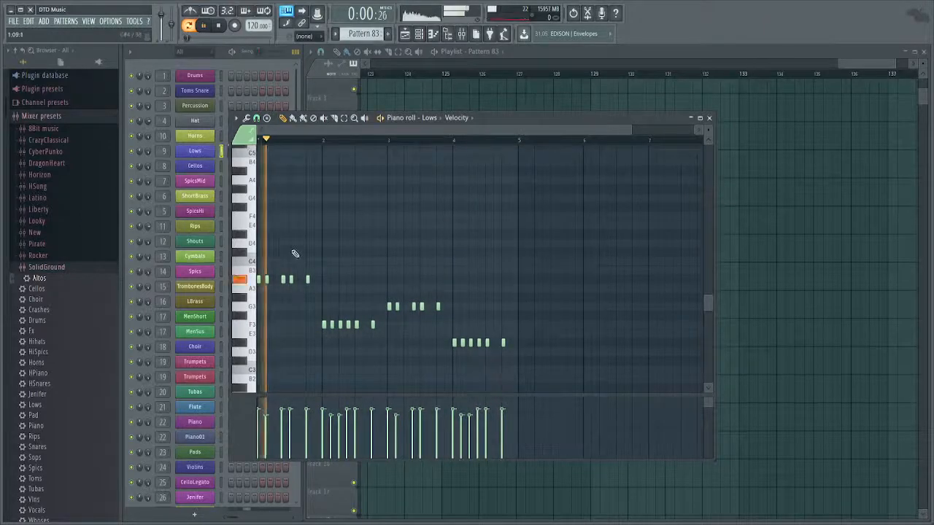
pyautogui.scroll(3, 288, 369)
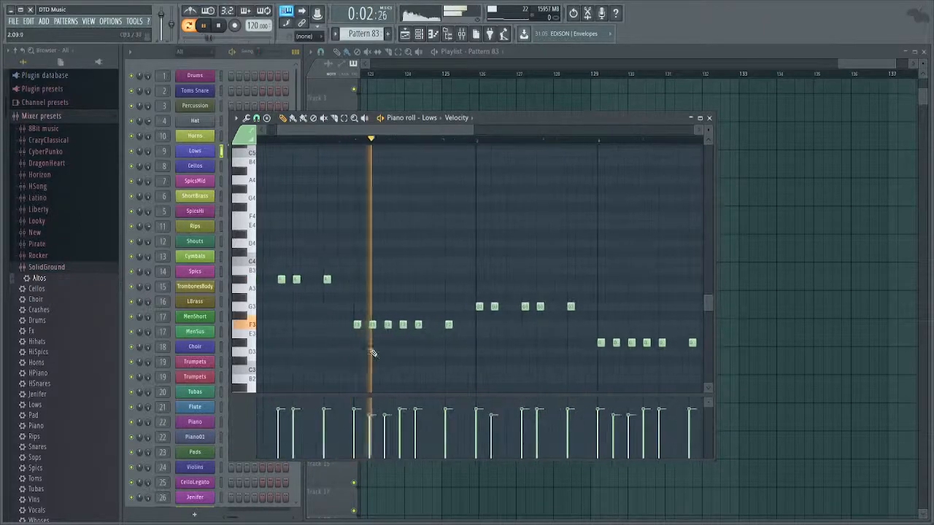
pyautogui.moveTo(345, 300); pyautogui.dragTo(370, 299)
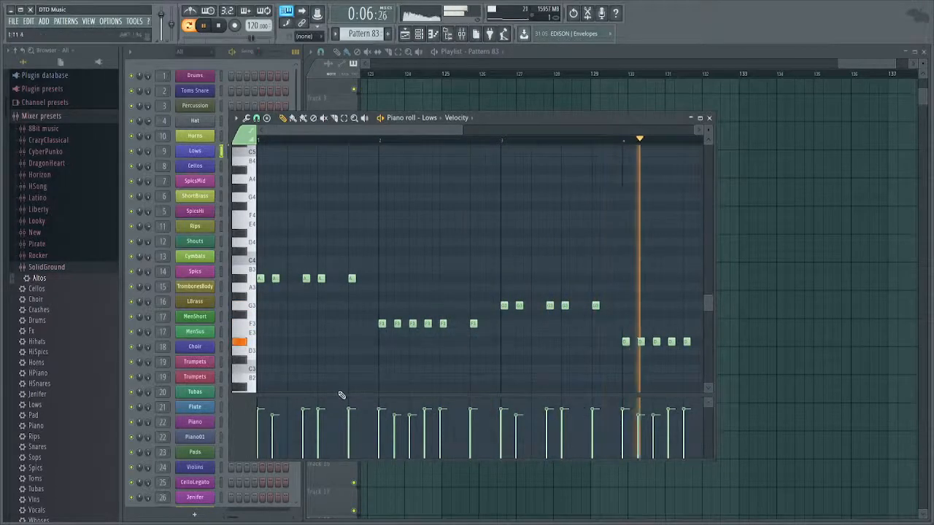
# Stop playback, place the Pattern 83 clip on Track 8 at bar 126 and set the song position just before it.
pyautogui.press('space')
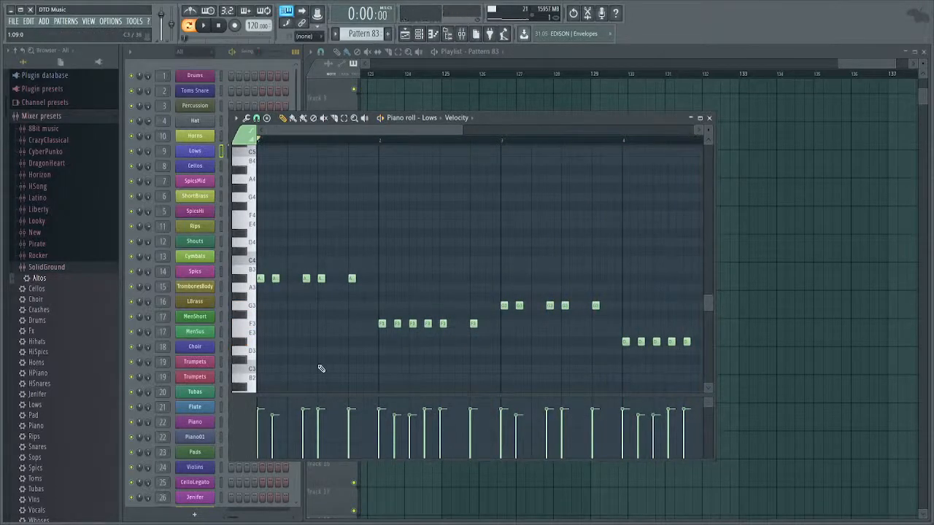
pyautogui.press('F7')
pyautogui.click(491, 244)
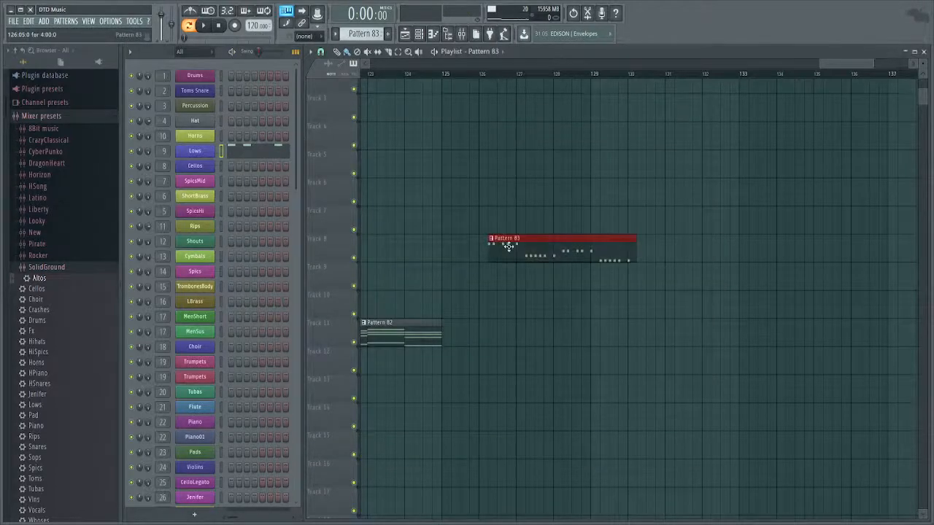
pyautogui.scroll(2, 509, 245)
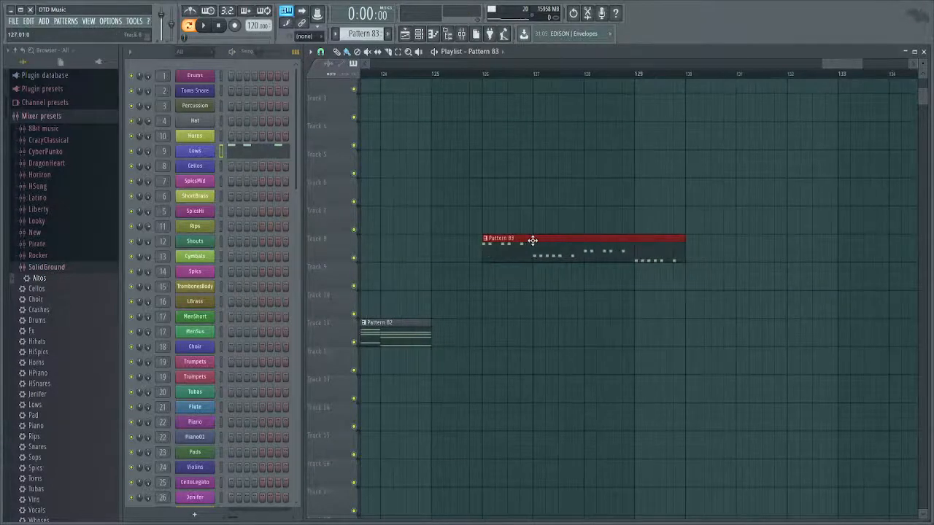
pyautogui.scroll(4, 503, 243)
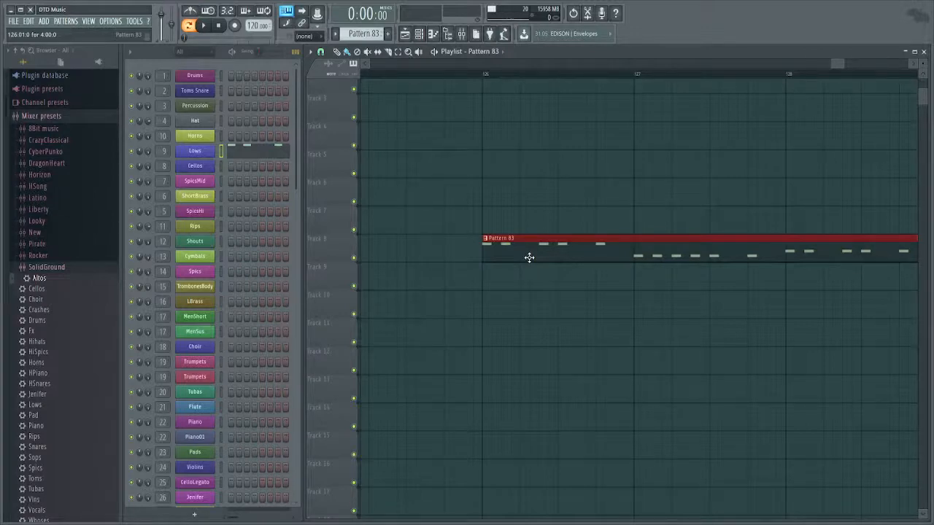
pyautogui.scroll(-3, 530, 258)
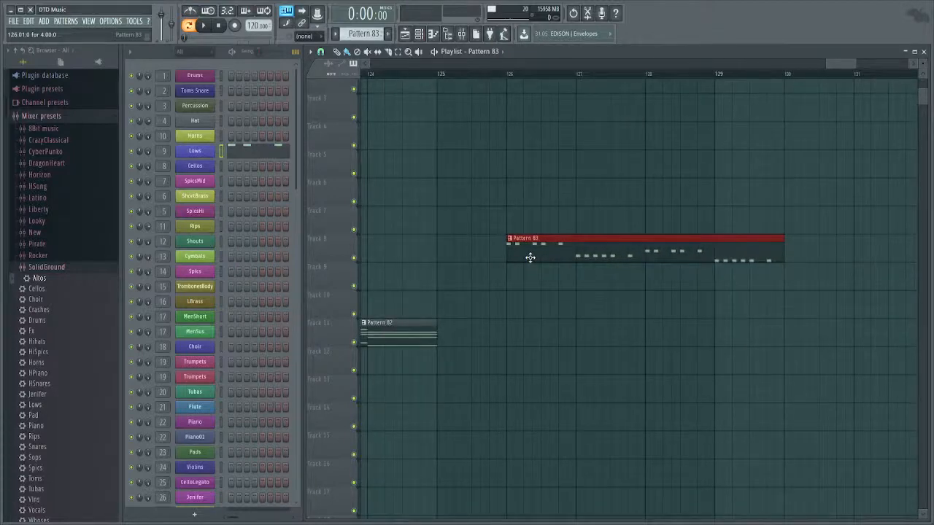
pyautogui.scroll(3, 502, 217)
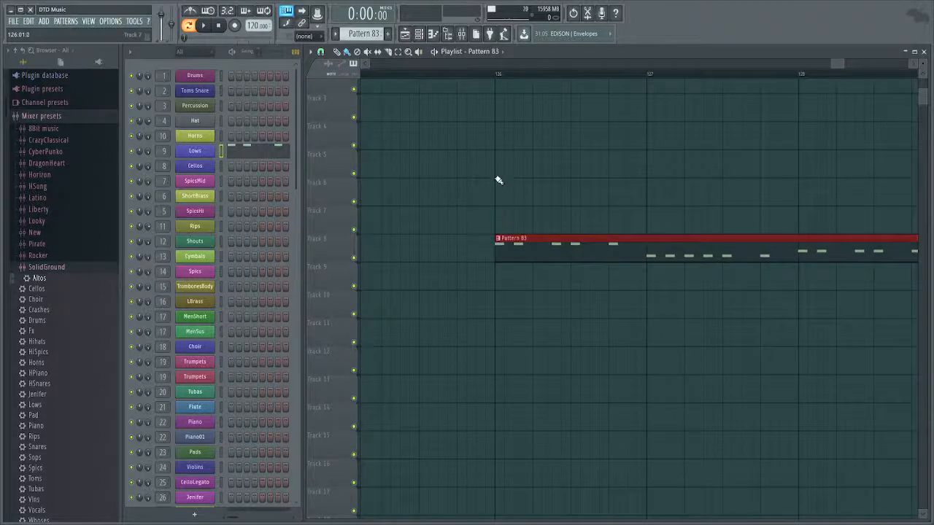
pyautogui.scroll(-2, 499, 181)
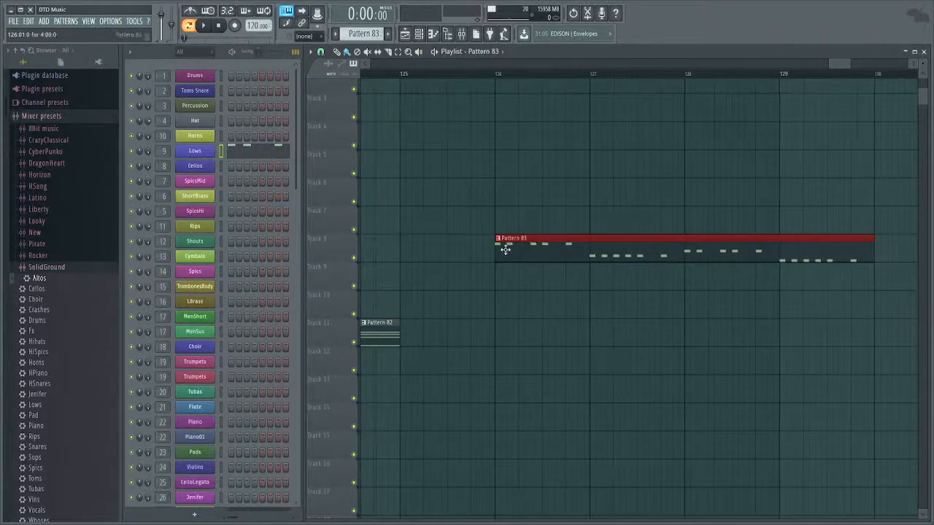
pyautogui.click(495, 76)
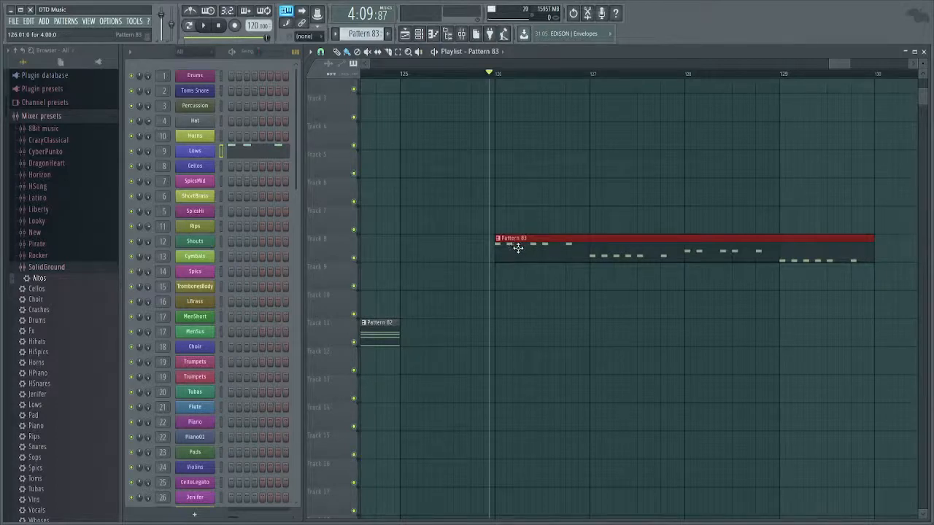
pyautogui.scroll(3, 518, 249)
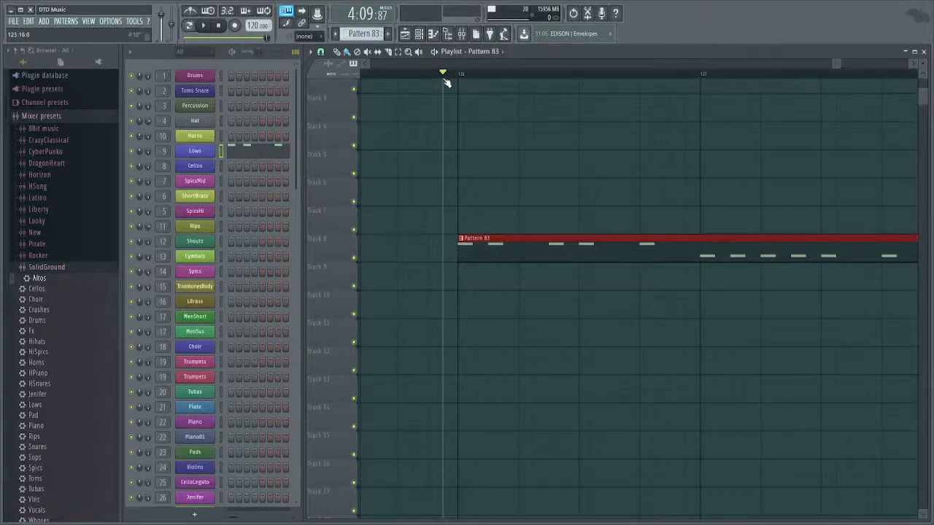
# Copy all Lows notes from Pattern 83 into the Cellos channel of a new Pattern 84.
pyautogui.doubleClick(496, 253)
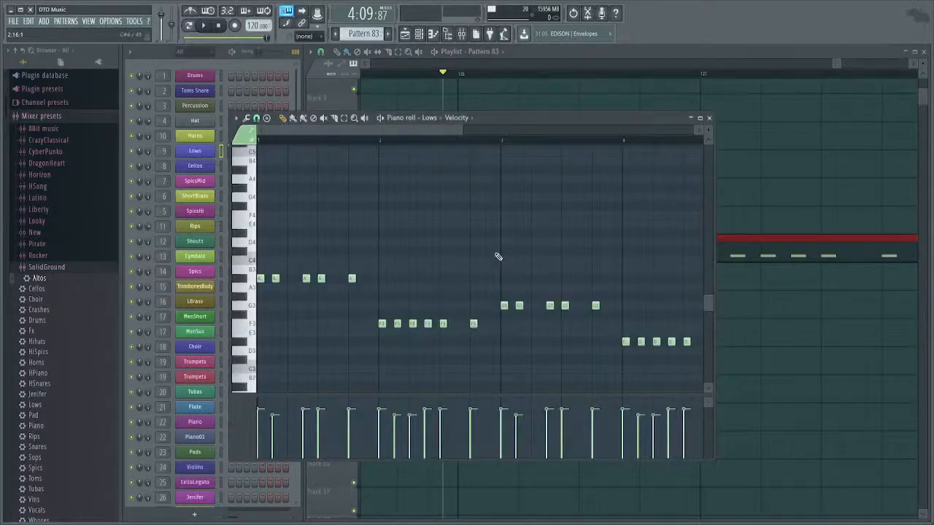
pyautogui.hotkey('ctrl', 'a')
pyautogui.press('Escape')
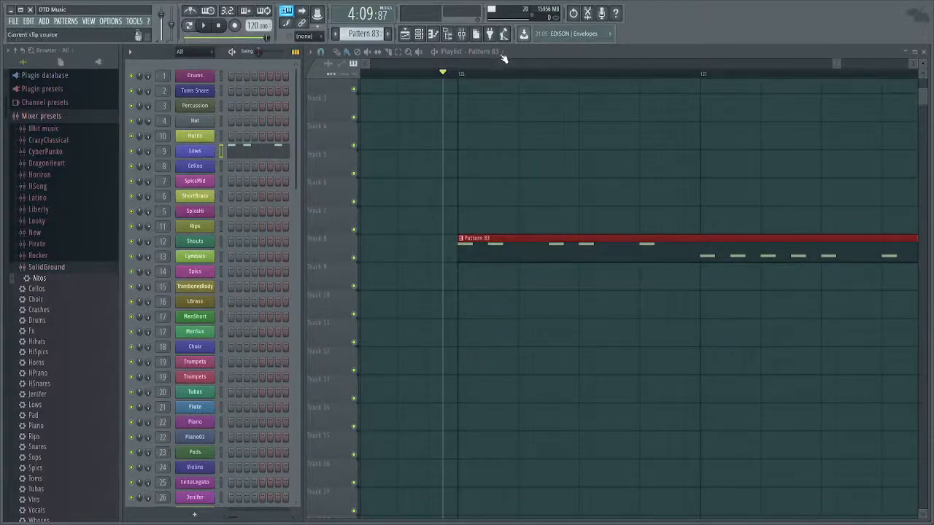
pyautogui.press('F4')
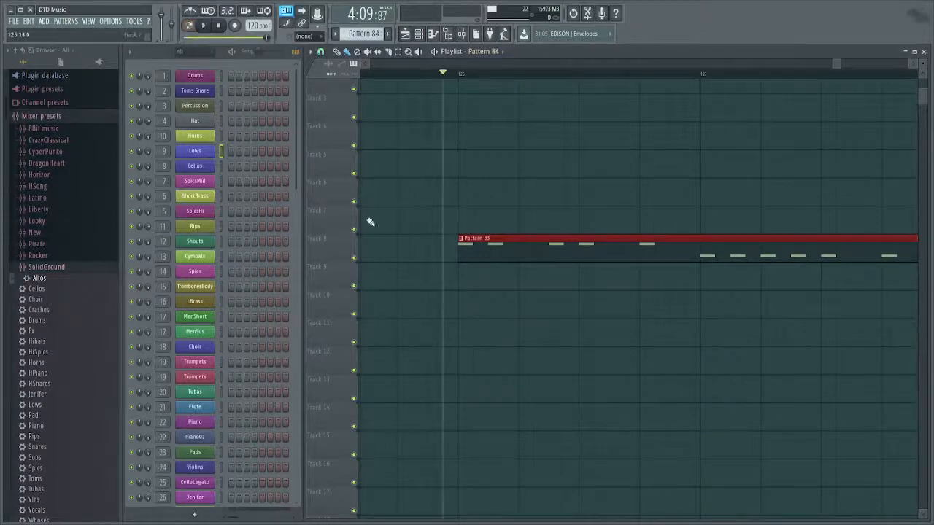
pyautogui.click(221, 166)
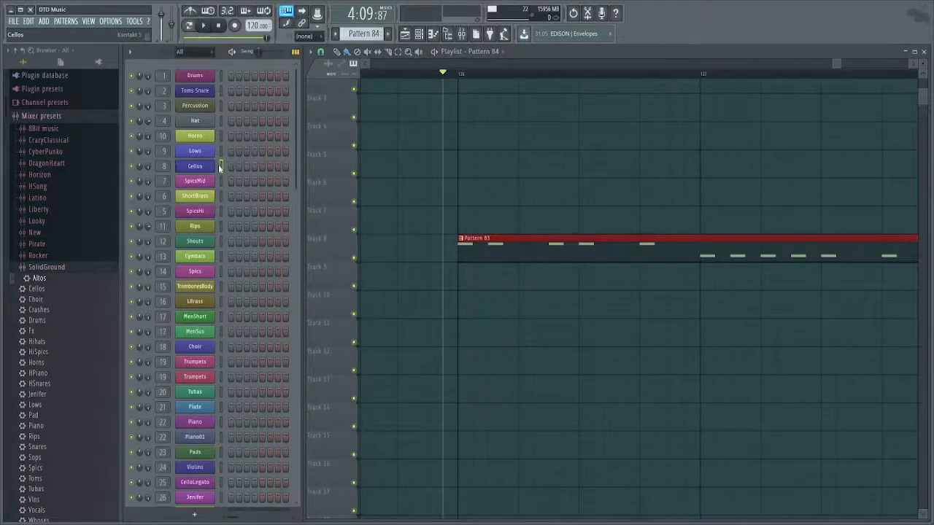
pyautogui.press('F7')
pyautogui.hotkey('ctrl', 'v')
pyautogui.press('F7')
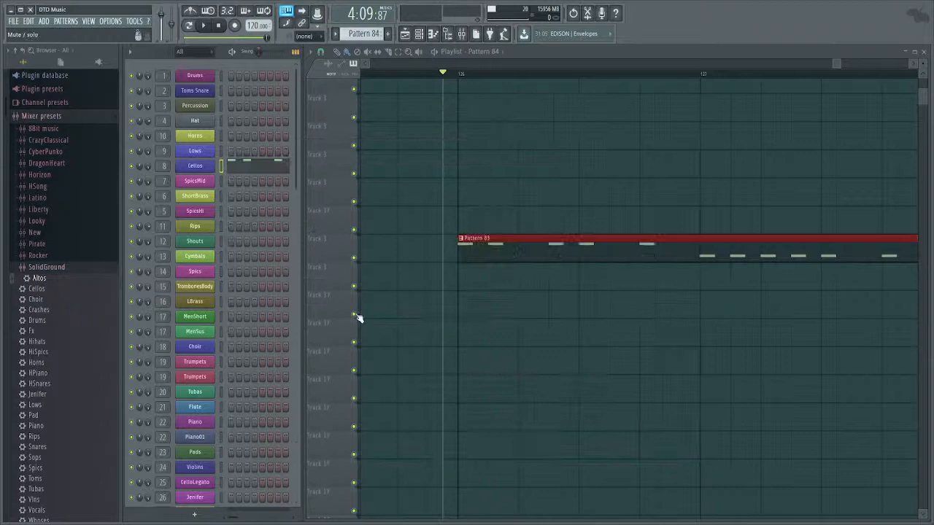
# Place Pattern 84 on Track 10 at bar 126 and duplicate the clip directly after itself during song playback.
pyautogui.click(460, 298)
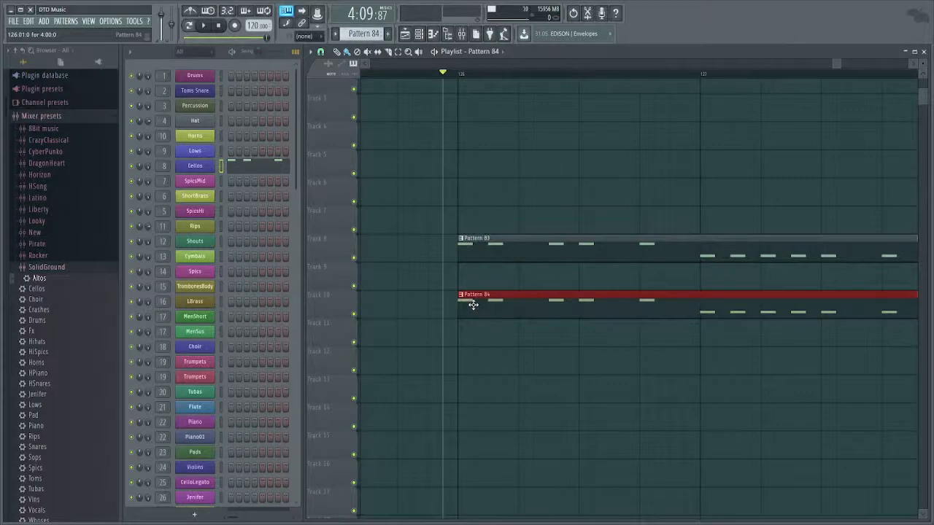
pyautogui.press('space')
pyautogui.scroll(-2, 472, 303)
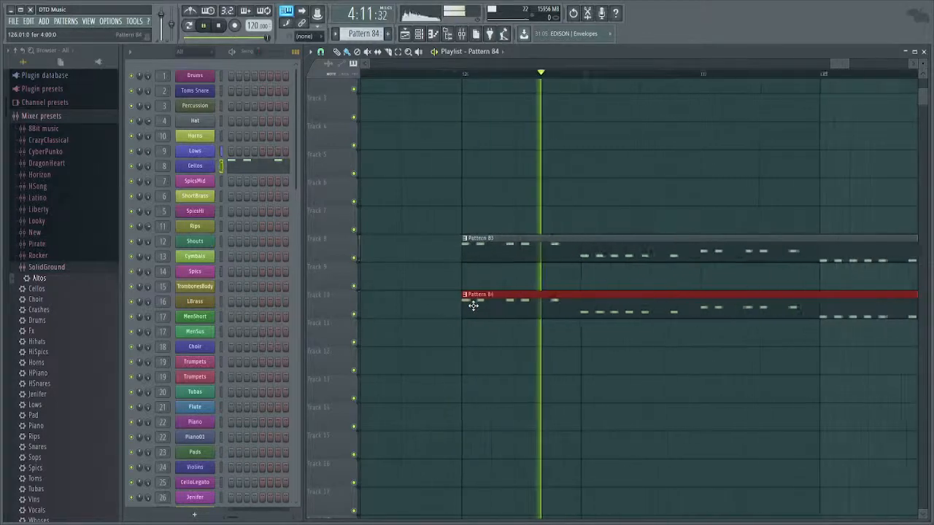
pyautogui.scroll(-2, 514, 307)
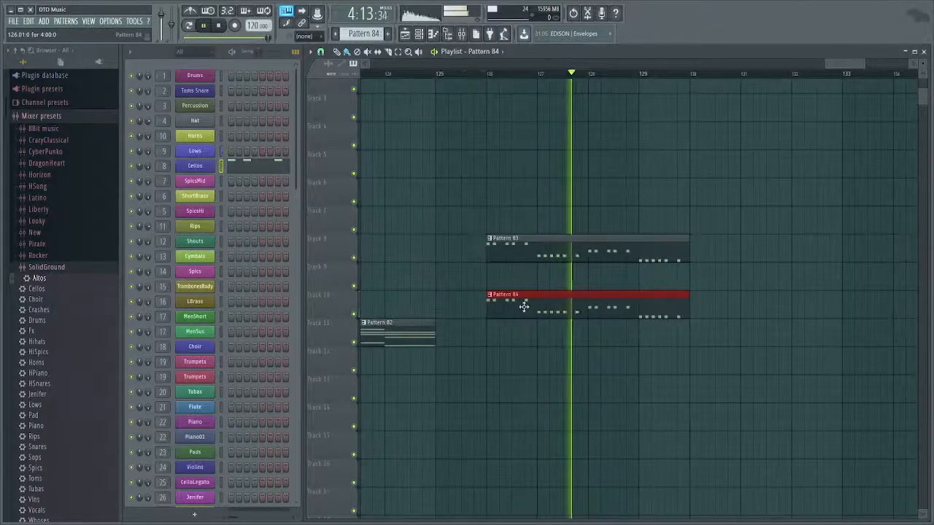
pyautogui.hotkey('ctrl', 'b')
# Slightly lower the velocity of all Cellos notes in Pattern 84 and stop playback.
pyautogui.doubleClick(523, 305)
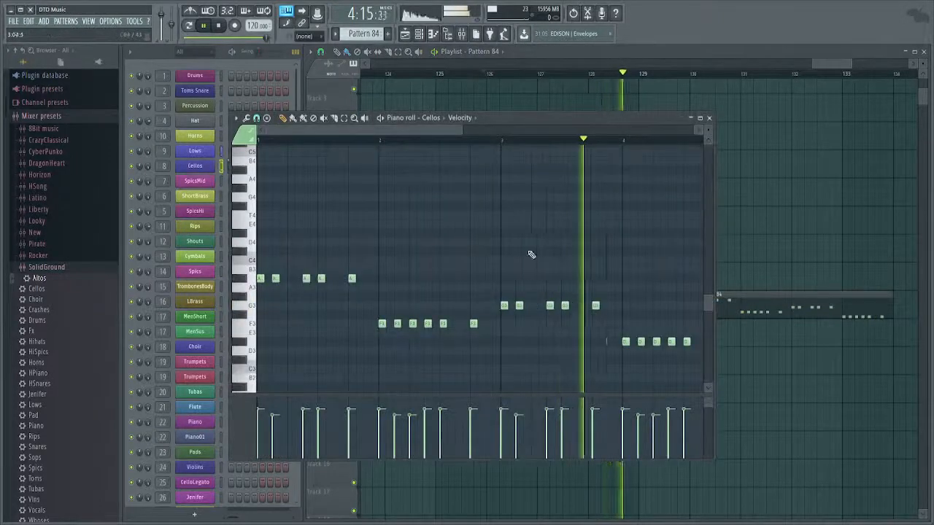
pyautogui.hotkey('ctrl', 'a')
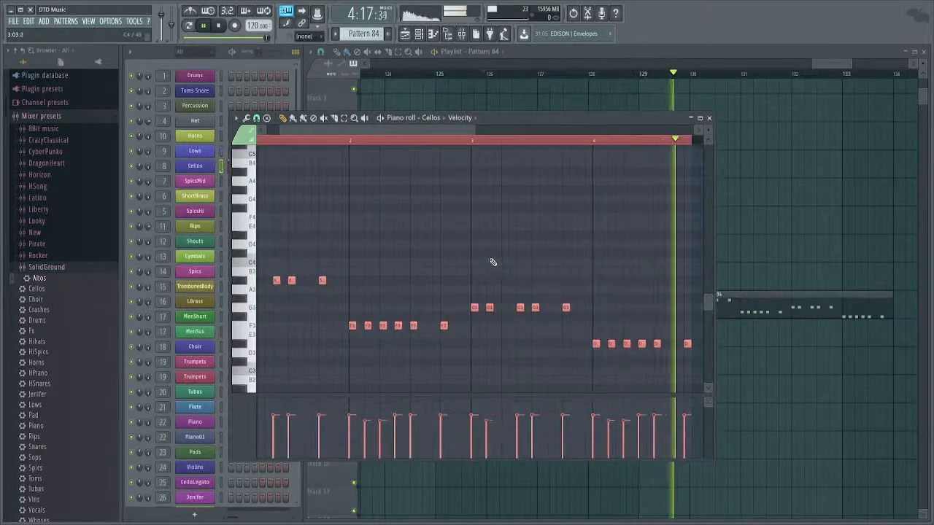
pyautogui.press('Escape')
pyautogui.press('space')
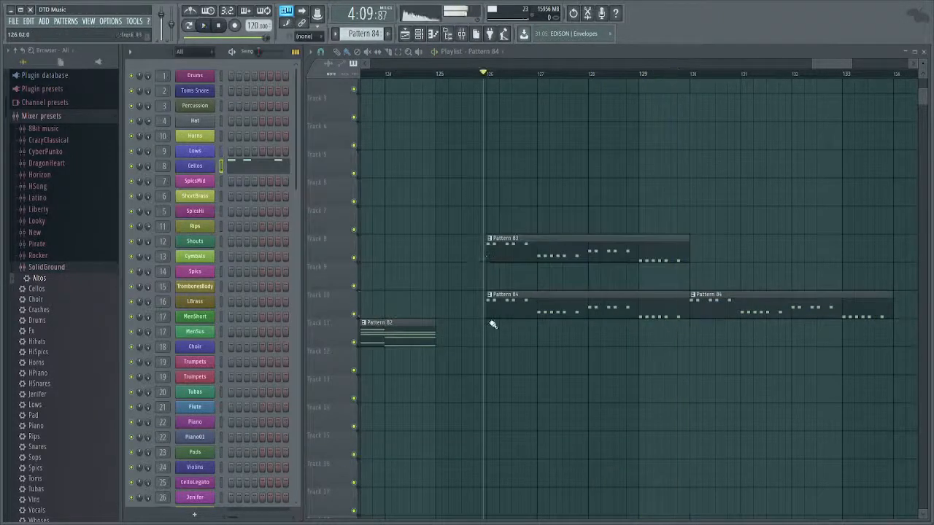
# Remove the first Pattern 84 clip to hear the Lows alone, and restore it during playback.
pyautogui.rightClick(570, 305)
pyautogui.press('space')
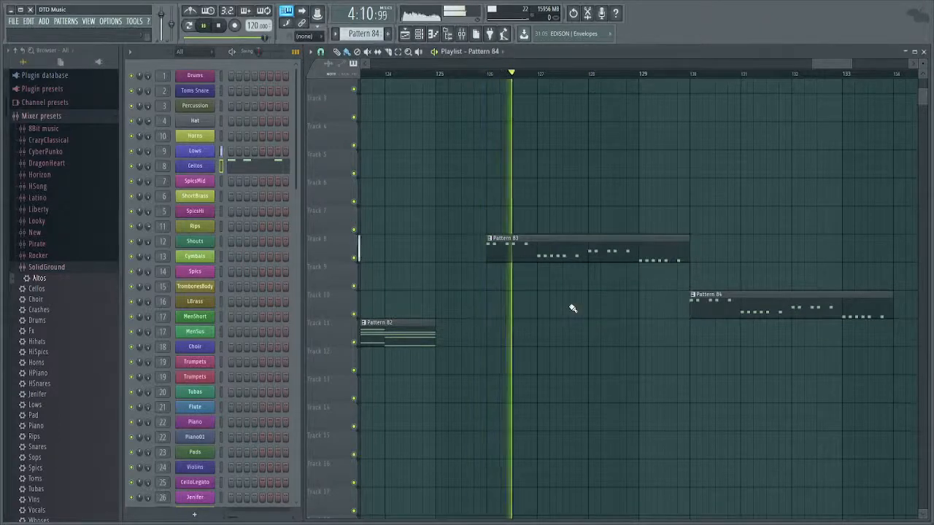
pyautogui.hotkey('ctrl', 'z')
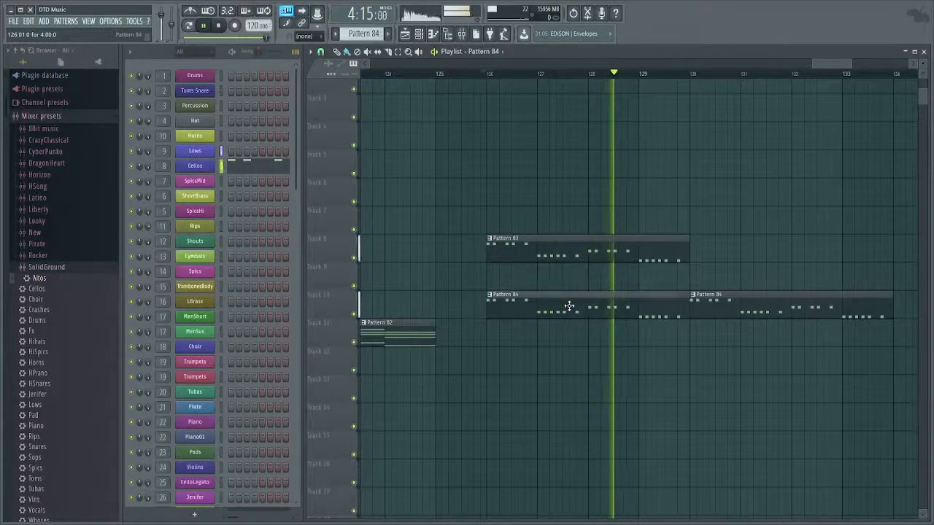
# Duplicate all Cellos notes in Pattern 84 six semitones above the originals, starting on E4.
pyautogui.doubleClick(567, 306)
pyautogui.hotkey('ctrl', 'a')
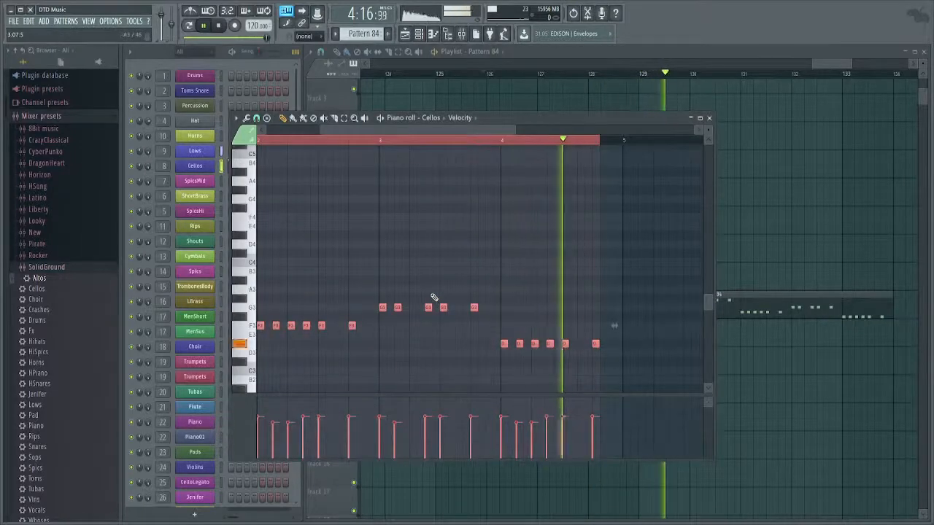
pyautogui.press('space')
pyautogui.moveTo(379, 294); pyautogui.dragTo(501, 287)
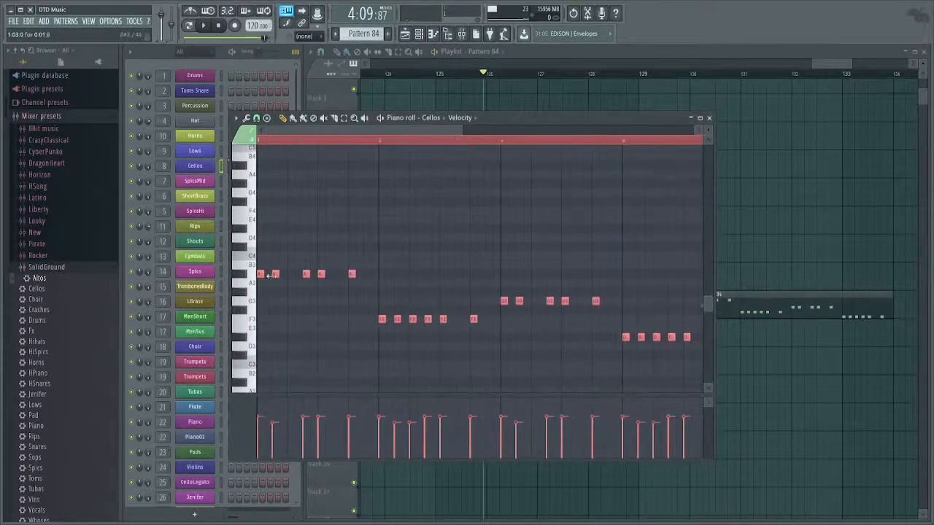
pyautogui.scroll(3, 273, 284)
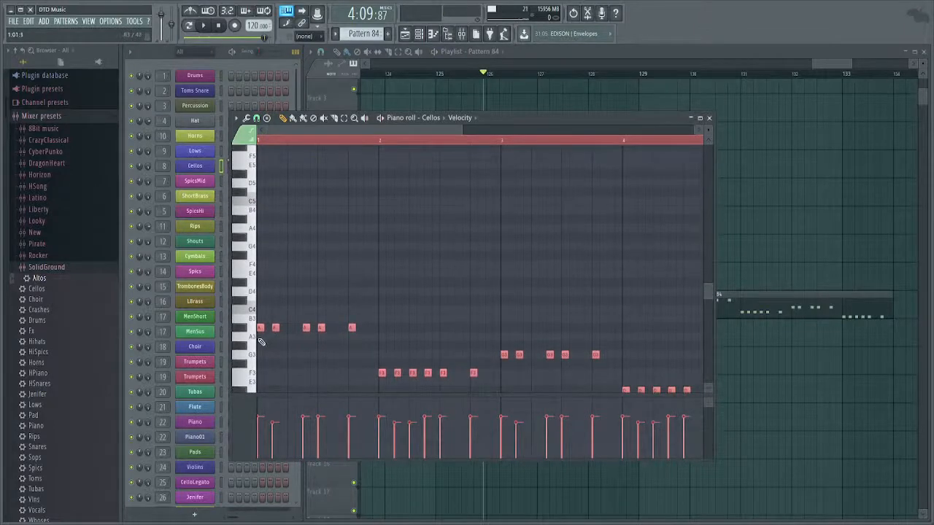
pyautogui.scroll(1, 287, 317)
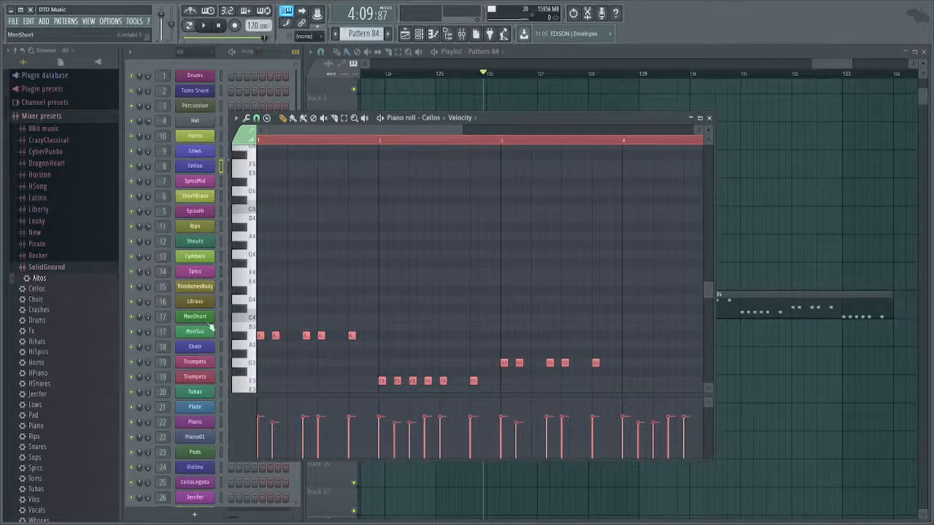
pyautogui.scroll(-1, 330, 292)
pyautogui.moveTo(259, 329); pyautogui.dragTo(253, 275)
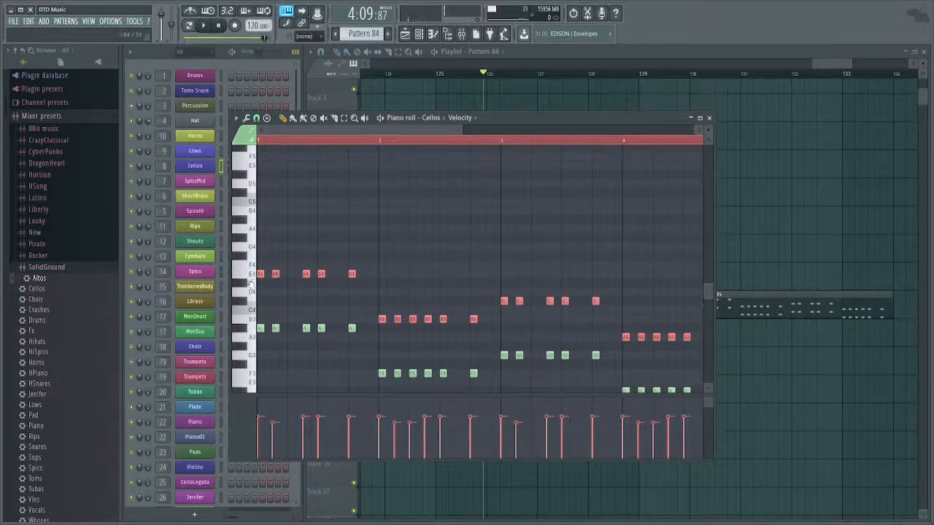
# Raise the duplicated Cellos notes one semitone to F4, C4, D4 and A#3, checking the doubled part by playback.
pyautogui.press('space')
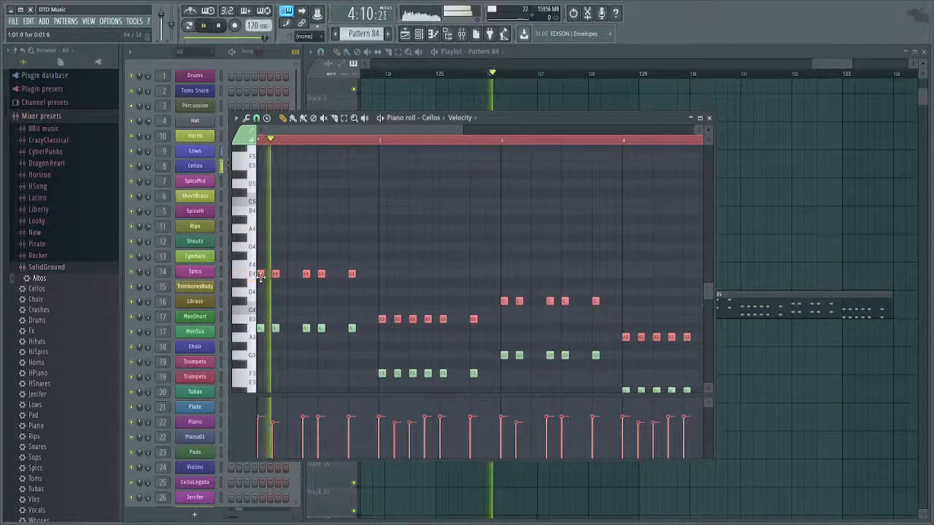
pyautogui.press('space')
pyautogui.moveTo(261, 275)
pyautogui.mouseDown()
pyautogui.moveTo(259, 261)
pyautogui.moveTo(259, 271)
pyautogui.mouseUp()
pyautogui.press('space')
pyautogui.press('space')
pyautogui.press('space')
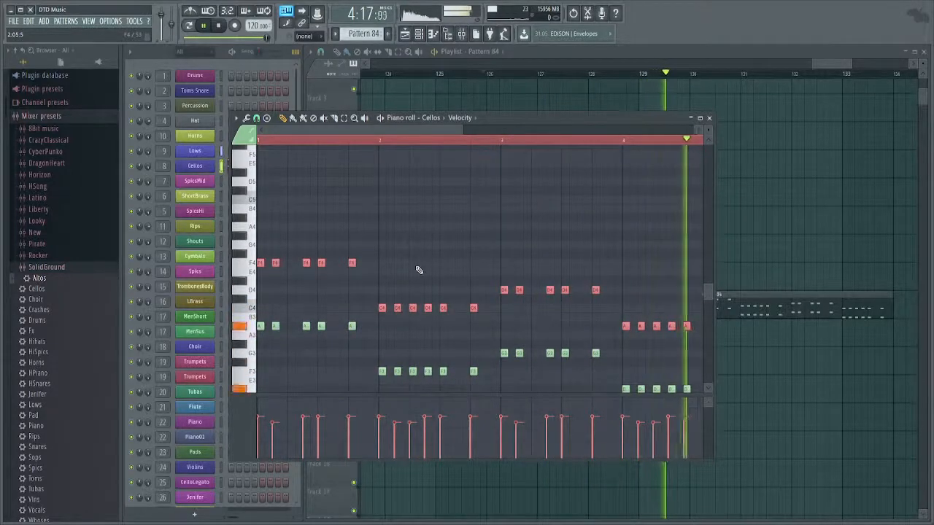
pyautogui.press('space')
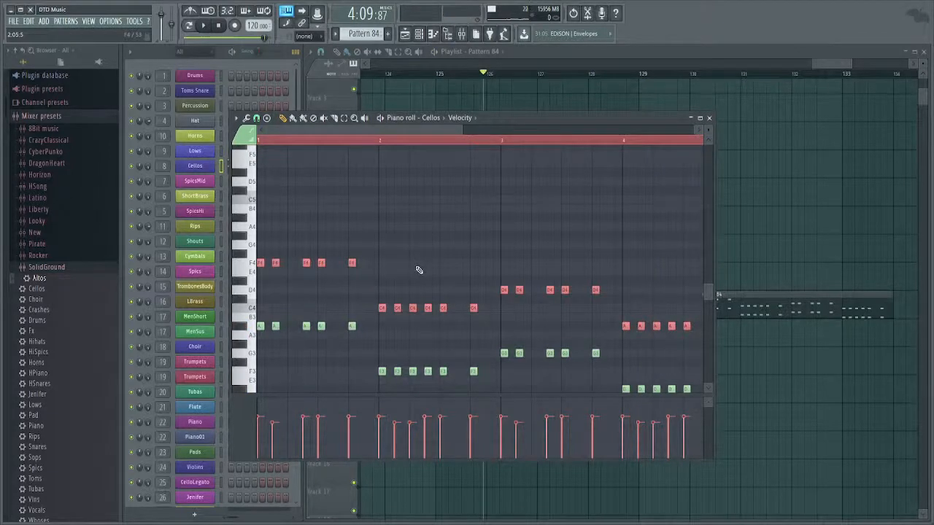
# Remove the upper Cellos notes to compare the sound in playback, restore them and close the piano roll.
pyautogui.press('Delete')
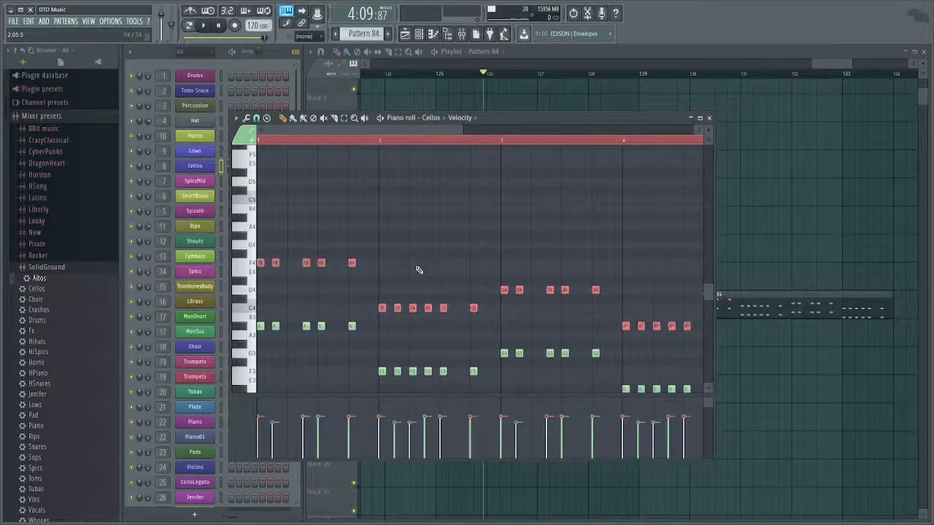
pyautogui.press('space')
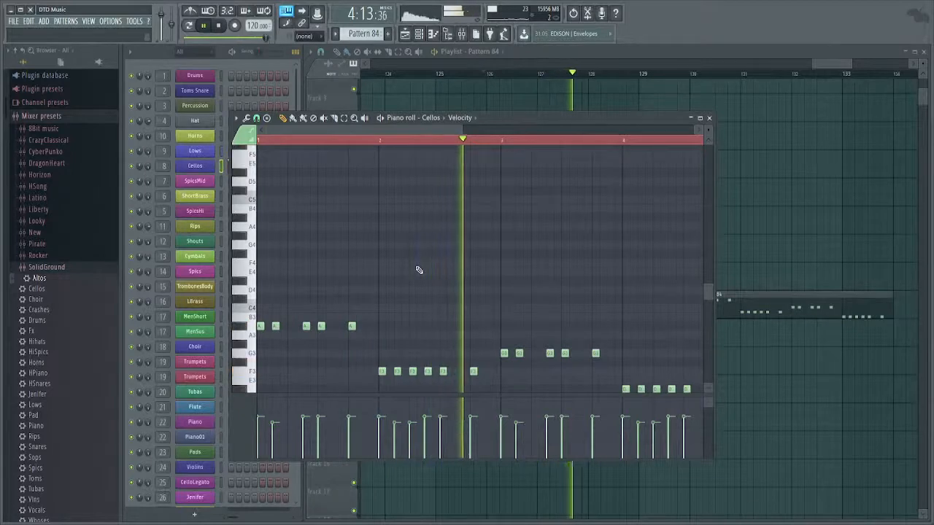
pyautogui.hotkey('ctrl', 'v')
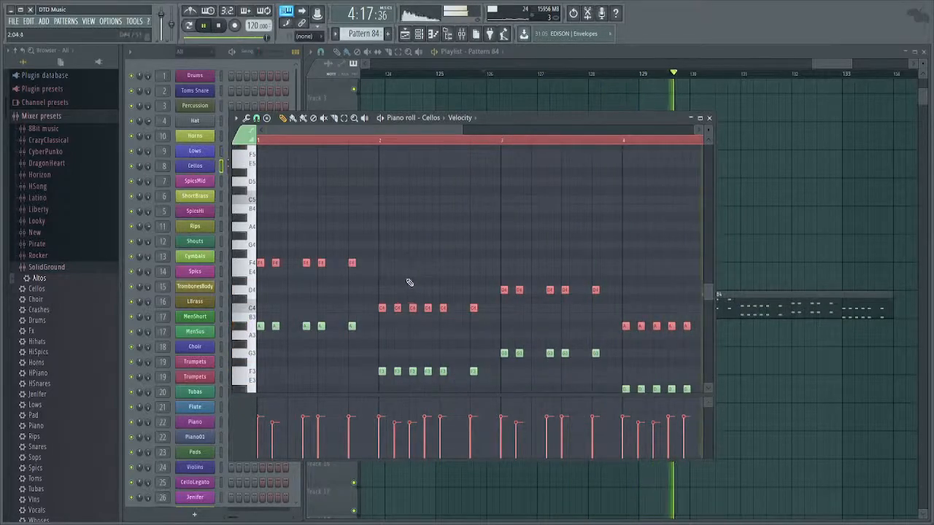
pyautogui.press('space')
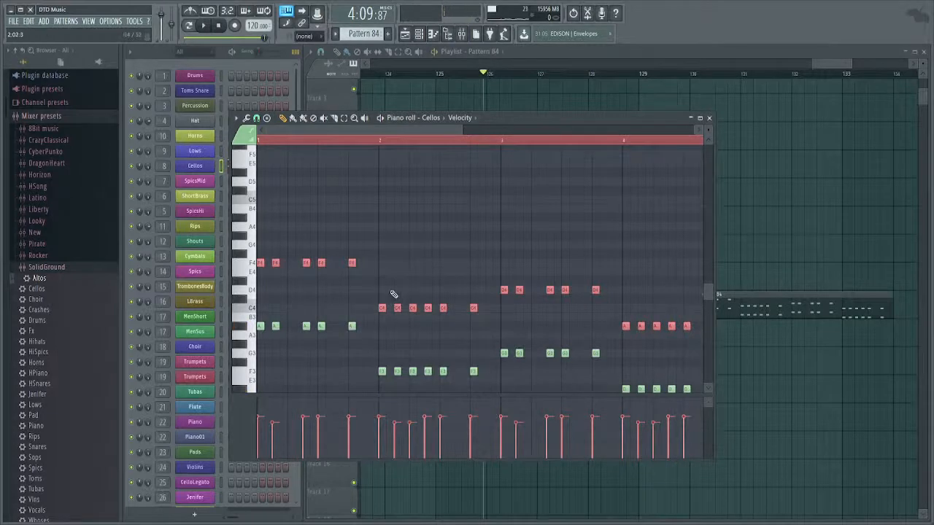
pyautogui.press('F7')
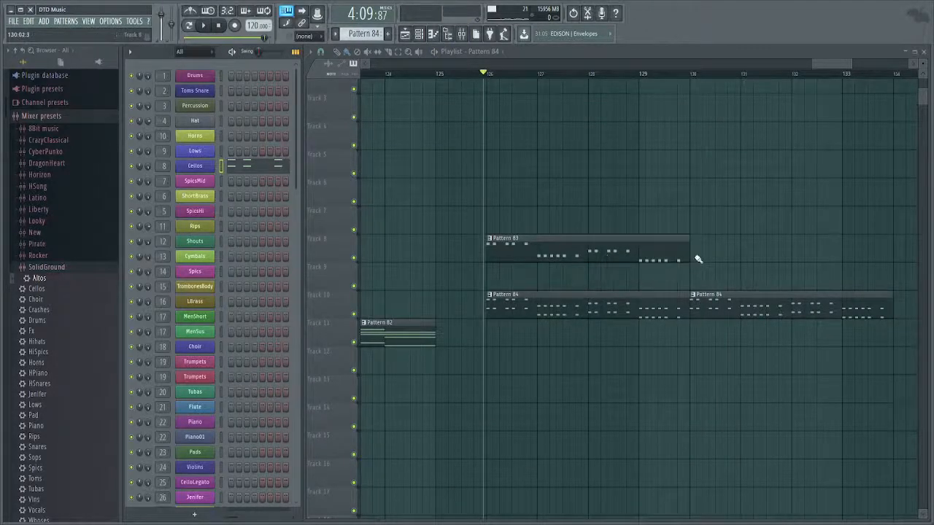
# Duplicate the Pattern 83 clip directly after the original so it matches the length of the two Pattern 84 clips.
pyautogui.moveTo(698, 259); pyautogui.dragTo(518, 250)
pyautogui.hotkey('ctrl', 'b')
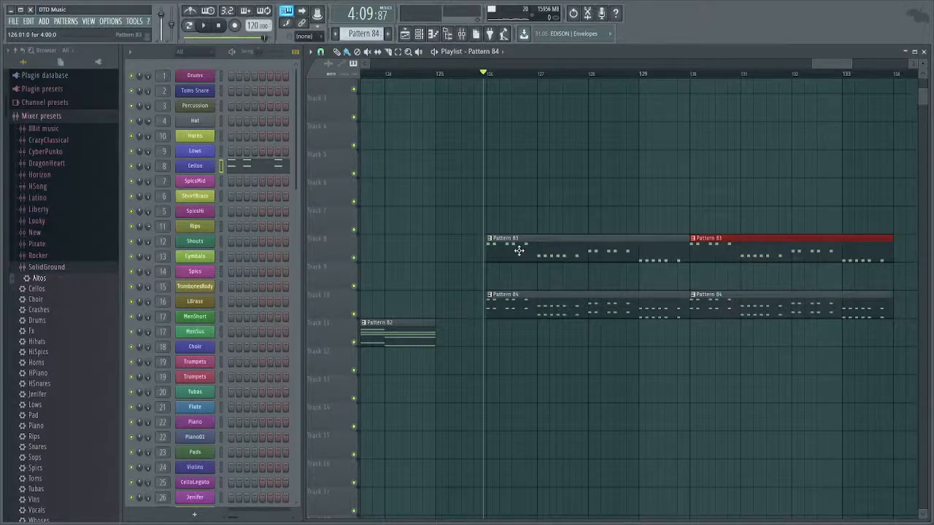
pyautogui.scroll(2, 518, 305)
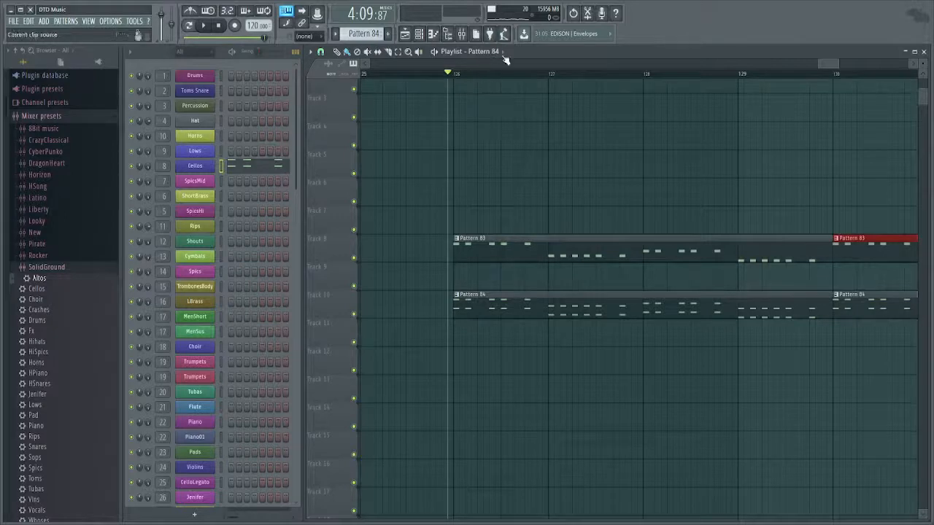
# Create the new Pattern 85 and view the empty SpicsMid piano roll in it.
pyautogui.press('F4')
pyautogui.press('Return')
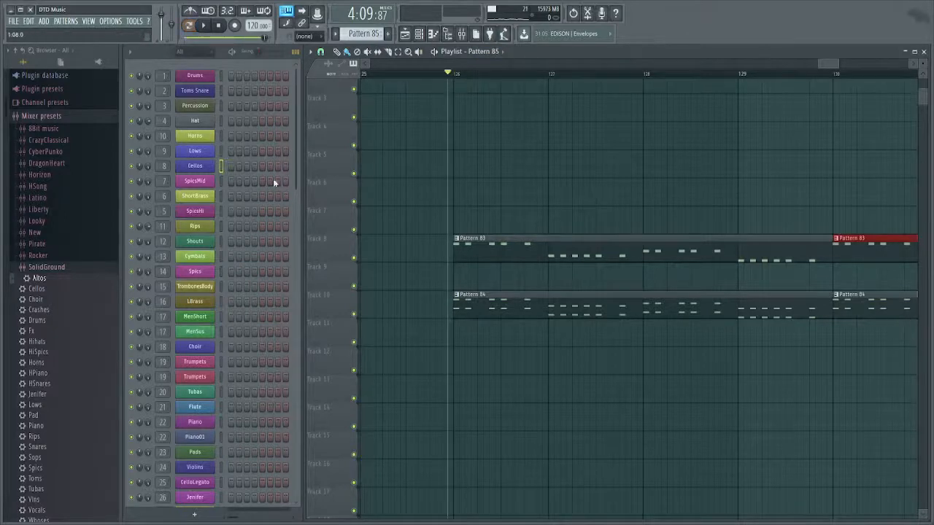
pyautogui.click(220, 181)
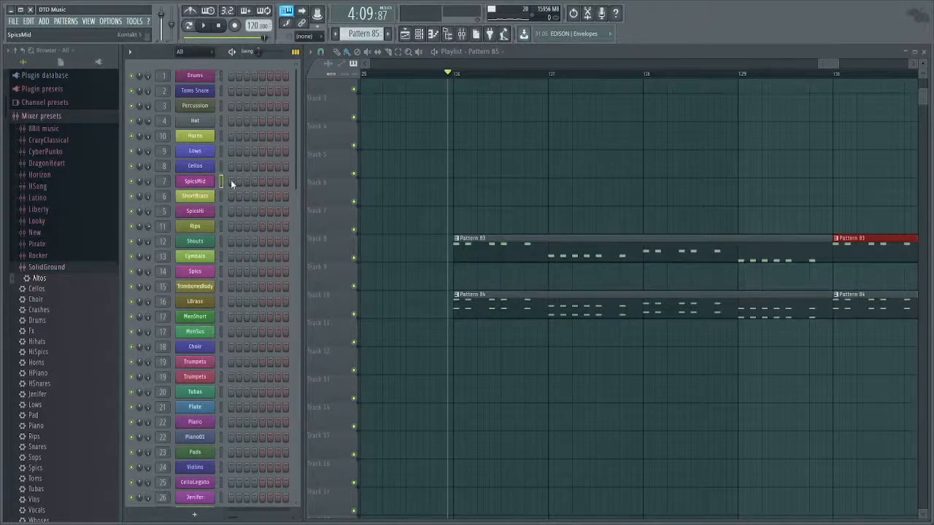
pyautogui.press('F7')
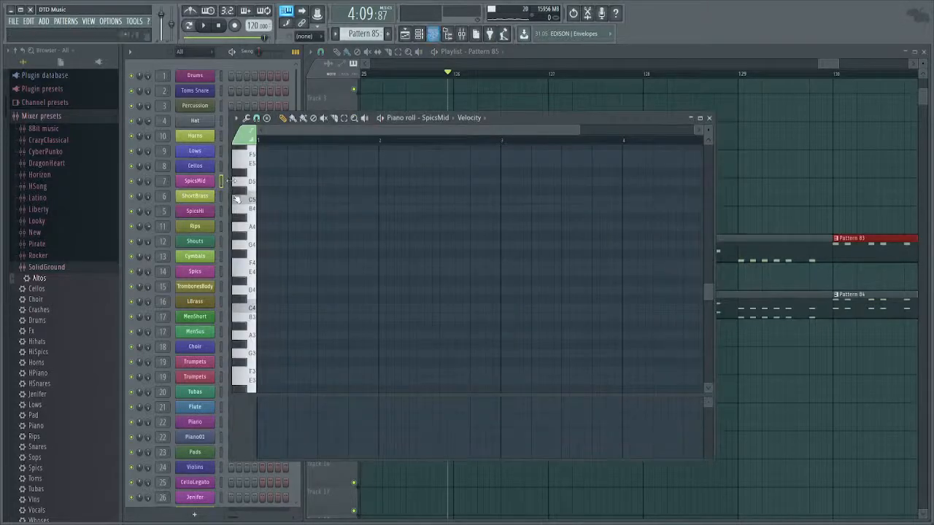
pyautogui.click(255, 280)
pyautogui.press('F7')
# Examine the OPiano chord notes of Pattern 82 as a reference for the new part, and close the piano roll.
pyautogui.moveTo(537, 427); pyautogui.dragTo(524, 351)
pyautogui.scroll(-2, 523, 351)
pyautogui.doubleClick(405, 205)
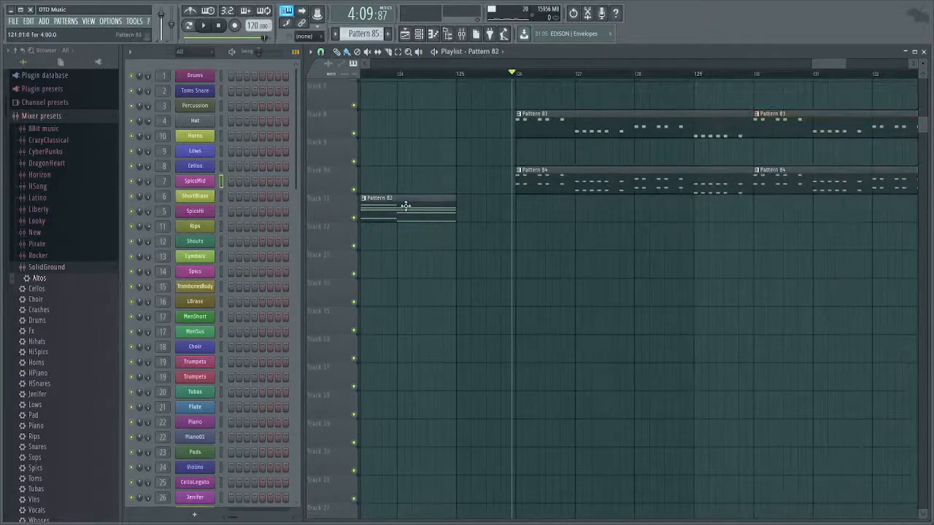
pyautogui.moveTo(399, 239); pyautogui.dragTo(849, 275)
pyautogui.moveTo(309, 230); pyautogui.dragTo(311, 266)
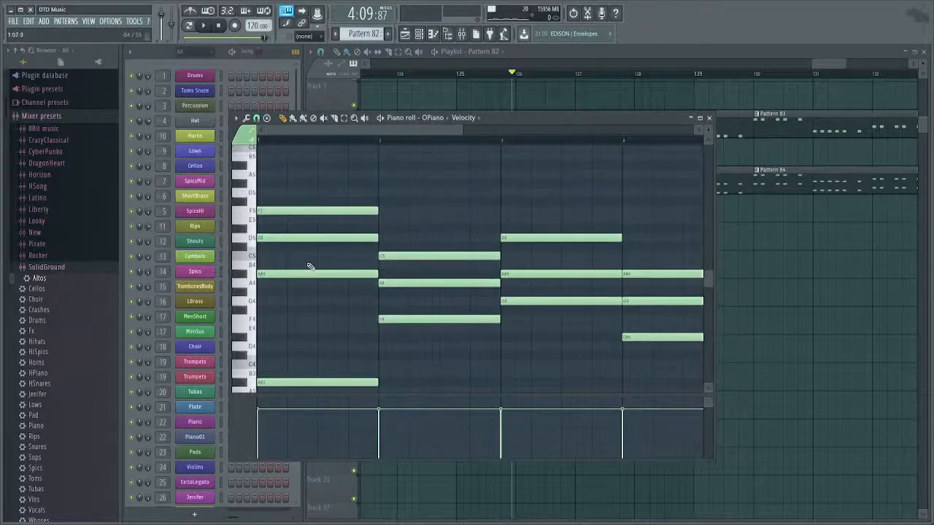
pyautogui.click(231, 274)
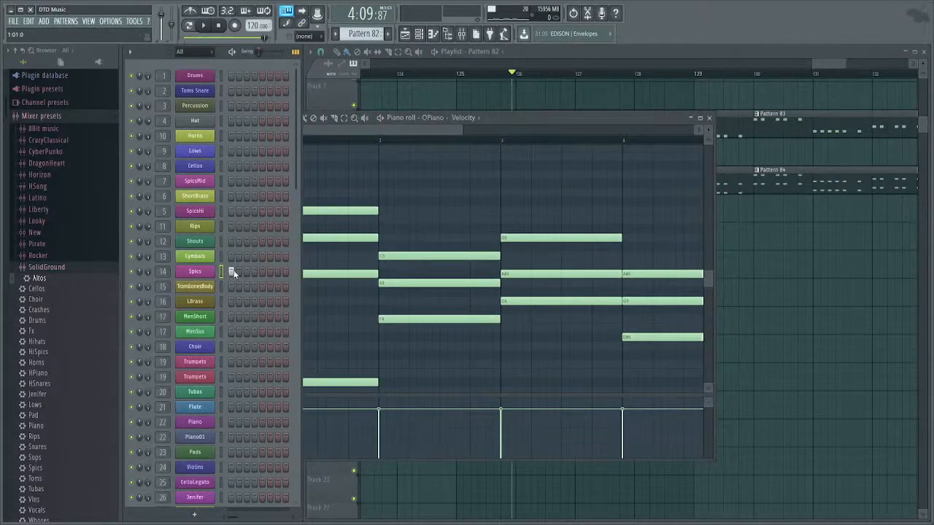
pyautogui.click(394, 272)
pyautogui.scroll(2, 327, 267)
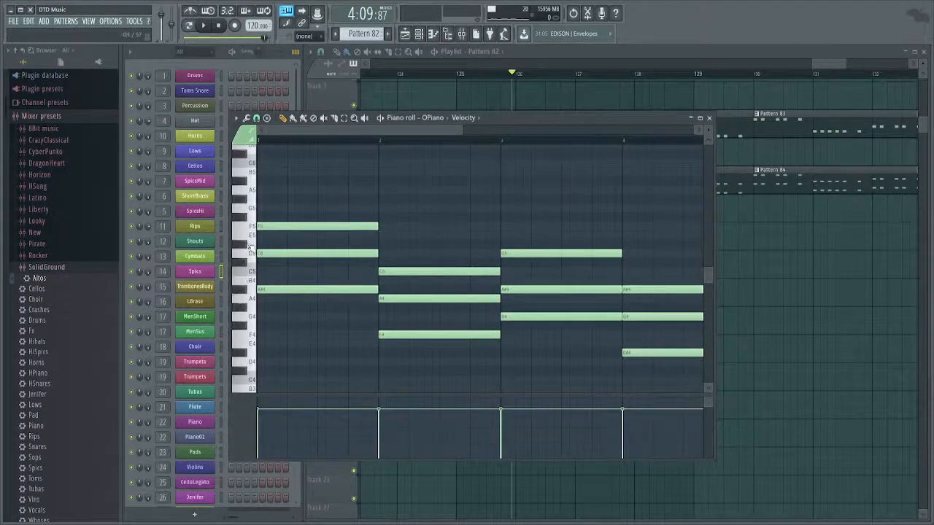
pyautogui.press('F7')
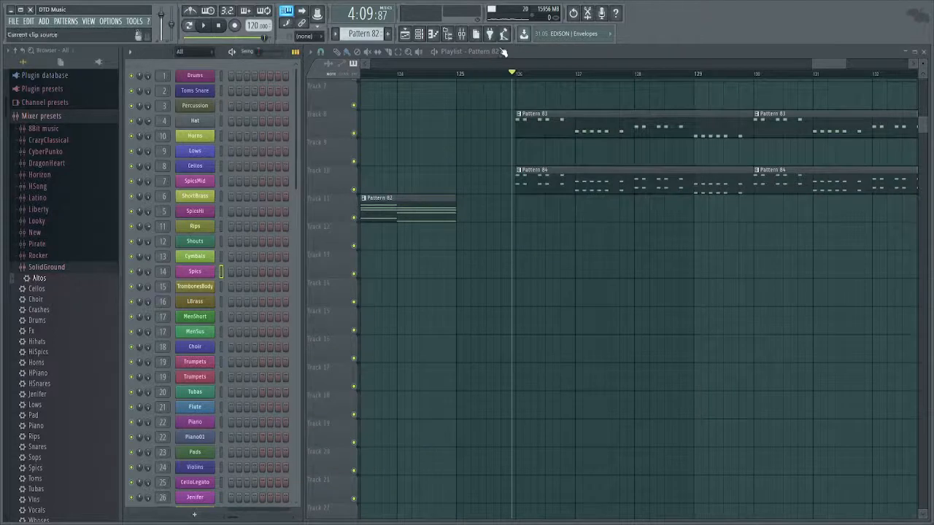
# Return to Pattern 85 and place an A#4 note at the start of bar 1 in the SpicsMid piano roll.
pyautogui.click(497, 52)
pyautogui.press('F4')
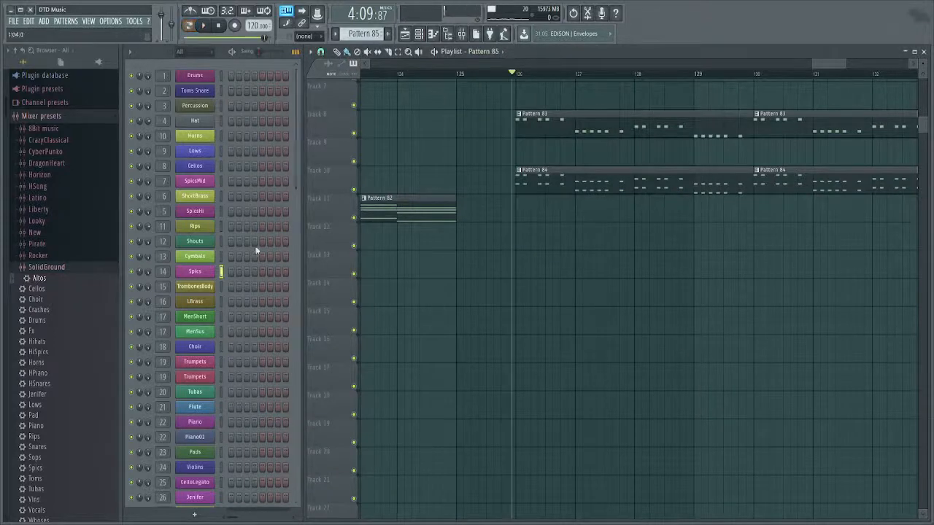
pyautogui.click(222, 181)
pyautogui.press('F7')
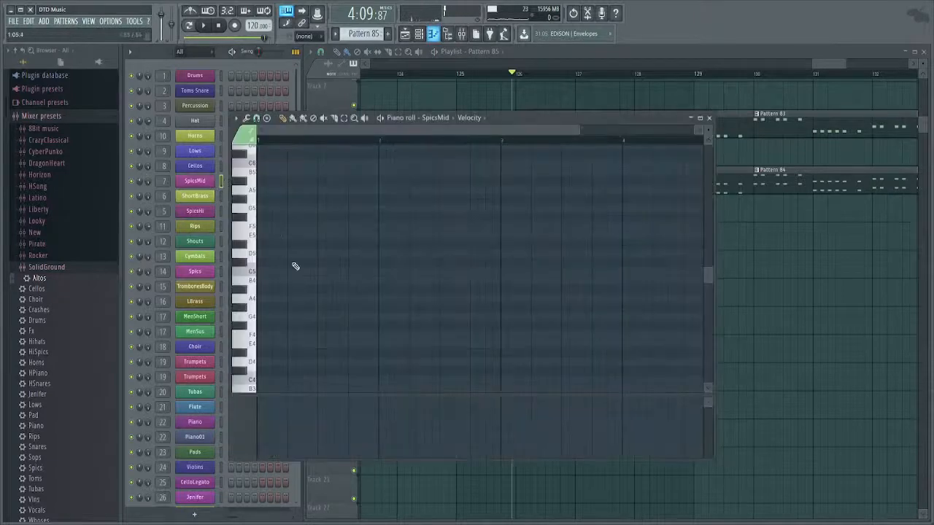
pyautogui.click(257, 291)
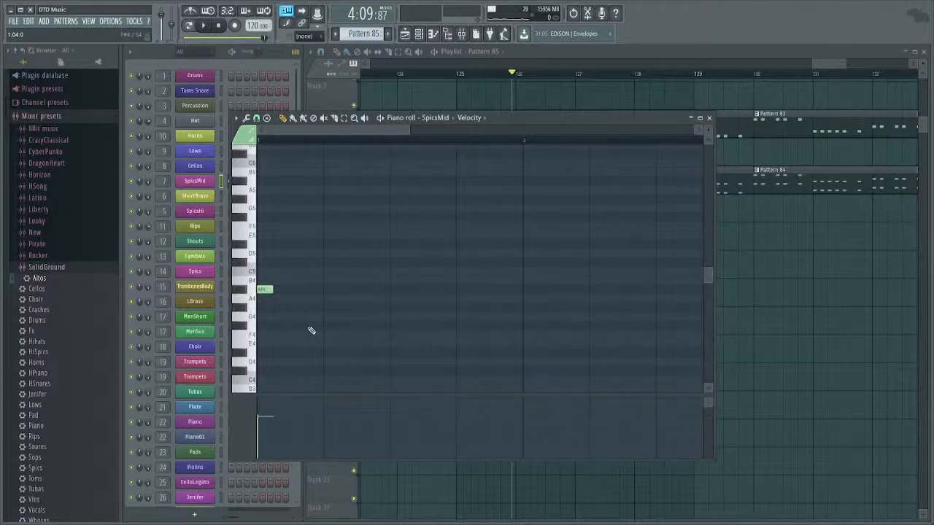
# Add a D5 and an F5 note to SpicsMid after the A#4, spaced evenly to outline the rising chord.
pyautogui.scroll(-2, 311, 331)
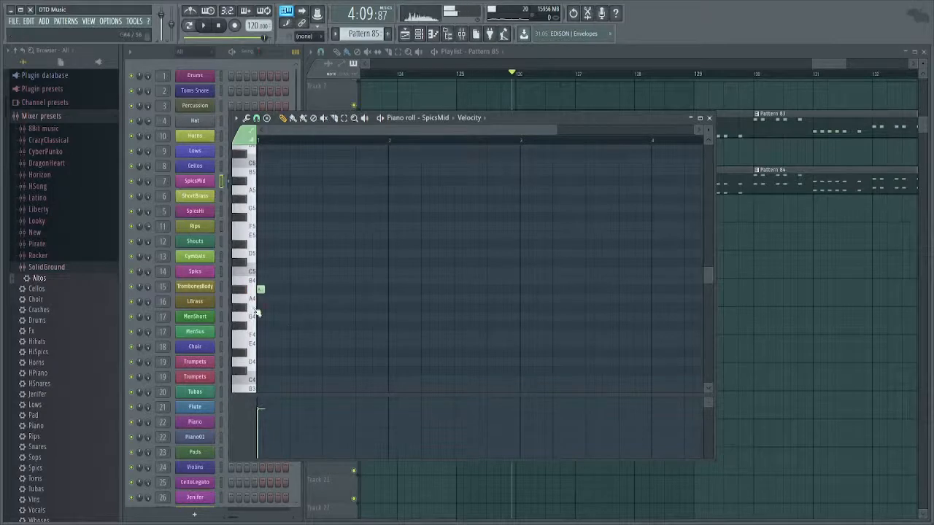
pyautogui.scroll(2, 281, 309)
pyautogui.scroll(2, 277, 308)
pyautogui.scroll(3, 284, 309)
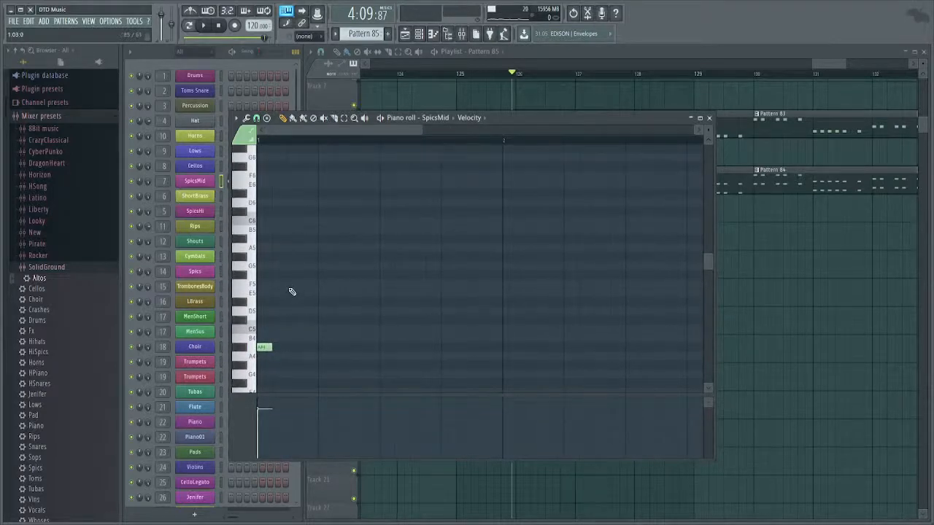
pyautogui.click(245, 348)
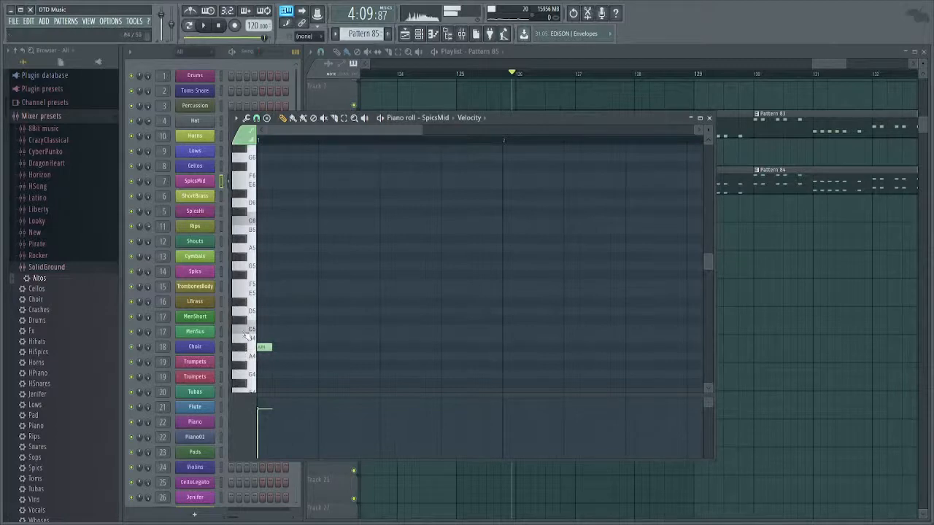
pyautogui.click(246, 321)
pyautogui.click(294, 311)
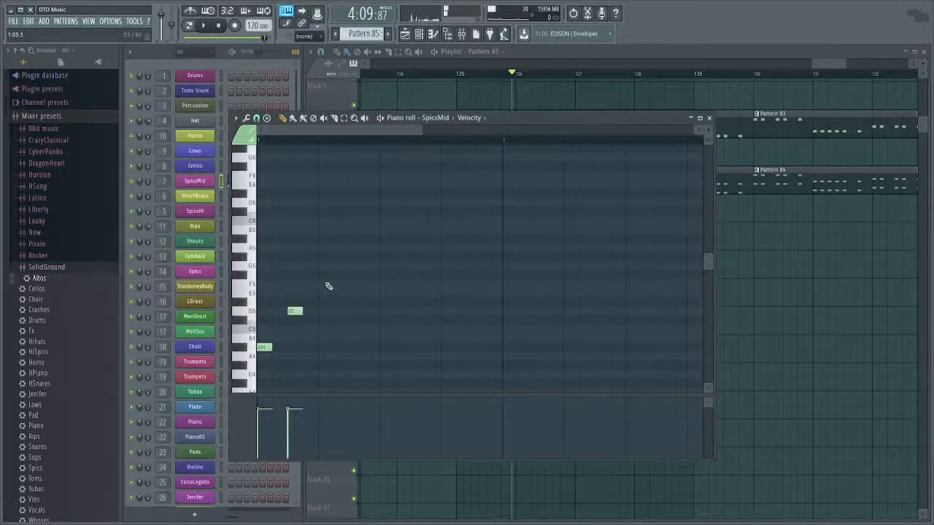
pyautogui.click(325, 283)
# Audition the three SpicsMid notes by playing only Pattern 85.
pyautogui.hotkey('ctrl', 'a')
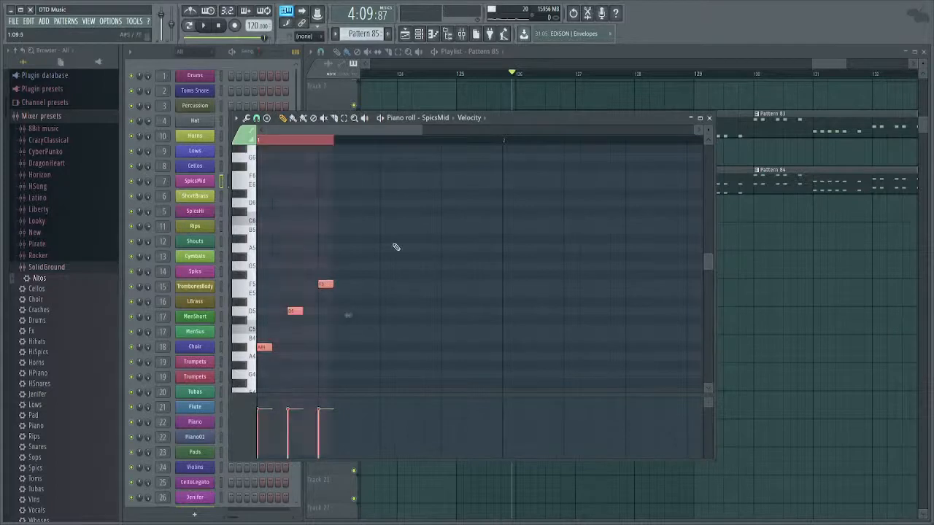
pyautogui.click(148, 183)
pyautogui.click(439, 249)
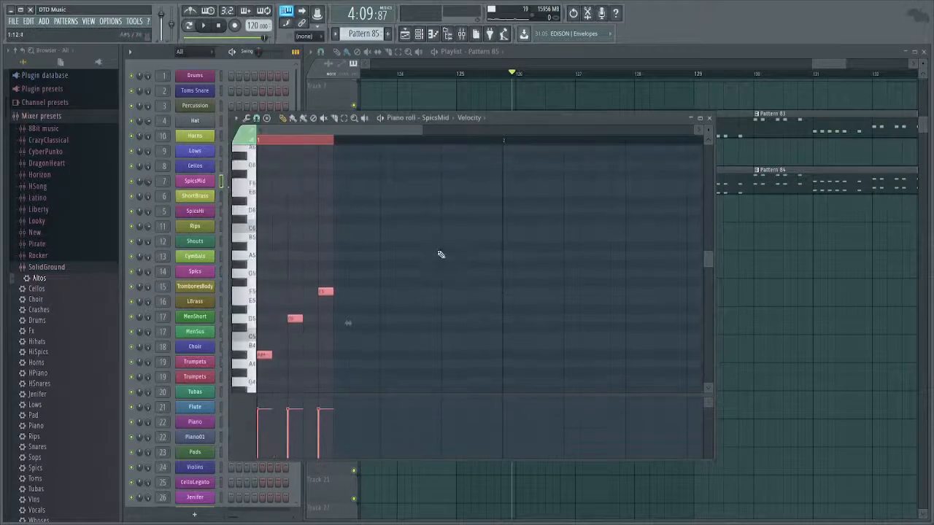
pyautogui.click(262, 139)
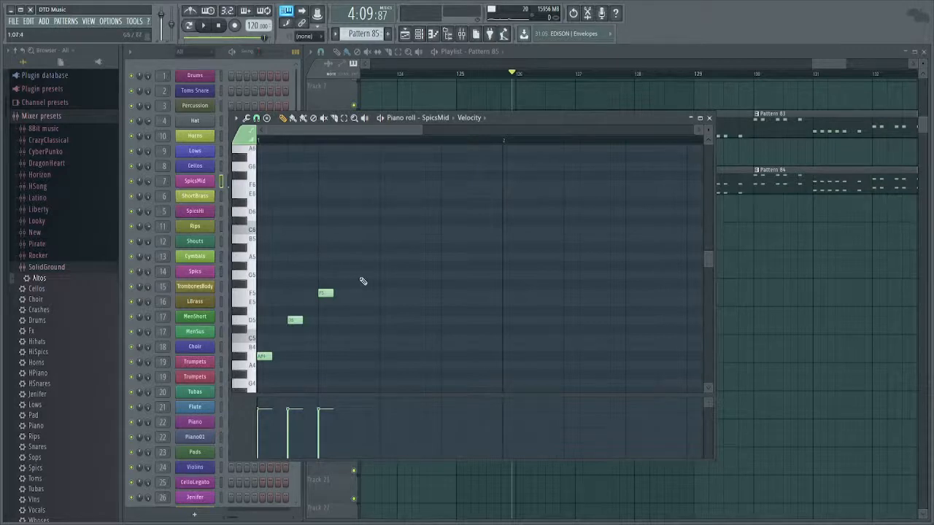
pyautogui.press('space')
pyautogui.press('space')
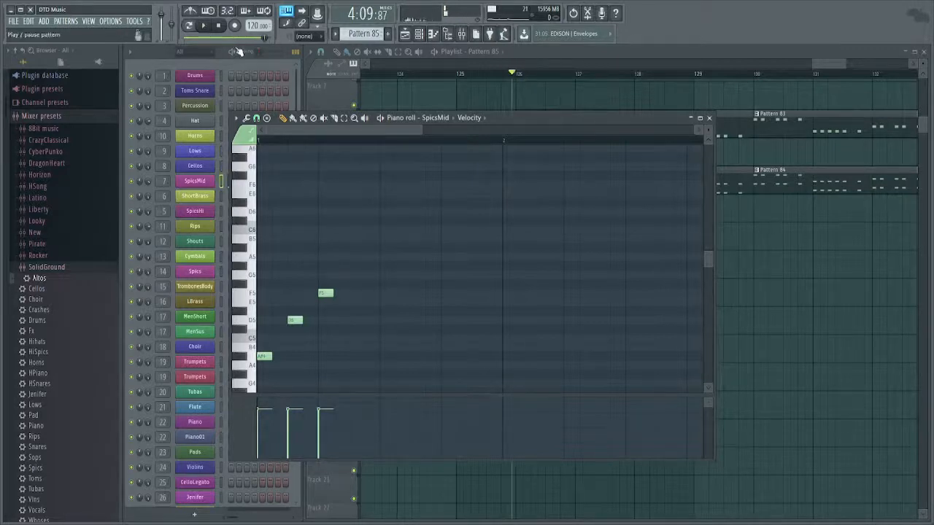
pyautogui.click(234, 52)
pyautogui.middleClick(411, 250)
pyautogui.scroll(-1, 410, 244)
pyautogui.press('space')
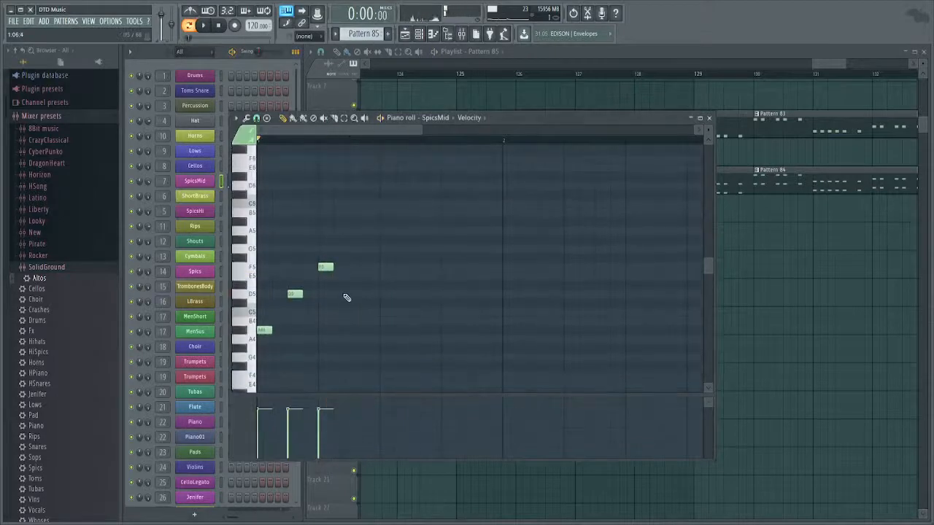
# Complete bar 1 of SpicsMid with evenly spaced D5, A#4, D5, F5 and D5 notes.
pyautogui.click(351, 293)
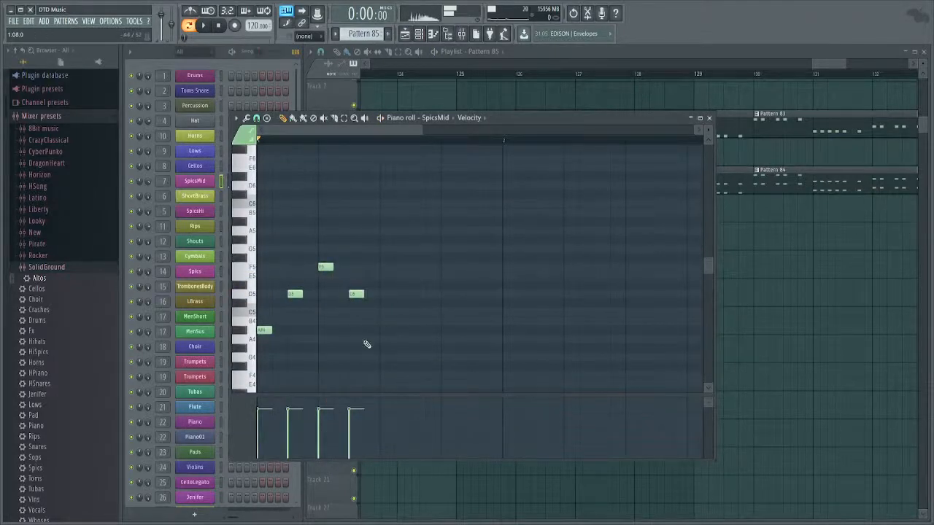
pyautogui.click(383, 340)
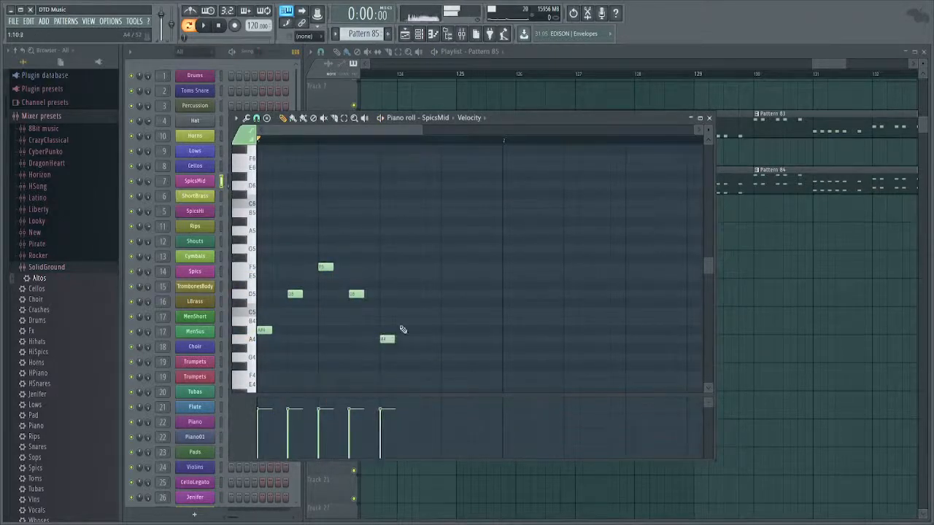
pyautogui.rightClick(389, 342)
pyautogui.click(385, 330)
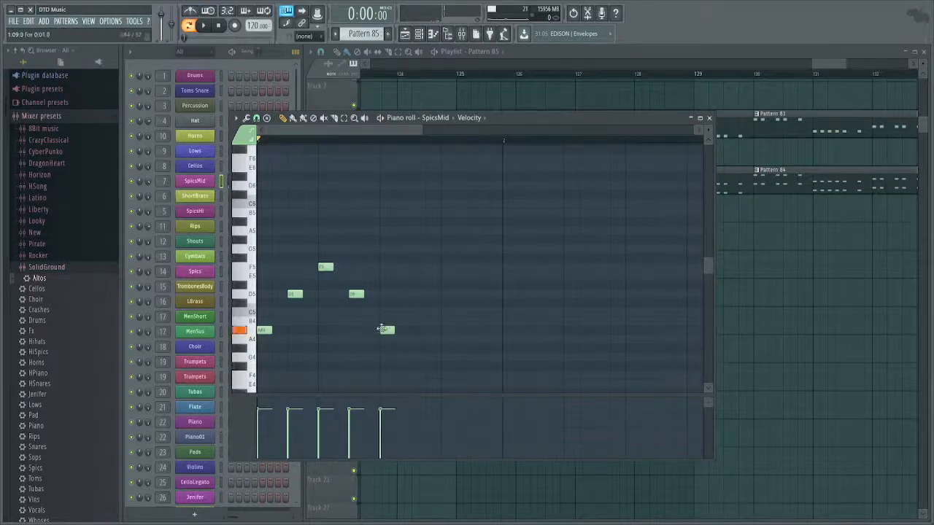
pyautogui.click(416, 294)
pyautogui.click(446, 267)
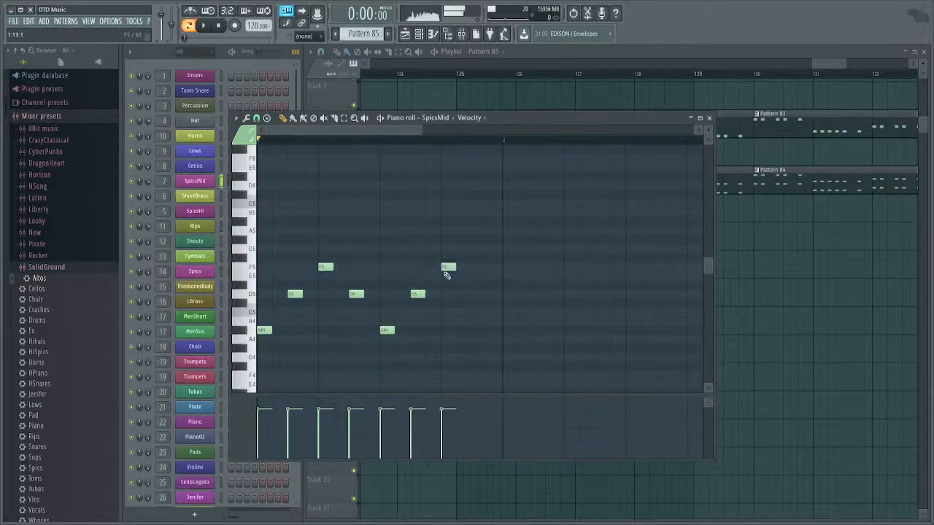
pyautogui.click(476, 285)
pyautogui.click(472, 293)
pyautogui.rightClick(476, 286)
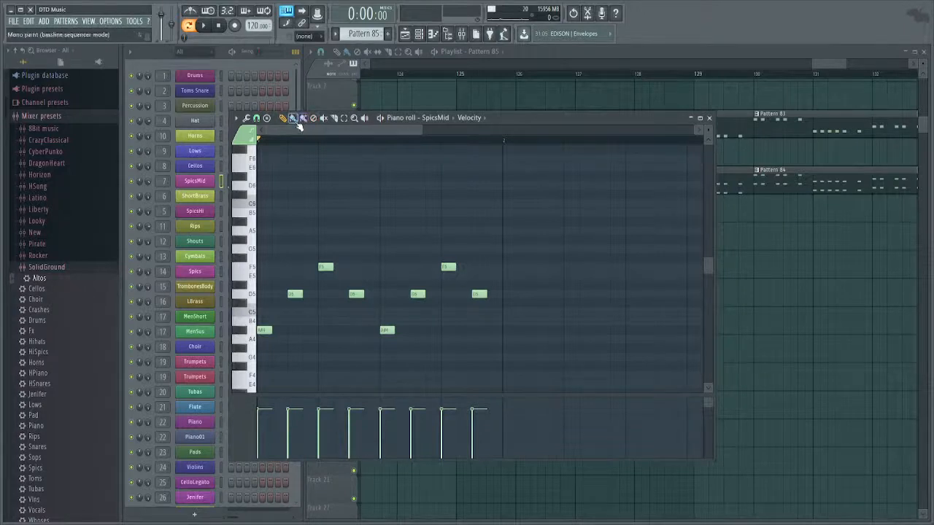
# Try painting a continuous run of repeated E5 and F5 notes across bar 2 of SpicsMid, and delete the run.
pyautogui.hscroll(3, 540, 267)
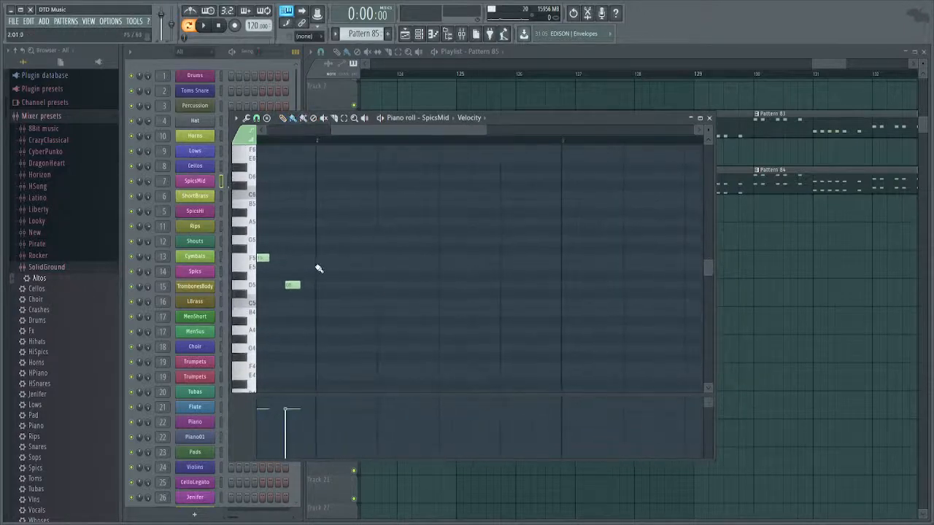
pyautogui.moveTo(316, 268); pyautogui.dragTo(569, 267)
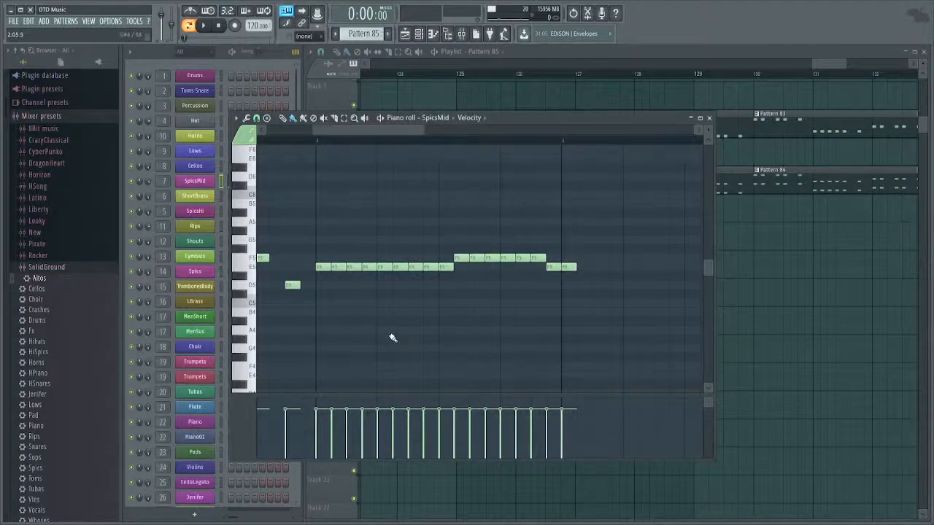
pyautogui.scroll(-2, 569, 248)
pyautogui.moveTo(622, 218)
pyautogui.mouseDown()
pyautogui.moveTo(509, 259)
pyautogui.moveTo(399, 279)
pyautogui.moveTo(431, 307)
pyautogui.mouseUp()
pyautogui.press('Delete')
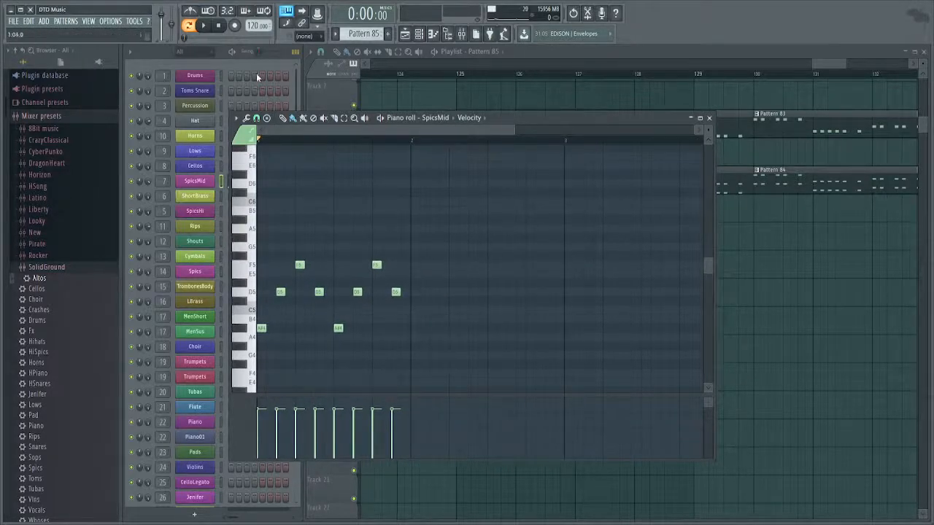
# Play back the SpicsMid pattern with its D5 and F5 notes selected, and stop playback.
pyautogui.click(235, 56)
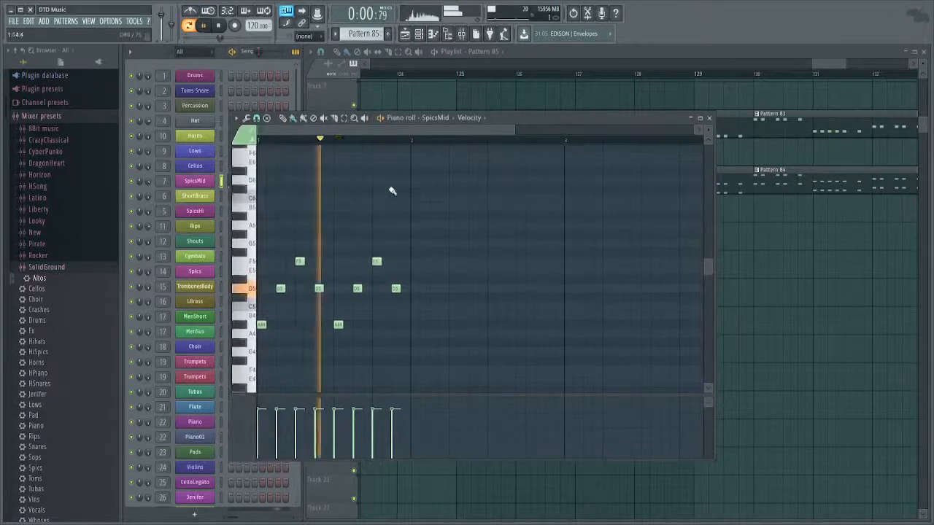
pyautogui.moveTo(402, 263); pyautogui.dragTo(257, 313)
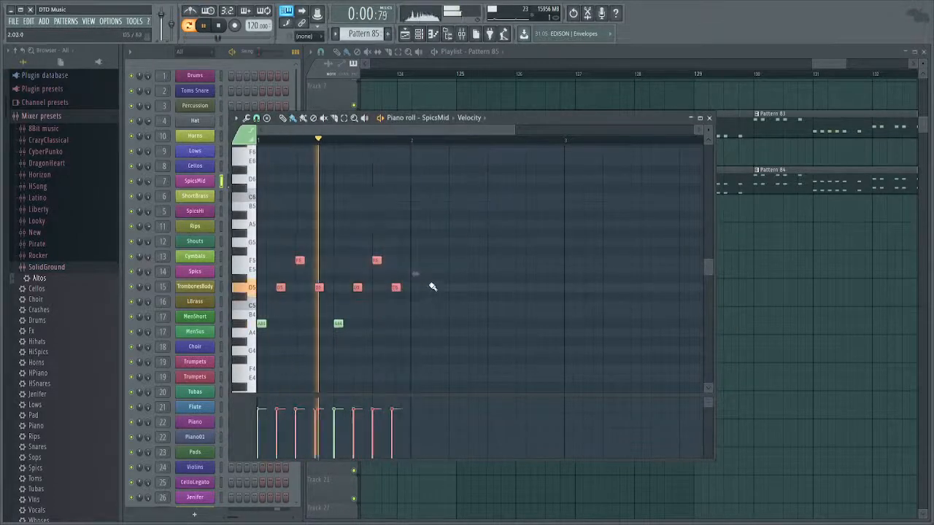
pyautogui.press('space')
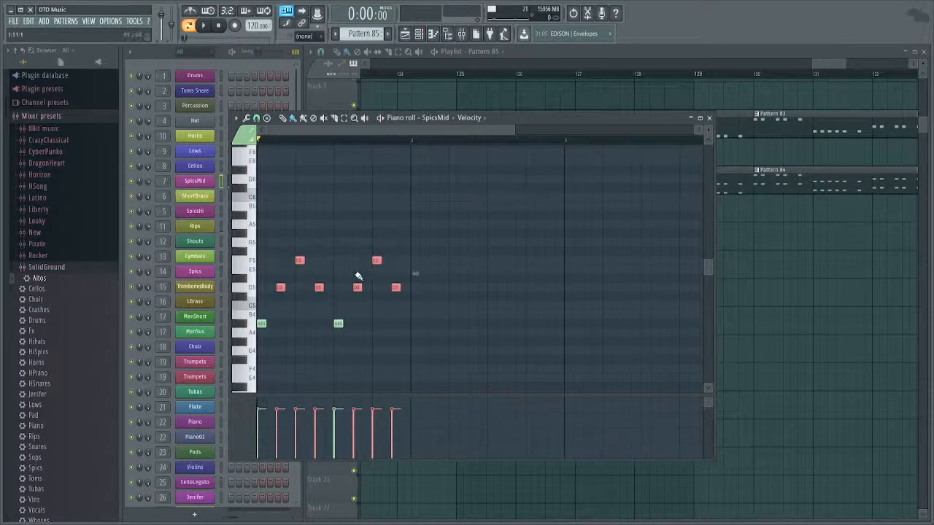
# Lower the velocity of all SpicsMid notes, reduce the second to fourth notes further, and check the result by playback.
pyautogui.hotkey('ctrl', 'a')
pyautogui.press('space')
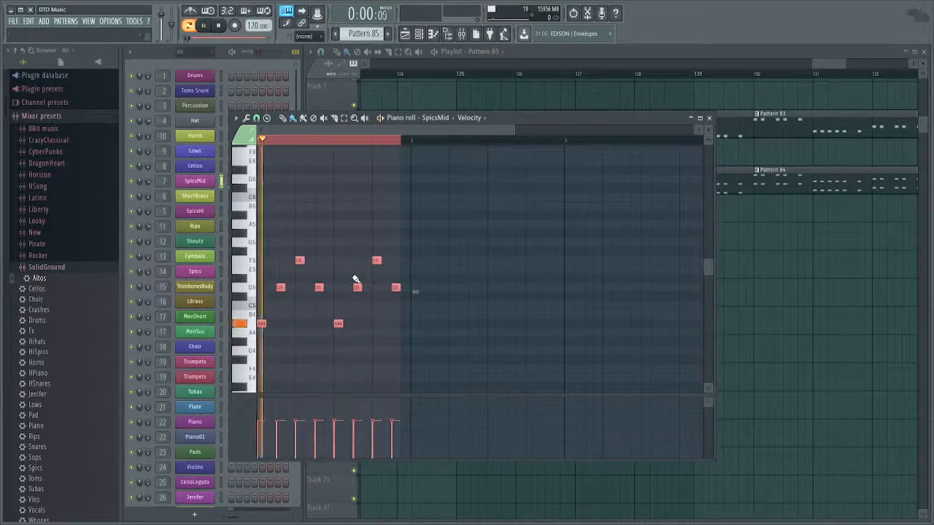
pyautogui.moveTo(267, 435); pyautogui.dragTo(320, 439)
pyautogui.press('space')
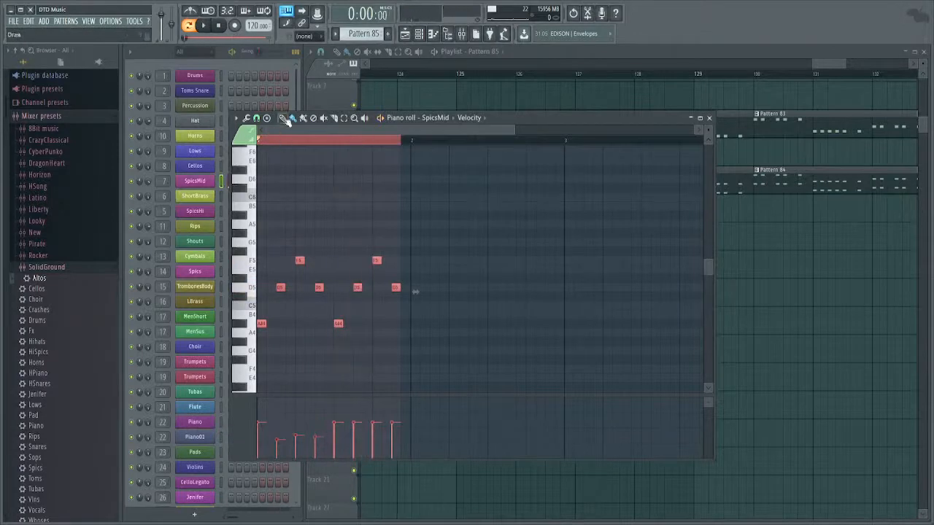
# Lower the velocity of the last four SpicsMid notes in bar 1 while playing the pattern, and close the piano roll.
pyautogui.scroll(-2, 302, 223)
pyautogui.press('space')
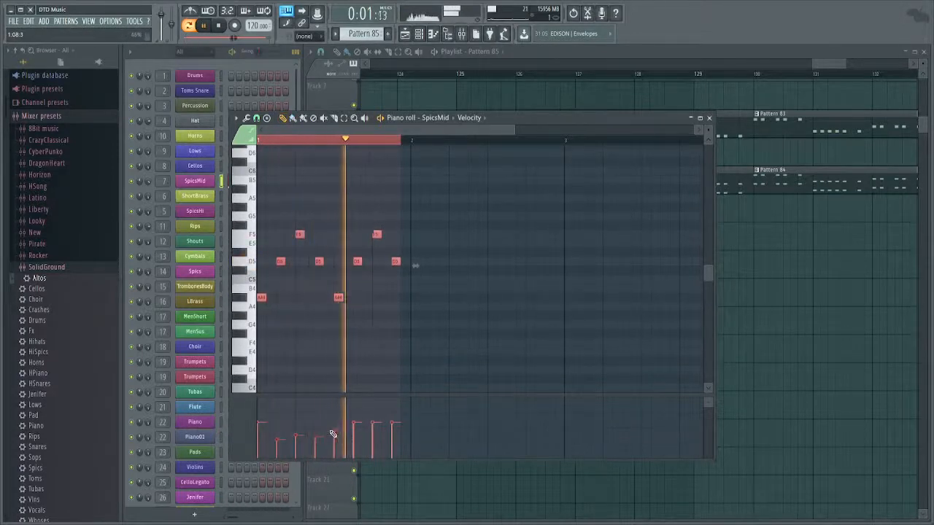
pyautogui.moveTo(333, 434); pyautogui.dragTo(388, 435)
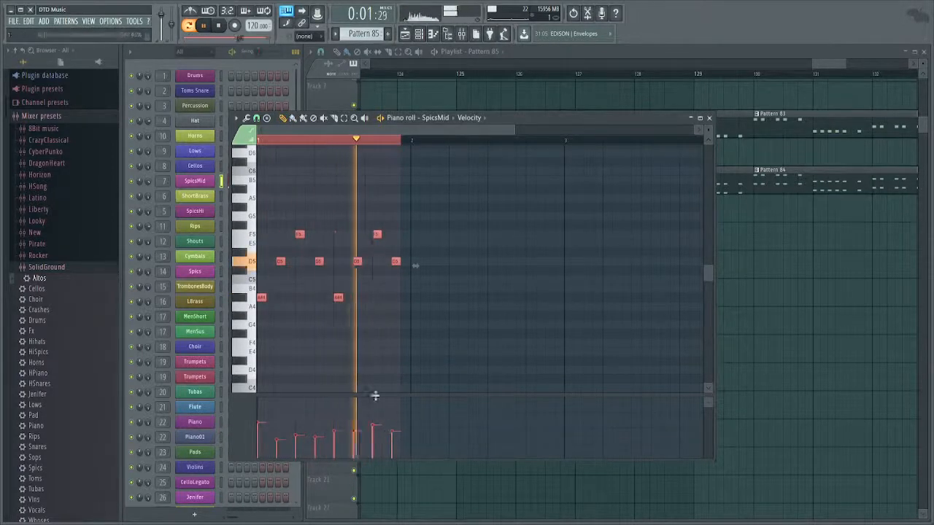
pyautogui.press('space')
pyautogui.press('F7')
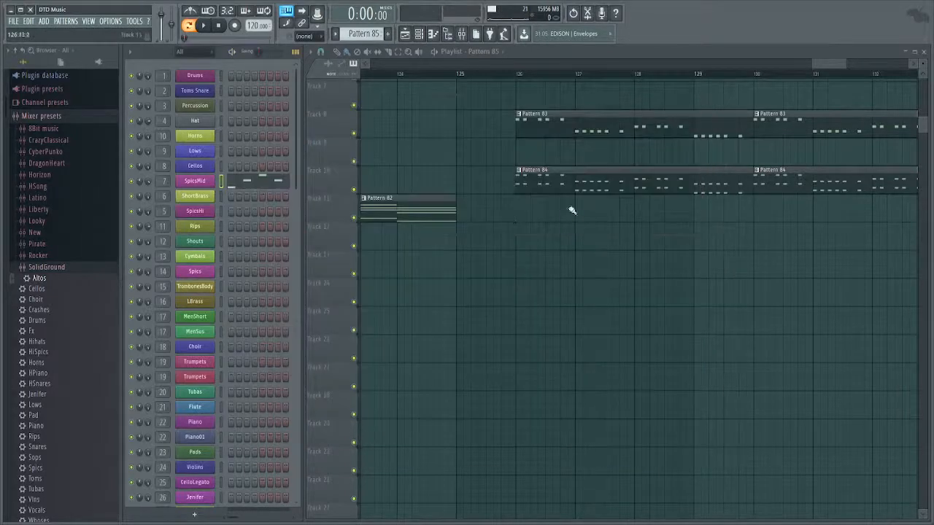
# Place a Pattern 85 clip at bar 126 in the playlist, directly below Pattern 84.
pyautogui.doubleClick(519, 212)
pyautogui.press('F7')
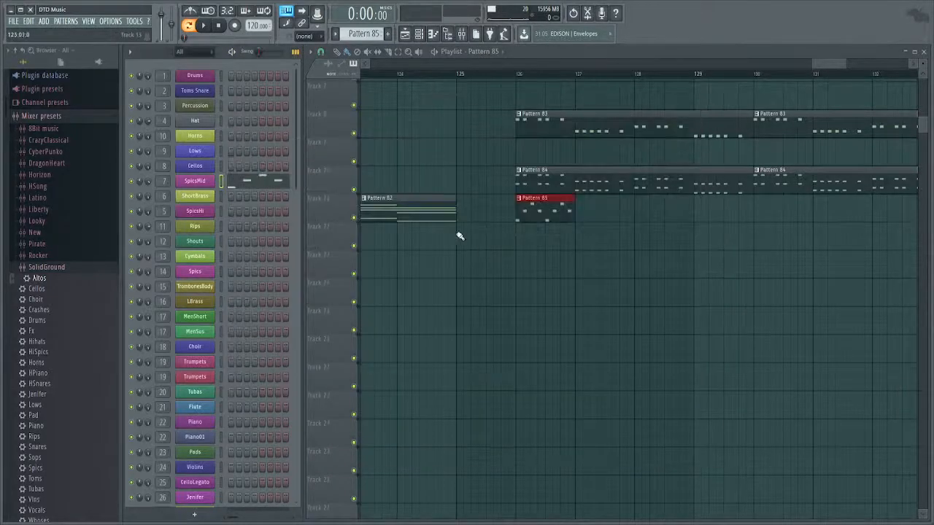
pyautogui.click(371, 192)
pyautogui.rightClick(375, 178)
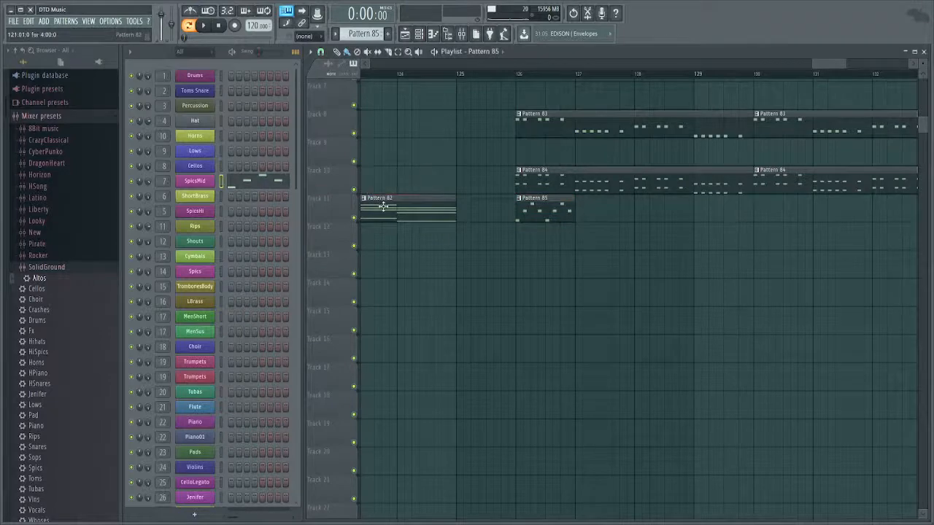
# Try raising the F4 of the second Pattern 82 chord by an octave, and move it back down.
pyautogui.doubleClick(383, 207)
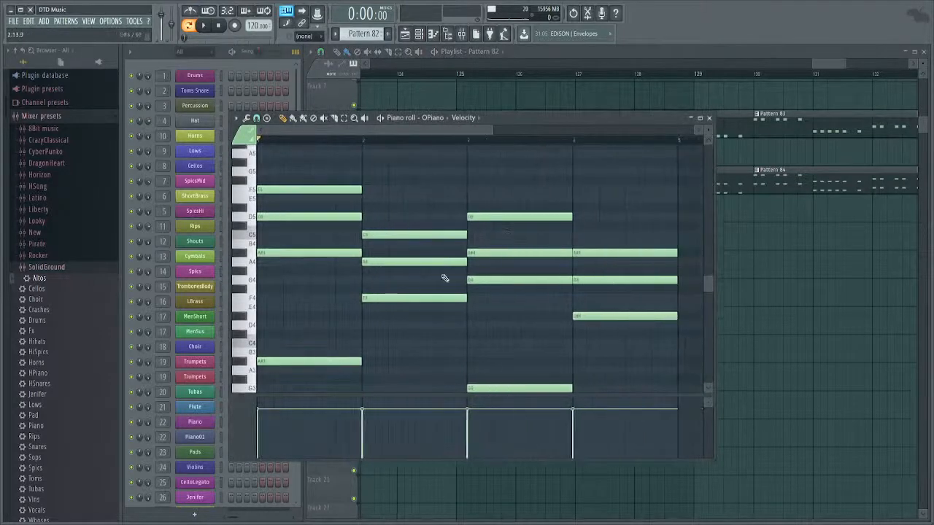
pyautogui.click(408, 298)
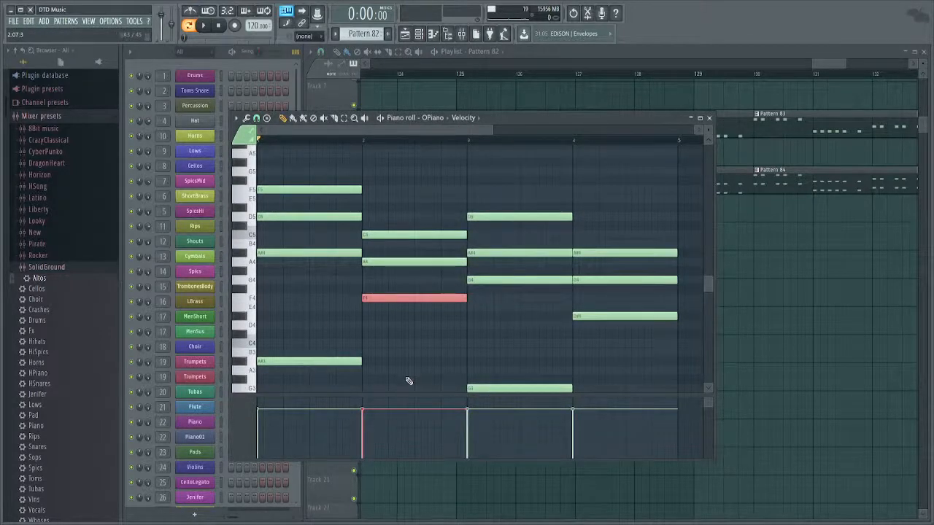
pyautogui.hotkey('ctrl', 'Up')
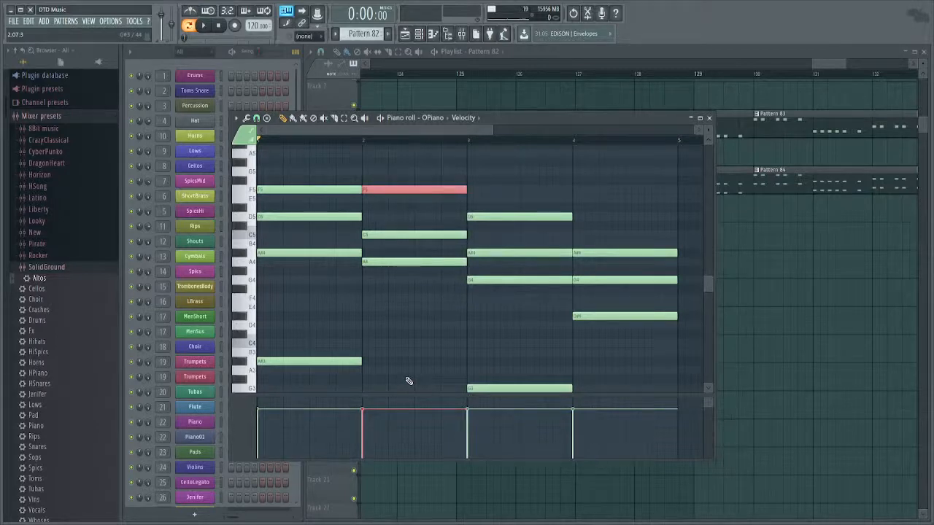
pyautogui.hotkey('ctrl', 'Down')
pyautogui.press('F7')
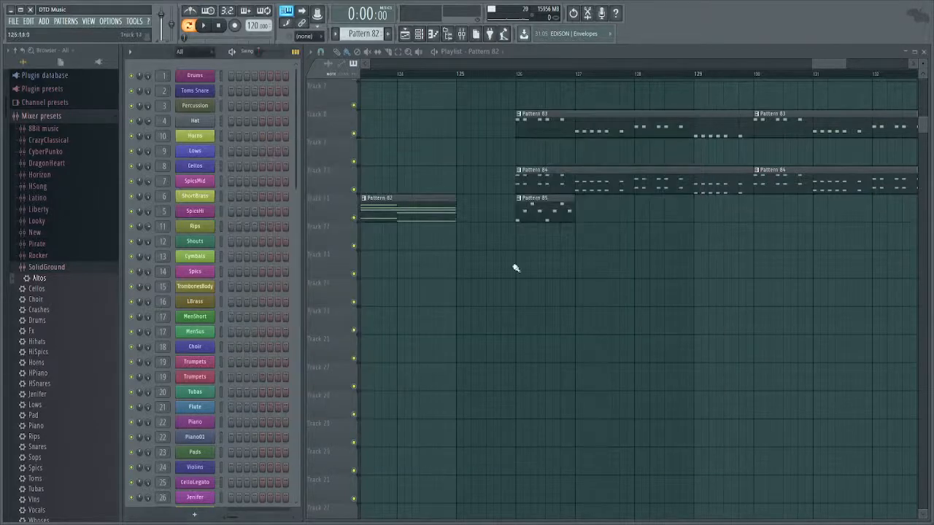
# Duplicate the bar 1 SpicsMid notes of Pattern 85 into bar 2, and play back both bars.
pyautogui.doubleClick(537, 207)
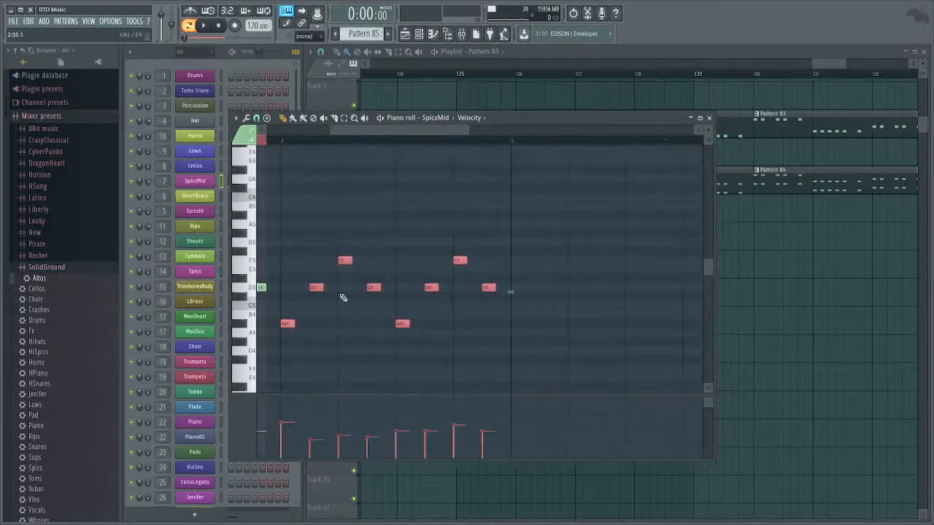
pyautogui.moveTo(310, 249); pyautogui.dragTo(509, 272)
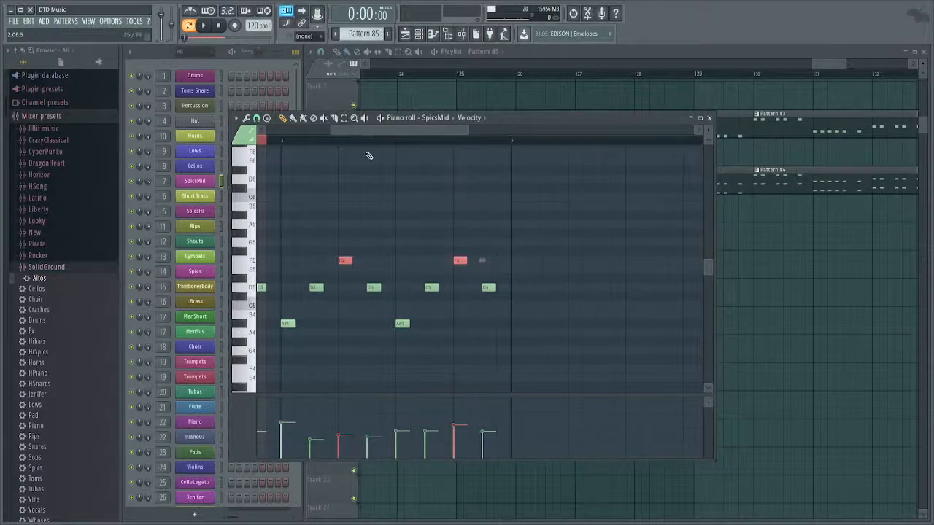
pyautogui.scroll(-3, 369, 168)
pyautogui.doubleClick(295, 142)
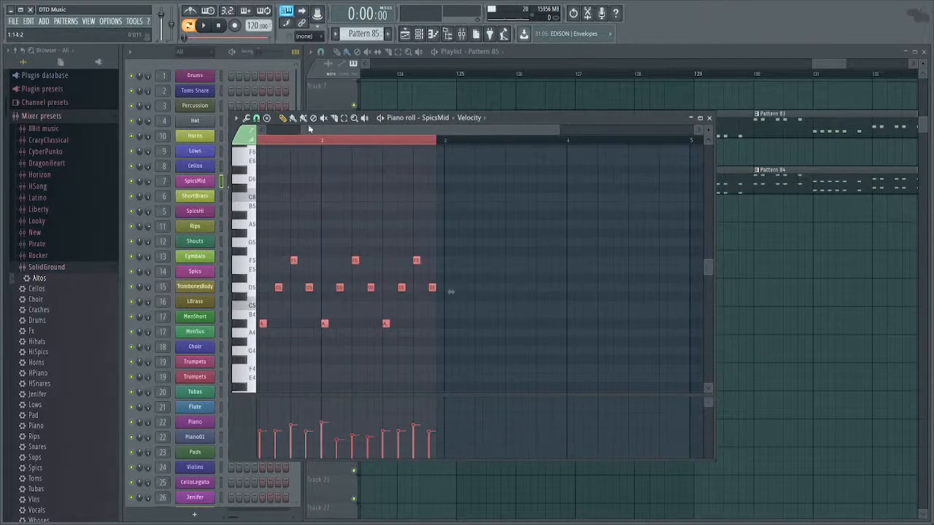
pyautogui.moveTo(310, 129); pyautogui.dragTo(253, 135)
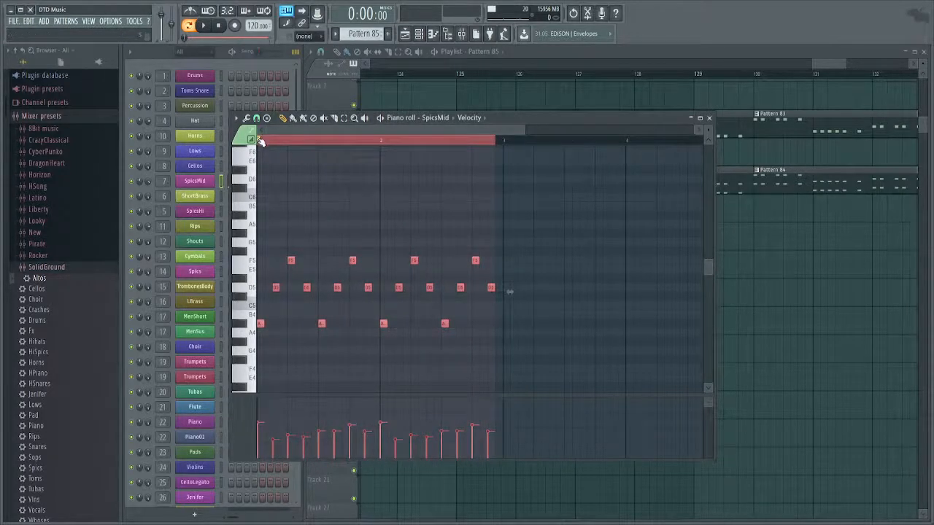
pyautogui.click(262, 141)
pyautogui.press('space')
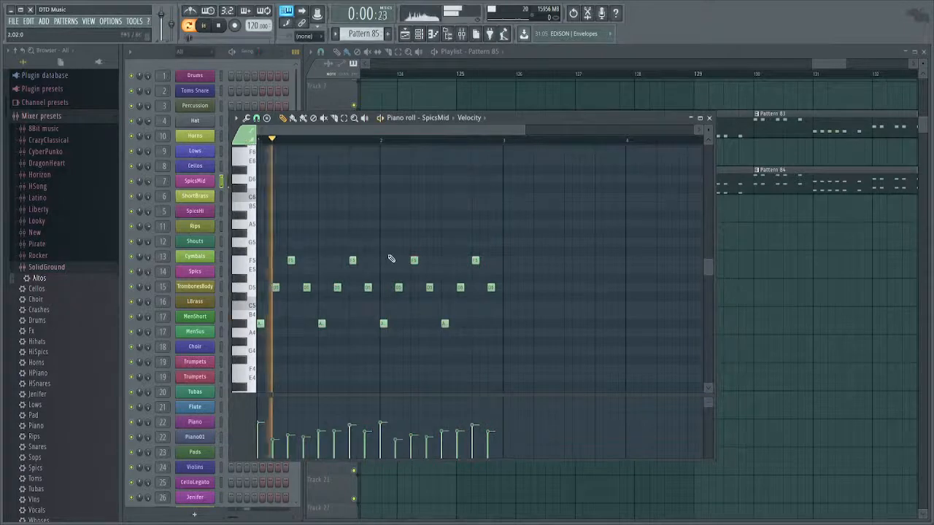
# Raise the two F5 notes in bar 2 of SpicsMid to G5, and check them against the other patterns by playback from bar 126.
pyautogui.moveTo(511, 247); pyautogui.dragTo(389, 259)
pyautogui.hotkey('shift', 'Up')
pyautogui.press('space')
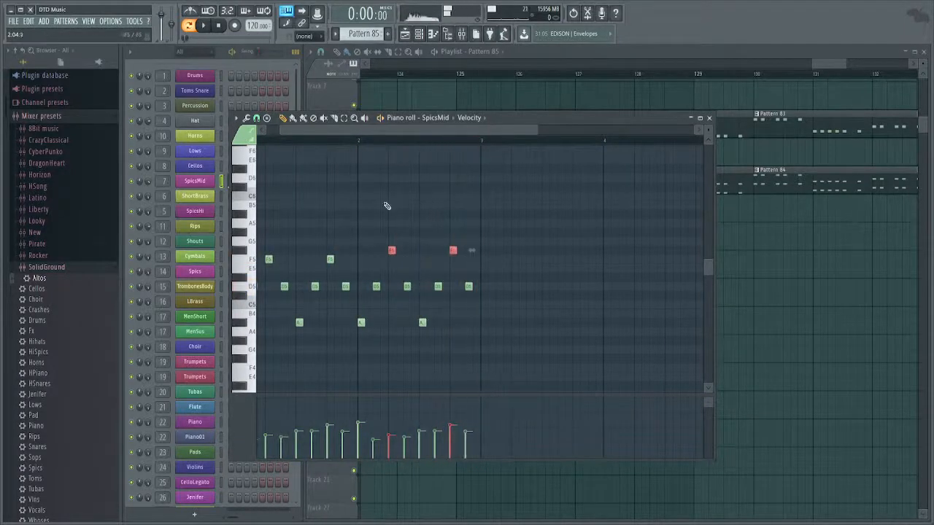
pyautogui.press('space')
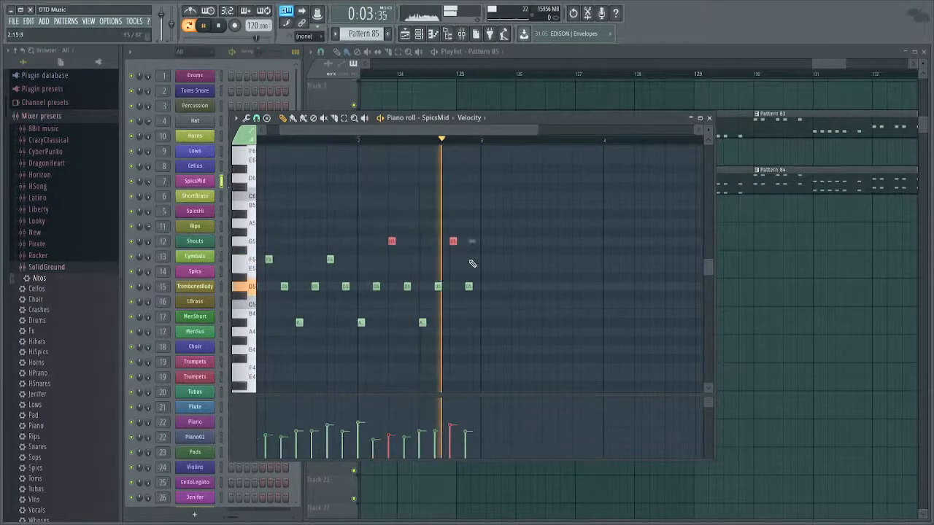
pyautogui.press('F7')
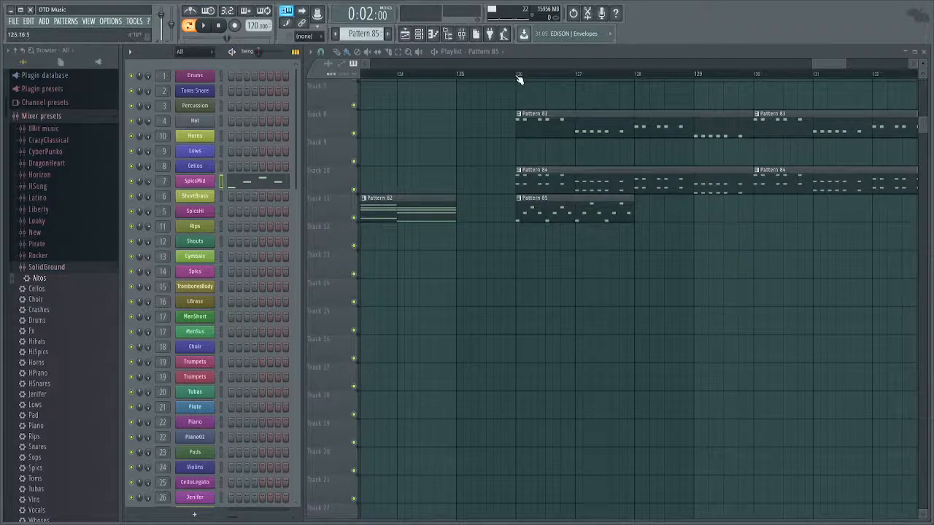
pyautogui.click(517, 75)
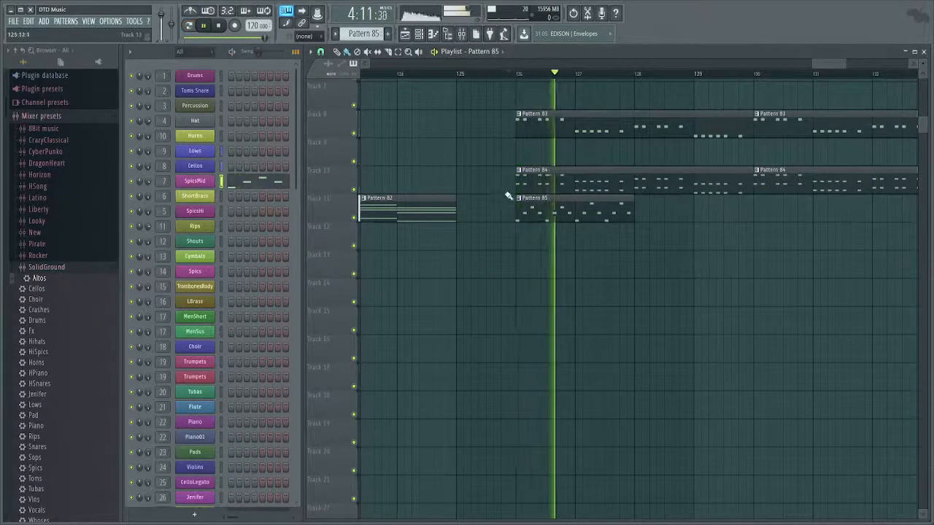
pyautogui.press('space')
# Raise the velocity of all SpicsMid notes in Pattern 85, and close the piano roll.
pyautogui.click(277, 186)
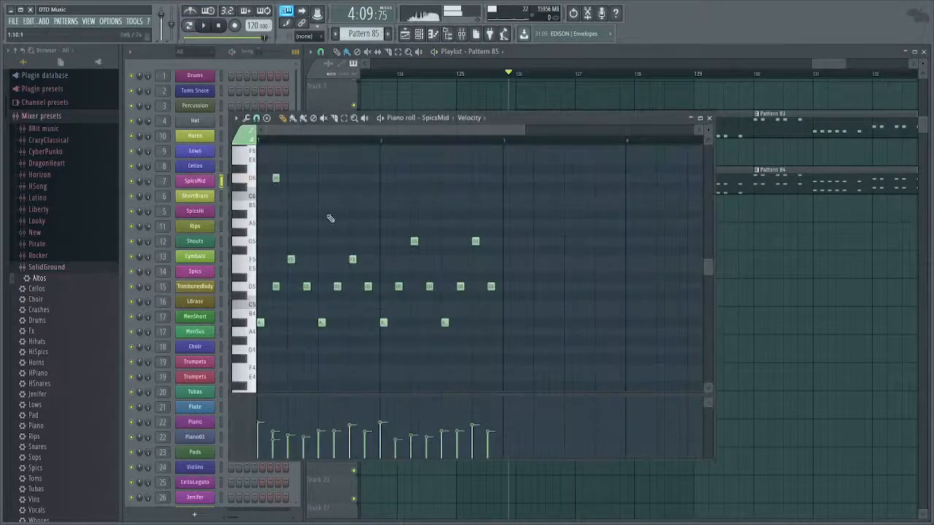
pyautogui.hotkey('ctrl', 'a')
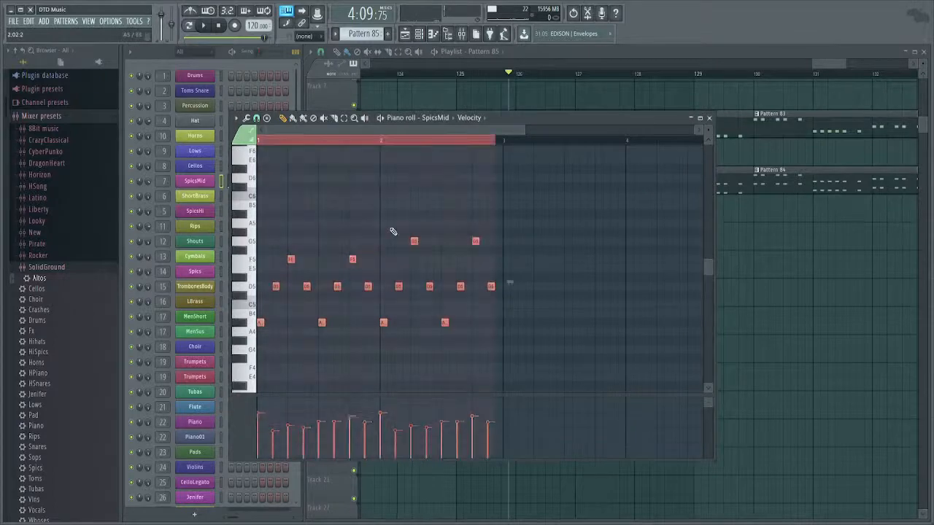
pyautogui.press('Escape')
# Open Pattern 84 and select all Cellos notes, and do the same for the Lows notes in Pattern 83.
pyautogui.doubleClick(544, 187)
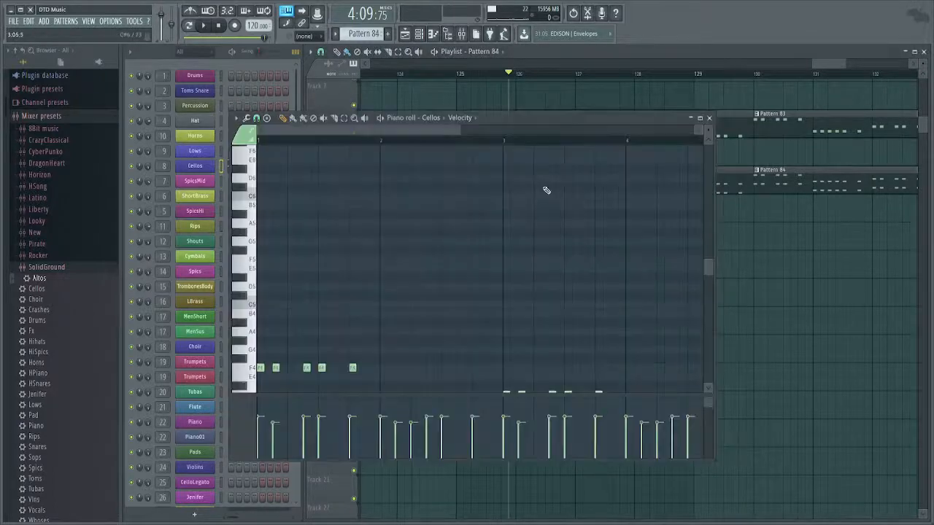
pyautogui.hotkey('ctrl', 'a')
pyautogui.press('Escape')
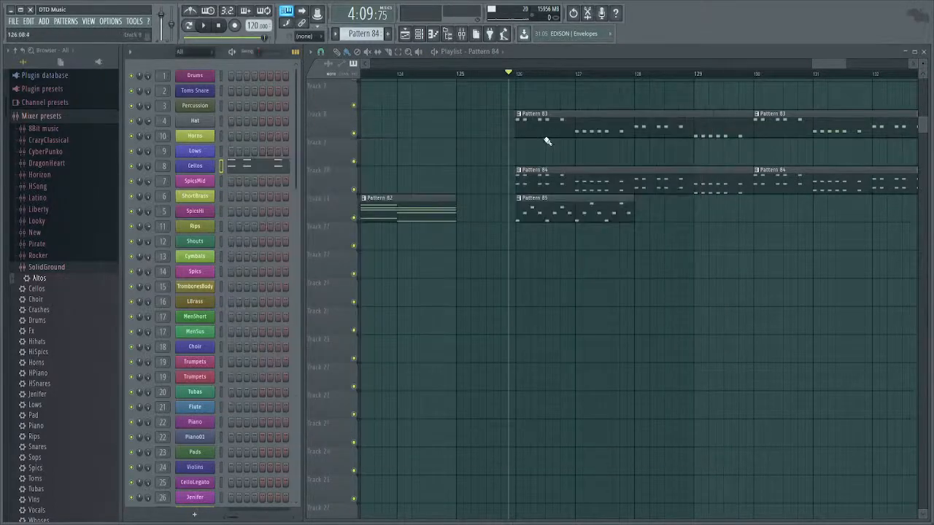
pyautogui.doubleClick(544, 122)
pyautogui.hotkey('ctrl', 'a')
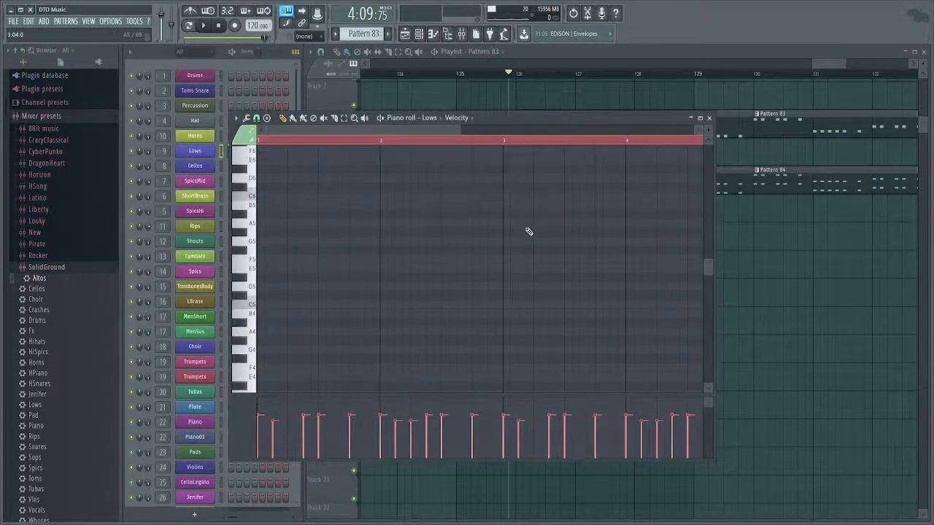
# Play back the combined patterns, and adjust the volume of the Lows mixer track to about 17%.
pyautogui.press('space')
pyautogui.press('Escape')
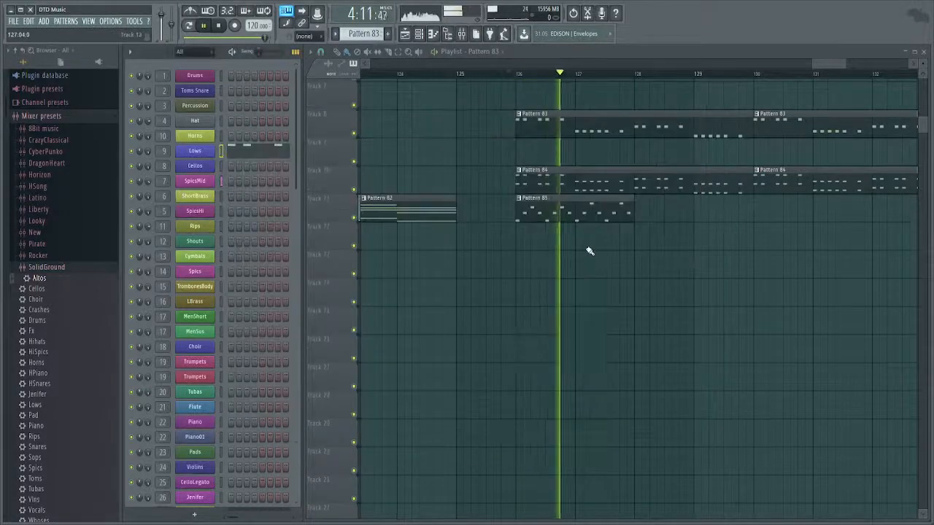
pyautogui.press('space')
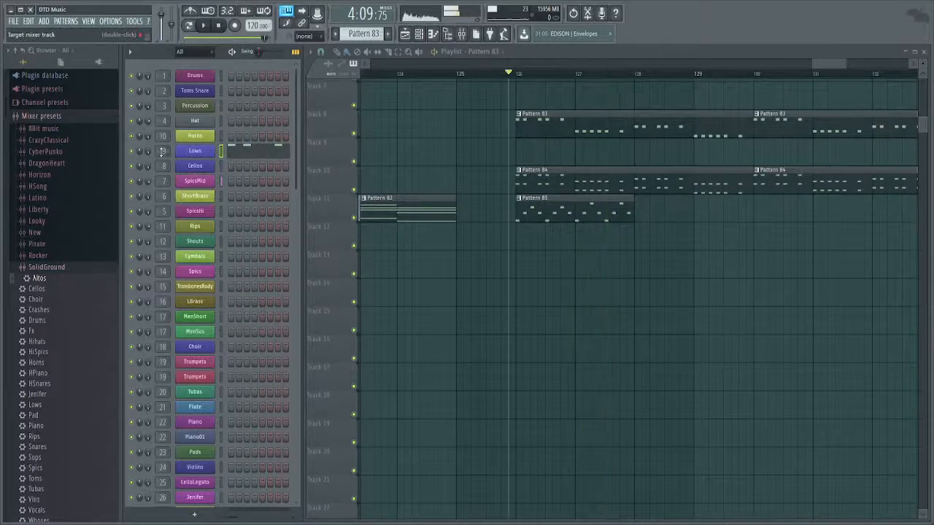
pyautogui.press('F9')
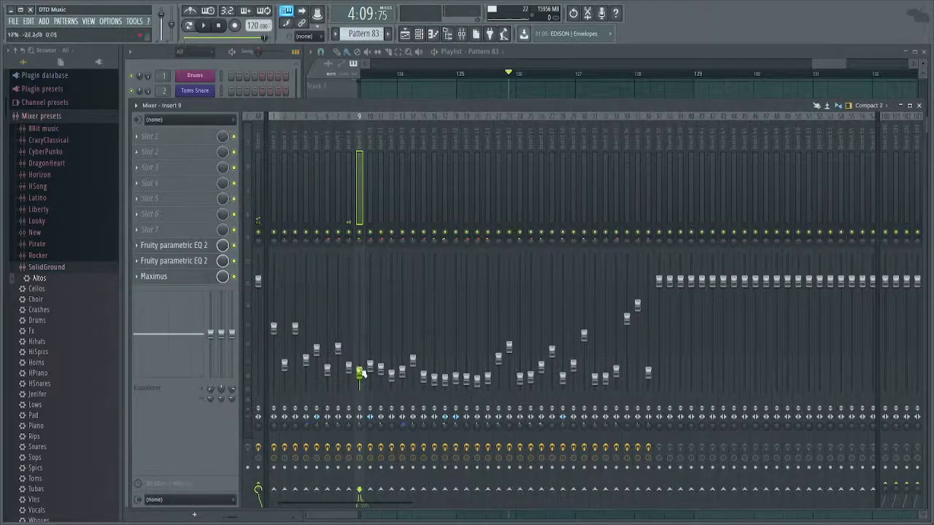
pyautogui.press('F9')
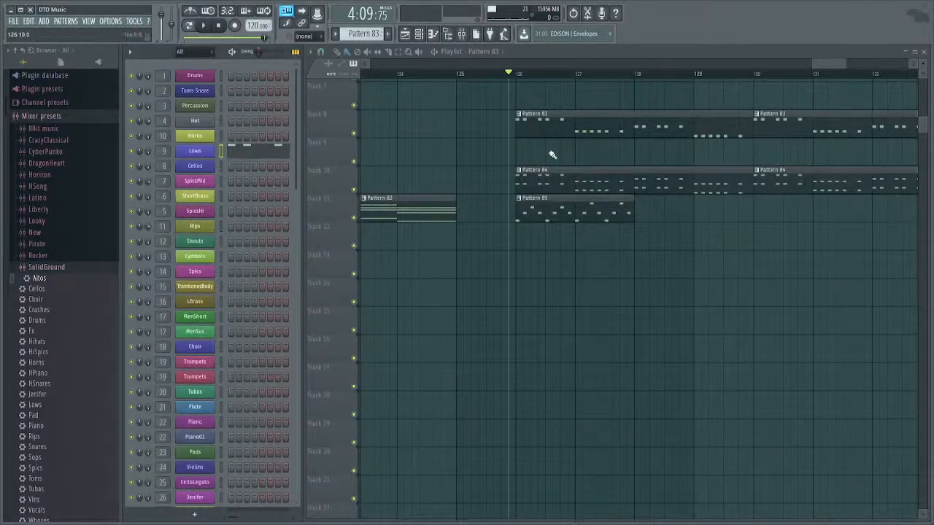
# Check the second chord in Pattern 82, and lower the D5 notes in bar 2 of SpicsMid to C5.
pyautogui.doubleClick(448, 215)
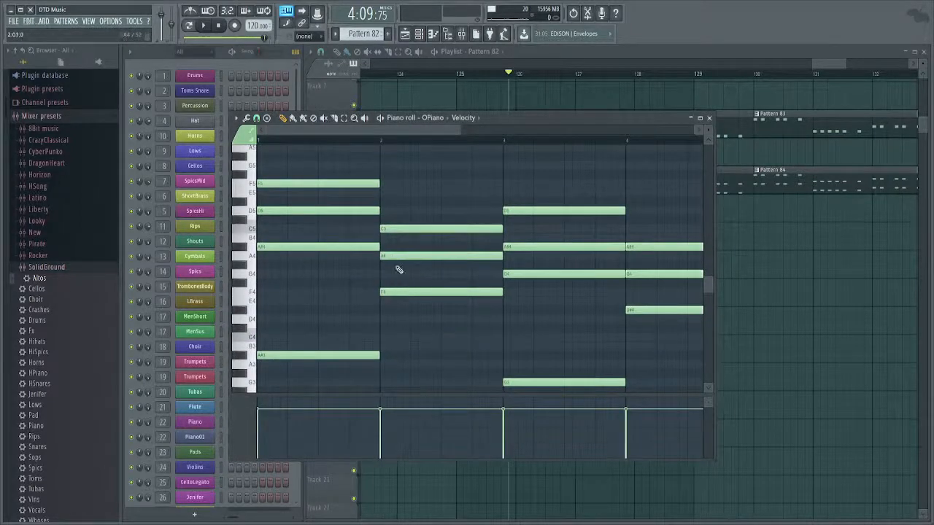
pyautogui.press('F7')
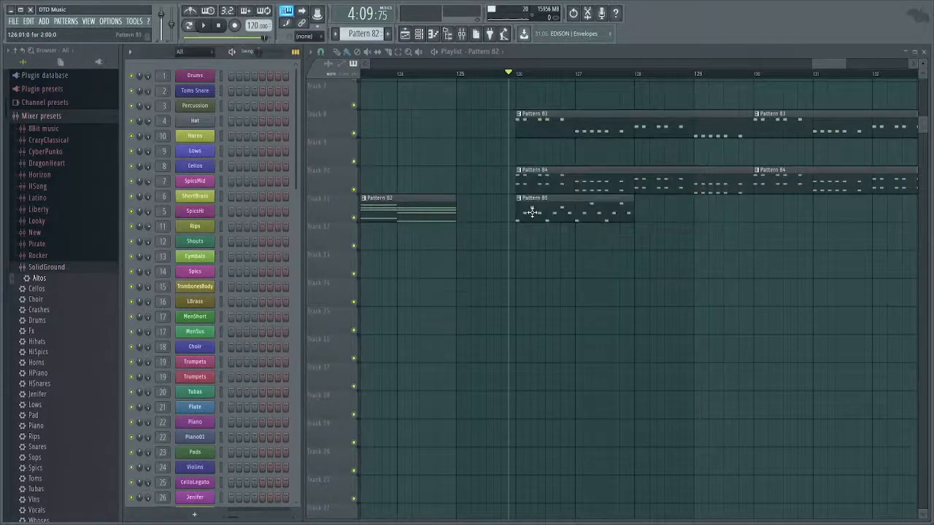
pyautogui.doubleClick(532, 212)
pyautogui.moveTo(529, 294); pyautogui.dragTo(399, 306)
pyautogui.press('space')
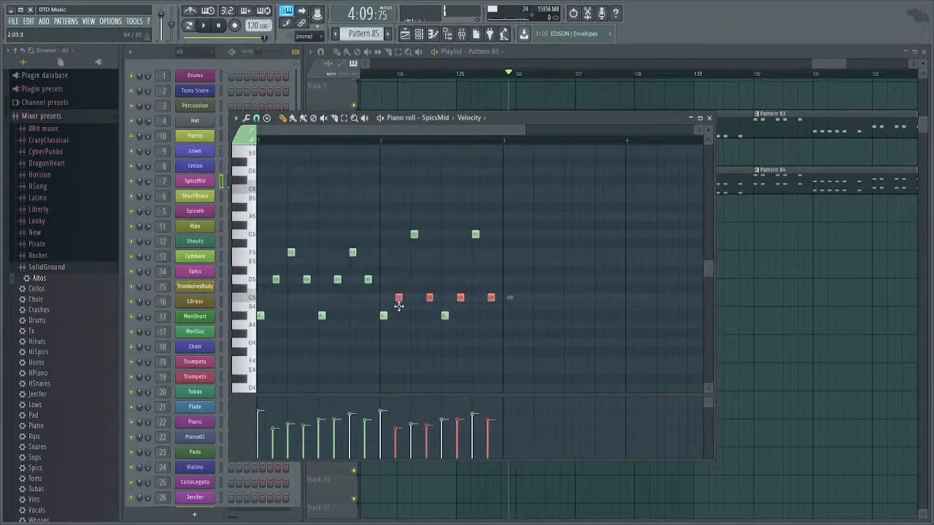
# Lower the two G5 notes in bar 2 of SpicsMid to F5, and check the result by playback.
pyautogui.moveTo(405, 209); pyautogui.dragTo(542, 251)
pyautogui.press('Down')
pyautogui.press('Down')
pyautogui.press('Down')
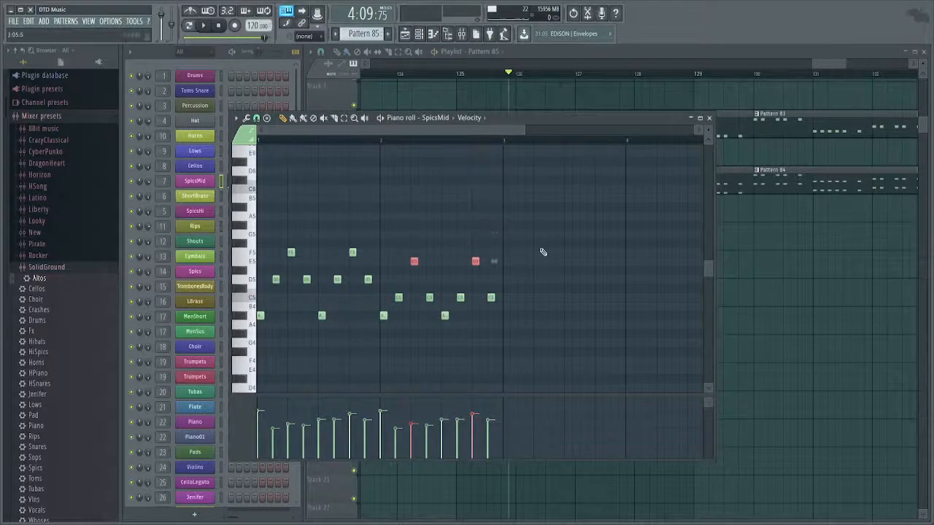
pyautogui.press('space')
pyautogui.scroll(2, 459, 299)
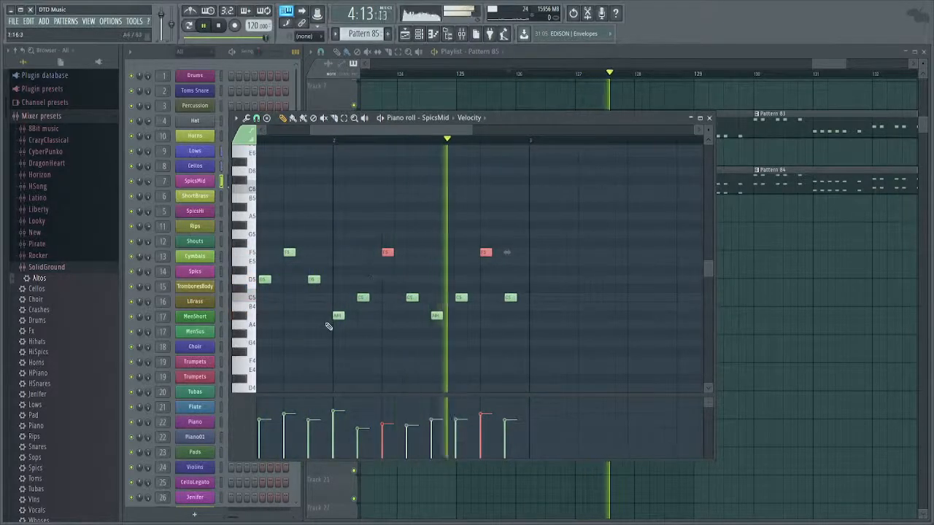
pyautogui.press('space')
# Lower the two A#4 notes in bar 2 of SpicsMid to A4, and play back the change.
pyautogui.moveTo(336, 316); pyautogui.dragTo(475, 329)
pyautogui.press('space')
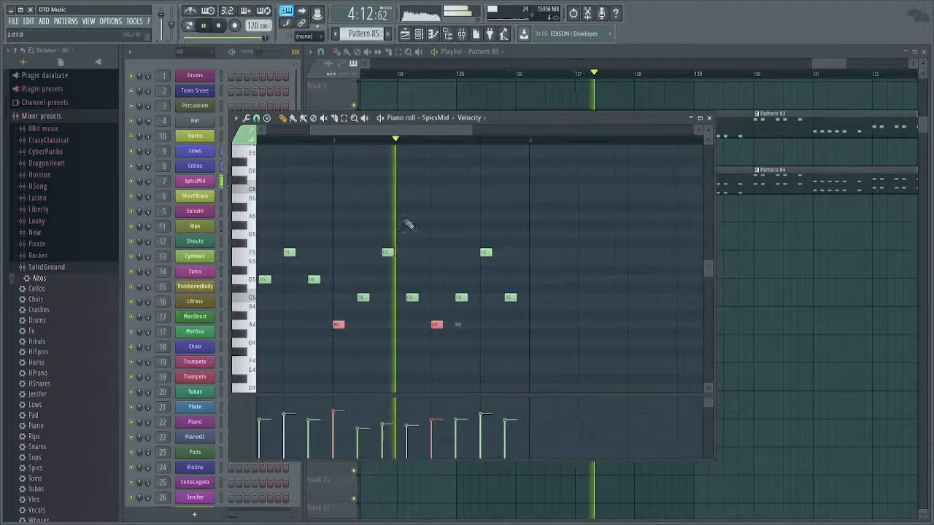
pyautogui.press('space')
# Select all SpicsMid notes across bars 1 and 2 of Pattern 85.
pyautogui.scroll(-2, 449, 251)
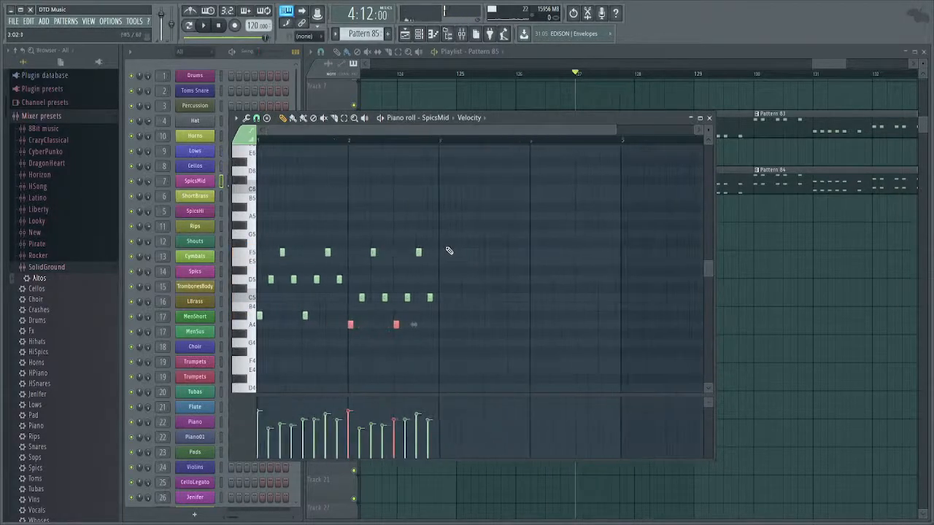
pyautogui.hotkey('ctrl', 'a')
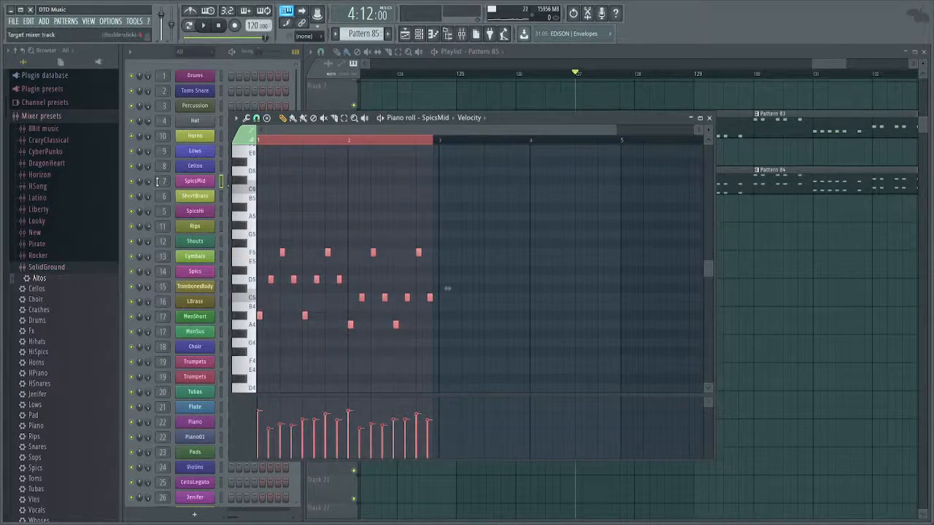
# Raise the mixer volume fader of the SpicsMid track on insert 7 during playback.
pyautogui.click(157, 182)
pyautogui.press('space')
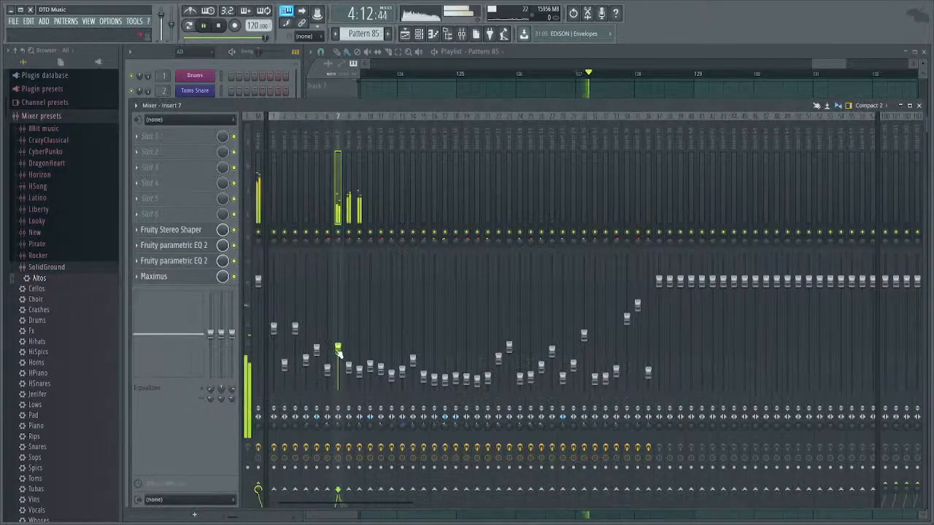
pyautogui.moveTo(339, 351); pyautogui.dragTo(339, 332)
pyautogui.press('space')
pyautogui.press('space')
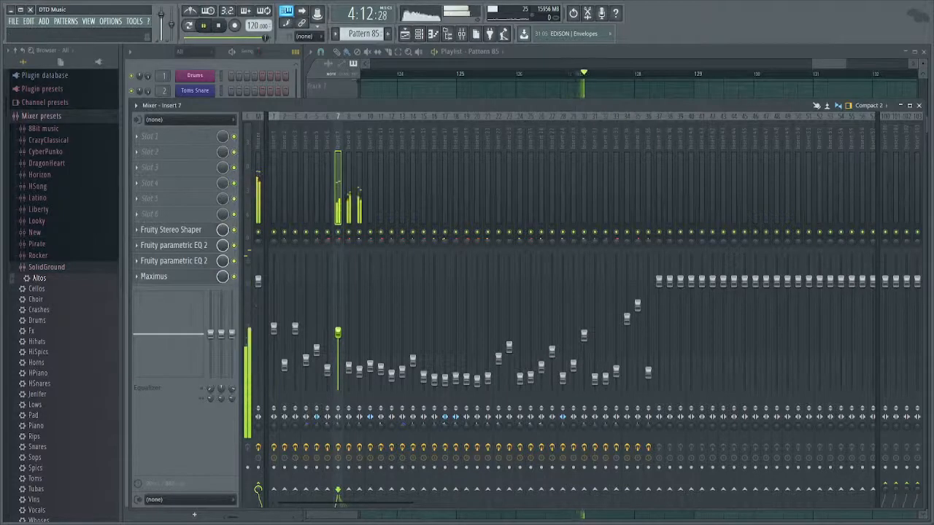
pyautogui.press('F9')
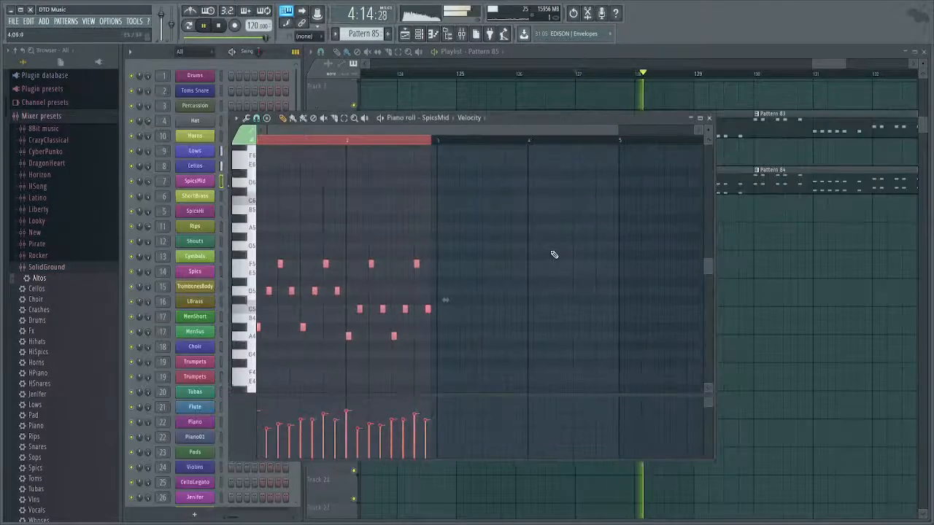
# Play the arrangement from bar 126 to check the SpicsMid pattern against the other parts.
pyautogui.press('F7')
pyautogui.press('space')
pyautogui.click(519, 78)
pyautogui.press('space')
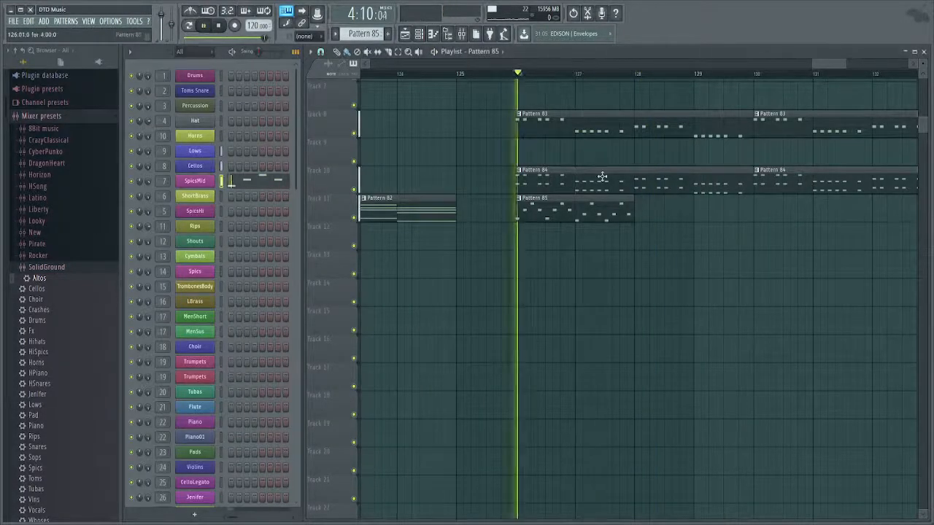
pyautogui.press('F7')
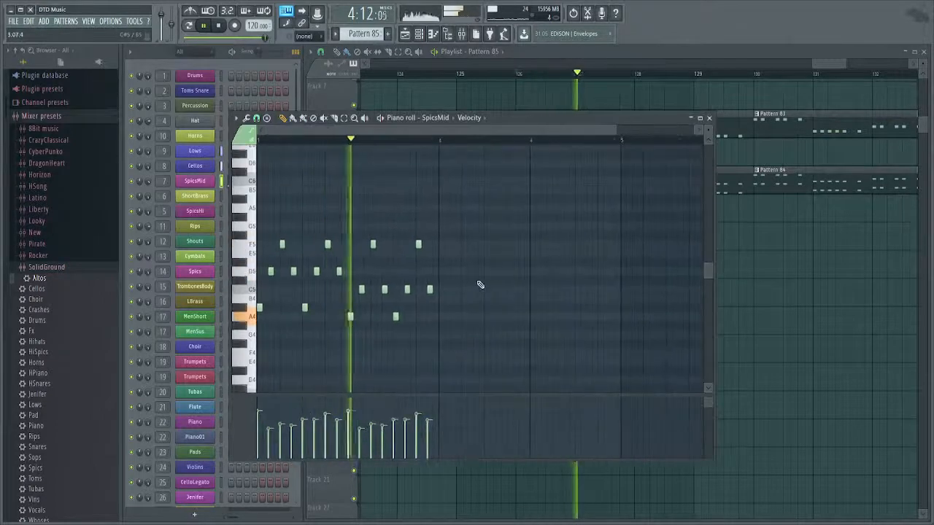
pyautogui.press('space')
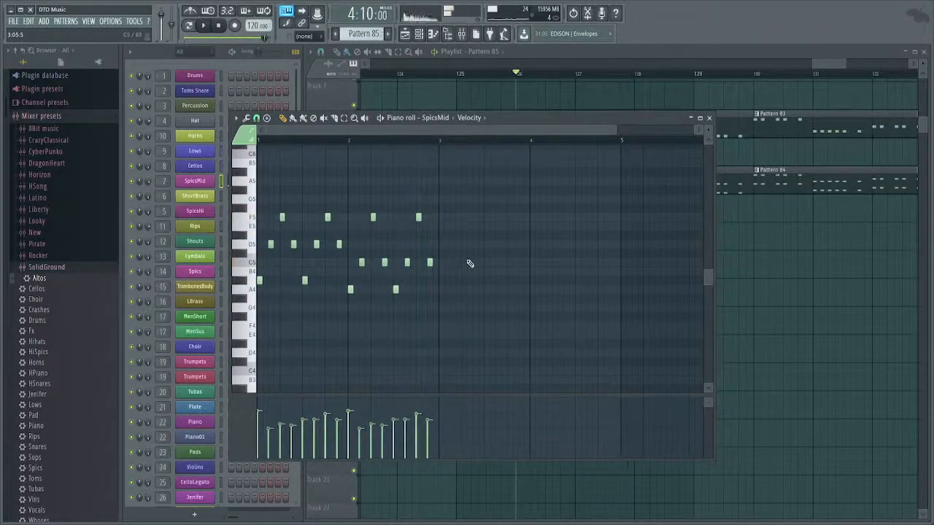
# Duplicate the bar 2 notes of the SpicsMid pattern into bar 3.
pyautogui.scroll(4, 444, 253)
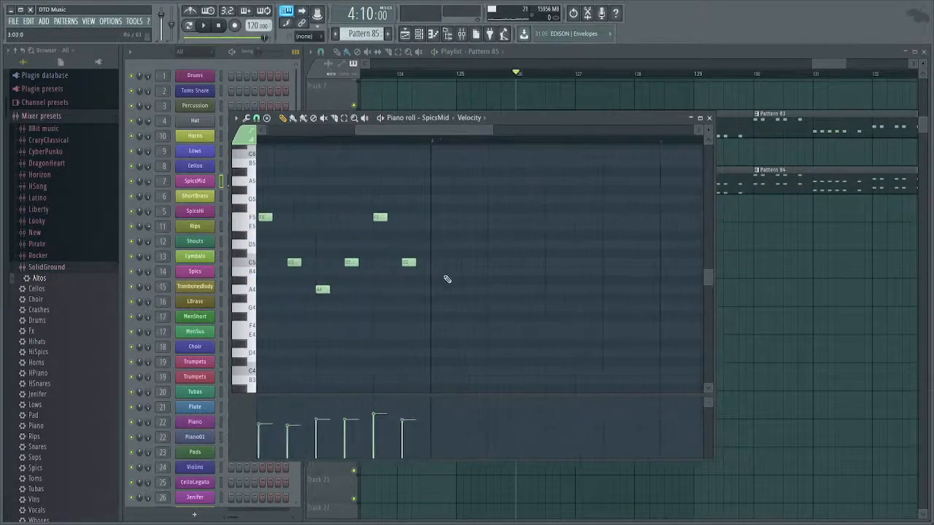
pyautogui.scroll(-3, 432, 287)
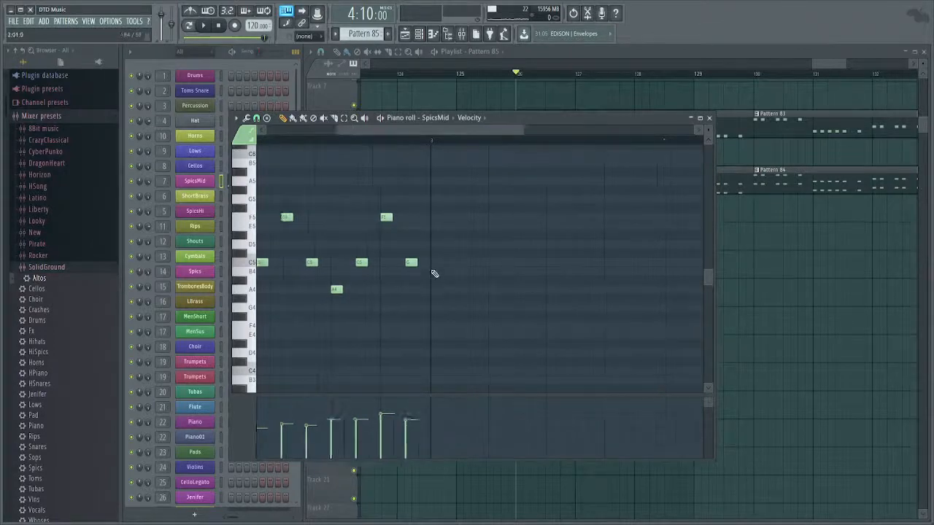
pyautogui.moveTo(480, 159); pyautogui.dragTo(329, 294)
pyautogui.scroll(3, 496, 290)
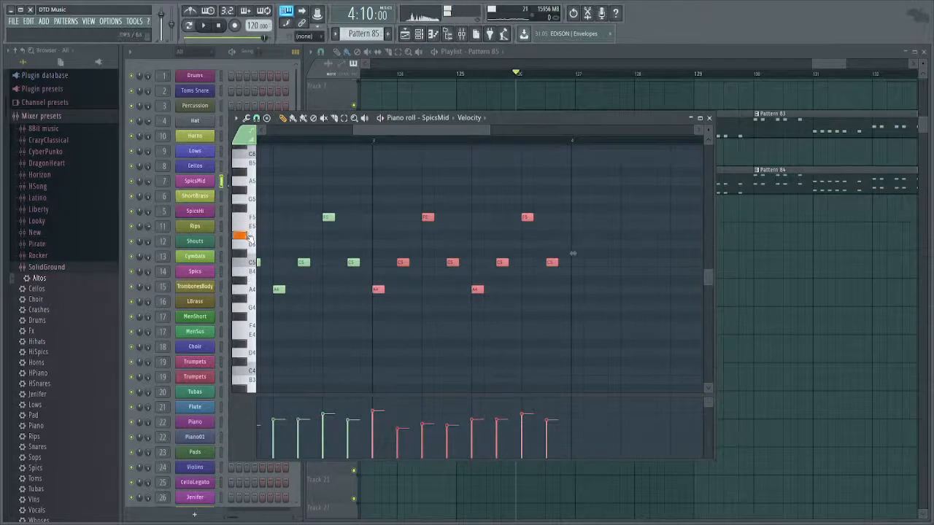
# Transpose the duplicated bar 3 notes so the low ones sit on A#4, the middle ones on D#5 and the high ones on F#5.
pyautogui.moveTo(379, 288); pyautogui.dragTo(389, 255)
pyautogui.moveTo(587, 255)
pyautogui.mouseDown()
pyautogui.moveTo(388, 255)
pyautogui.moveTo(625, 256)
pyautogui.mouseUp()
pyautogui.rightClick(390, 254)
pyautogui.hotkey('shift', 'Up')
pyautogui.hotkey('shift', 'Up')
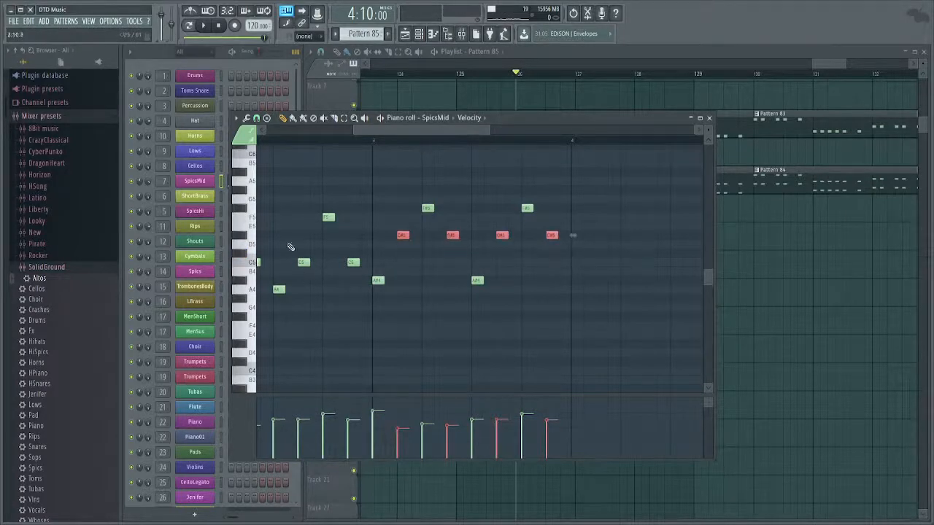
# Play the song from bar 126 and examine the Cellos notes of Pattern 84 against the new SpicsMid bar.
pyautogui.click(253, 200)
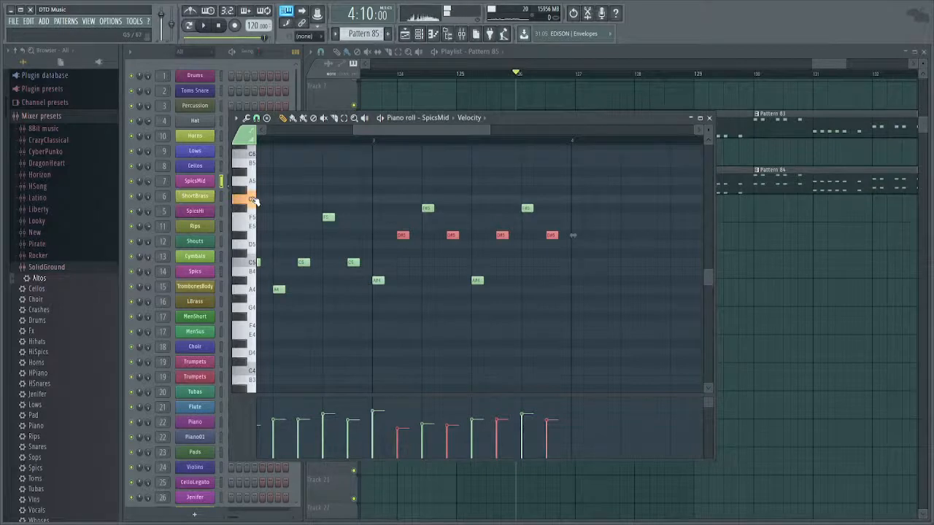
pyautogui.press('Escape')
pyautogui.press('space')
pyautogui.moveTo(582, 146); pyautogui.dragTo(479, 168)
pyautogui.scroll(2, 527, 200)
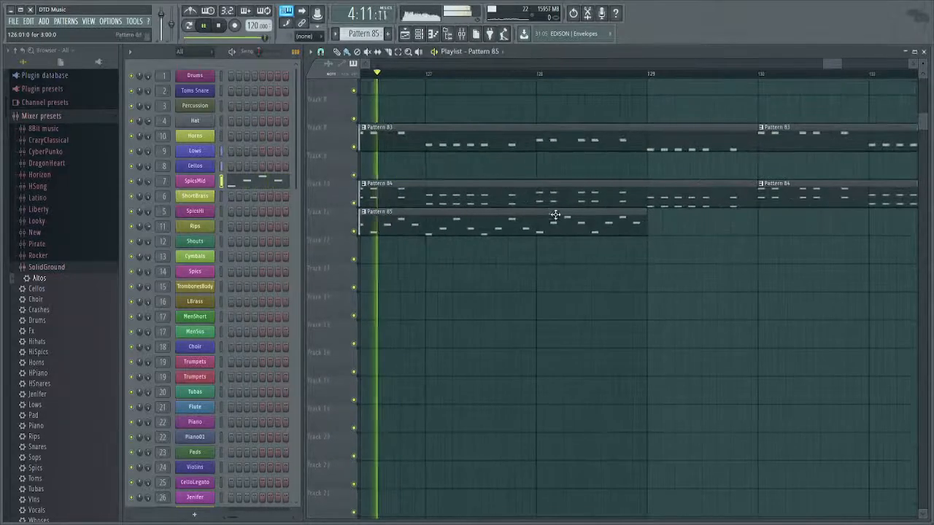
pyautogui.doubleClick(547, 202)
pyautogui.moveTo(444, 283); pyautogui.dragTo(446, 211)
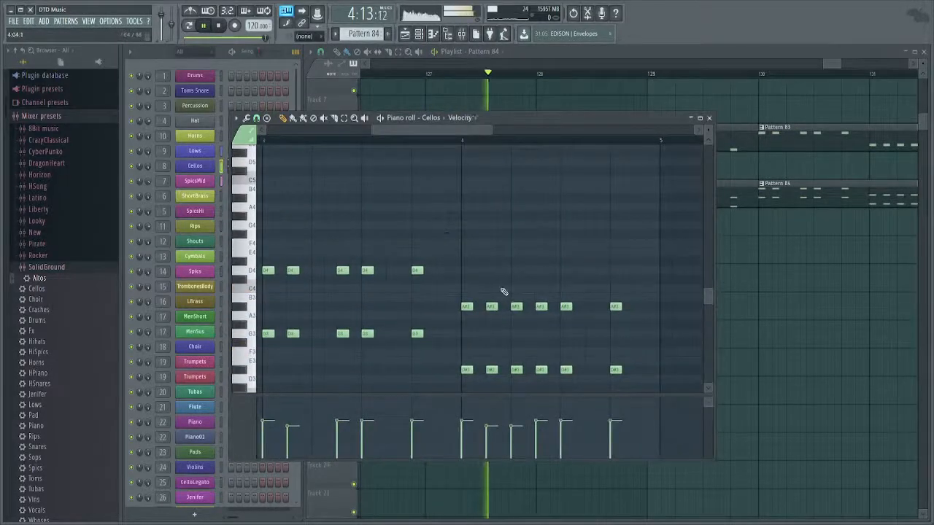
pyautogui.press('Escape')
pyautogui.press('space')
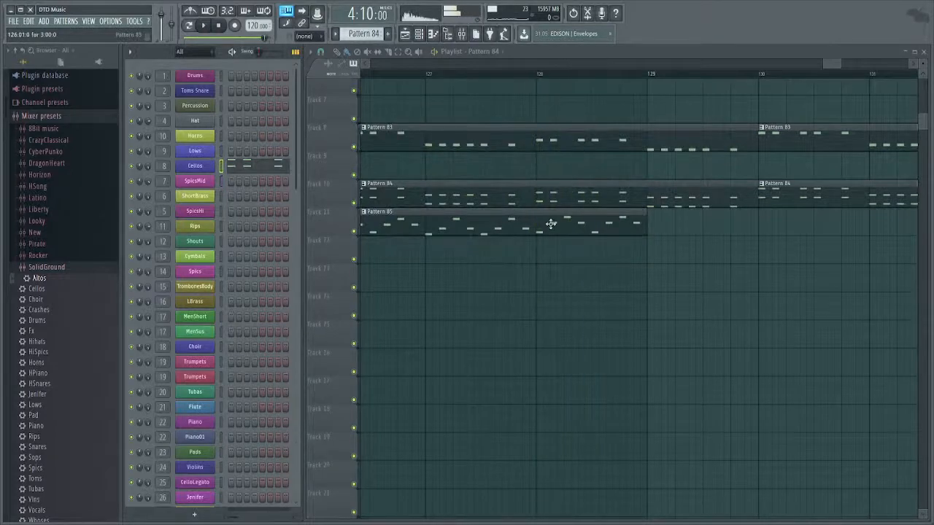
# Raise the two F#5 notes in bar 3 of Pattern 85 to G5 and play the result.
pyautogui.doubleClick(551, 224)
pyautogui.scroll(3, 438, 262)
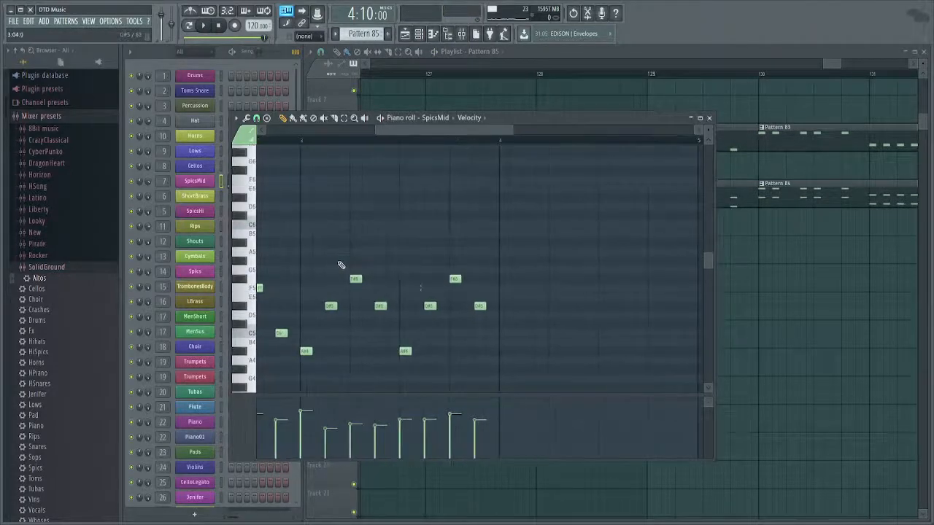
pyautogui.moveTo(340, 264); pyautogui.dragTo(489, 286)
pyautogui.hotkey('shift', 'Up')
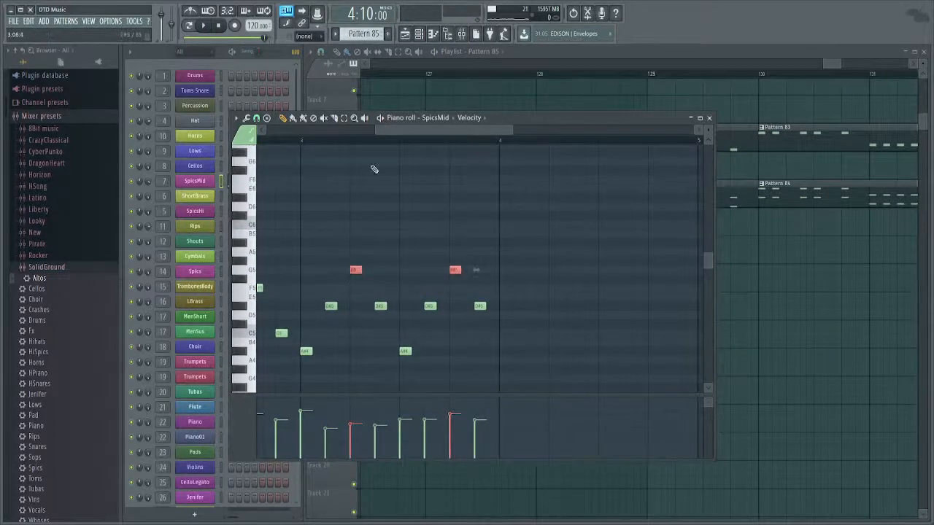
pyautogui.press('space')
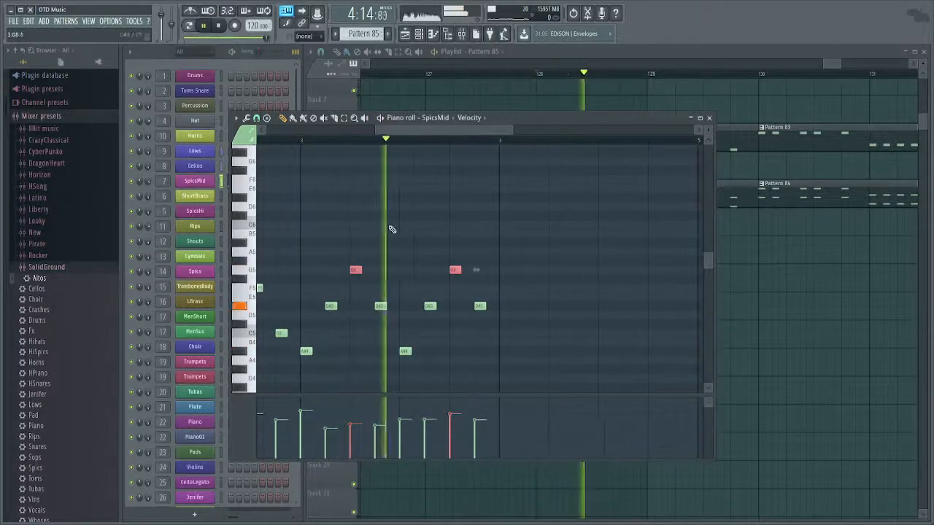
pyautogui.press('space')
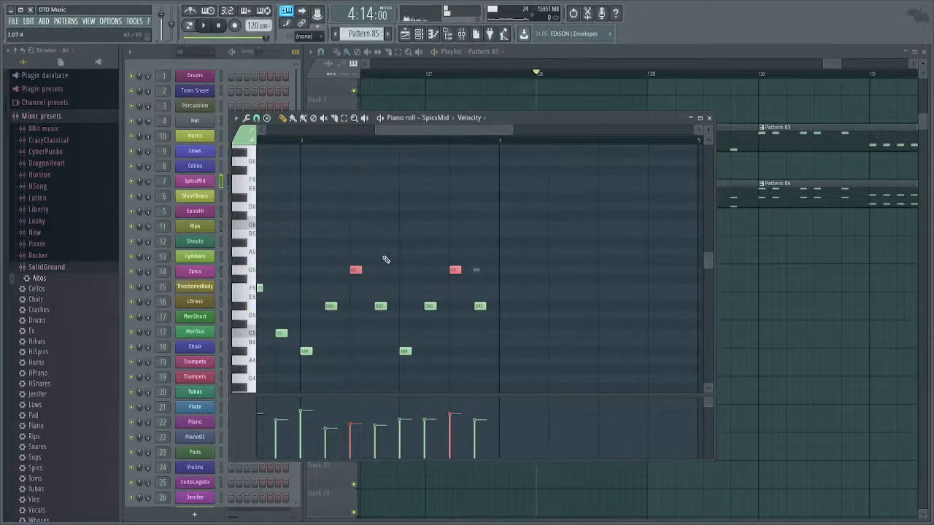
# Audition the D5 and D#5 keys and play the arrangement from bar 128.
pyautogui.click(247, 316)
pyautogui.click(244, 309)
pyautogui.press('F7')
pyautogui.moveTo(557, 288); pyautogui.dragTo(565, 316)
pyautogui.press('space')
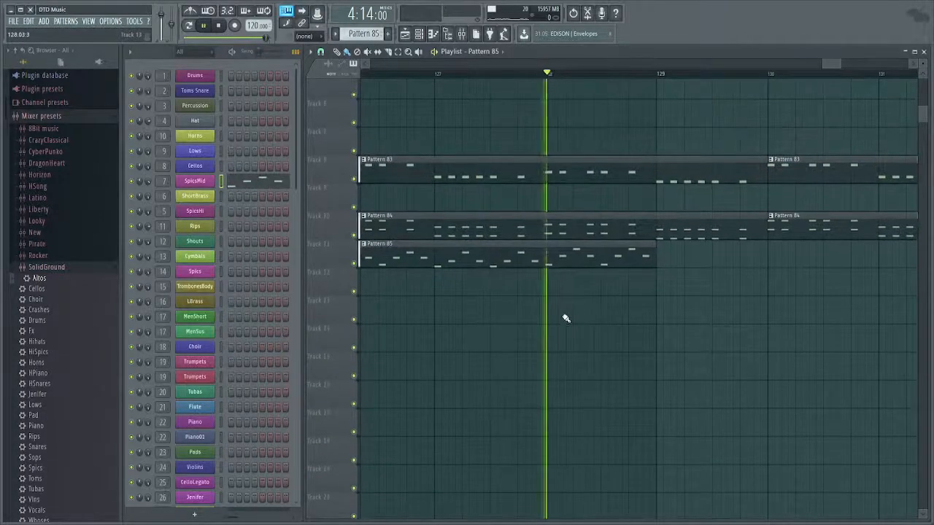
pyautogui.press('space')
# Try the two highest notes in bar 3 at G#5 and F#5 during playback, and return them to G5.
pyautogui.press('F7')
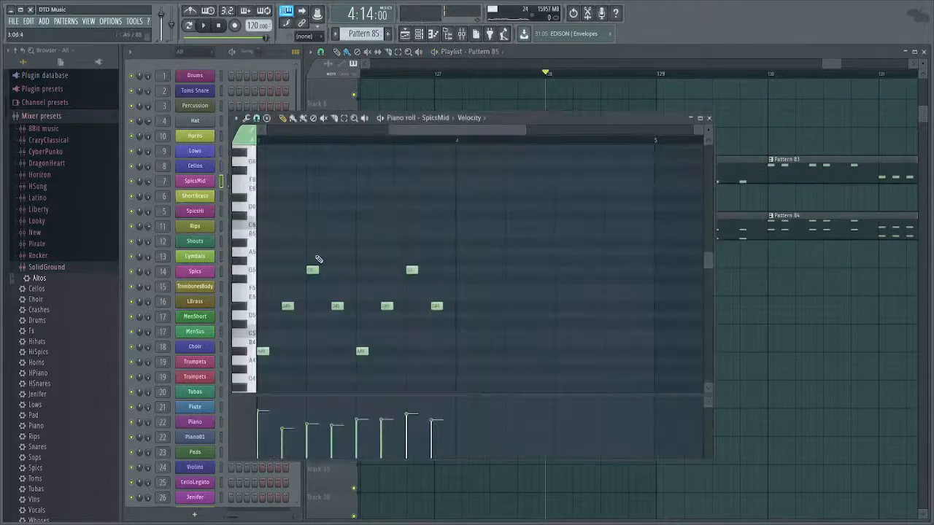
pyautogui.moveTo(301, 257); pyautogui.dragTo(434, 283)
pyautogui.press('Up')
pyautogui.press('space')
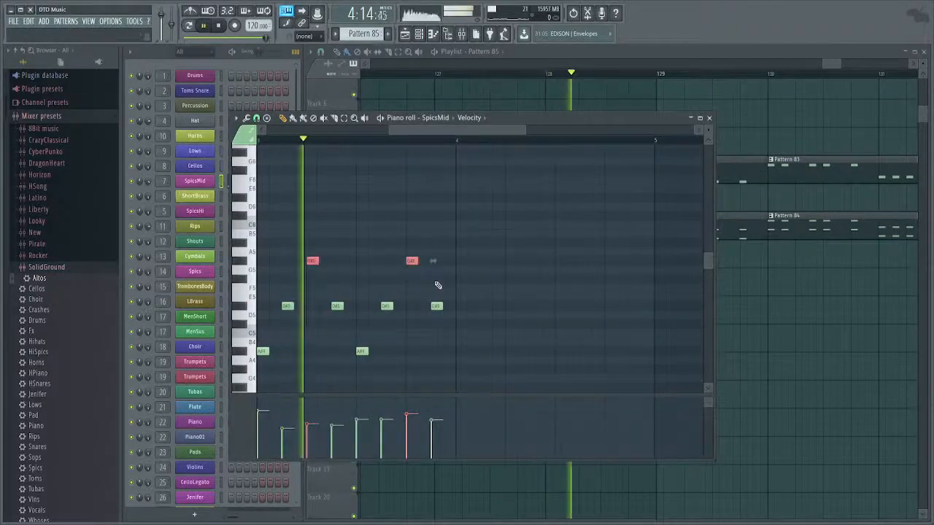
pyautogui.press('Down')
pyautogui.press('Down')
pyautogui.press('space')
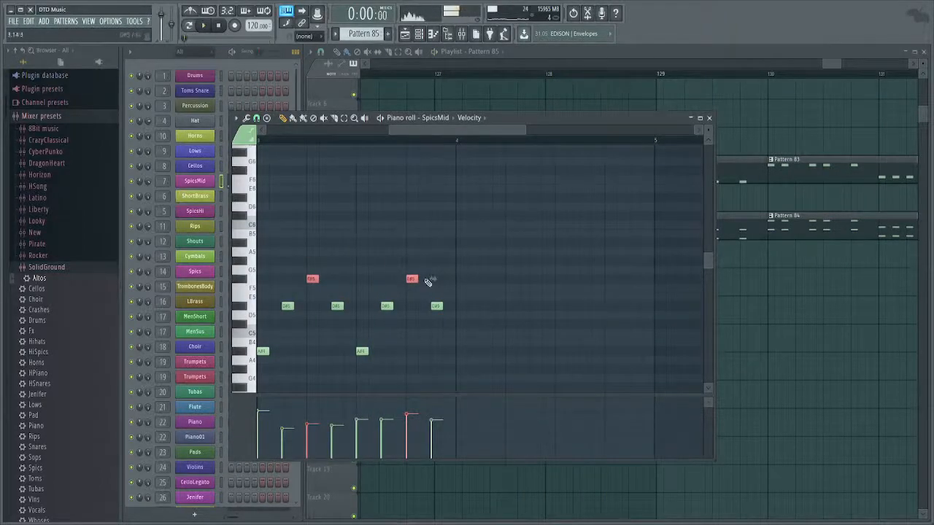
pyautogui.moveTo(347, 196); pyautogui.dragTo(366, 208)
pyautogui.press('space')
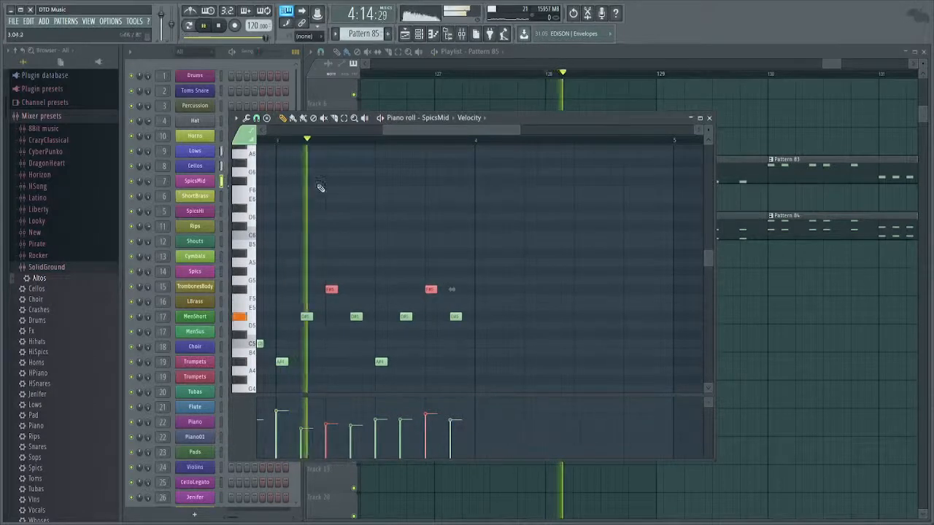
pyautogui.moveTo(332, 291); pyautogui.dragTo(333, 280)
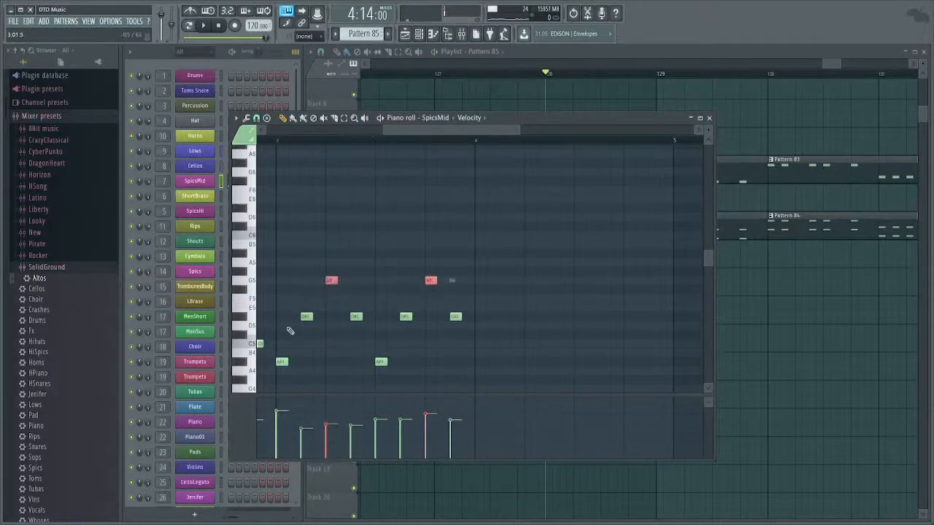
# Lower the four D#5 notes in bar 3 of the SpicsMid pattern to D5 and play the bar.
pyautogui.moveTo(290, 331); pyautogui.dragTo(537, 334)
pyautogui.hotkey('shift', 'Down')
pyautogui.press('space')
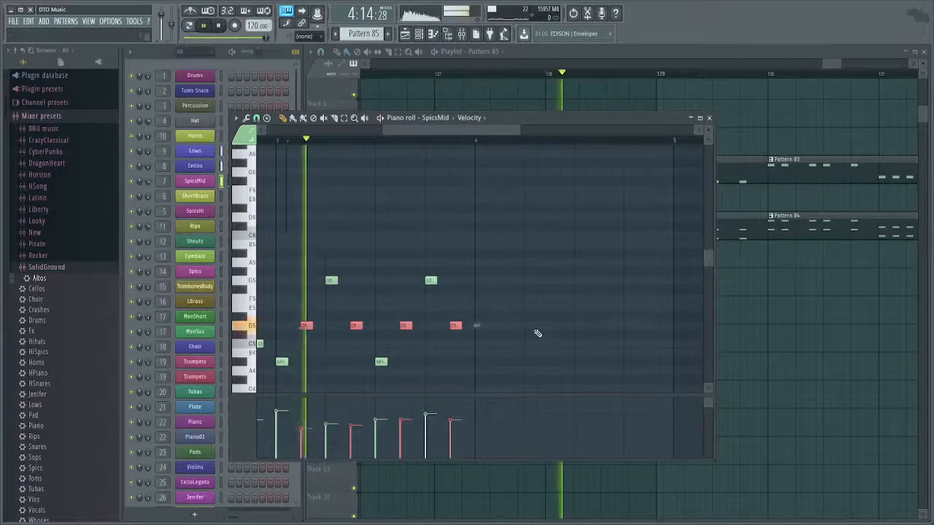
pyautogui.press('space')
pyautogui.scroll(-3, 523, 325)
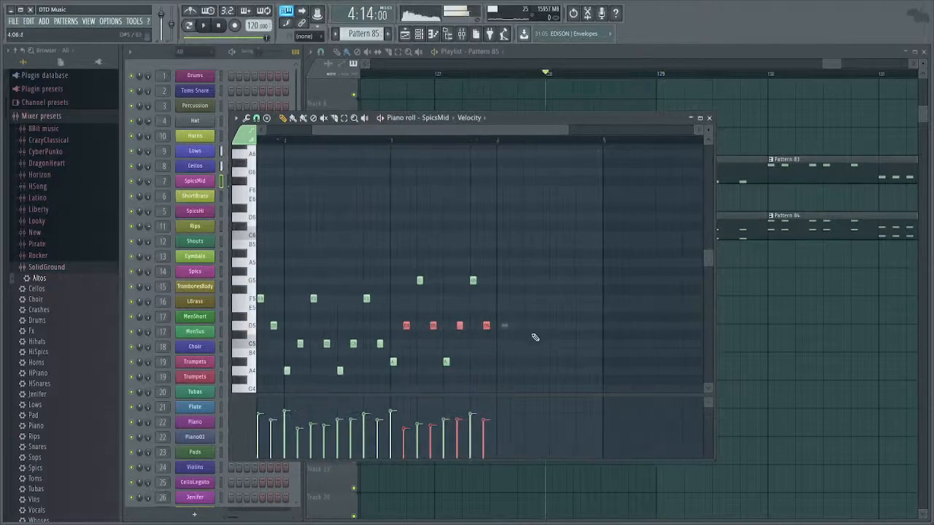
pyautogui.moveTo(536, 337); pyautogui.dragTo(751, 290)
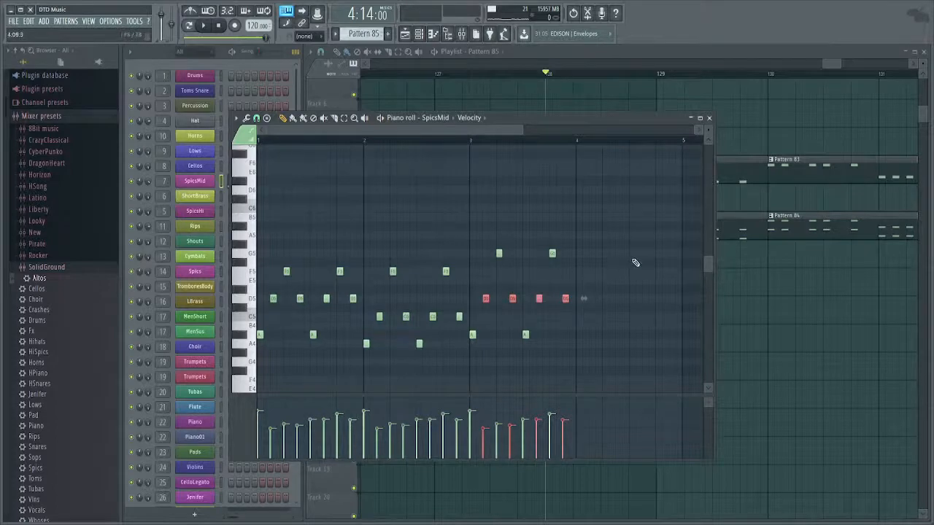
pyautogui.scroll(2, 635, 263)
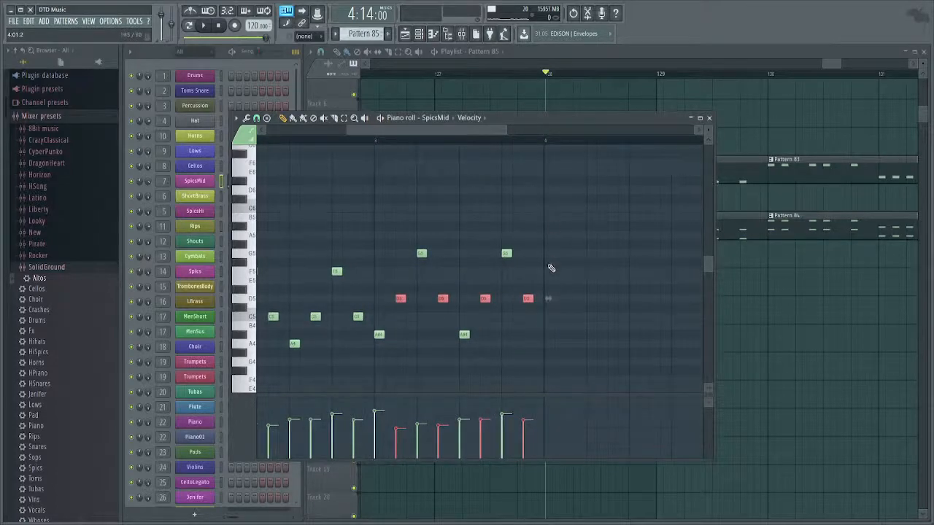
# Return to the playlist and create a new empty pattern, Pattern 86.
pyautogui.press('F7')
pyautogui.moveTo(436, 247); pyautogui.dragTo(516, 300)
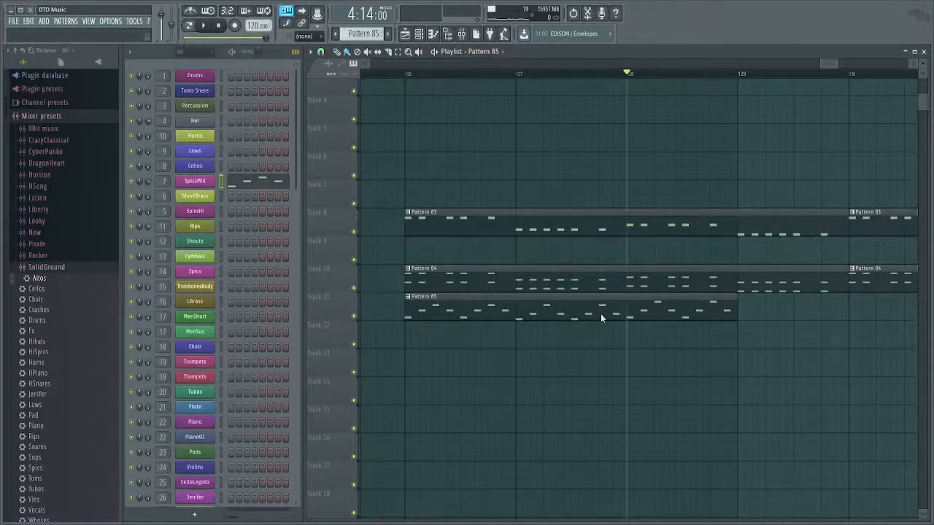
pyautogui.press('F4')
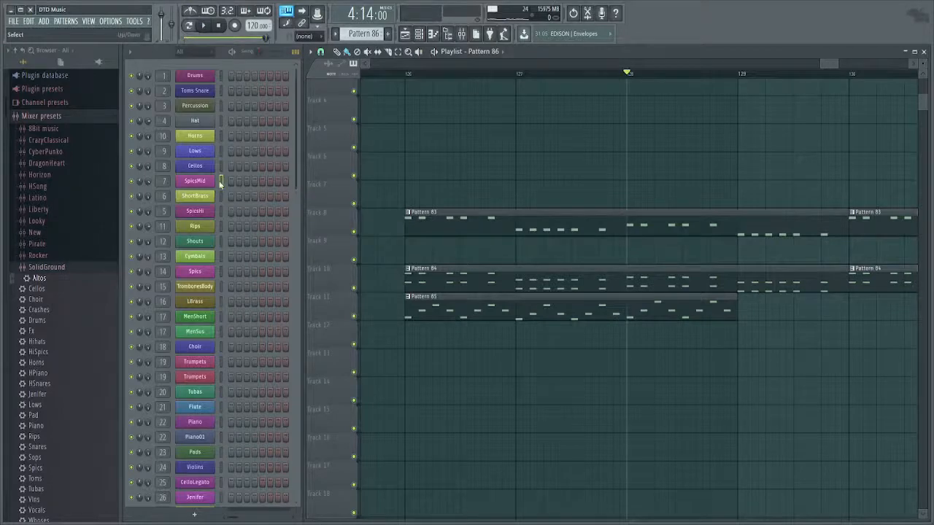
pyautogui.press('F7')
pyautogui.press('F7')
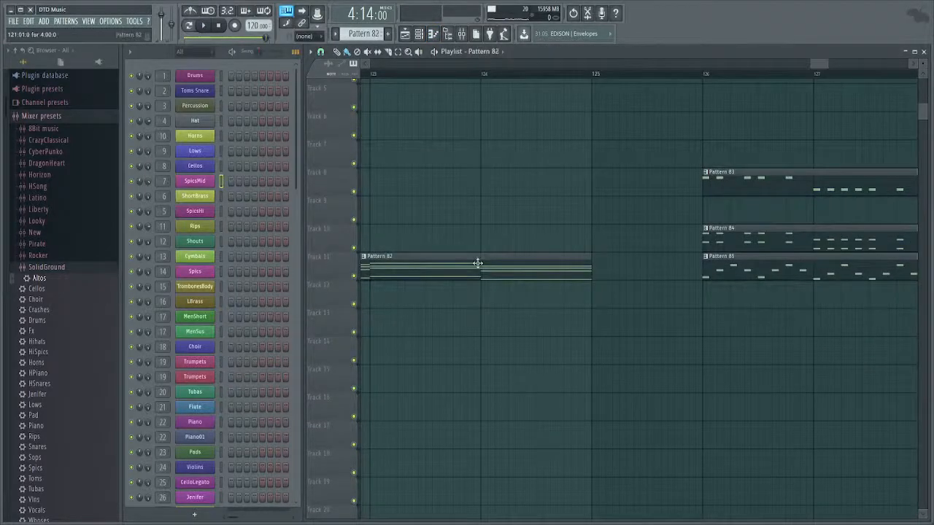
# Copy all chord notes from Pattern 82 and paste them into the SpicsMid piano roll of Pattern 86.
pyautogui.doubleClick(477, 263)
pyautogui.hotkey('ctrl', 'a')
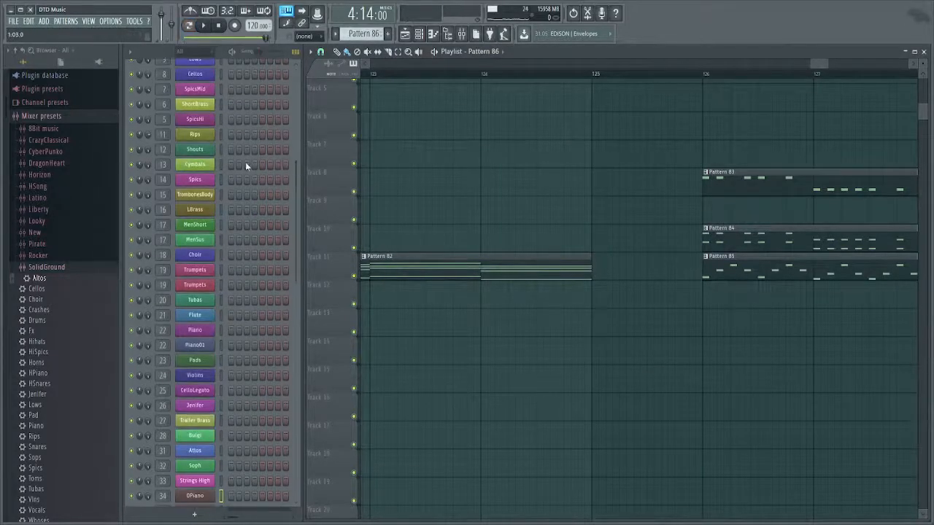
pyautogui.scroll(3, 244, 190)
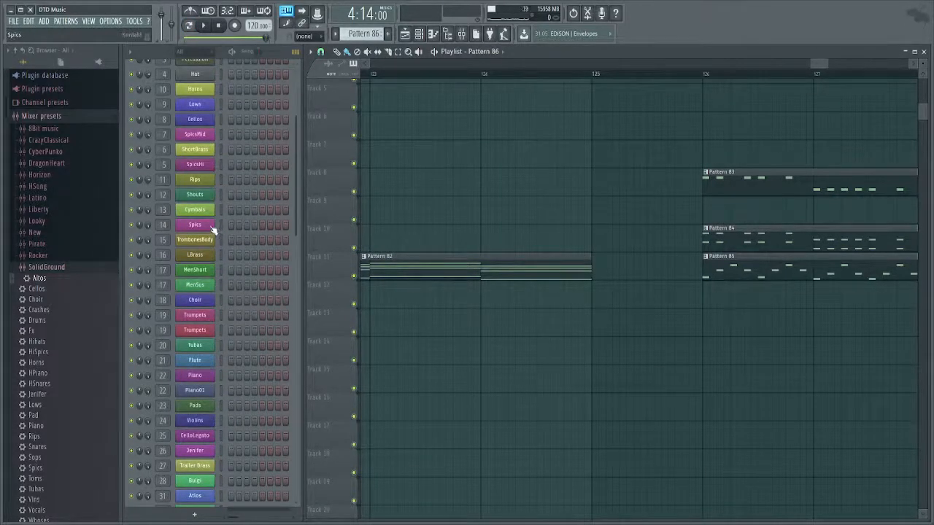
pyautogui.rightClick(209, 139)
pyautogui.click(233, 139)
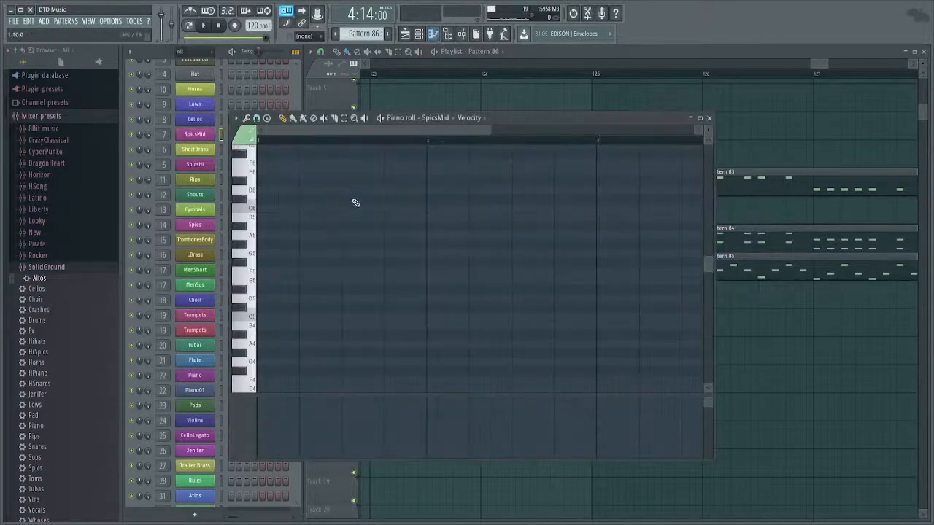
pyautogui.hotkey('ctrl', 'v')
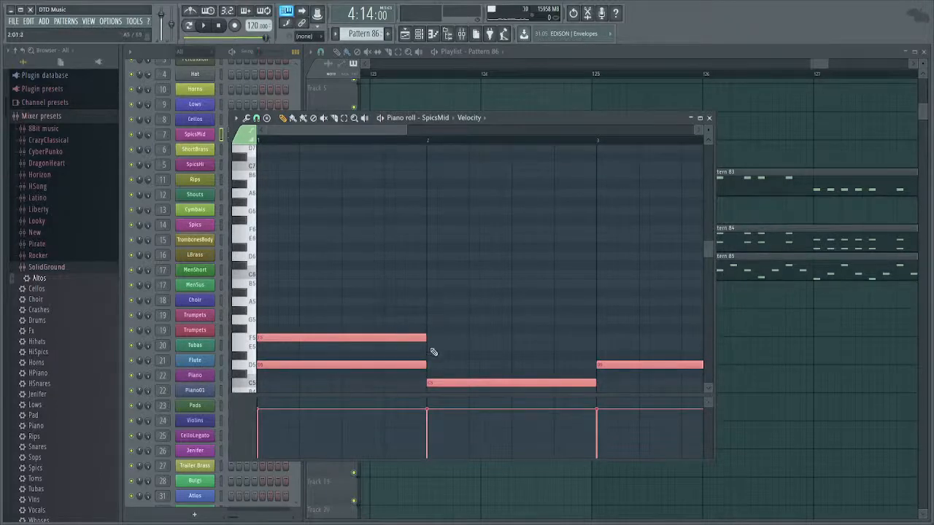
# Shorten all pasted chord notes in Pattern 86 to short staccato hits and play the pattern.
pyautogui.moveTo(427, 338); pyautogui.dragTo(273, 364)
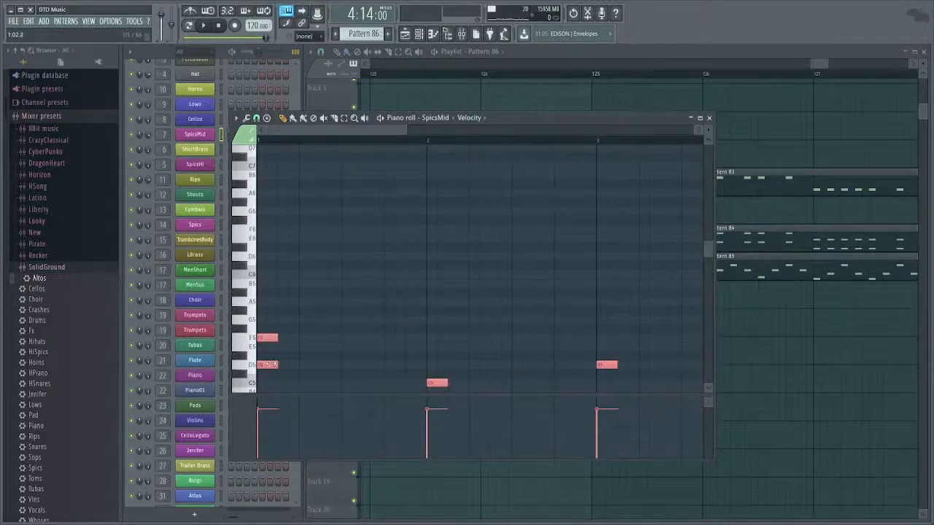
pyautogui.scroll(-3, 303, 351)
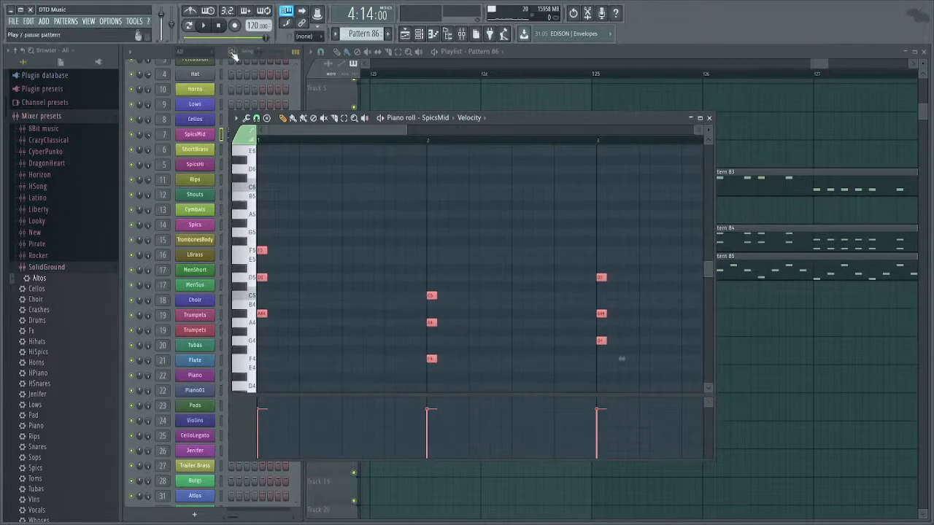
pyautogui.press('space')
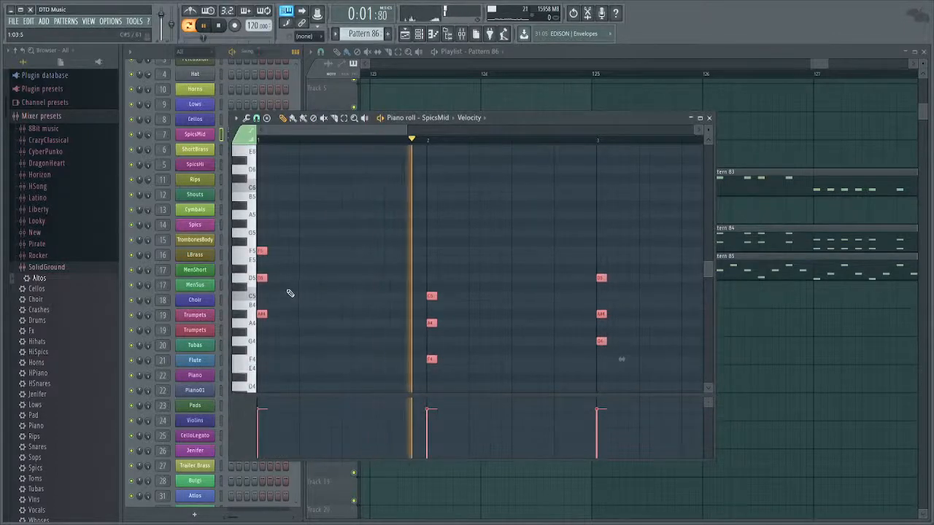
# Repeat the chord hits to eight per bar across the whole pattern and slightly lower the velocity of all notes.
pyautogui.moveTo(264, 315); pyautogui.dragTo(344, 314)
pyautogui.hotkey('ctrl', 'a')
pyautogui.moveTo(262, 315); pyautogui.dragTo(283, 314)
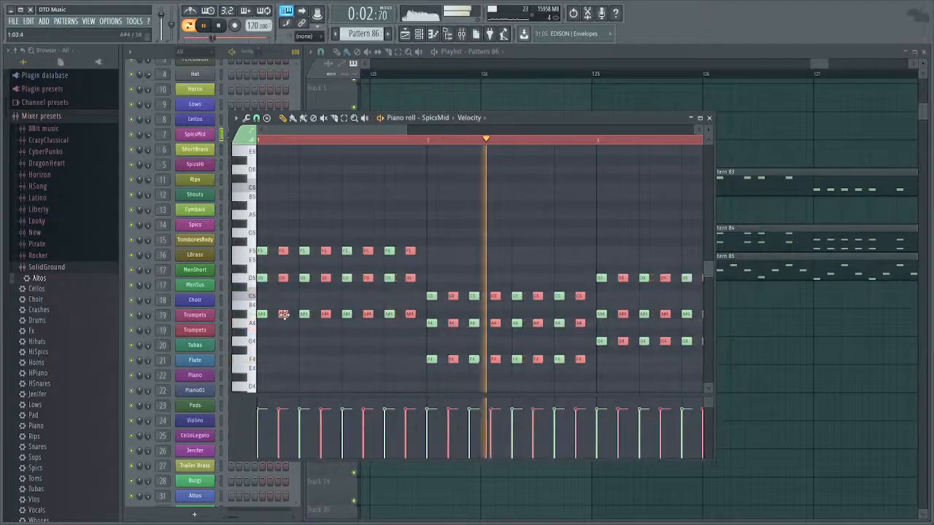
pyautogui.hotkey('ctrl', 'a')
pyautogui.scroll(-2, 378, 290)
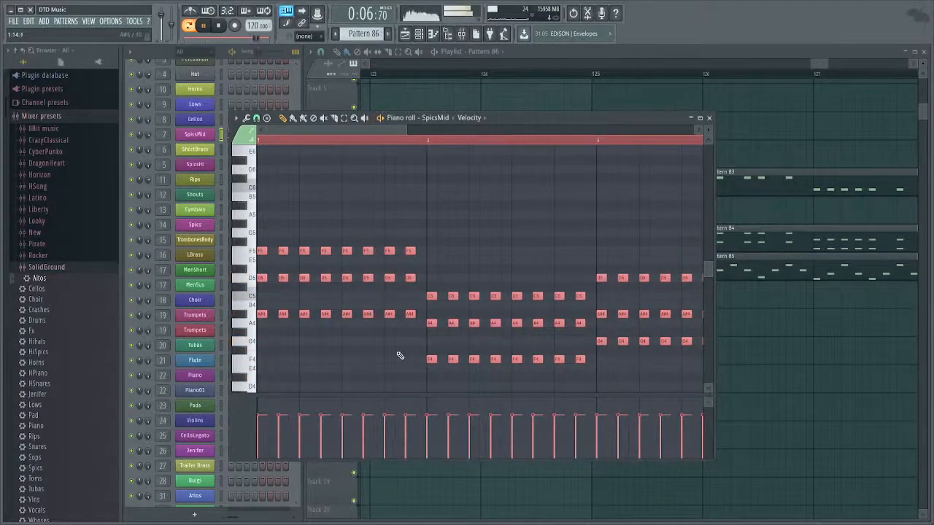
# Raise the A#4 notes in bar 1 and the F4 notes in bar 2 by one octave.
pyautogui.moveTo(424, 306); pyautogui.dragTo(65, 374)
pyautogui.hotkey('ctrl', 'Up')
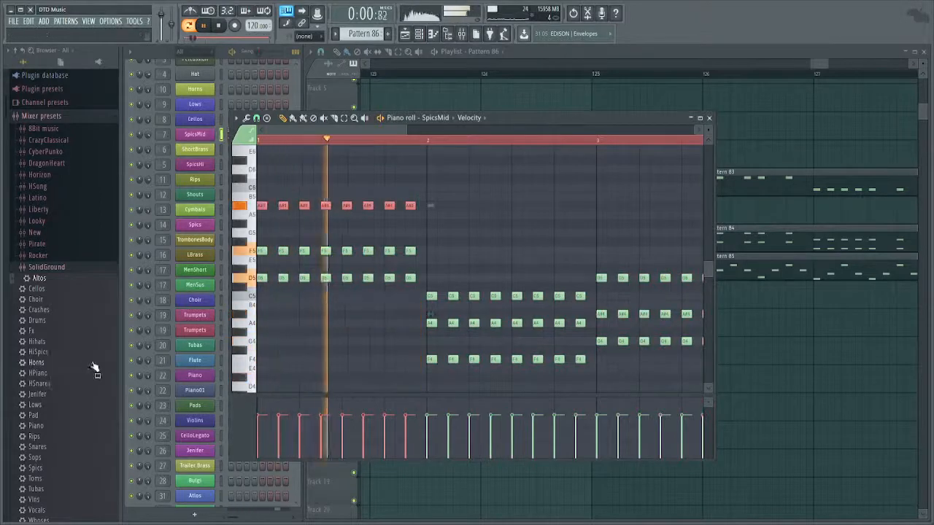
pyautogui.moveTo(409, 344); pyautogui.dragTo(580, 391)
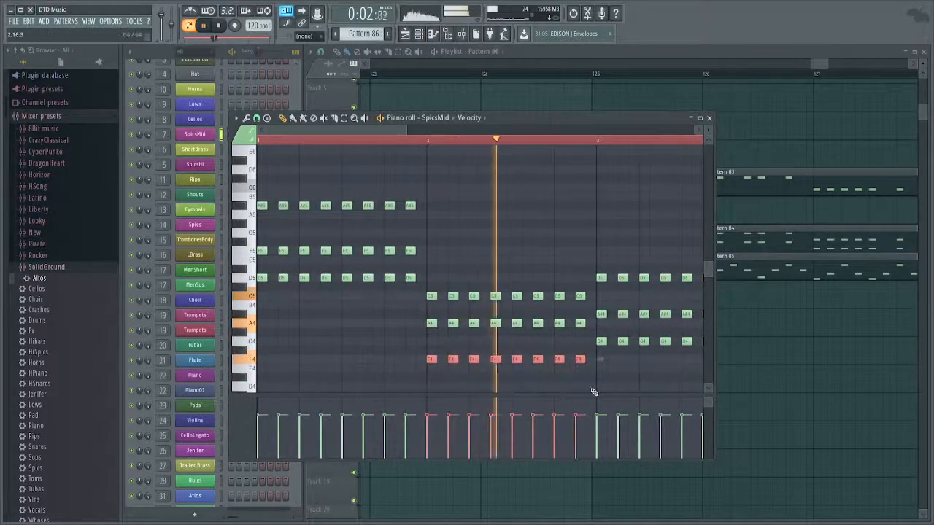
pyautogui.hotkey('ctrl', 'Up')
pyautogui.press('space')
pyautogui.scroll(-2, 448, 364)
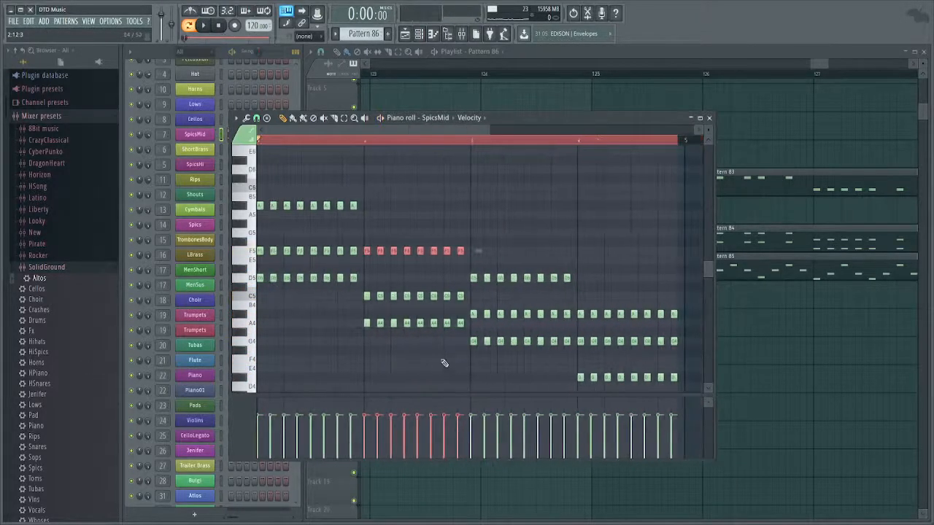
# Raise the G4 notes in bar 3 and the D#4 notes in bar 4 by one octave during playback.
pyautogui.press('space')
pyautogui.moveTo(459, 344); pyautogui.dragTo(690, 408)
pyautogui.hotkey('ctrl', 'Up')
pyautogui.scroll(-2, 577, 366)
pyautogui.hotkey('ctrl', 'Up')
pyautogui.scroll(-2, 551, 318)
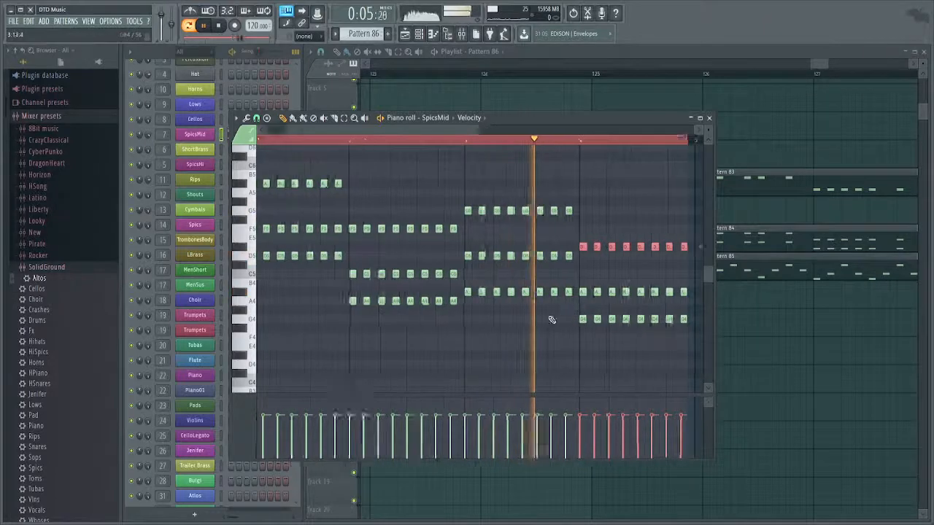
# Place Pattern 86 clips on Track 12 of the playlist at bars 126 and 130, and delete the one at bar 126.
pyautogui.press('F7')
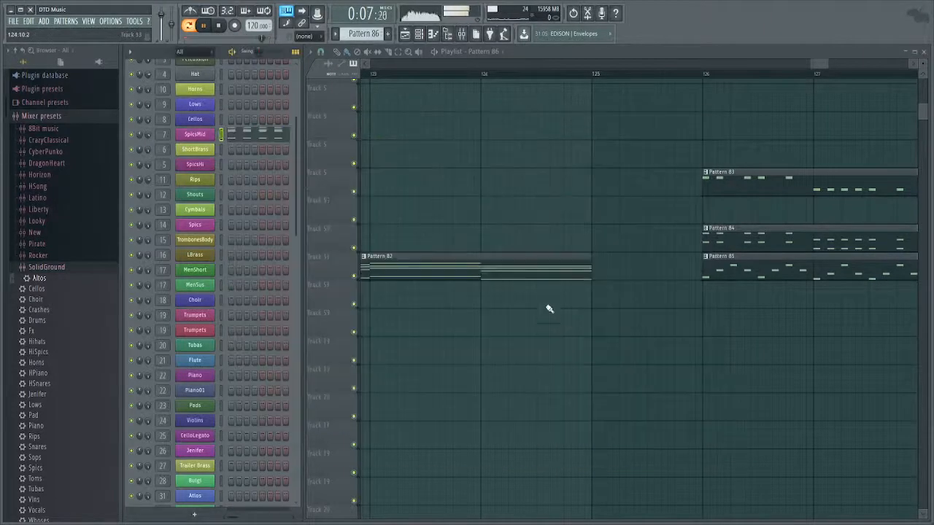
pyautogui.moveTo(702, 280); pyautogui.dragTo(460, 348)
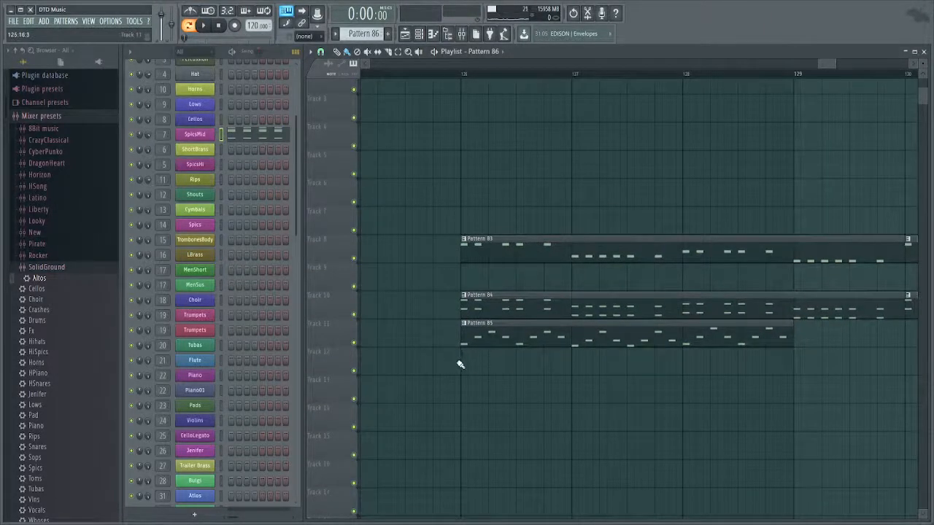
pyautogui.click(460, 365)
pyautogui.scroll(4, 464, 364)
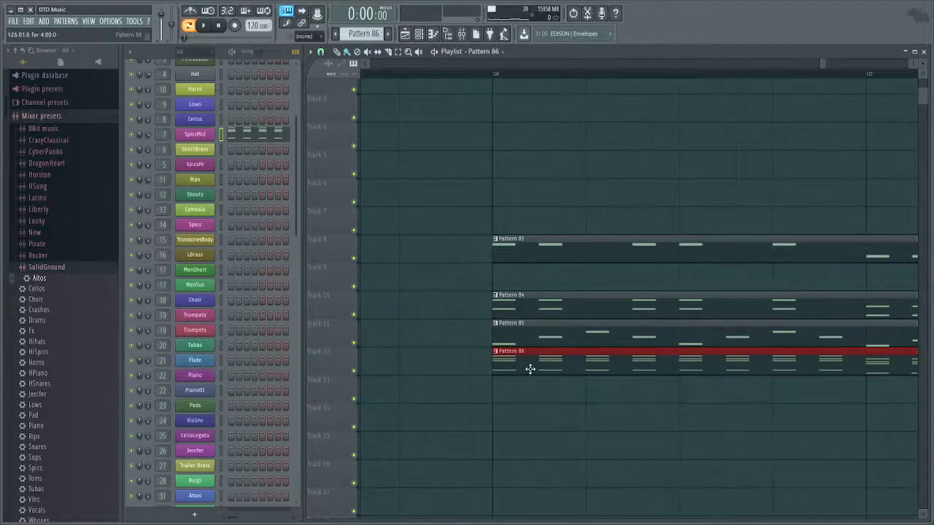
pyautogui.scroll(-5, 434, 371)
pyautogui.scroll(-3, 507, 379)
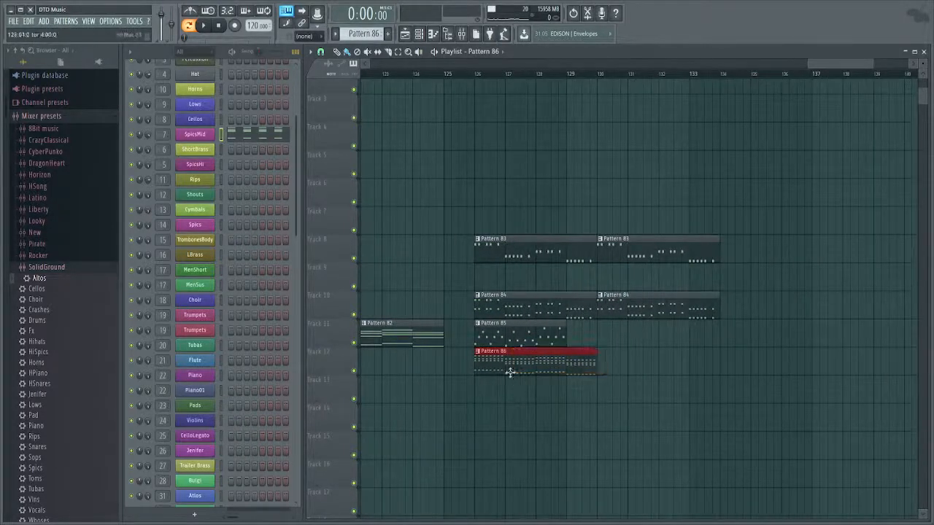
pyautogui.click(605, 364)
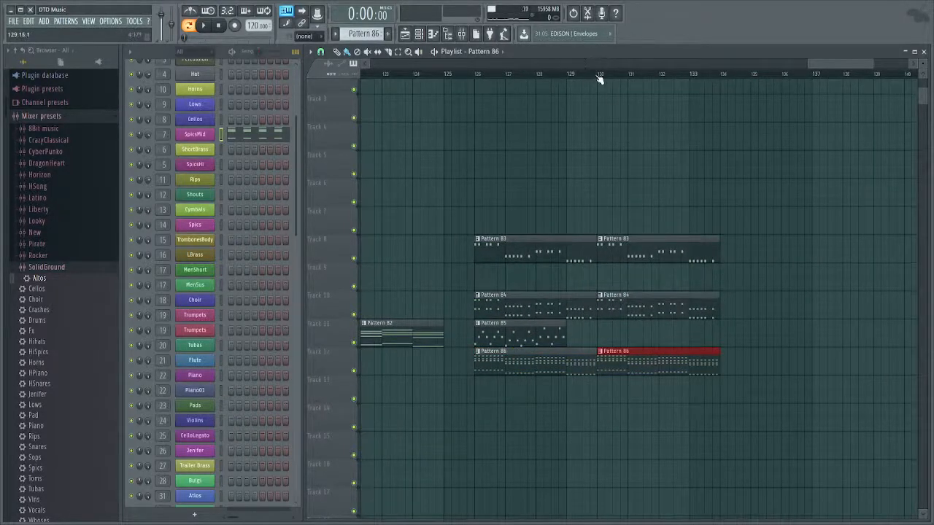
pyautogui.rightClick(592, 371)
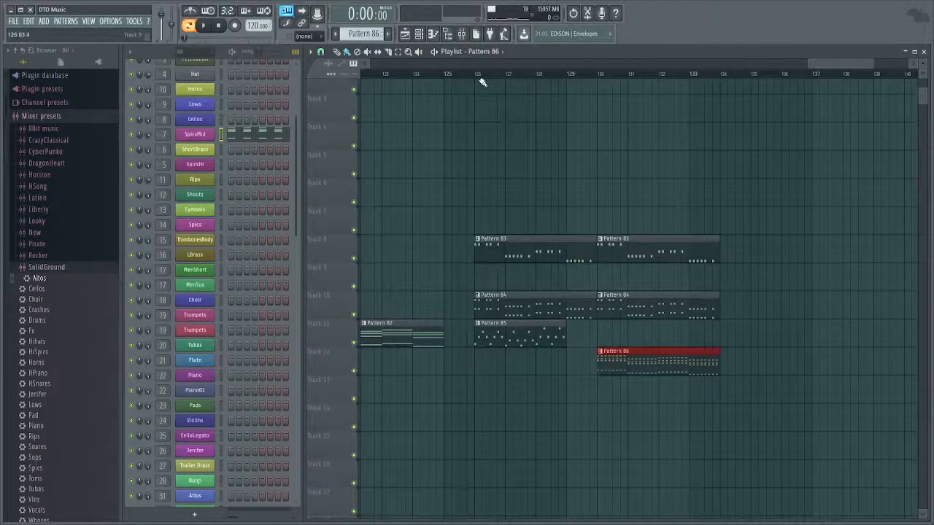
# Play the song from bar 126 and examine the SpicsMid notes of Pattern 85 around bar 4.
pyautogui.click(475, 73)
pyautogui.press('space')
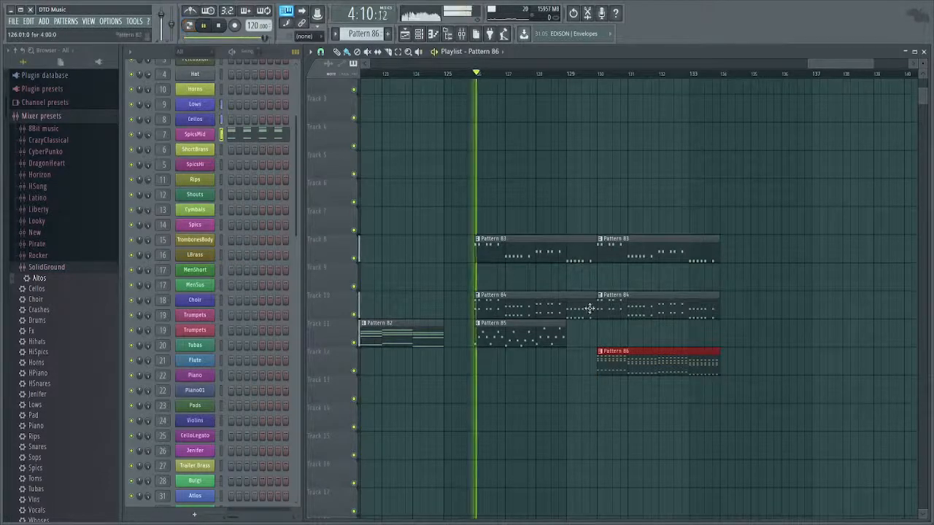
pyautogui.doubleClick(529, 329)
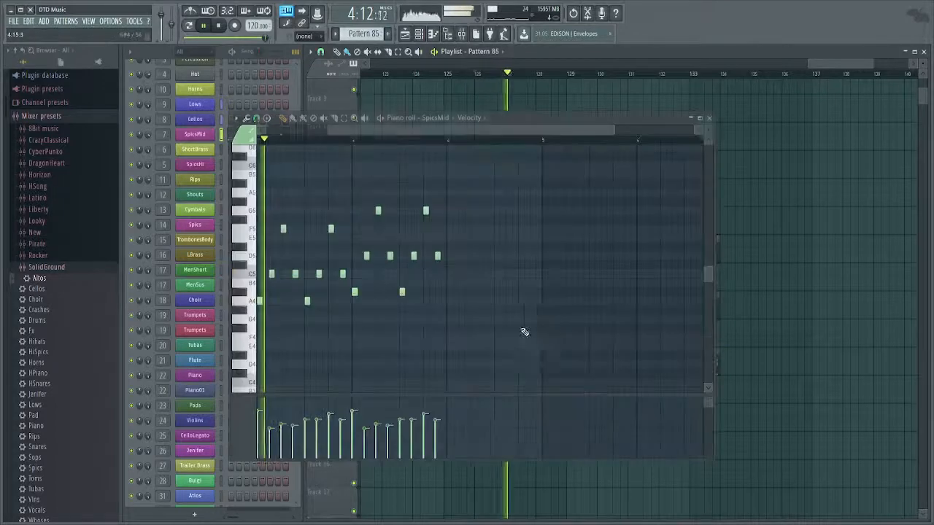
pyautogui.scroll(2, 440, 295)
pyautogui.moveTo(414, 282); pyautogui.dragTo(384, 311)
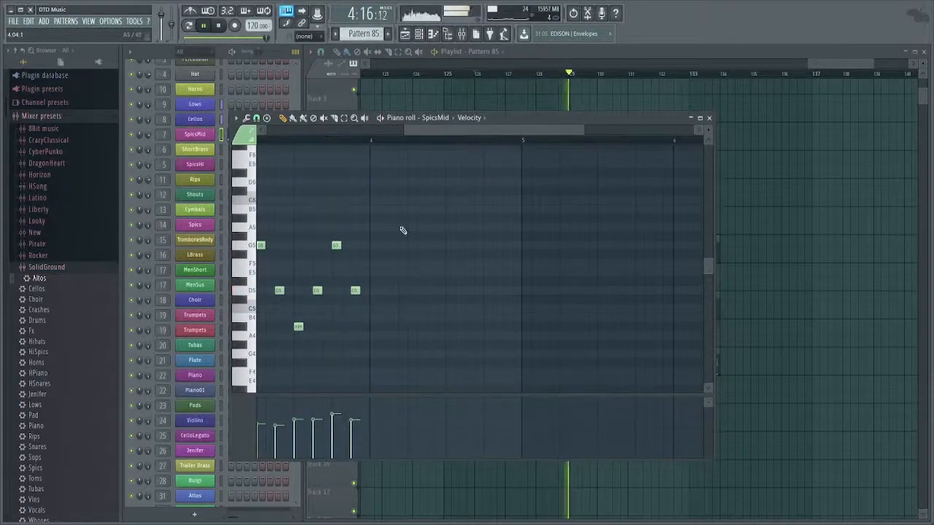
# Stop playback, duplicate the bar 3 SpicsMid notes of Pattern 85 into bar 4, and return to the playlist.
pyautogui.press('space')
pyautogui.moveTo(445, 204); pyautogui.dragTo(299, 332)
pyautogui.scroll(3, 387, 320)
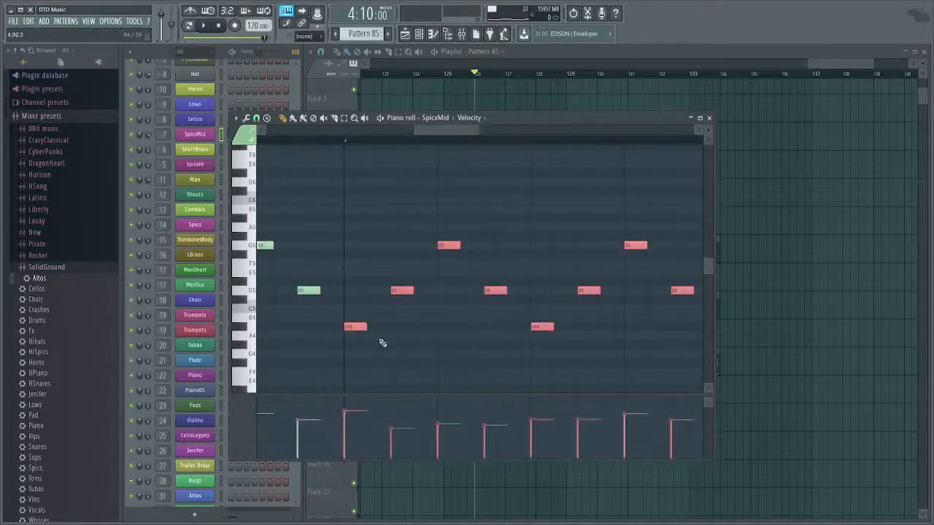
pyautogui.press('F7')
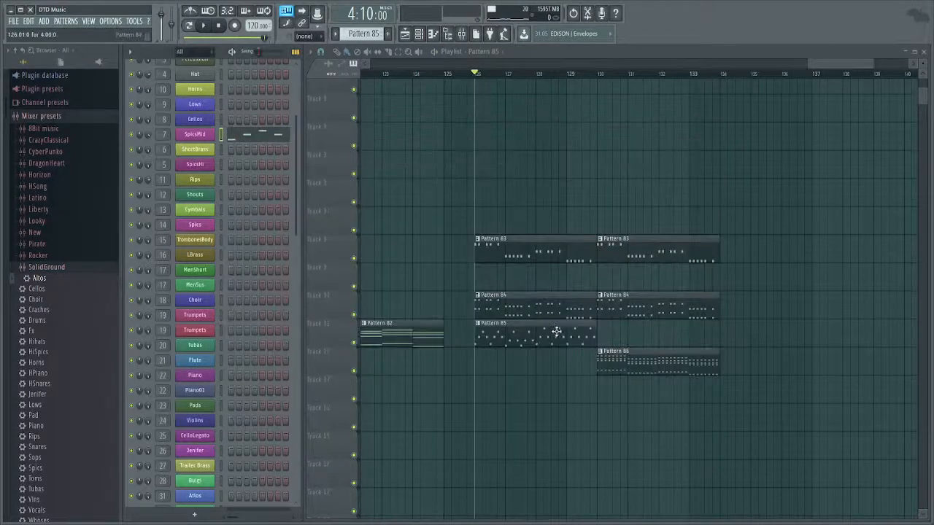
# Listen to the song from just before bar 129 with the SpicsMid notes of Pattern 85 open.
pyautogui.scroll(3, 584, 328)
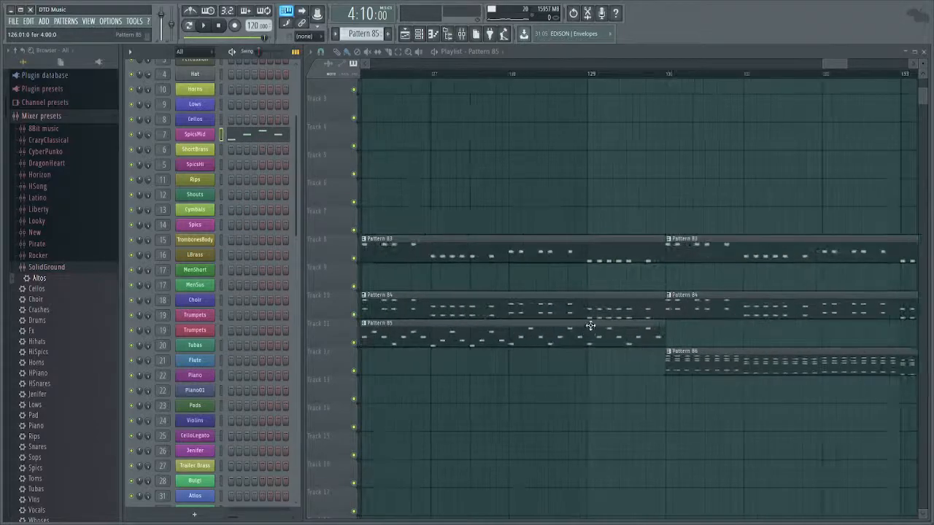
pyautogui.click(580, 76)
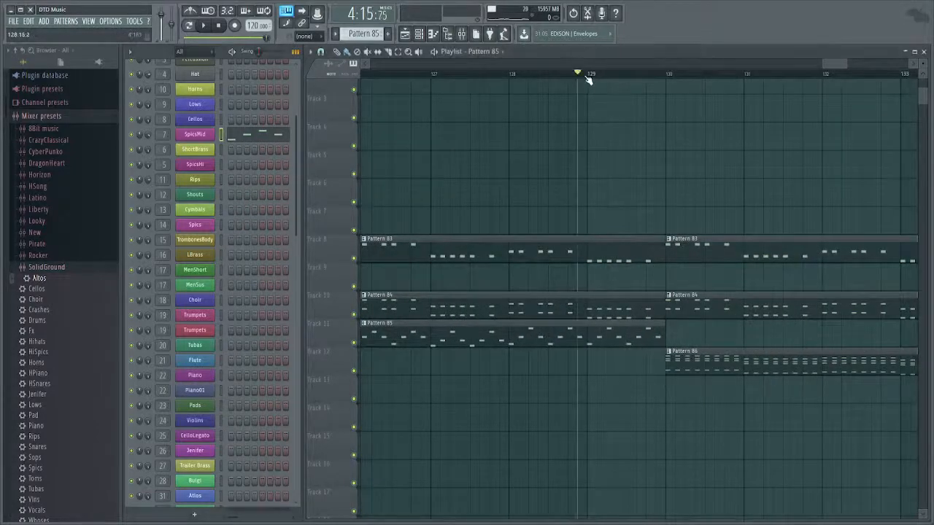
pyautogui.doubleClick(590, 329)
pyautogui.press('space')
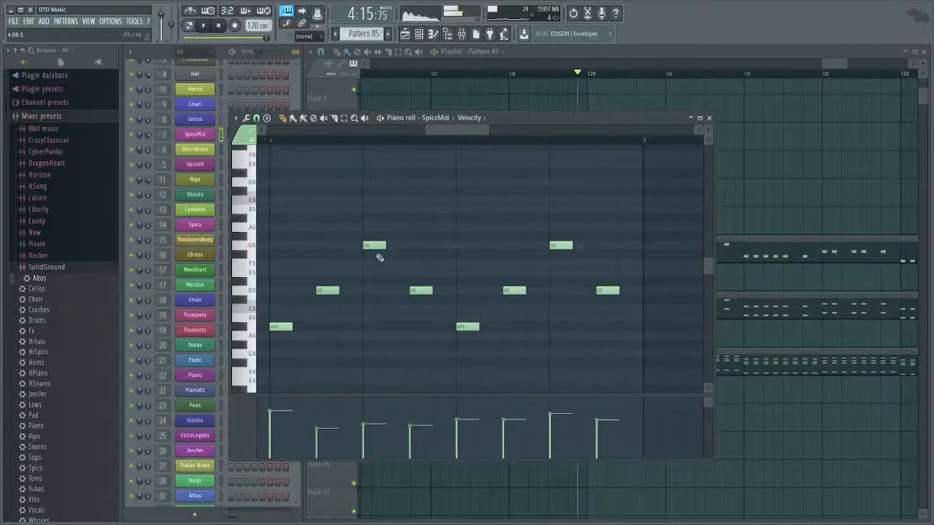
# Audition D5, G5, A5 and the pitches down to F5 on the SpicsMid piano roll keyboard.
pyautogui.click(245, 292)
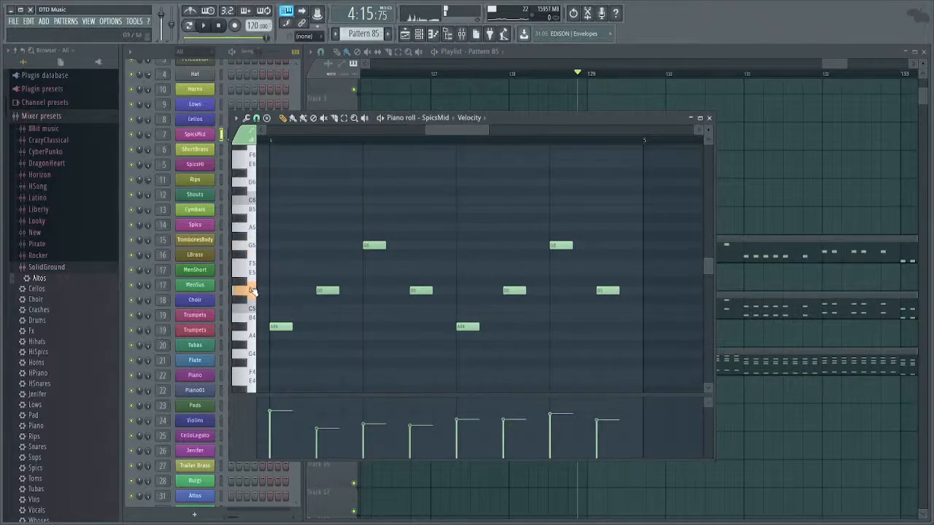
pyautogui.click(249, 243)
pyautogui.click(252, 228)
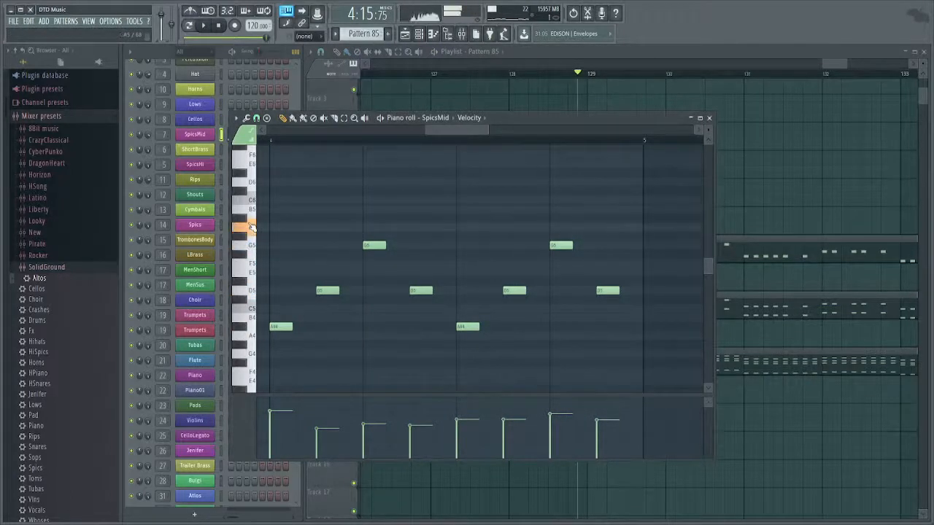
pyautogui.moveTo(252, 228); pyautogui.dragTo(254, 263)
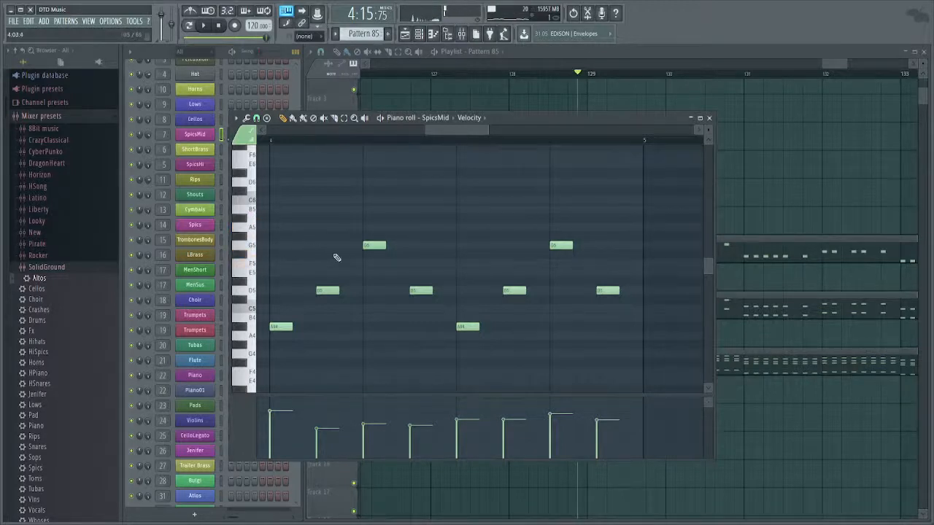
pyautogui.press('Escape')
# Examine the bar 4 chord in the OPiano notes of Pattern 82.
pyautogui.moveTo(476, 270); pyautogui.dragTo(821, 236)
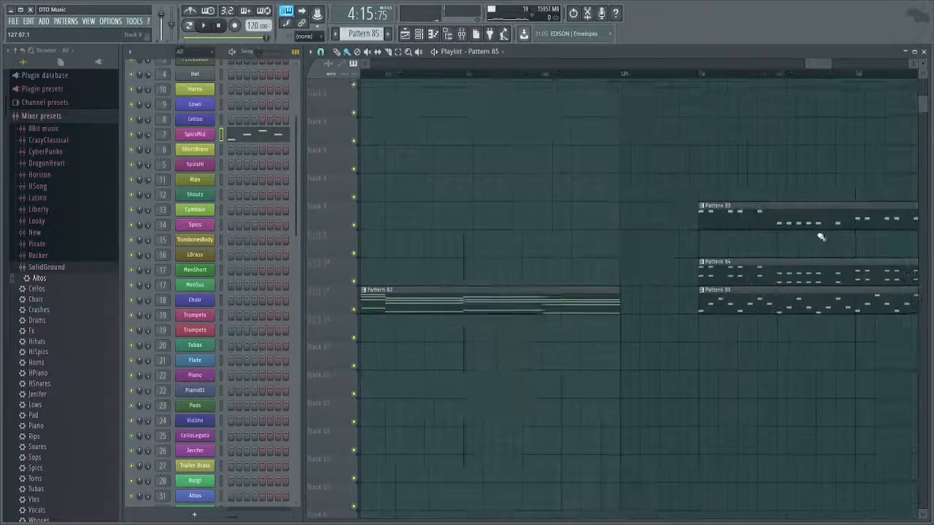
pyautogui.doubleClick(537, 306)
pyautogui.scroll(-5, 521, 290)
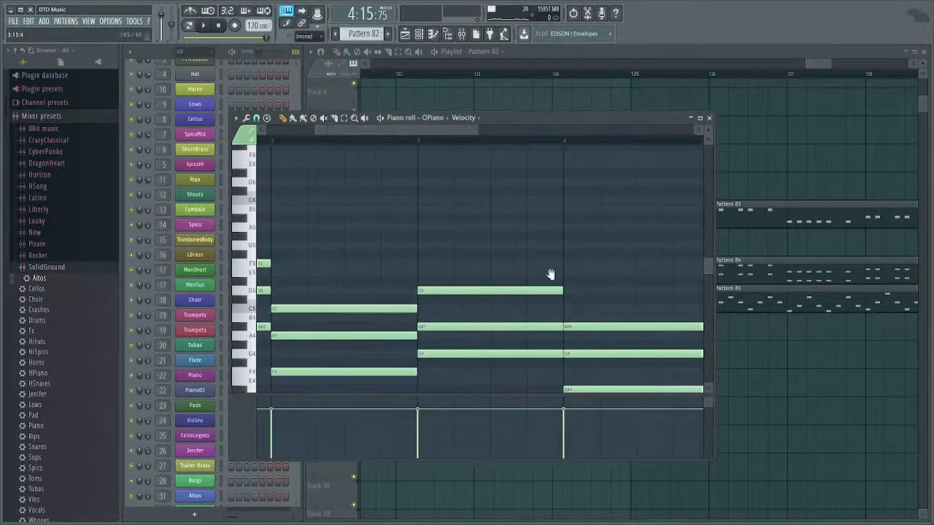
pyautogui.moveTo(552, 274); pyautogui.dragTo(455, 341)
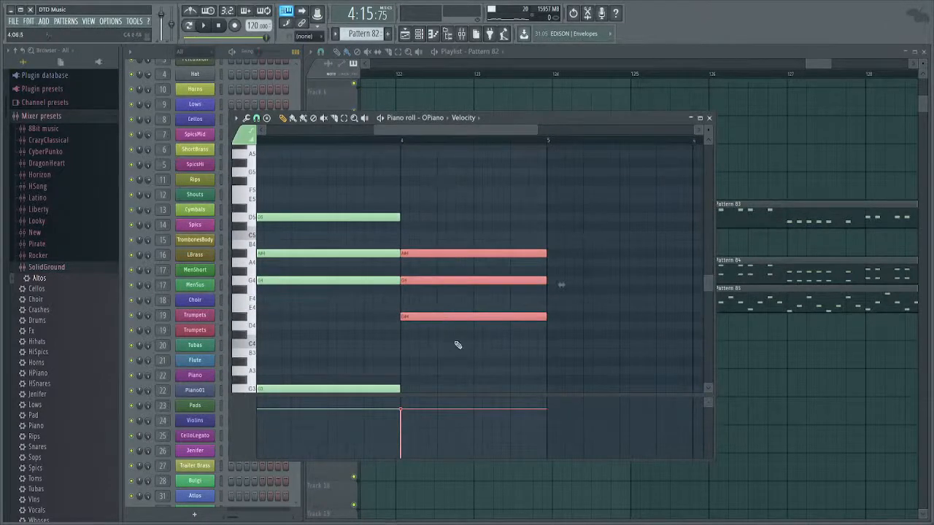
pyautogui.press('Escape')
# Compare the bar 4 SpicsMid notes of Pattern 85 with the bar 4 chord in Pattern 82.
pyautogui.moveTo(667, 309); pyautogui.dragTo(290, 351)
pyautogui.click(638, 355)
pyautogui.doubleClick(639, 356)
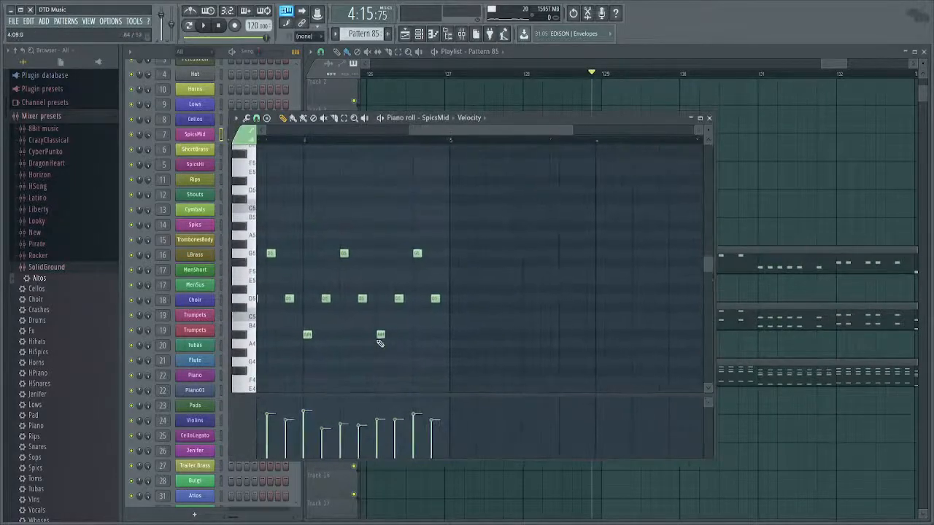
pyautogui.press('Escape')
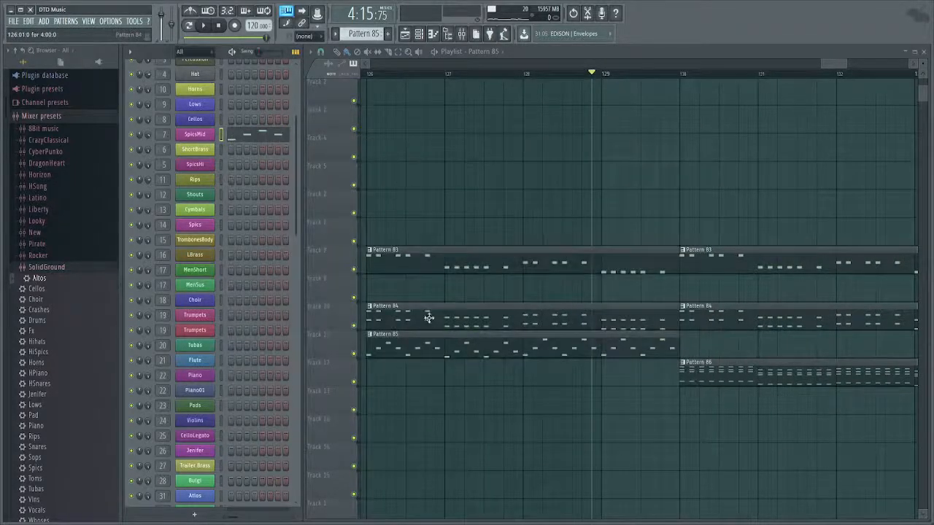
pyautogui.moveTo(429, 319); pyautogui.dragTo(802, 287)
pyautogui.click(564, 314)
pyautogui.doubleClick(564, 314)
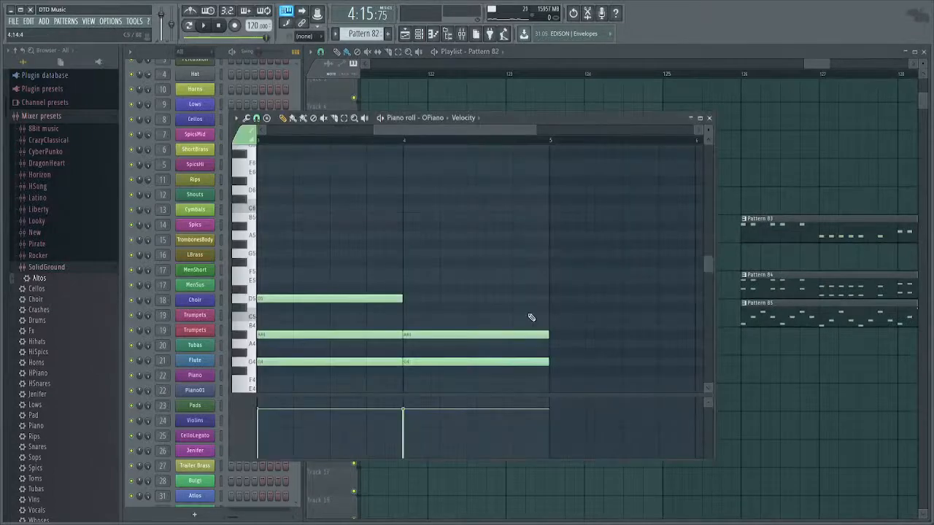
pyautogui.scroll(-4, 531, 315)
pyautogui.press('Escape')
# Raise the four D5 notes in bar 4 of Pattern 85's SpicsMid part by a semitone to D#5.
pyautogui.moveTo(685, 297); pyautogui.dragTo(451, 330)
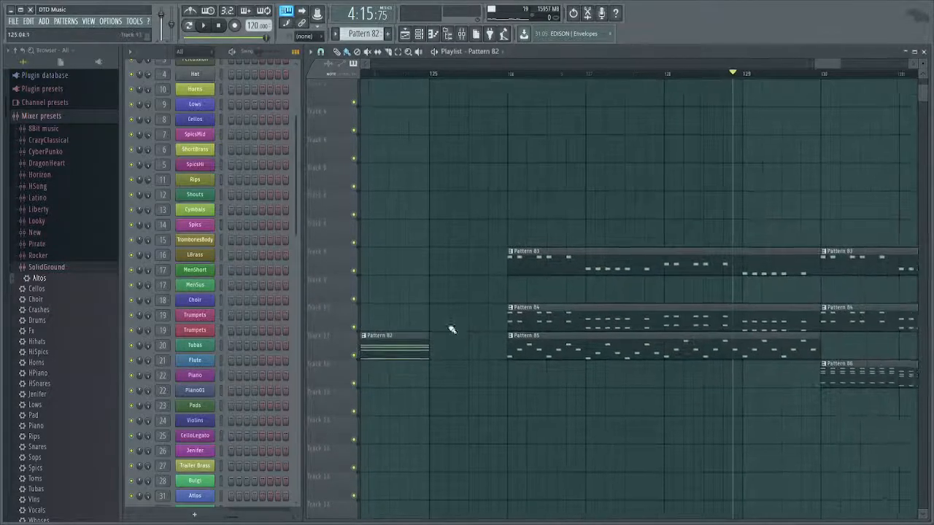
pyautogui.doubleClick(549, 343)
pyautogui.moveTo(682, 227); pyautogui.dragTo(394, 341)
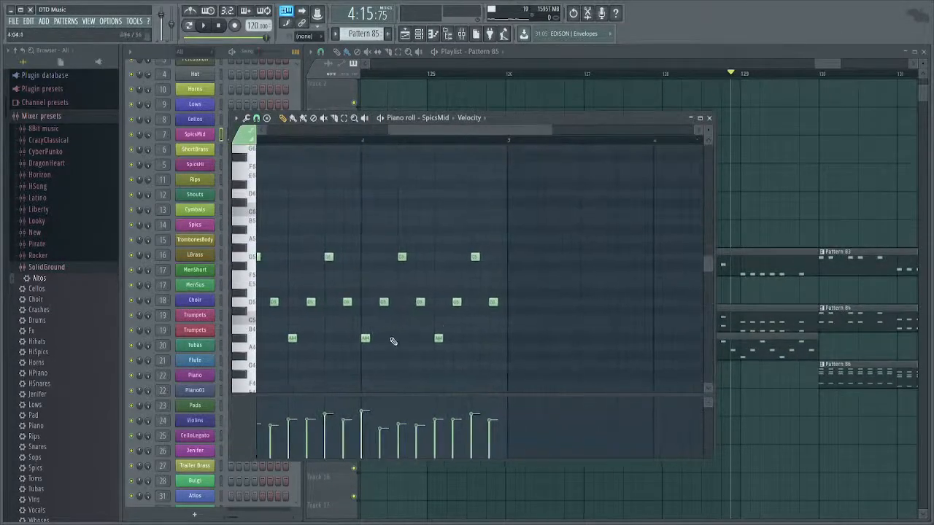
pyautogui.moveTo(376, 296); pyautogui.dragTo(558, 330)
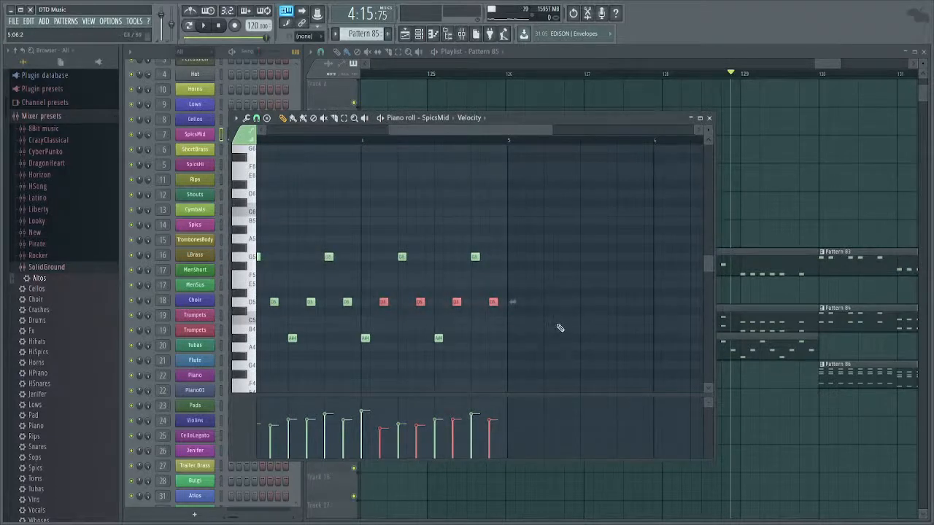
pyautogui.hotkey('shift', 'Up')
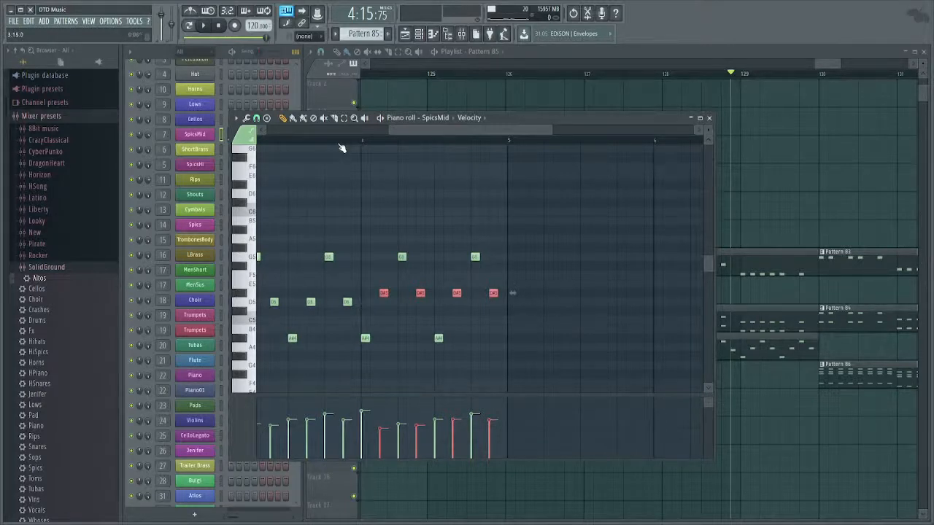
pyautogui.hotkey('ctrl', 'd')
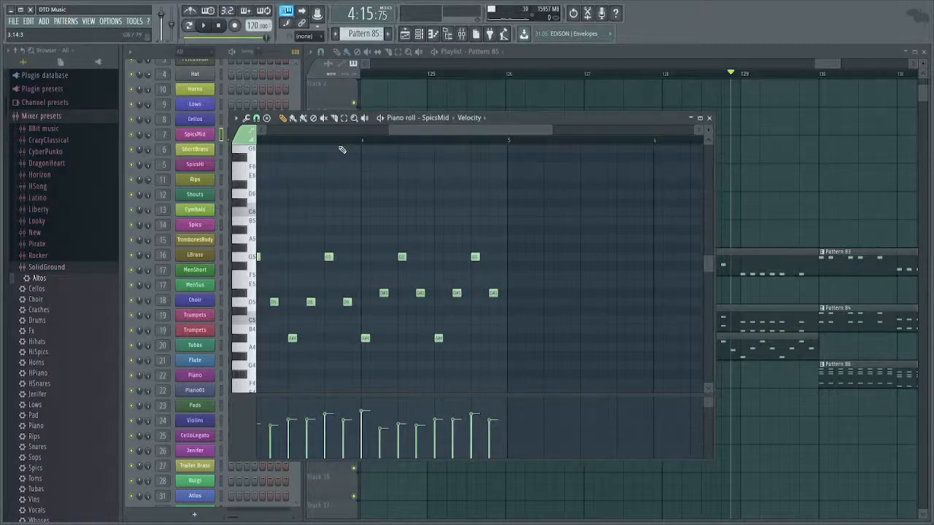
# Try lower pitches for the two G5 notes in bar 4 of Pattern 85 while listening to the song.
pyautogui.press('space')
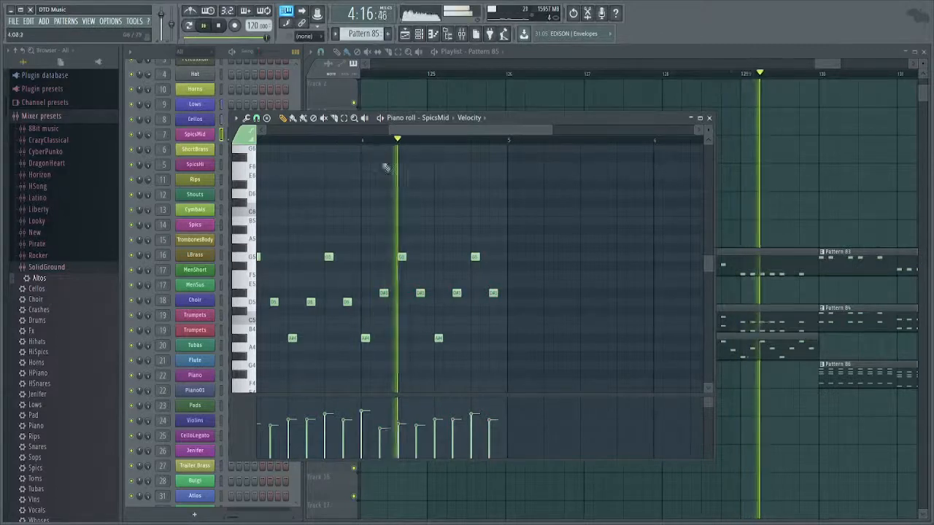
pyautogui.press('space')
pyautogui.moveTo(390, 246); pyautogui.dragTo(584, 274)
pyautogui.click(367, 141)
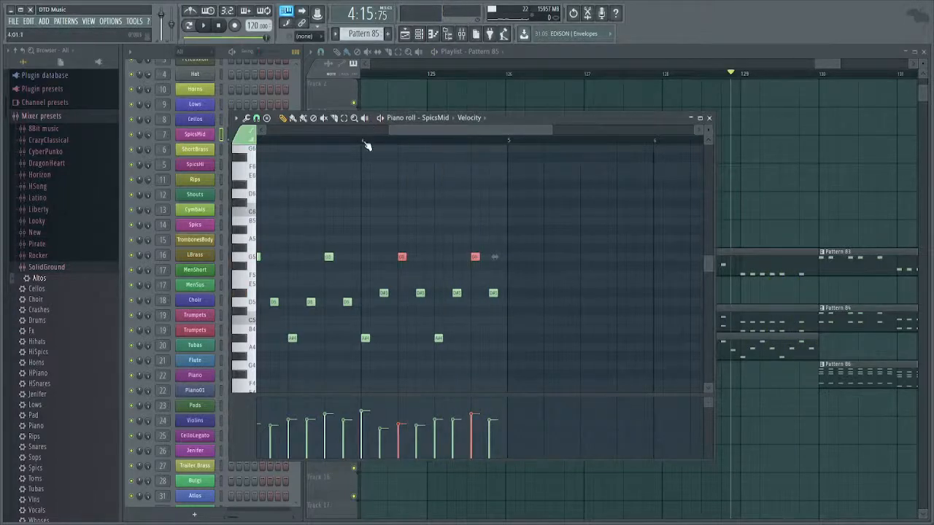
pyautogui.press('space')
pyautogui.press('Down')
pyautogui.press('Down')
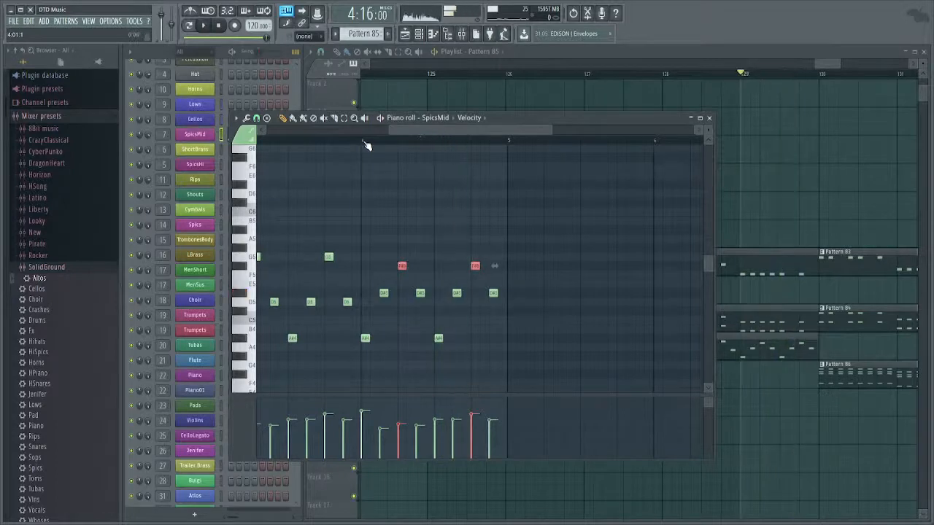
pyautogui.press('Up')
pyautogui.press('Up')
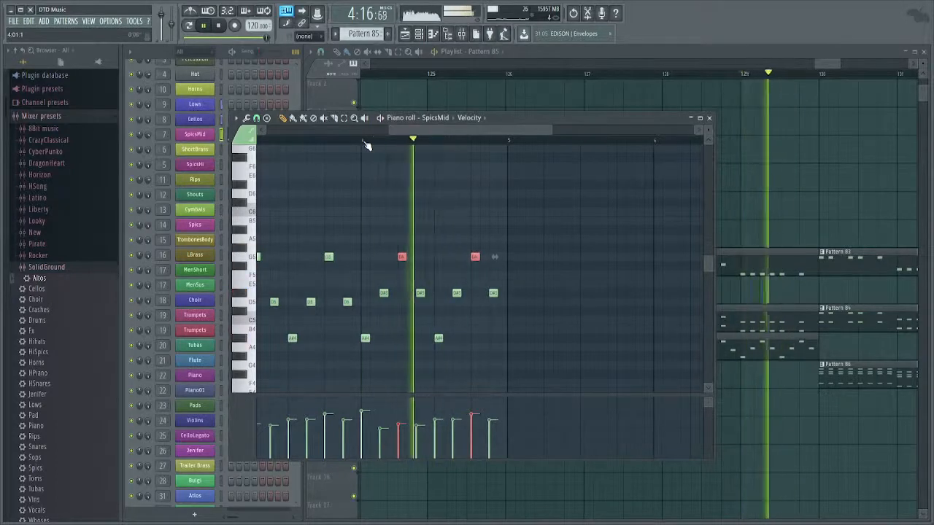
# Repeat the bar 130 clips of Patterns 86, 84 and 83 at bar 134 in the playlist.
pyautogui.moveTo(839, 297); pyautogui.dragTo(573, 303)
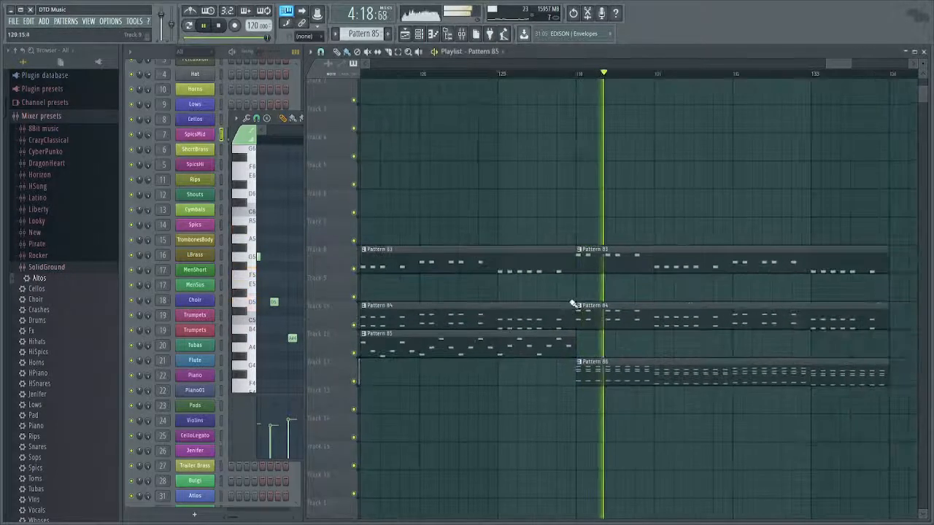
pyautogui.scroll(-4, 571, 303)
pyautogui.click(663, 366)
pyautogui.hotkey('ctrl', 'b')
pyautogui.click(662, 318)
pyautogui.hotkey('ctrl', 'b')
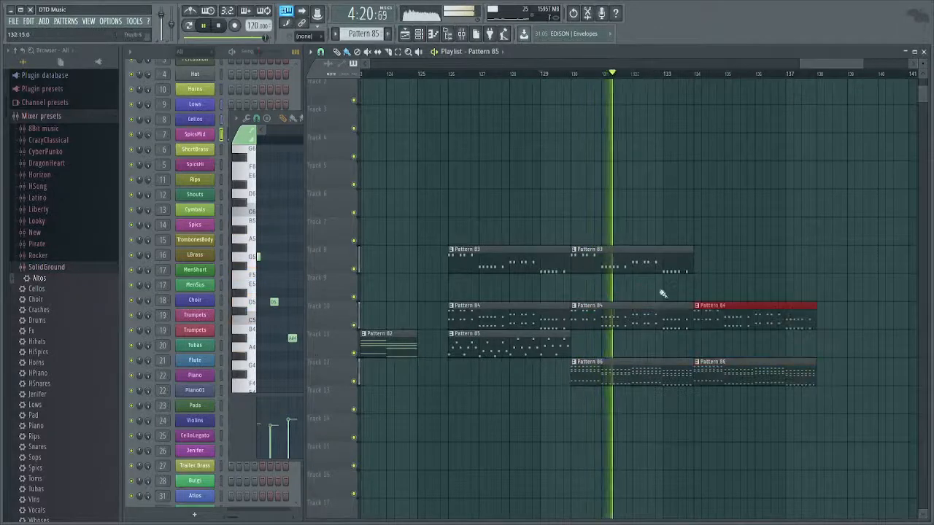
pyautogui.click(658, 266)
pyautogui.hotkey('ctrl', 'b')
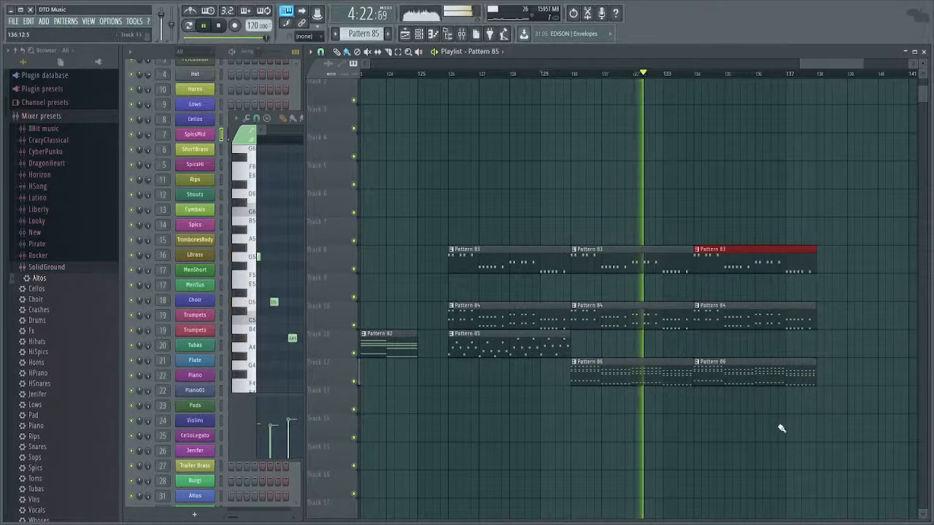
# Close the SpicsMid piano roll and listen to the extended arrangement past bar 136.
pyautogui.click(285, 313)
pyautogui.press('Escape')
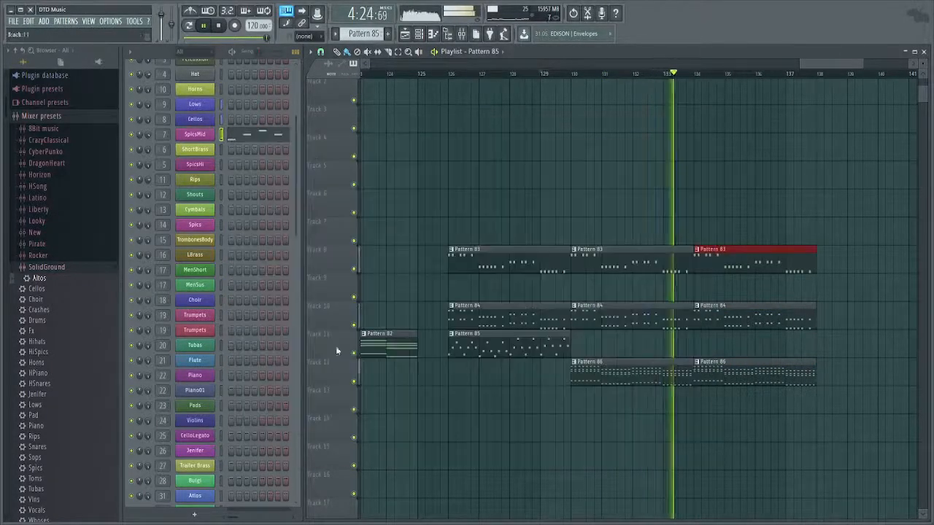
pyautogui.moveTo(541, 342); pyautogui.dragTo(567, 320)
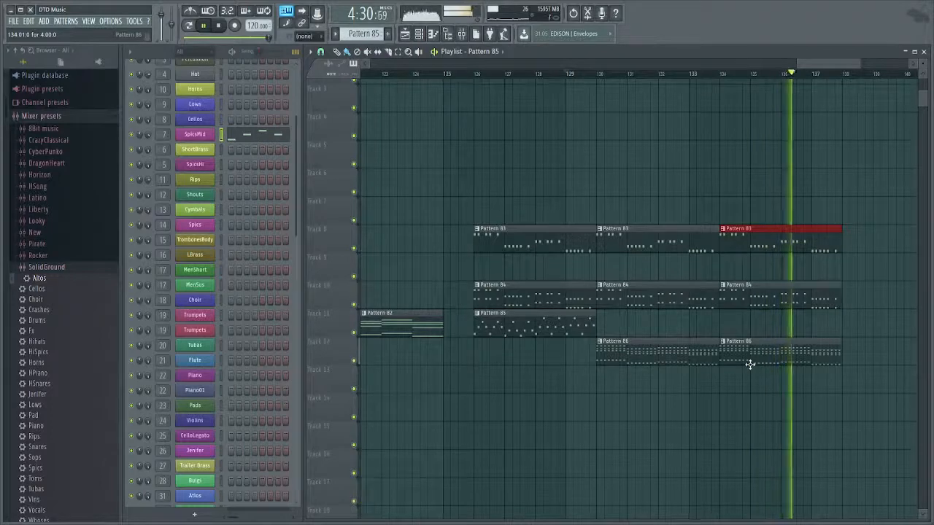
pyautogui.press('space')
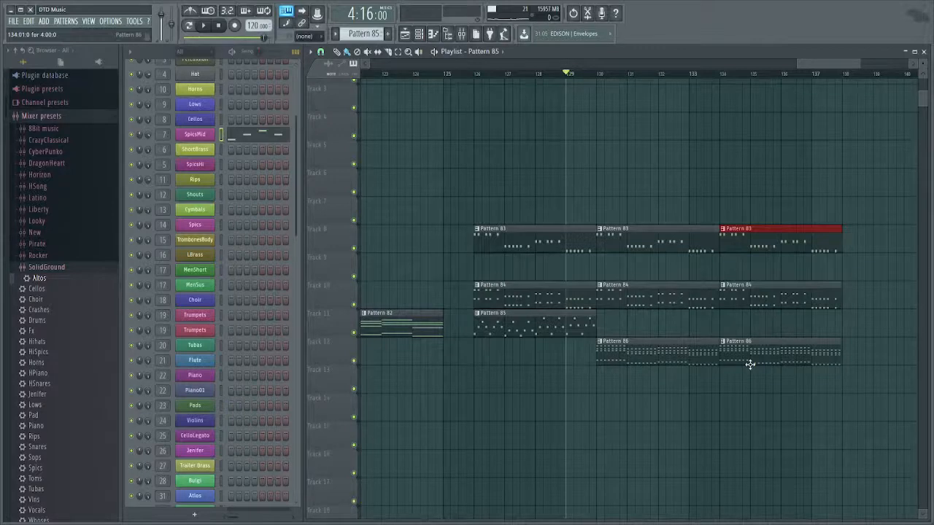
# Examine the repeated SpicsMid chords of Pattern 86 and close its piano roll.
pyautogui.click(678, 364)
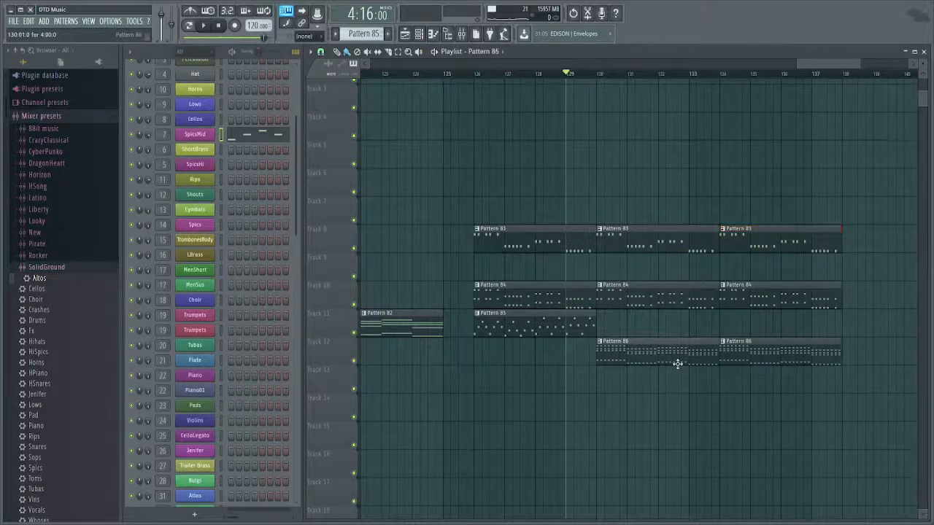
pyautogui.doubleClick(678, 364)
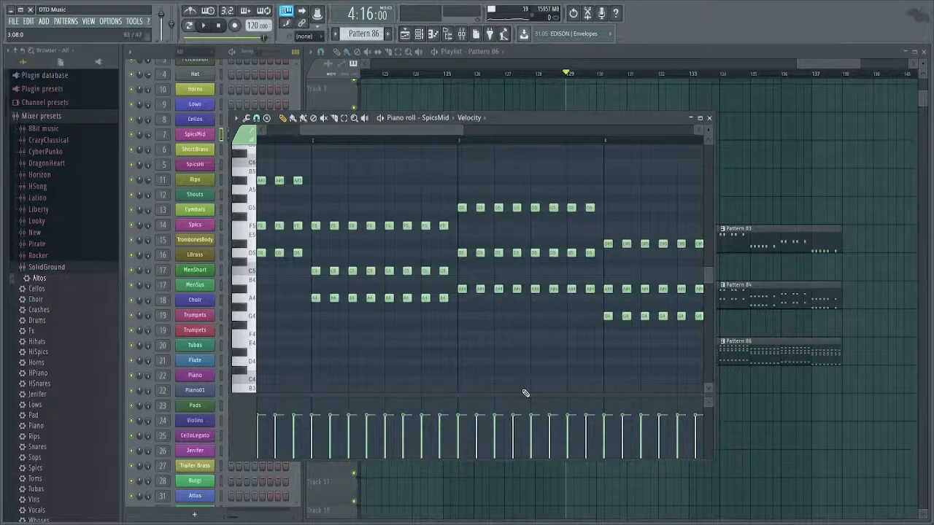
pyautogui.press('F7')
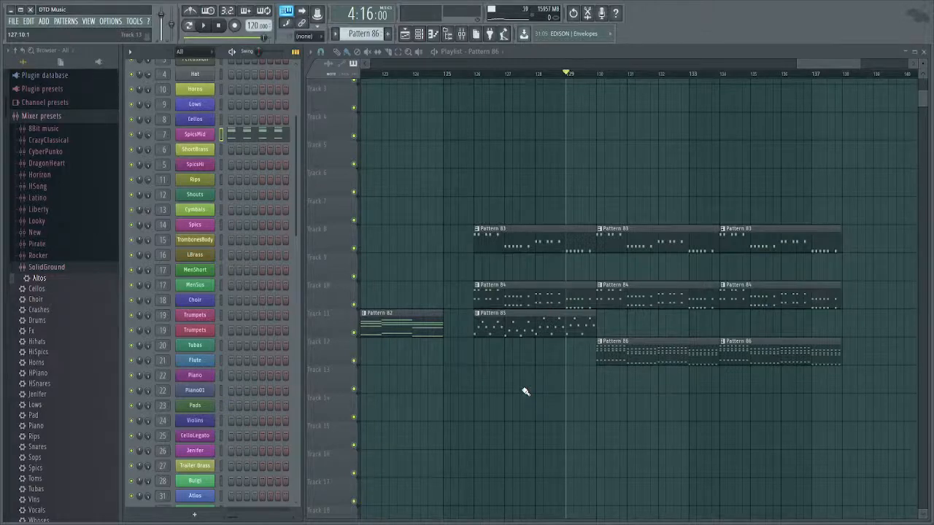
# Replace both Pattern 86 clips with repeats of Pattern 85 at bars 130 and 134.
pyautogui.scroll(3, 500, 164)
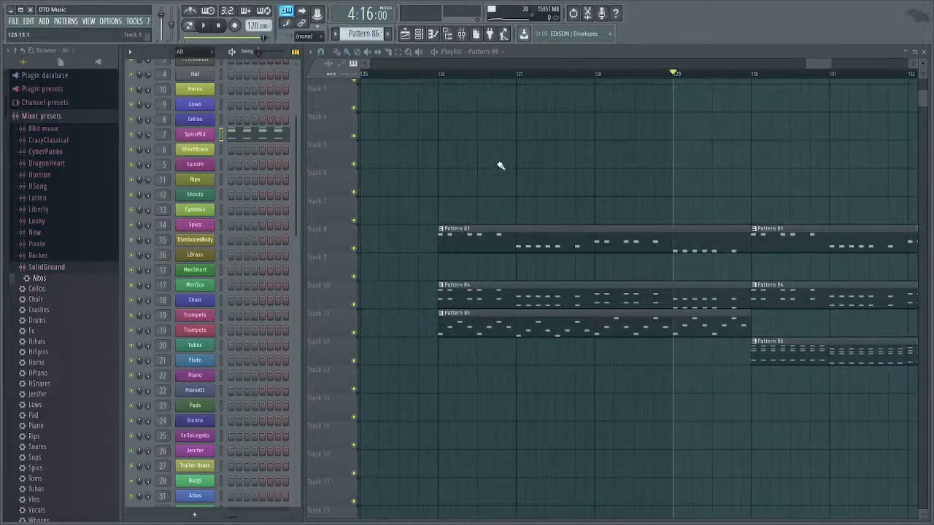
pyautogui.hscroll(3, 604, 354)
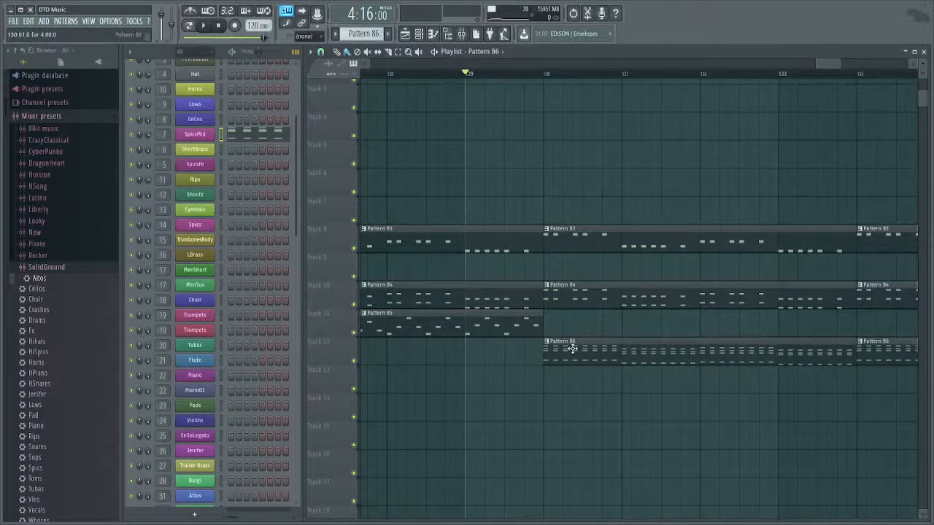
pyautogui.scroll(-3, 573, 349)
pyautogui.rightClick(621, 355)
pyautogui.rightClick(729, 350)
pyautogui.moveTo(682, 332); pyautogui.dragTo(497, 375)
pyautogui.hotkey('ctrl', 'b')
pyautogui.hotkey('ctrl', 'b')
pyautogui.scroll(1, 501, 372)
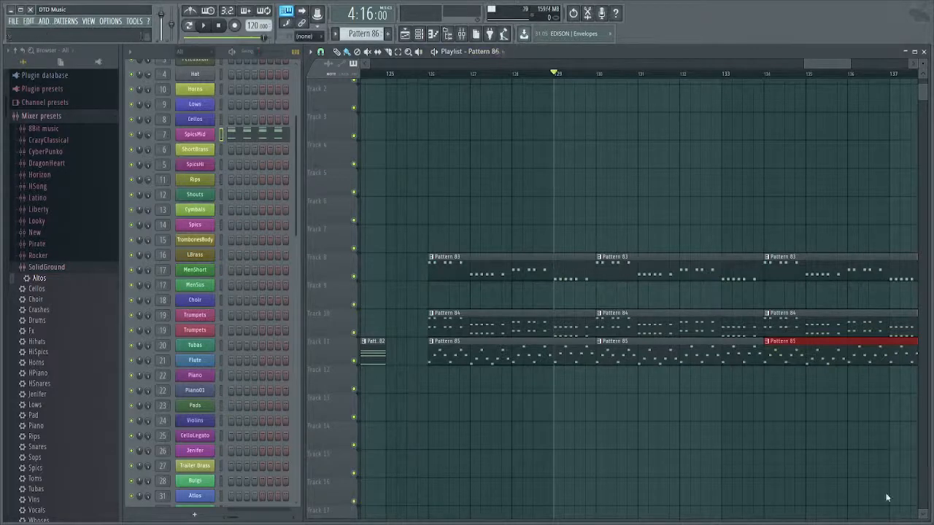
# Create Pattern 87 and open its empty SpicsHi piano roll.
pyautogui.press('F4')
pyautogui.press('l')
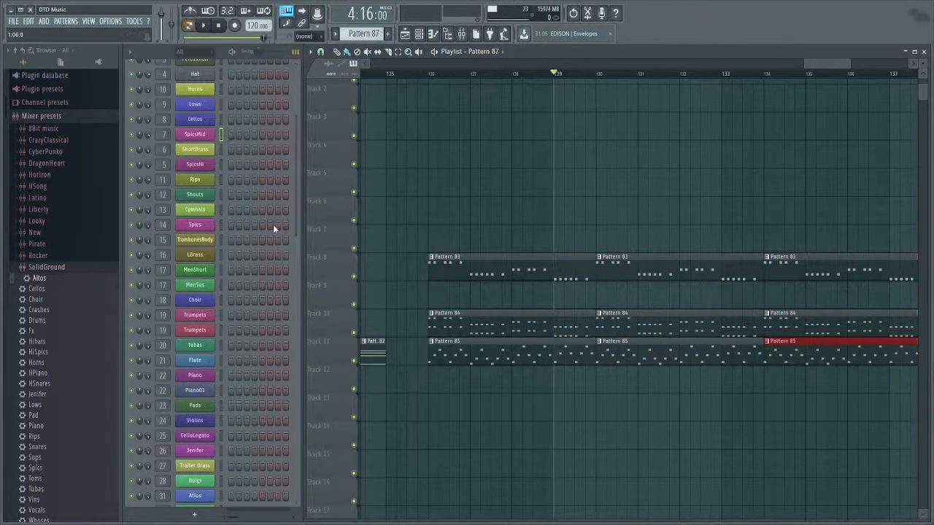
pyautogui.click(222, 166)
pyautogui.press('F7')
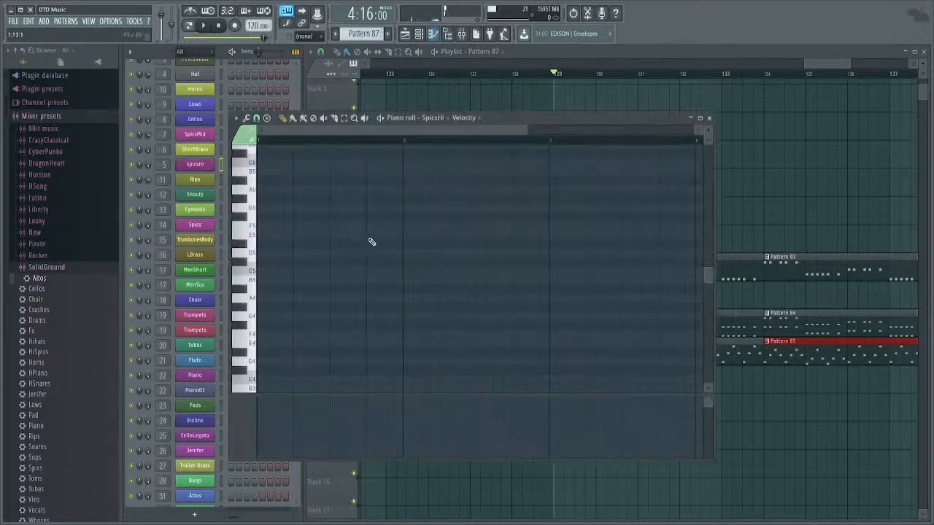
# Copy all OPiano chord notes of Pattern 82 except the low A#3 in bar 1.
pyautogui.scroll(-2, 328, 235)
pyautogui.moveTo(487, 326); pyautogui.dragTo(758, 278)
pyautogui.doubleClick(537, 300)
pyautogui.scroll(-4, 401, 285)
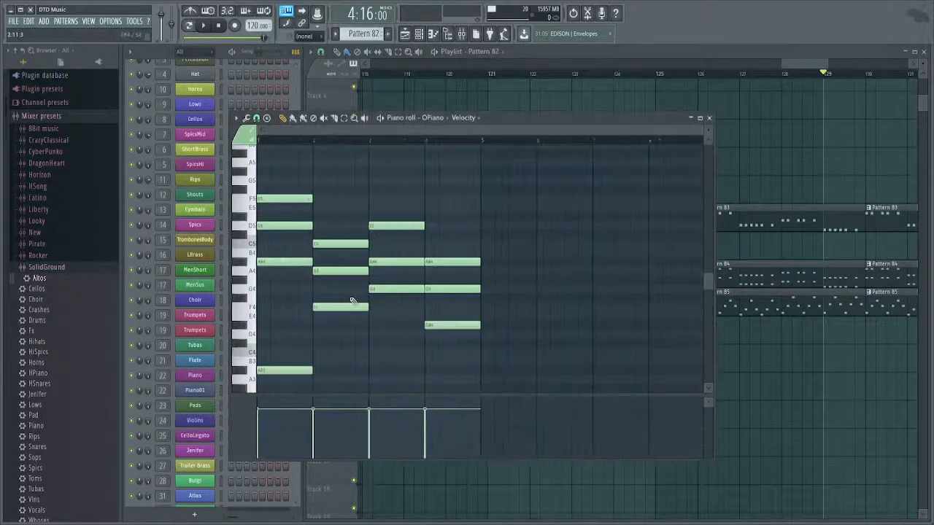
pyautogui.moveTo(505, 187); pyautogui.dragTo(183, 349)
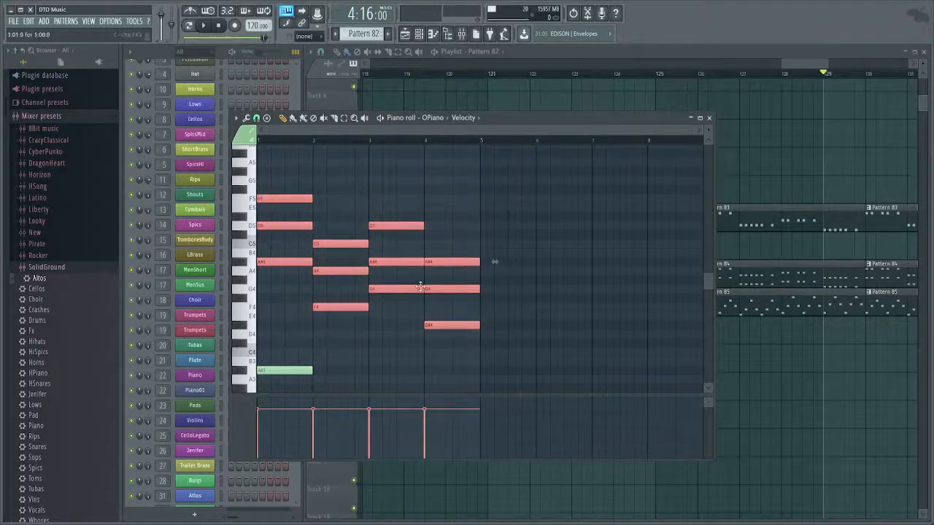
pyautogui.press('Escape')
# Paste the copied chords into the Rips channel of new Pattern 87 and mute Rips as a visual guide.
pyautogui.moveTo(606, 289); pyautogui.dragTo(386, 330)
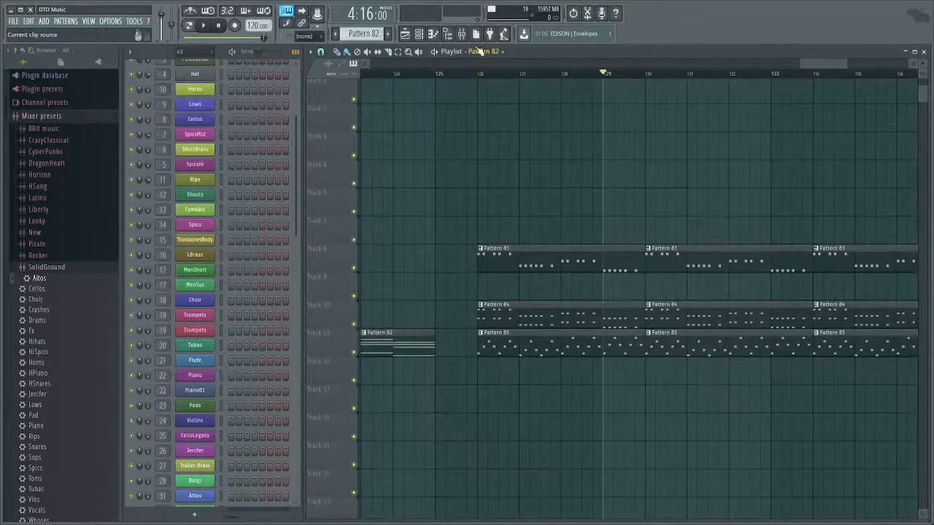
pyautogui.click(878, 337)
pyautogui.press('l')
pyautogui.press('F4')
pyautogui.press('l')
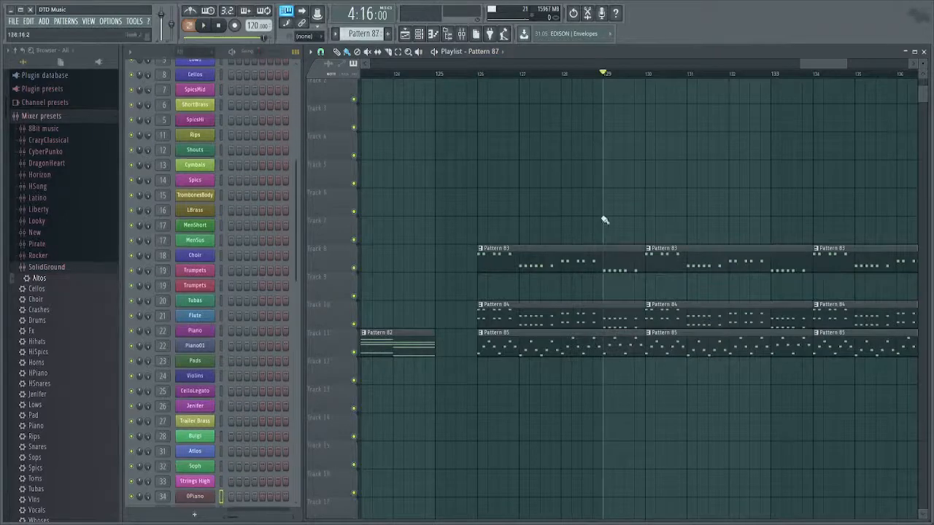
pyautogui.scroll(3, 257, 243)
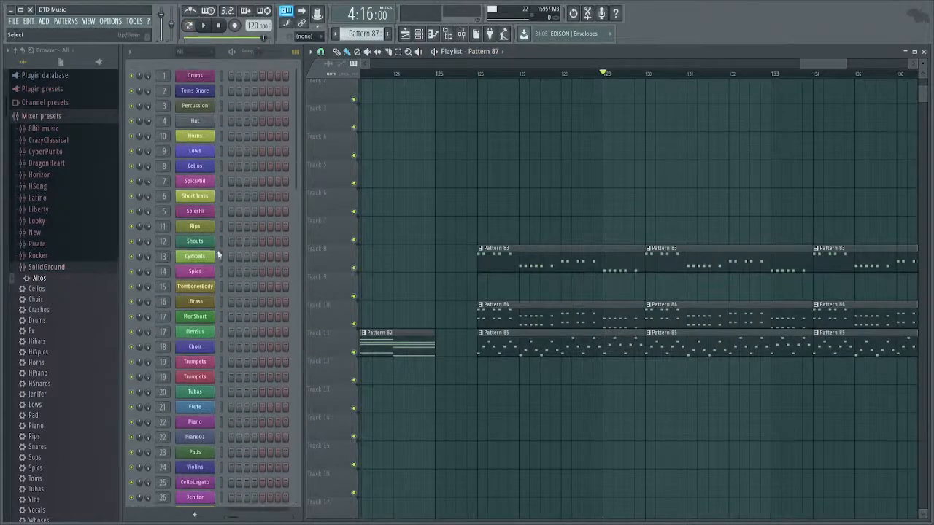
pyautogui.click(221, 227)
pyautogui.press('F7')
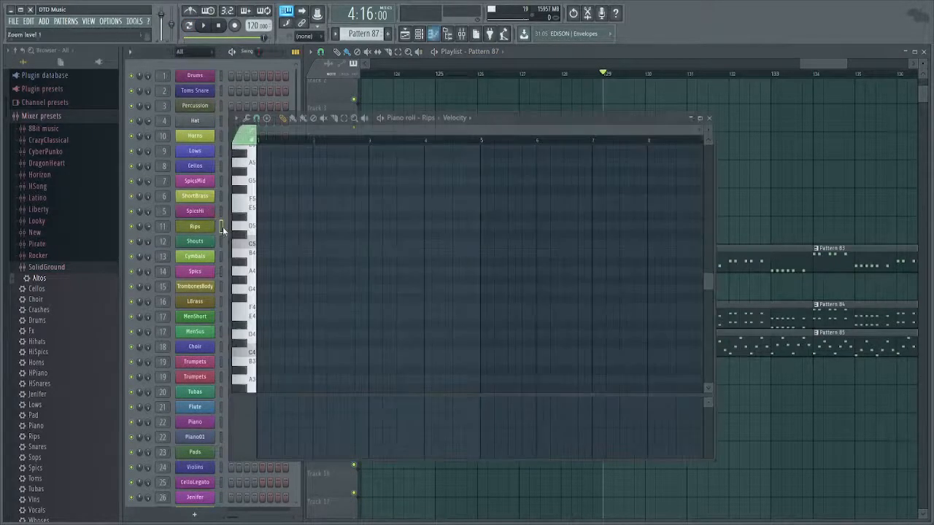
pyautogui.hotkey('ctrl', 'v')
pyautogui.click(132, 228)
# Paste the same copied chords into the SpicsHi piano roll of Pattern 87.
pyautogui.click(221, 212)
pyautogui.press('F7')
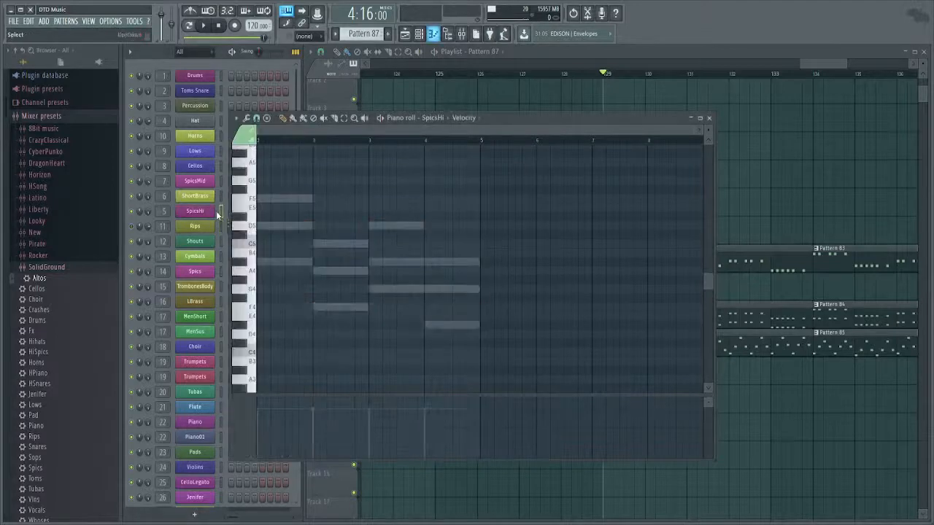
pyautogui.hotkey('ctrl', 'v')
pyautogui.scroll(3, 289, 259)
pyautogui.moveTo(294, 267); pyautogui.dragTo(321, 302)
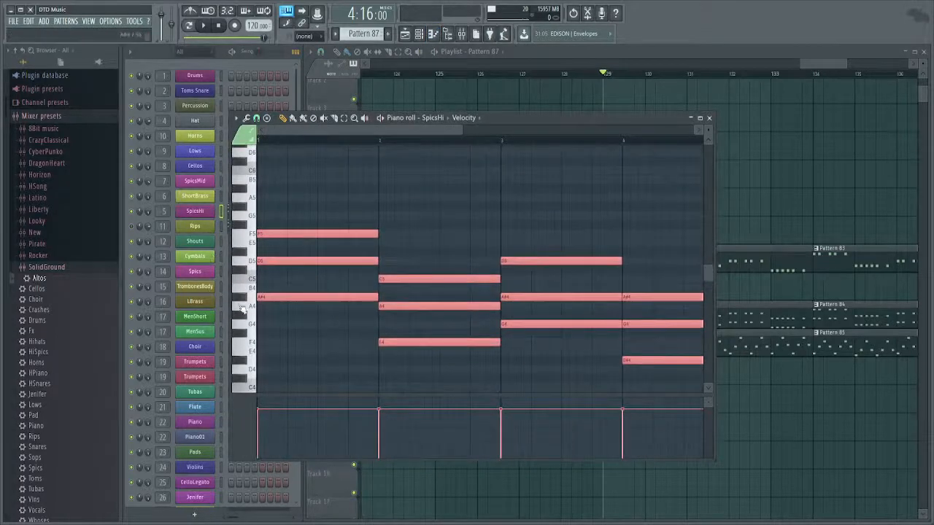
# Listen to the SpicsHi chords of Pattern 87 in pattern mode.
pyautogui.press('space')
pyautogui.press('space')
pyautogui.click(231, 53)
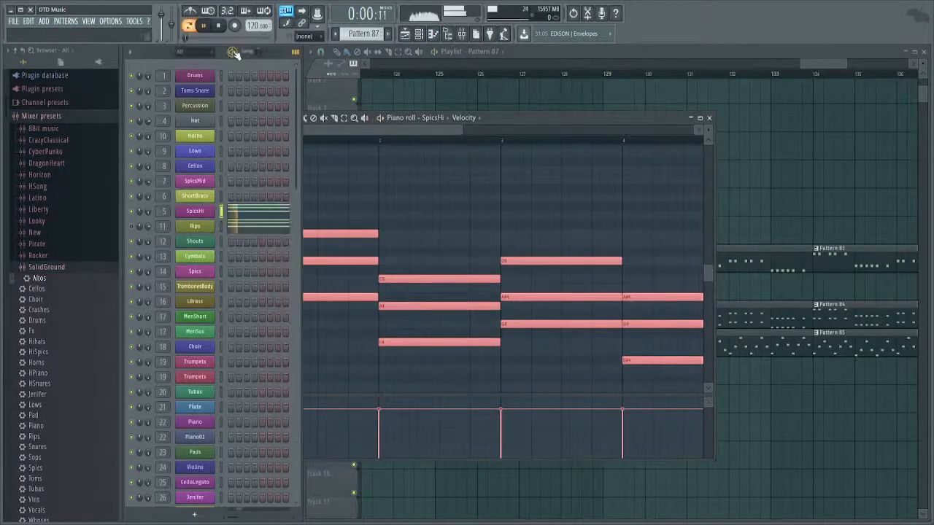
pyautogui.moveTo(405, 257); pyautogui.dragTo(400, 275)
pyautogui.press('space')
# Add a short A#6 note at the start of bar 1 in Pattern 87's SpicsHi part.
pyautogui.moveTo(268, 201); pyautogui.dragTo(271, 236)
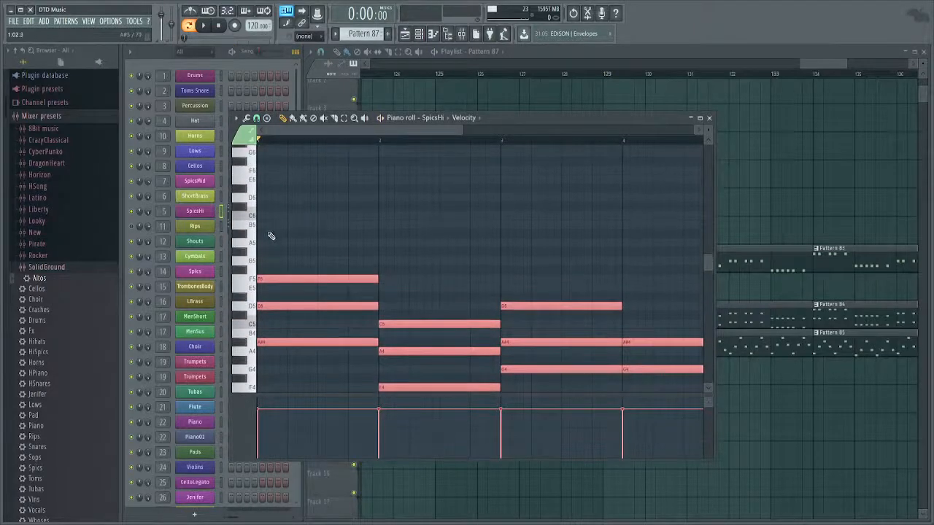
pyautogui.scroll(4, 269, 243)
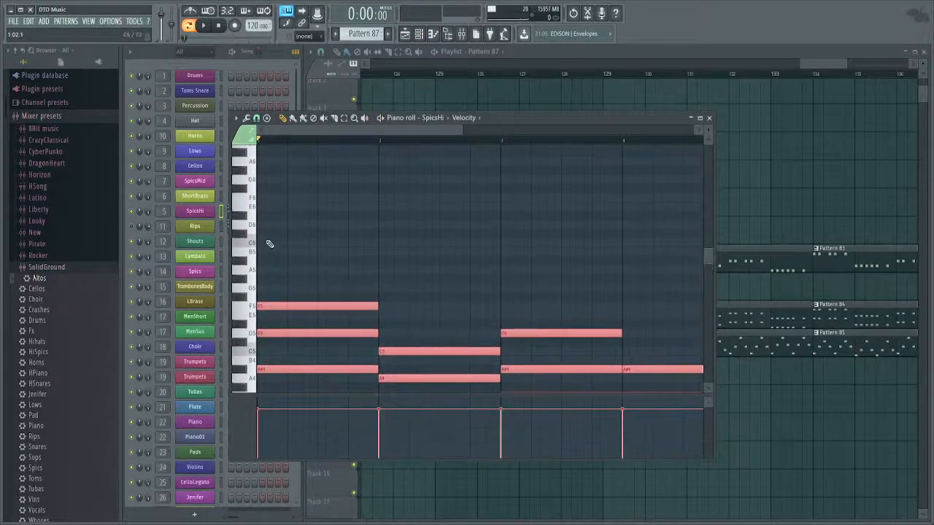
pyautogui.click(267, 244)
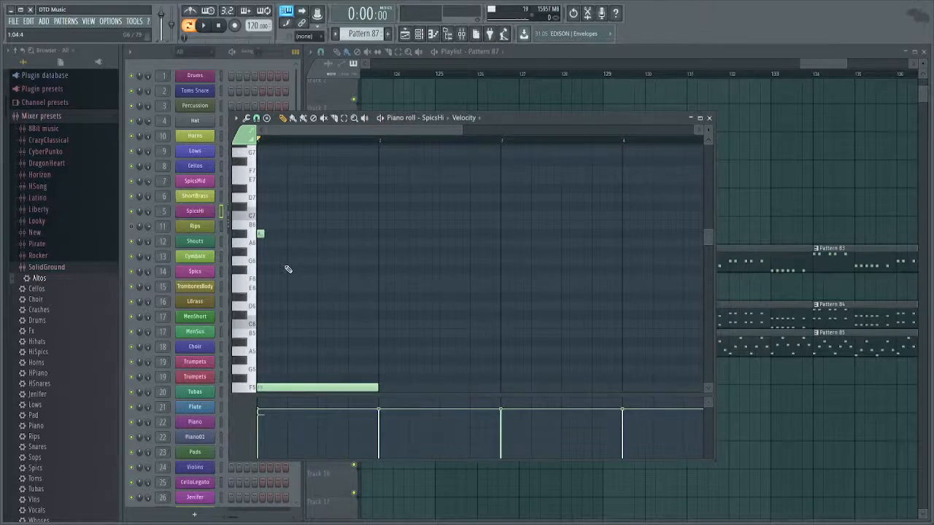
# Continue the SpicsHi part after the opening A#6 with short descending F6, D6 and A#5 notes.
pyautogui.scroll(-3, 287, 268)
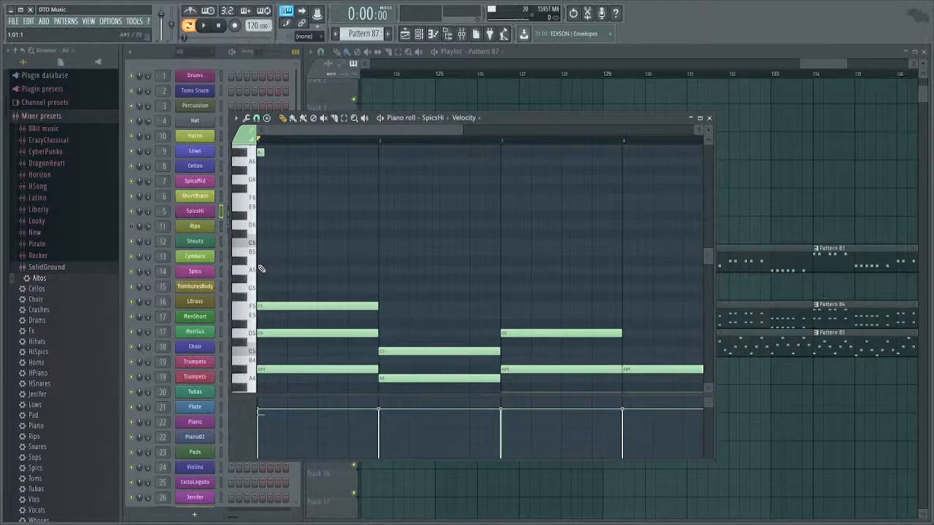
pyautogui.scroll(4, 369, 289)
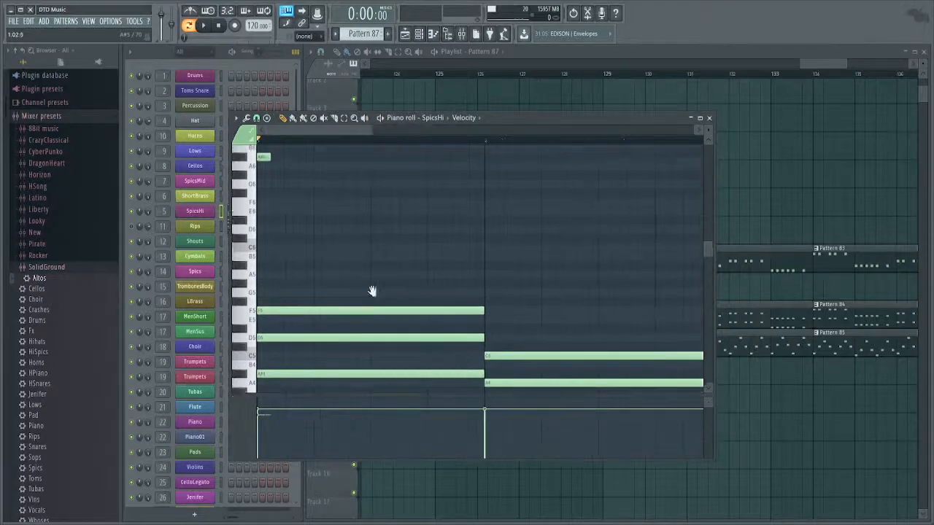
pyautogui.press('space')
pyautogui.press('space')
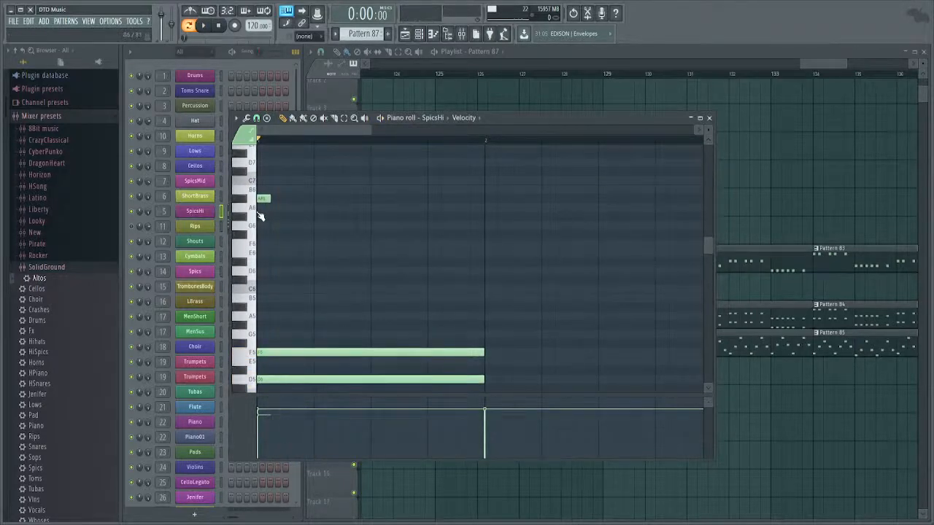
pyautogui.scroll(-4, 262, 216)
pyautogui.moveTo(278, 238); pyautogui.dragTo(270, 272)
pyautogui.scroll(-3, 274, 266)
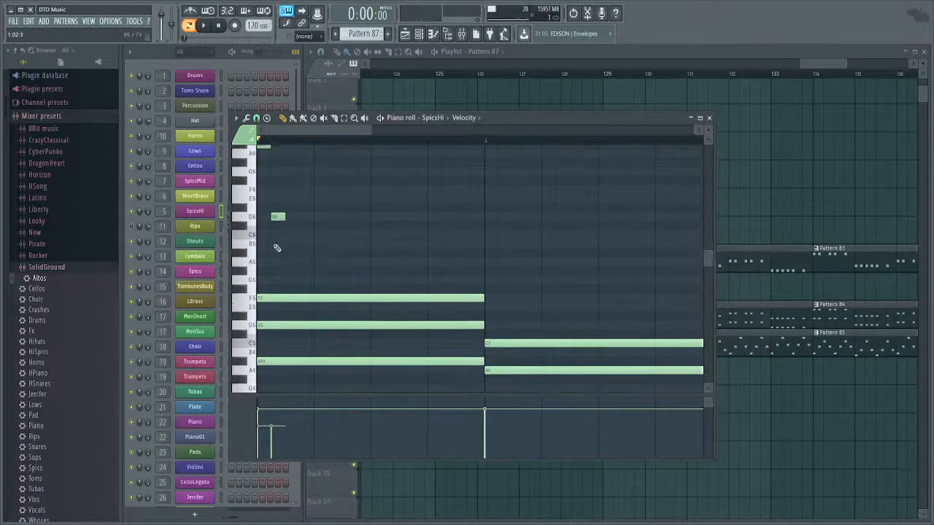
pyautogui.click(275, 191)
pyautogui.rightClick(277, 215)
pyautogui.click(290, 218)
pyautogui.click(305, 252)
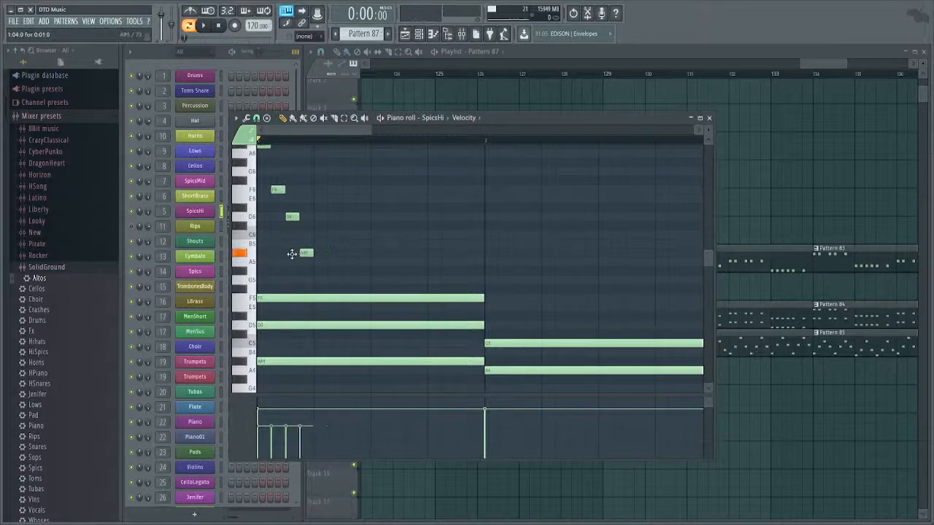
# Add ascending D6, F6, A#6 and D7 notes to complete the eight-note run in the first half of bar 1.
pyautogui.click(317, 217)
pyautogui.click(333, 189)
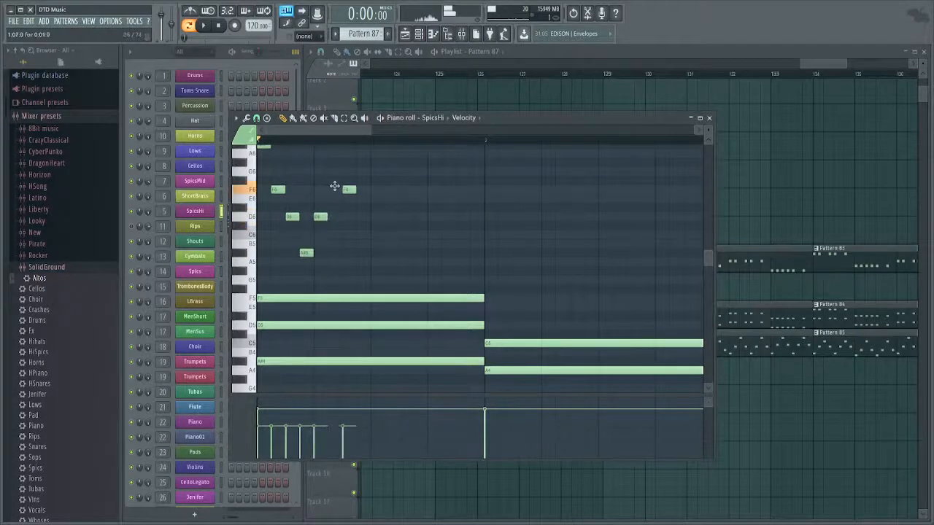
pyautogui.scroll(4, 356, 218)
pyautogui.click(347, 226)
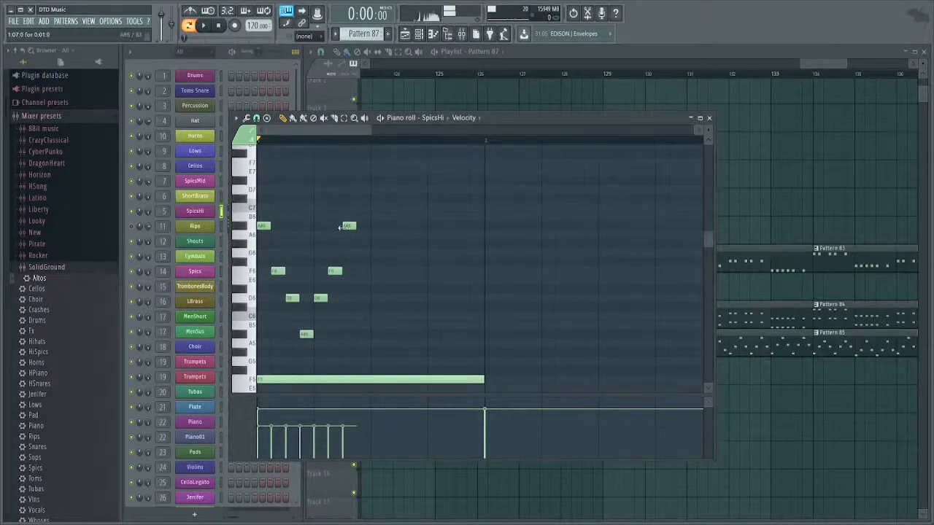
pyautogui.click(361, 190)
pyautogui.keyDown('ctrl'); pyautogui.scroll(-2, 419, 255); pyautogui.keyUp('ctrl')
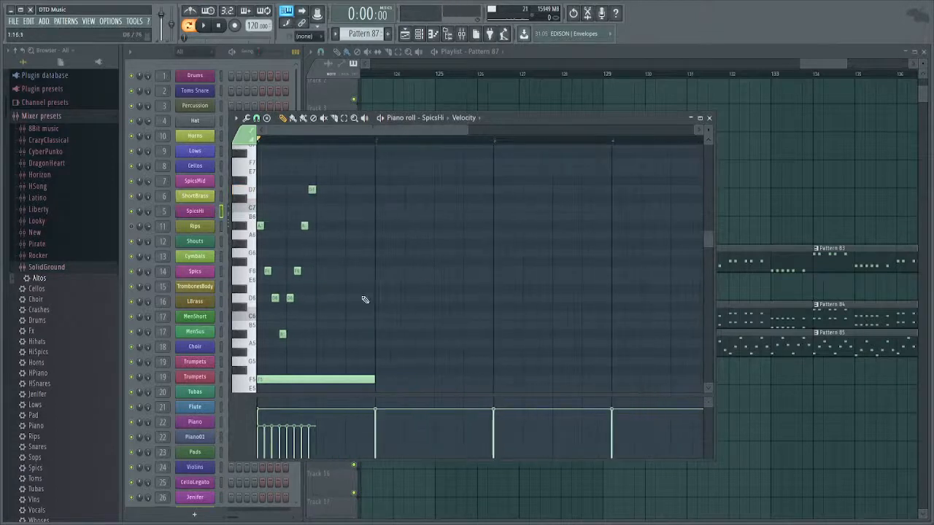
# Duplicate the eight-note run and place the copy in the second half of bar 1.
pyautogui.scroll(-5, 340, 256)
pyautogui.scroll(7, 321, 328)
pyautogui.keyDown('ctrl'); pyautogui.moveTo(348, 219); pyautogui.dragTo(100, 482); pyautogui.keyUp('ctrl')
pyautogui.keyDown('ctrl'); pyautogui.scroll(2, 358, 256); pyautogui.keyUp('ctrl')
pyautogui.hotkey('ctrl', 'b')
pyautogui.keyDown('ctrl'); pyautogui.scroll(-2, 332, 259); pyautogui.keyUp('ctrl')
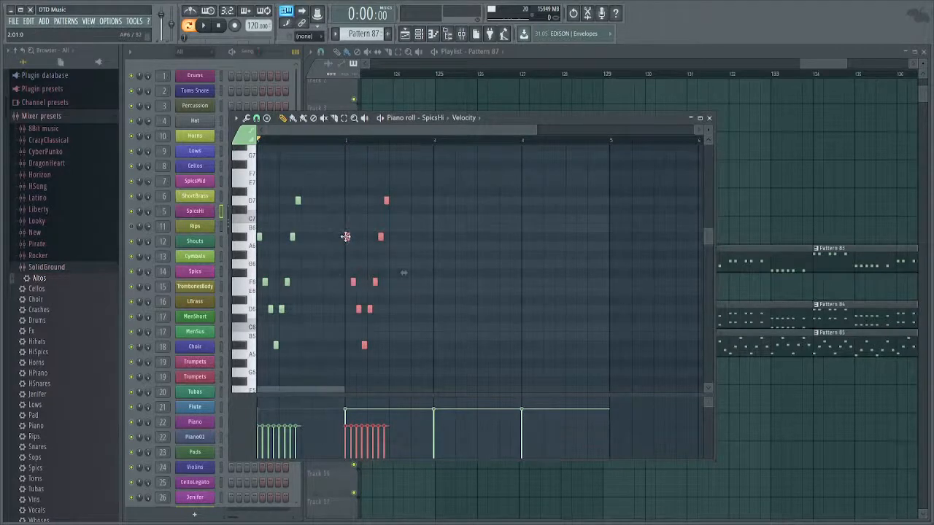
pyautogui.moveTo(346, 237); pyautogui.dragTo(304, 236)
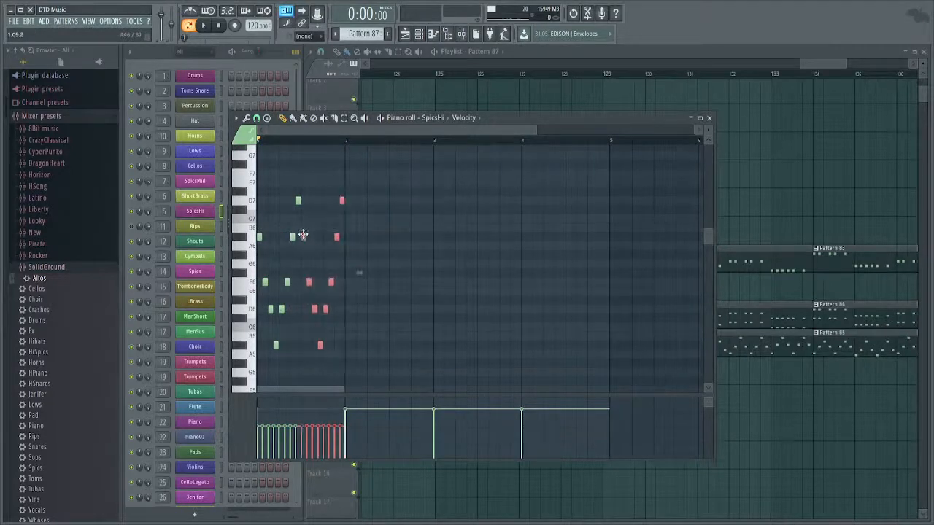
pyautogui.keyDown('ctrl'); pyautogui.scroll(2, 289, 256); pyautogui.keyUp('ctrl')
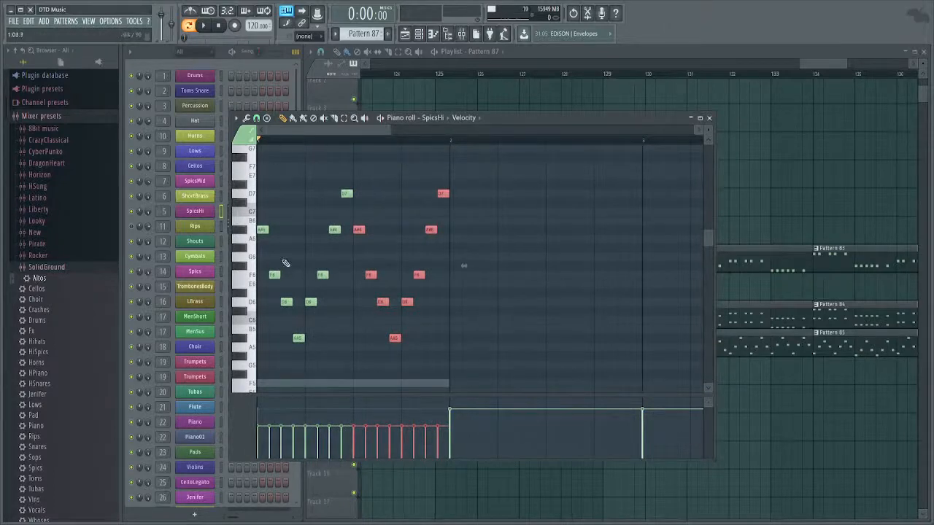
pyautogui.scroll(-3, 274, 207)
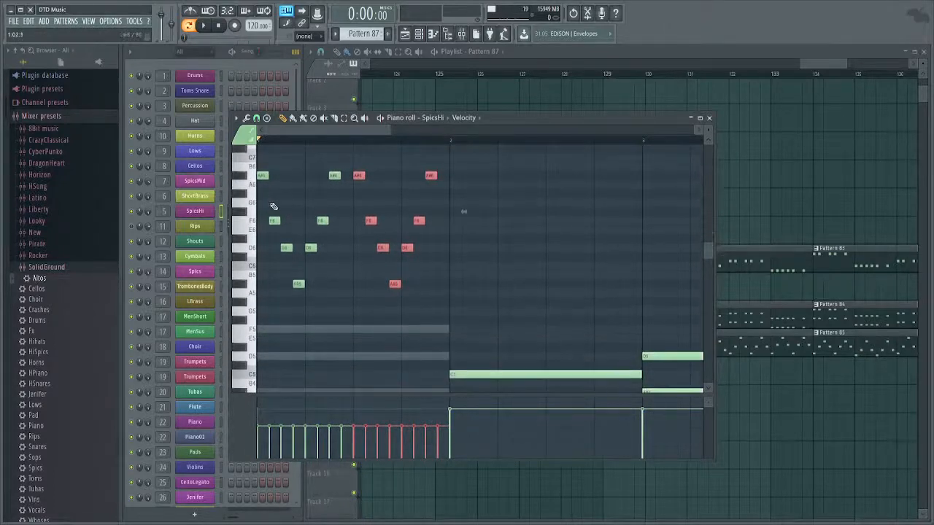
pyautogui.scroll(1, 261, 202)
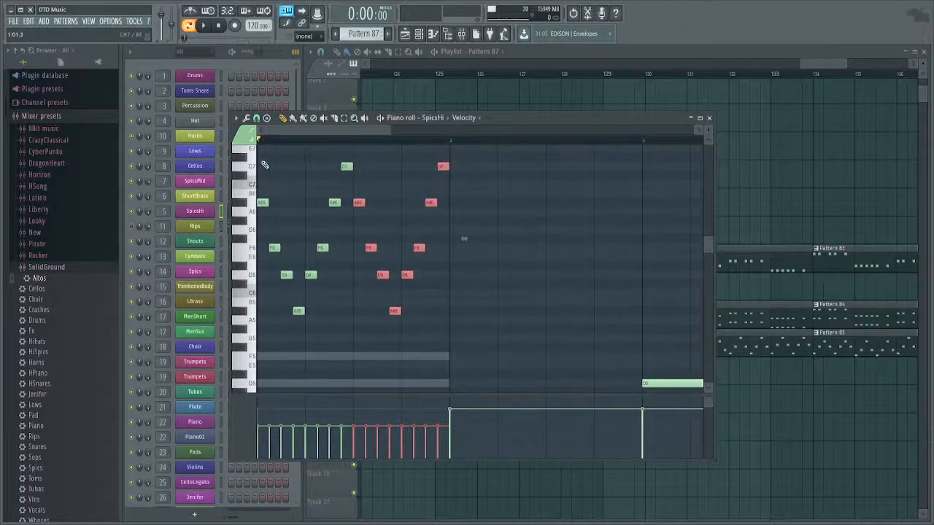
pyautogui.moveTo(258, 153); pyautogui.dragTo(518, 365)
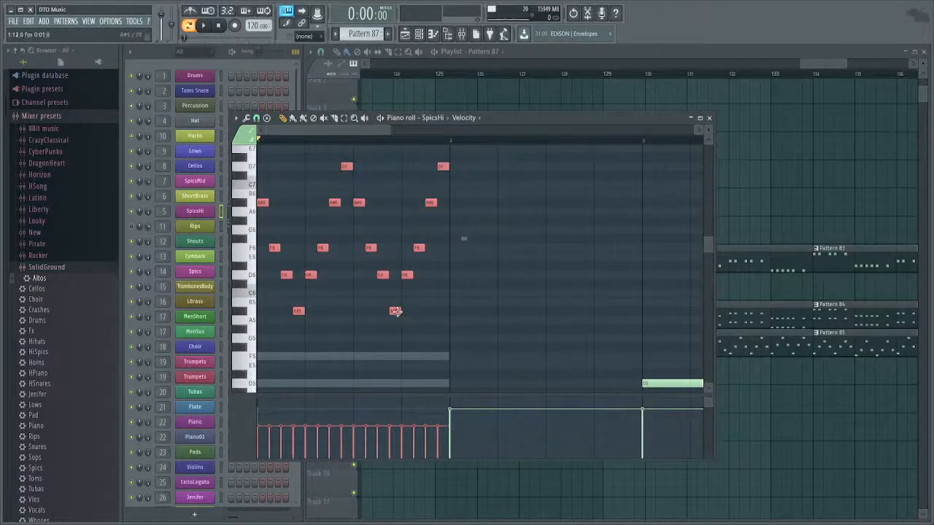
pyautogui.moveTo(398, 310); pyautogui.dragTo(558, 324)
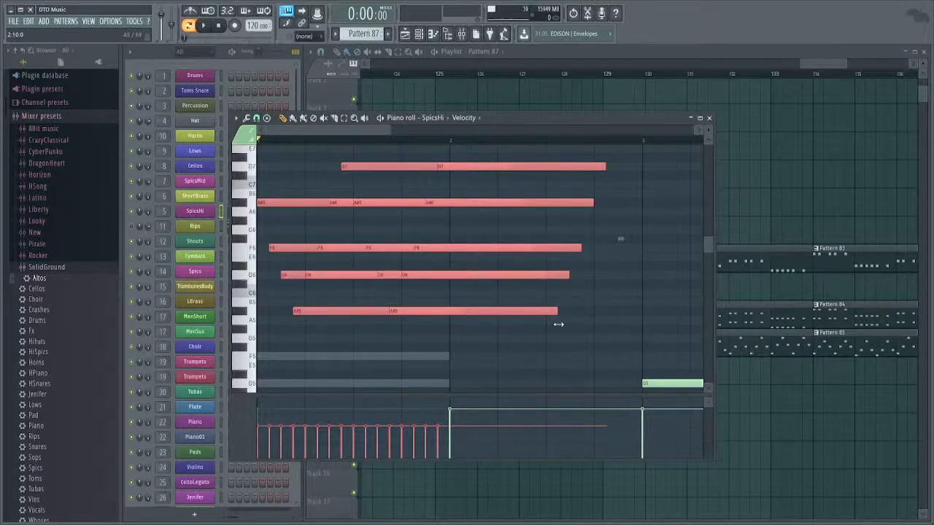
pyautogui.moveTo(558, 324); pyautogui.dragTo(403, 322)
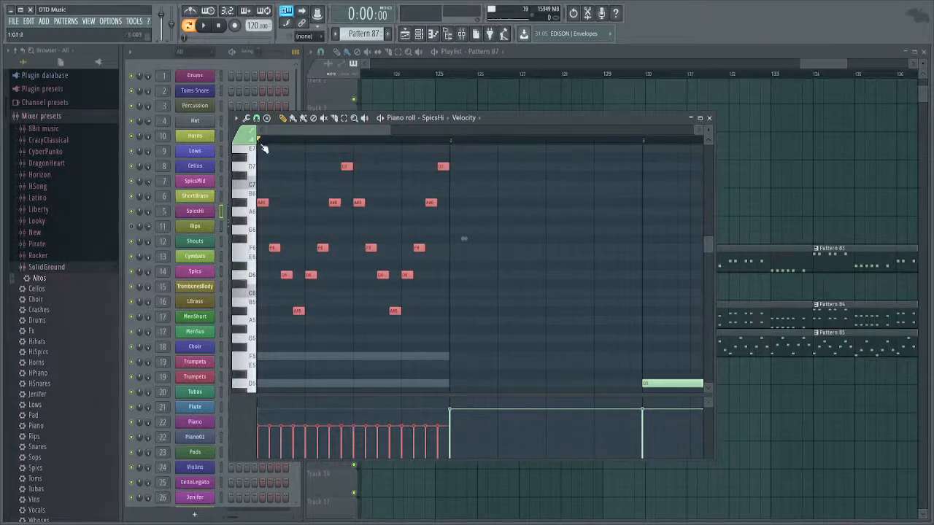
# Listen to the repeated SpicsHi run in bar 1 of Pattern 87.
pyautogui.scroll(2, 292, 190)
pyautogui.press('space')
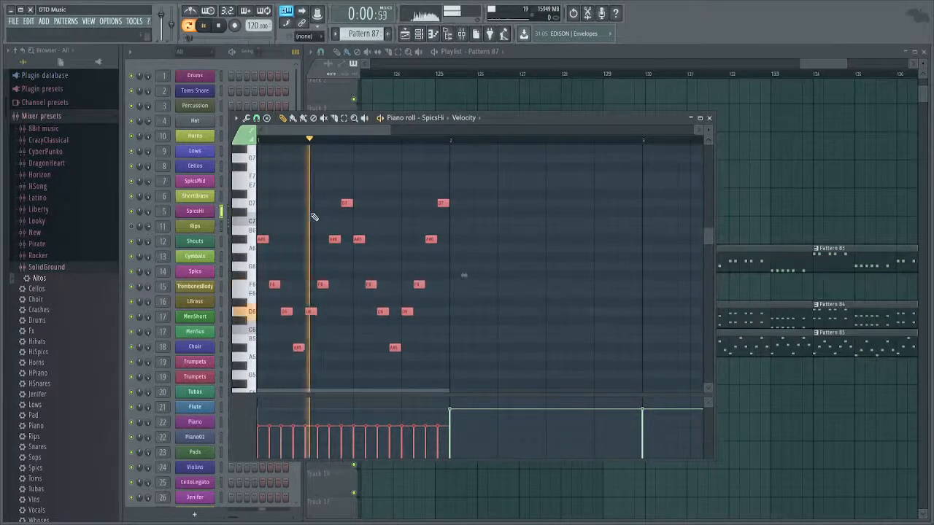
pyautogui.press('space')
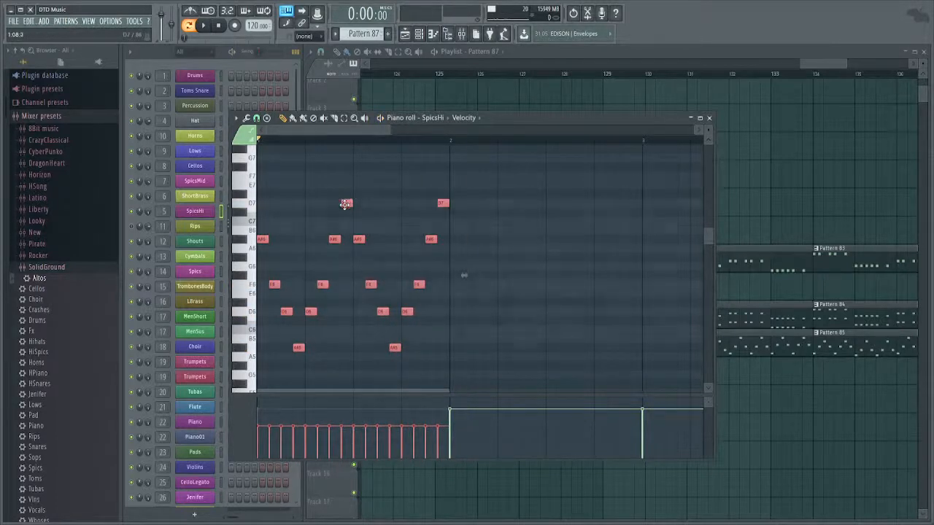
# Try replacing the start of bar 1's second run with descending D7, A#6, F6 and D6 notes.
pyautogui.click(355, 195)
pyautogui.click(355, 203)
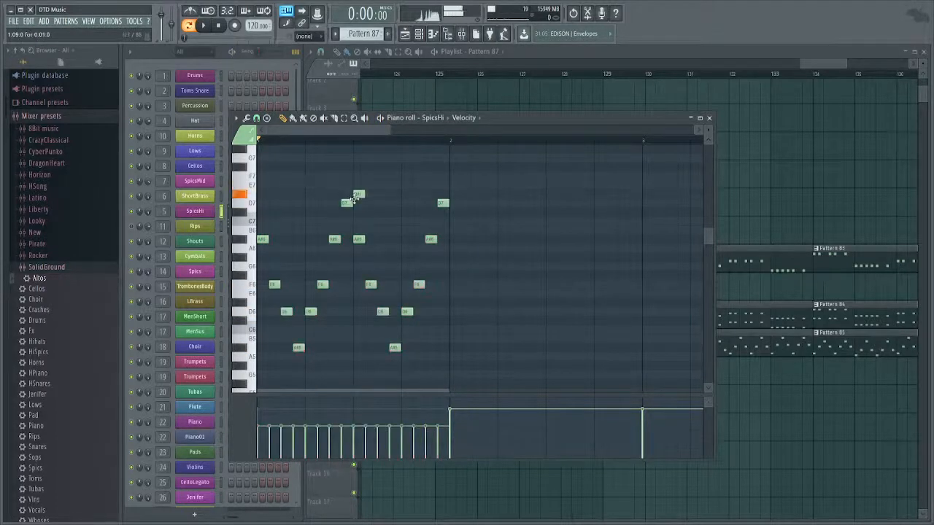
pyautogui.rightClick(358, 239)
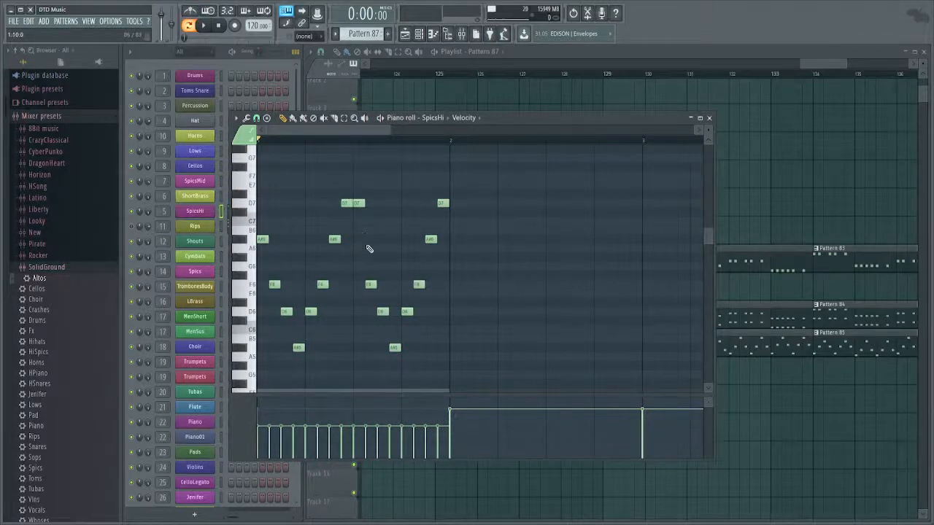
pyautogui.click(370, 239)
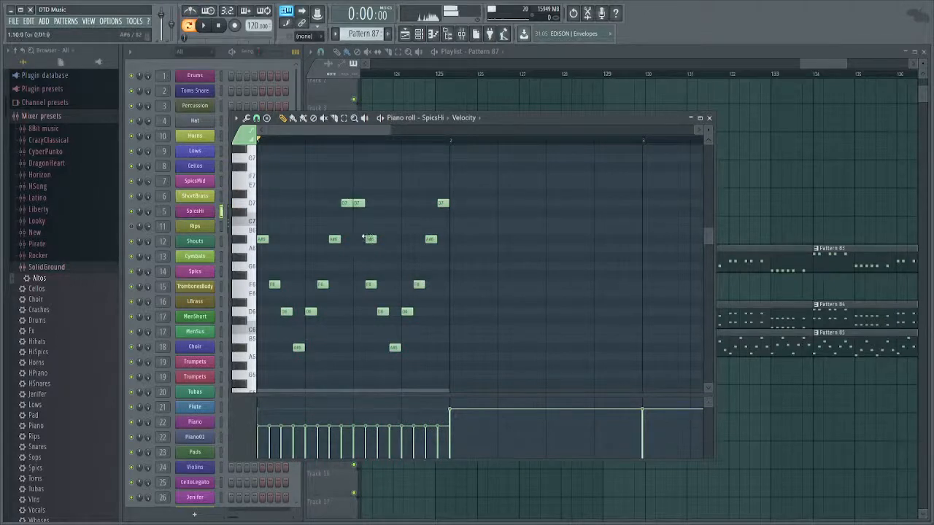
pyautogui.rightClick(371, 284)
pyautogui.click(383, 284)
pyautogui.rightClick(386, 312)
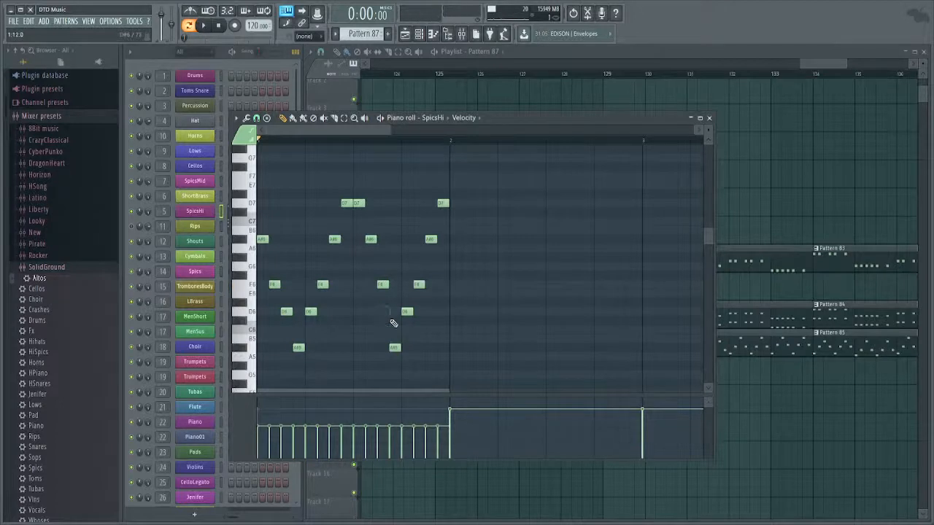
pyautogui.click(395, 312)
pyautogui.rightClick(395, 347)
# Try replacing the last four notes of bar 1 with ascending F6, A#6, D7 and F7.
pyautogui.click(407, 285)
pyautogui.rightClick(406, 312)
pyautogui.rightClick(418, 285)
pyautogui.click(417, 240)
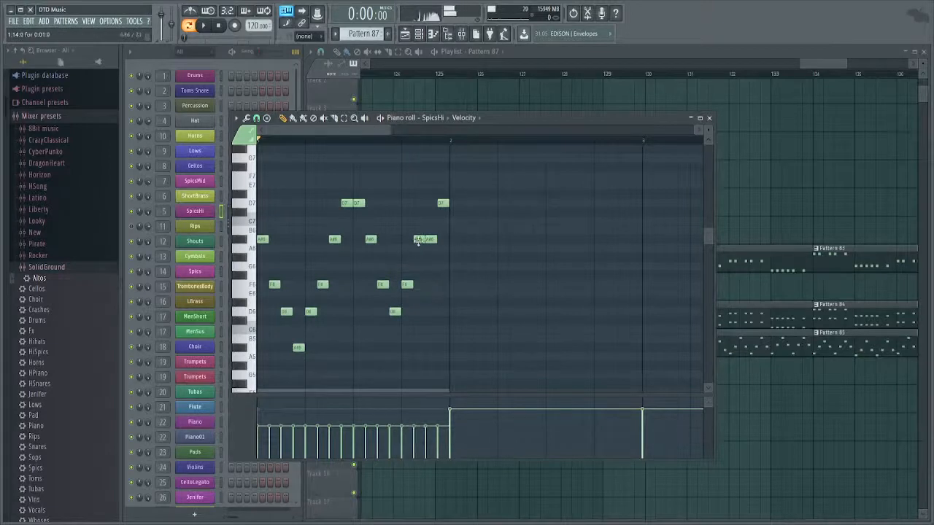
pyautogui.rightClick(431, 240)
pyautogui.click(432, 203)
pyautogui.rightClick(442, 202)
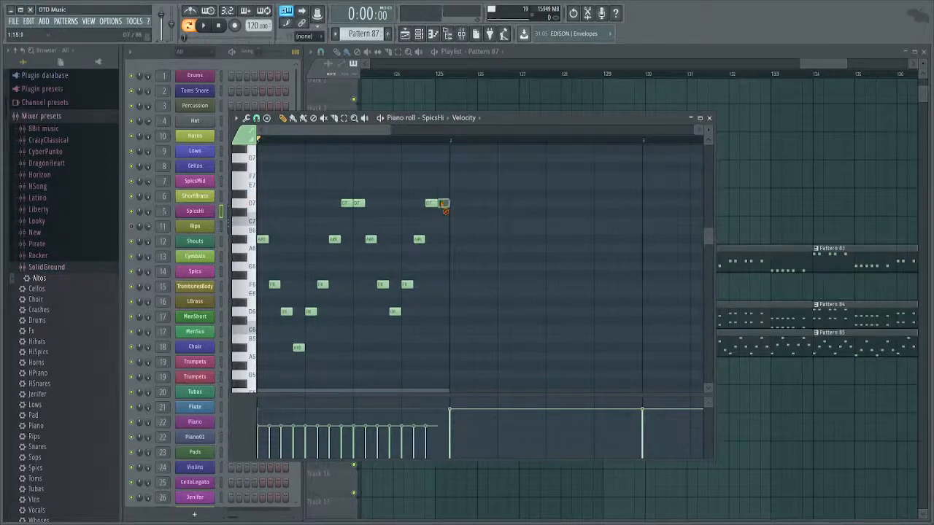
pyautogui.click(441, 176)
# Listen to the reworked second half of bar 1 in the SpicsHi part.
pyautogui.scroll(1, 420, 259)
pyautogui.press('space')
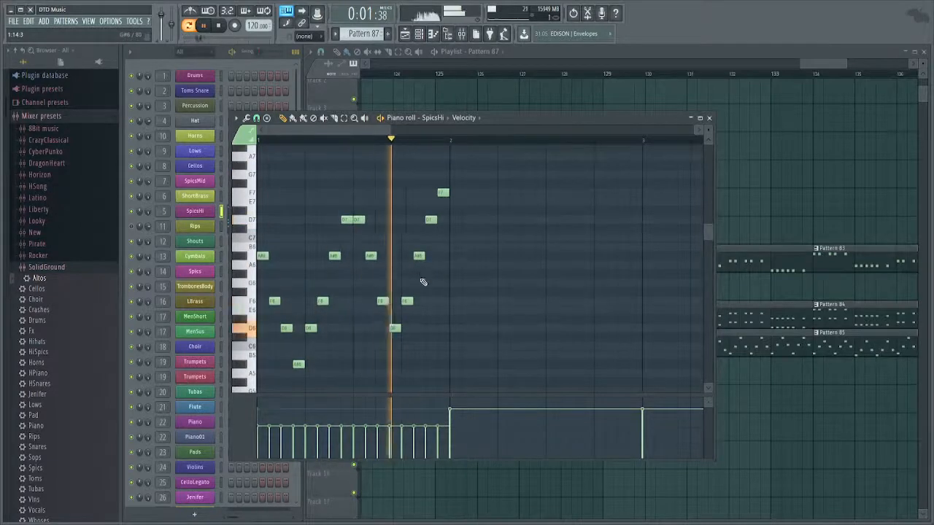
pyautogui.press('space')
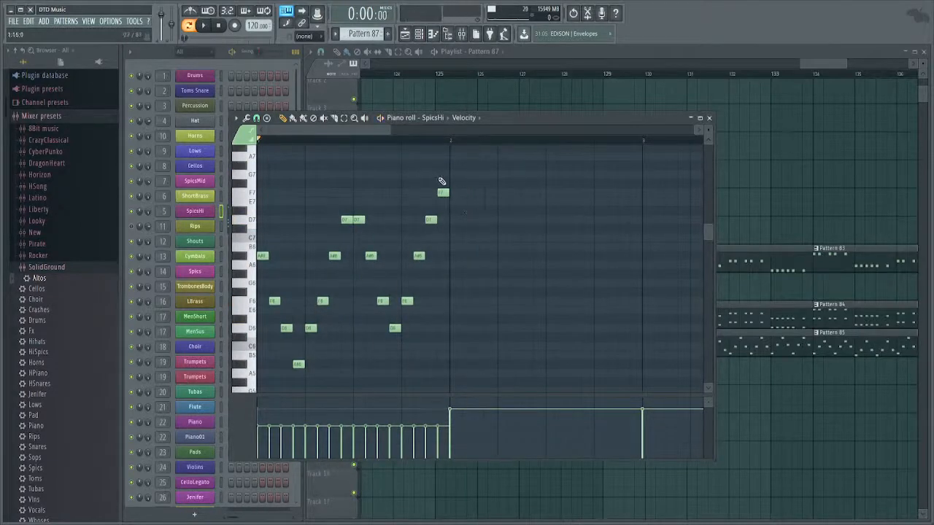
# Delete the eight notes in the second half of bar 1.
pyautogui.moveTo(452, 167); pyautogui.dragTo(26, 473)
pyautogui.scroll(4, 467, 241)
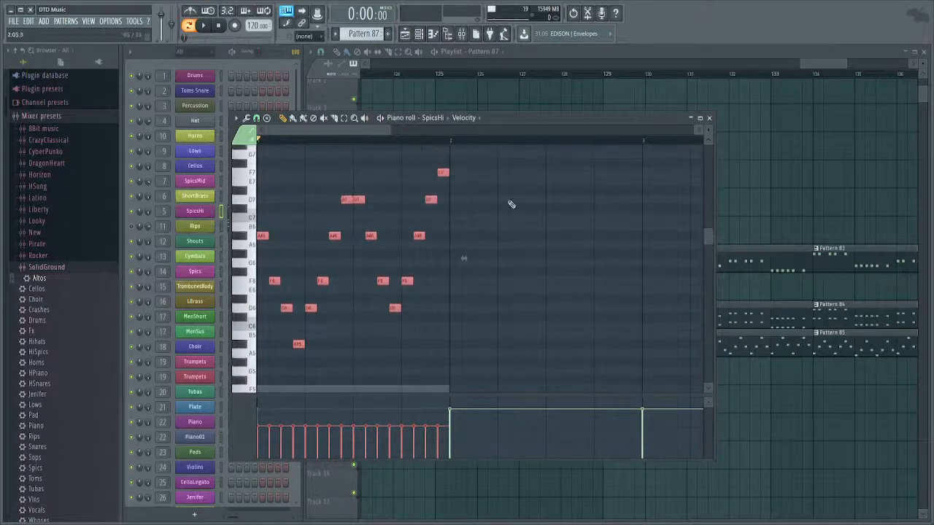
pyautogui.scroll(3, 513, 198)
pyautogui.moveTo(515, 178); pyautogui.dragTo(363, 372)
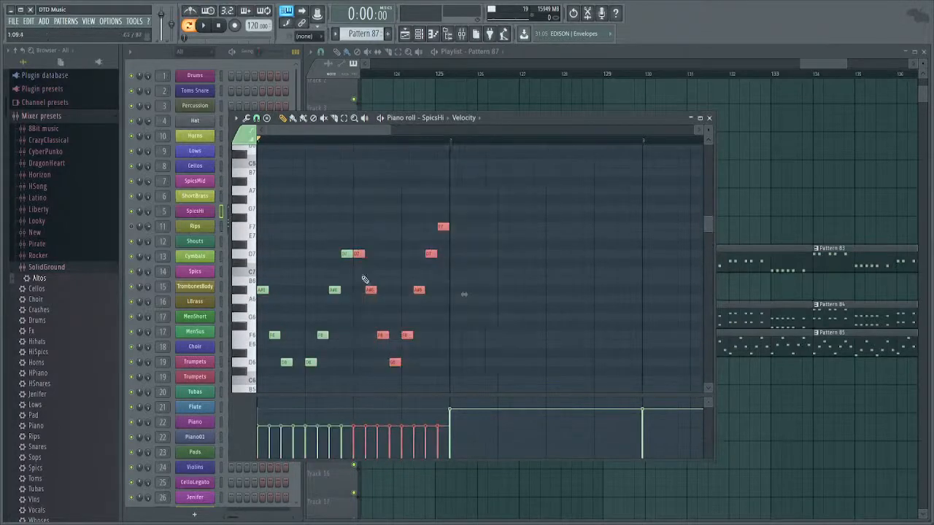
pyautogui.press('Delete')
# Copy the remaining eight-note run and place it in the second half of bar 1.
pyautogui.moveTo(380, 205); pyautogui.dragTo(247, 430)
pyautogui.scroll(2, 502, 278)
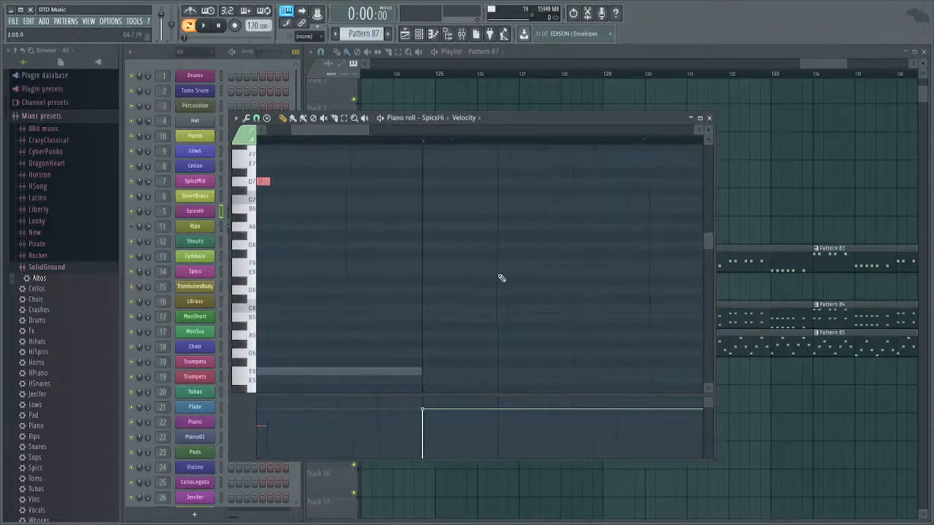
pyautogui.scroll(-1, 350, 278)
pyautogui.hotkey('ctrl', 'v')
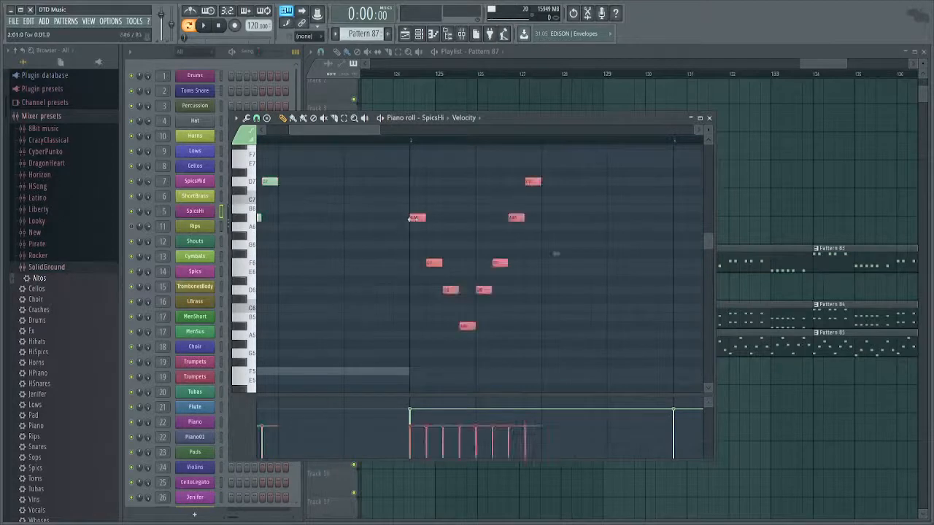
pyautogui.moveTo(413, 218); pyautogui.dragTo(287, 218)
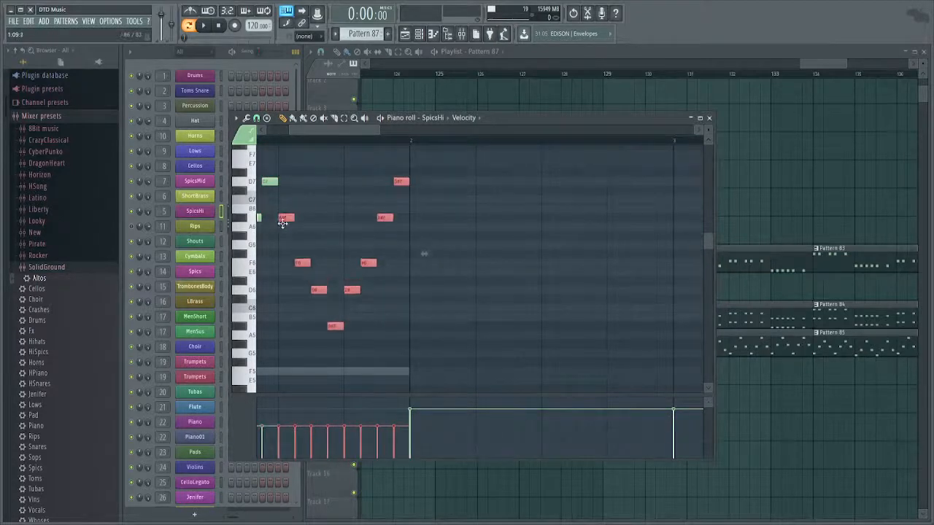
# Select all the short notes of bar 1 and duplicate them into bar 2 of the SpicsHi part.
pyautogui.scroll(-3, 327, 238)
pyautogui.moveTo(388, 160); pyautogui.dragTo(128, 397)
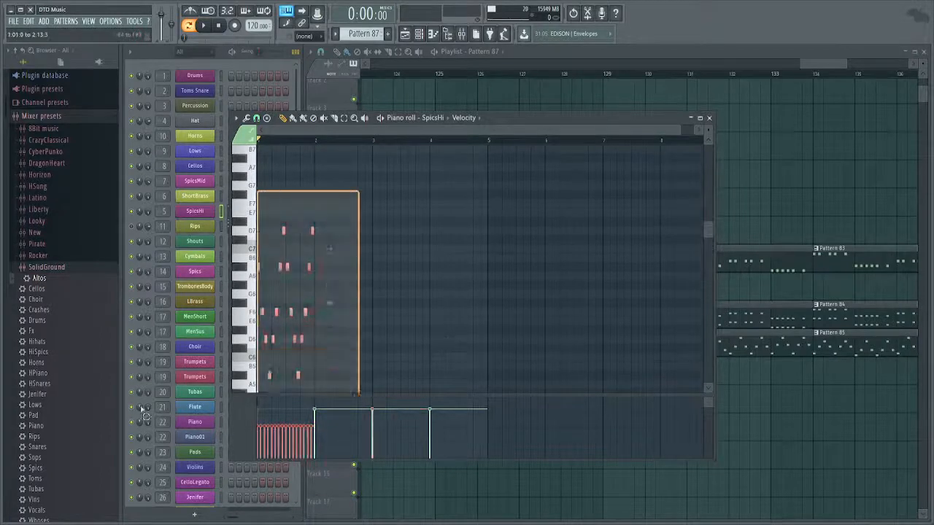
pyautogui.scroll(-4, 344, 292)
pyautogui.moveTo(351, 289); pyautogui.dragTo(251, 142)
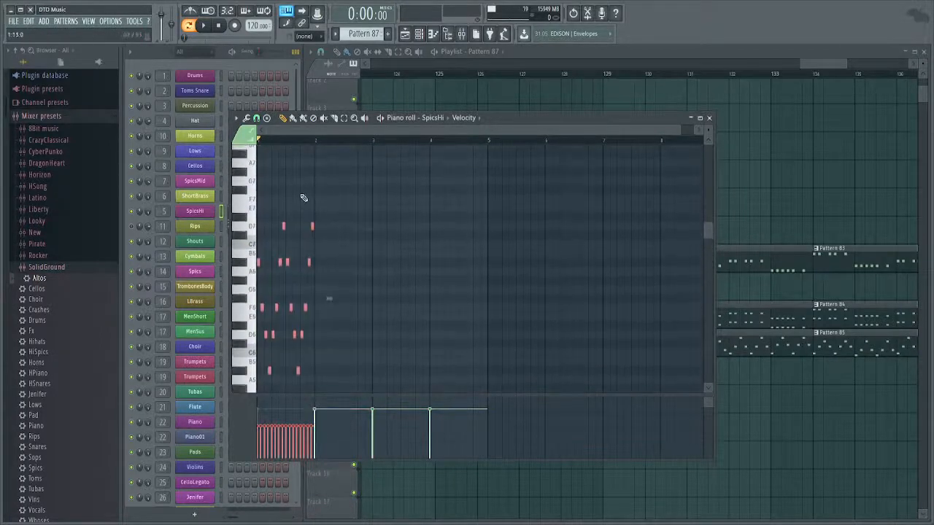
pyautogui.scroll(3, 326, 305)
pyautogui.hotkey('ctrl', 'b')
pyautogui.moveTo(374, 308); pyautogui.dragTo(325, 333)
pyautogui.scroll(3, 356, 242)
pyautogui.scroll(-5, 313, 275)
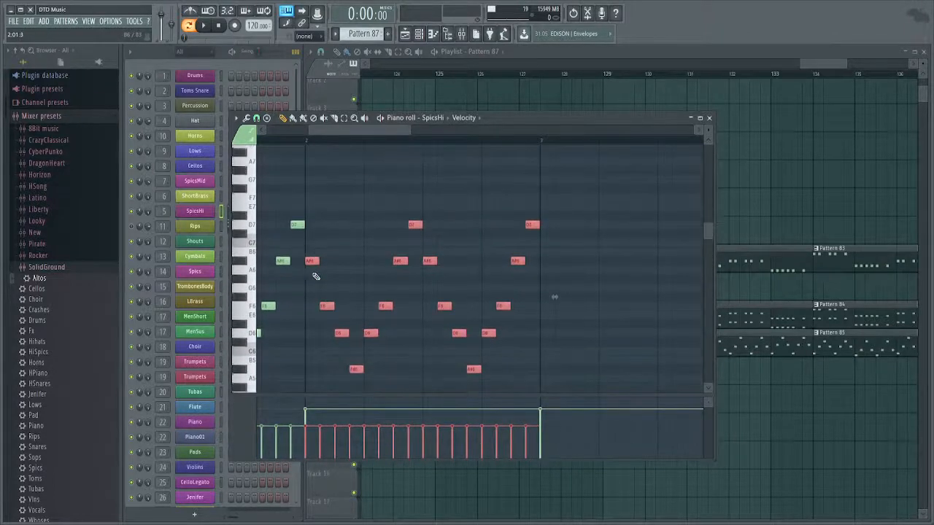
pyautogui.scroll(3, 338, 271)
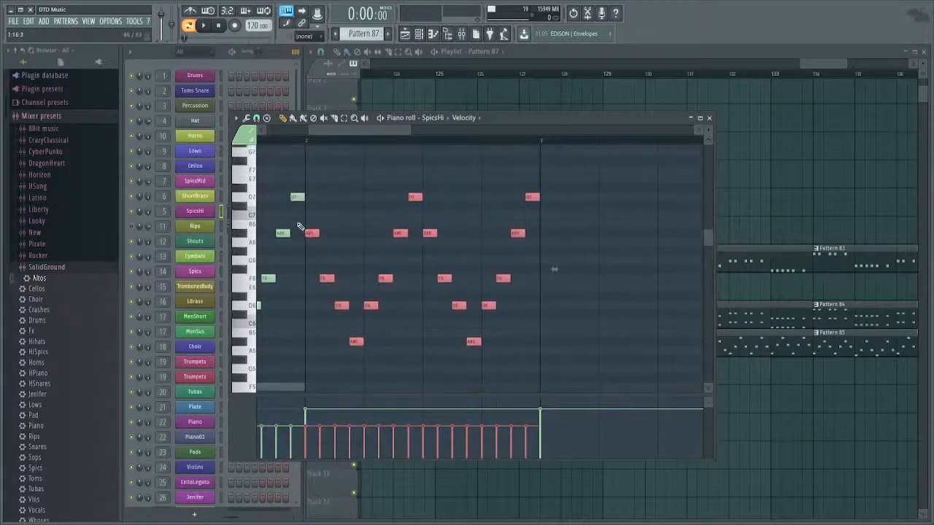
# Lower the four A#6 notes of bar 2 in the SpicsHi part by one semitone to A6.
pyautogui.moveTo(296, 220); pyautogui.dragTo(534, 238)
pyautogui.press('Down')
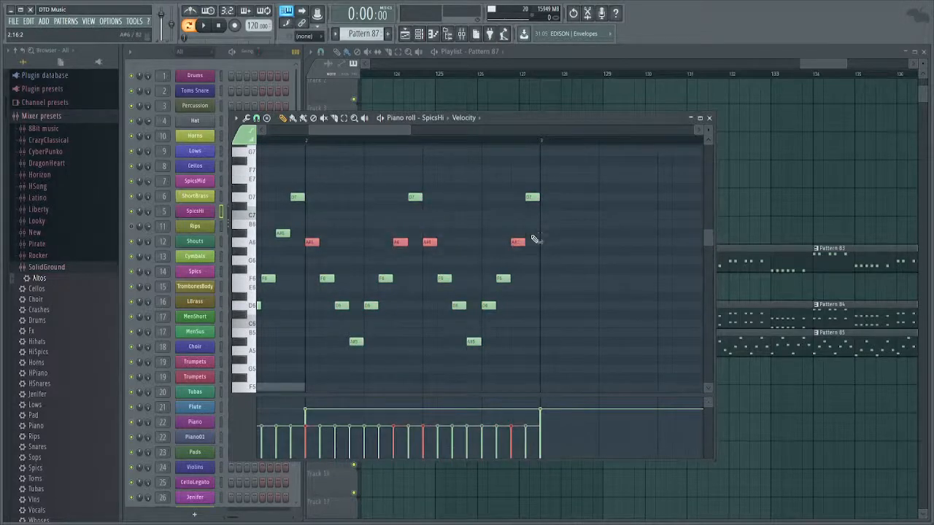
pyautogui.scroll(-5, 540, 243)
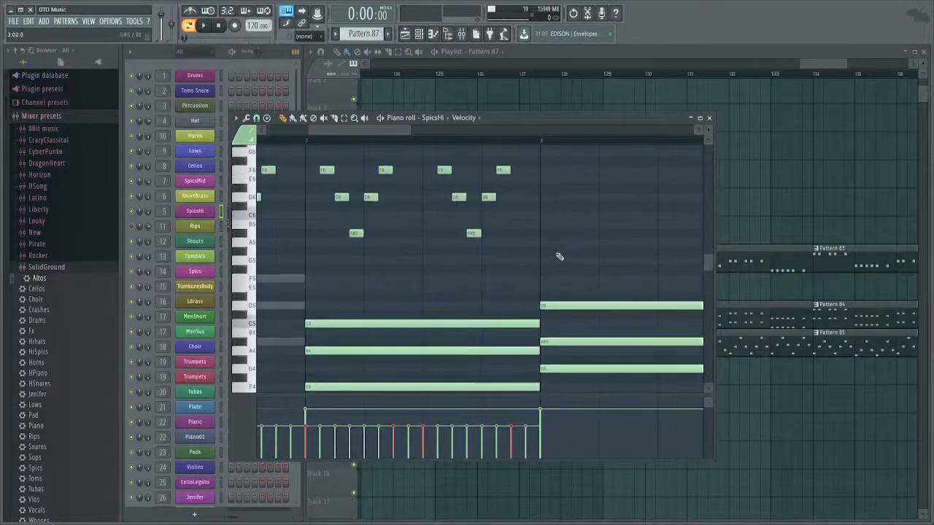
pyautogui.scroll(5, 544, 251)
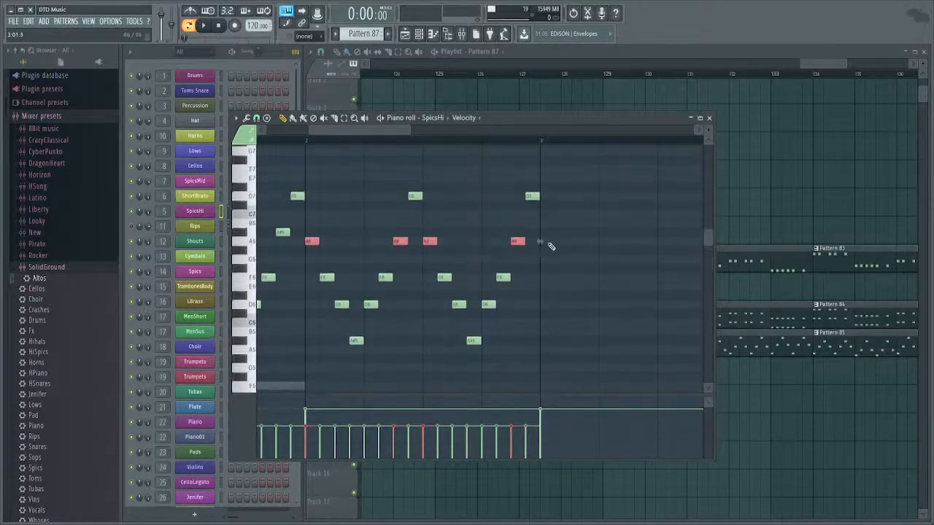
# Lower bar 2's D6 notes to C6 and its A#5 notes to A5.
pyautogui.moveTo(544, 311); pyautogui.dragTo(553, 367)
pyautogui.press('Down')
pyautogui.press('Down')
pyautogui.press('Down')
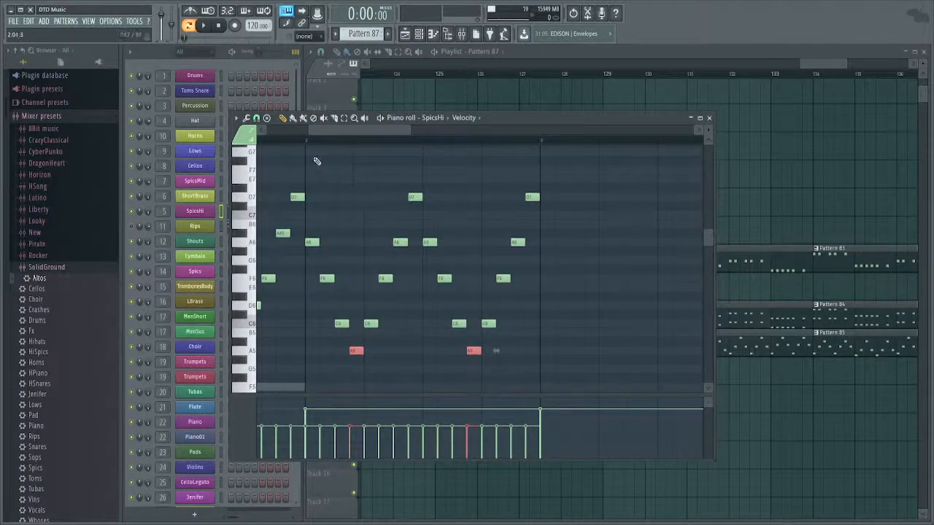
# Lower the two highest notes of bar 2 from D7 to C7.
pyautogui.moveTo(408, 181); pyautogui.dragTo(576, 210)
pyautogui.press('Down')
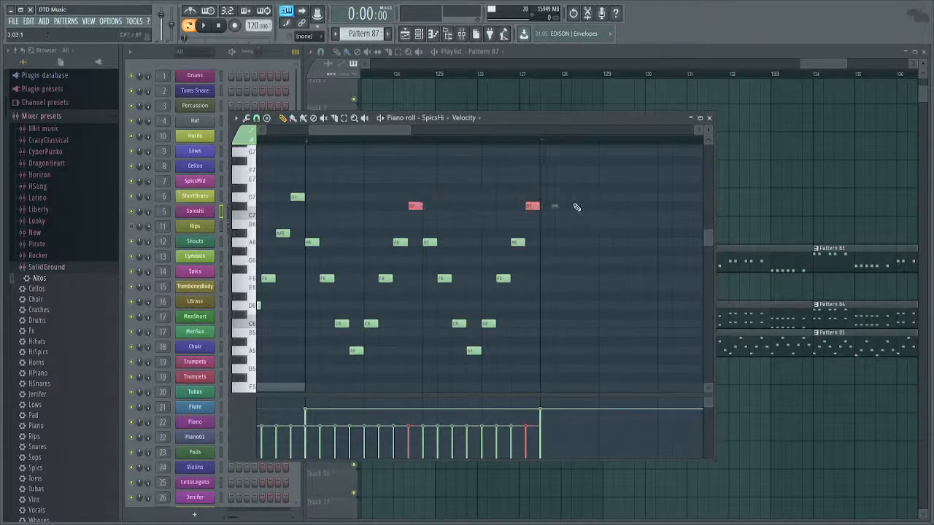
pyautogui.press('Down')
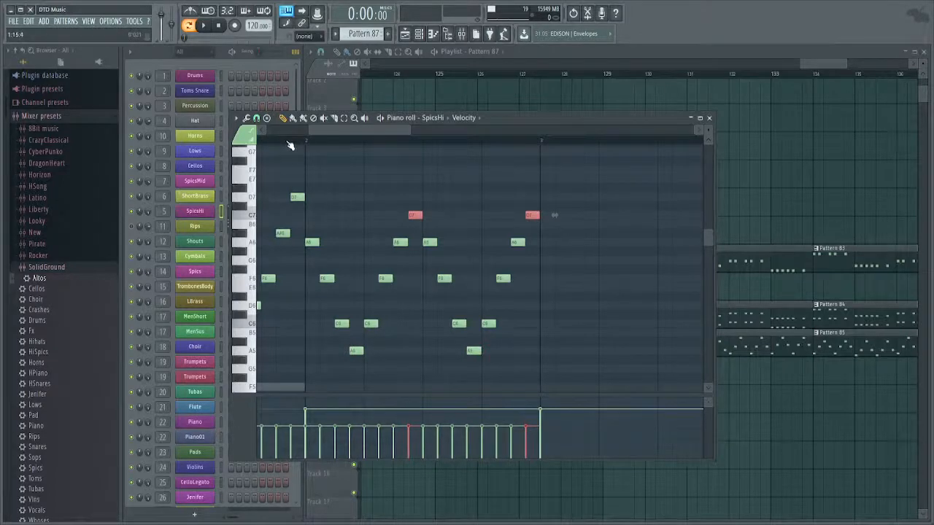
# Listen to the transition into bar 2, starting playback just before the bar.
pyautogui.click(290, 140)
pyautogui.press('space')
pyautogui.scroll(-4, 386, 281)
pyautogui.scroll(-3, 431, 248)
pyautogui.press('space')
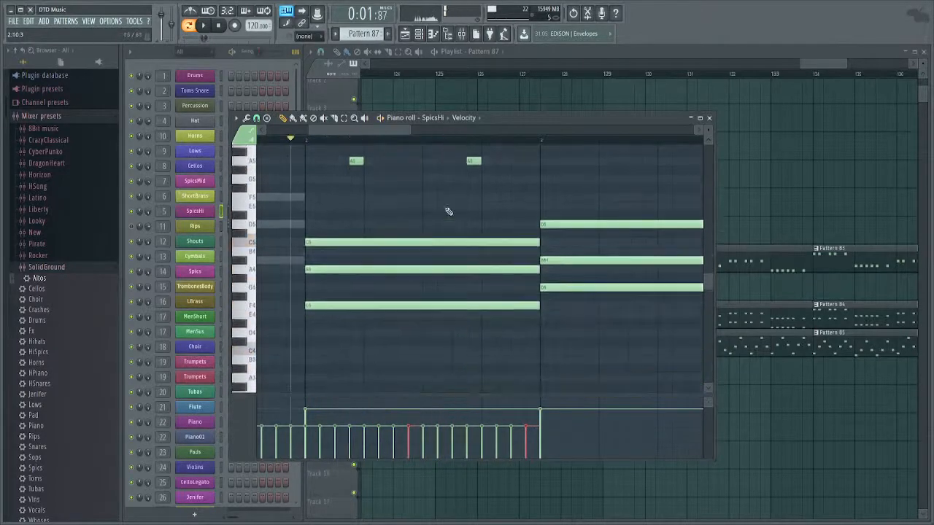
# Delete the three long chord notes C5, A4 and F4 in bar 2 and listen to the arpeggio again.
pyautogui.rightClick(448, 242)
pyautogui.rightClick(449, 269)
pyautogui.rightClick(450, 306)
pyautogui.press('space')
pyautogui.scroll(5, 375, 329)
pyautogui.hscroll(4, 410, 241)
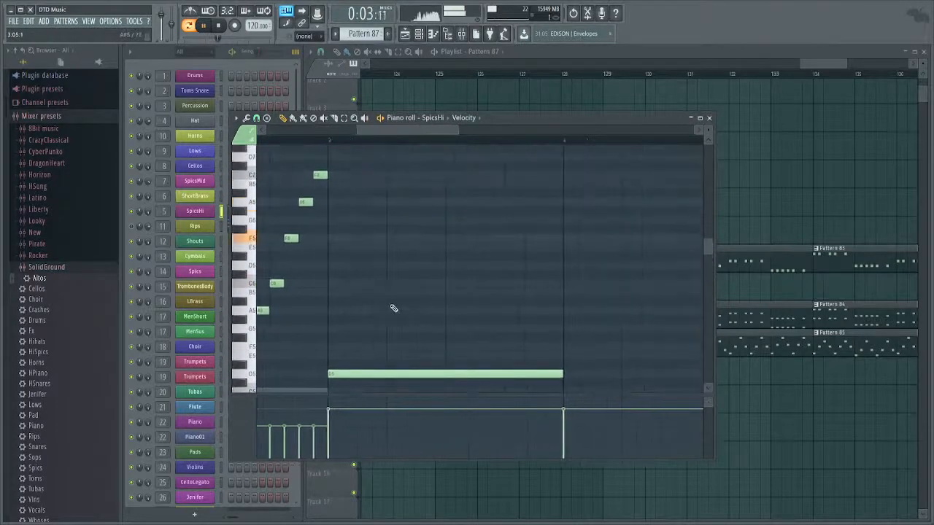
pyautogui.press('space')
# Paste the copied sixteenth-note arpeggio into bar 3 of the SpicsHi part.
pyautogui.scroll(2, 442, 288)
pyautogui.hotkey('ctrl', 'v')
pyautogui.scroll(-3, 402, 300)
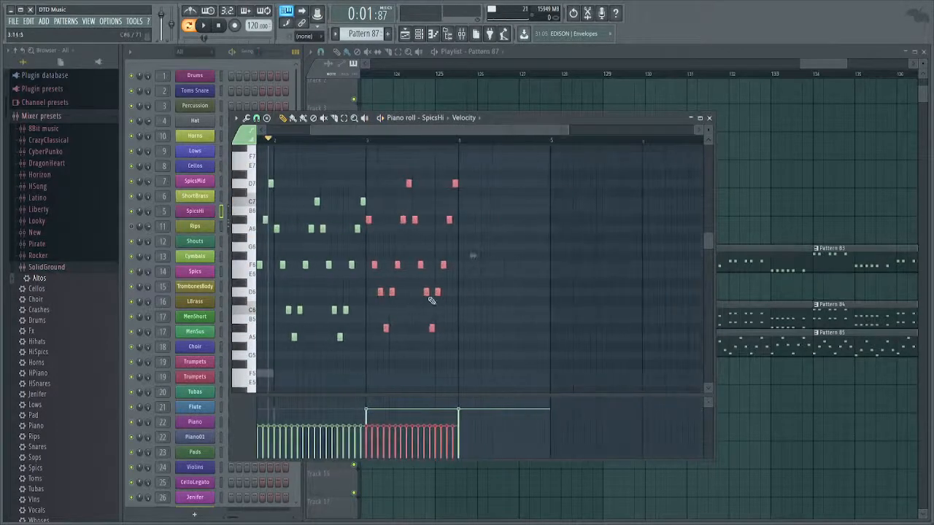
pyautogui.scroll(-5, 431, 301)
pyautogui.scroll(3, 447, 298)
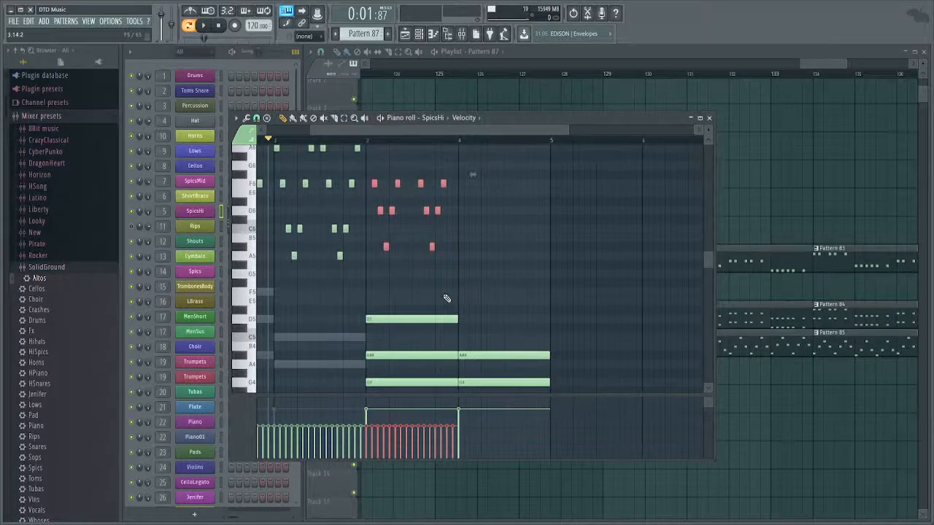
pyautogui.scroll(2, 447, 298)
pyautogui.scroll(4, 413, 304)
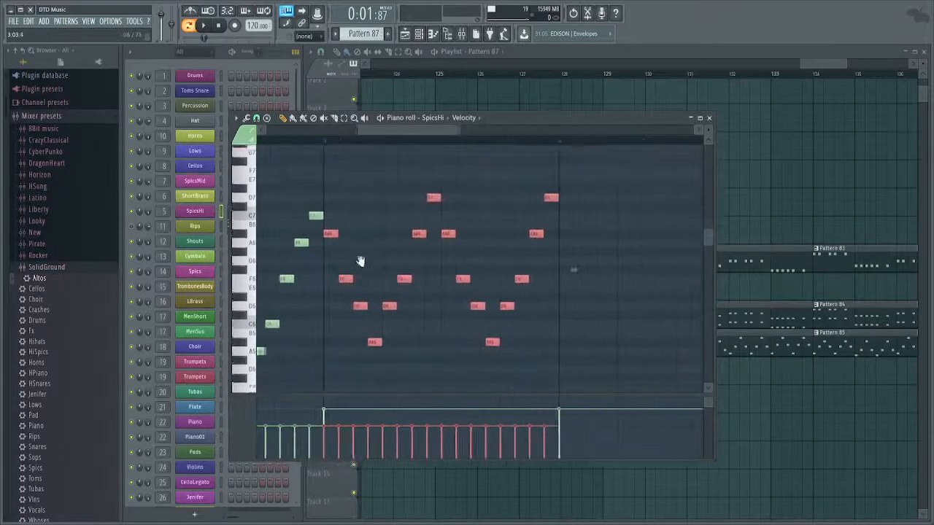
# Transpose the pasted bar 3 arpeggio up four semitones so its lowest notes sit on D6.
pyautogui.scroll(-3, 355, 247)
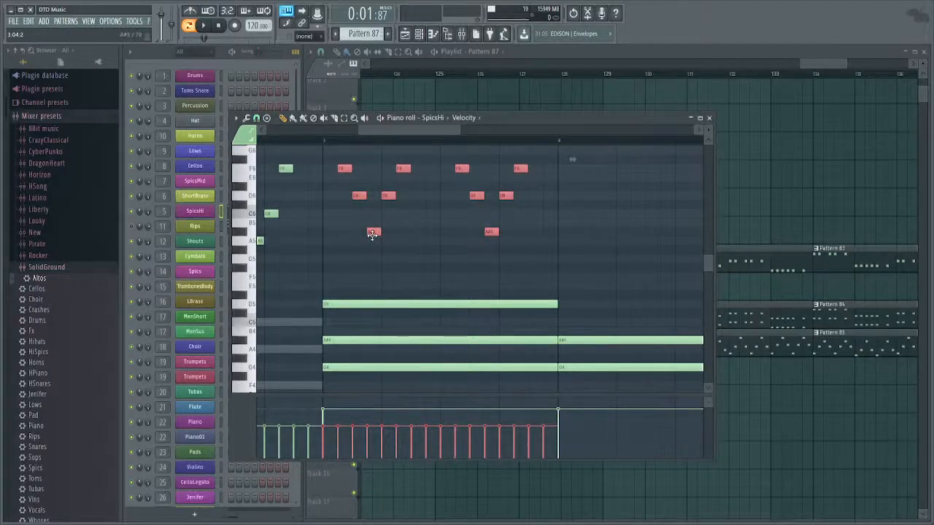
pyautogui.moveTo(373, 231); pyautogui.dragTo(373, 191)
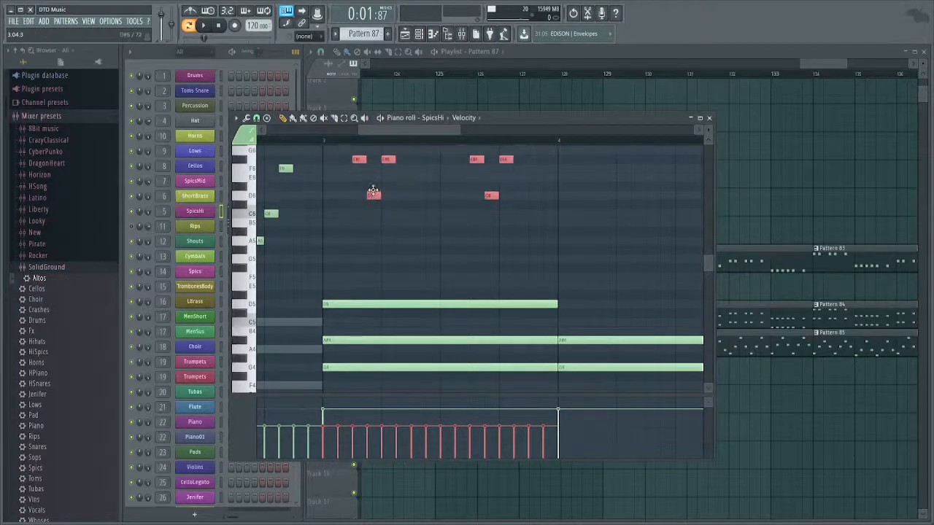
pyautogui.scroll(3, 410, 227)
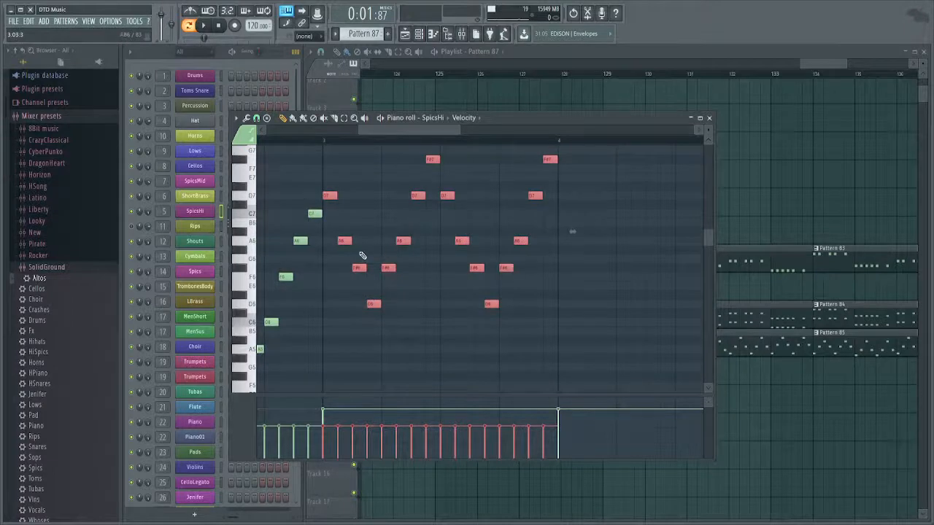
pyautogui.scroll(-2, 363, 256)
pyautogui.scroll(-8, 413, 267)
pyautogui.scroll(7, 418, 263)
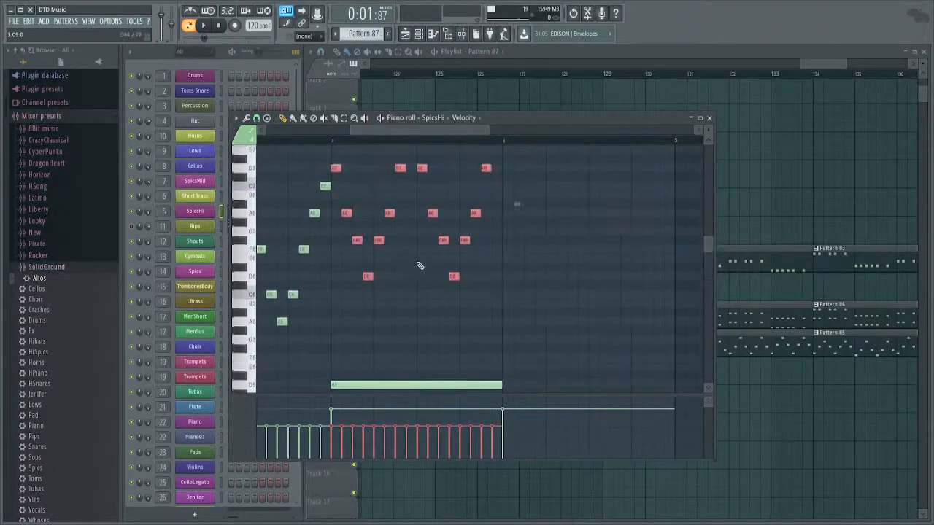
# Raise the four F#6 notes of bar 3 by one semitone to G6.
pyautogui.moveTo(334, 229); pyautogui.dragTo(514, 251)
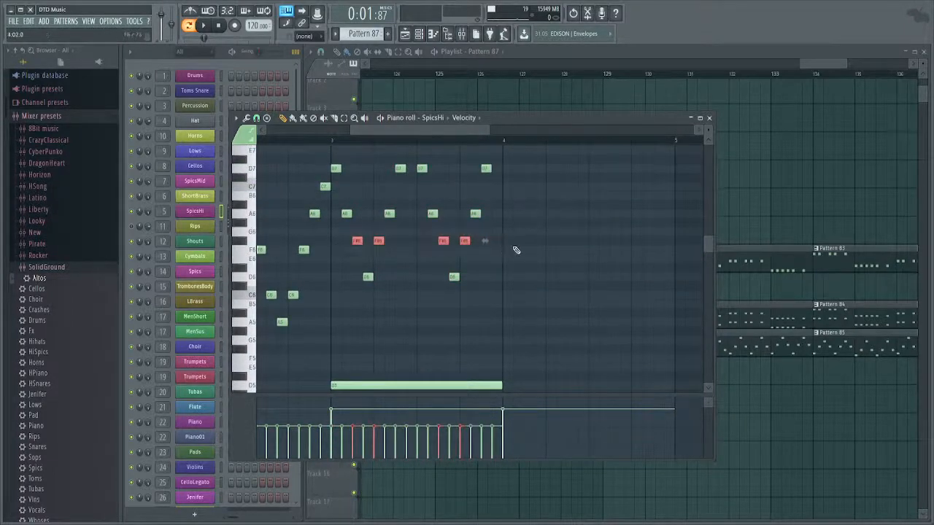
pyautogui.hotkey('shift', 'Up')
pyautogui.scroll(-2, 514, 252)
pyautogui.scroll(5, 530, 243)
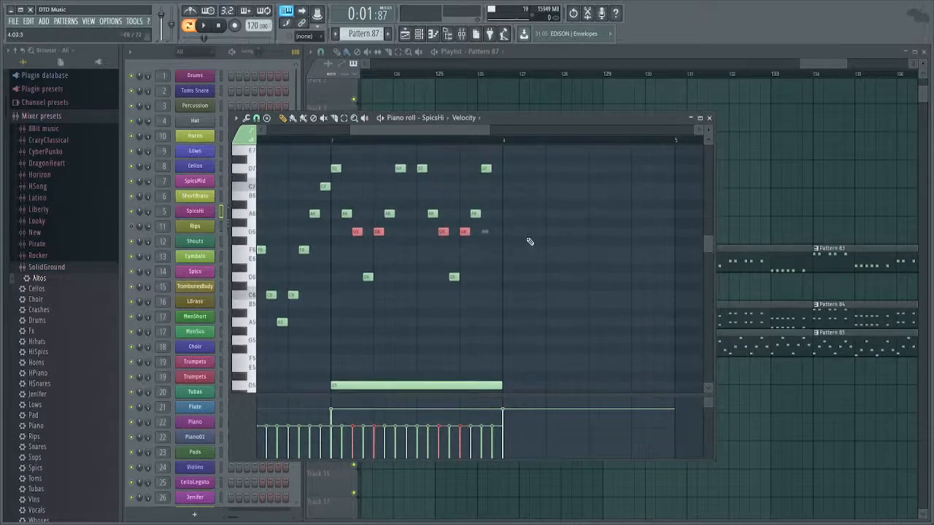
# Raise bar 3's A6 notes to A#6 and its two F#7 notes to G7.
pyautogui.moveTo(536, 270); pyautogui.dragTo(348, 302)
pyautogui.hotkey('shift', 'Up')
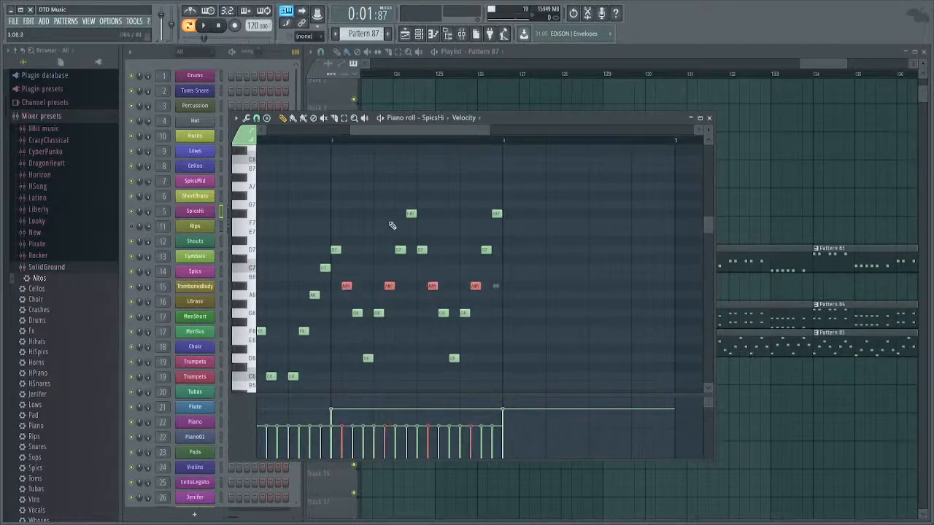
pyautogui.moveTo(376, 199); pyautogui.dragTo(354, 235)
pyautogui.hotkey('shift', 'Up')
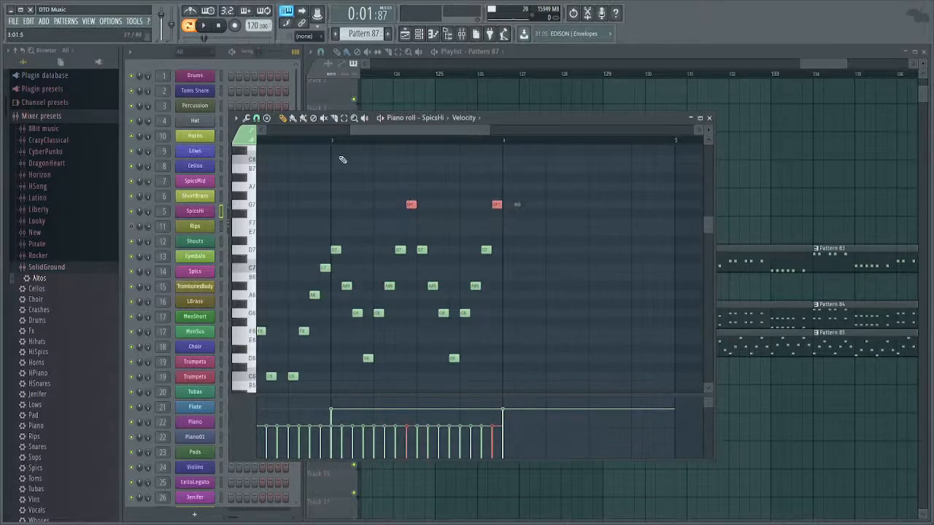
# Listen to the arpeggio of bar 3 and delete the bar's three long chord notes D5, A#4 and G4.
pyautogui.press('space')
pyautogui.press('space')
pyautogui.scroll(-5, 415, 299)
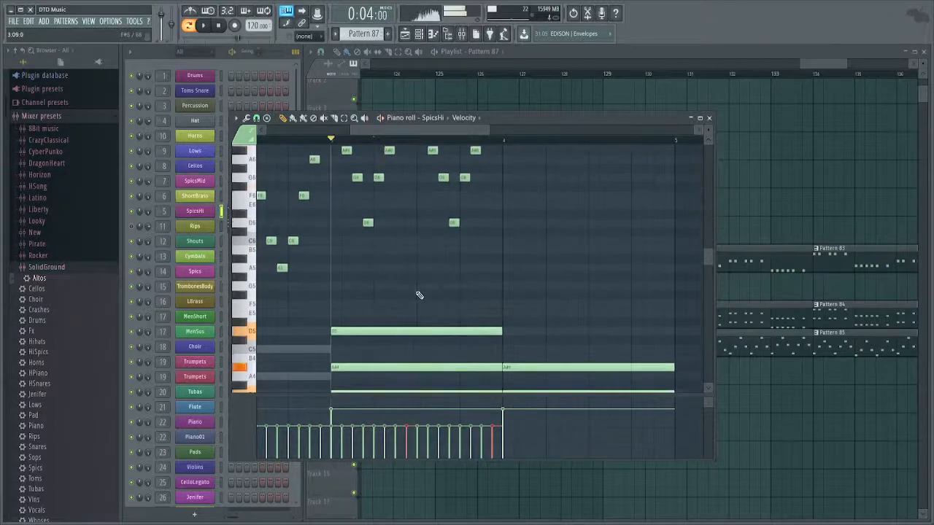
pyautogui.moveTo(379, 278); pyautogui.dragTo(336, 372)
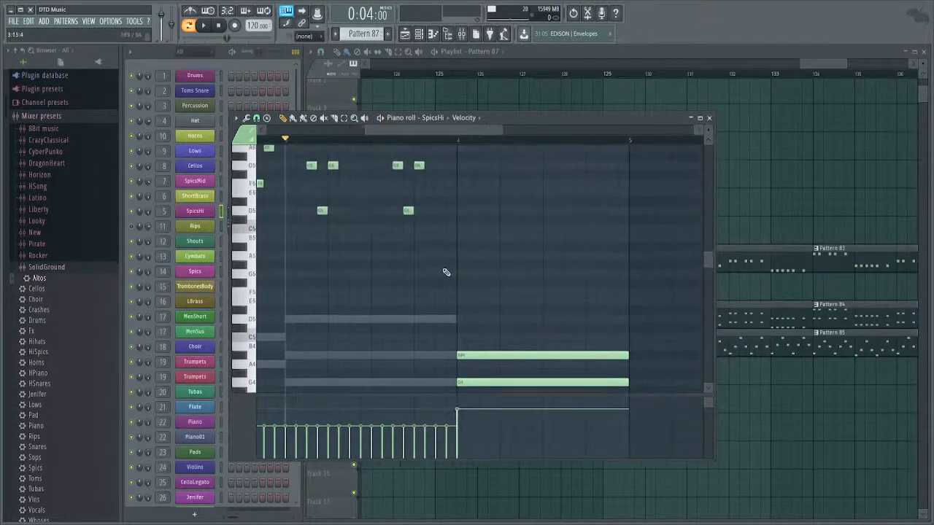
# Paste the copied arpeggio into bar 4 of the SpicsHi part and compare it with the bar's long chord notes.
pyautogui.moveTo(445, 275)
pyautogui.mouseDown()
pyautogui.moveTo(325, 288)
pyautogui.moveTo(330, 359)
pyautogui.mouseUp()
pyautogui.hotkey('ctrl', 'v')
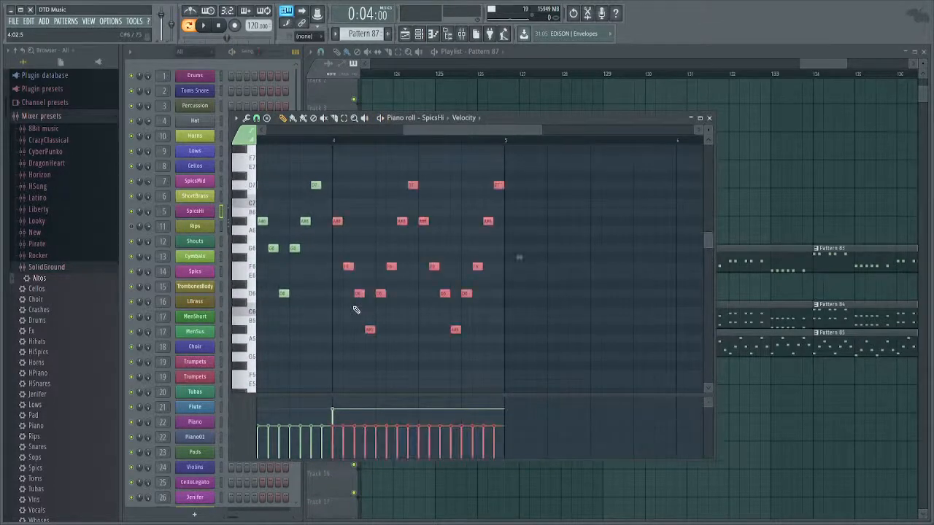
pyautogui.scroll(-5, 355, 282)
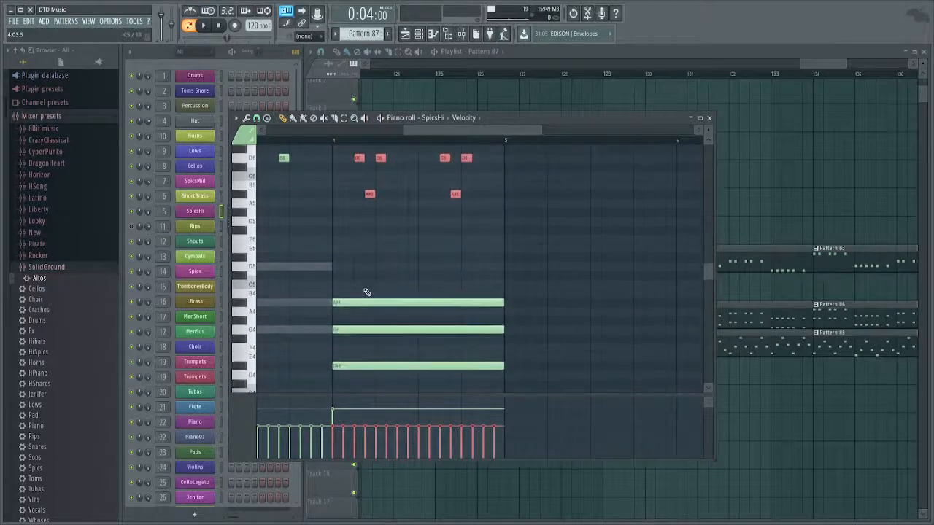
pyautogui.scroll(5, 368, 291)
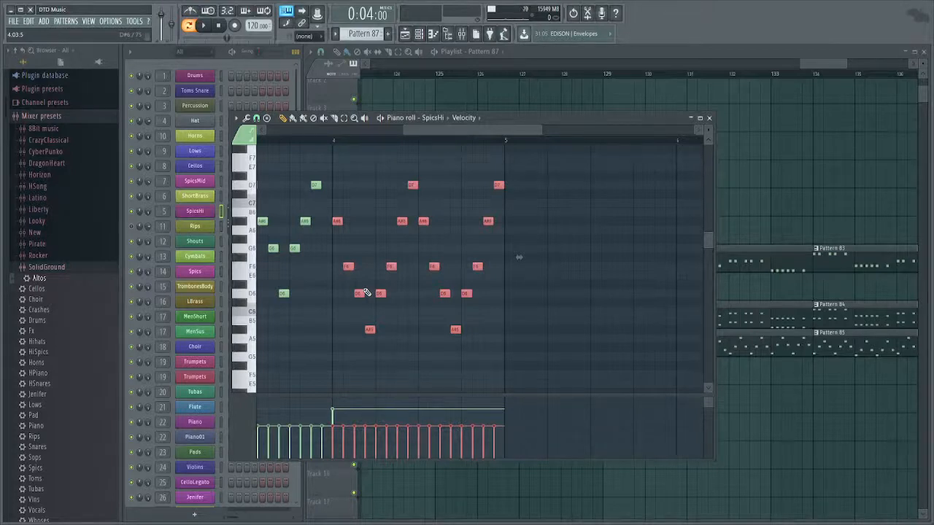
pyautogui.scroll(-5, 365, 292)
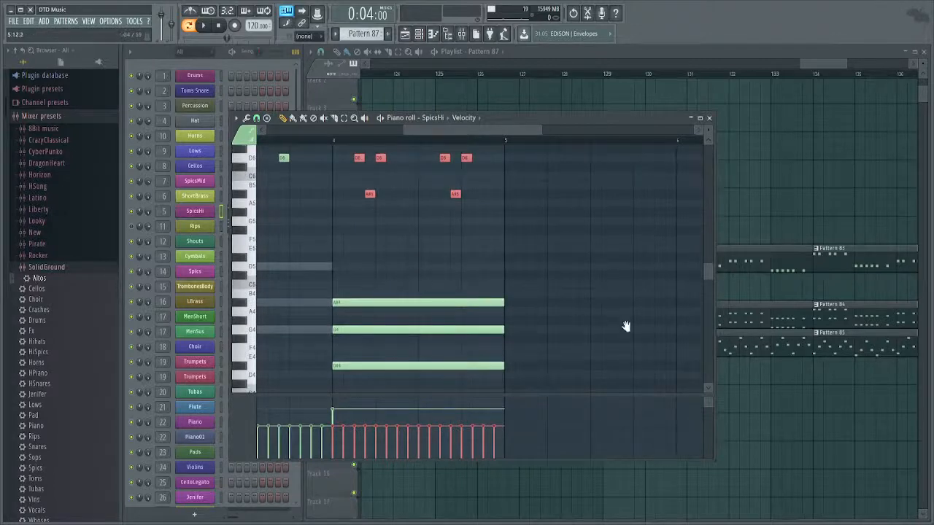
pyautogui.scroll(1, 547, 367)
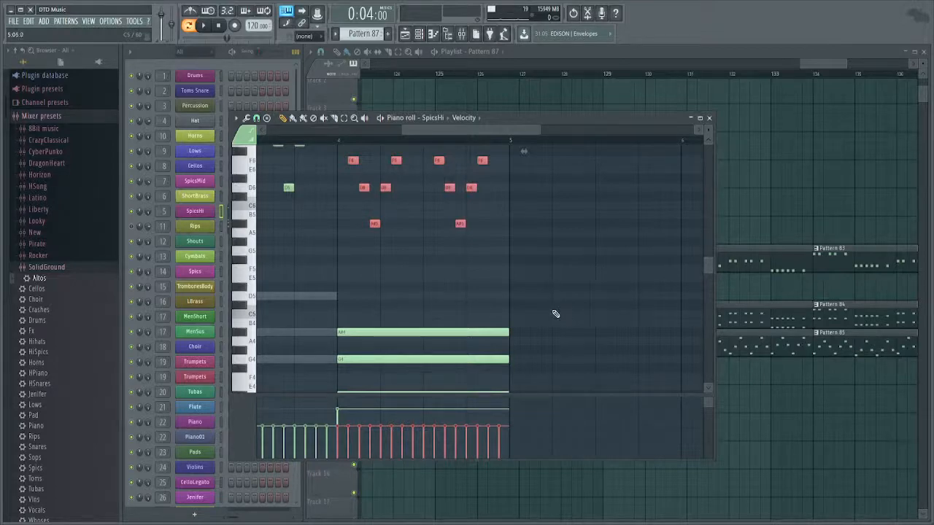
pyautogui.scroll(-3, 534, 327)
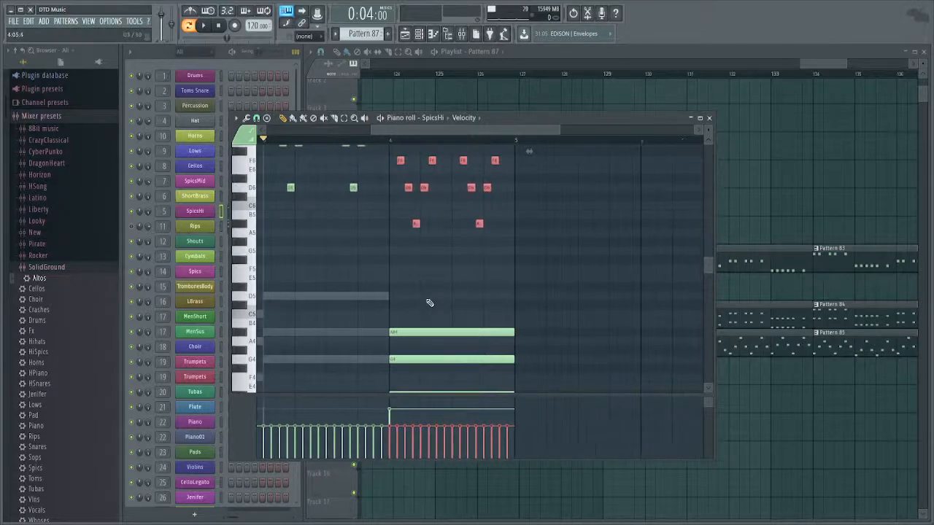
pyautogui.scroll(-5, 428, 303)
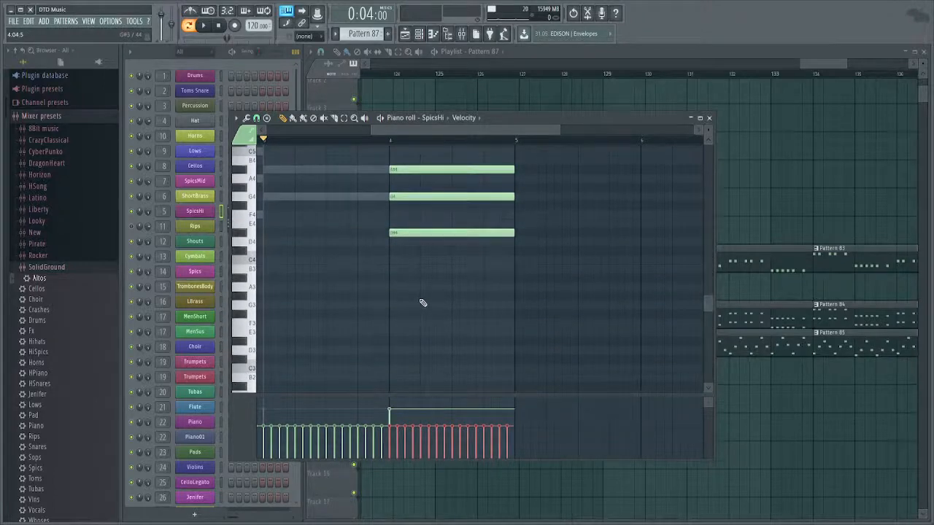
pyautogui.scroll(3, 421, 300)
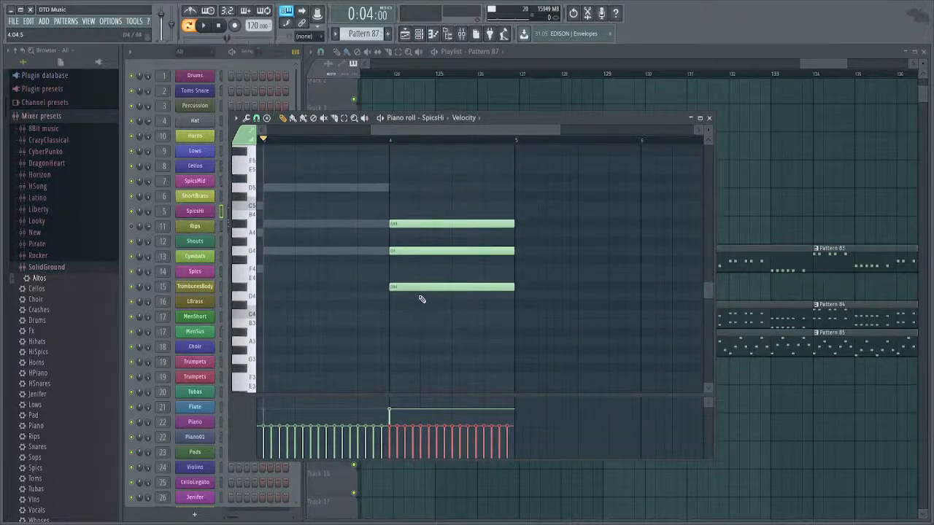
pyautogui.rightClick(425, 301)
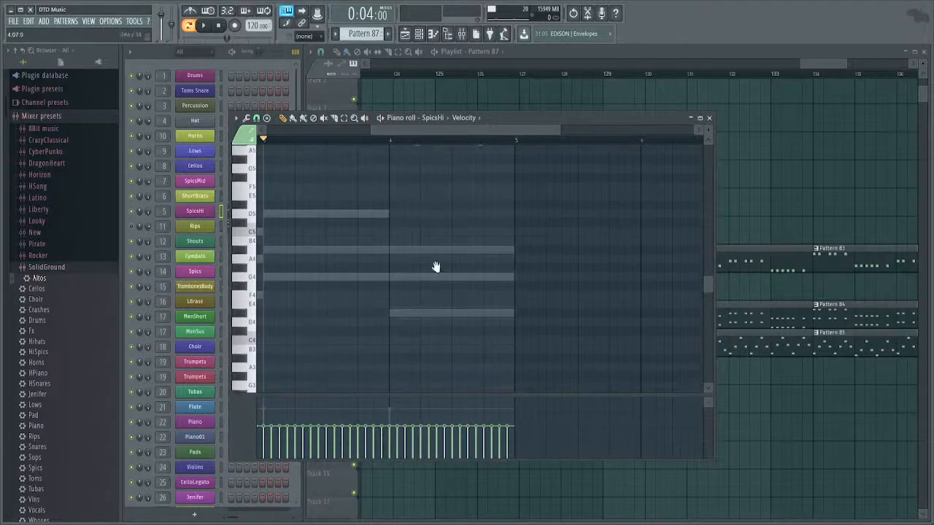
pyautogui.moveTo(436, 267); pyautogui.dragTo(513, 390)
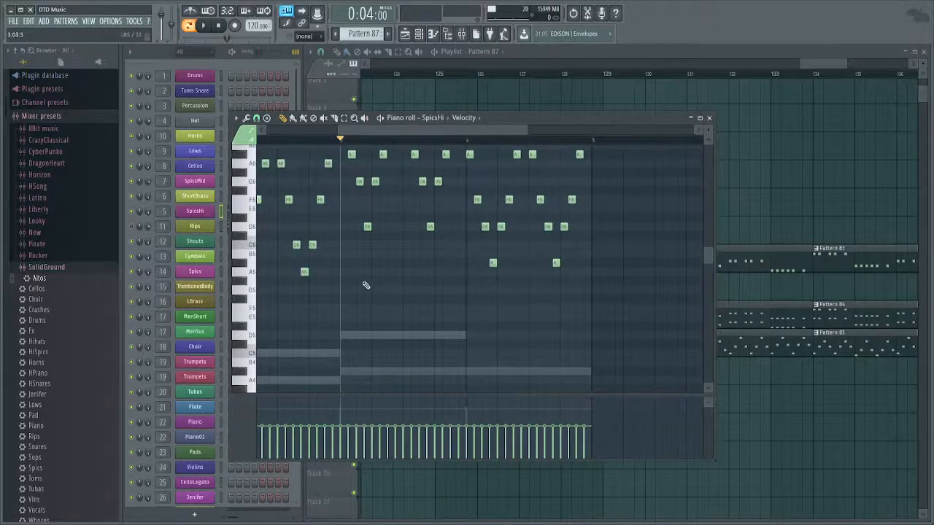
pyautogui.moveTo(439, 283); pyautogui.dragTo(480, 357)
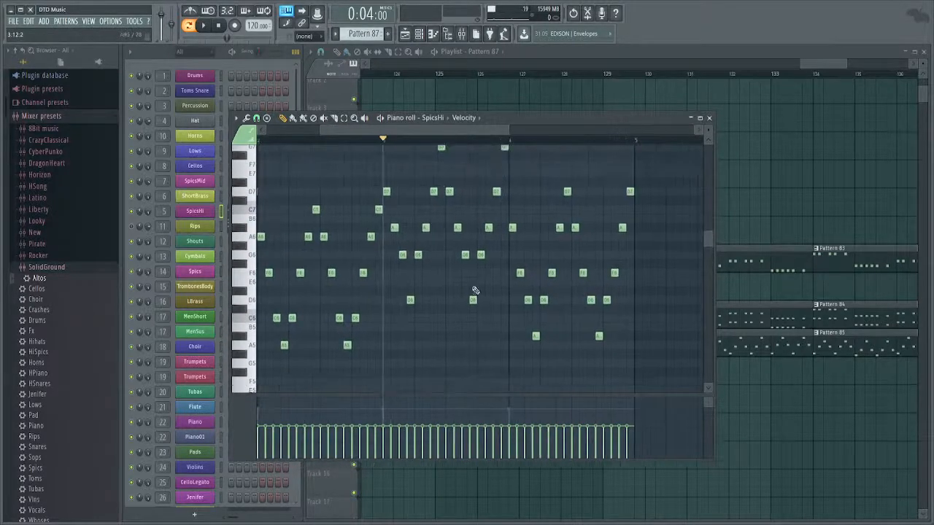
pyautogui.moveTo(478, 191); pyautogui.dragTo(383, 124)
pyautogui.hotkey('ctrl', 'z')
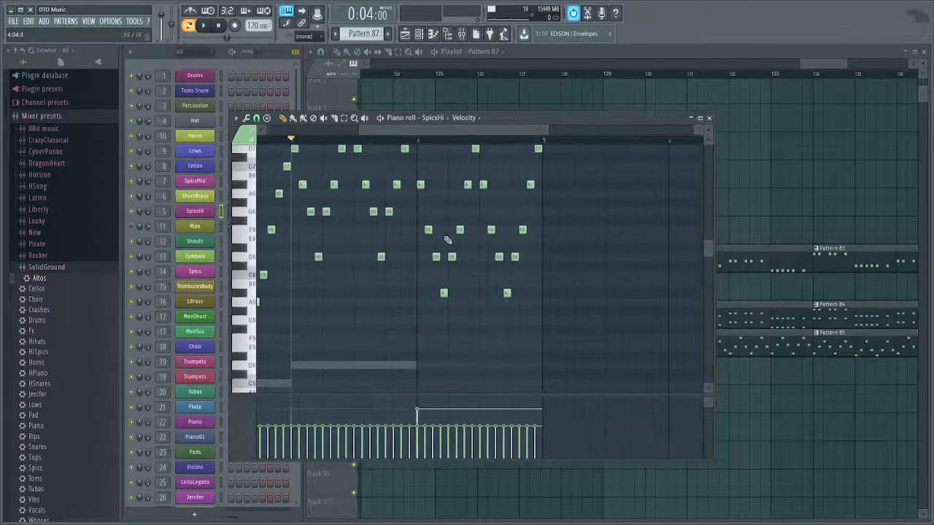
# Examine the long chord notes of bar 4 against the arpeggio notes above them.
pyautogui.scroll(-6, 466, 252)
pyautogui.scroll(2, 431, 307)
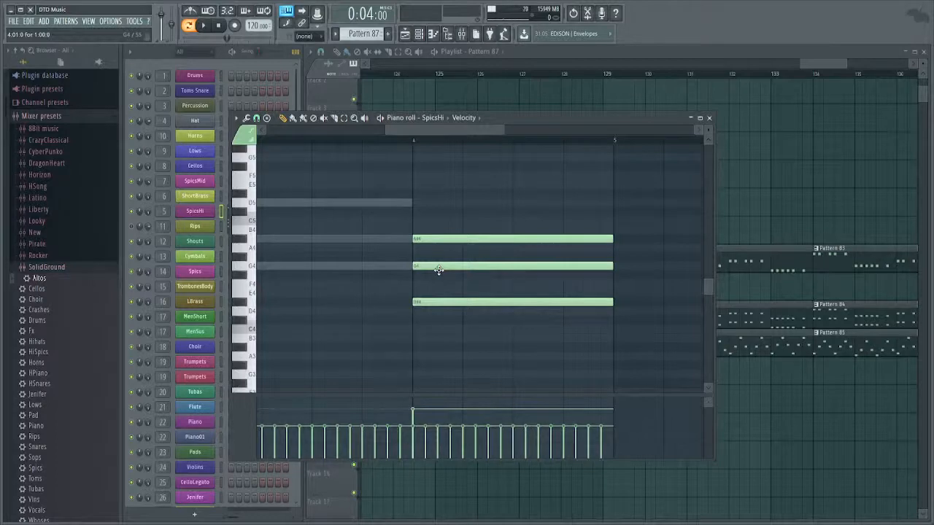
pyautogui.scroll(5, 438, 270)
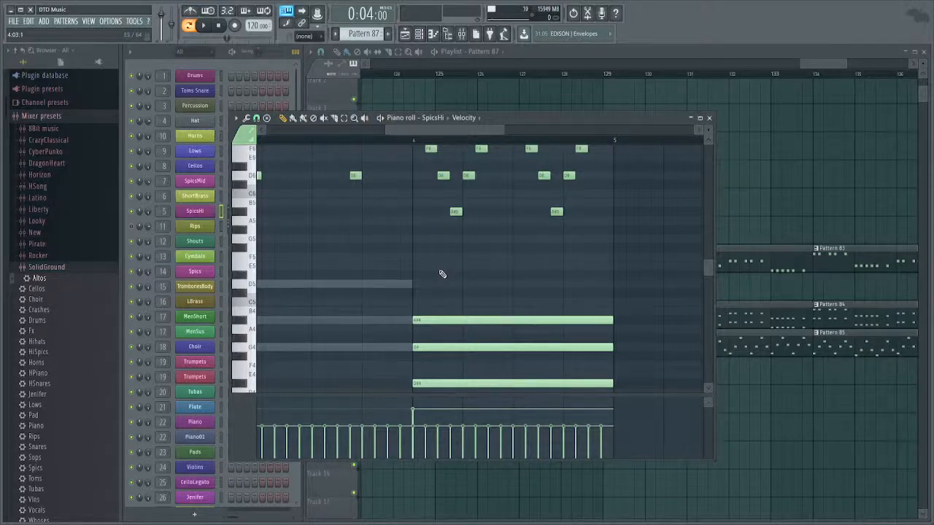
# Compare bar 4's pasted arpeggio with its three long chord notes to find the arpeggio notes outside the chord.
pyautogui.scroll(-2, 442, 274)
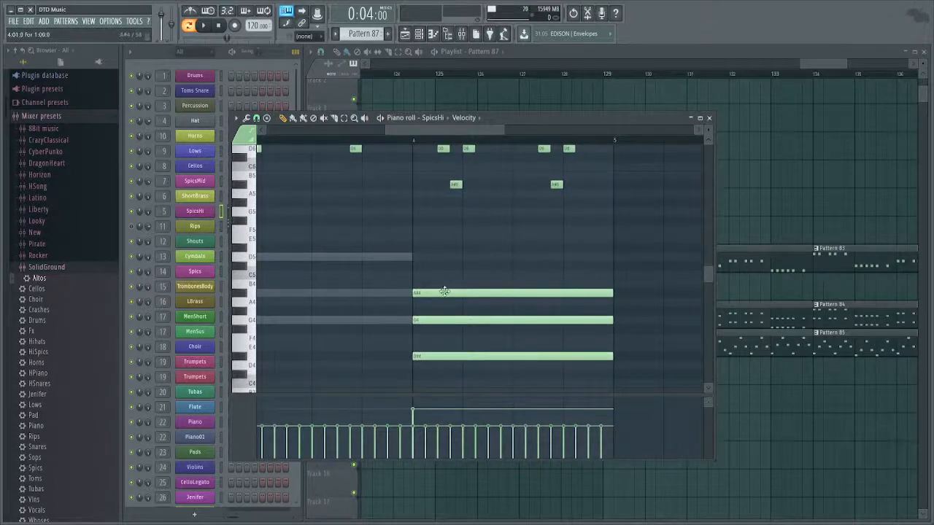
pyautogui.scroll(8, 445, 291)
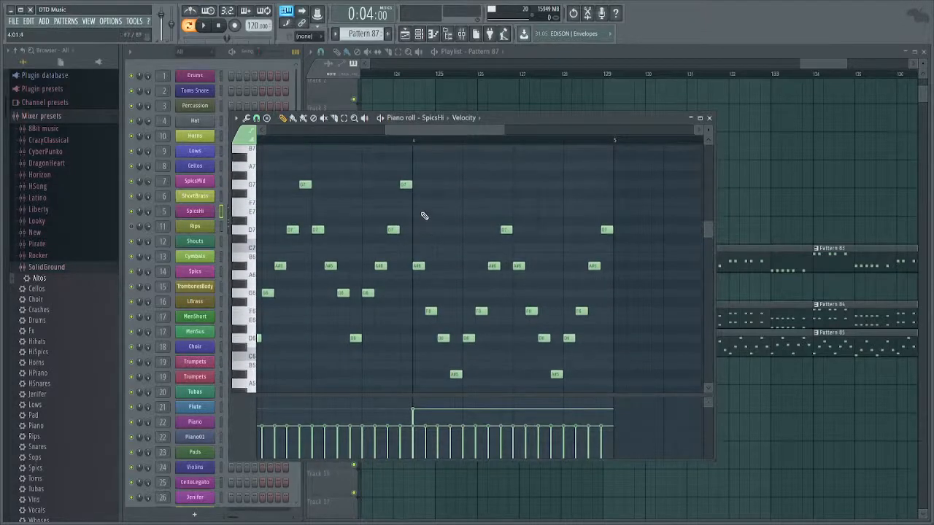
pyautogui.moveTo(414, 198)
pyautogui.mouseDown()
pyautogui.moveTo(460, 254)
pyautogui.moveTo(706, 435)
pyautogui.mouseUp()
pyautogui.scroll(-3, 582, 270)
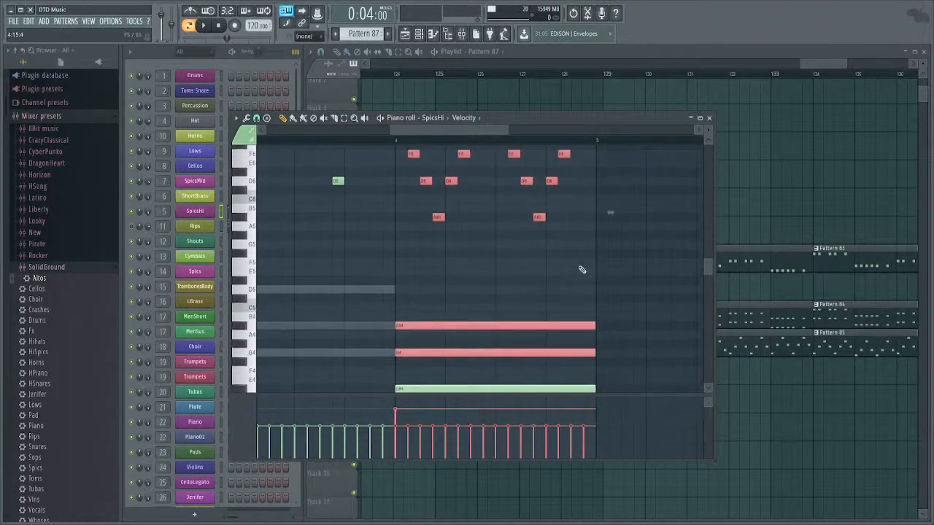
pyautogui.moveTo(596, 282); pyautogui.dragTo(406, 193)
pyautogui.moveTo(456, 256); pyautogui.dragTo(517, 183)
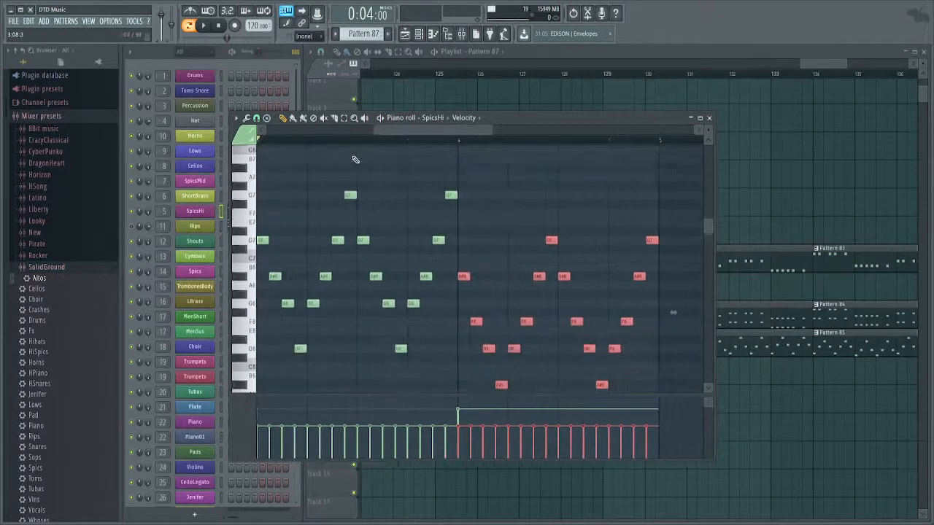
pyautogui.moveTo(442, 209)
pyautogui.mouseDown()
pyautogui.moveTo(534, 202)
pyautogui.moveTo(425, 213)
pyautogui.mouseUp()
pyautogui.moveTo(454, 250); pyautogui.dragTo(394, 239)
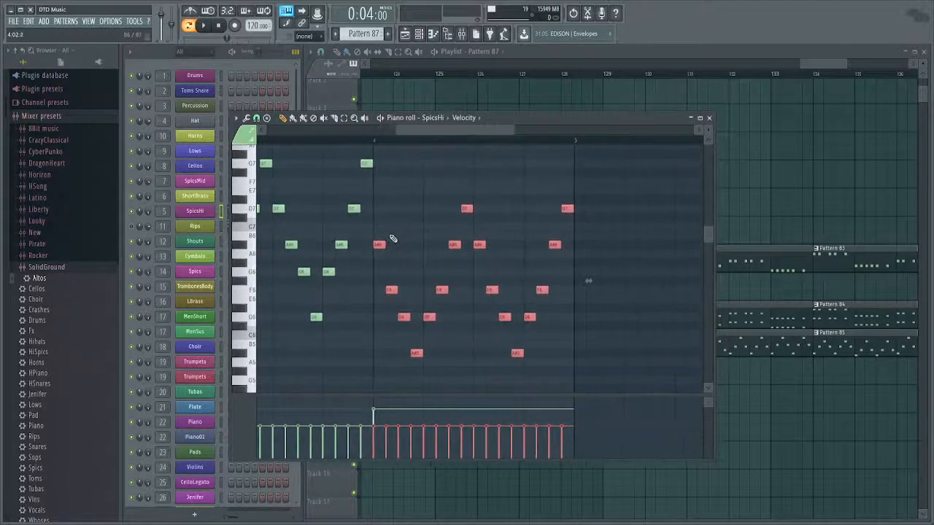
pyautogui.scroll(-6, 392, 292)
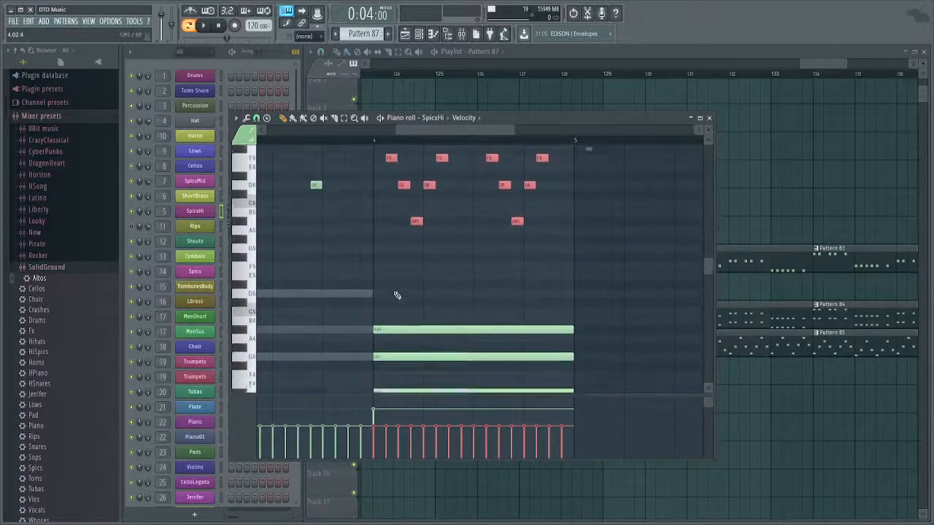
pyautogui.scroll(6, 396, 294)
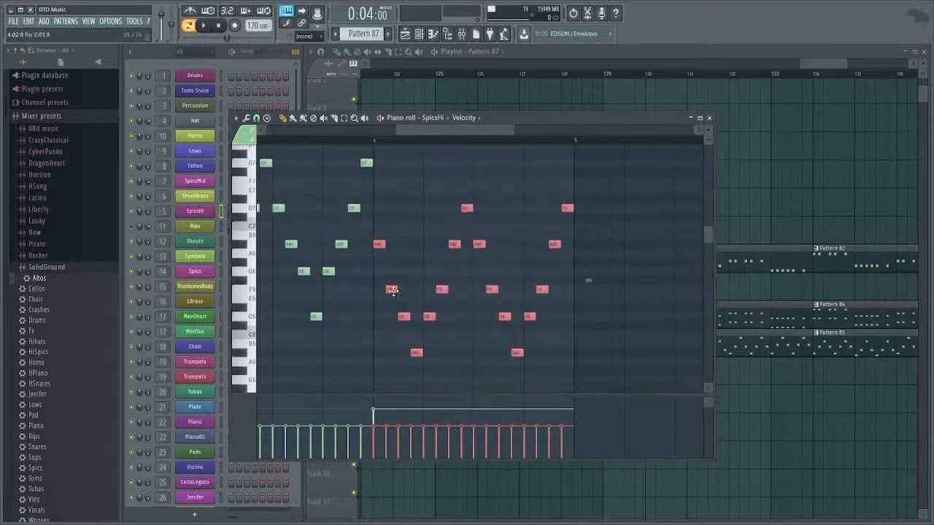
# Raise bar 4's four D6 notes to D#6 and its four F6 notes to G6.
pyautogui.moveTo(388, 306); pyautogui.dragTo(588, 321)
pyautogui.hotkey('shift', 'Up')
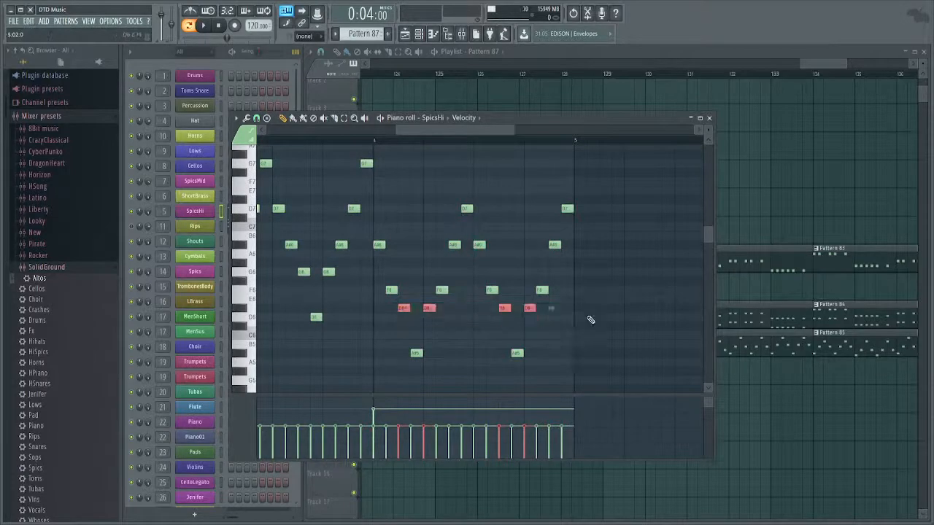
pyautogui.scroll(-4, 591, 281)
pyautogui.scroll(3, 593, 284)
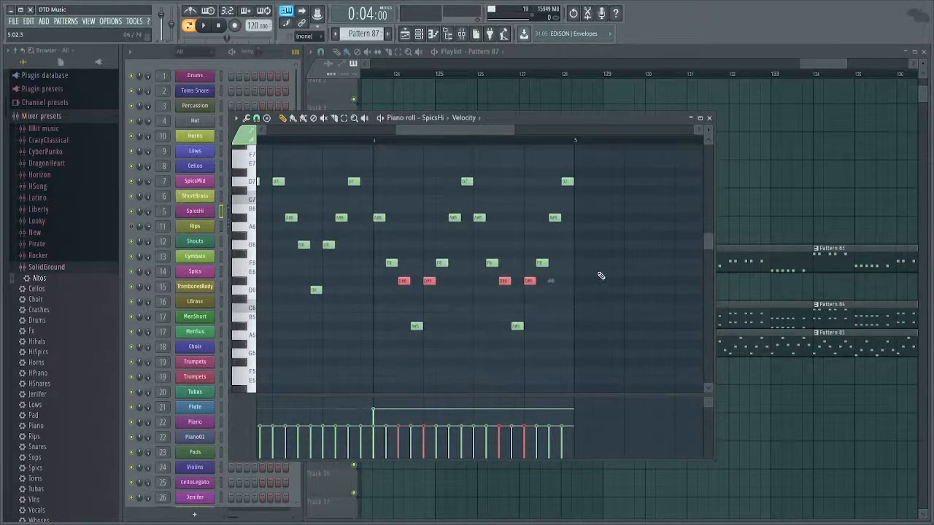
pyautogui.moveTo(600, 276); pyautogui.dragTo(381, 253)
pyautogui.hotkey('shift', 'Up')
pyautogui.hotkey('shift', 'Up')
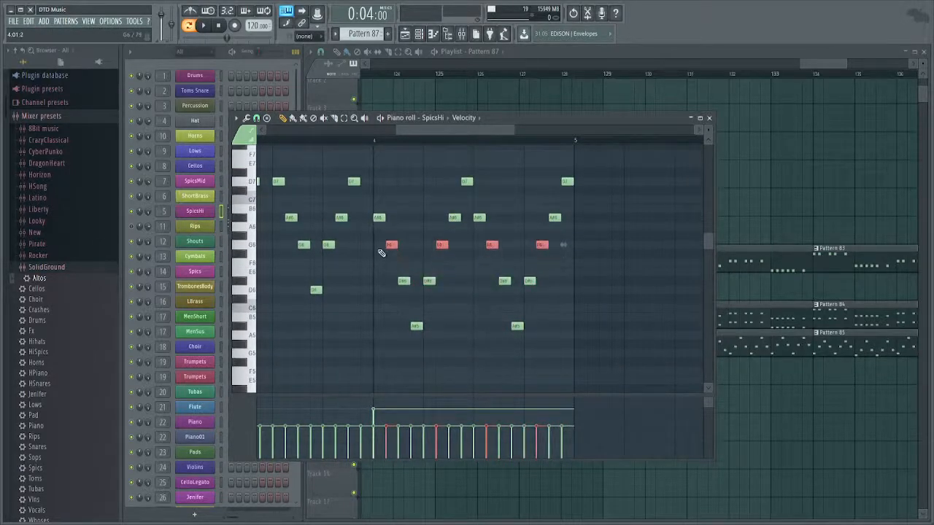
# Check bar 4's arpeggio against the chord, delete the bar's three long chord notes from SpicsHi and listen to the result.
pyautogui.scroll(3, 382, 255)
pyautogui.scroll(-7, 392, 271)
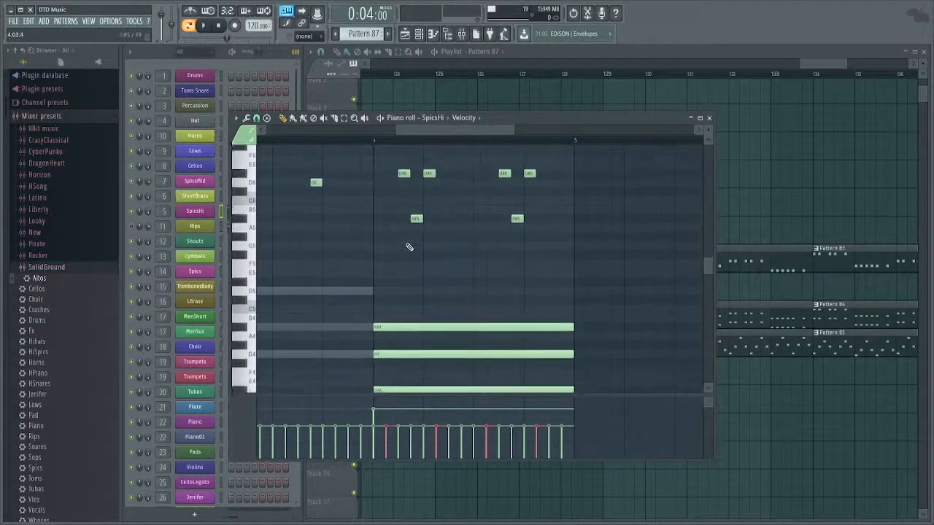
pyautogui.scroll(6, 420, 248)
pyautogui.scroll(-6, 423, 212)
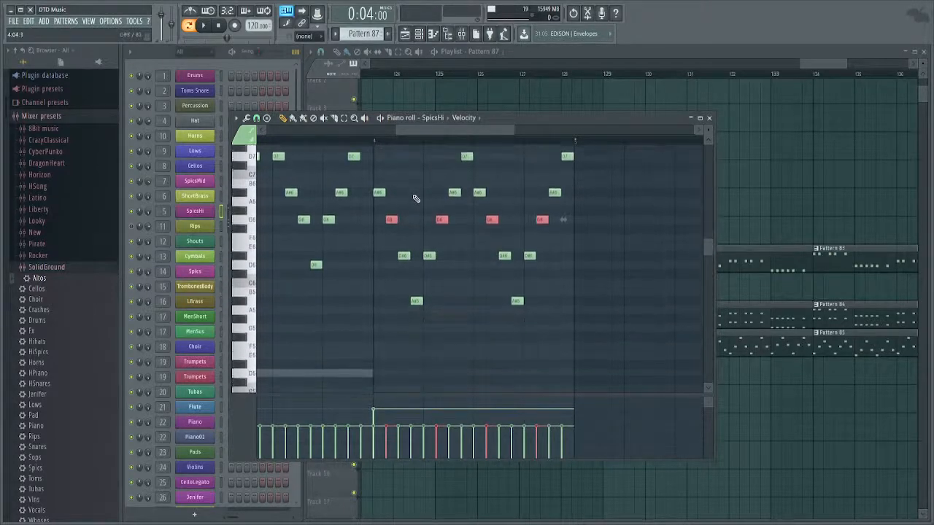
pyautogui.scroll(4, 392, 202)
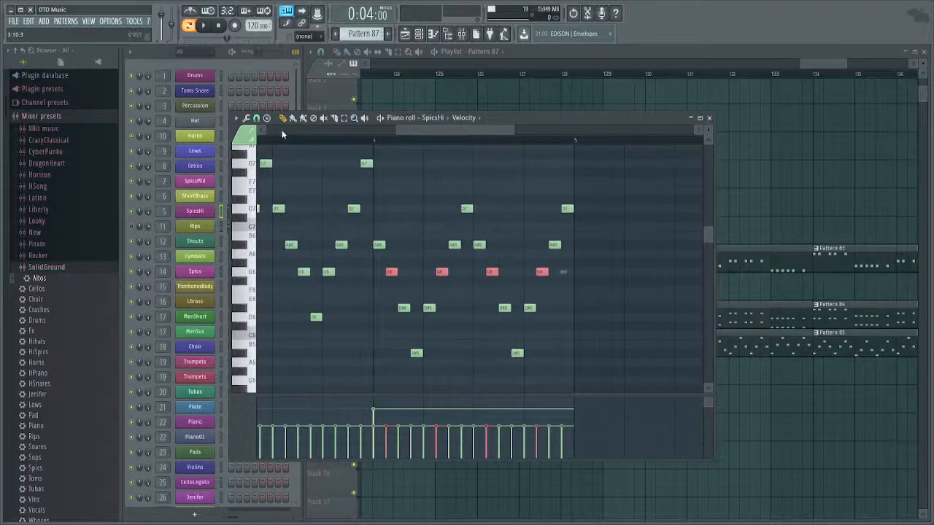
pyautogui.press('space')
pyautogui.scroll(-8, 416, 295)
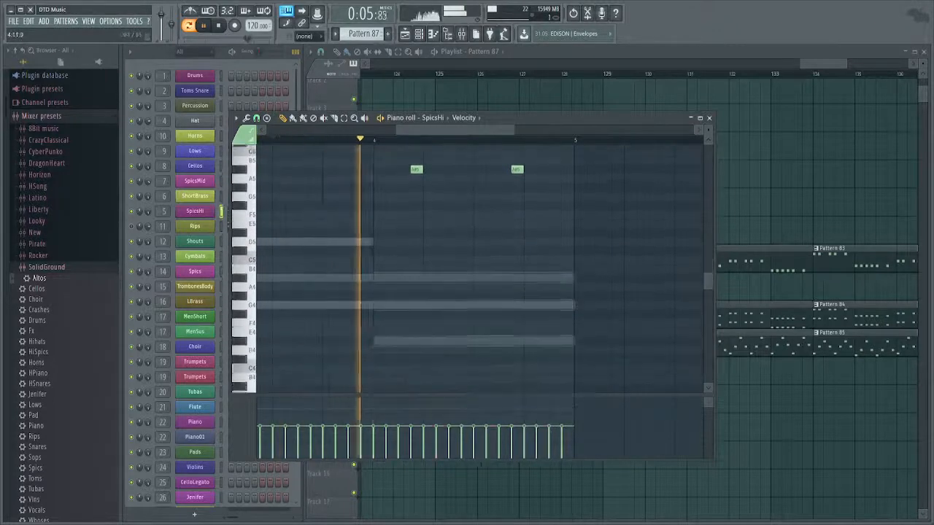
pyautogui.press('Escape')
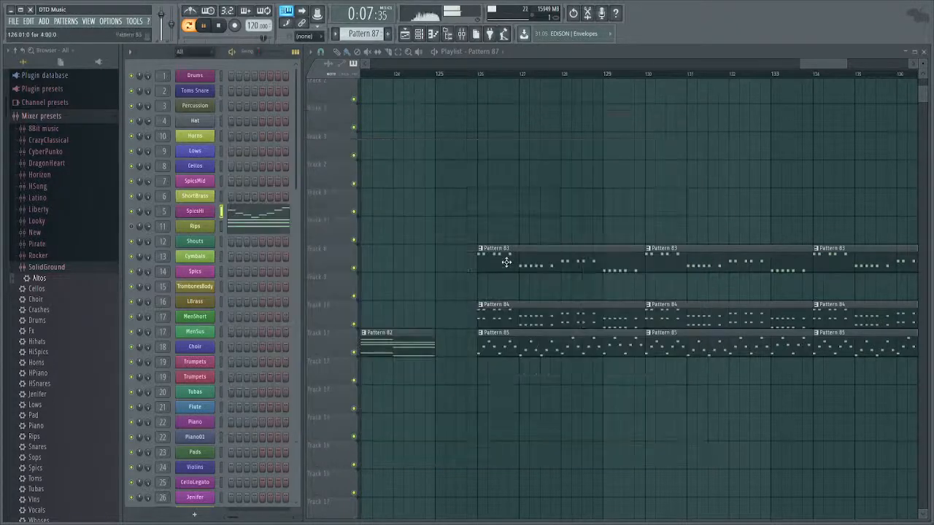
pyautogui.press('space')
# Place Pattern 87 at bar 126 on Track 12 and delete all long chord notes from its Rips part.
pyautogui.click(485, 377)
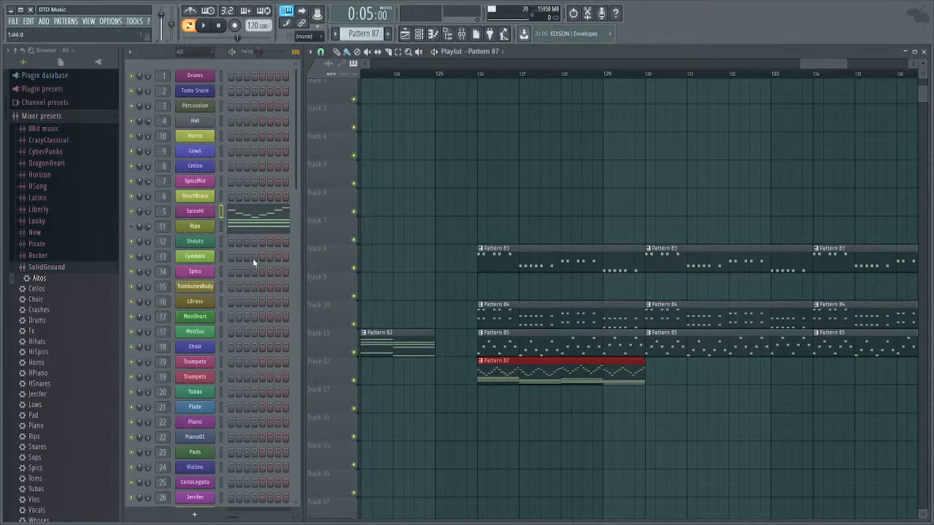
pyautogui.click(248, 227)
pyautogui.hotkey('ctrl', 'a')
pyautogui.press('Delete')
pyautogui.press('Escape')
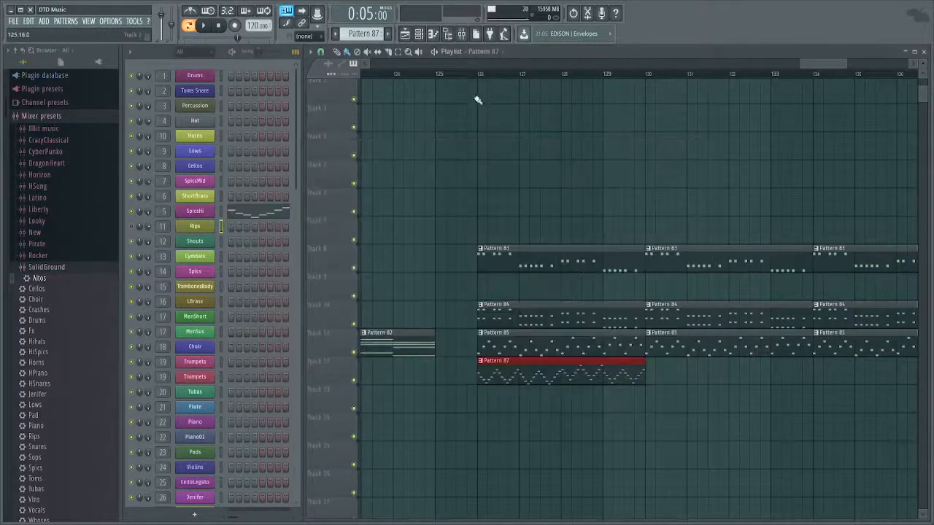
# While listening from bar 126, add a Pattern 87 clip at bar 130 on Track 12, and remove the one at bar 126.
pyautogui.click(482, 74)
pyautogui.press('space')
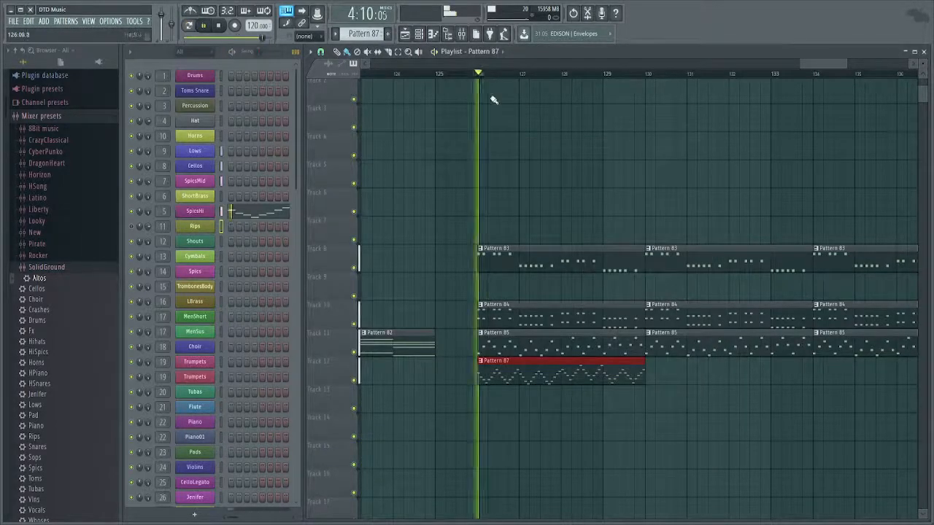
pyautogui.click(672, 375)
pyautogui.moveTo(560, 429); pyautogui.dragTo(522, 413)
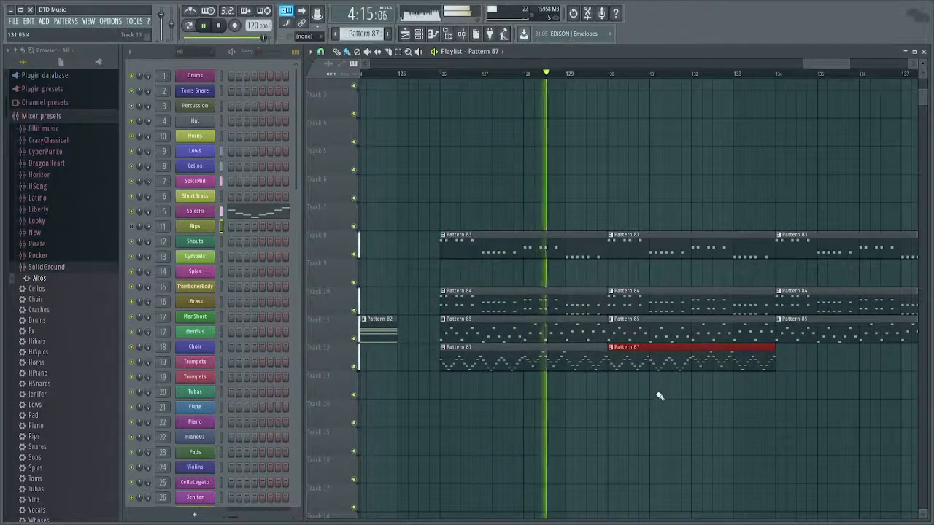
pyautogui.moveTo(659, 391); pyautogui.dragTo(564, 363)
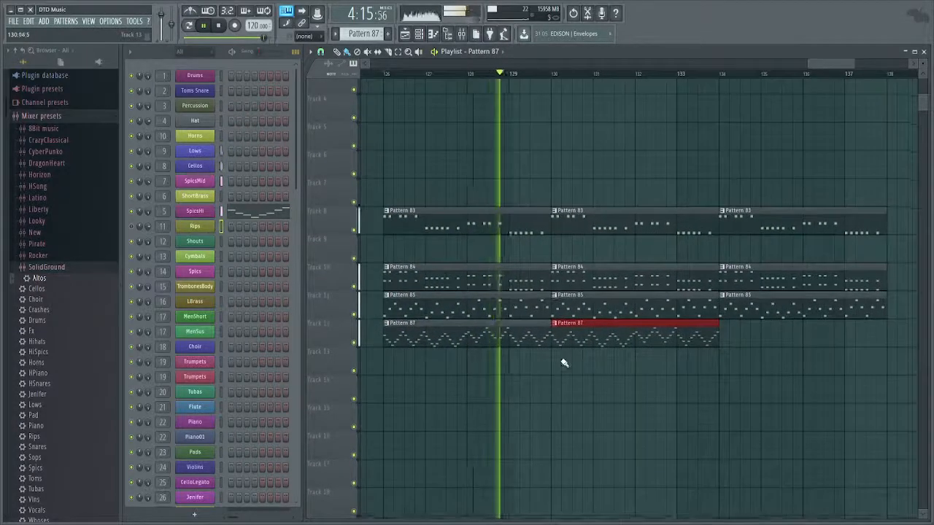
pyautogui.press('space')
pyautogui.rightClick(519, 340)
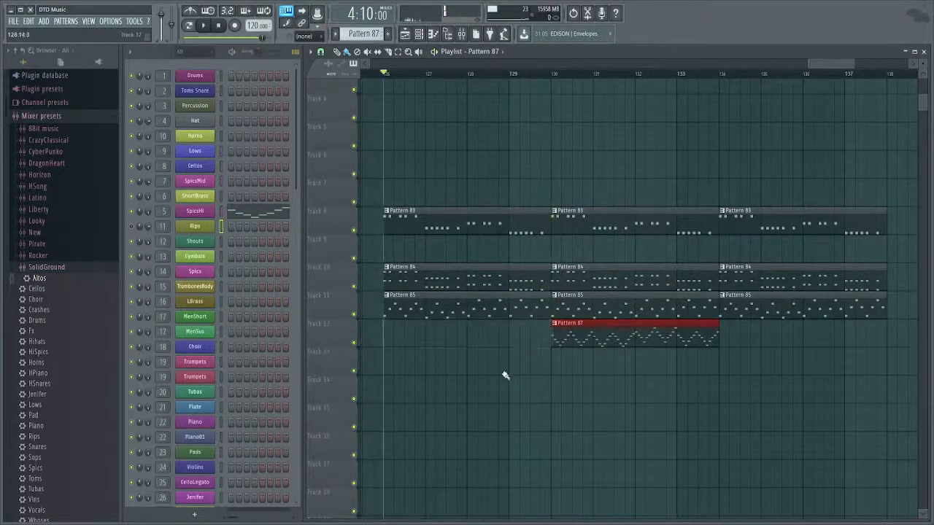
# Select the Pattern 85 clips and the Pattern 87 clip and shift them together slightly ahead of the bar line.
pyautogui.scroll(3, 537, 355)
pyautogui.scroll(-3, 524, 364)
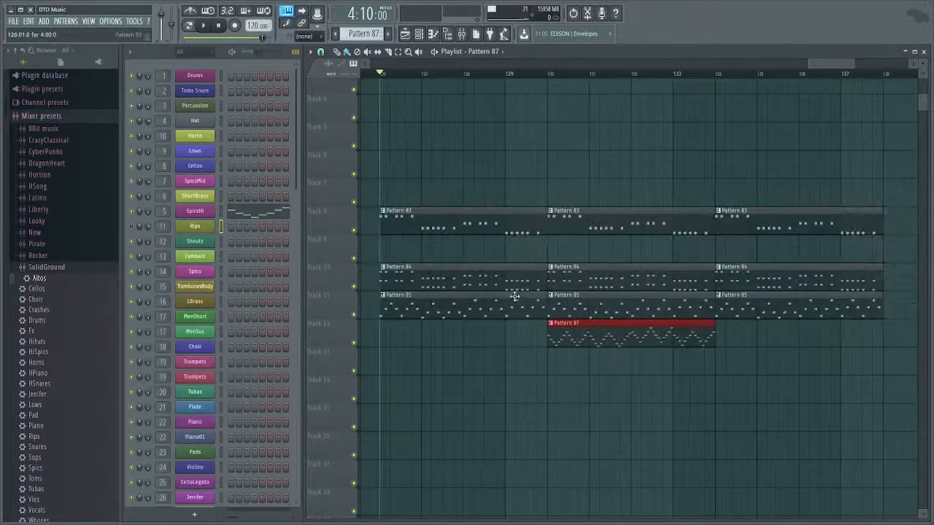
pyautogui.moveTo(504, 296); pyautogui.dragTo(792, 355)
pyautogui.scroll(4, 574, 313)
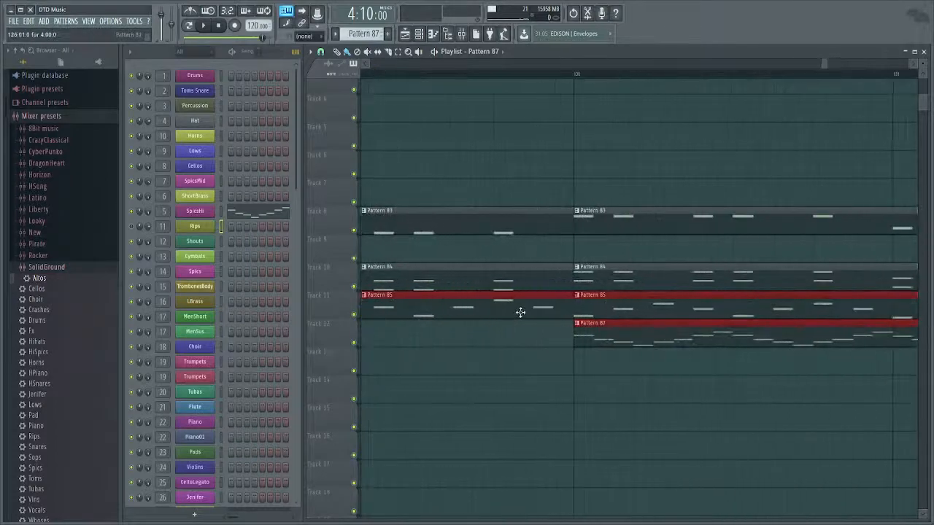
pyautogui.scroll(1, 552, 310)
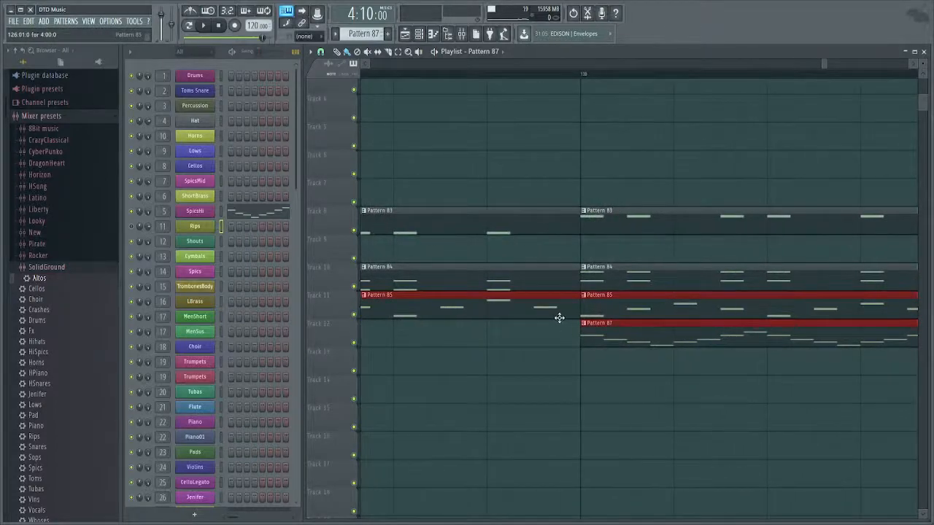
pyautogui.moveTo(559, 318); pyautogui.dragTo(556, 320)
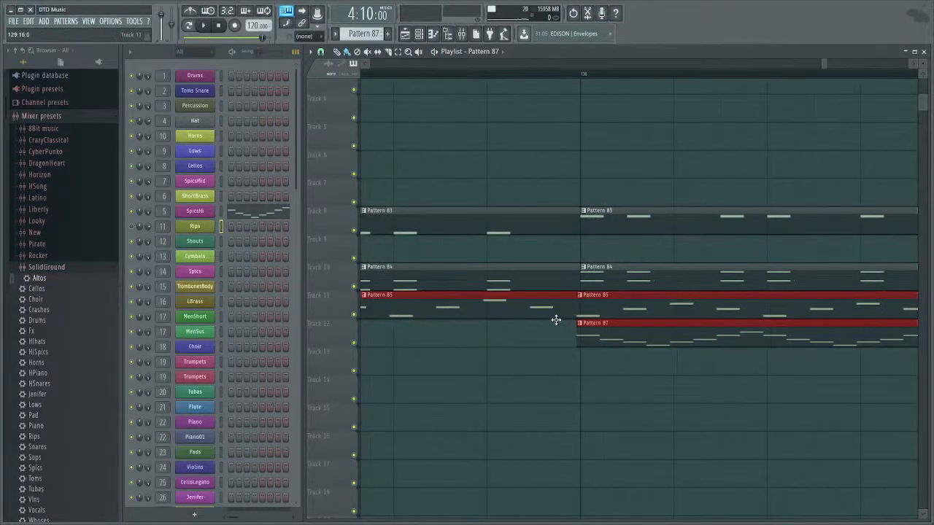
pyautogui.scroll(-8, 552, 322)
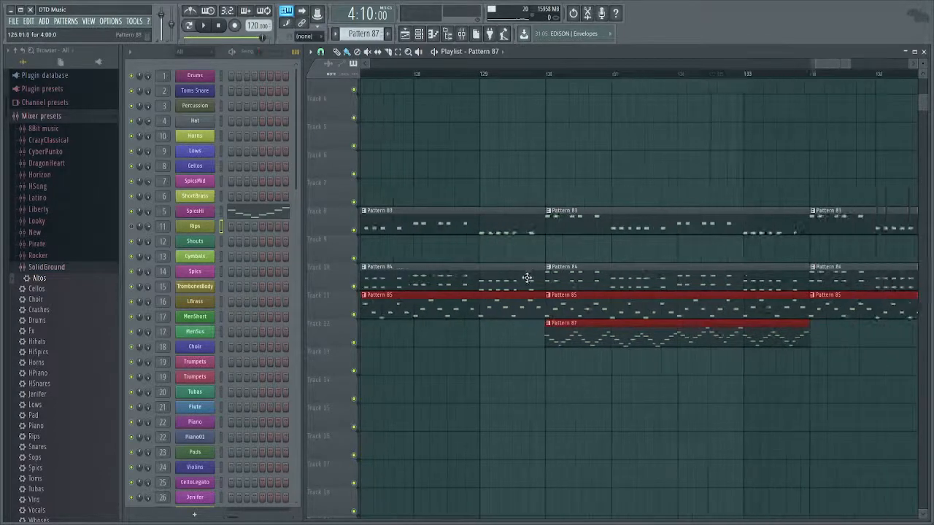
# Select the three Pattern 84 clips and check their start at bar 130 against the Pattern 85 clips.
pyautogui.scroll(-3, 515, 282)
pyautogui.moveTo(500, 264); pyautogui.dragTo(701, 293)
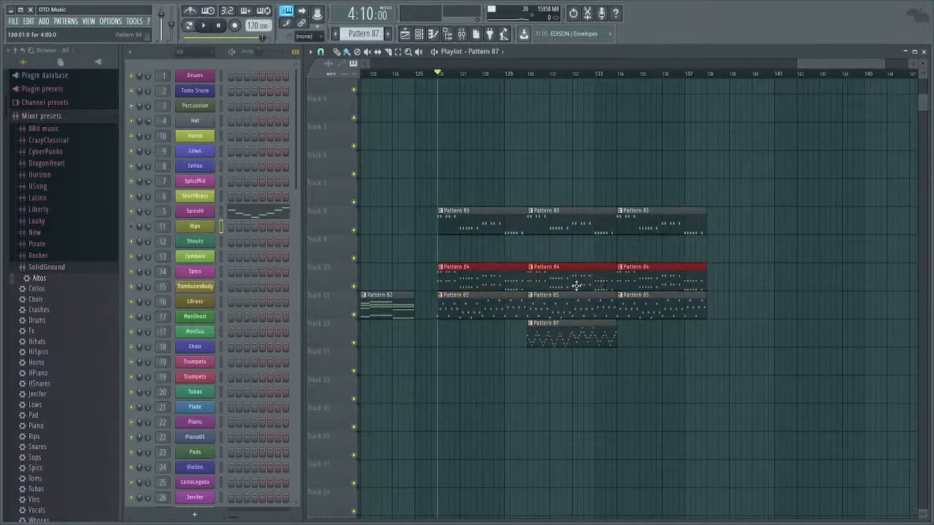
pyautogui.scroll(5, 536, 289)
pyautogui.scroll(5, 483, 293)
pyautogui.moveTo(631, 291); pyautogui.dragTo(532, 308)
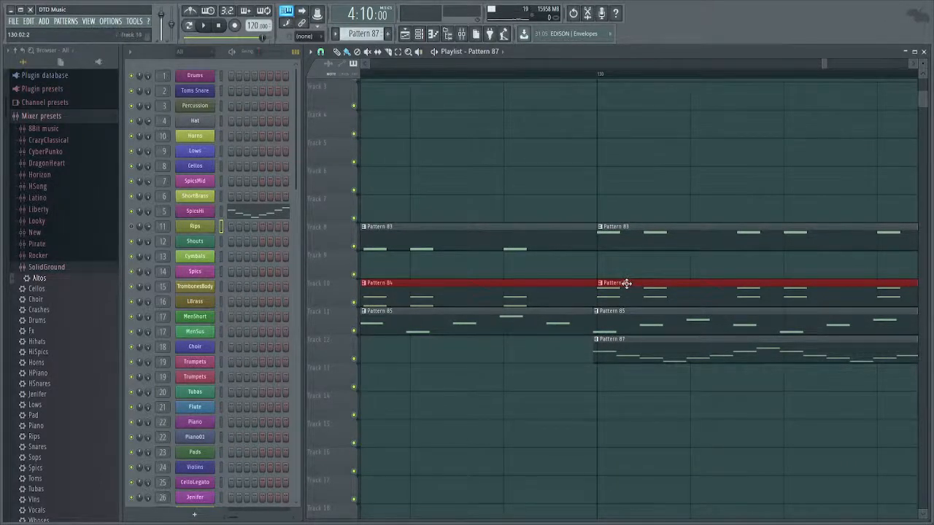
# Shift the three Pattern 83 clips slightly ahead of the bar line, in line with the Pattern 85 clips.
pyautogui.scroll(-5, 546, 246)
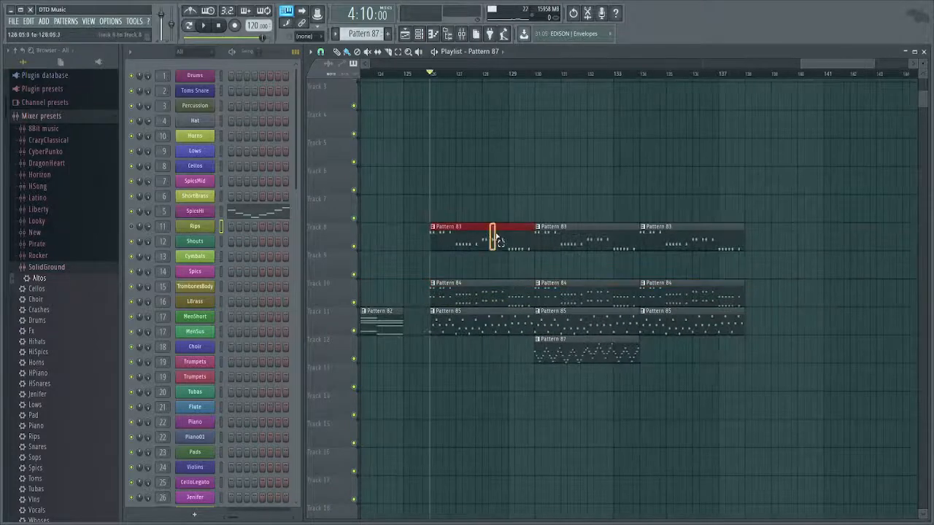
pyautogui.scroll(8, 523, 235)
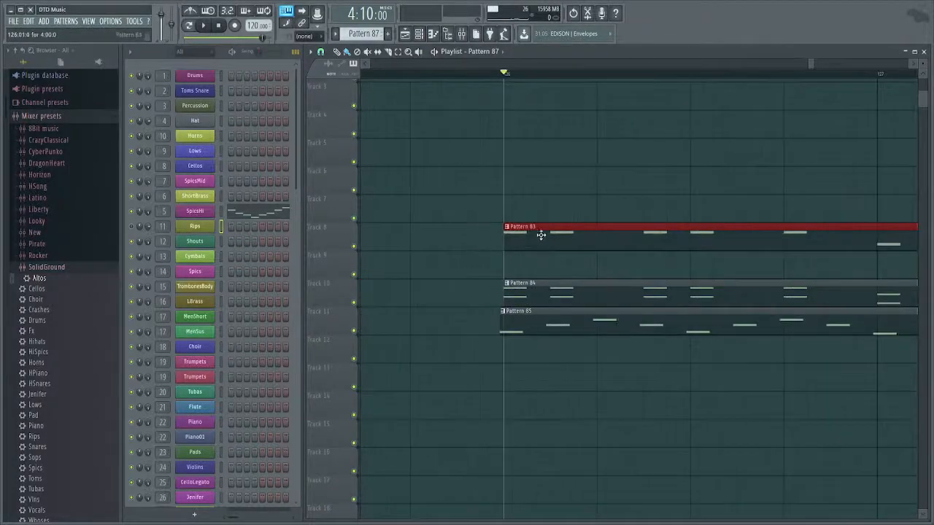
pyautogui.moveTo(545, 235); pyautogui.dragTo(447, 255)
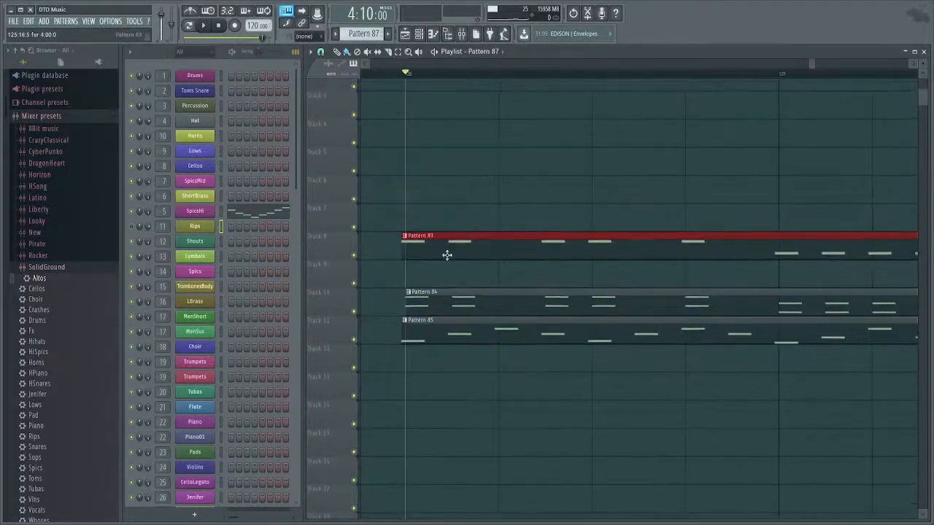
pyautogui.scroll(-3, 476, 275)
pyautogui.moveTo(890, 307); pyautogui.dragTo(577, 288)
pyautogui.moveTo(835, 301); pyautogui.dragTo(556, 290)
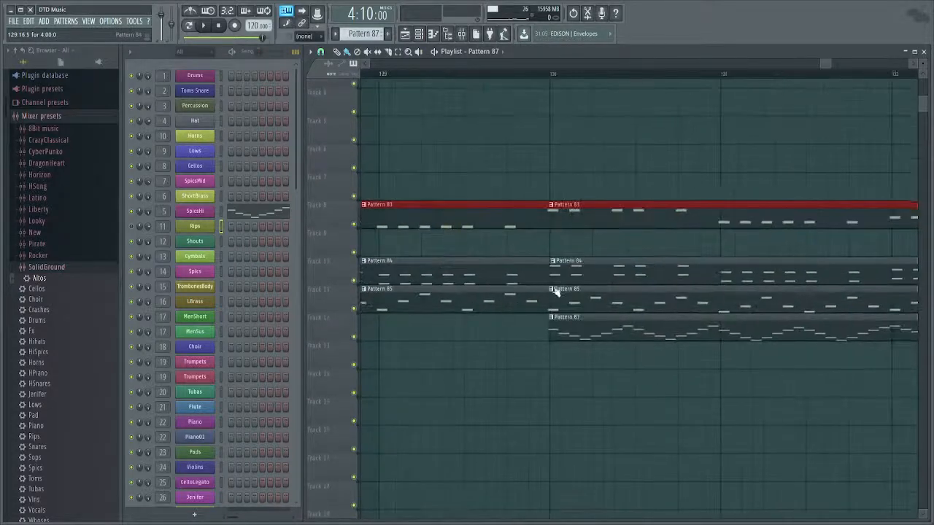
# Duplicate the Pattern 87 clip on Track 12 directly after itself at bar 134.
pyautogui.scroll(-5, 584, 305)
pyautogui.keyDown('ctrl'); pyautogui.click(626, 333); pyautogui.keyUp('ctrl')
pyautogui.hotkey('ctrl', 'b')
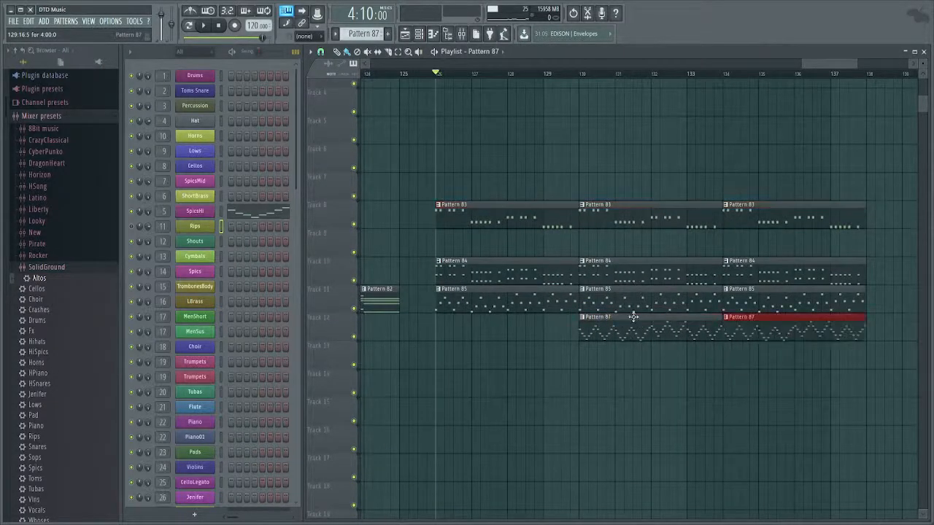
# Delete the Pattern 84 and Pattern 85 clips at bar 126 and the Pattern 87 clip at bar 130.
pyautogui.rightClick(488, 300)
pyautogui.rightClick(475, 276)
pyautogui.moveTo(619, 310); pyautogui.dragTo(473, 344)
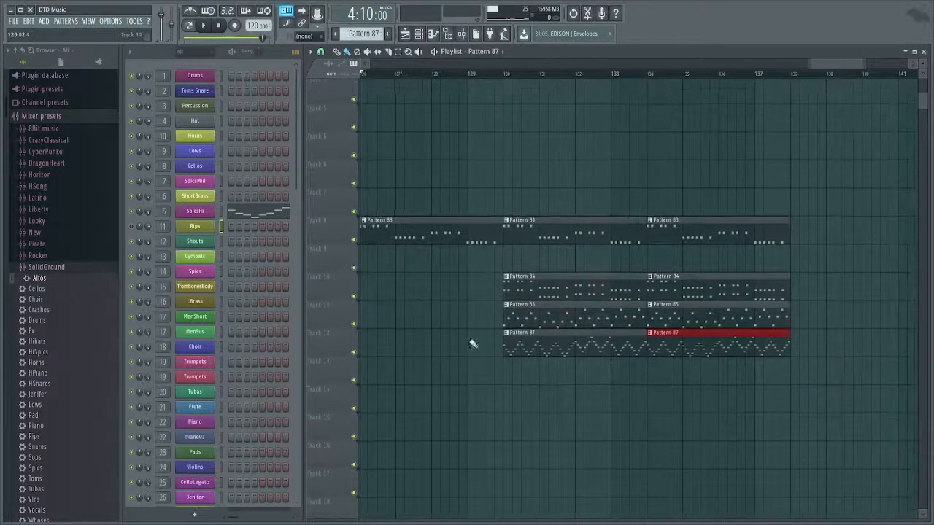
pyautogui.rightClick(538, 355)
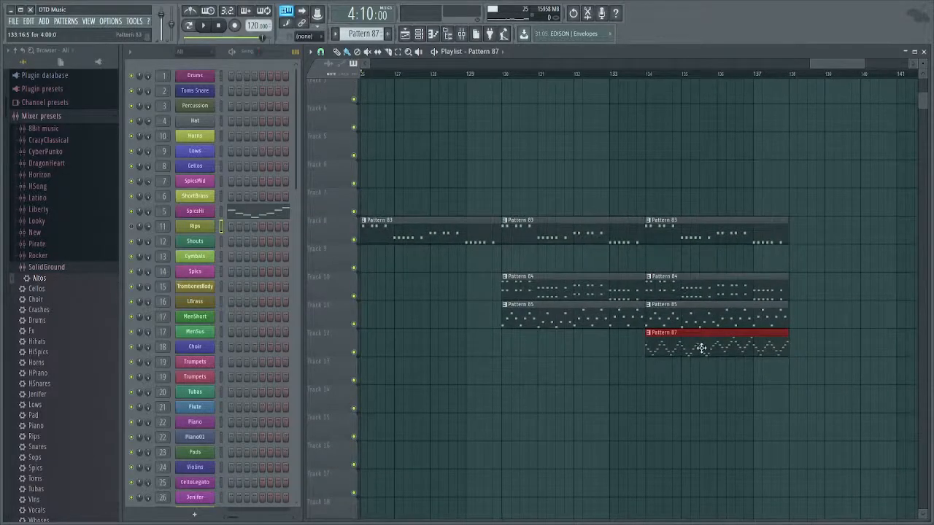
# Duplicate the Pattern 87, 85, 84 and 83 clips at bar 134 directly after themselves at bar 138.
pyautogui.hotkey('ctrl', 'b')
pyautogui.hscroll(2, 698, 344)
pyautogui.keyDown('ctrl'); pyautogui.click(652, 319); pyautogui.keyUp('ctrl')
pyautogui.hotkey('ctrl', 'b')
pyautogui.keyDown('ctrl'); pyautogui.click(631, 288); pyautogui.keyUp('ctrl')
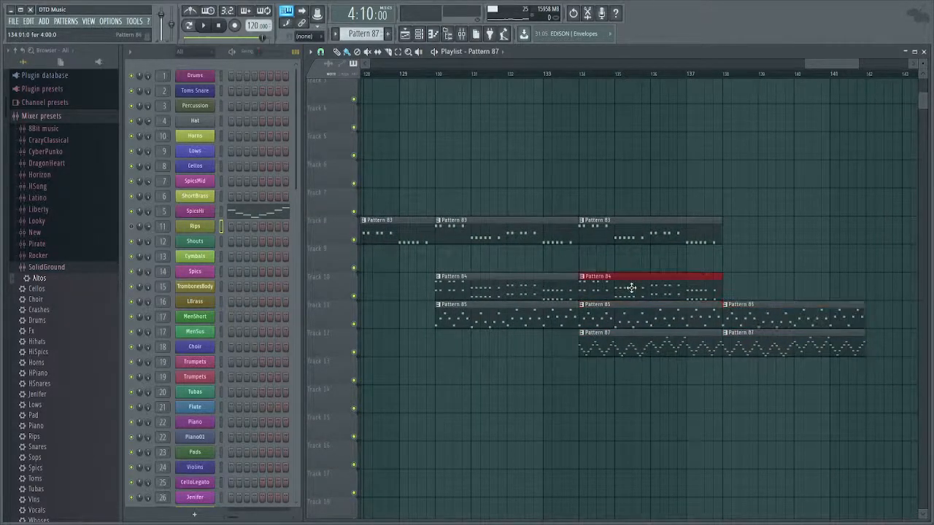
pyautogui.hotkey('ctrl', 'b')
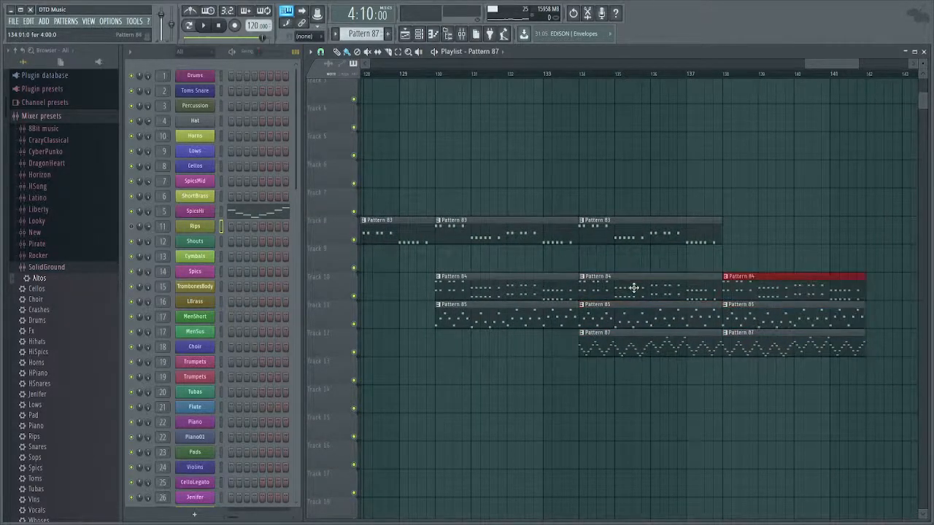
pyautogui.keyDown('ctrl'); pyautogui.click(624, 235); pyautogui.keyUp('ctrl')
pyautogui.hotkey('ctrl', 'b')
pyautogui.scroll(-2, 630, 296)
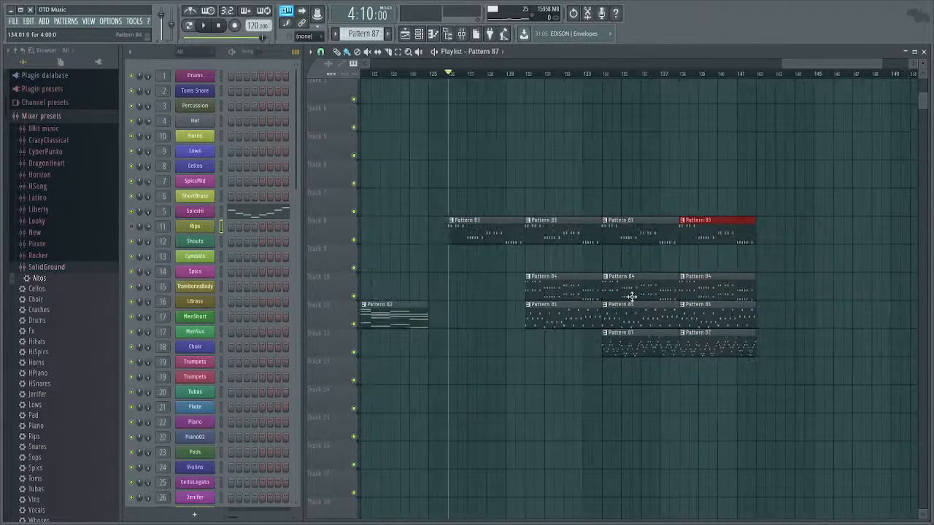
# Delete the Pattern 85 clip at bar 130 and the Pattern 87 clip at bar 134.
pyautogui.rightClick(570, 312)
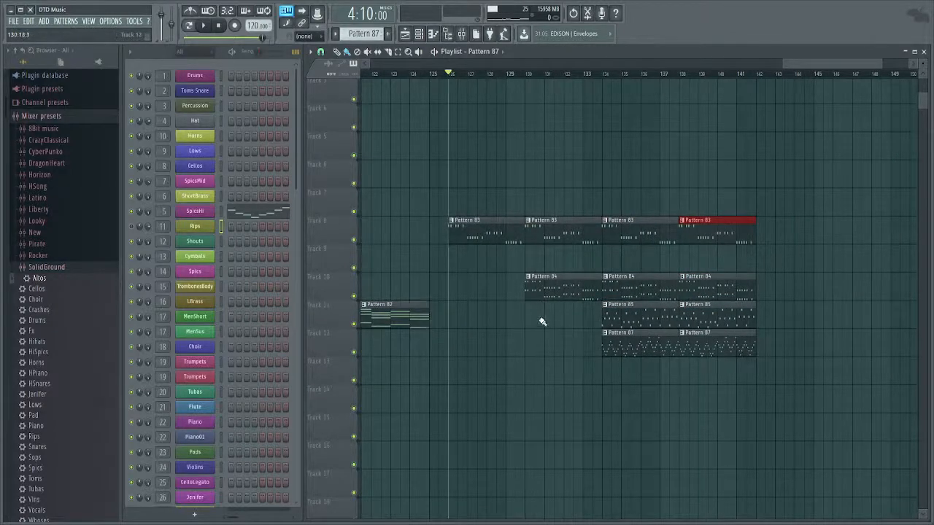
pyautogui.rightClick(628, 353)
pyautogui.moveTo(650, 314); pyautogui.dragTo(490, 314)
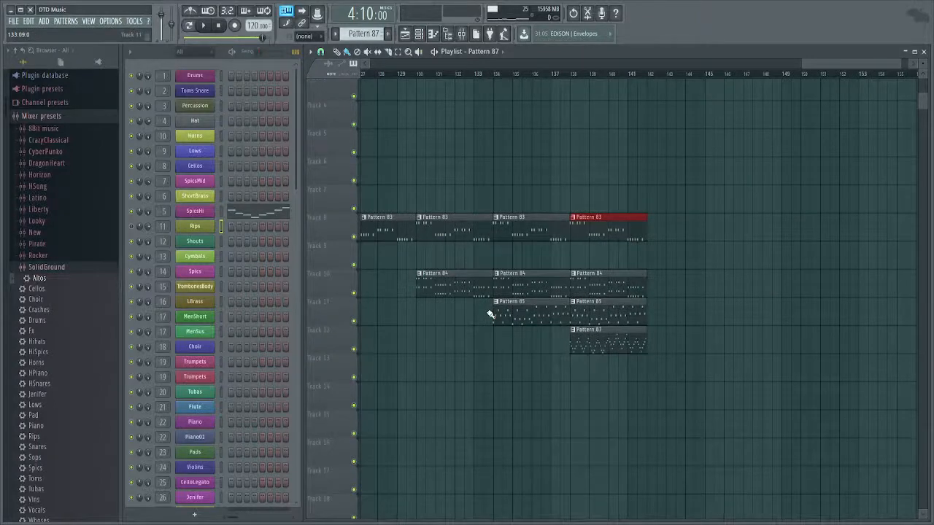
pyautogui.moveTo(490, 314); pyautogui.dragTo(567, 324)
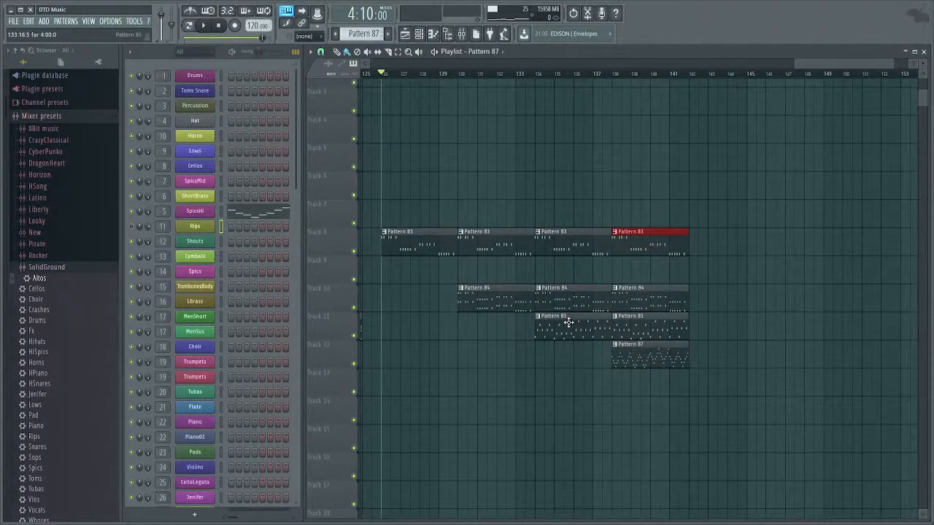
# Play the arrangement from bar 126 and check how the string patterns enter one by one.
pyautogui.press('space')
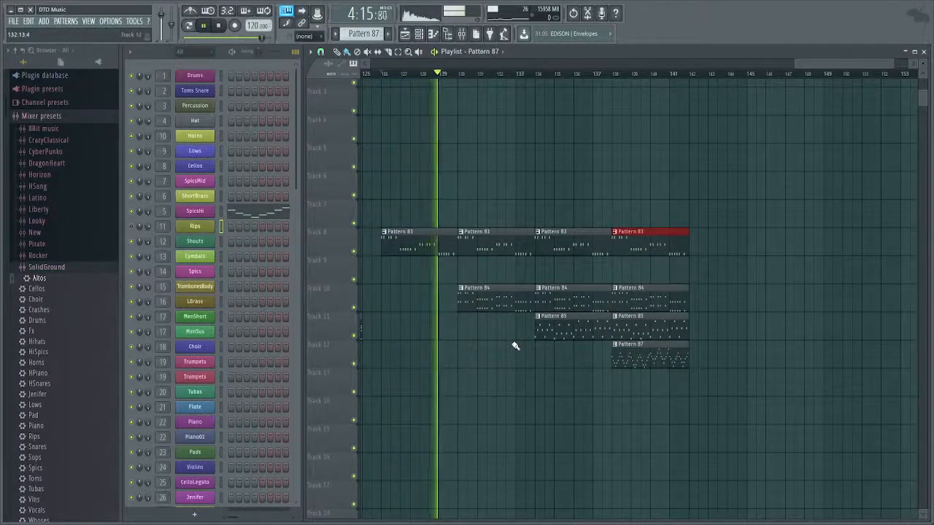
pyautogui.moveTo(545, 389); pyautogui.dragTo(498, 398)
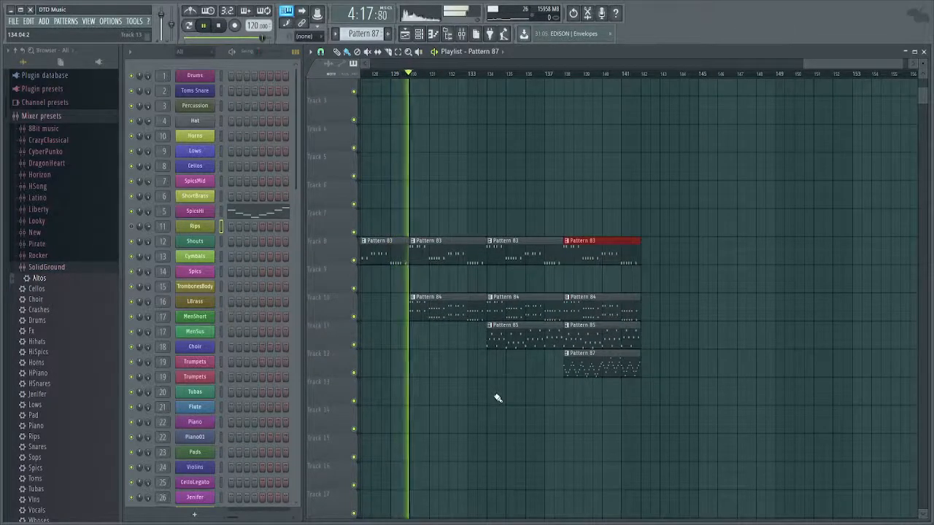
pyautogui.moveTo(535, 413); pyautogui.dragTo(553, 406)
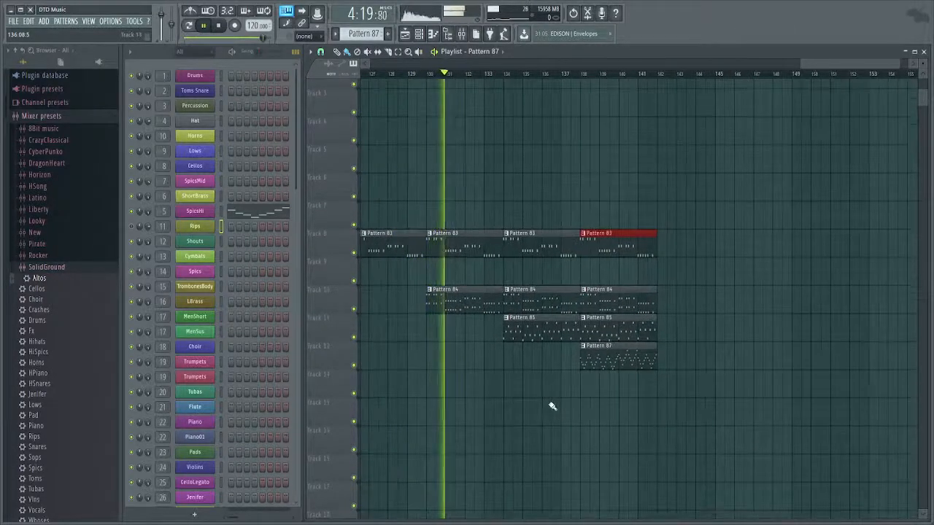
pyautogui.scroll(-2, 552, 407)
pyautogui.scroll(1, 552, 407)
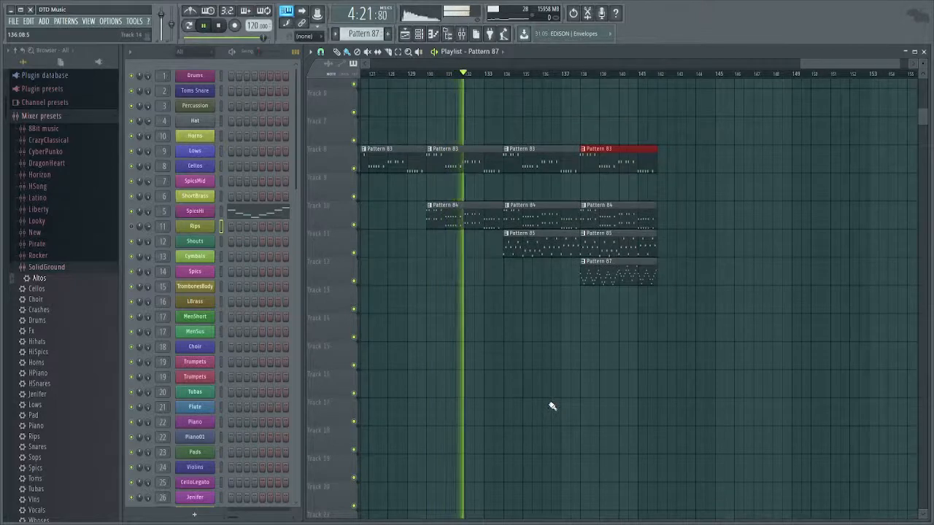
pyautogui.scroll(1, 553, 407)
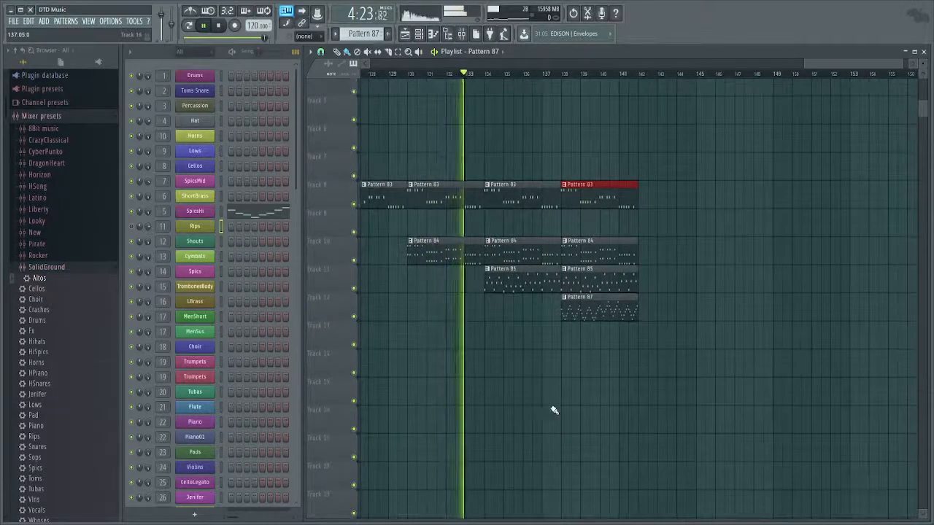
pyautogui.scroll(2, 554, 410)
pyautogui.scroll(-1, 555, 410)
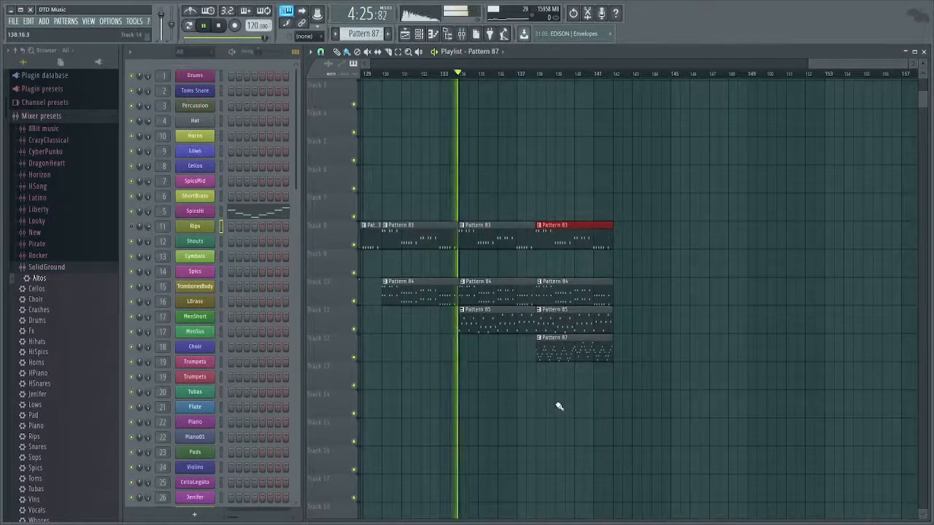
pyautogui.scroll(-2, 559, 406)
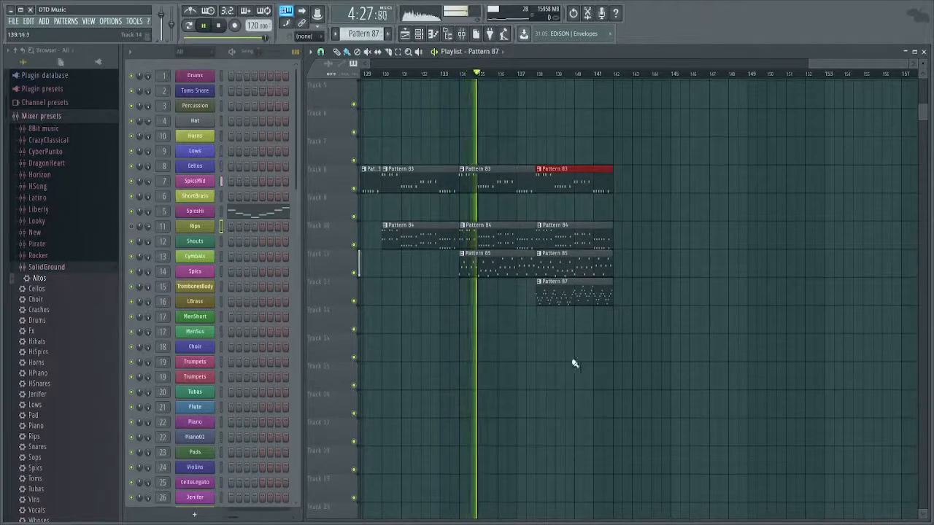
pyautogui.moveTo(577, 369); pyautogui.dragTo(549, 375)
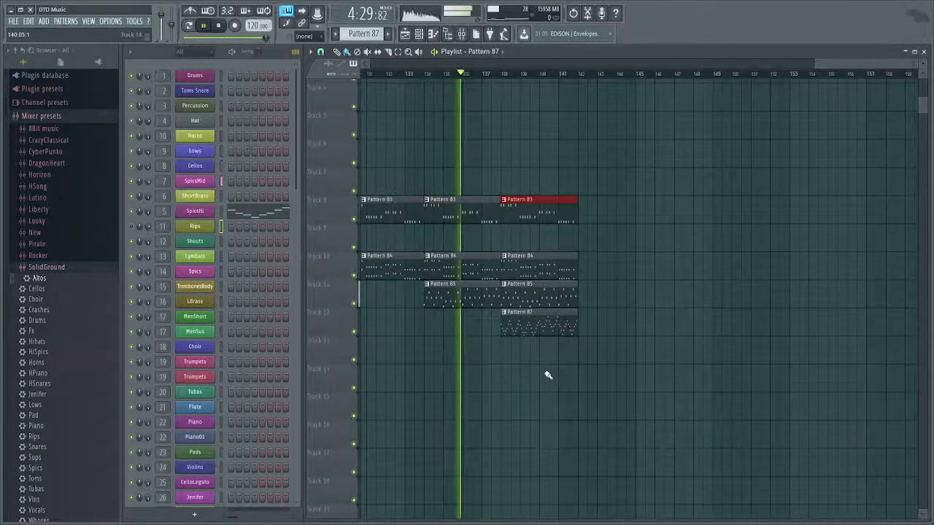
pyautogui.moveTo(614, 373); pyautogui.dragTo(573, 386)
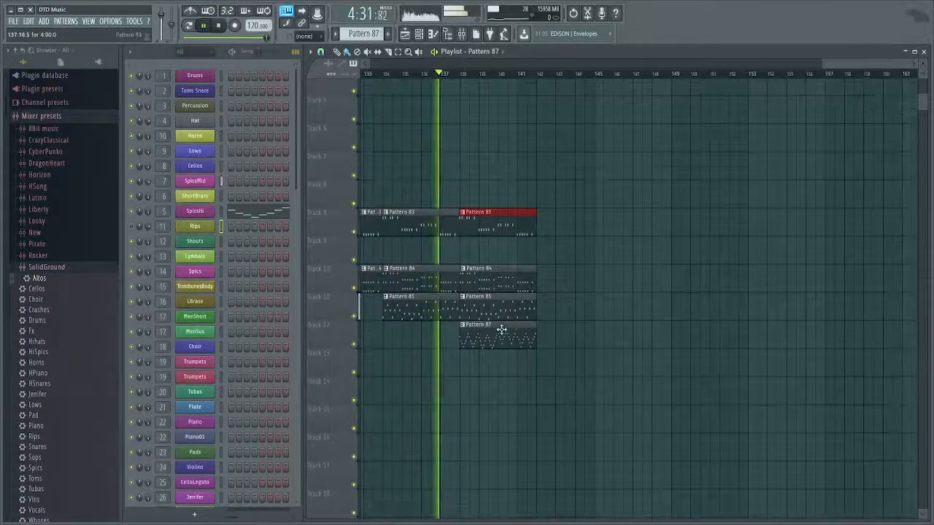
# Duplicate the last Pattern 87 and Pattern 85 clips twice each, extending both tracks to bar 150.
pyautogui.keyDown('ctrl'); pyautogui.click(502, 327); pyautogui.keyUp('ctrl')
pyautogui.hotkey('ctrl', 'b')
pyautogui.hotkey('ctrl', 'b')
pyautogui.keyDown('ctrl'); pyautogui.click(505, 314); pyautogui.keyUp('ctrl')
pyautogui.hotkey('ctrl', 'b')
pyautogui.hotkey('ctrl', 'b')
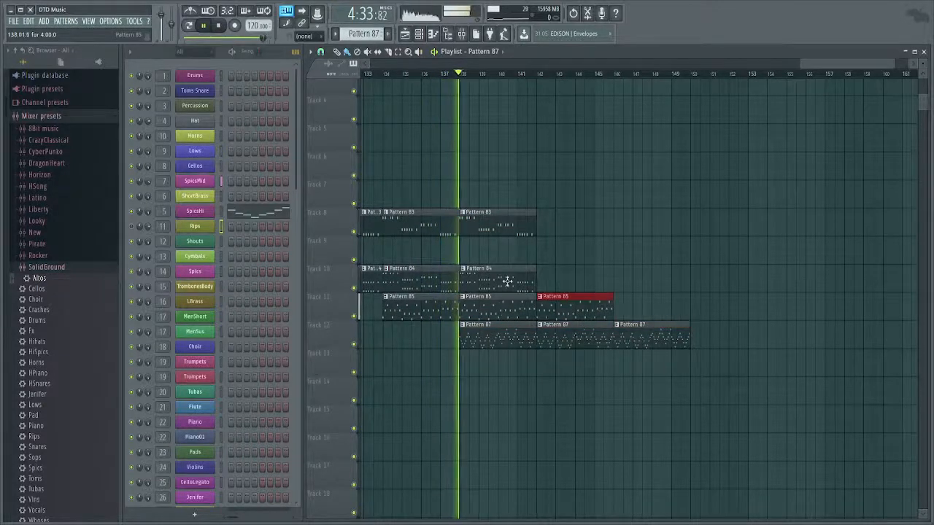
# Duplicate the last Pattern 84 and Pattern 83 clips twice each, so that both tracks also run to bar 150.
pyautogui.keyDown('ctrl'); pyautogui.click(504, 277); pyautogui.keyUp('ctrl')
pyautogui.hotkey('ctrl', 'b')
pyautogui.hotkey('ctrl', 'b')
pyautogui.keyDown('ctrl'); pyautogui.click(500, 217); pyautogui.keyUp('ctrl')
pyautogui.hotkey('ctrl', 'b')
pyautogui.hotkey('ctrl', 'b')
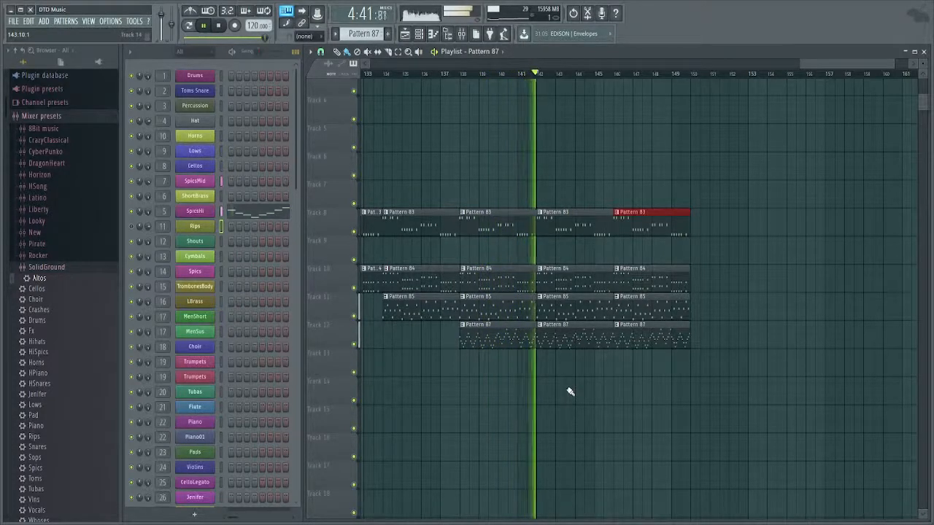
# Stop the playback and review the staggered clips from bar 126.
pyautogui.press('space')
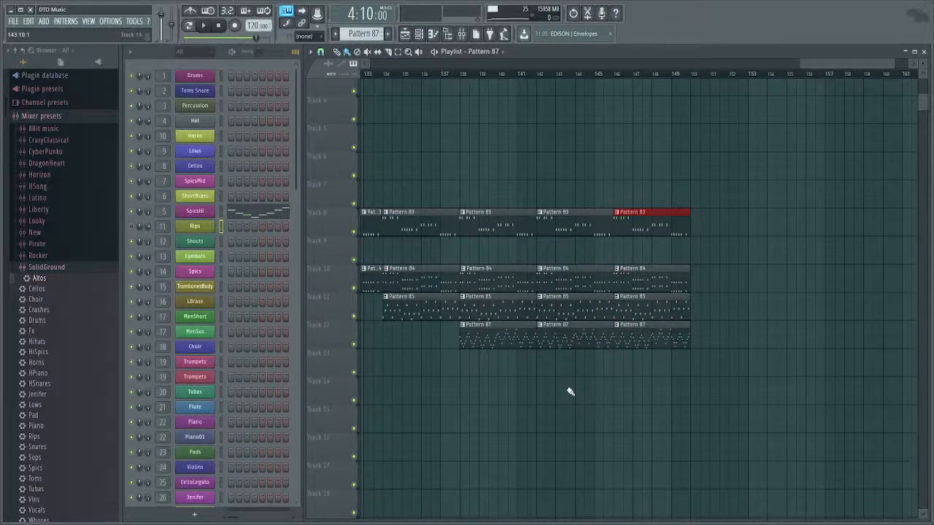
pyautogui.hscroll(-4, 562, 386)
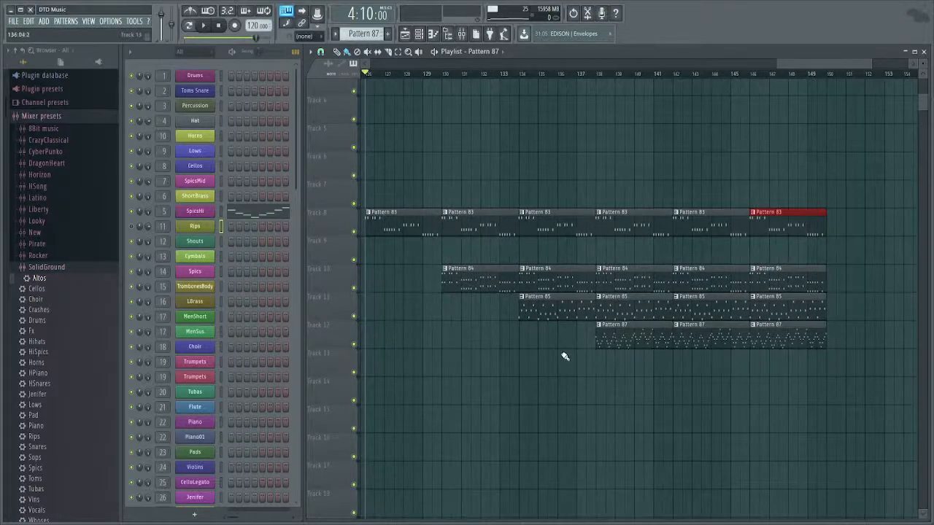
pyautogui.scroll(2, 453, 321)
pyautogui.hscroll(-2, 510, 379)
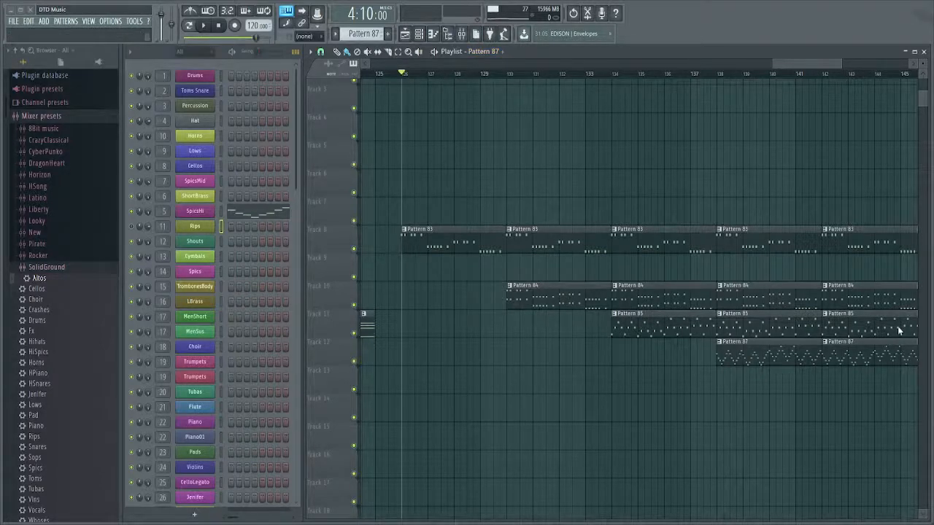
# Create the empty Pattern 88, open the OPiano channel's instrument and try out a few notes on it.
pyautogui.press('F4')
pyautogui.scroll(-5, 290, 369)
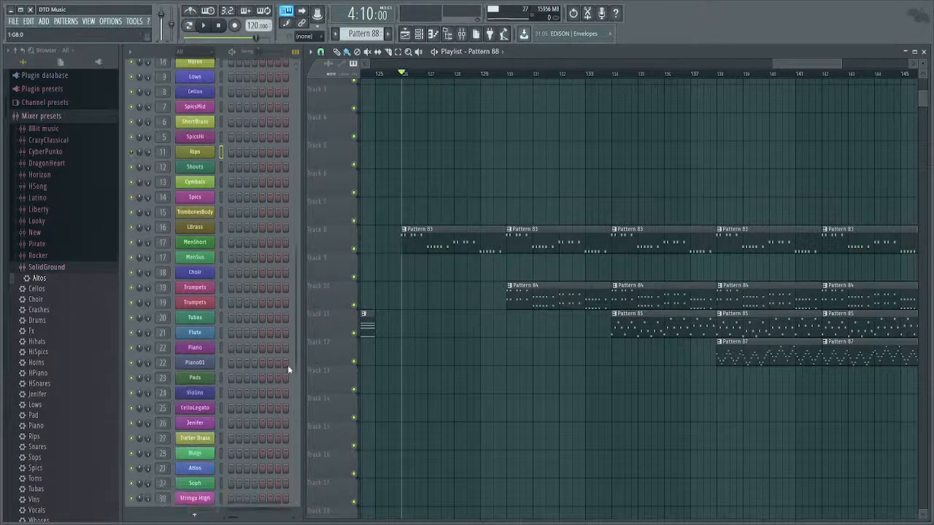
pyautogui.click(254, 368)
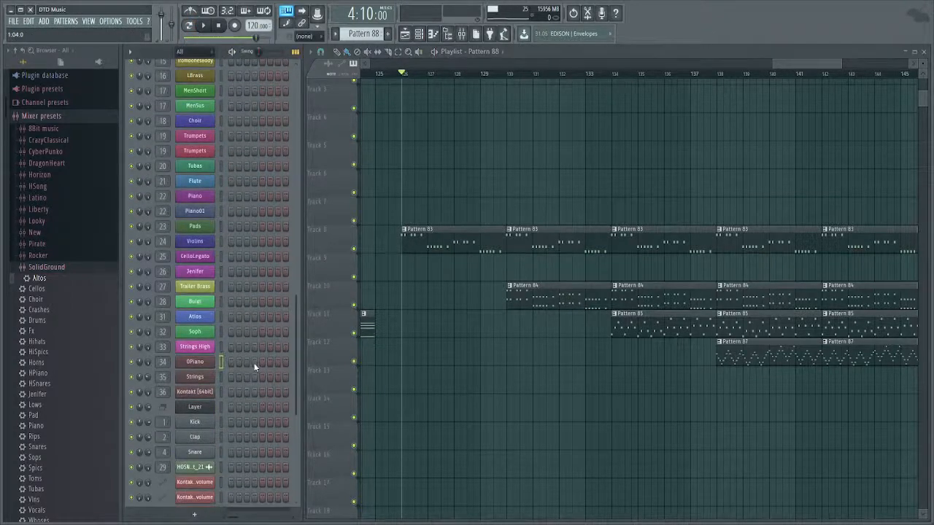
pyautogui.press('c')
pyautogui.click(199, 360)
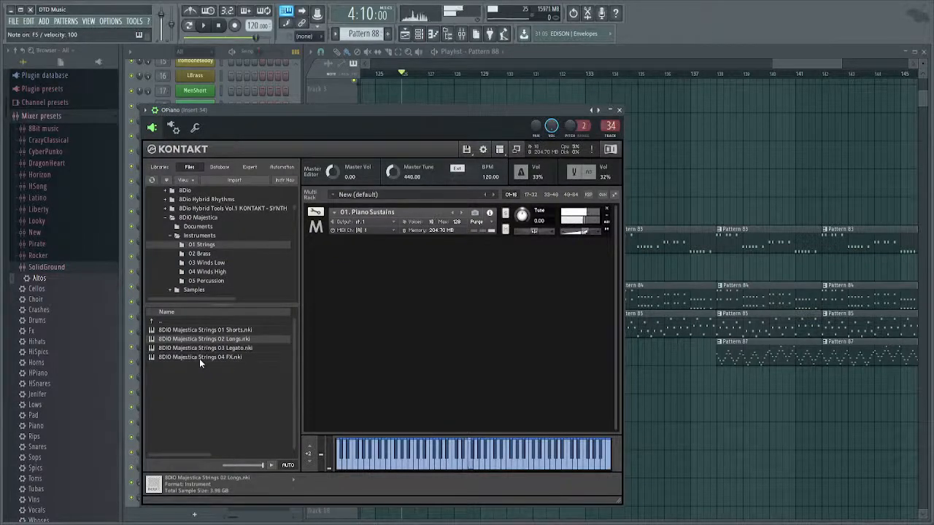
pyautogui.press('n')
pyautogui.press('m')
pyautogui.press(',')
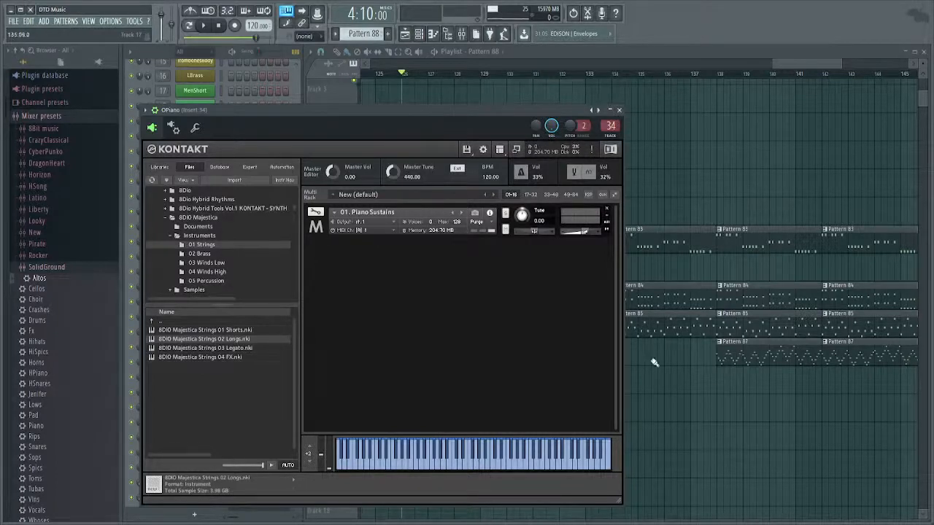
# Examine the OPiano chords of the Pattern 82 clip at bar 121 in the piano roll.
pyautogui.click(686, 327)
pyautogui.moveTo(519, 300); pyautogui.dragTo(640, 291)
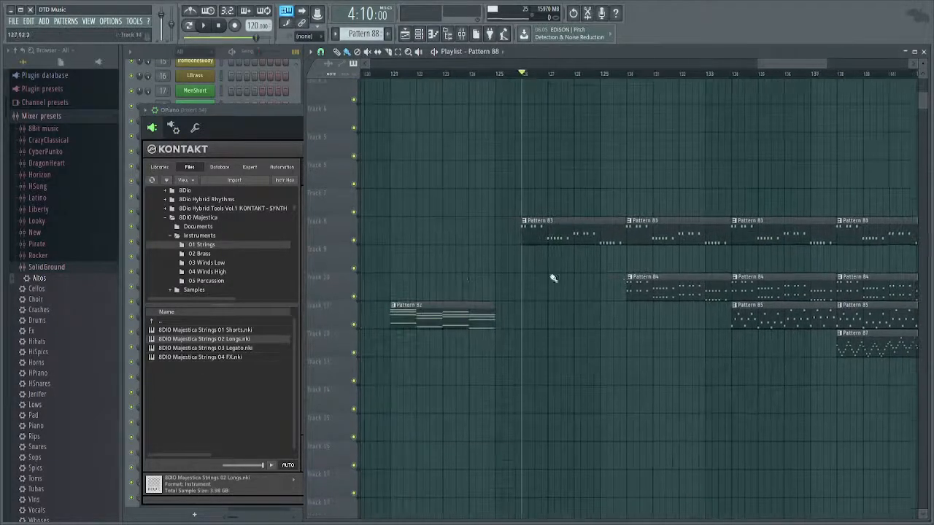
pyautogui.doubleClick(412, 310)
pyautogui.scroll(2, 467, 313)
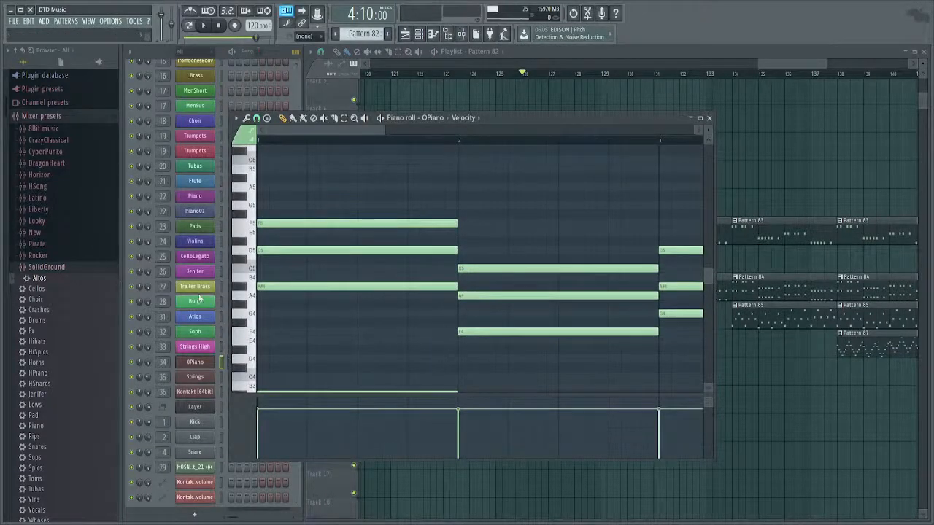
pyautogui.click(460, 493)
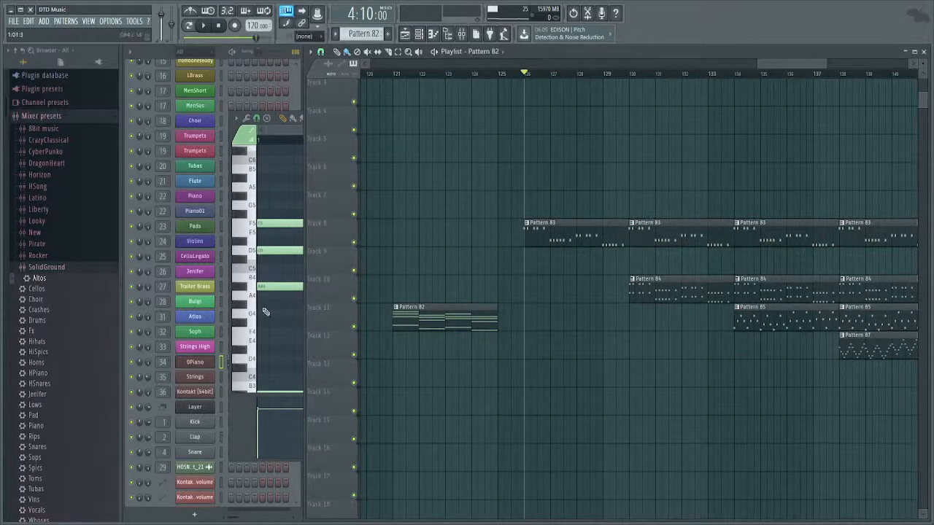
# Try out notes and chords live on the OPiano channel without recording them.
pyautogui.press('n')
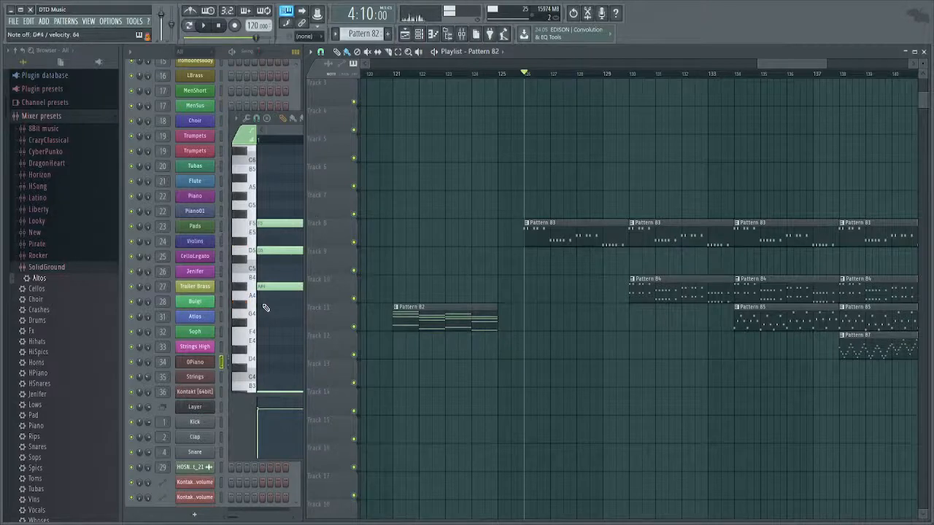
pyautogui.press('d')
pyautogui.press('j')
pyautogui.press('v')
pyautogui.press('q')
pyautogui.press('s')
pyautogui.press('h')
pyautogui.press('h')
pyautogui.press('3')
pyautogui.press('6')
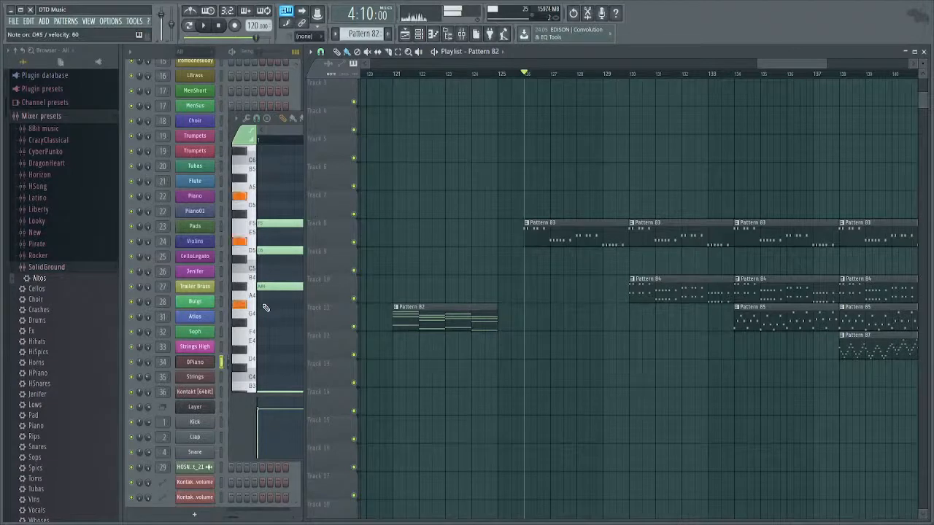
pyautogui.press('i')
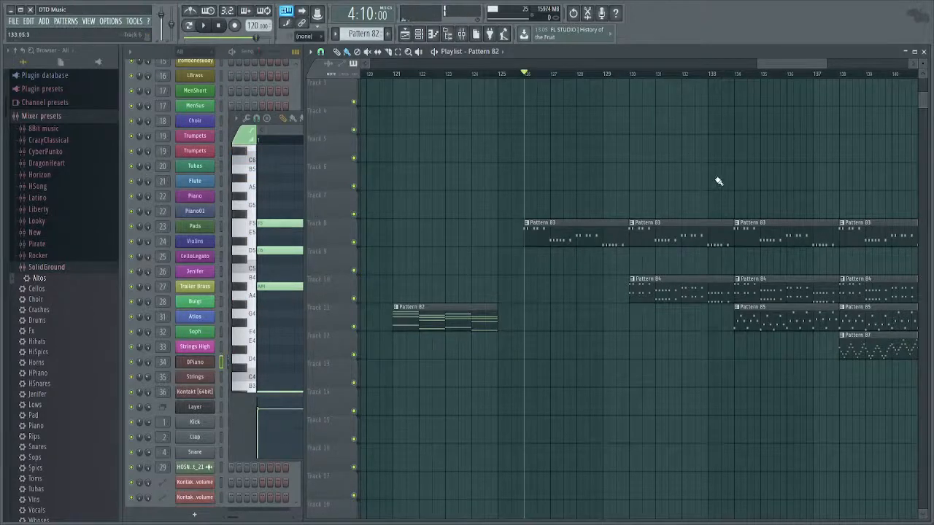
# Select the Spics channel and try out notes on it, briefly playing the arrangement from bar 126.
pyautogui.moveTo(702, 194); pyautogui.dragTo(684, 208)
pyautogui.moveTo(594, 239); pyautogui.dragTo(576, 268)
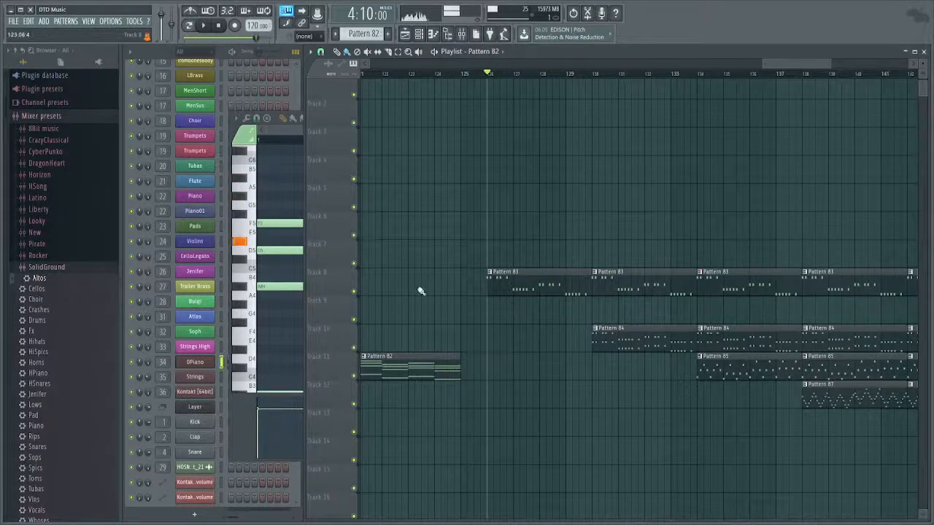
pyautogui.rightClick(283, 109)
pyautogui.scroll(3, 264, 212)
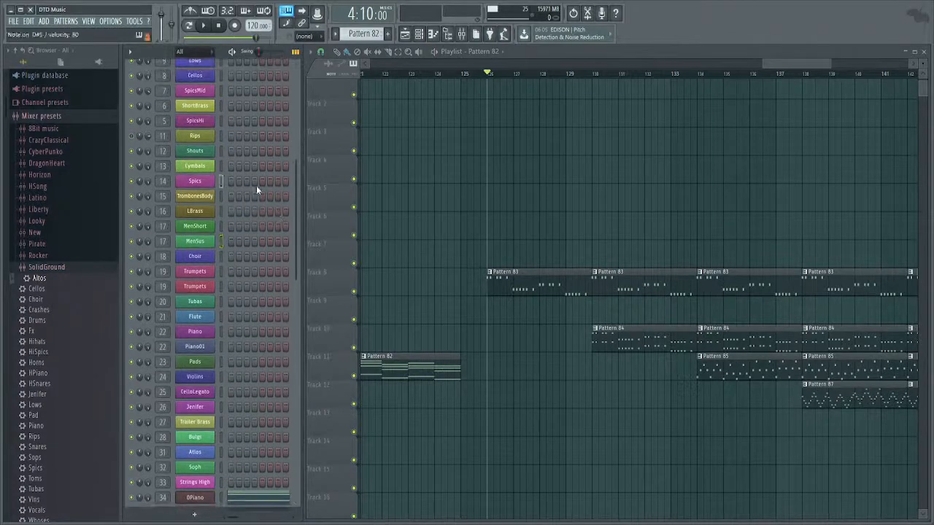
pyautogui.rightClick(256, 185)
pyautogui.press('space')
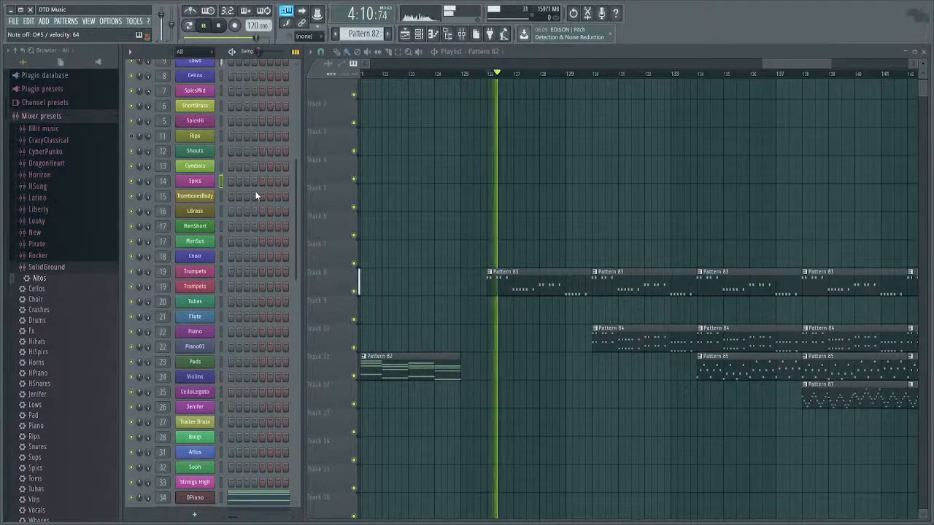
pyautogui.press('space')
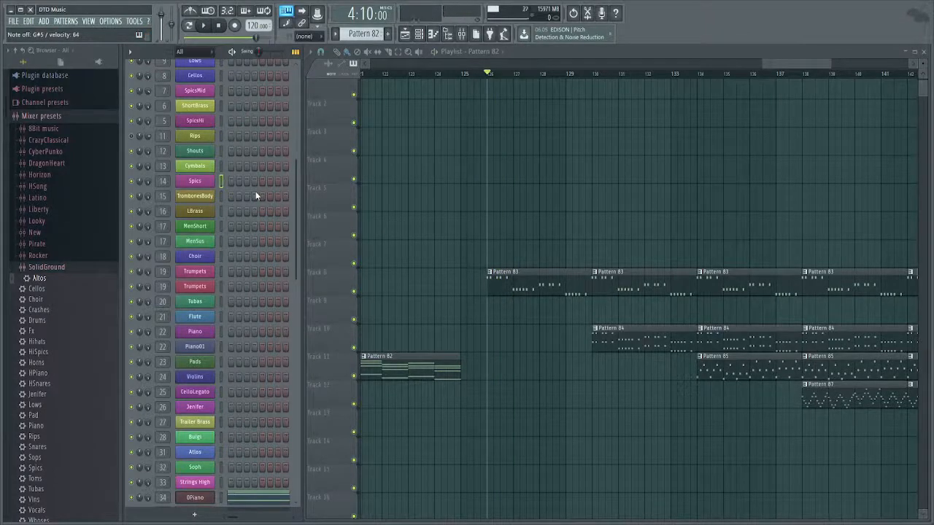
# Examine the Lows notes of Pattern 83 in the piano roll while playing the arrangement from bar 126.
pyautogui.doubleClick(491, 274)
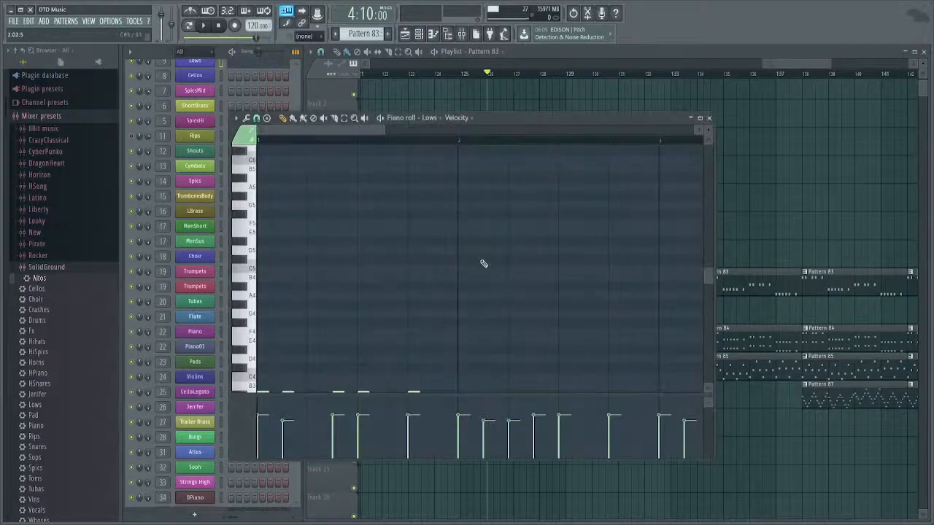
pyautogui.scroll(-5, 487, 257)
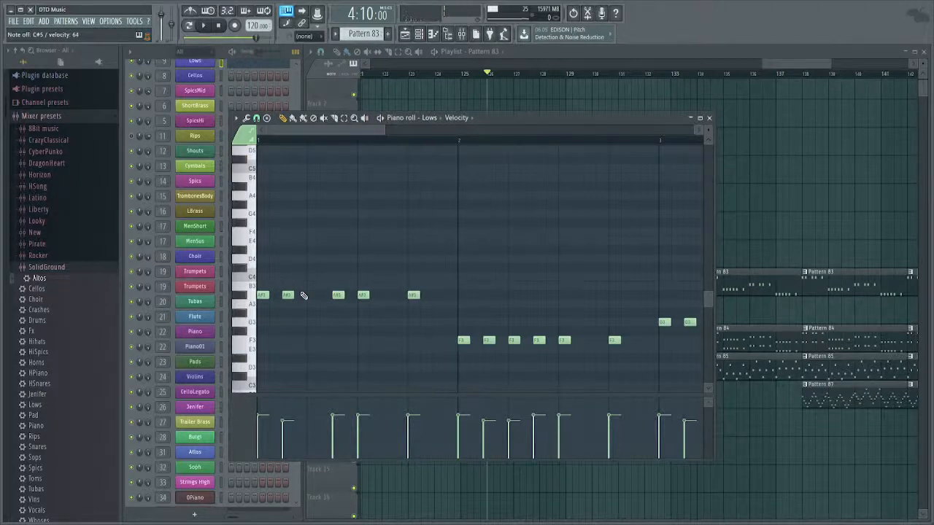
pyautogui.press('space')
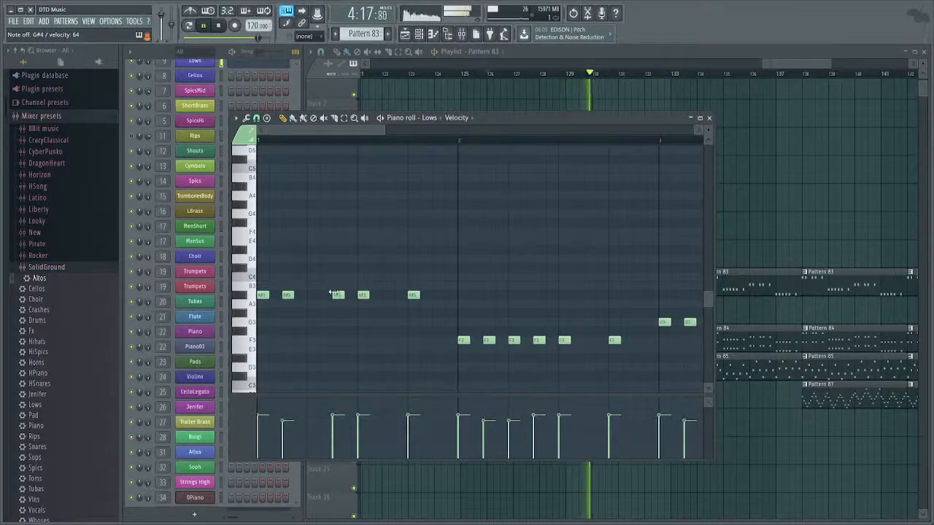
pyautogui.press('space')
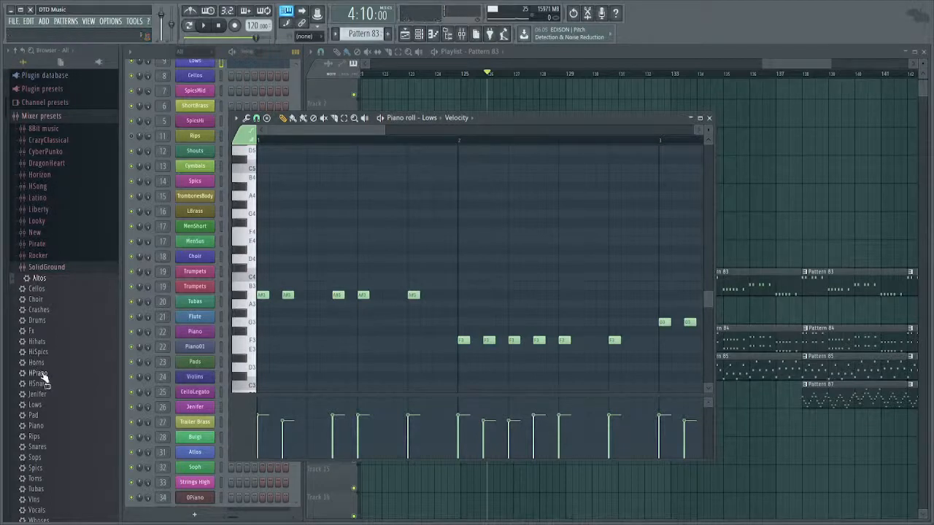
# Select the OPiano channel and open its empty piano roll in Pattern 88.
pyautogui.click(232, 485)
pyautogui.scroll(-3, 233, 483)
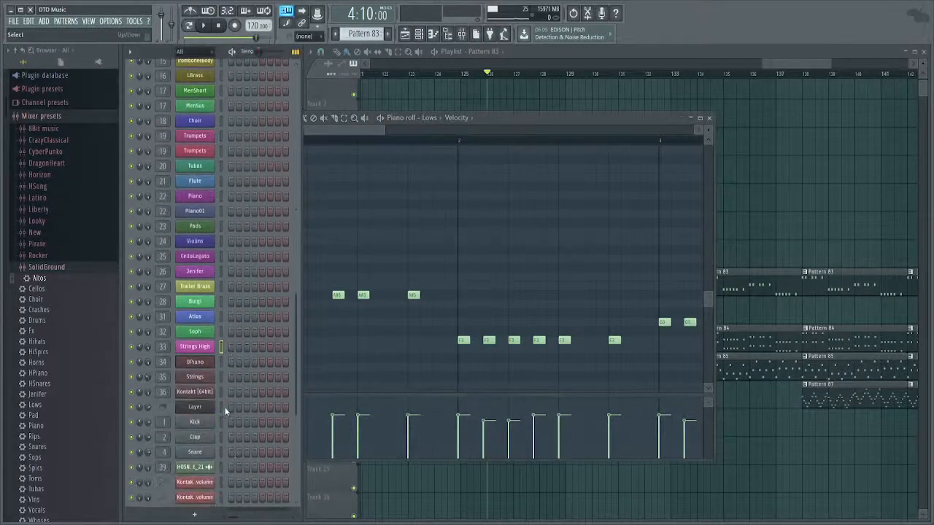
pyautogui.click(221, 362)
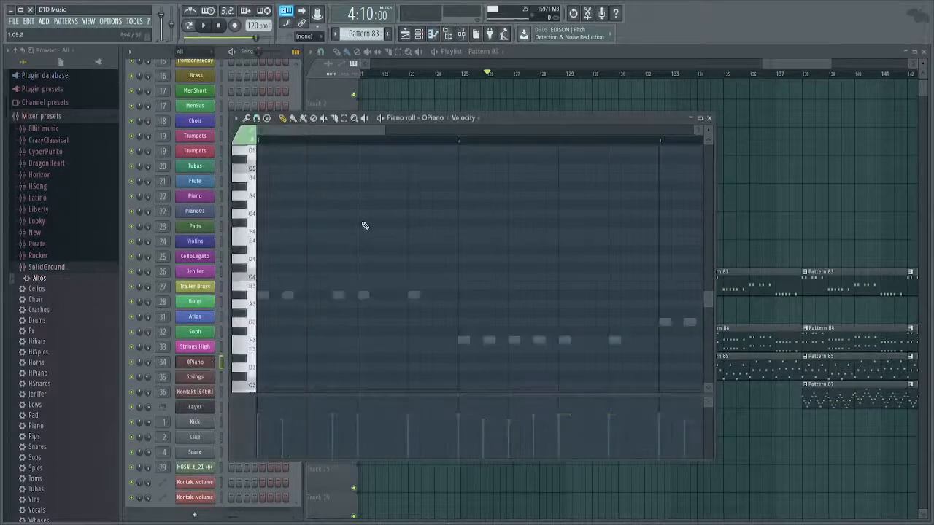
pyautogui.click(494, 57)
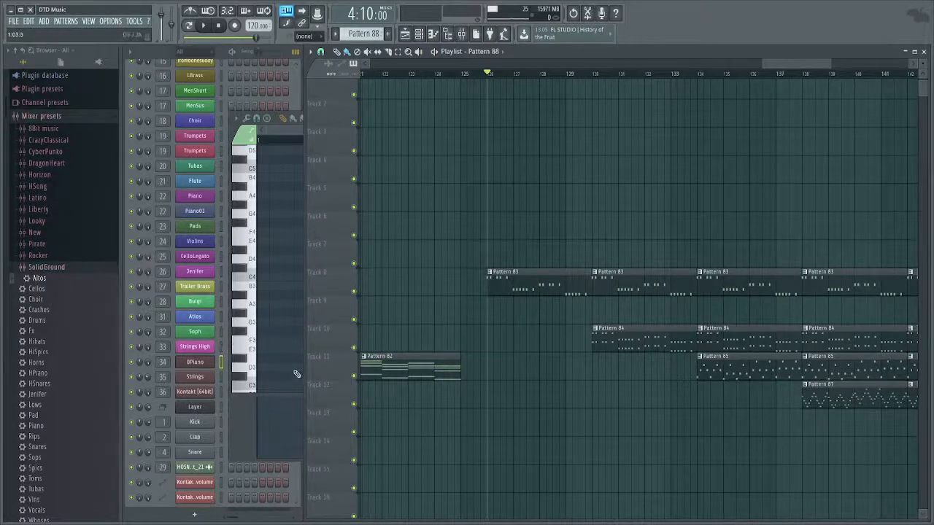
pyautogui.click(292, 328)
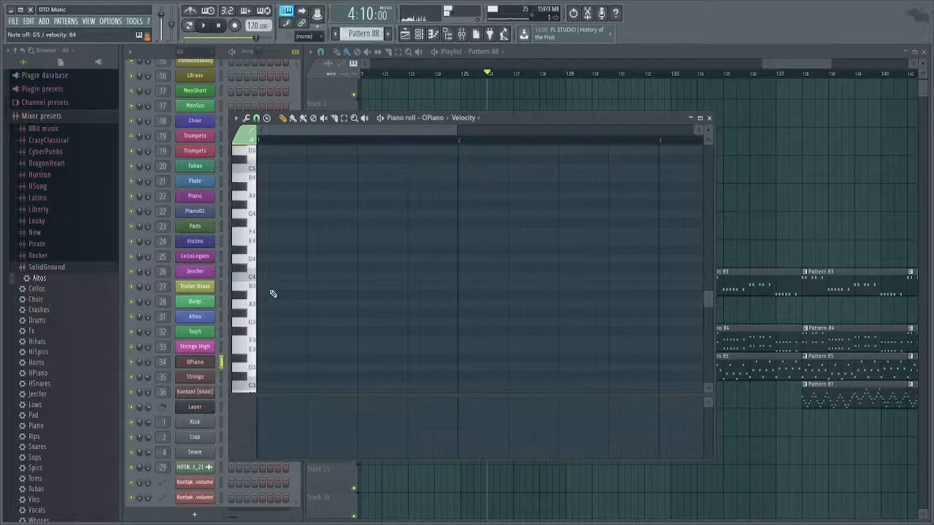
pyautogui.scroll(5, 273, 293)
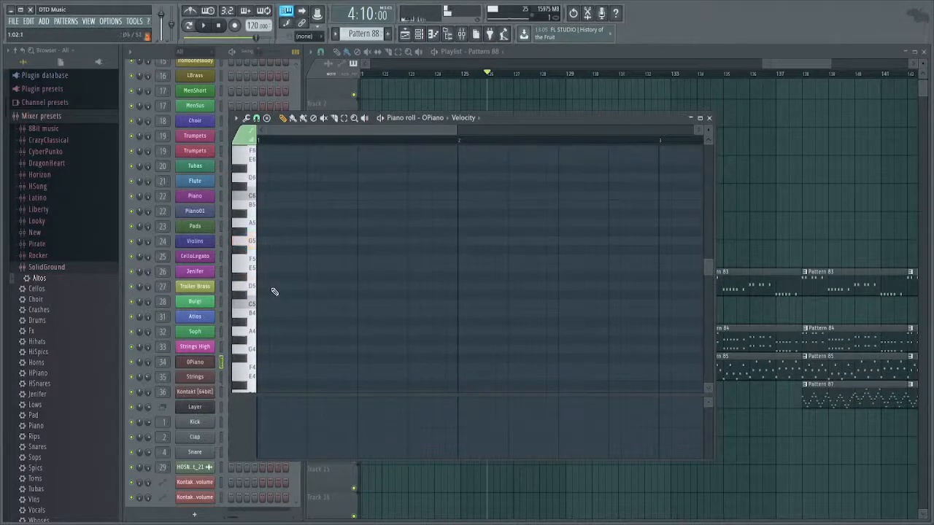
# Draw a one-beat D5 on beat 4 of bar 1, three-beat G5 notes on beats 1 and 4 of bar 2, and an A5 at bar 3.
pyautogui.click(261, 286)
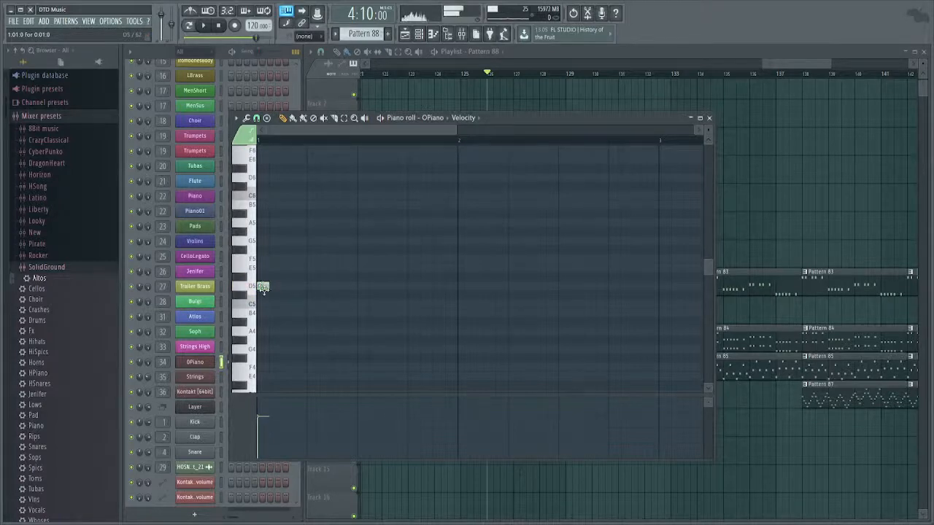
pyautogui.moveTo(265, 286); pyautogui.dragTo(435, 286)
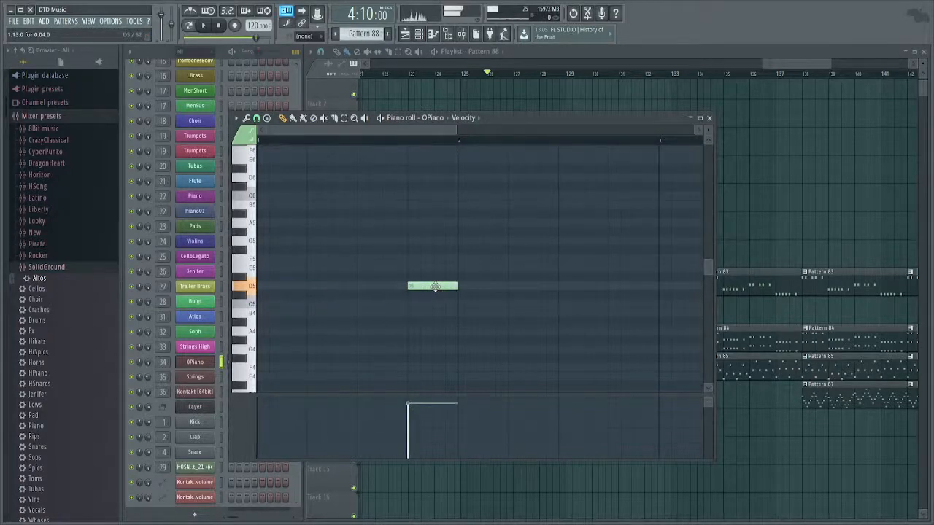
pyautogui.click(463, 241)
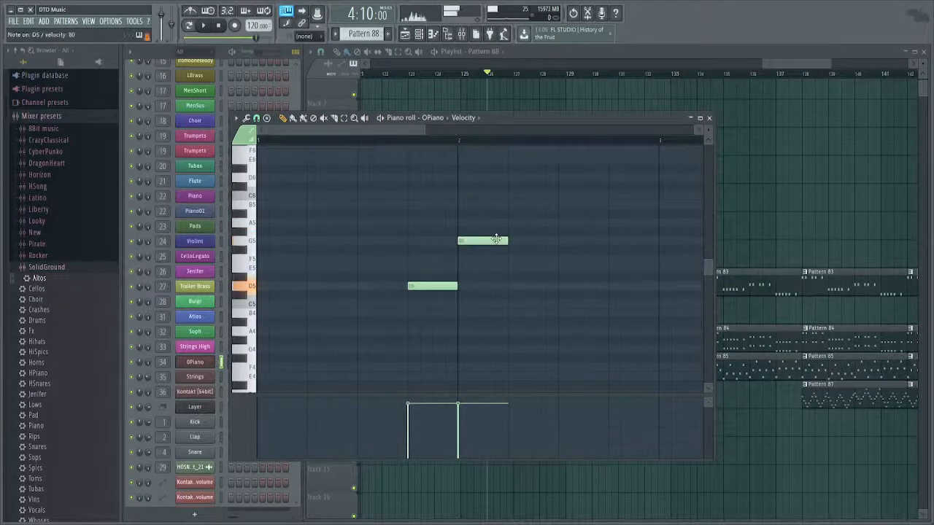
pyautogui.click(496, 239)
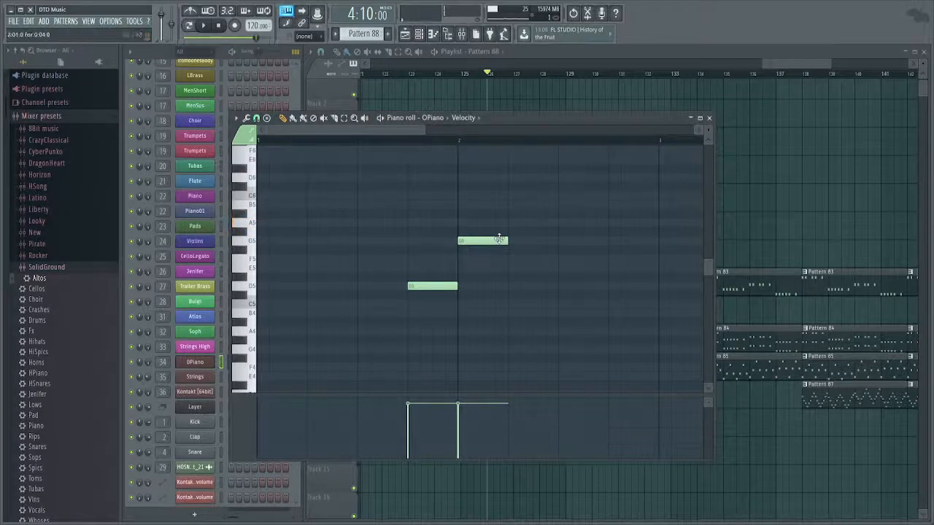
pyautogui.moveTo(507, 241); pyautogui.dragTo(610, 245)
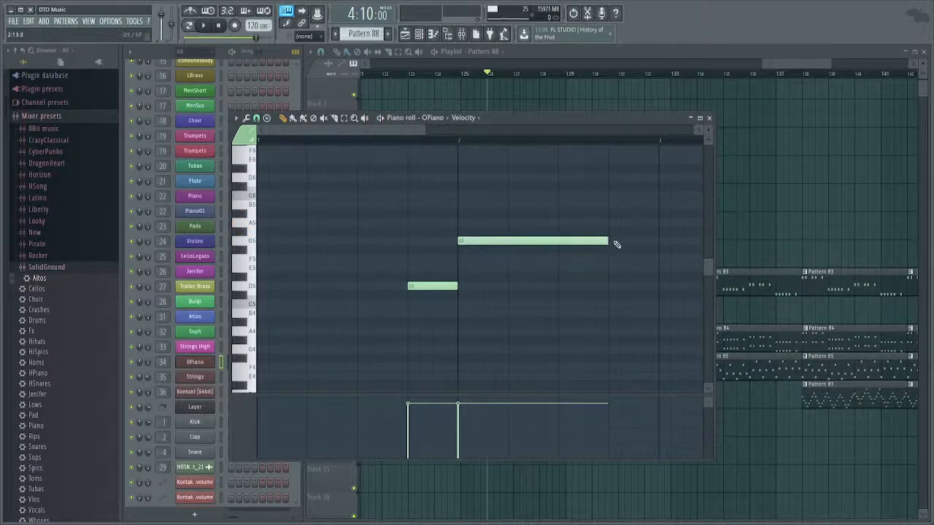
pyautogui.click(616, 243)
pyautogui.click(658, 223)
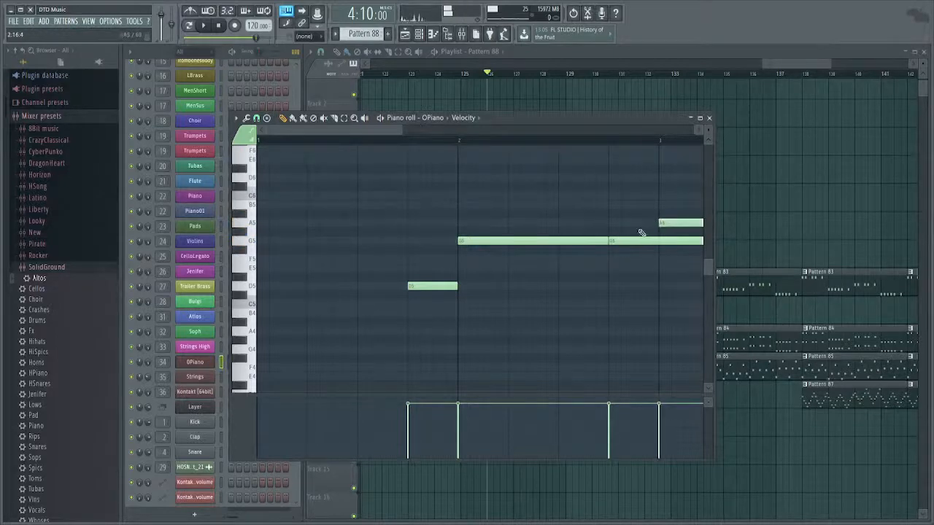
# Play Pattern 88 on its own in pattern mode to hear the drawn OPiano notes.
pyautogui.moveTo(642, 232); pyautogui.dragTo(572, 260)
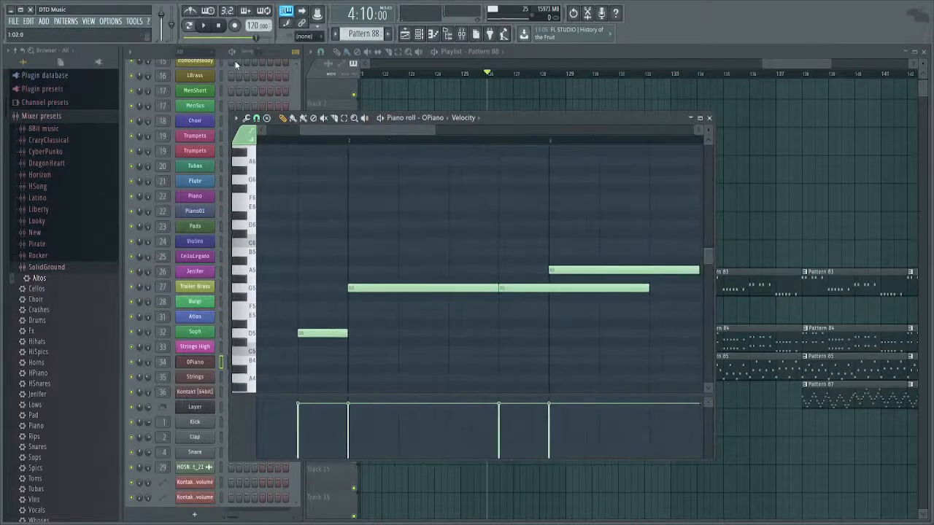
pyautogui.press('space')
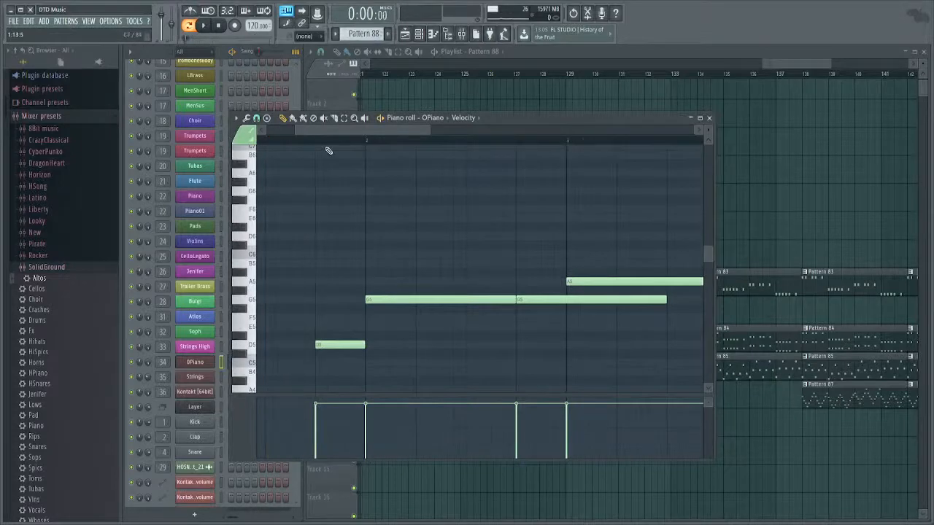
pyautogui.click(329, 148)
pyautogui.rightClick(342, 150)
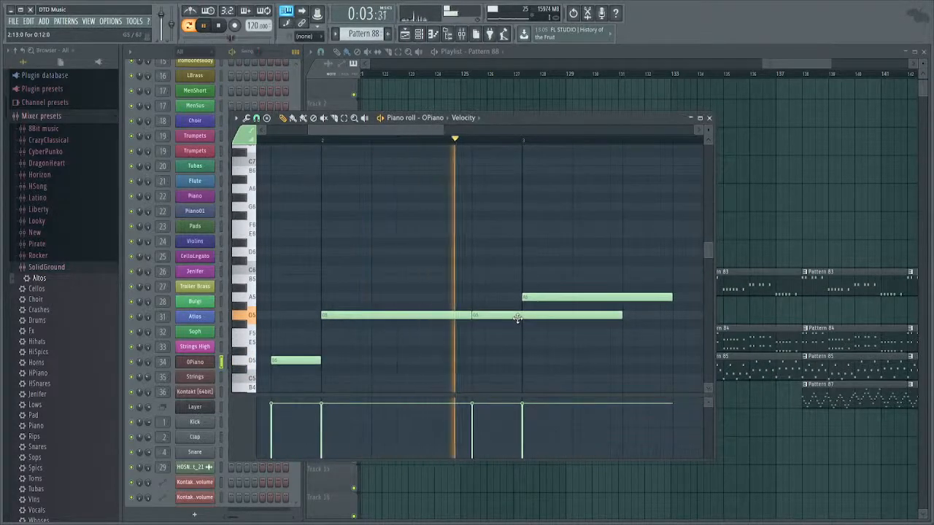
pyautogui.press('space')
# Shorten bar 2's first G5 to two beats and place the second G5 and the A5 as one-beat notes on beats 3 and 4.
pyautogui.moveTo(500, 271); pyautogui.dragTo(562, 323)
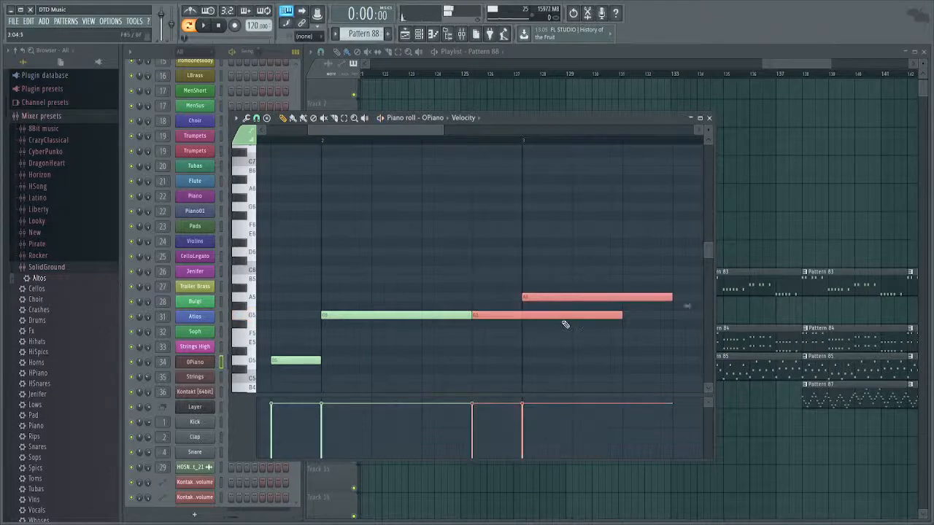
pyautogui.click(561, 306)
pyautogui.hotkey('ctrl', 'z')
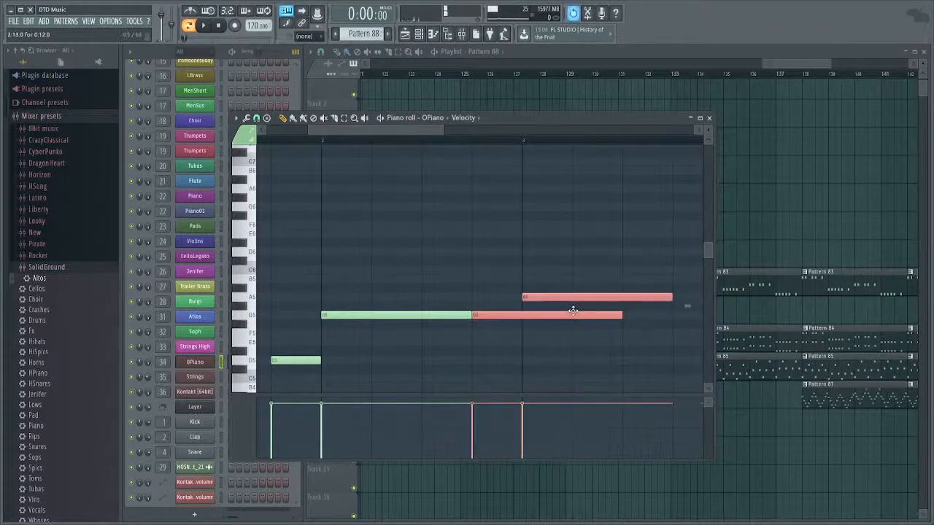
pyautogui.moveTo(571, 313); pyautogui.dragTo(523, 314)
pyautogui.moveTo(418, 285); pyautogui.dragTo(515, 323)
pyautogui.moveTo(506, 264); pyautogui.dragTo(520, 385)
pyautogui.moveTo(521, 316)
pyautogui.mouseDown()
pyautogui.moveTo(472, 317)
pyautogui.moveTo(487, 330)
pyautogui.moveTo(523, 314)
pyautogui.mouseUp()
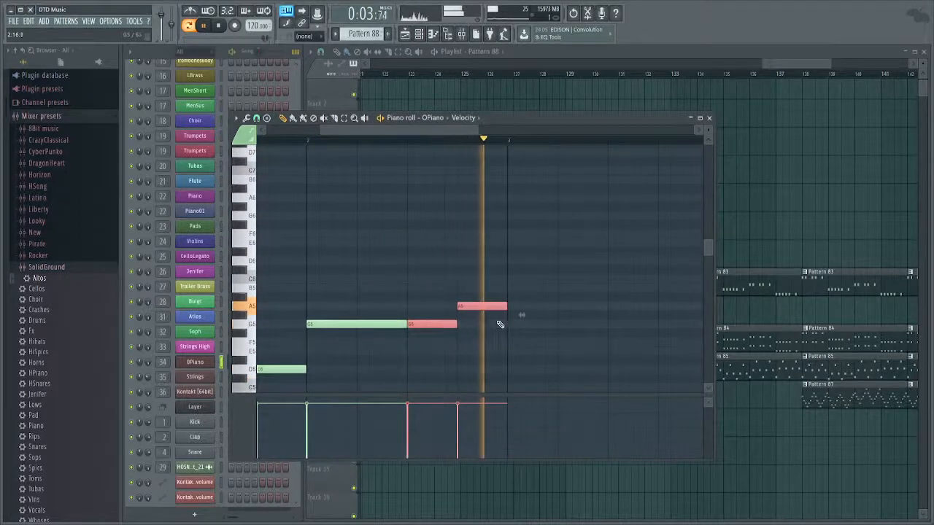
pyautogui.press('space')
# Add a one-beat A5 at the start of bar 3 and play the pattern to check the phrase.
pyautogui.click(518, 307)
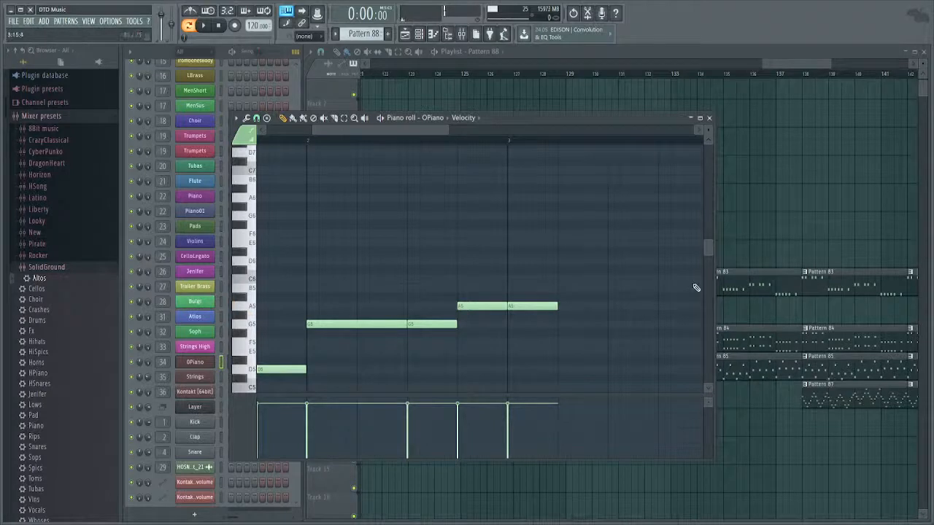
pyautogui.middleClick(467, 291)
pyautogui.press('space')
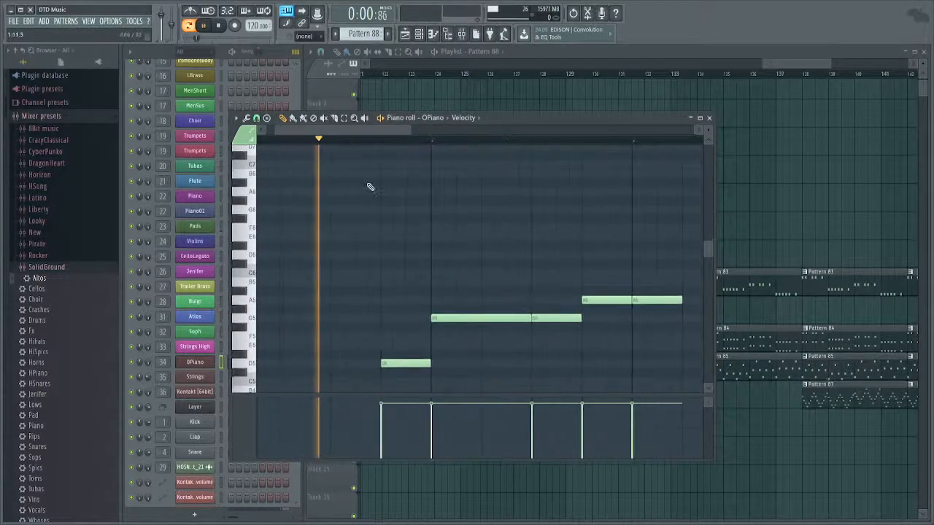
pyautogui.moveTo(511, 279); pyautogui.dragTo(440, 287)
pyautogui.moveTo(494, 309)
pyautogui.mouseDown()
pyautogui.moveTo(392, 315)
pyautogui.moveTo(457, 323)
pyautogui.mouseUp()
pyautogui.press('space')
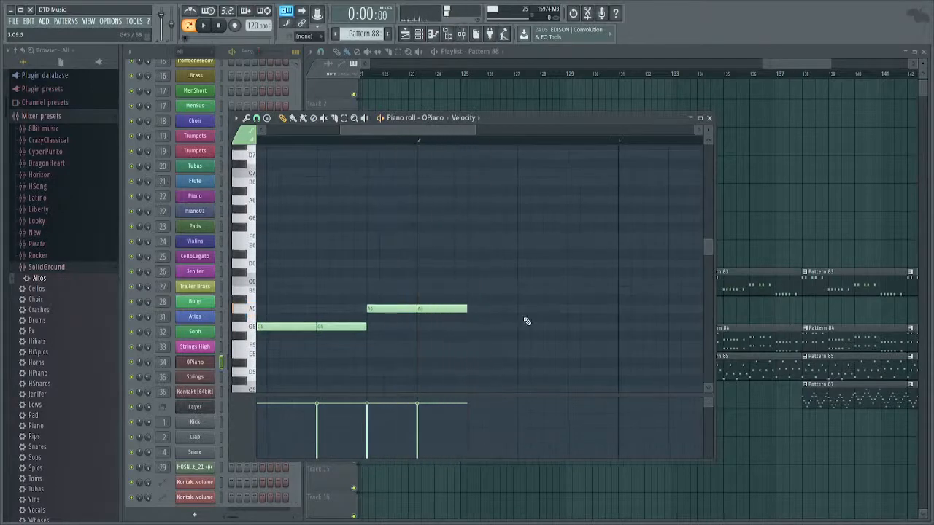
# Continue the melody with A5 and B5 on beats 3 and 4 of bar 3, and C6, B5, A5 and G5 across bar 4.
pyautogui.click(520, 309)
pyautogui.click(573, 290)
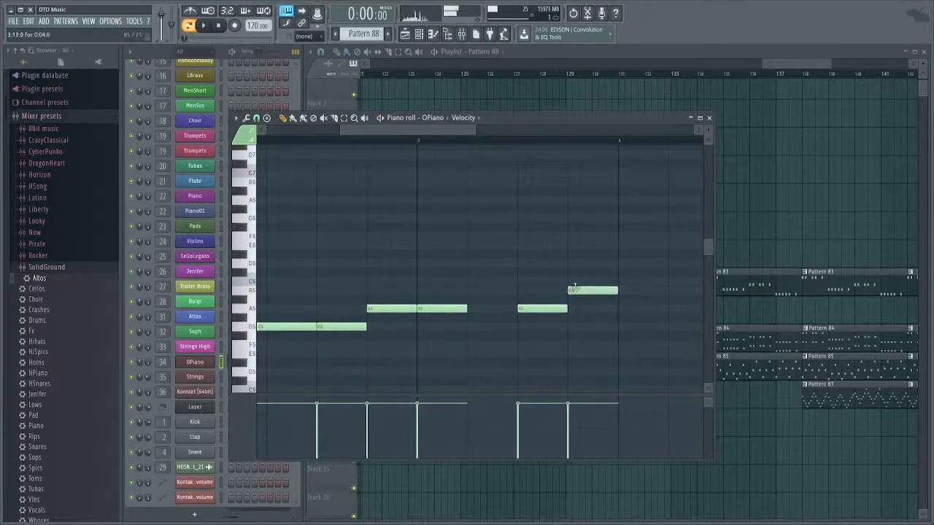
pyautogui.click(621, 282)
pyautogui.click(648, 291)
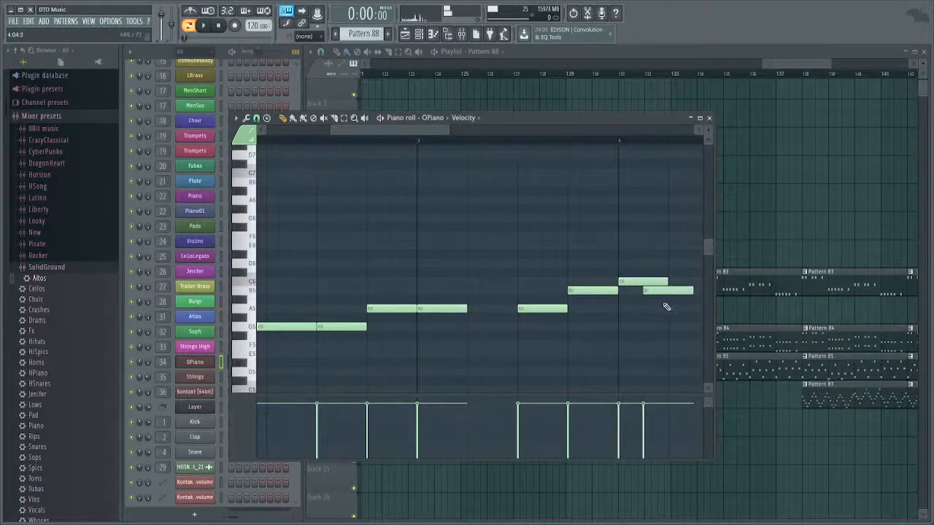
pyautogui.click(669, 310)
pyautogui.hscroll(3, 560, 341)
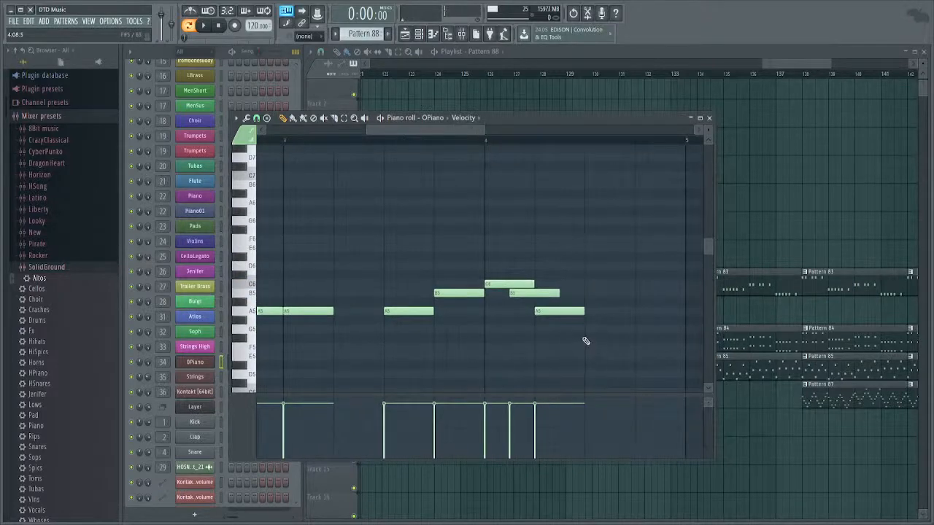
pyautogui.click(585, 337)
pyautogui.moveTo(585, 329); pyautogui.dragTo(589, 328)
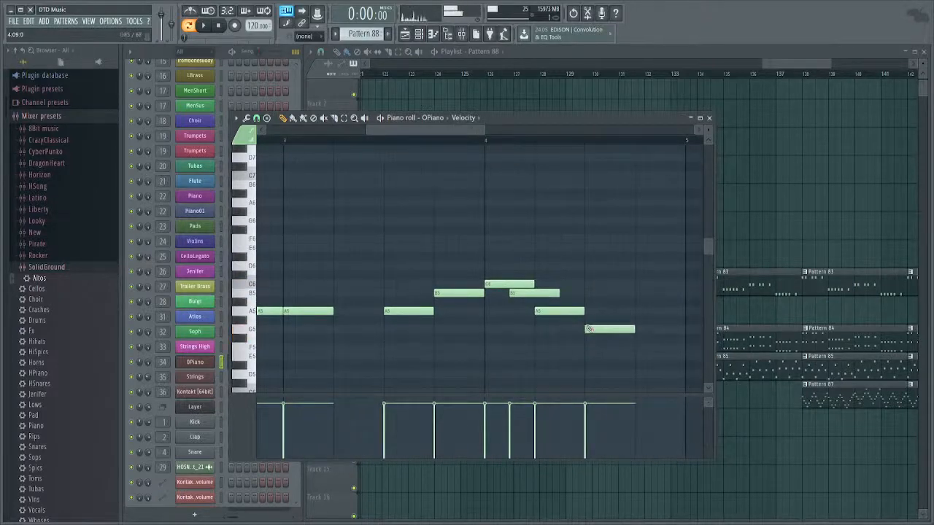
# Extend bar 3's first A5 to two beats and shorten bar 4's C6 and B5 to half a beat each.
pyautogui.press('space')
pyautogui.moveTo(506, 268); pyautogui.dragTo(533, 307)
pyautogui.moveTo(335, 312); pyautogui.dragTo(384, 312)
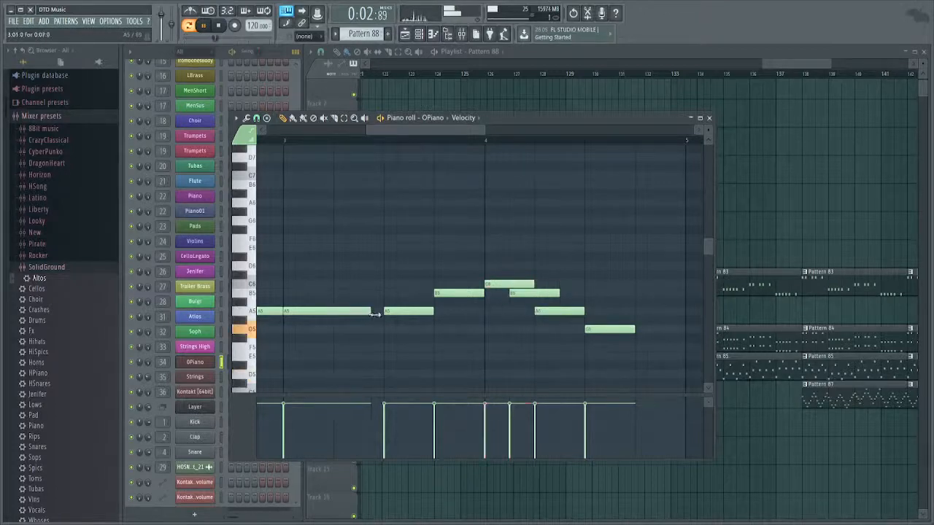
pyautogui.moveTo(522, 301); pyautogui.dragTo(507, 286)
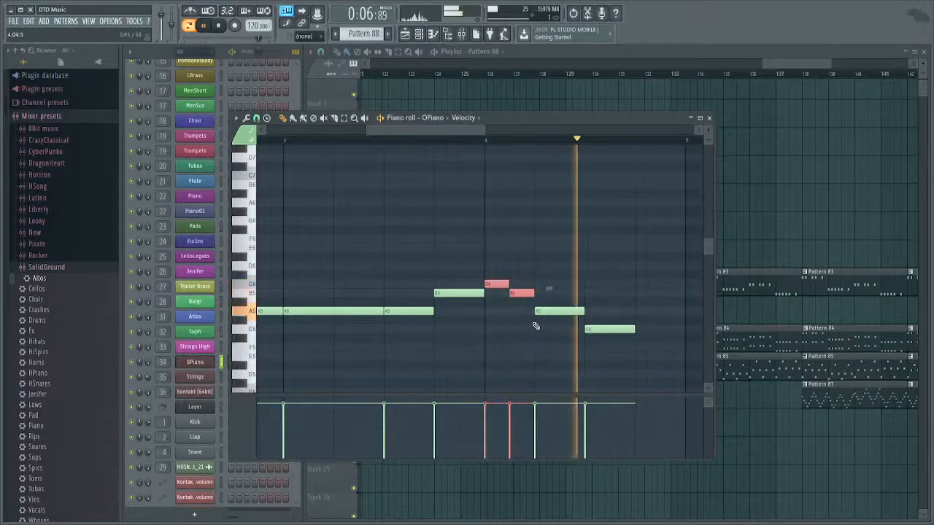
# Lengthen the melody's final G5 to the end of bar 4.
pyautogui.hscroll(3, 506, 329)
pyautogui.press('space')
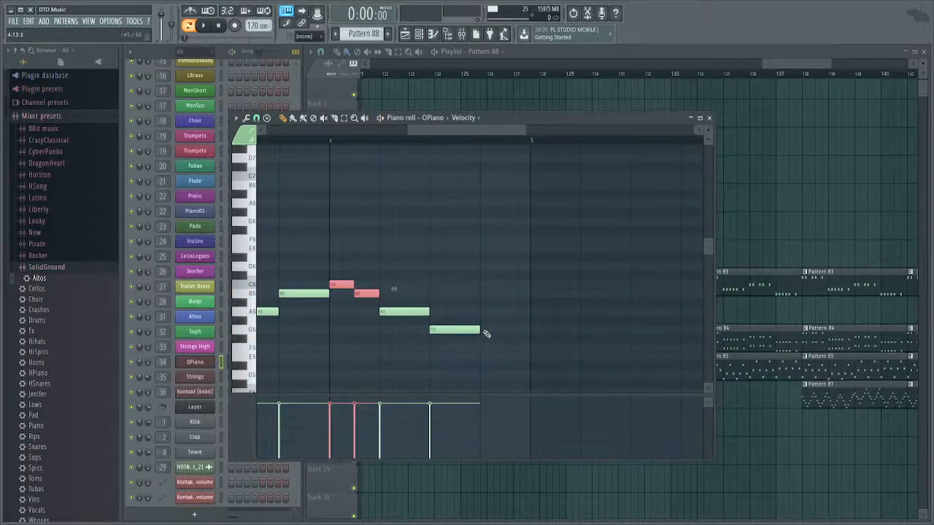
pyautogui.moveTo(484, 333); pyautogui.dragTo(524, 334)
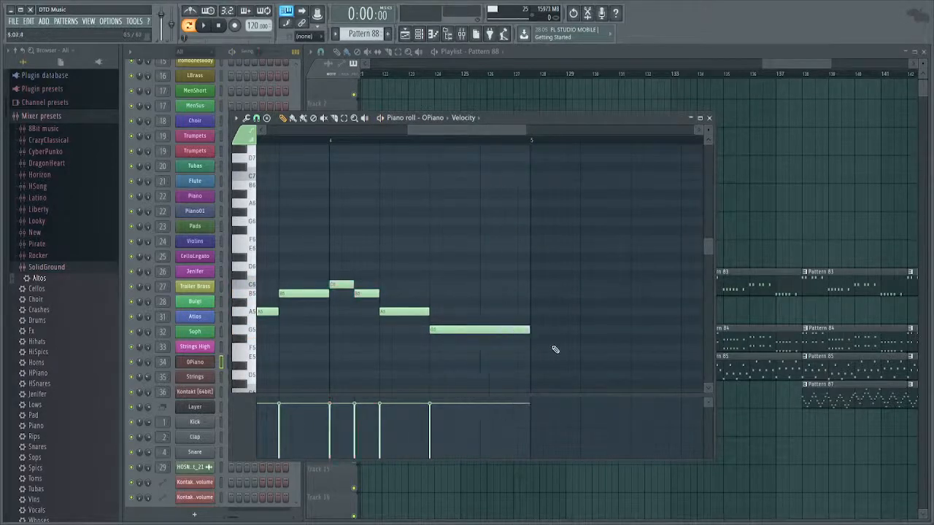
# Place a Pattern 88 clip at bar 125 on Track 13, set the song position near its first note and reopen its piano roll.
pyautogui.press('F7')
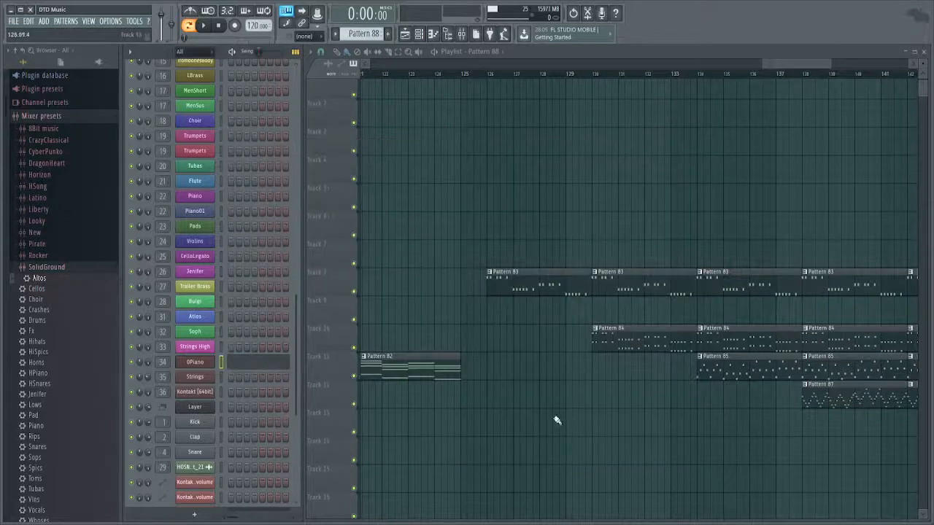
pyautogui.click(472, 426)
pyautogui.scroll(3, 472, 426)
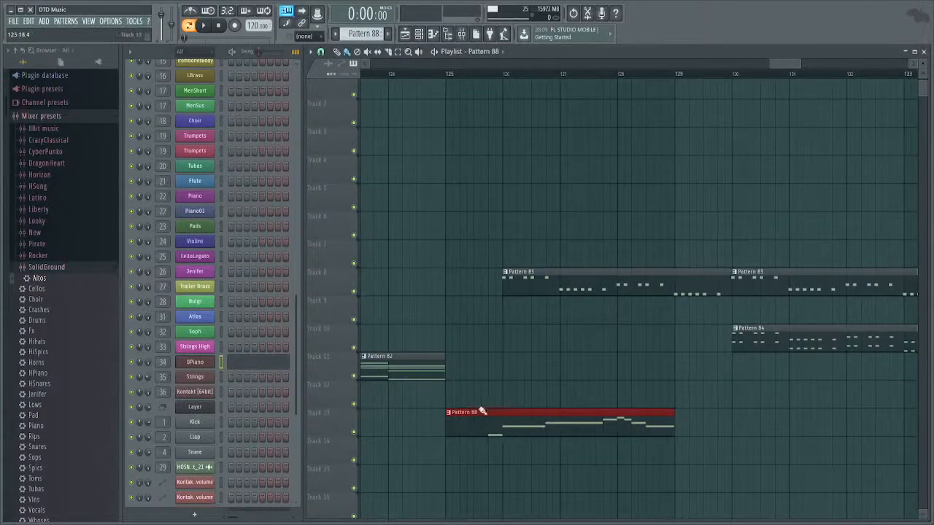
pyautogui.click(492, 76)
pyautogui.doubleClick(527, 418)
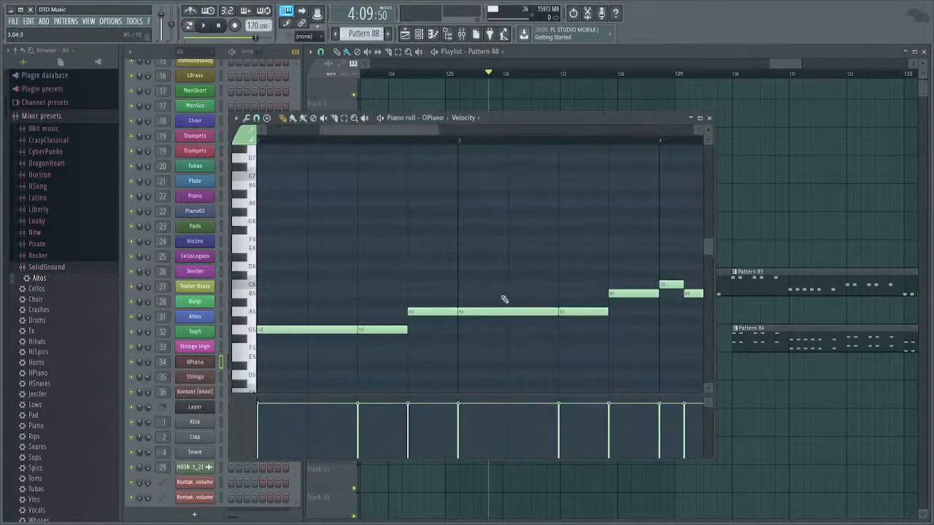
# Transpose the whole OPiano melody up three semitones and play it through with the arrangement.
pyautogui.press('space')
pyautogui.moveTo(379, 326); pyautogui.dragTo(380, 293)
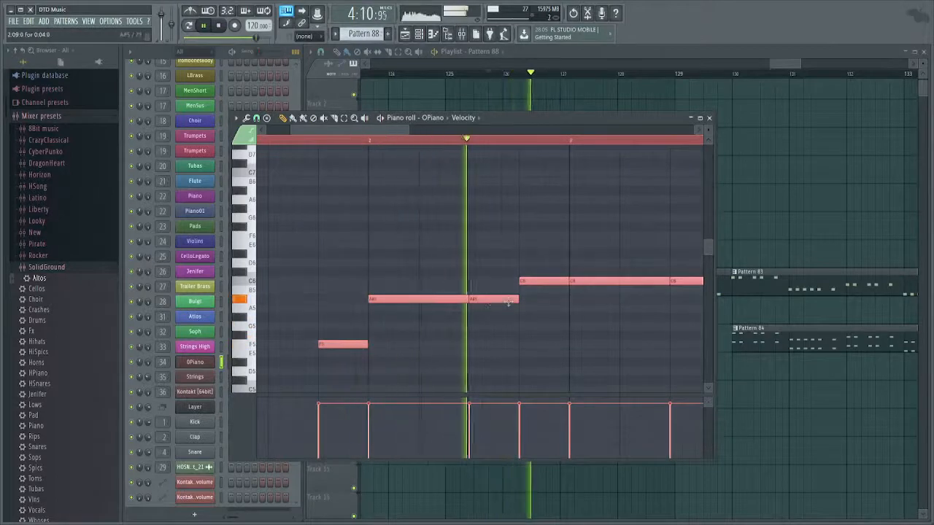
pyautogui.scroll(-1, 428, 328)
pyautogui.moveTo(563, 330); pyautogui.dragTo(477, 334)
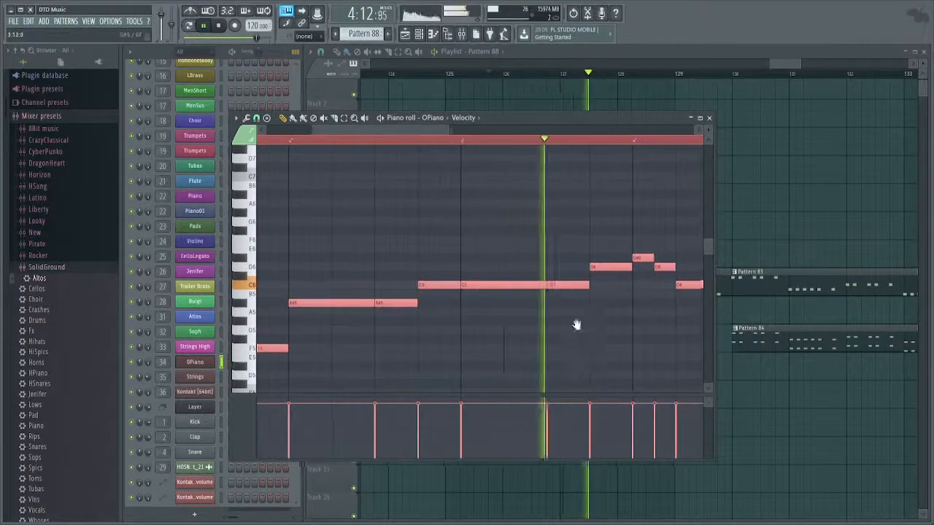
pyautogui.moveTo(576, 323); pyautogui.dragTo(427, 332)
pyautogui.scroll(-1, 511, 330)
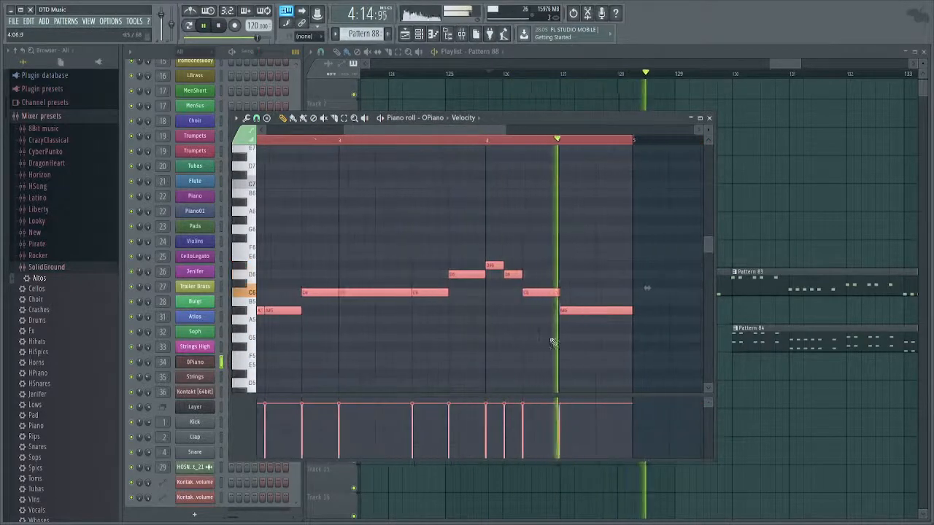
pyautogui.moveTo(588, 340)
pyautogui.mouseDown()
pyautogui.moveTo(471, 328)
pyautogui.moveTo(517, 318)
pyautogui.moveTo(514, 306)
pyautogui.mouseUp()
pyautogui.press('space')
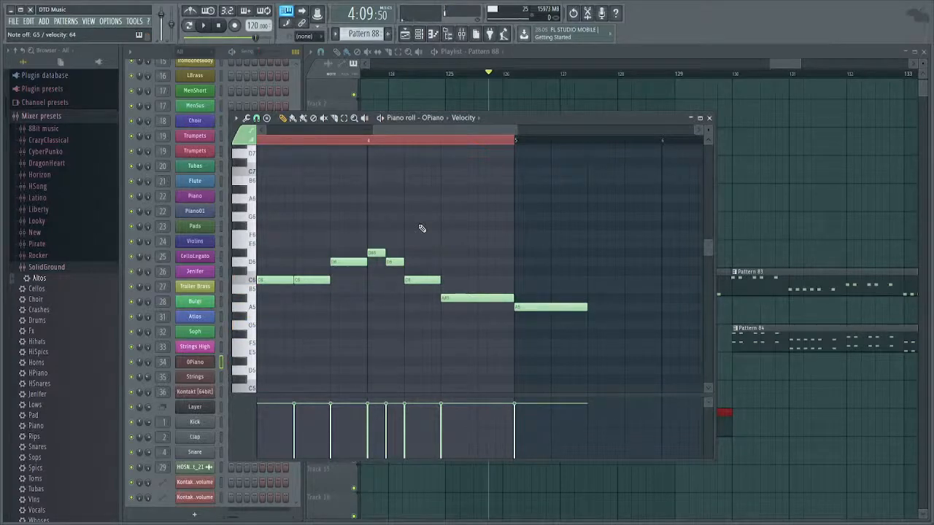
# Try continuing the melody with two-beat A5, F#5 and G5 notes starting on beats 1, 2 and 3 of bar 5, and play from bar 4.
pyautogui.click(529, 309)
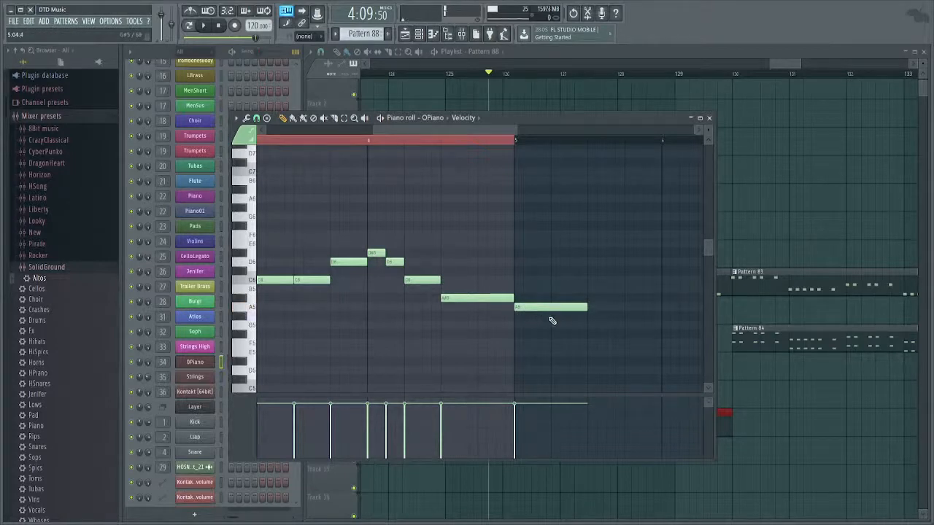
pyautogui.moveTo(552, 321); pyautogui.dragTo(550, 335)
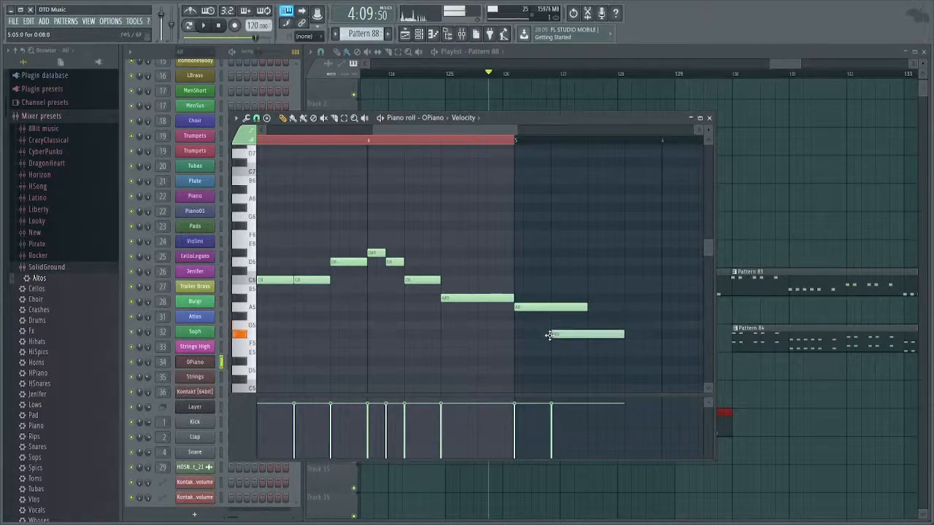
pyautogui.click(590, 325)
pyautogui.press('space')
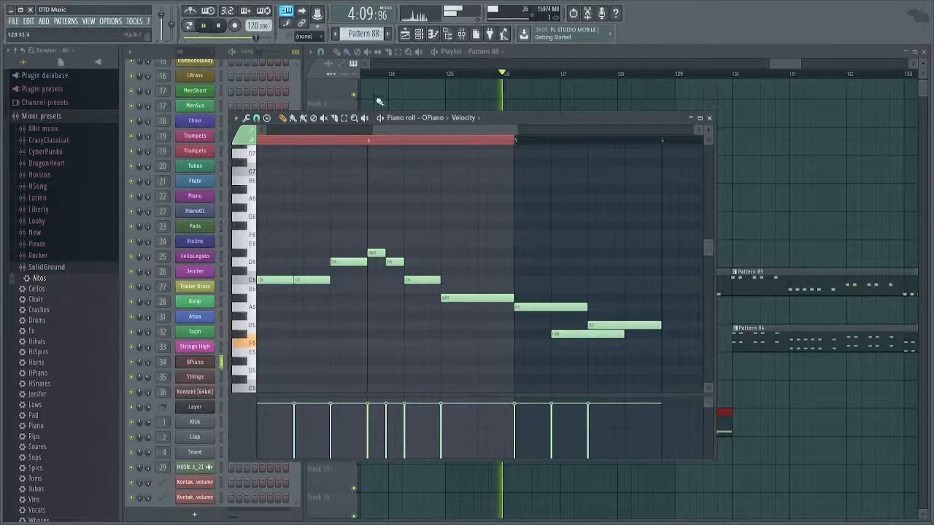
pyautogui.click(378, 142)
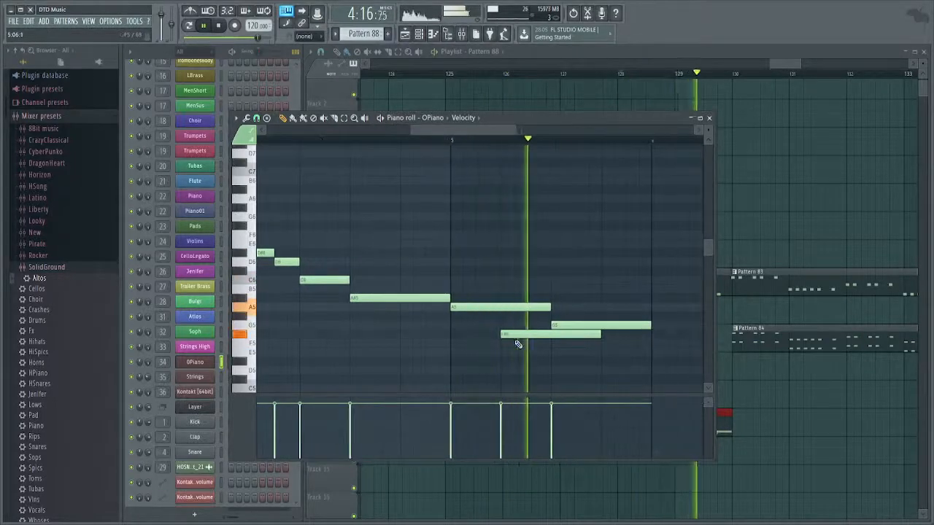
pyautogui.press('space')
# Raise bar 5's F#5 to G#5, and delete it together with the G5 on beat 3.
pyautogui.moveTo(517, 329); pyautogui.dragTo(517, 316)
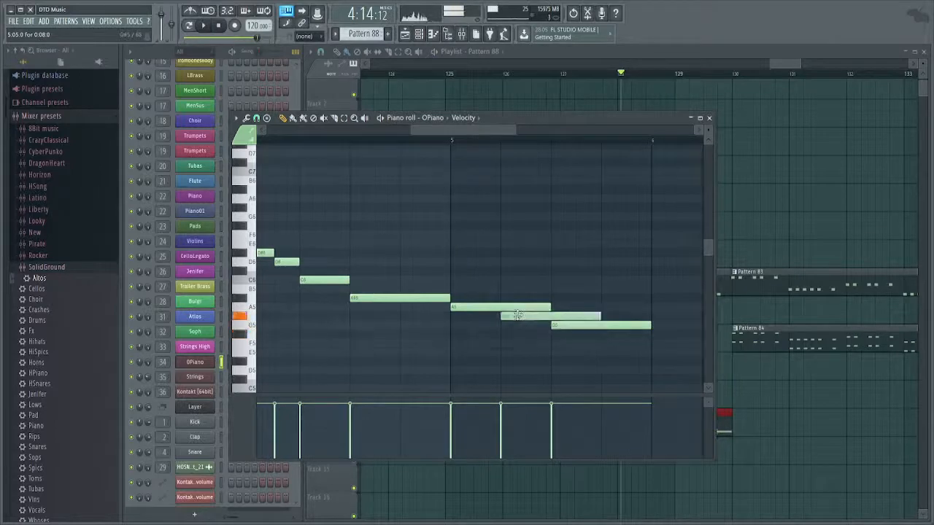
pyautogui.rightClick(577, 317)
pyautogui.rightClick(580, 325)
# Transpose the whole melody down three semitones and play Pattern 88 on its own from bar 4.
pyautogui.scroll(1, 539, 290)
pyautogui.scroll(-3, 539, 291)
pyautogui.hotkey('ctrl', 'a')
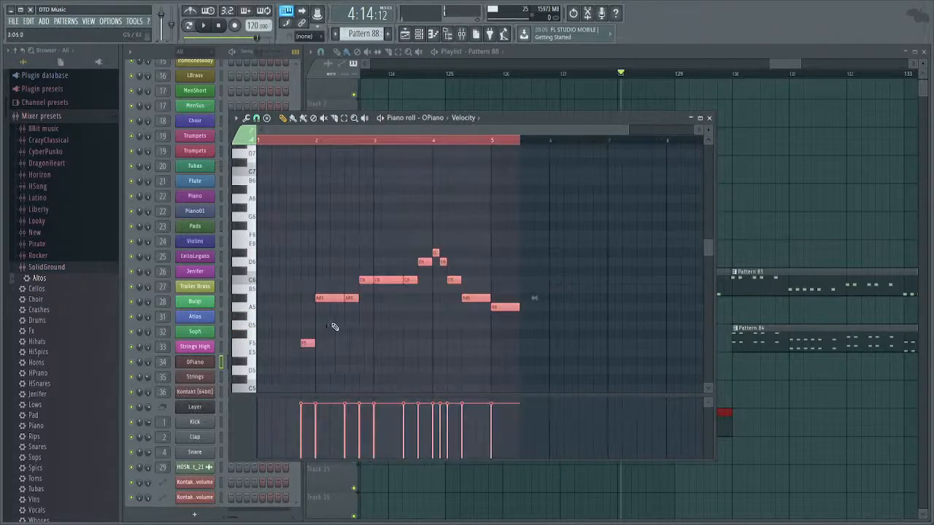
pyautogui.press('Down')
pyautogui.press('Down')
pyautogui.press('Down')
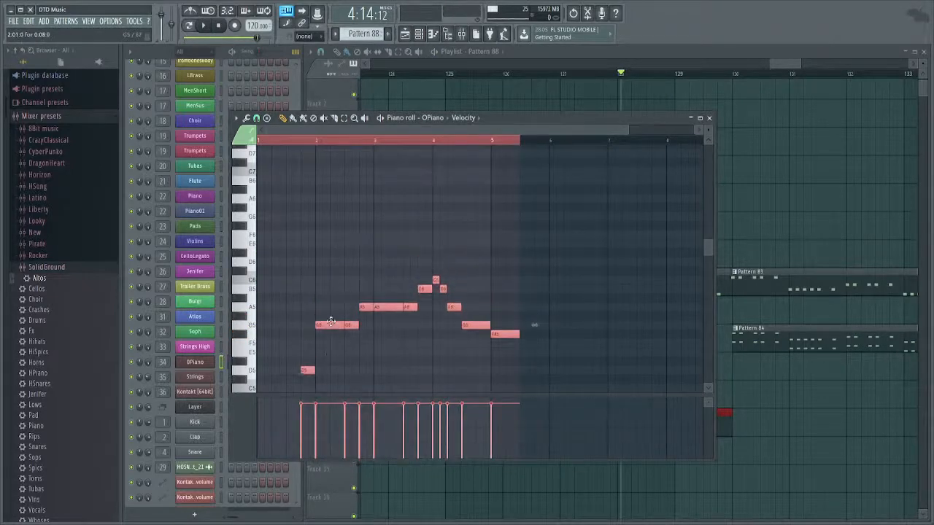
pyautogui.click(431, 141)
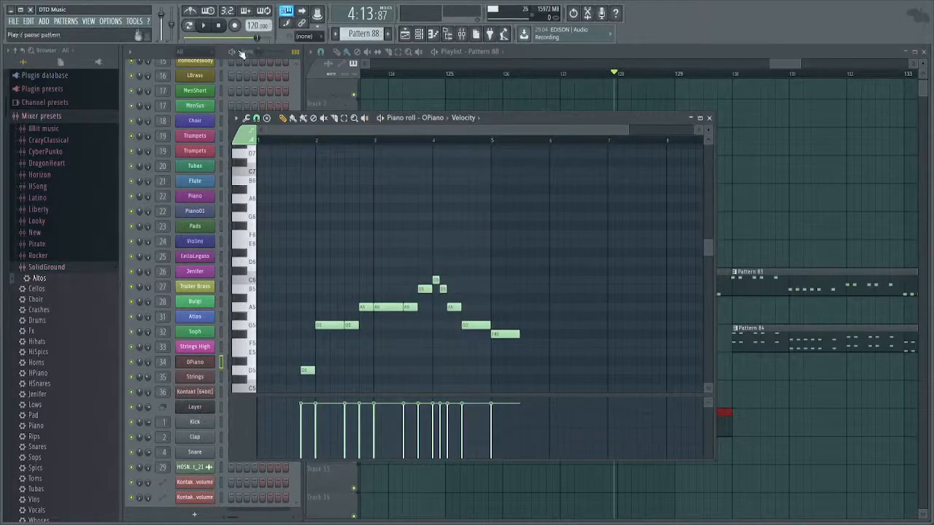
pyautogui.click(234, 52)
pyautogui.click(436, 141)
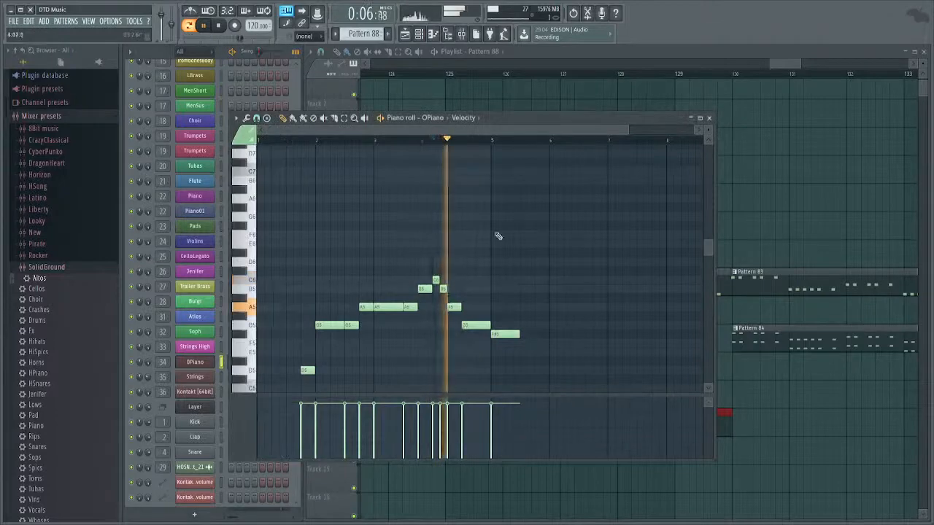
# Add a two-beat G5 on beat 3 of bar 5.
pyautogui.scroll(-1, 435, 312)
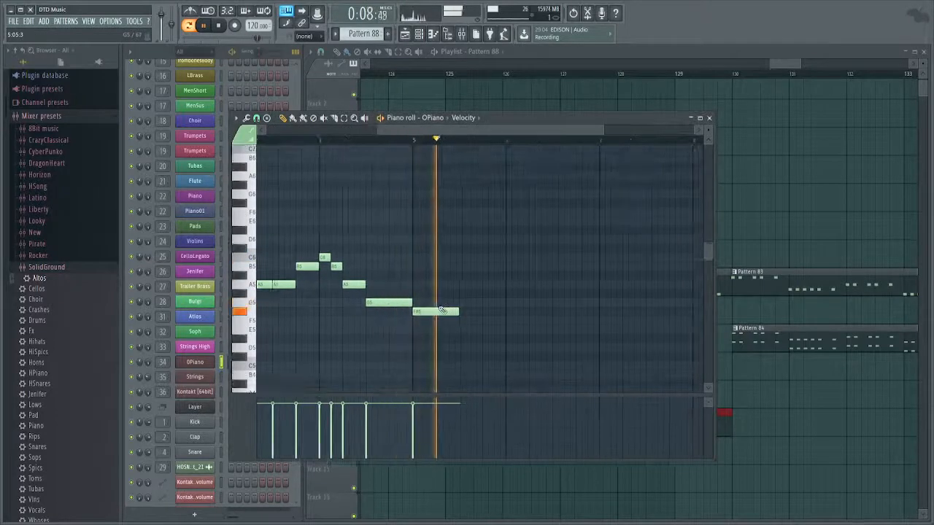
pyautogui.click(458, 303)
pyautogui.scroll(-2, 528, 325)
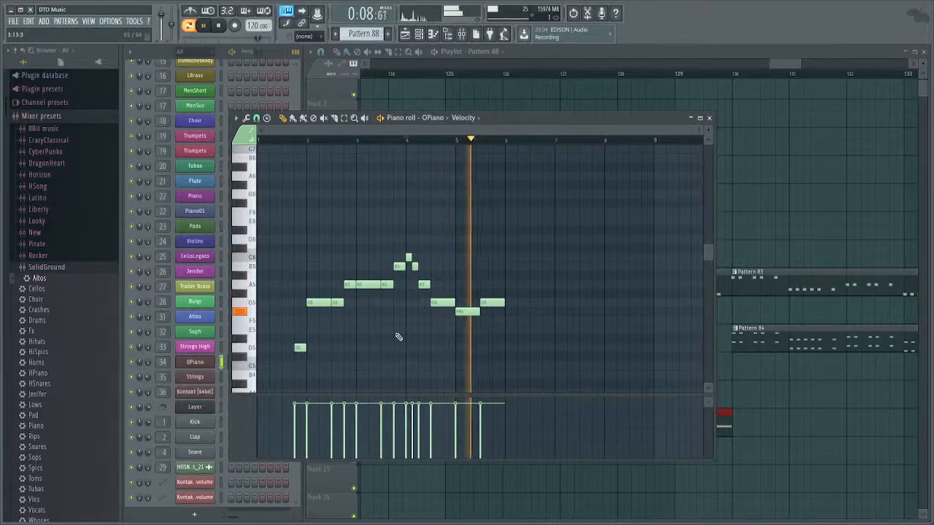
# Transpose the whole melody up three semitones and play the pattern from the start.
pyautogui.press('space')
pyautogui.press('Up')
pyautogui.press('Up')
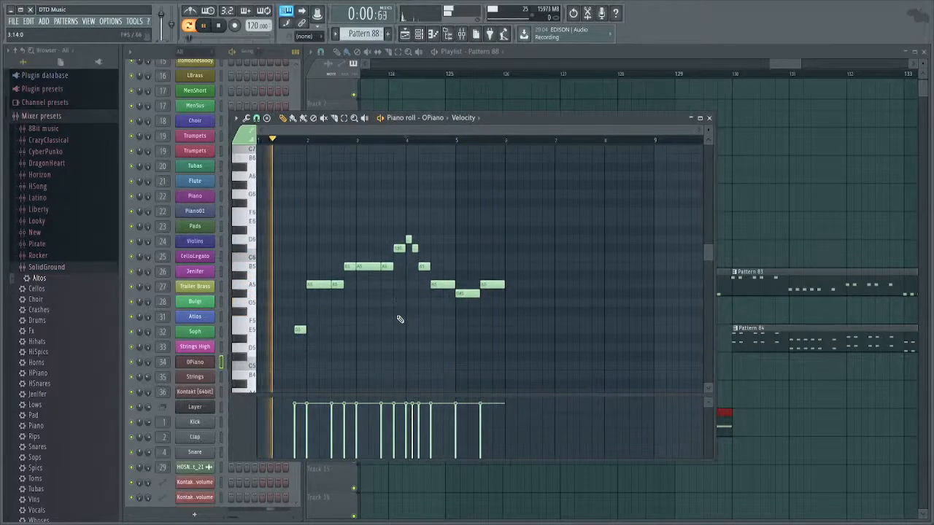
pyautogui.press('Up')
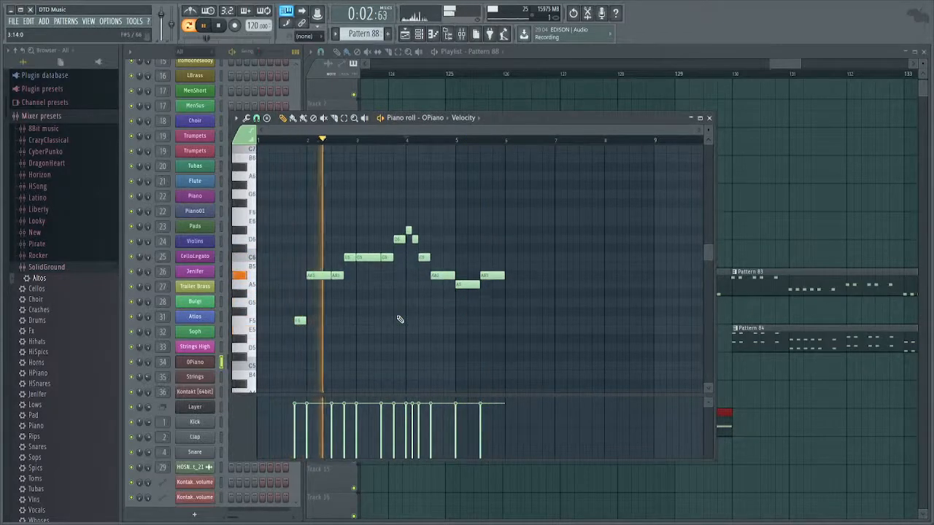
# Play the song from just before bar 126, and from bar 4 of Pattern 88's piano roll, to check the melody against the strings.
pyautogui.press('F7')
pyautogui.click(483, 75)
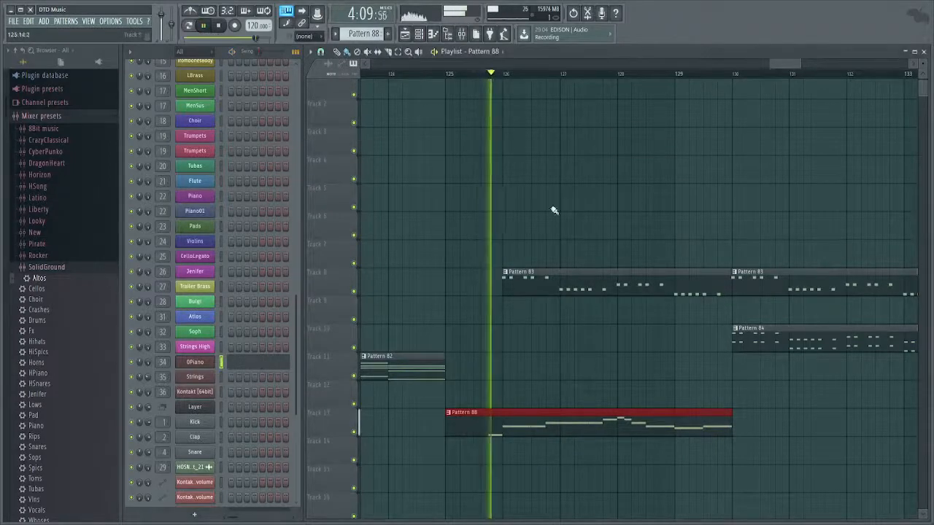
pyautogui.moveTo(585, 308); pyautogui.dragTo(607, 223)
pyautogui.scroll(-3, 535, 341)
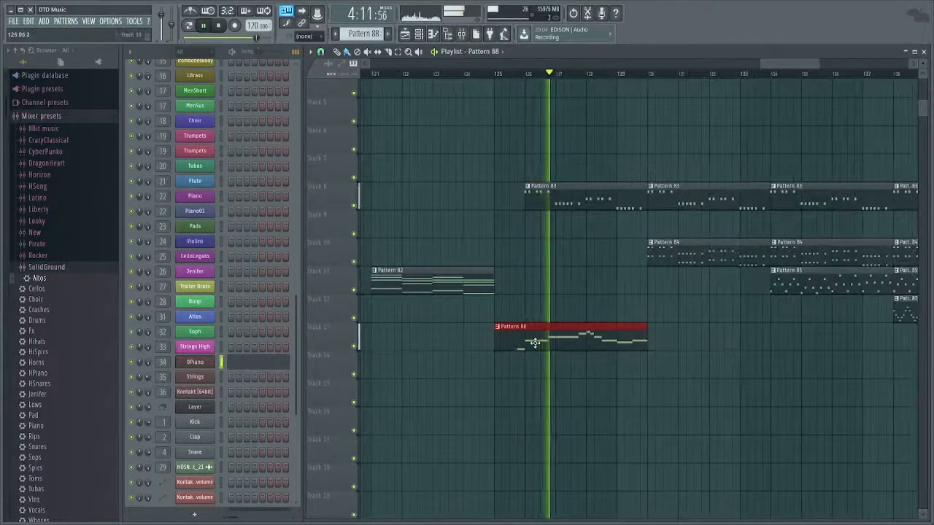
pyautogui.doubleClick(535, 341)
pyautogui.moveTo(577, 173); pyautogui.dragTo(280, 388)
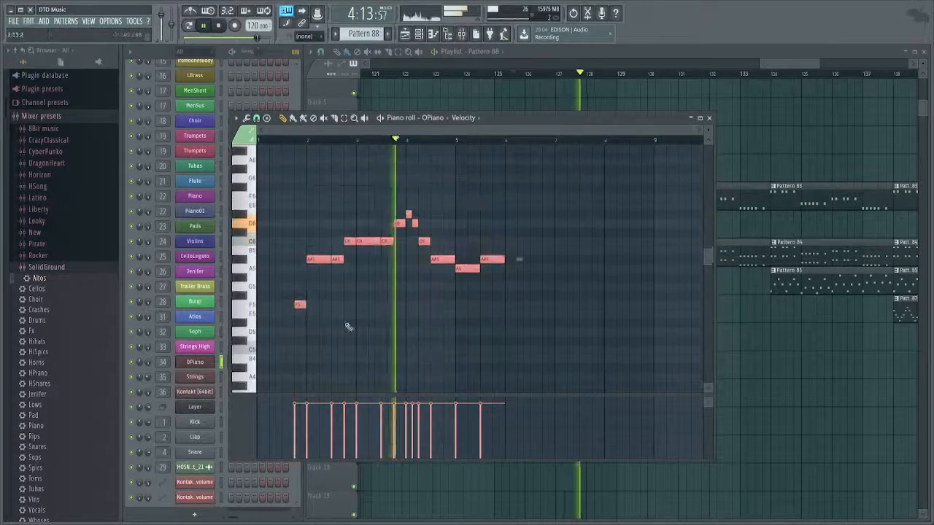
pyautogui.moveTo(554, 307); pyautogui.dragTo(459, 357)
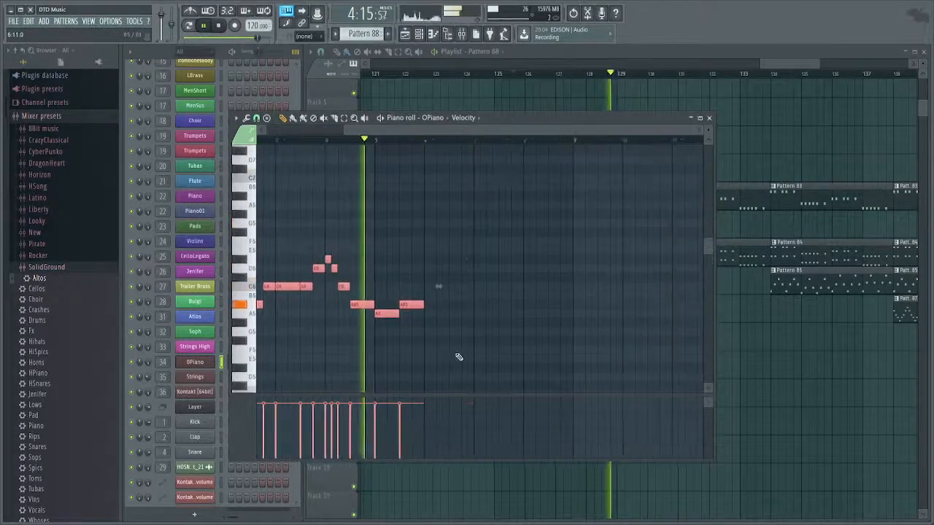
pyautogui.scroll(1, 345, 212)
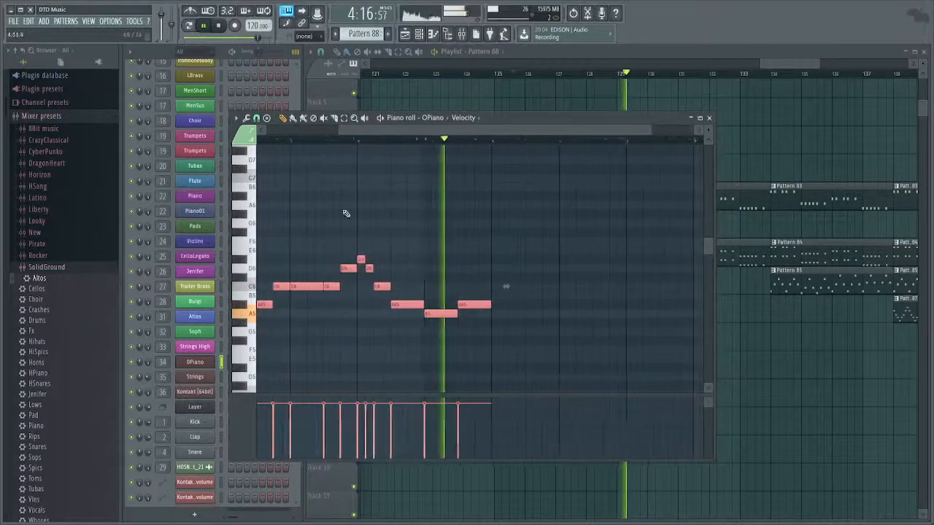
pyautogui.click(360, 139)
pyautogui.keyDown('ctrl'); pyautogui.click(412, 251); pyautogui.keyUp('ctrl')
pyautogui.scroll(1, 408, 285)
pyautogui.press('space')
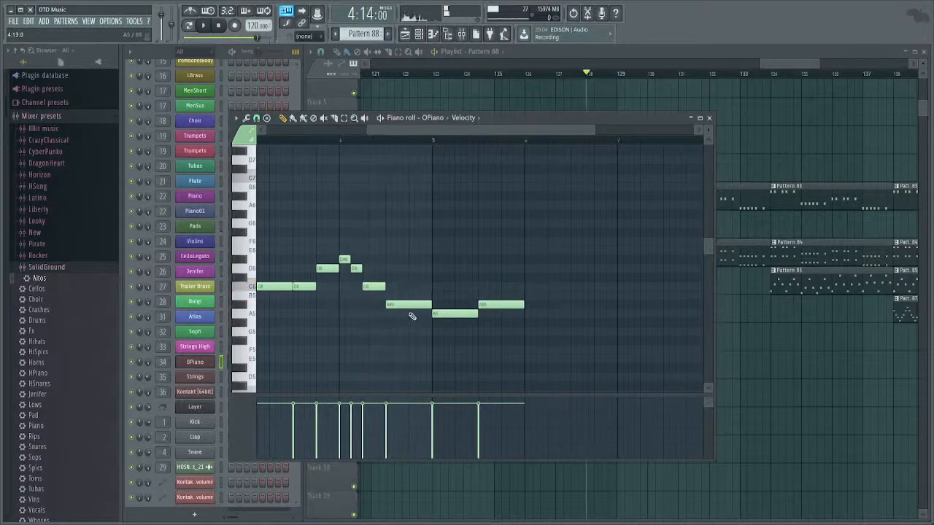
# Place one-beat A#5 and A5 on beats 3 and 4 of bar 4, and replace bar 5's A5 with A#5 on beat 1 and F5 on beat 3.
pyautogui.click(411, 314)
pyautogui.rightClick(446, 314)
pyautogui.click(435, 304)
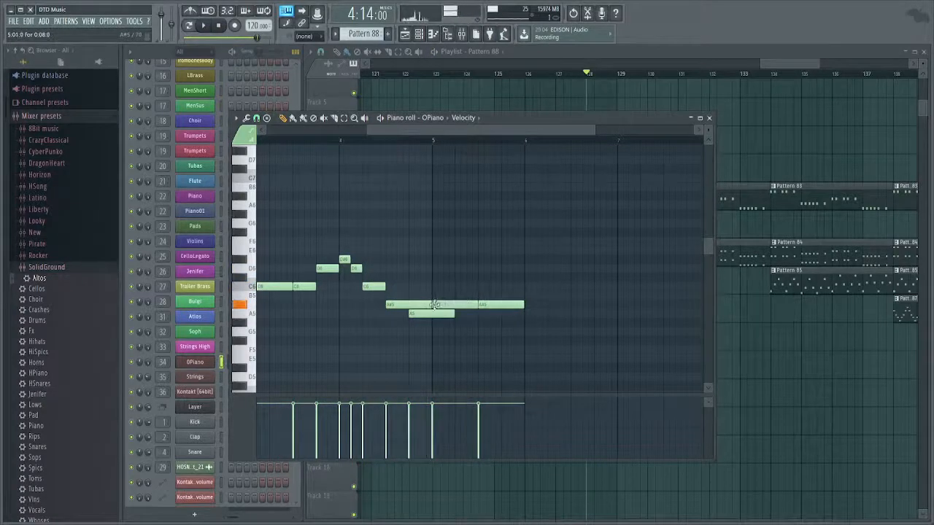
pyautogui.click(479, 351)
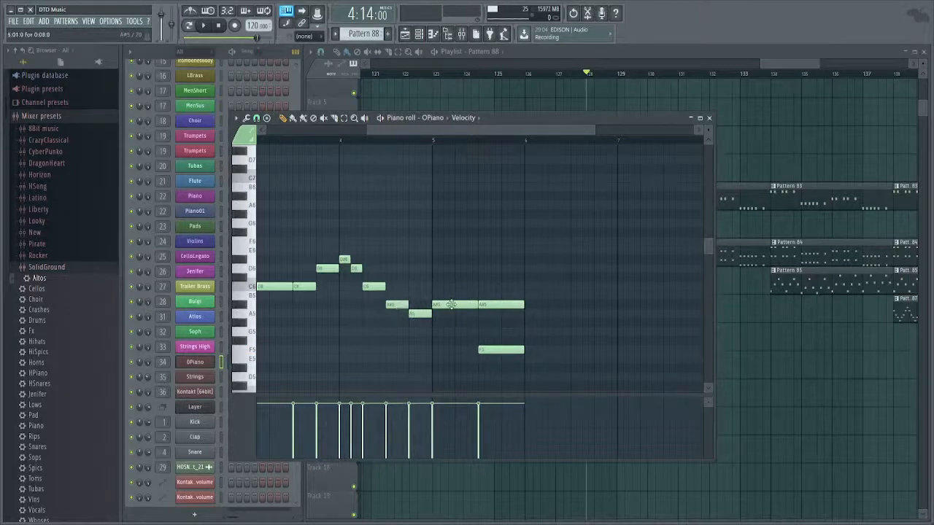
# Delete the A#5 on beat 3 of bar 5, keep a two-beat A#5 on beat 1, and play the ending from bar 4.
pyautogui.rightClick(452, 304)
pyautogui.click(434, 305)
pyautogui.rightClick(476, 305)
pyautogui.press('space')
pyautogui.moveTo(454, 305); pyautogui.dragTo(478, 307)
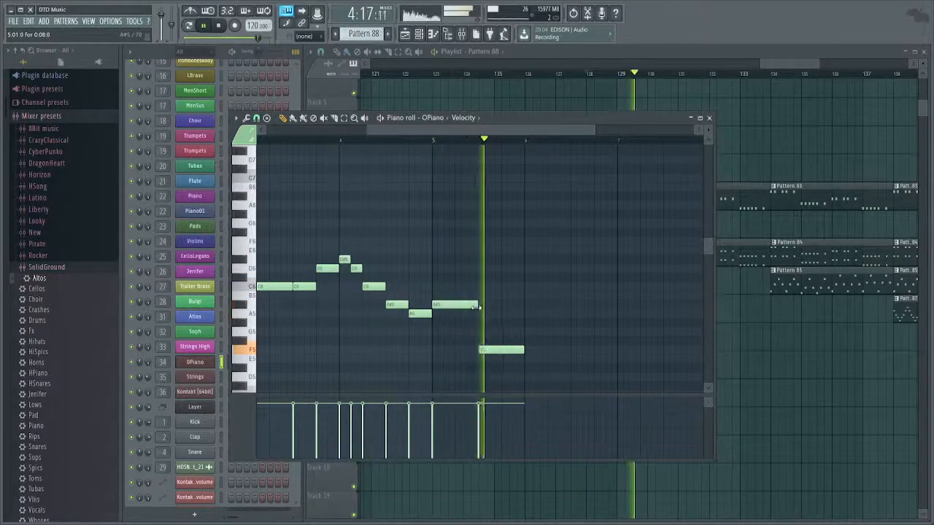
pyautogui.press('space')
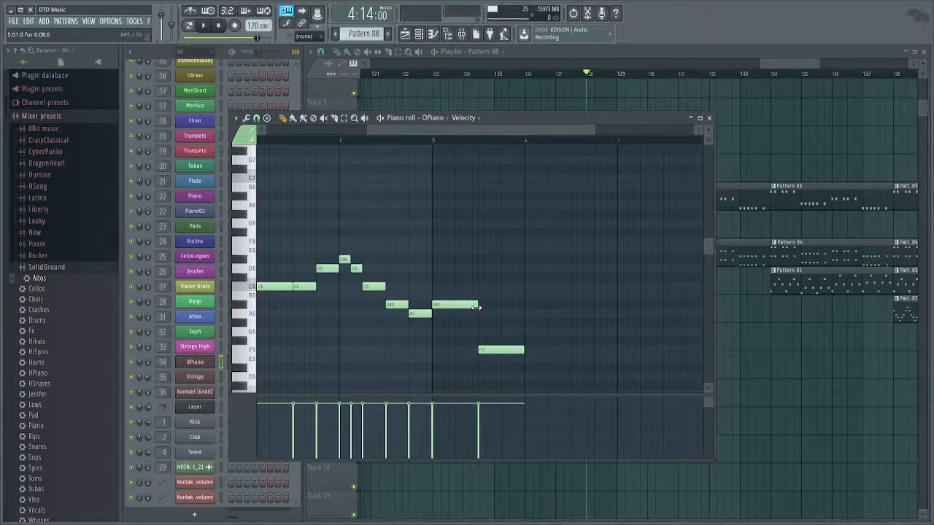
# Copy all notes of the OPiano melody and switch to the new empty Pattern 89.
pyautogui.scroll(-2, 565, 214)
pyautogui.moveTo(576, 212); pyautogui.dragTo(248, 427)
pyautogui.press('F7')
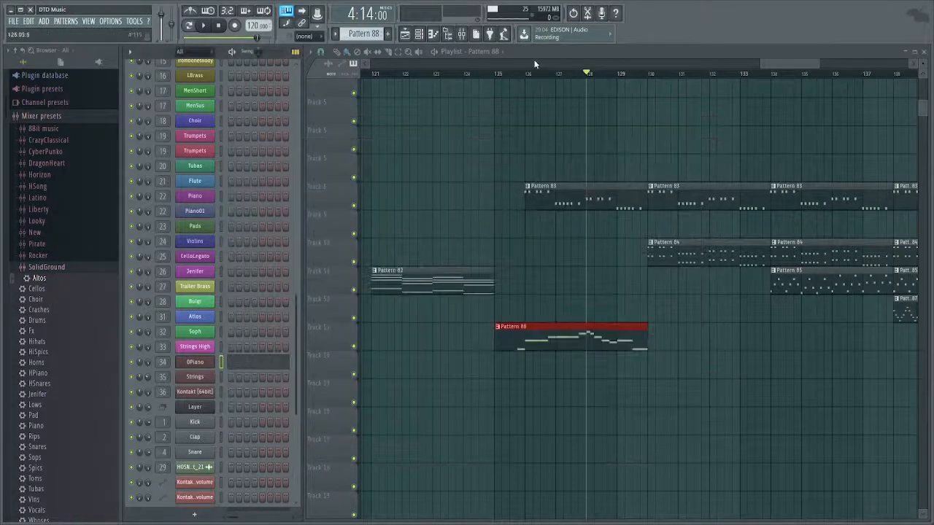
pyautogui.click(502, 59)
pyautogui.press('l')
pyautogui.press('KP_Add')
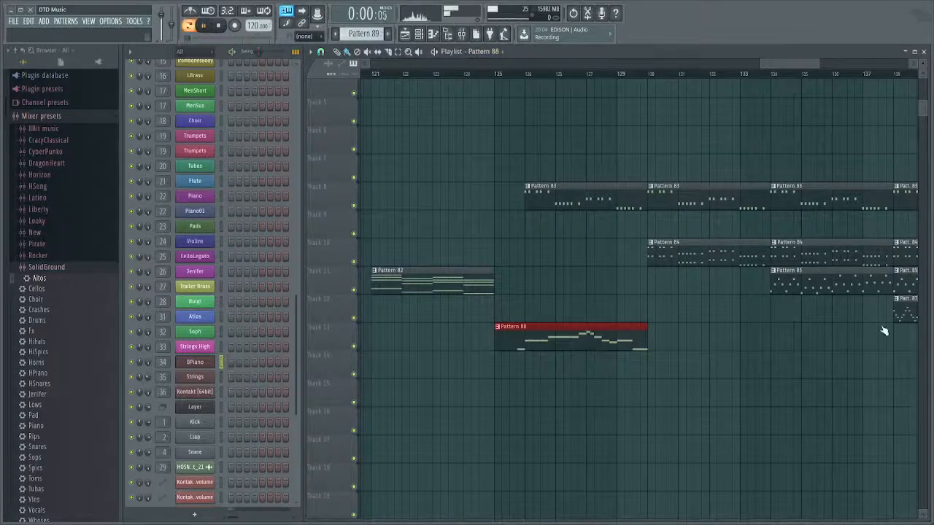
pyautogui.press('l')
# Paste the melody into the Violins channel's piano roll in Pattern 89 and play the pattern.
pyautogui.click(260, 253)
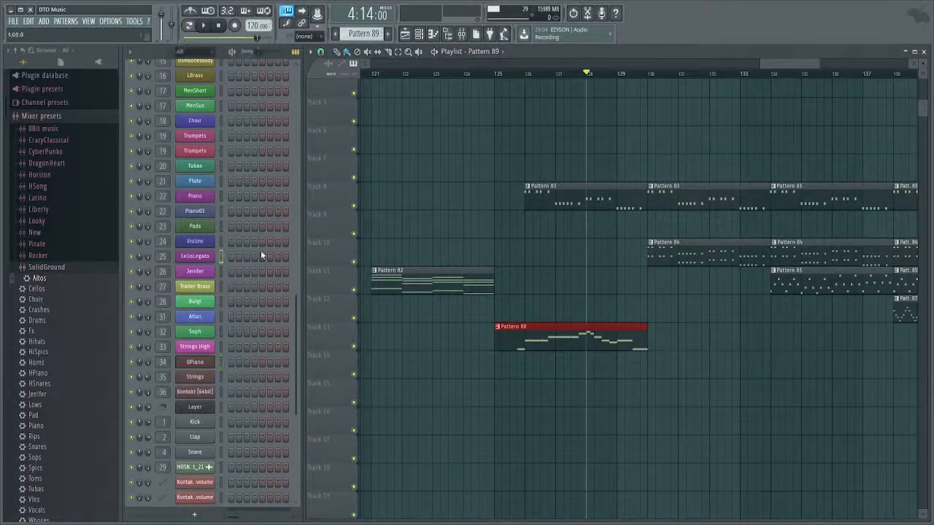
pyautogui.scroll(3, 252, 369)
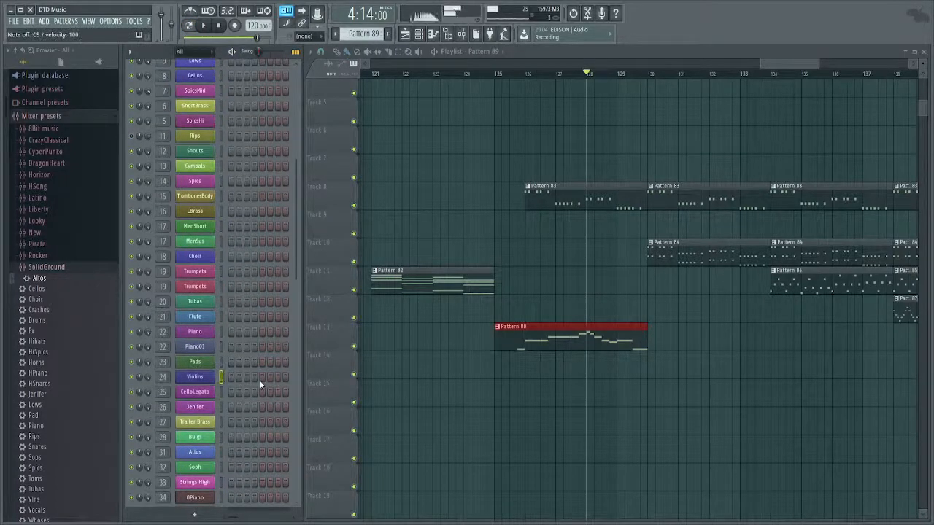
pyautogui.press('F7')
pyautogui.hotkey('ctrl', 'v')
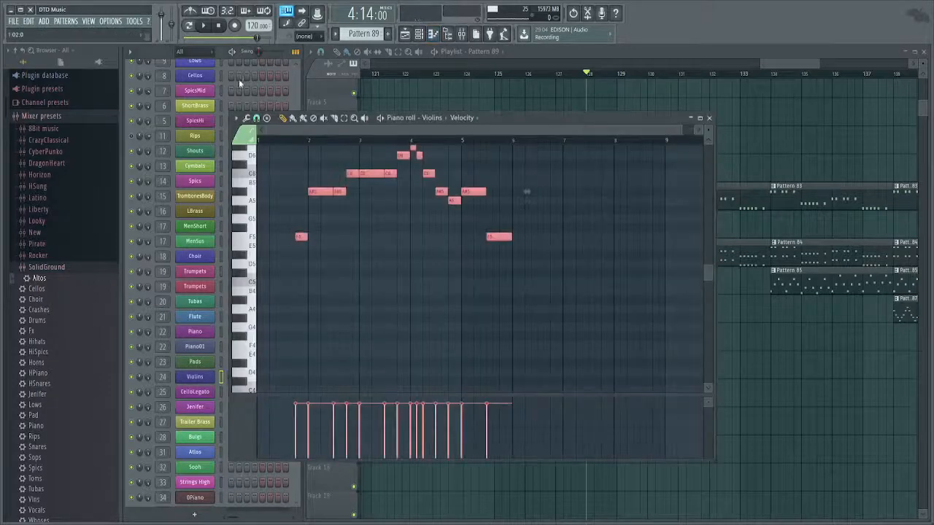
pyautogui.press('space')
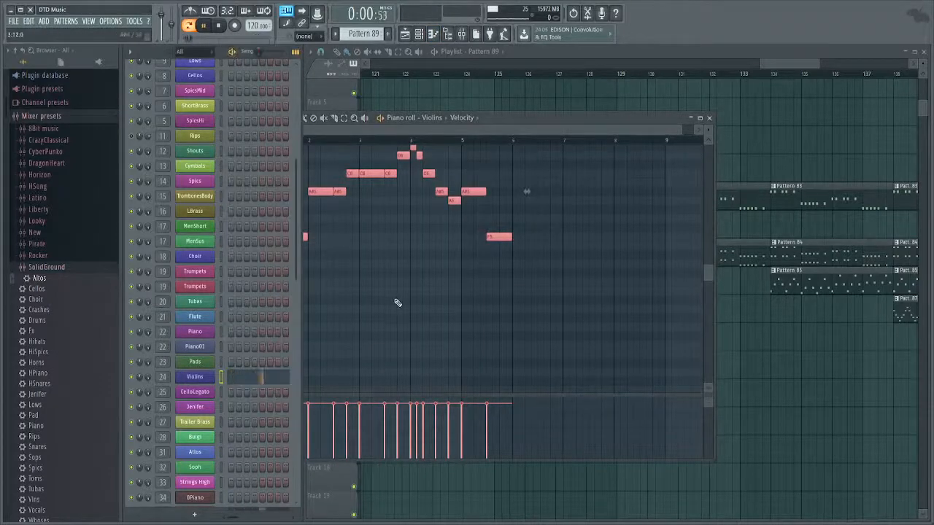
pyautogui.scroll(1, 359, 216)
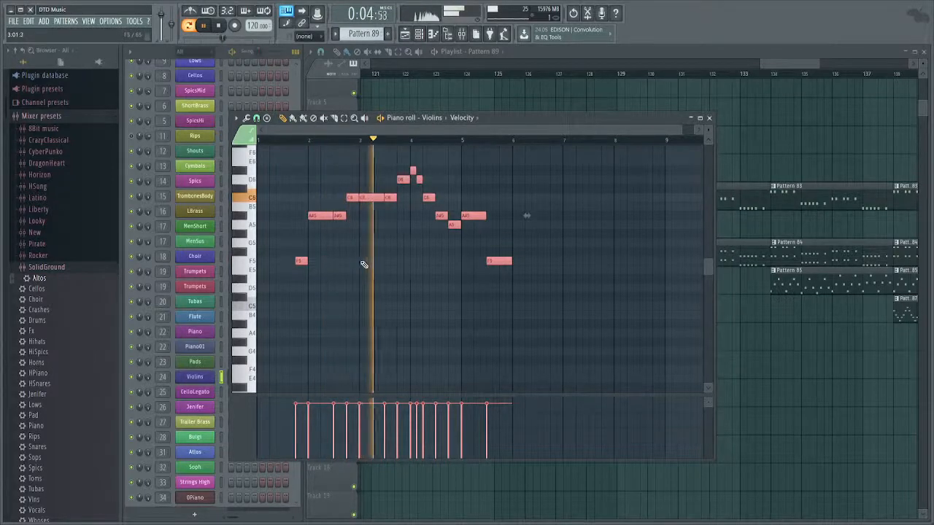
# Place a Pattern 89 clip at bar 133 on Track 13.
pyautogui.press('Escape')
pyautogui.moveTo(621, 332); pyautogui.dragTo(469, 336)
pyautogui.moveTo(609, 345)
pyautogui.mouseDown()
pyautogui.moveTo(621, 344)
pyautogui.moveTo(609, 343)
pyautogui.mouseUp()
pyautogui.scroll(5, 612, 341)
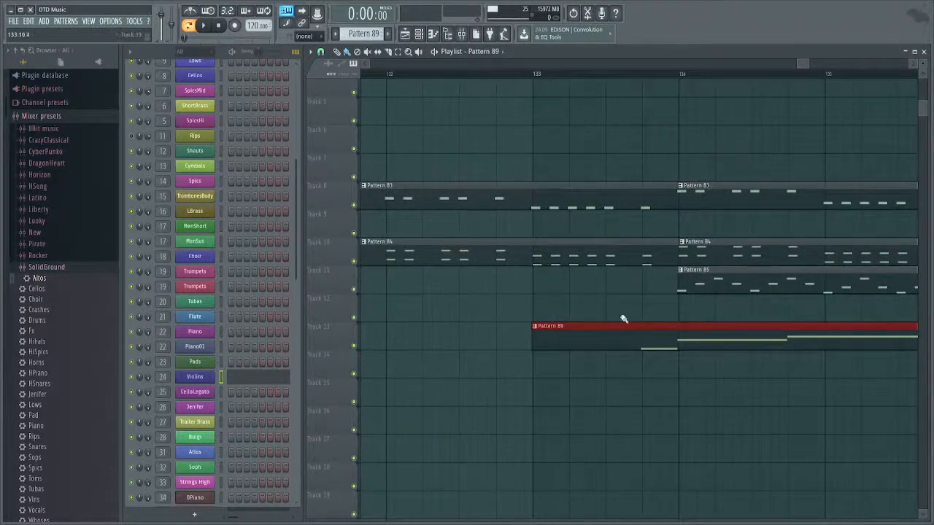
# Play the arrangement from bar 133 to hear the Violins melody against the string parts.
pyautogui.click(534, 73)
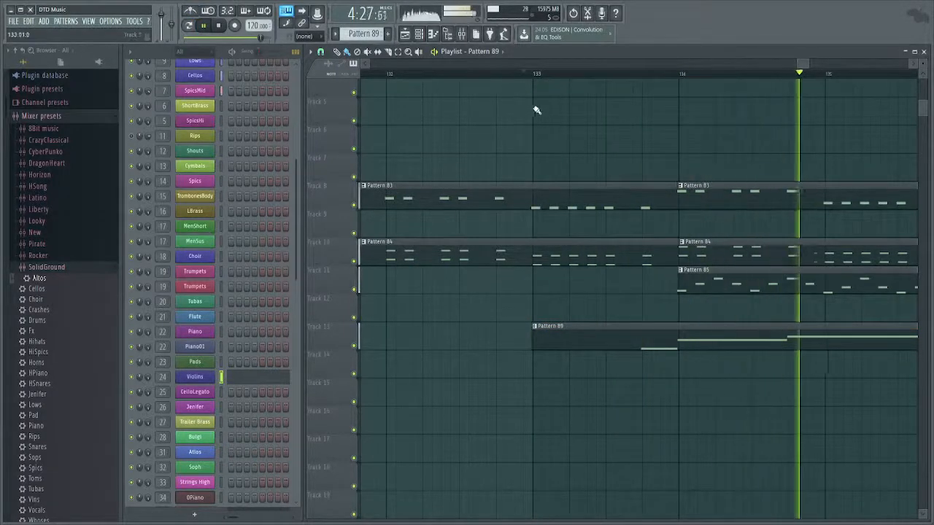
pyautogui.scroll(-5, 589, 249)
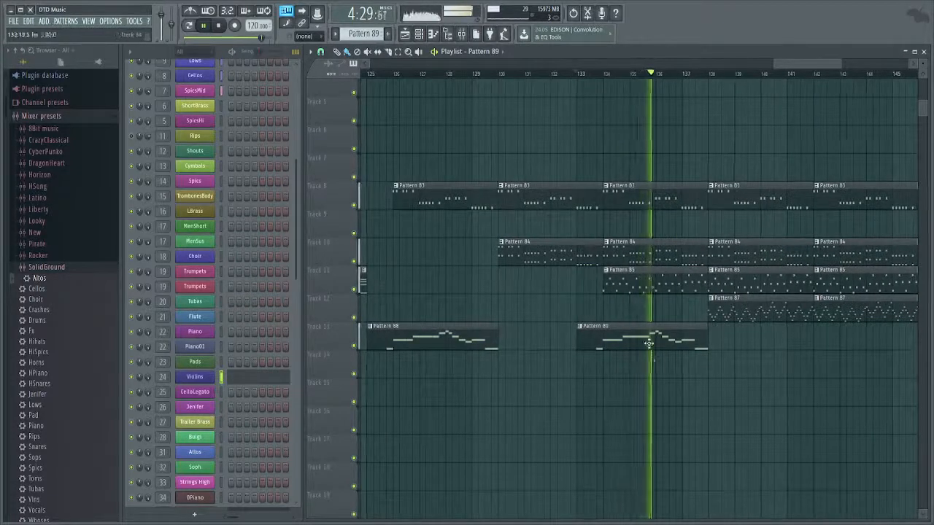
pyautogui.rightClick(463, 345)
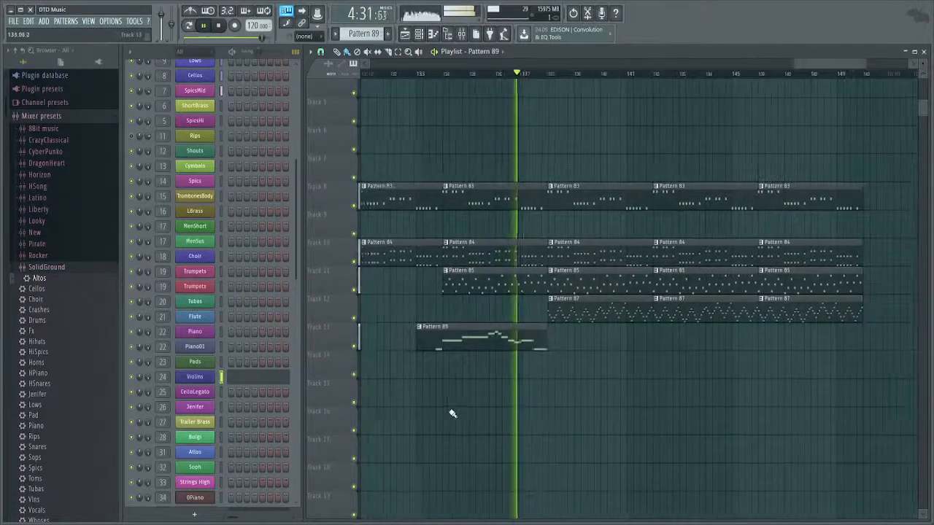
# Duplicate the Violins melody in Pattern 89's piano roll so the copy starts at bar 6 without its pickup F5, and clear the selection.
pyautogui.doubleClick(489, 344)
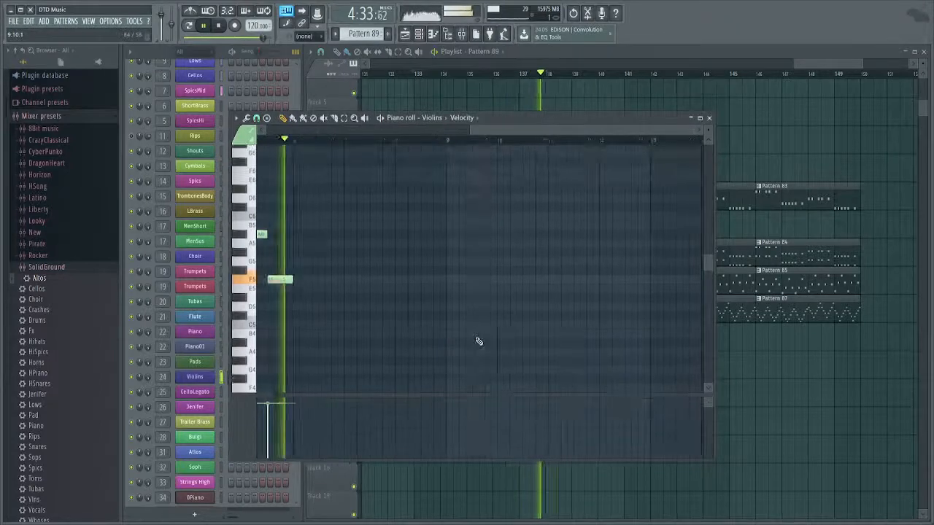
pyautogui.press('space')
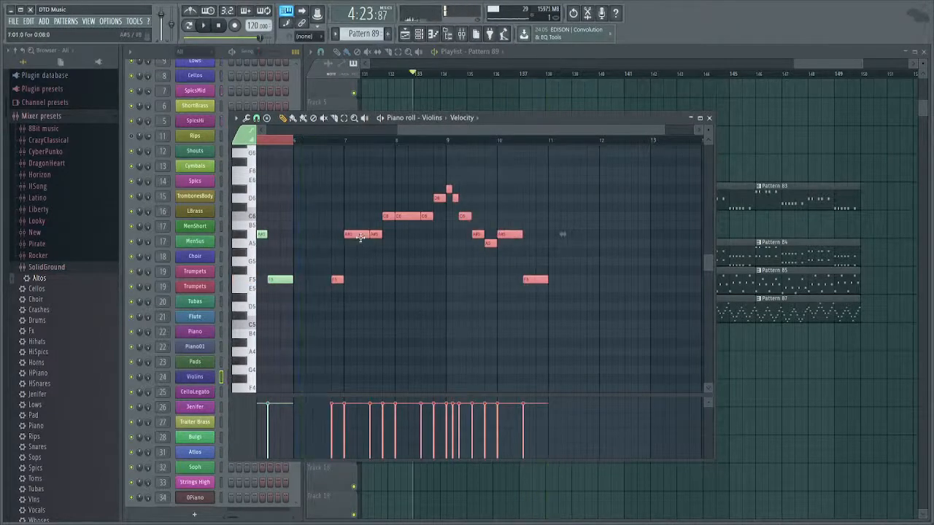
pyautogui.moveTo(376, 247); pyautogui.dragTo(353, 278)
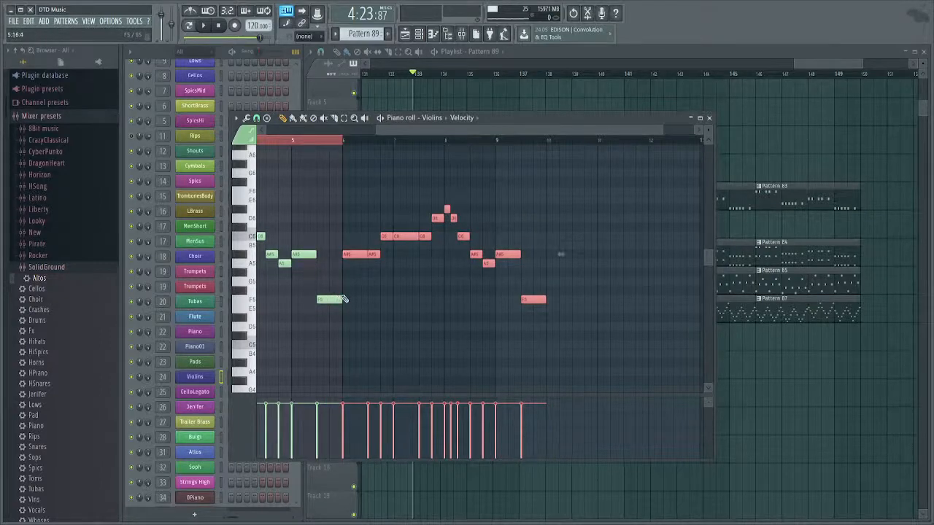
pyautogui.moveTo(321, 229); pyautogui.dragTo(380, 276)
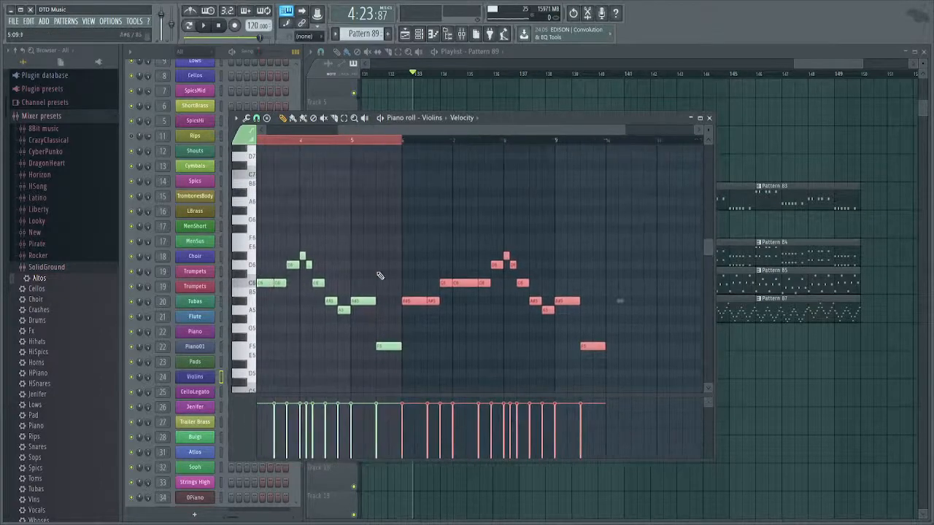
pyautogui.doubleClick(327, 144)
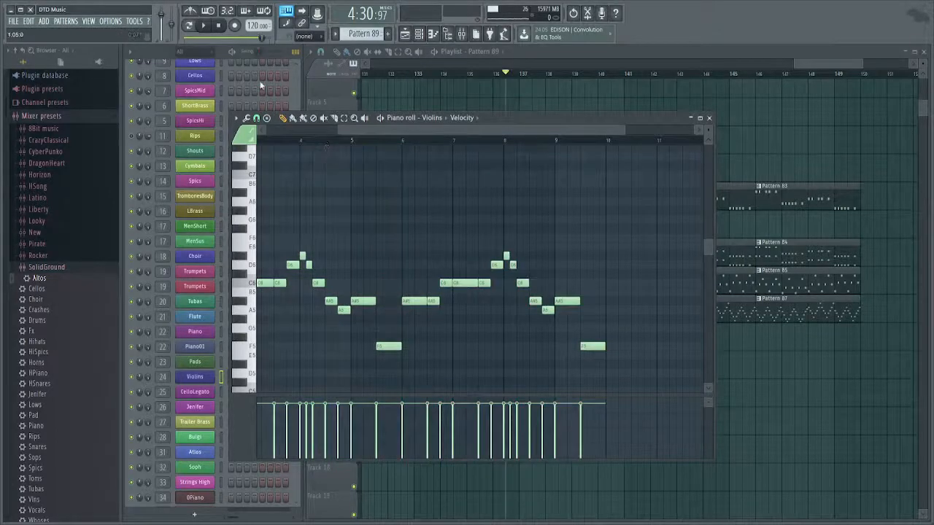
# Play Pattern 89 on its own and listen to the repeated melody up to the end of bar 7.
pyautogui.click(221, 48)
pyautogui.press('space')
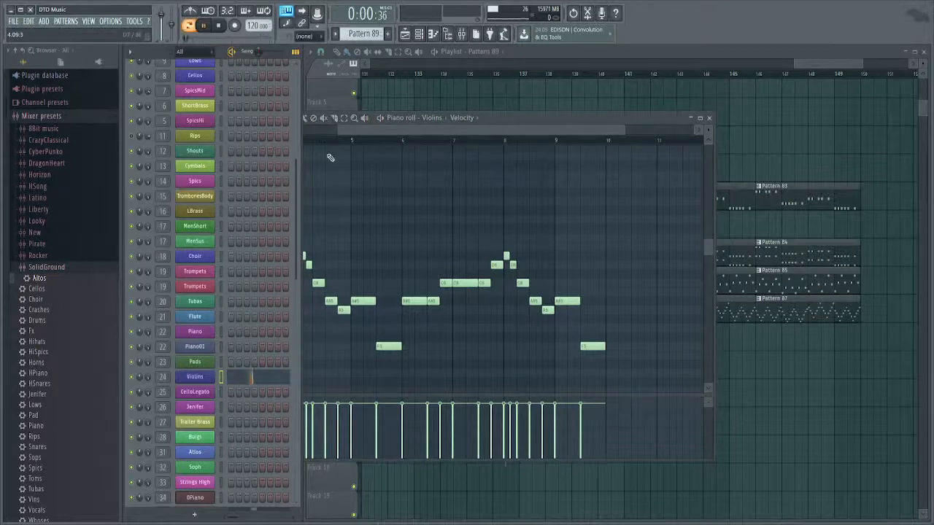
pyautogui.moveTo(330, 158); pyautogui.dragTo(390, 167)
pyautogui.click(428, 143)
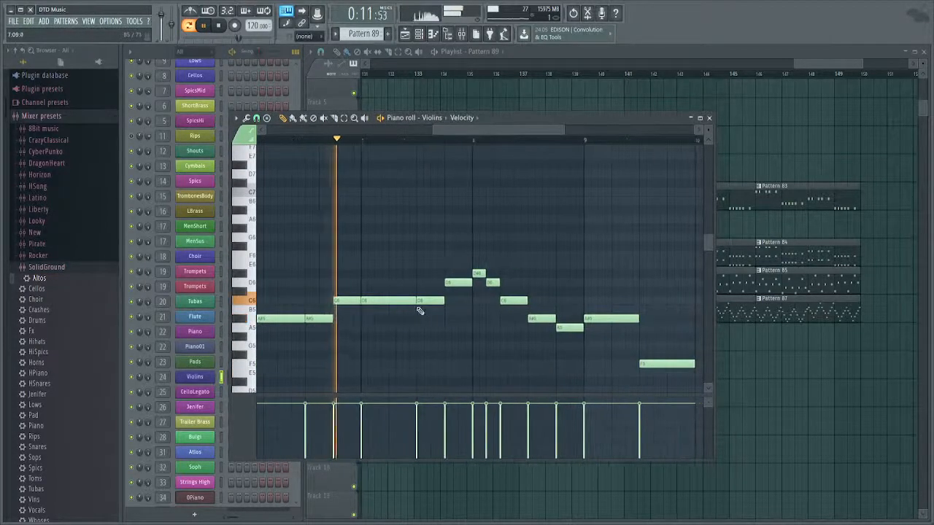
pyautogui.moveTo(461, 341); pyautogui.dragTo(399, 373)
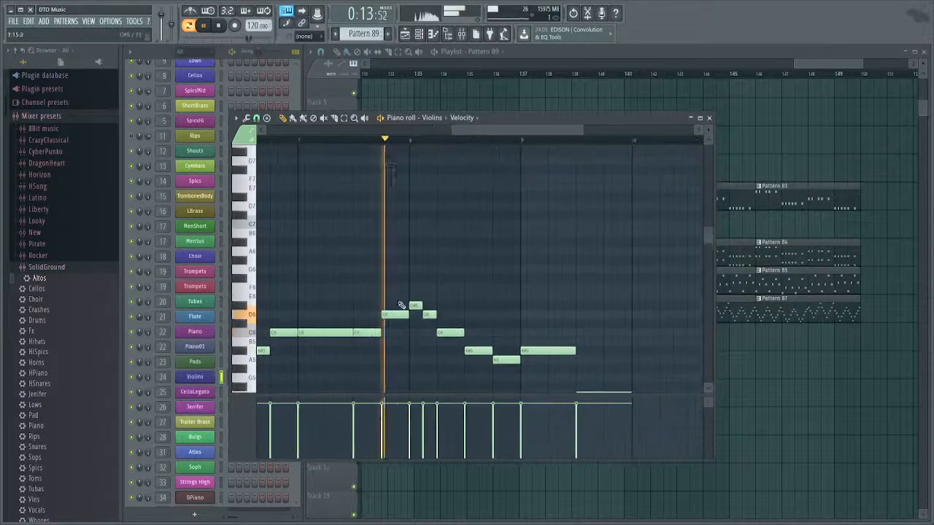
pyautogui.press('space')
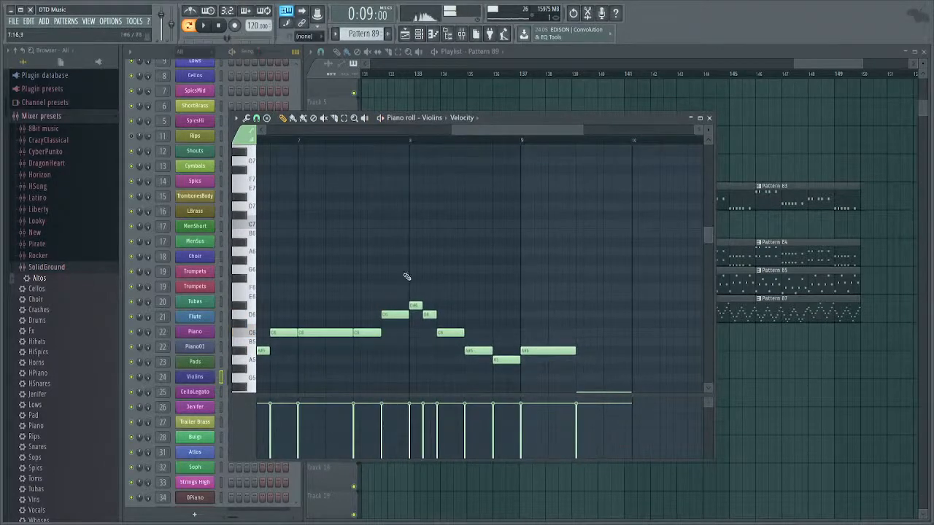
# Raise the A5 on beat 4 of bar 8 to F6 and play the phrase.
pyautogui.click(431, 314)
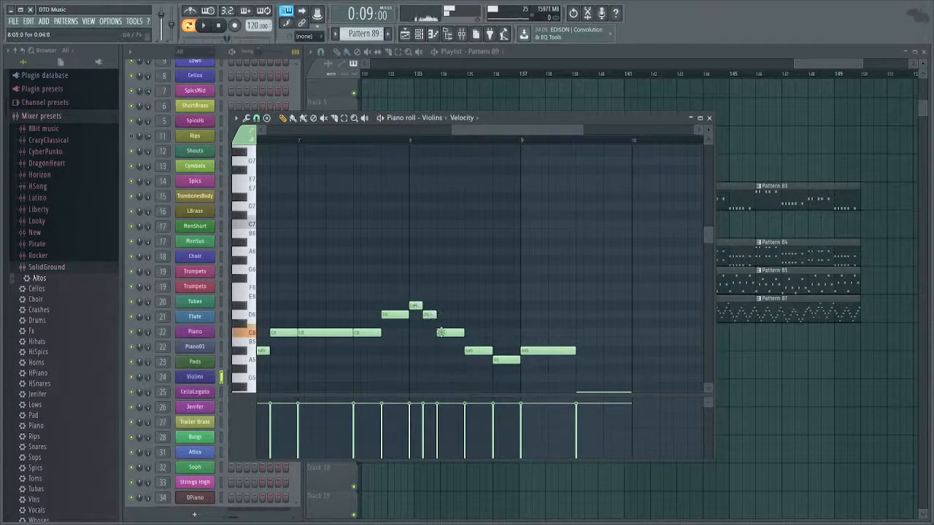
pyautogui.click(473, 352)
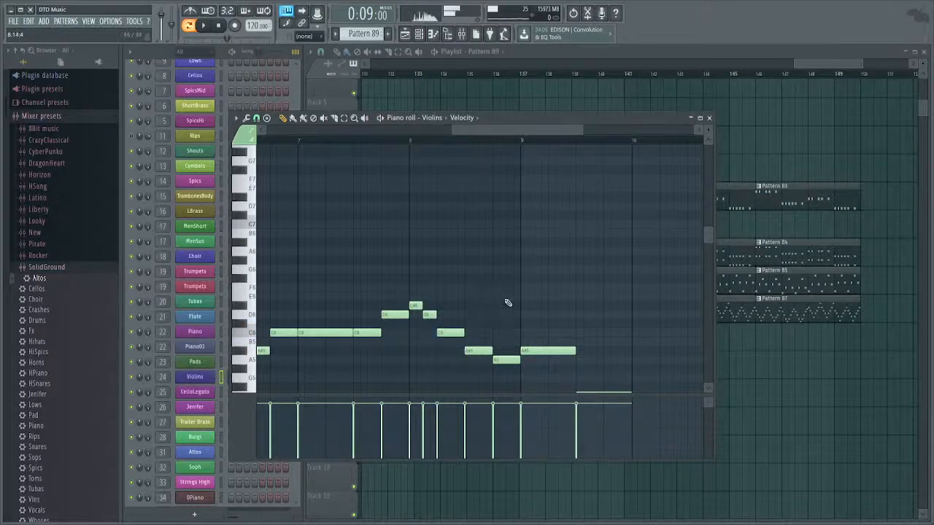
pyautogui.moveTo(499, 253); pyautogui.dragTo(494, 289)
pyautogui.rightClick(507, 361)
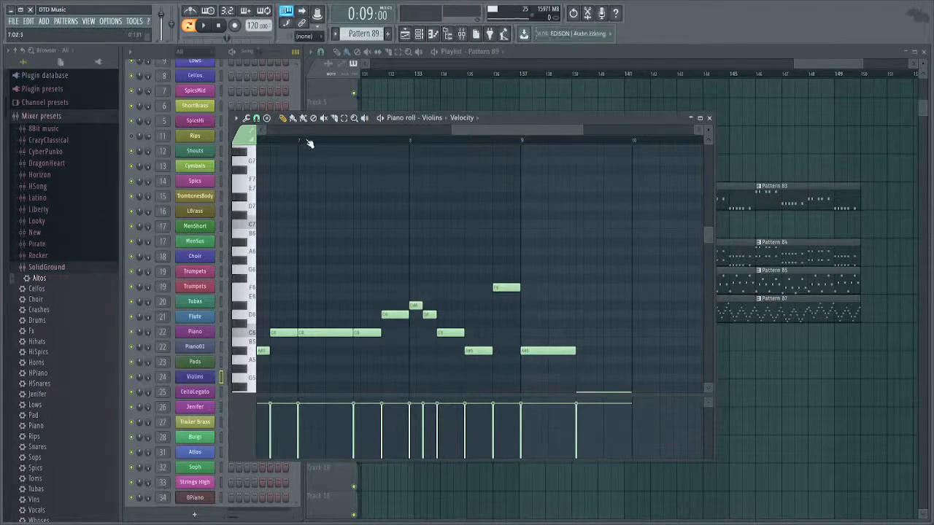
pyautogui.press('space')
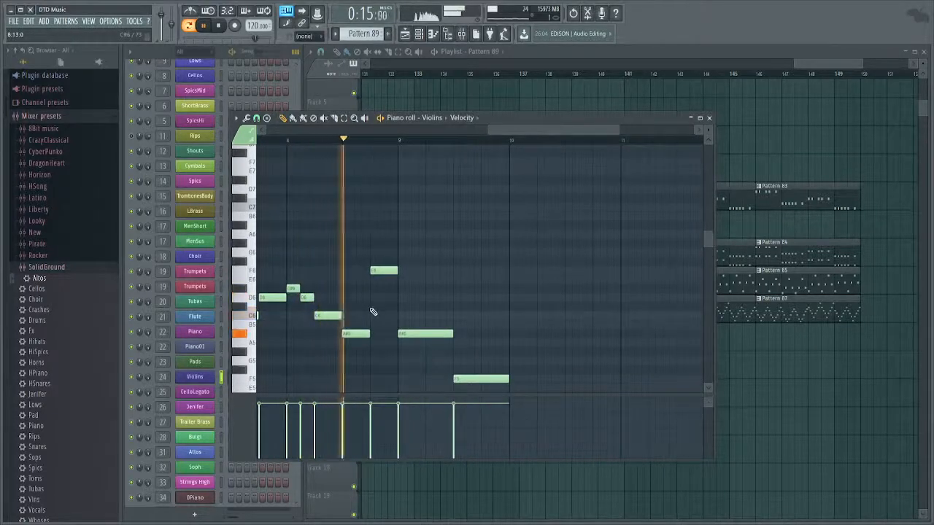
pyautogui.press('space')
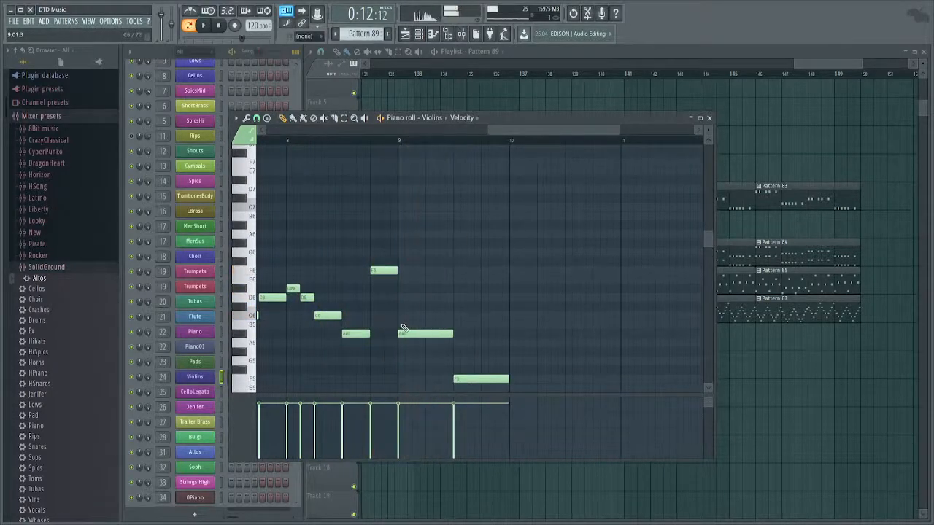
# Delete the two-beat A#5 at the start of bar 9 and play the repeat from bar 6.
pyautogui.rightClick(412, 332)
pyautogui.moveTo(437, 283); pyautogui.dragTo(628, 287)
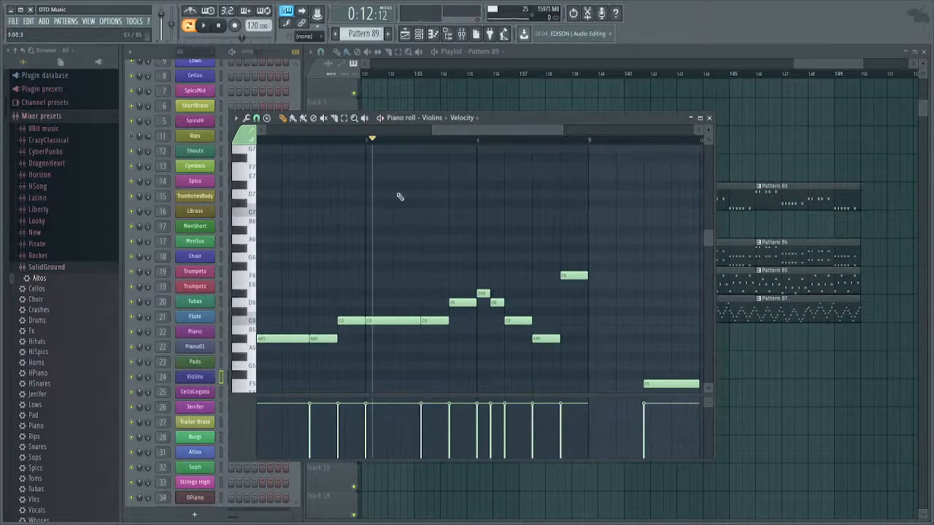
pyautogui.moveTo(389, 261); pyautogui.dragTo(451, 255)
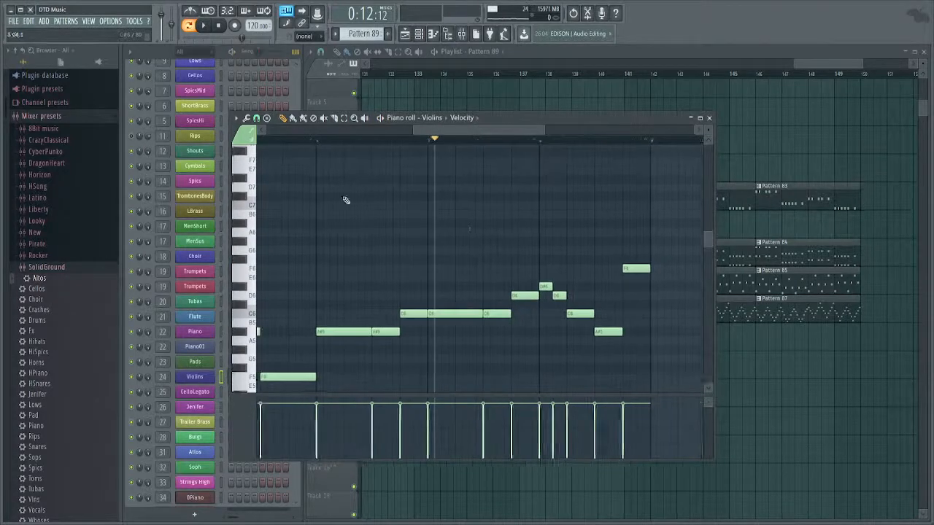
pyautogui.click(321, 142)
pyautogui.press('space')
pyautogui.moveTo(529, 329); pyautogui.dragTo(418, 339)
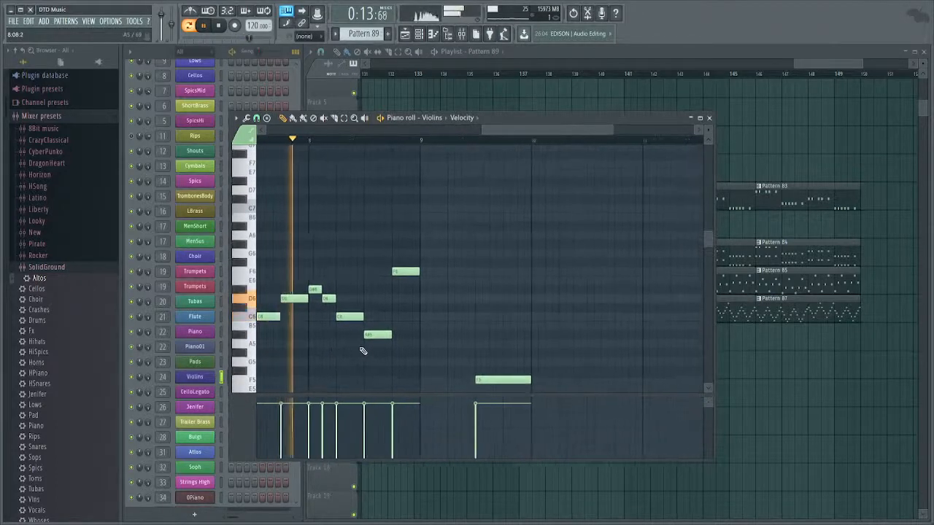
pyautogui.press('space')
# End the repeat with an added A#5 on beat 4 of bar 8 and a full-bar F6 in bar 9, deleting the closing F5.
pyautogui.click(401, 344)
pyautogui.moveTo(388, 343); pyautogui.dragTo(386, 335)
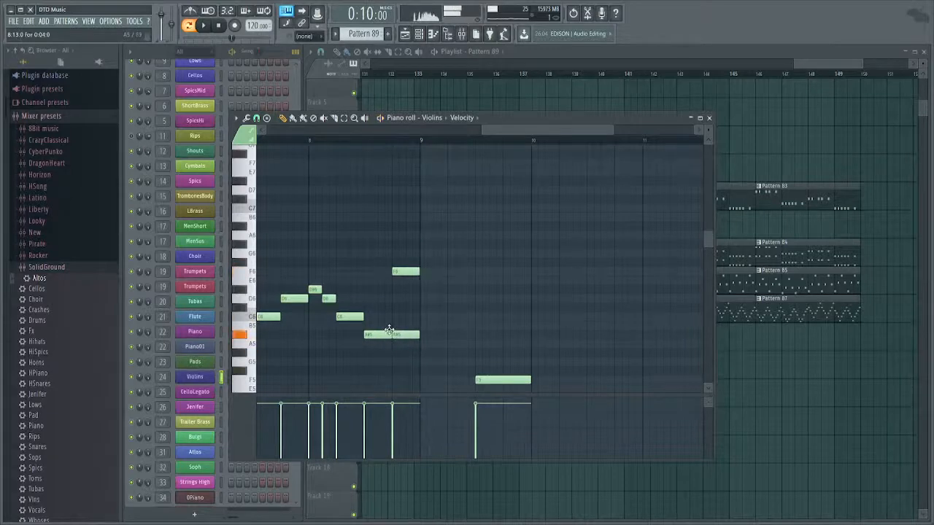
pyautogui.moveTo(414, 273); pyautogui.dragTo(475, 272)
pyautogui.press('space')
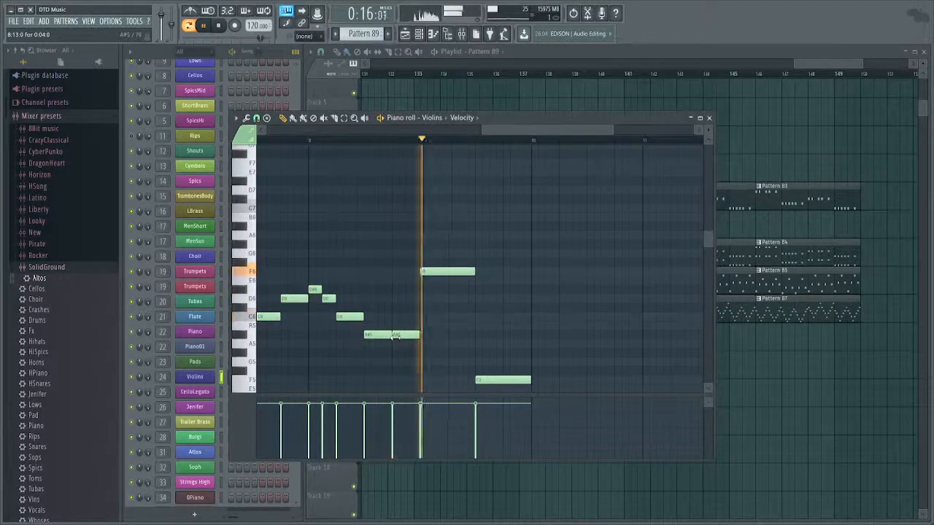
pyautogui.press('space')
pyautogui.rightClick(498, 380)
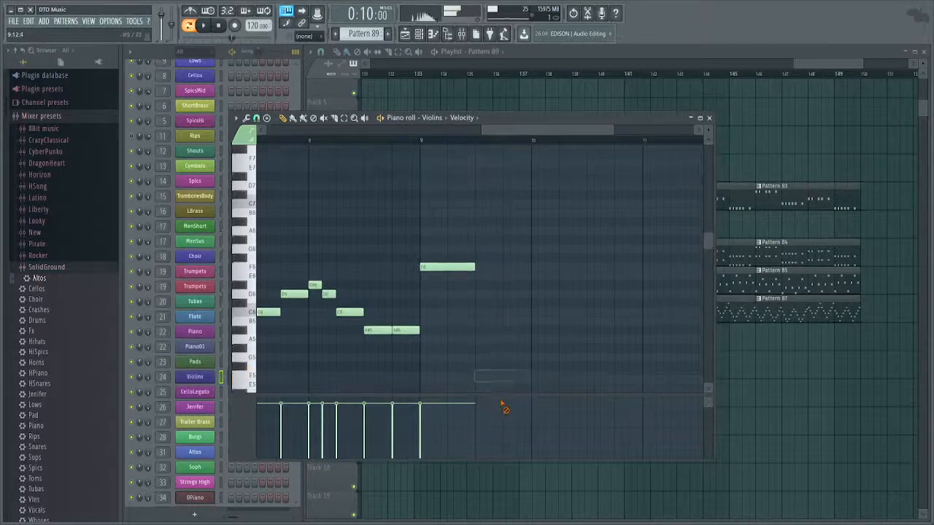
pyautogui.moveTo(475, 264); pyautogui.dragTo(459, 318)
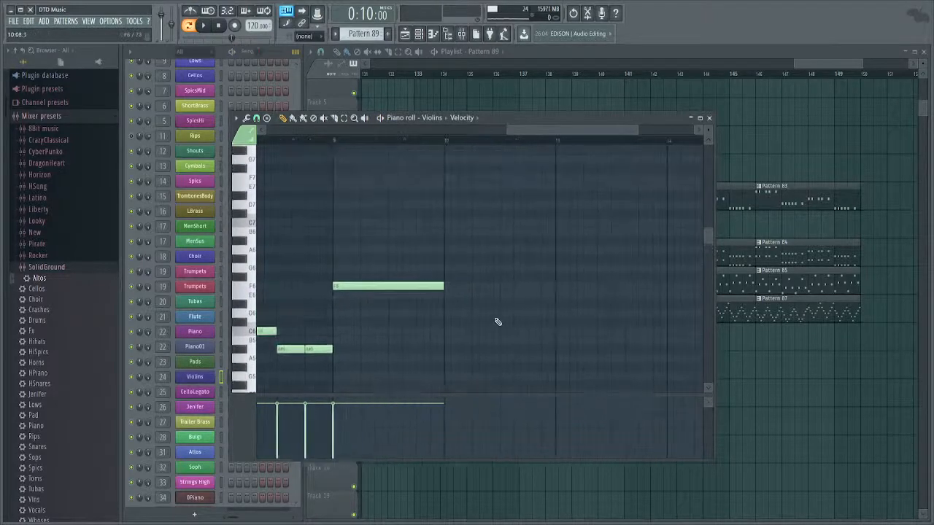
# Append a copy of the whole melody from bar 10 without its pickup F5, raise it one octave, and return to the playlist.
pyautogui.hotkey('ctrl', 'a')
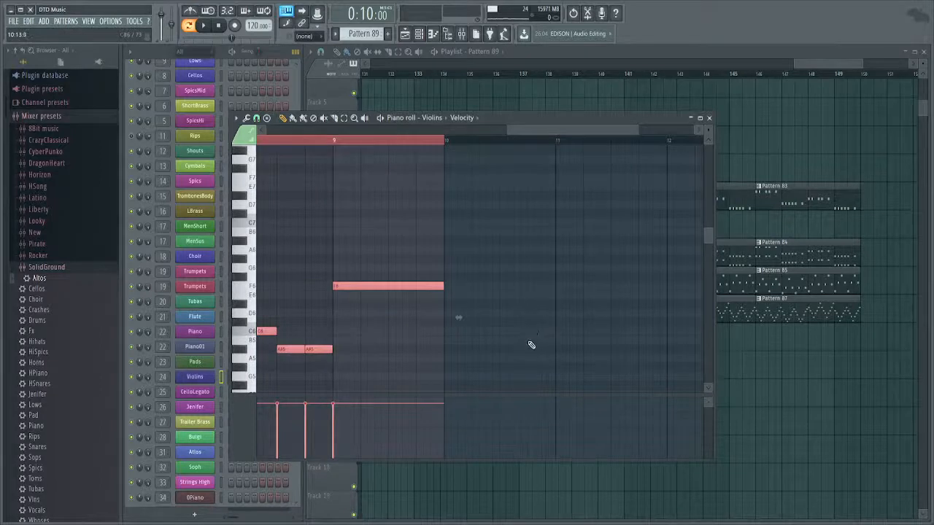
pyautogui.hotkey('ctrl', 'v')
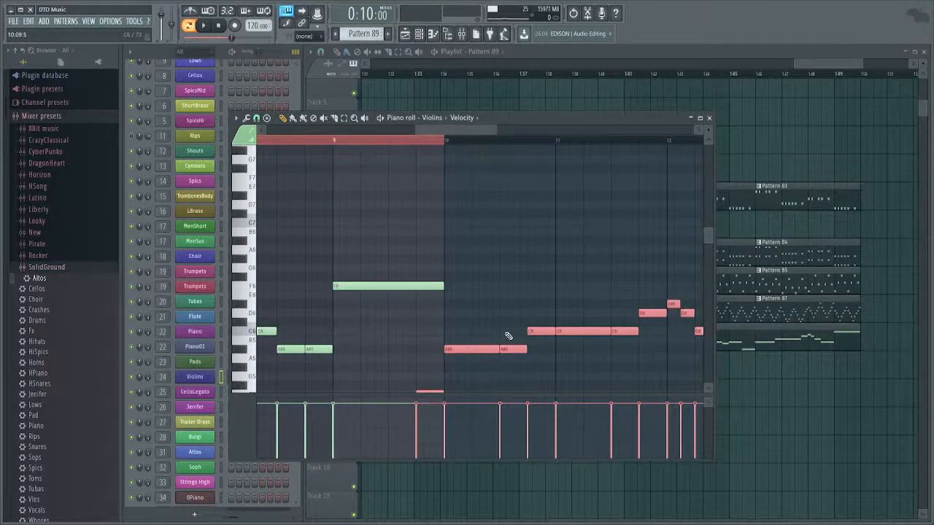
pyautogui.hotkey('ctrl', 'Up')
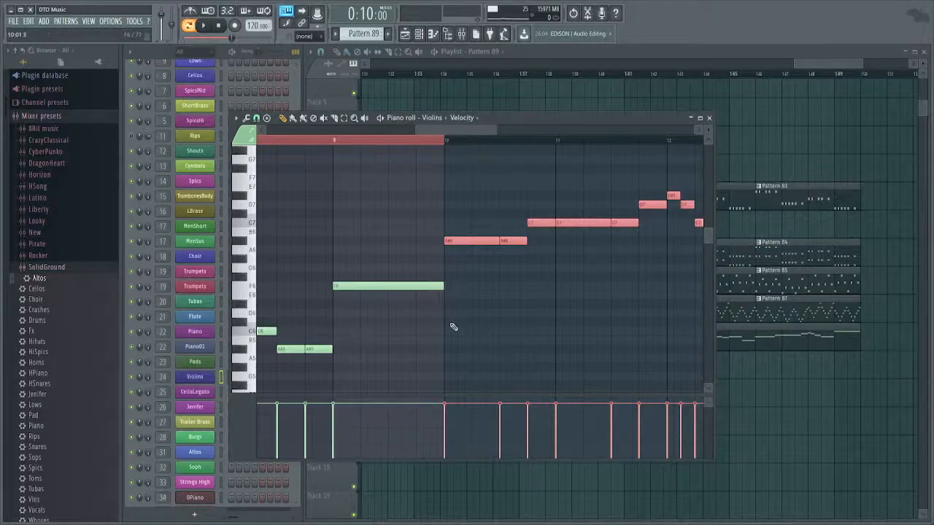
pyautogui.scroll(2, 465, 320)
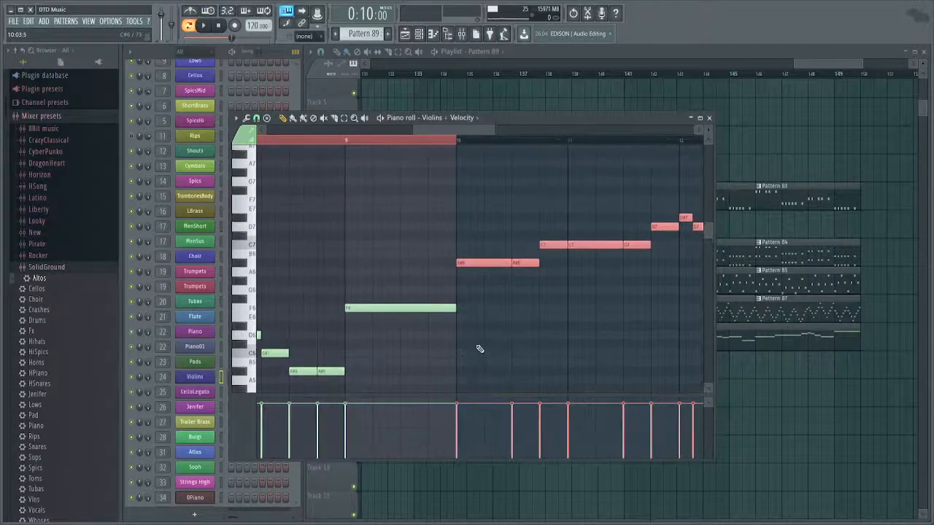
pyautogui.hotkey('ctrl', 'a')
pyautogui.press('F7')
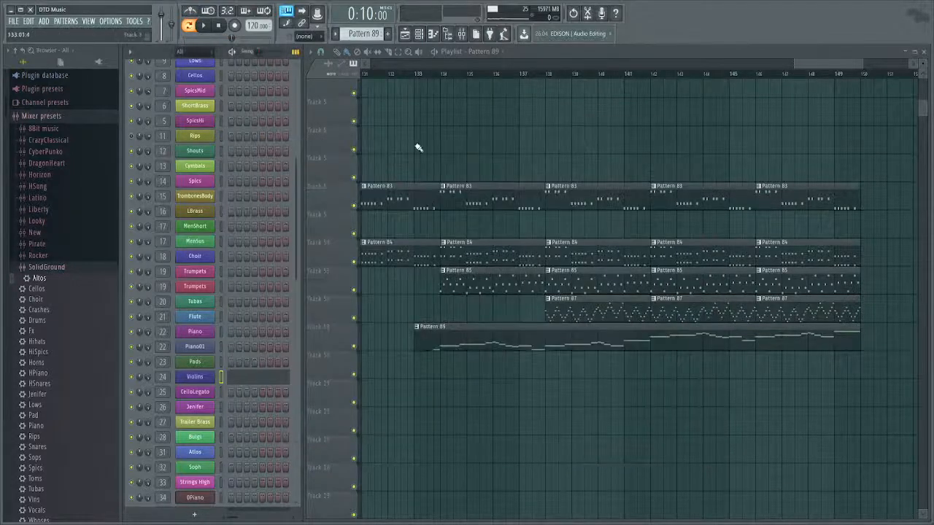
# Play the arrangement from bar 133 with the extended Pattern 89 clip on Track 13.
pyautogui.click(420, 74)
pyautogui.moveTo(538, 294); pyautogui.dragTo(598, 258)
pyautogui.scroll(3, 490, 336)
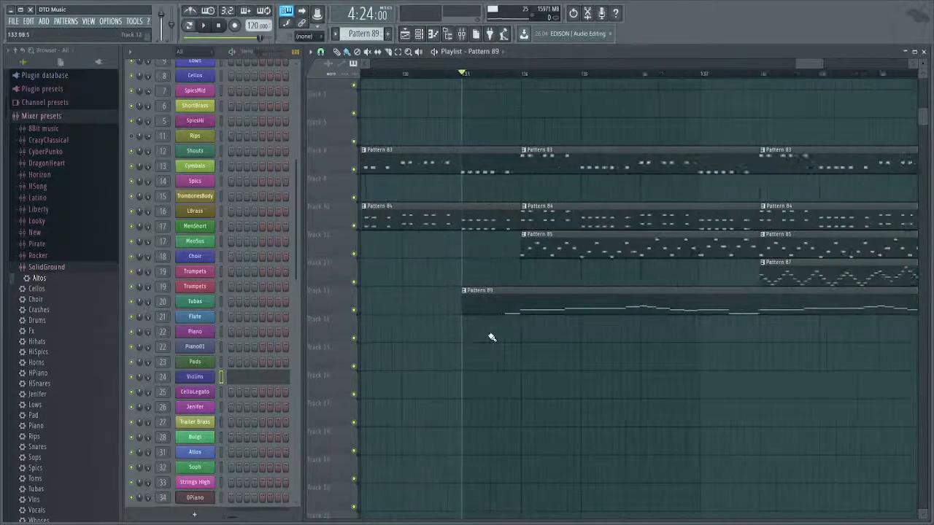
pyautogui.scroll(1, 492, 337)
pyautogui.press('space')
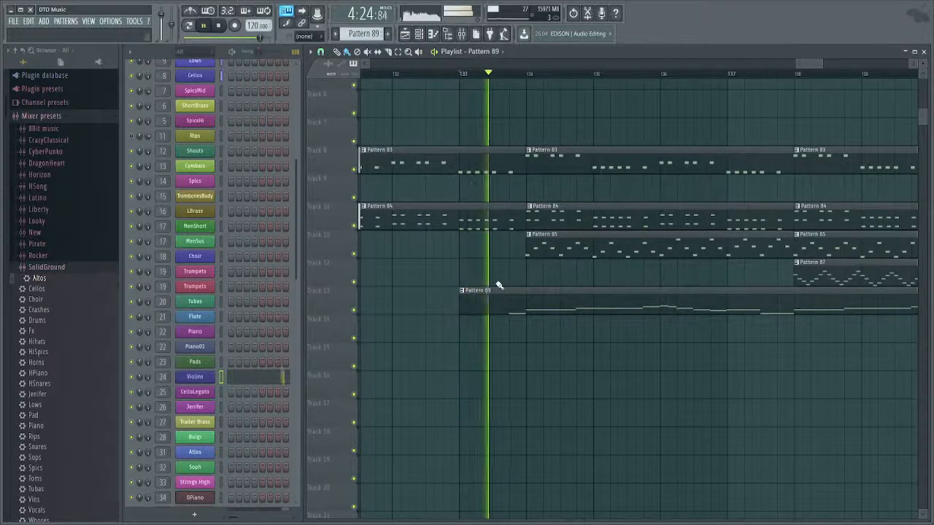
pyautogui.scroll(-2, 480, 310)
pyautogui.moveTo(708, 277); pyautogui.dragTo(677, 282)
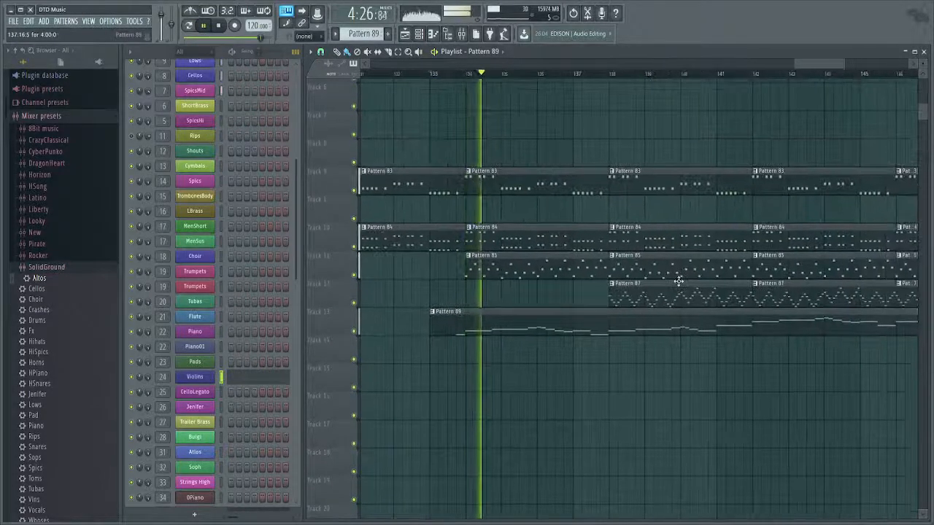
pyautogui.scroll(-3, 678, 291)
pyautogui.moveTo(671, 331); pyautogui.dragTo(528, 356)
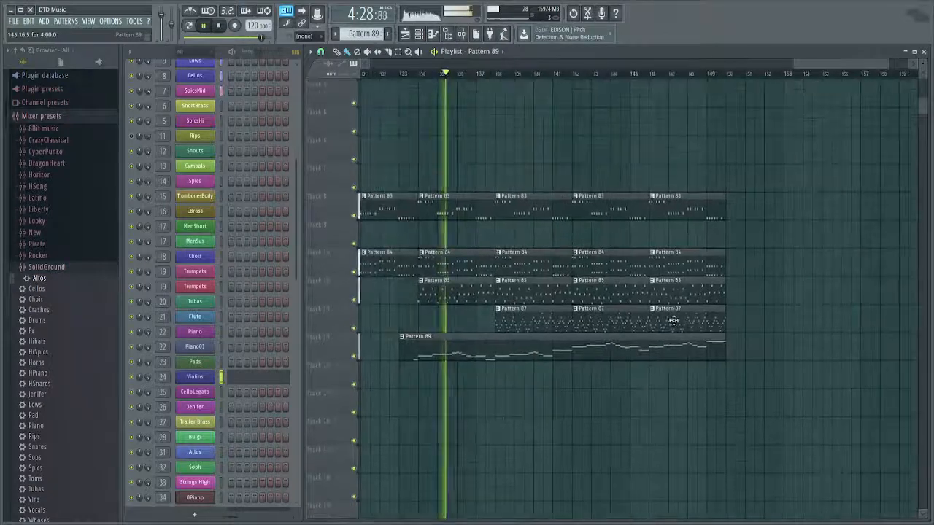
# Duplicate the last Pattern 87 clip to bar 150 on Track 12 and select the last Pattern 85 clip.
pyautogui.keyDown('ctrl'); pyautogui.click(688, 321); pyautogui.keyUp('ctrl')
pyautogui.hotkey('ctrl', 'b')
pyautogui.keyDown('ctrl'); pyautogui.click(691, 290); pyautogui.keyUp('ctrl')
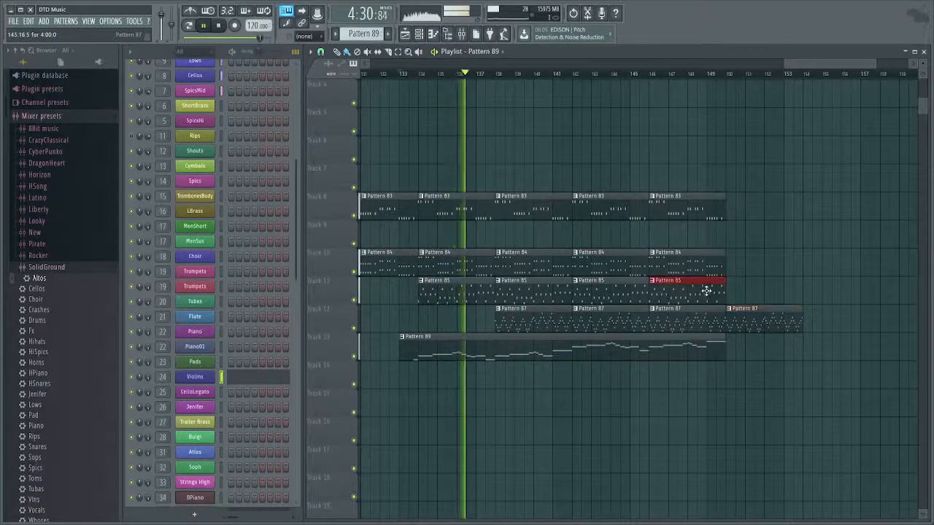
# Duplicate the last Pattern 85, 84 and 83 clips once each so they end level with the last Pattern 87 clip.
pyautogui.hotkey('ctrl', 'b')
pyautogui.keyDown('ctrl'); pyautogui.click(691, 252); pyautogui.keyUp('ctrl')
pyautogui.hotkey('ctrl', 'b')
pyautogui.keyDown('ctrl'); pyautogui.click(684, 207); pyautogui.keyUp('ctrl')
pyautogui.hotkey('ctrl', 'b')
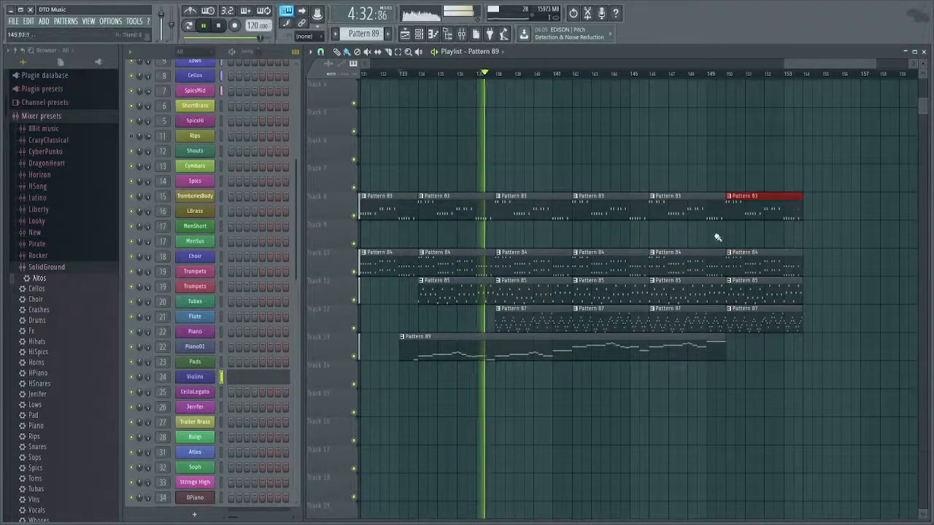
# Open the Violins notes of Pattern 89 and inspect the Violins mixer track during playback.
pyautogui.doubleClick(558, 360)
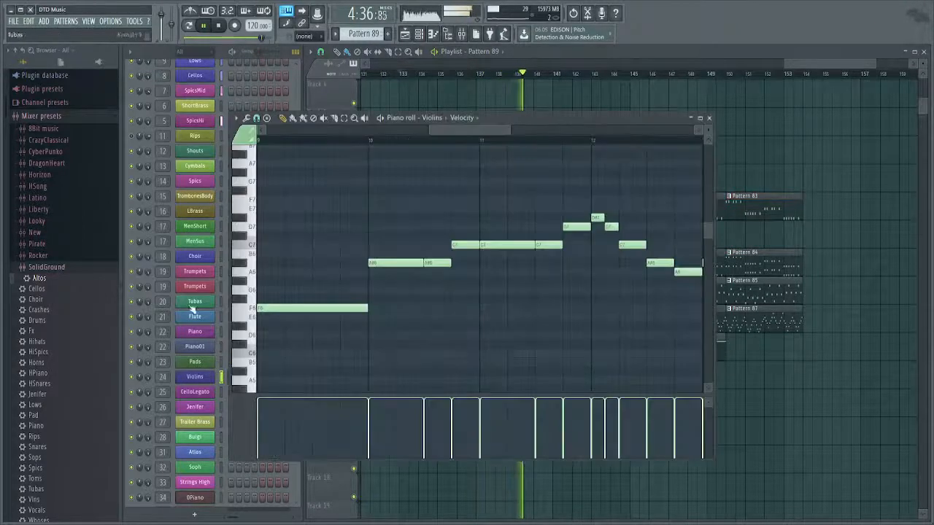
pyautogui.doubleClick(158, 375)
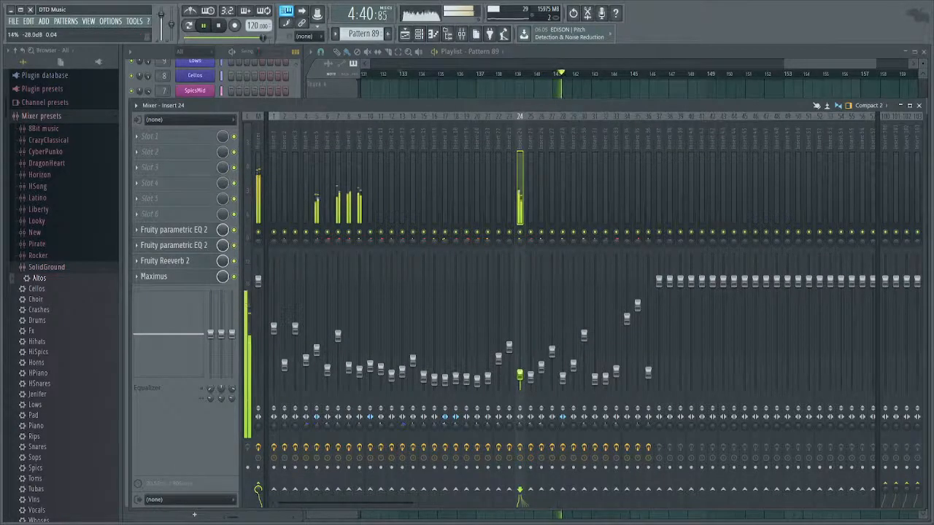
pyautogui.press('F9')
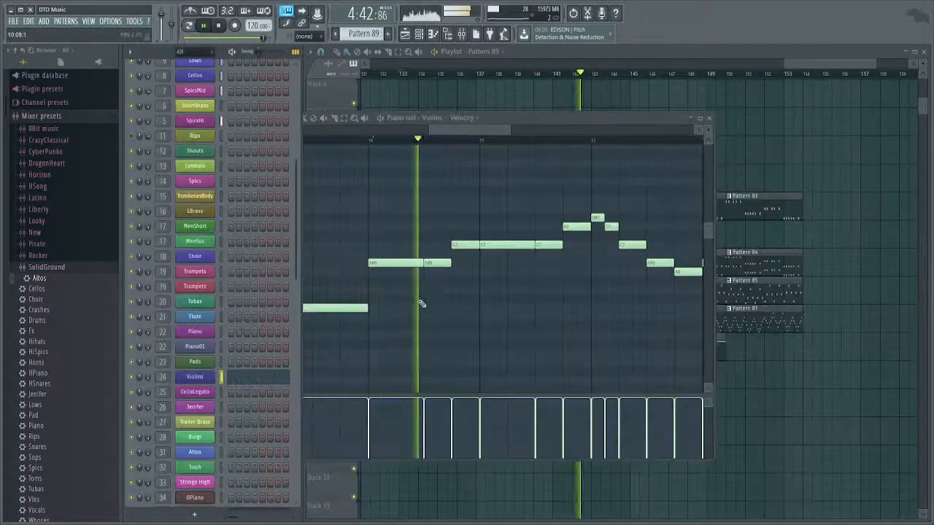
# Examine the whole Violins melody in the piano roll while listening, and close the piano roll.
pyautogui.scroll(-3, 496, 312)
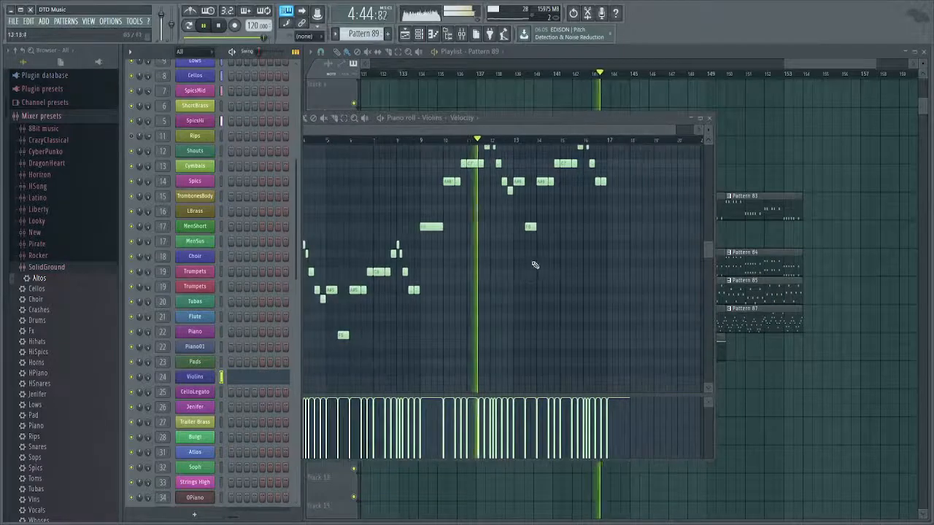
pyautogui.scroll(4, 534, 281)
pyautogui.scroll(4, 600, 285)
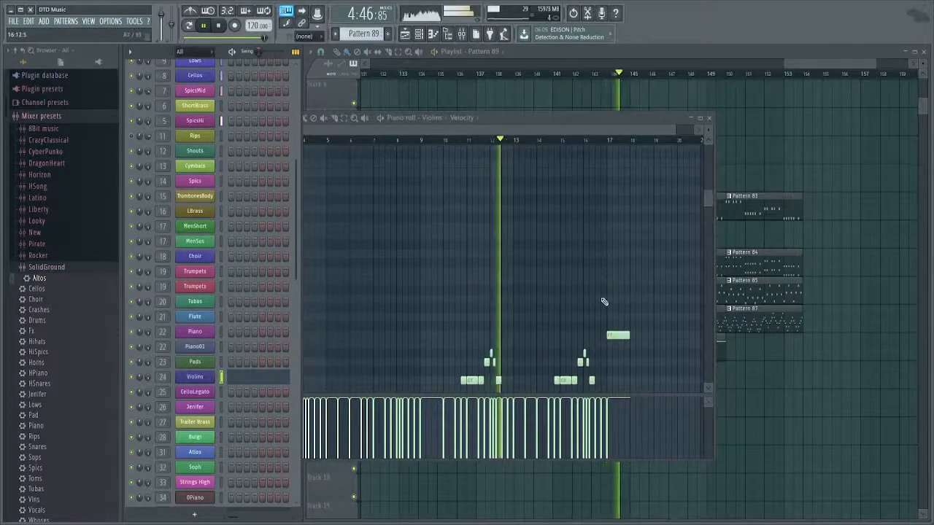
pyautogui.scroll(-4, 606, 318)
pyautogui.moveTo(575, 294); pyautogui.dragTo(544, 285)
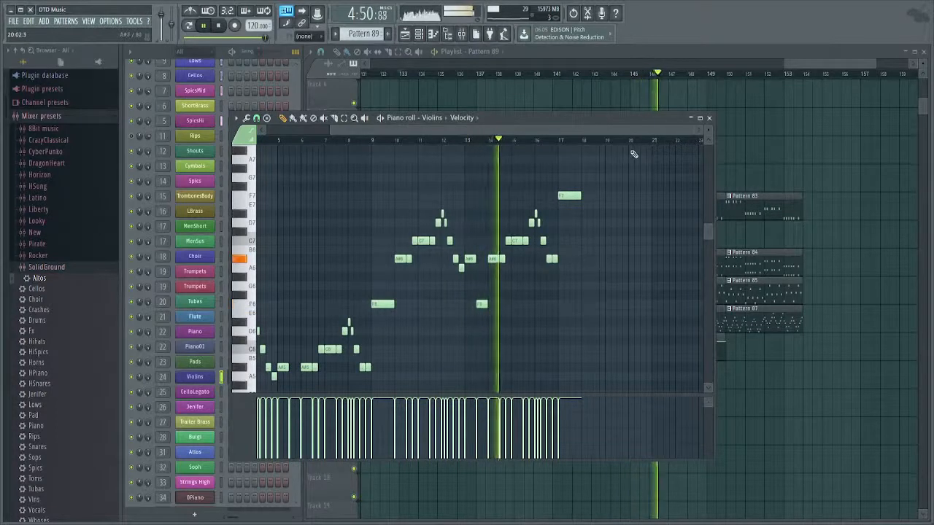
pyautogui.hotkey('ctrl', 'a')
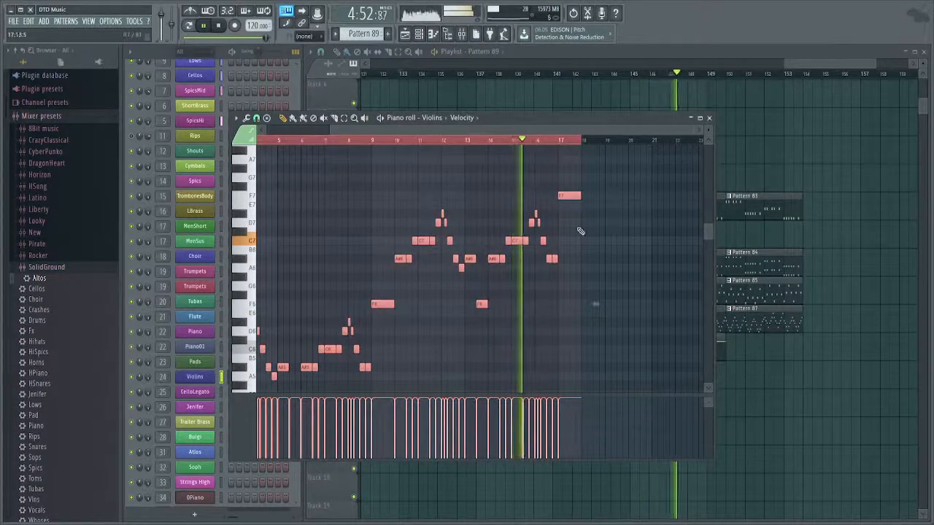
pyautogui.moveTo(582, 287); pyautogui.dragTo(545, 306)
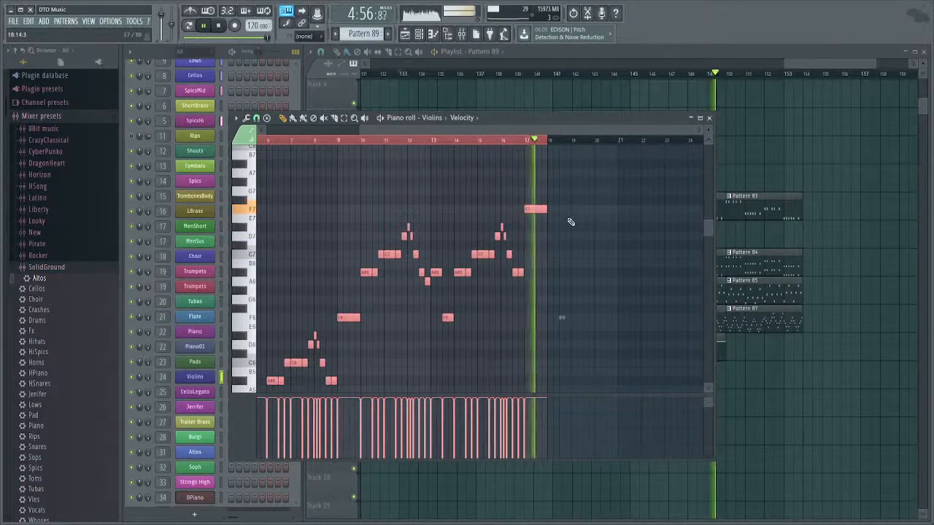
pyautogui.press('space')
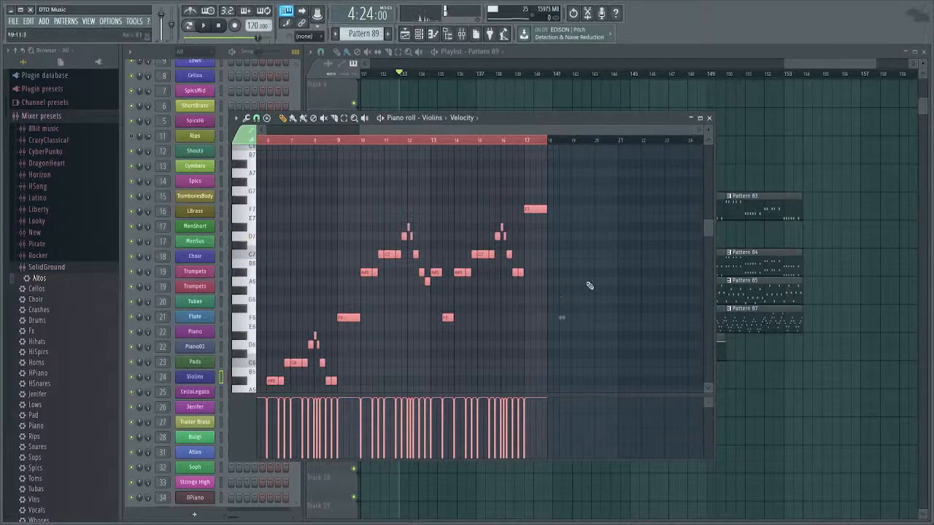
pyautogui.moveTo(553, 276); pyautogui.dragTo(561, 300)
pyautogui.click(743, 346)
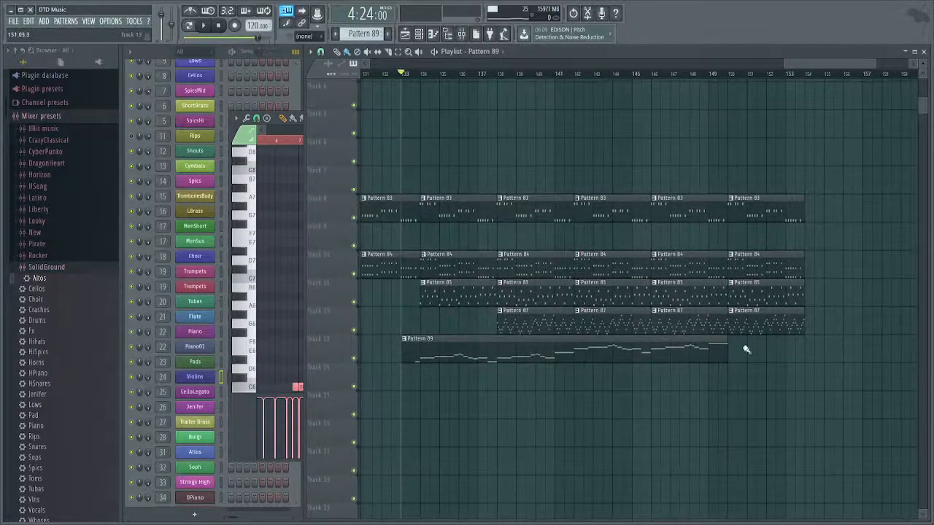
pyautogui.click(265, 321)
pyautogui.press('Escape')
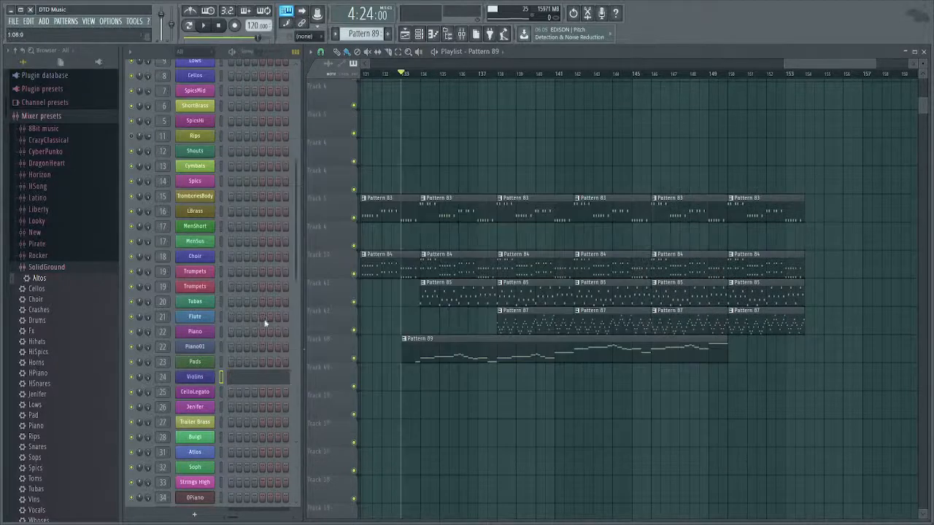
# Create a new empty pattern and open the TrombonesBody channel's piano roll.
pyautogui.moveTo(431, 210); pyautogui.dragTo(565, 252)
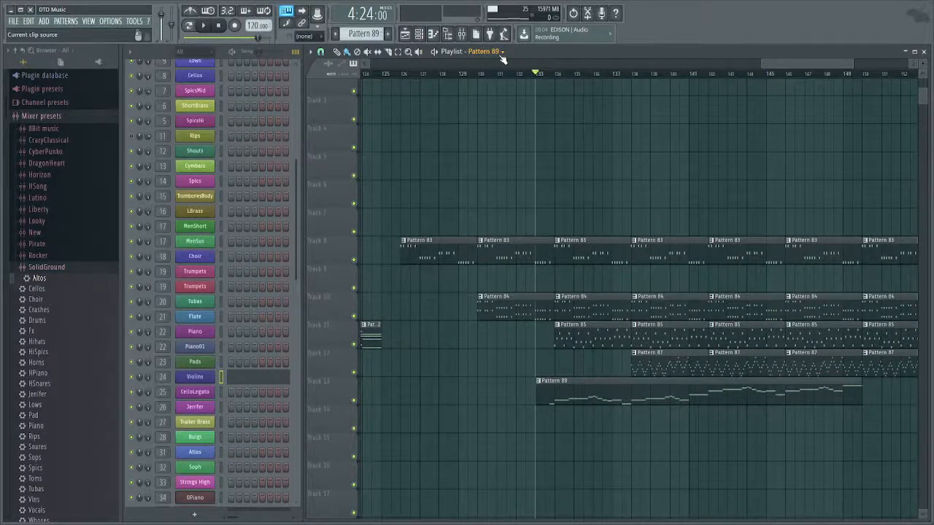
pyautogui.press('F4')
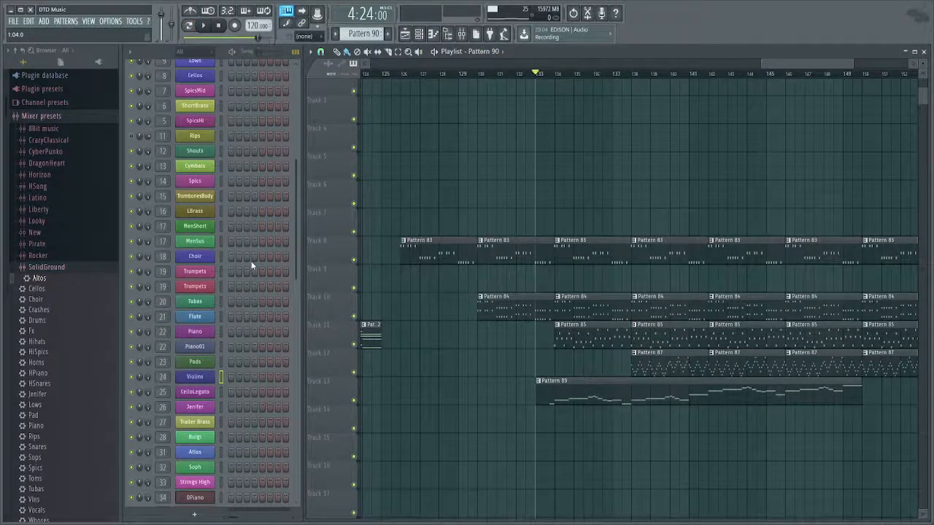
pyautogui.scroll(3, 256, 251)
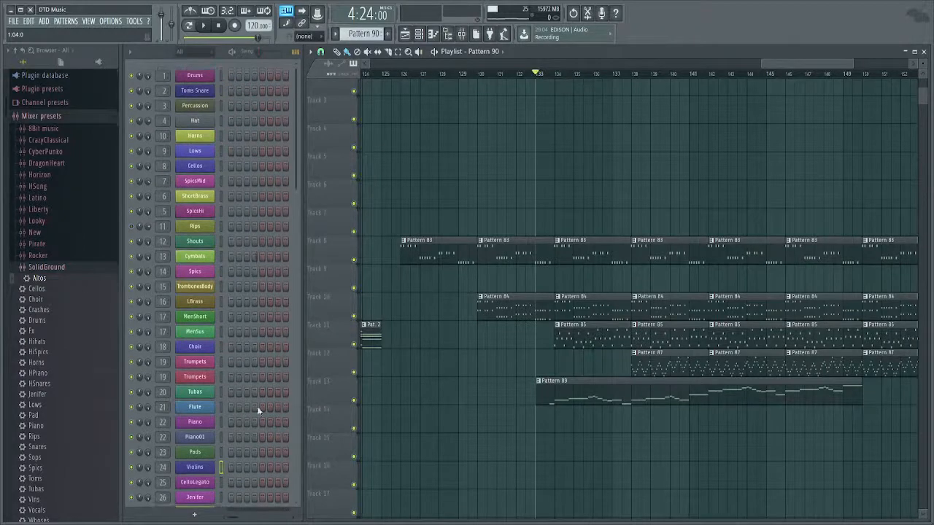
pyautogui.scroll(-2, 262, 425)
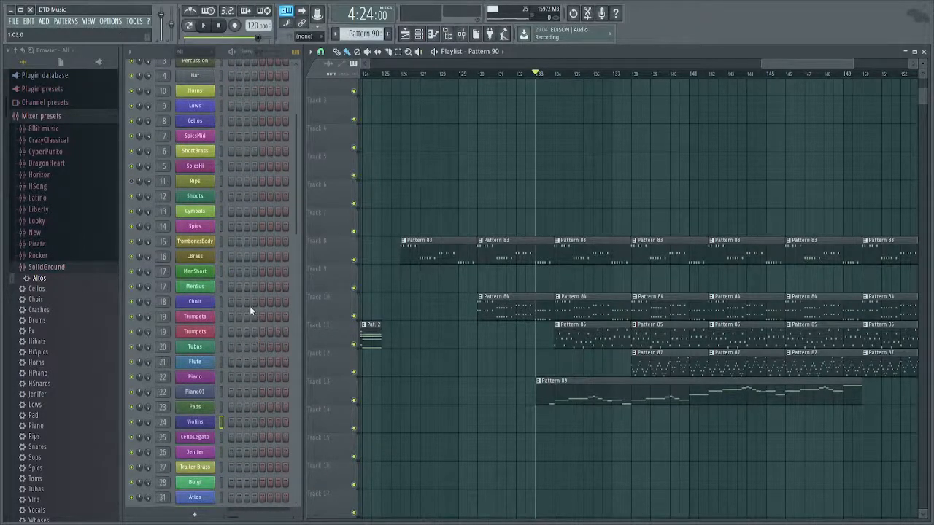
pyautogui.scroll(-4, 249, 305)
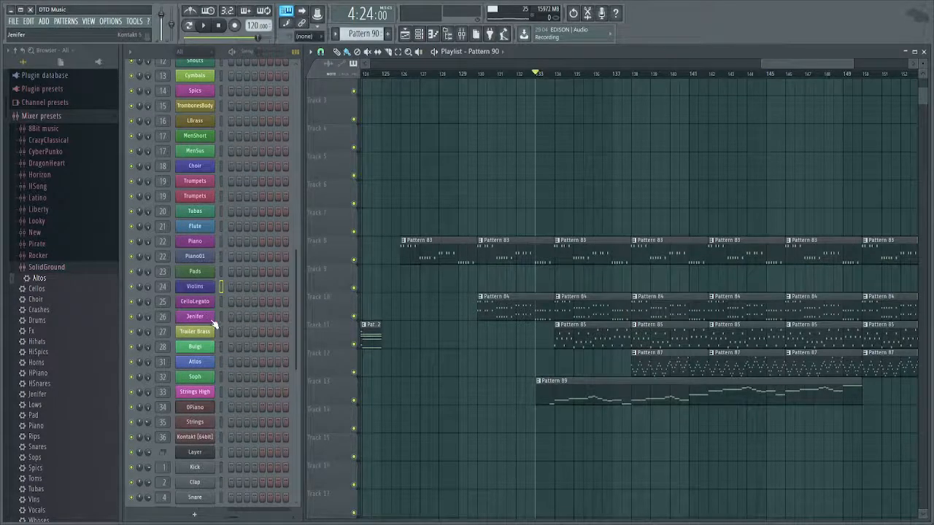
pyautogui.scroll(5, 211, 298)
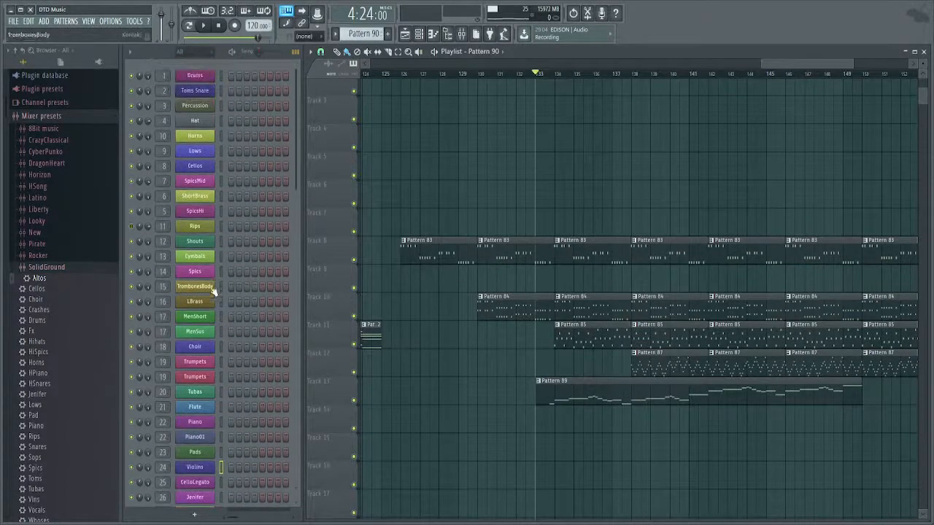
pyautogui.click(220, 287)
pyautogui.press('F7')
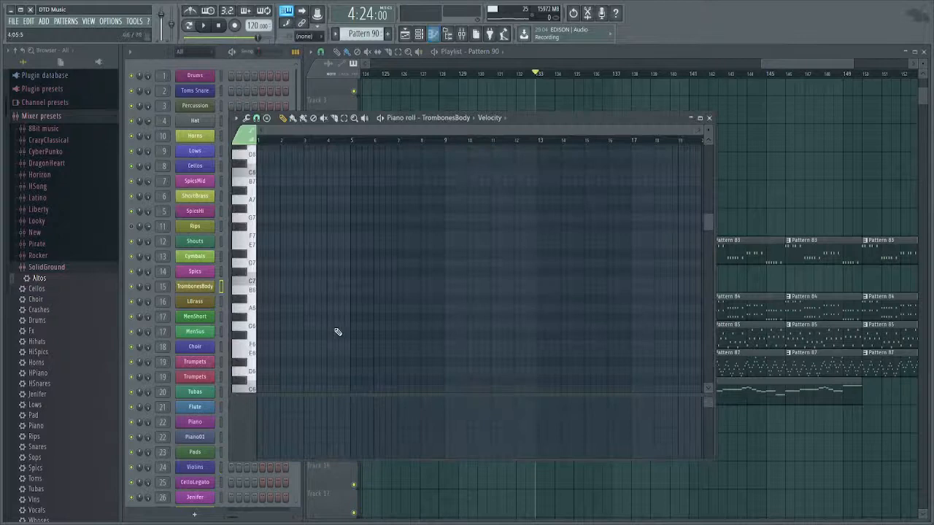
# Place one-bar TrombonesBody notes at A#3 in bar 1 and F3 in bar 2.
pyautogui.click(243, 298)
pyautogui.scroll(-4, 282, 302)
pyautogui.scroll(-5, 277, 305)
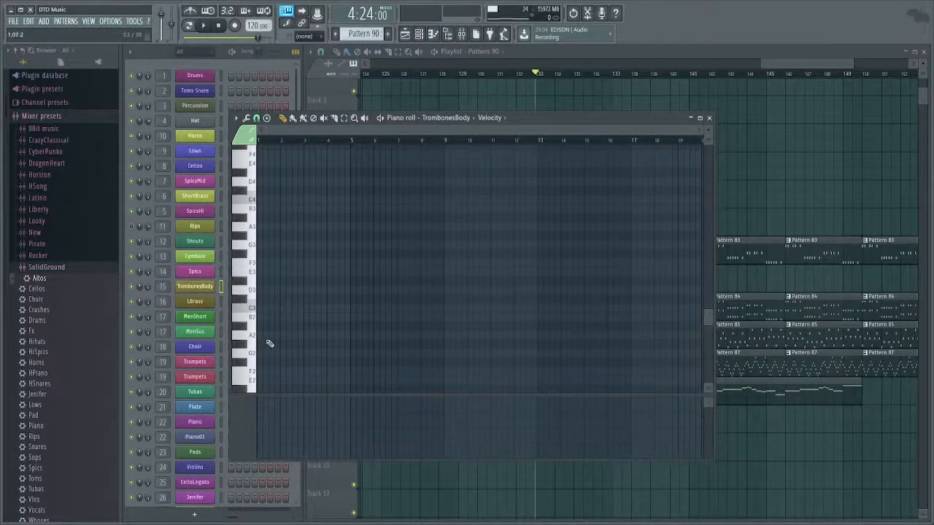
pyautogui.click(271, 218)
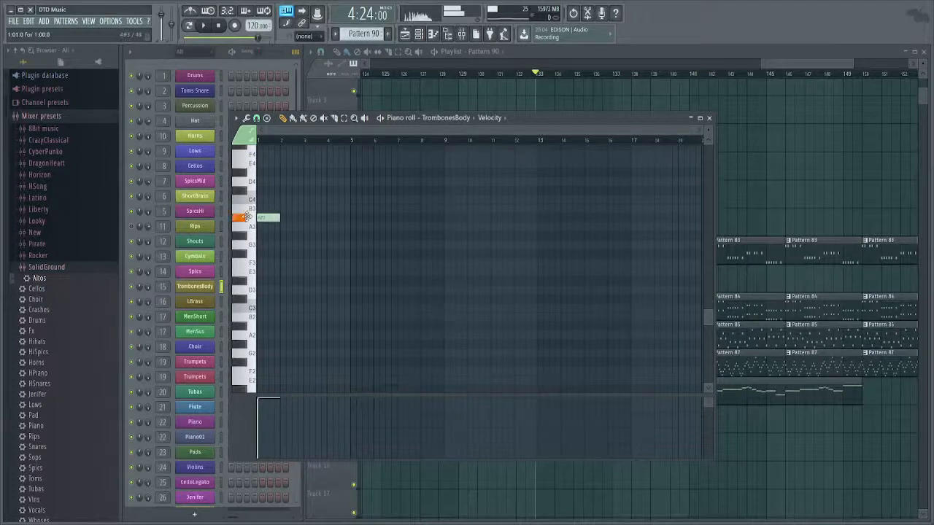
pyautogui.scroll(4, 270, 244)
pyautogui.click(410, 254)
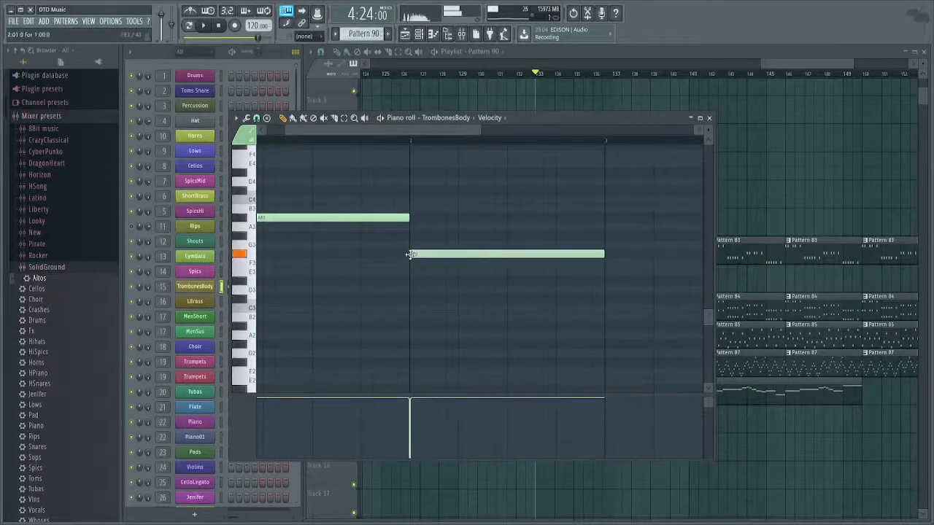
pyautogui.moveTo(411, 261); pyautogui.dragTo(409, 265)
pyautogui.scroll(-2, 510, 257)
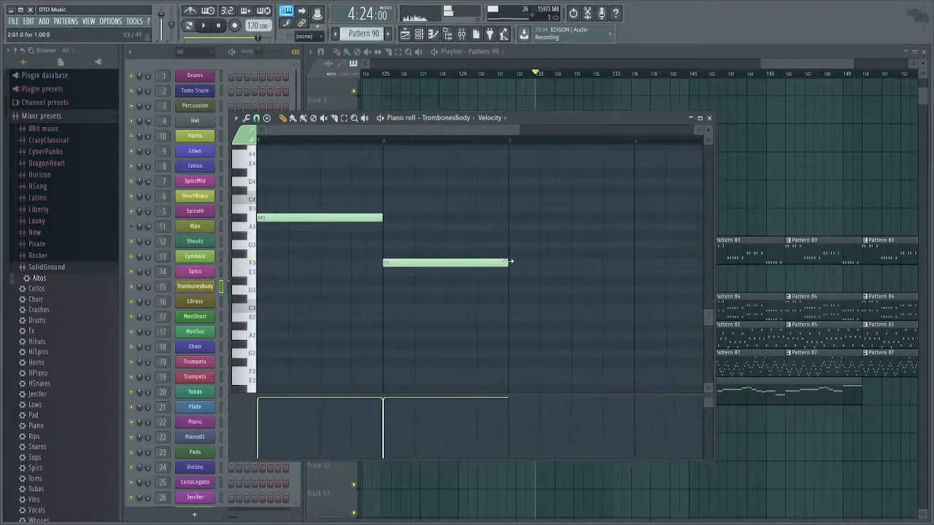
# Add one-bar TrombonesBody notes at G3 in bar 3 and D#3 in bar 4.
pyautogui.moveTo(513, 245)
pyautogui.mouseDown()
pyautogui.moveTo(511, 253)
pyautogui.moveTo(509, 241)
pyautogui.mouseUp()
pyautogui.click(632, 291)
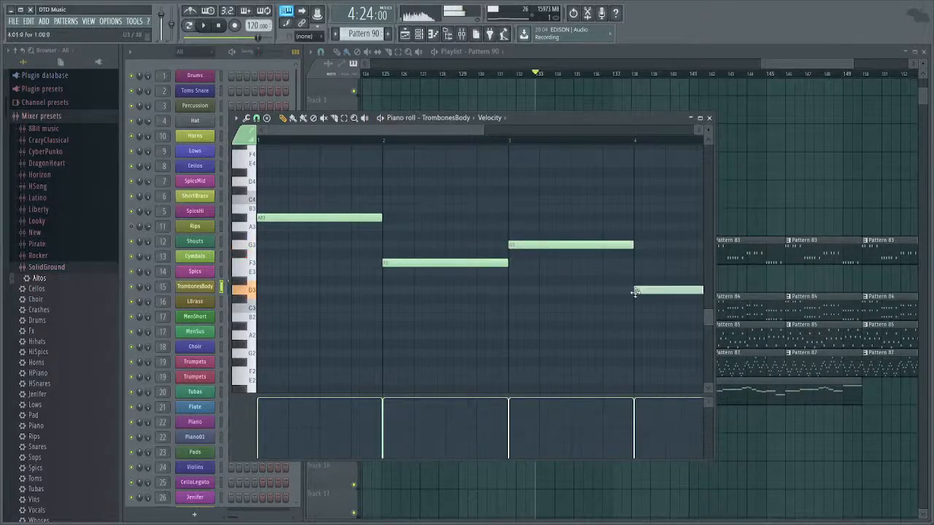
pyautogui.moveTo(636, 289); pyautogui.dragTo(635, 281)
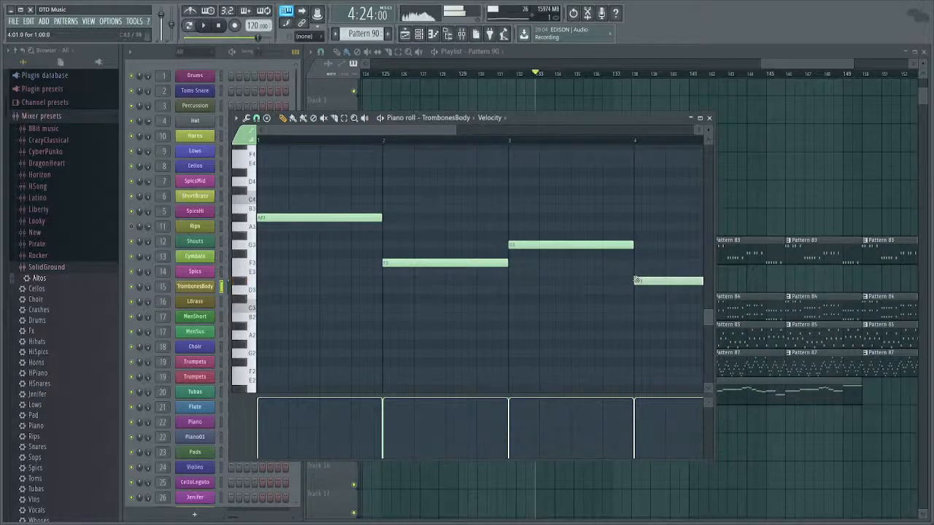
pyautogui.scroll(-2, 544, 324)
pyautogui.scroll(-1, 543, 324)
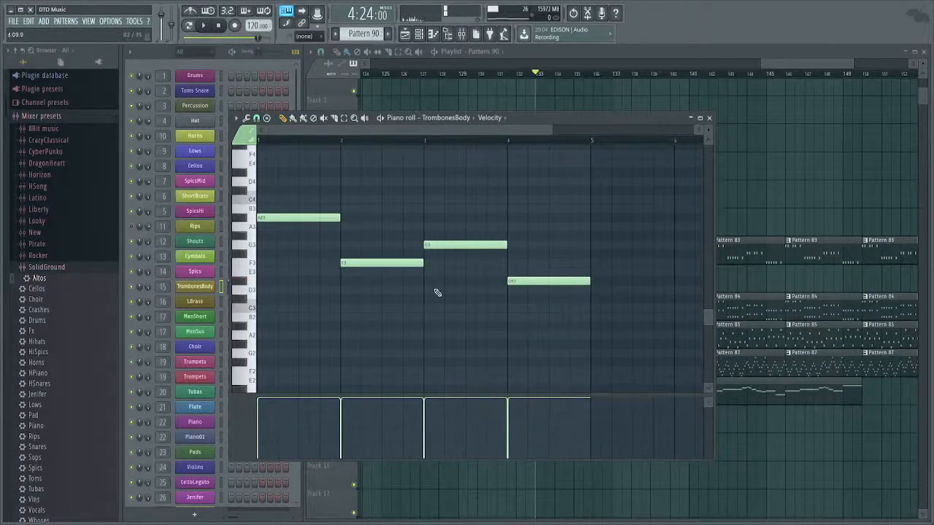
# Play the trombone pattern and shorten all four notes to 12 steps each.
pyautogui.click(234, 55)
pyautogui.scroll(3, 458, 270)
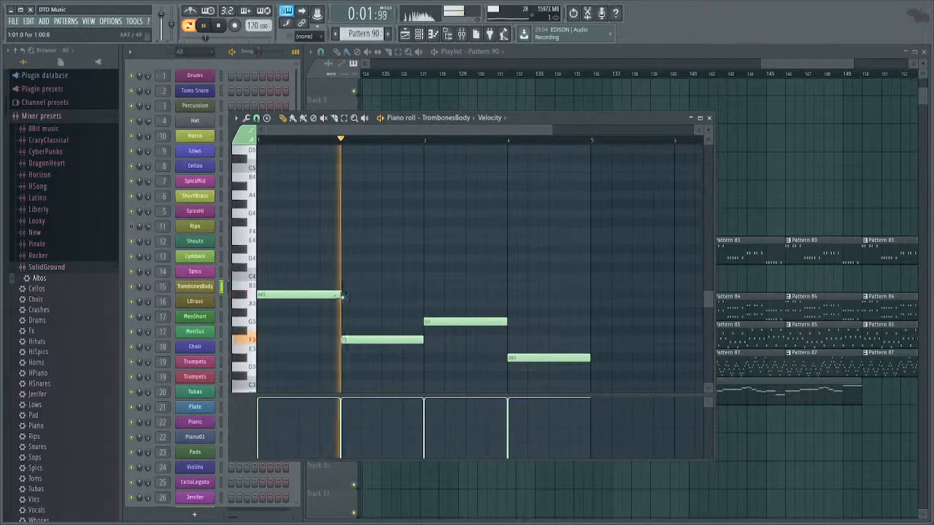
pyautogui.hotkey('ctrl', 'a')
pyautogui.moveTo(342, 296); pyautogui.dragTo(318, 299)
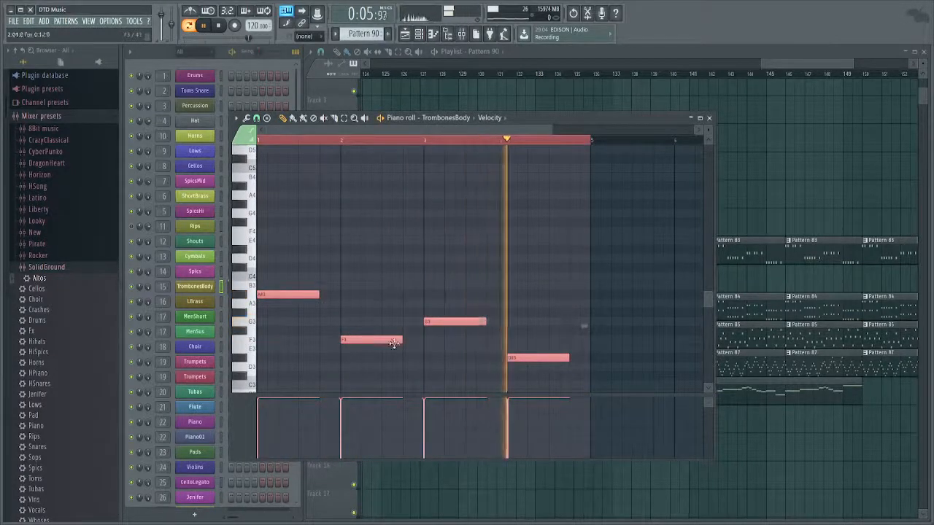
pyautogui.press('space')
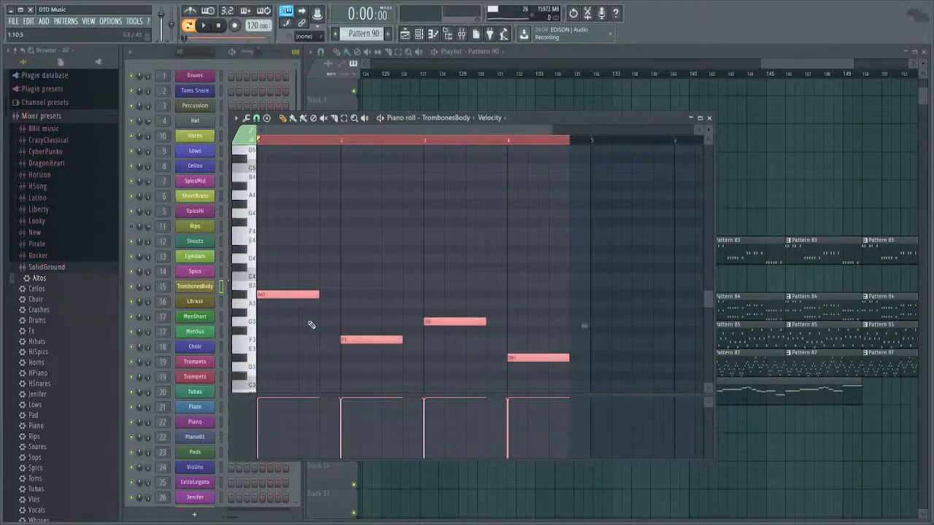
# Copy the four trombone notes one octave lower and play the doubled line.
pyautogui.hotkey('ctrl', 'd')
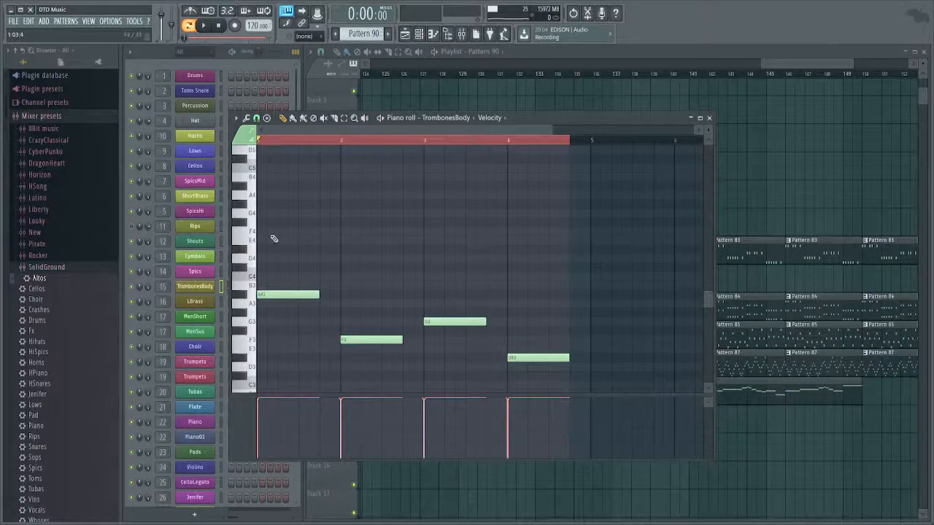
pyautogui.hotkey('ctrl', 'v')
pyautogui.hotkey('ctrl', 'Down')
pyautogui.scroll(-3, 358, 256)
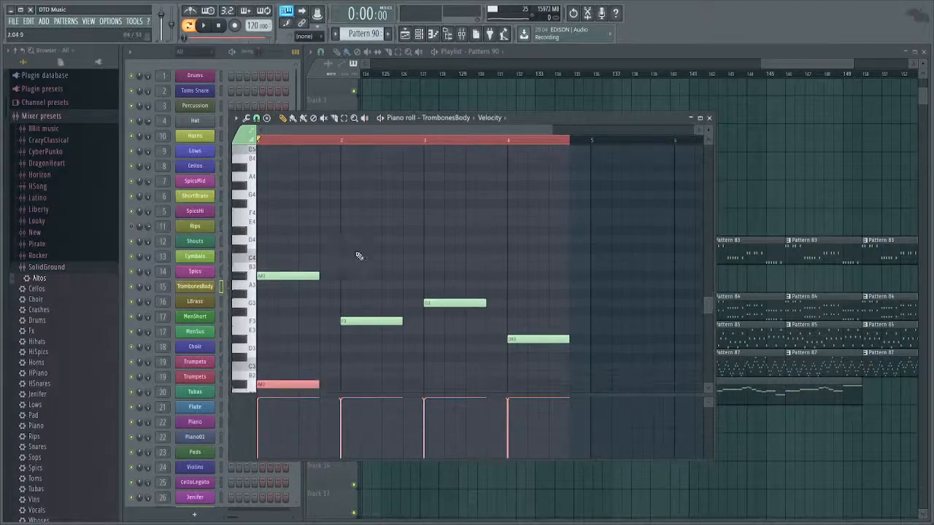
pyautogui.press('space')
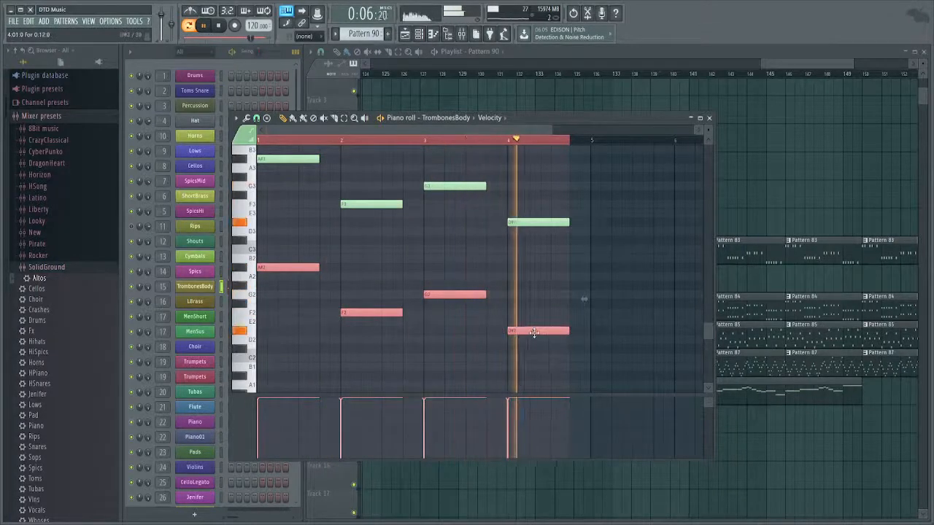
pyautogui.press('space')
# Close the piano roll and place Pattern 90 in the playlist on the track below the Pattern 89 clip.
pyautogui.press('Escape')
pyautogui.scroll(-2, 485, 387)
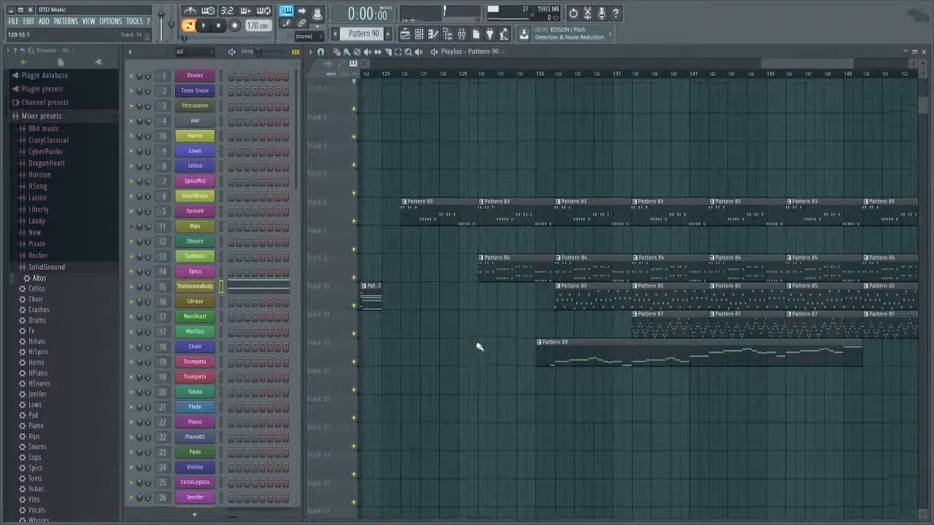
pyautogui.click(561, 377)
# Copy the four upper-octave TrombonesBody notes in Pattern 90 and close the piano roll.
pyautogui.doubleClick(560, 376)
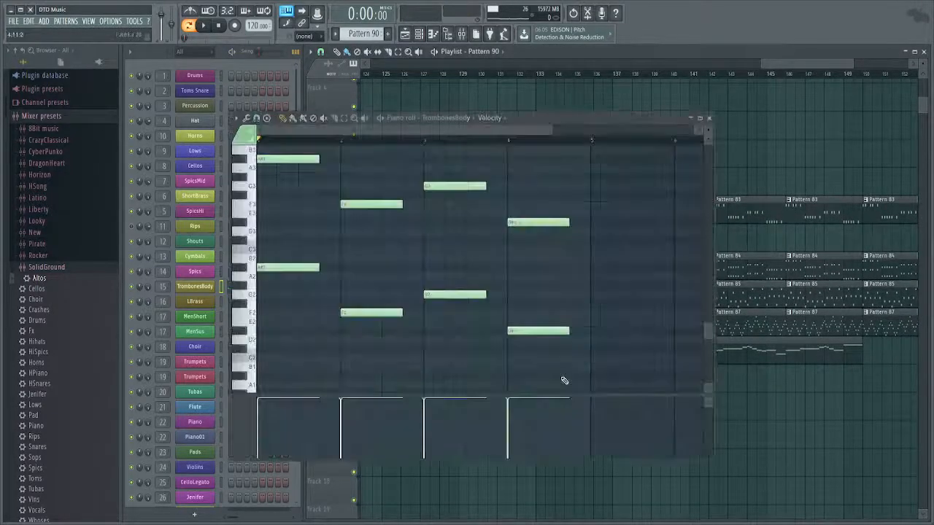
pyautogui.moveTo(621, 243); pyautogui.dragTo(255, 146)
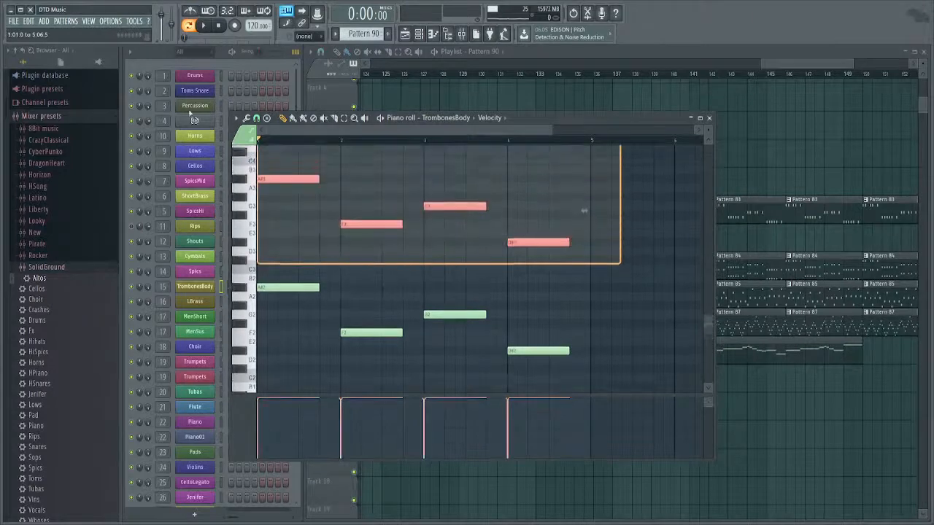
pyautogui.press('Escape')
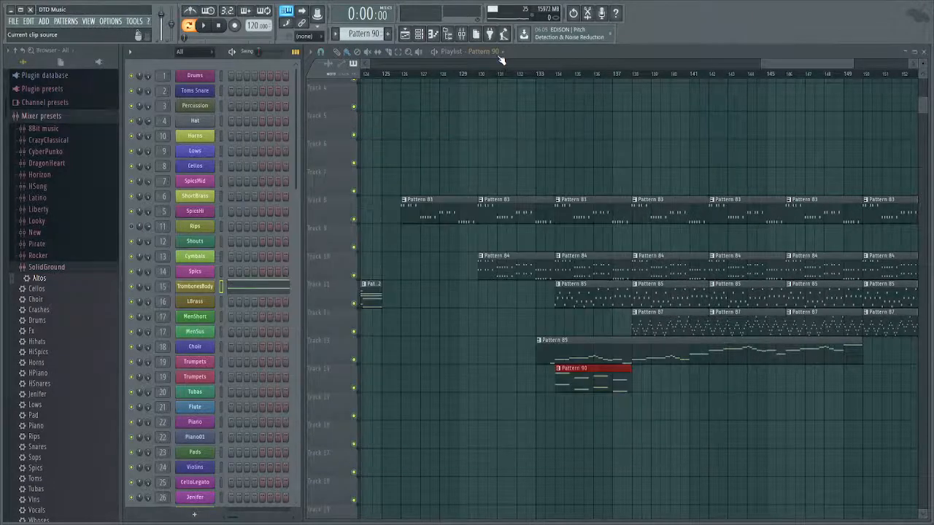
# Paste the four copied notes into the TrombonesBody channel of Pattern 91 and place that pattern beneath the Pattern 90 clip at bar 134.
pyautogui.press('space')
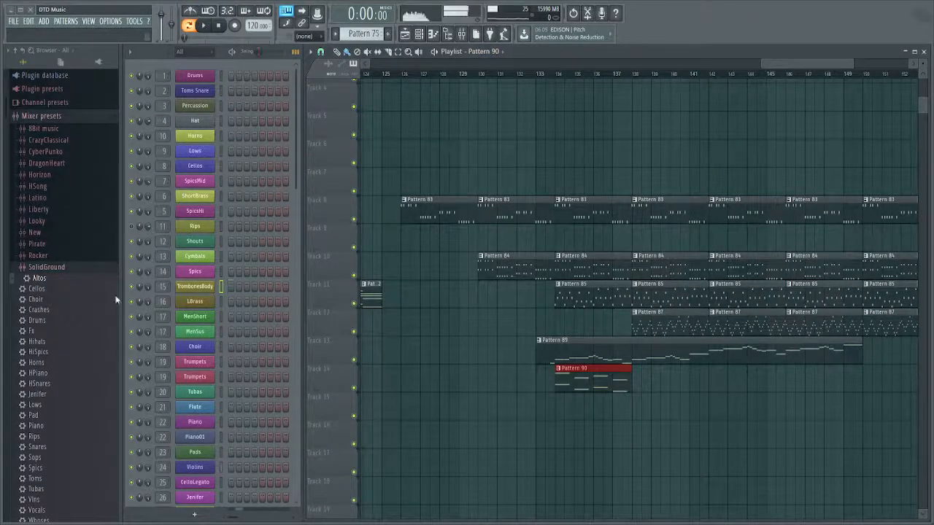
pyautogui.press('space')
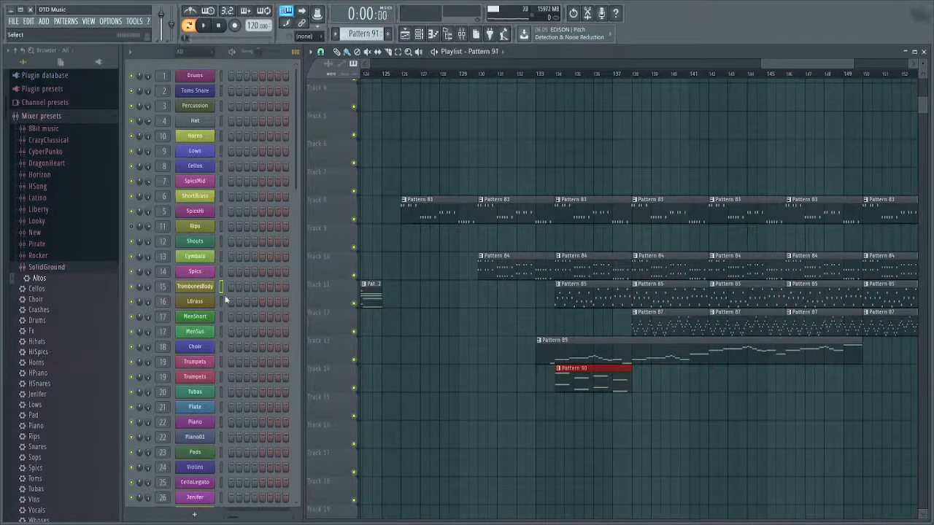
pyautogui.click(233, 284)
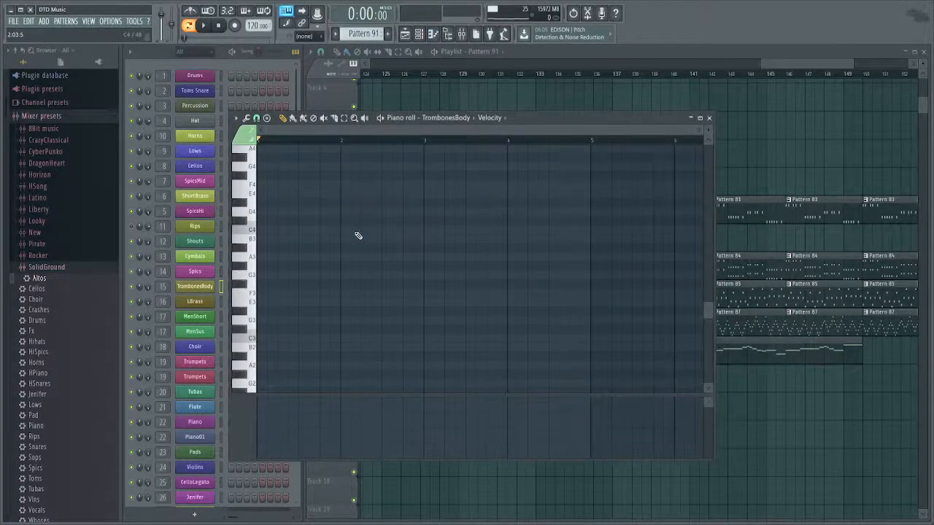
pyautogui.hotkey('ctrl', 'v')
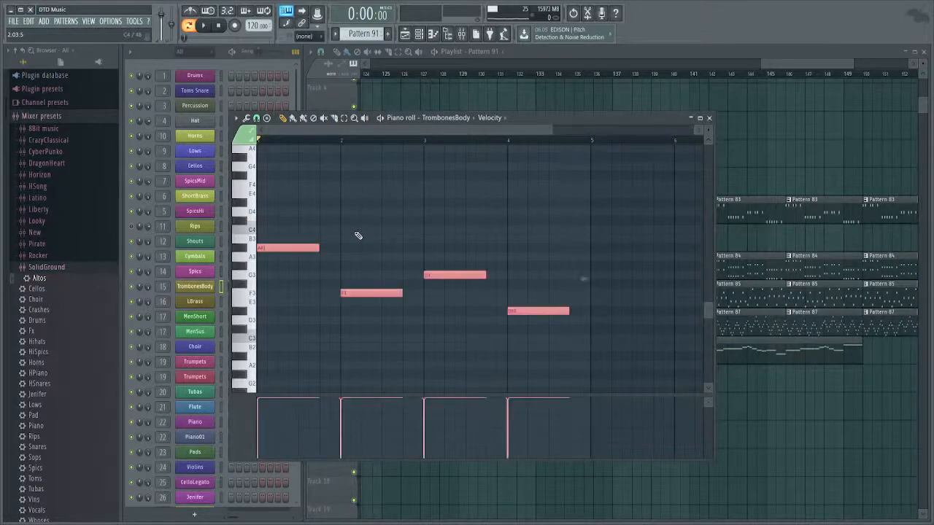
pyautogui.press('Escape')
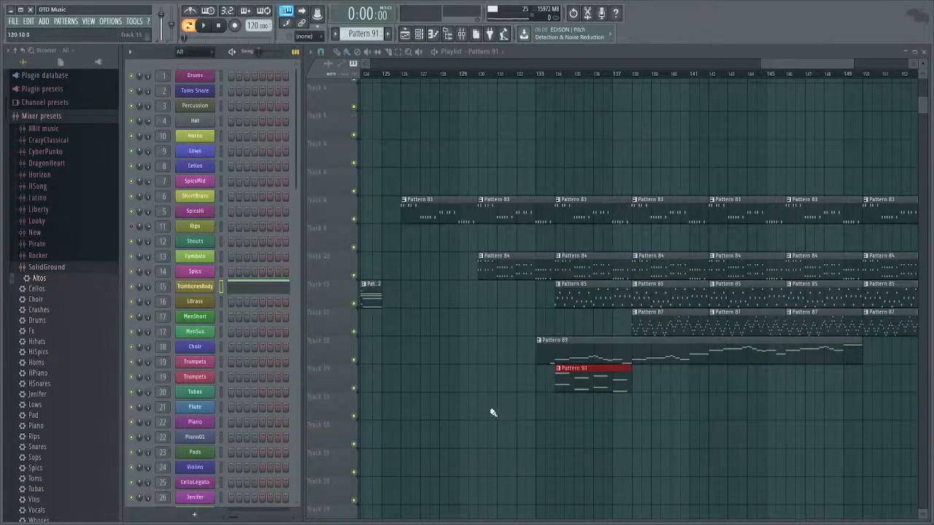
pyautogui.click(558, 405)
pyautogui.hscroll(3, 621, 423)
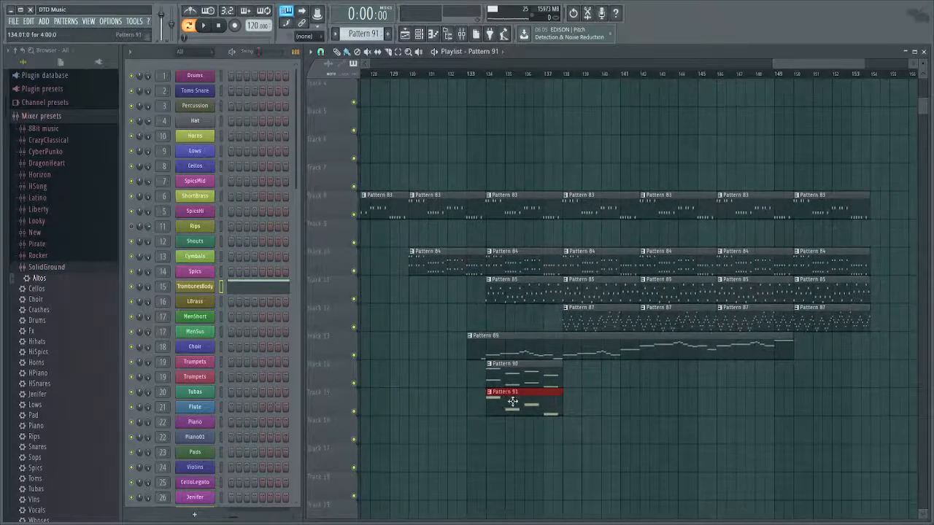
# Move the Pattern 91 clip aside to bar 153 and play the arrangement from bar 133 without it.
pyautogui.moveTo(507, 392); pyautogui.dragTo(830, 405)
pyautogui.hscroll(-3, 384, 138)
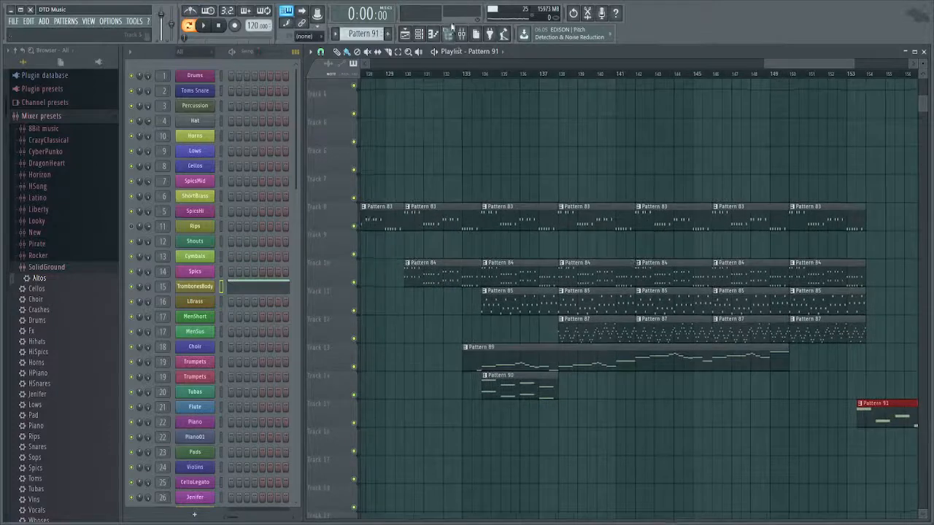
pyautogui.click(464, 73)
pyautogui.press('space')
pyautogui.scroll(-1, 615, 410)
pyautogui.scroll(-3, 615, 410)
pyautogui.scroll(3, 547, 349)
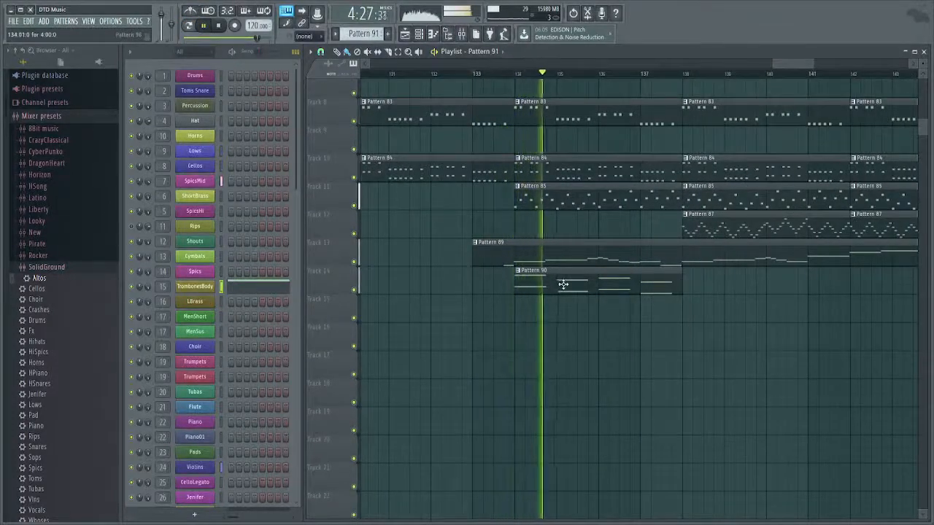
pyautogui.scroll(-3, 563, 287)
pyautogui.moveTo(574, 337); pyautogui.dragTo(536, 376)
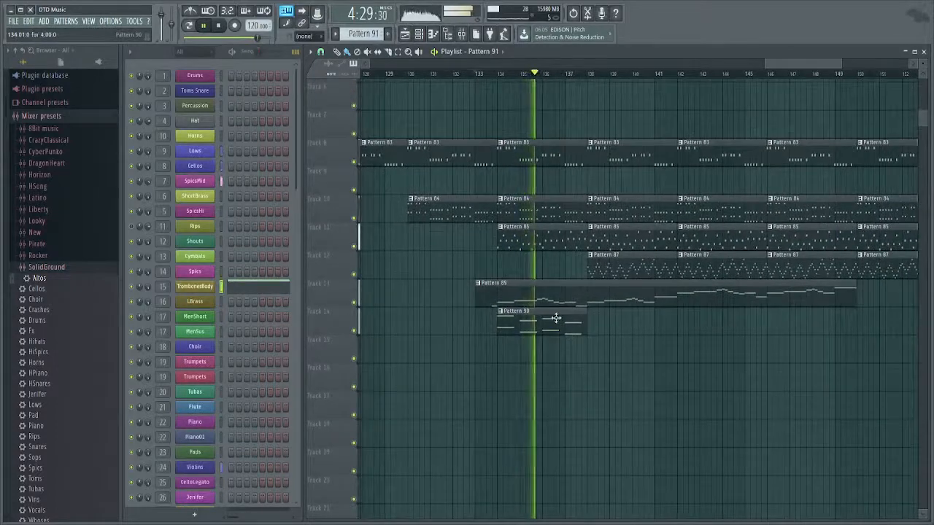
pyautogui.scroll(-3, 532, 343)
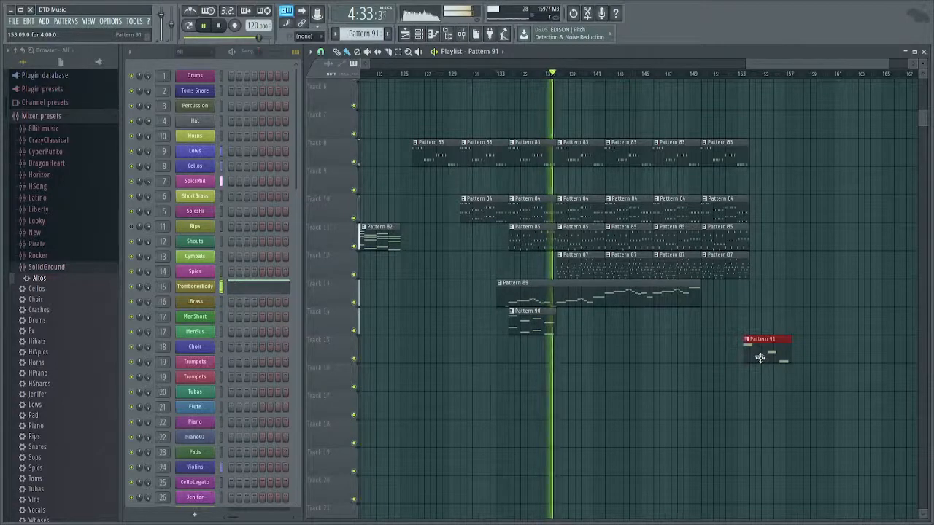
pyautogui.press('space')
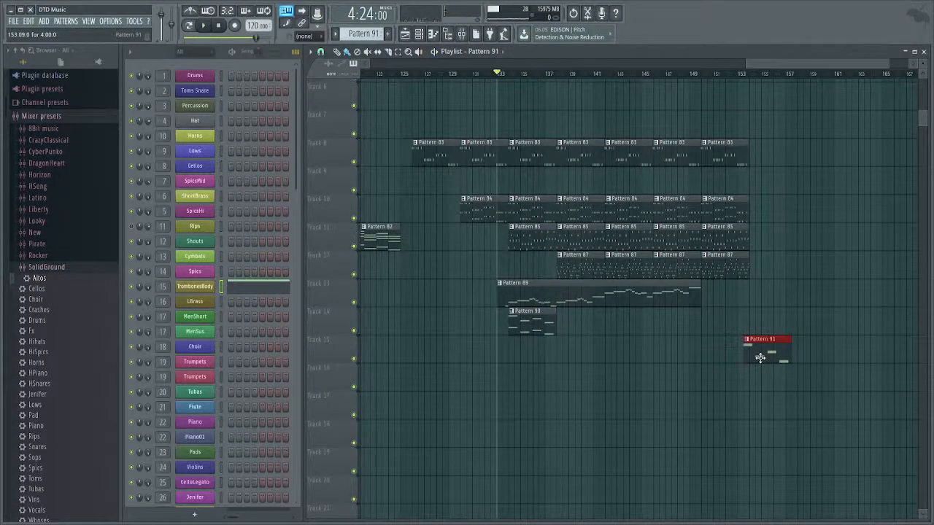
# Move the Pattern 91 clip back beneath Pattern 90 at bar 134 and play the pattern on its own.
pyautogui.moveTo(760, 358); pyautogui.dragTo(525, 361)
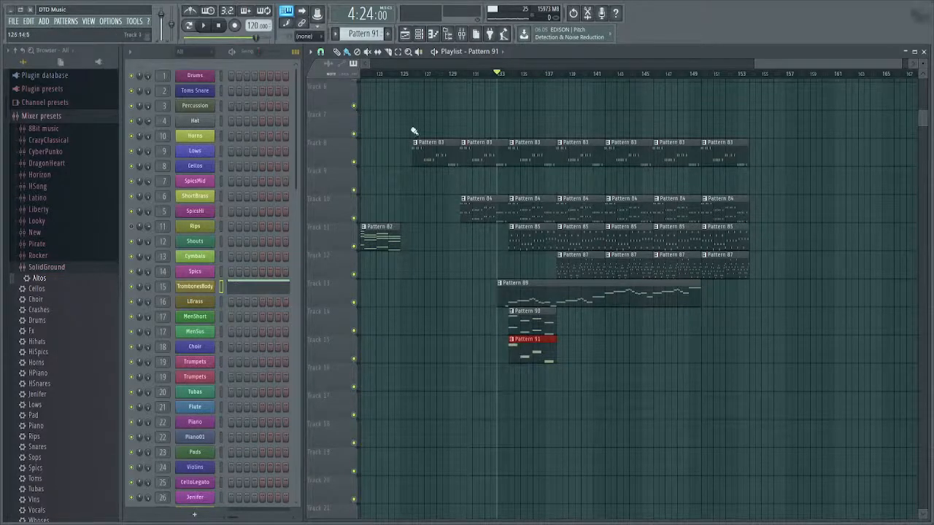
pyautogui.click(235, 56)
pyautogui.press('space')
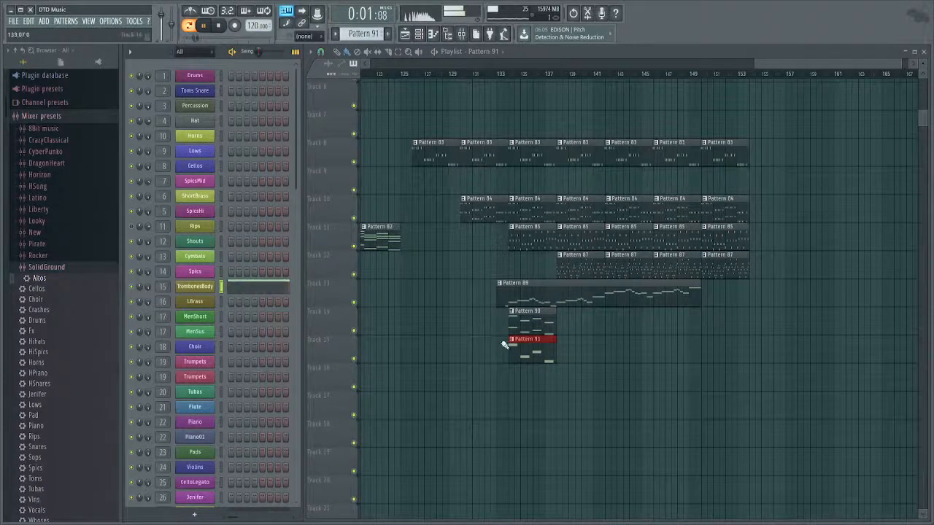
# Delete all TrombonesBody notes from Pattern 91 and close the piano roll.
pyautogui.doubleClick(532, 340)
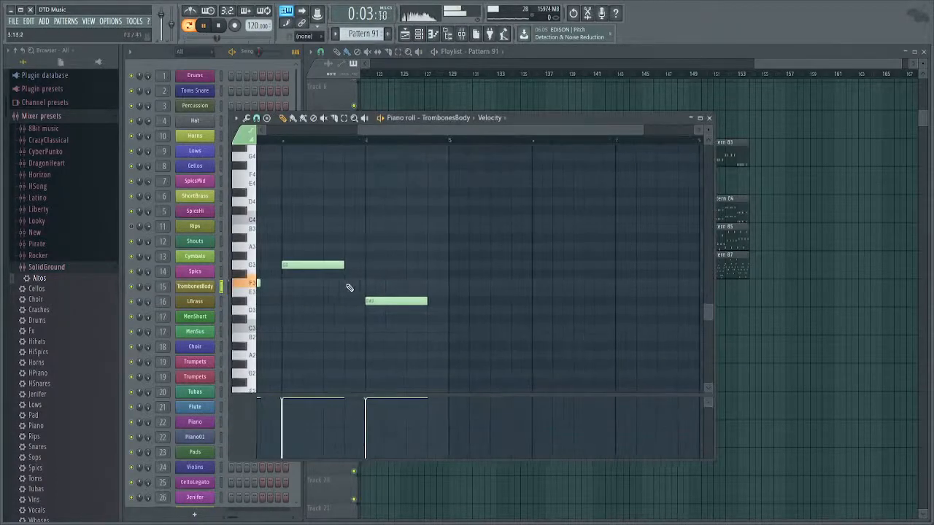
pyautogui.hotkey('ctrl', 'a')
pyautogui.press('Delete')
pyautogui.press('space')
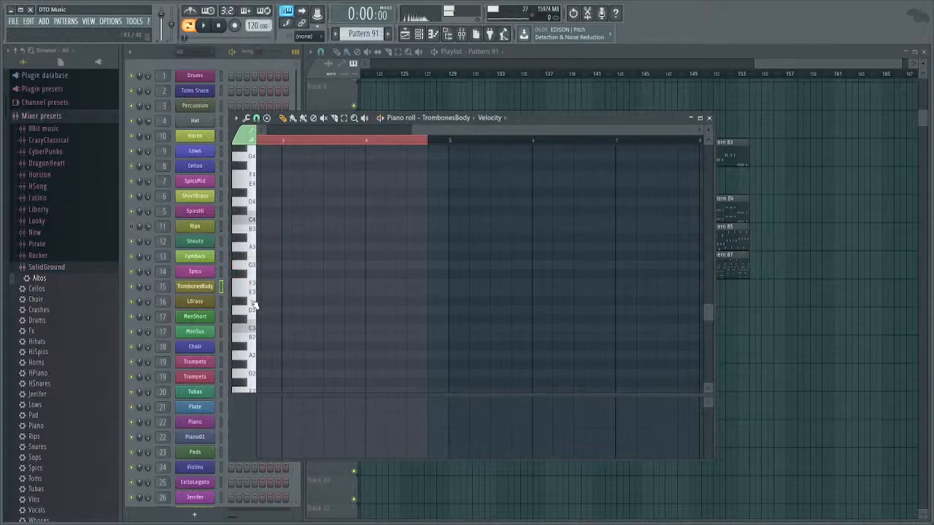
pyautogui.press('Escape')
# Paste the four copied notes into the LBrass channel of Pattern 91 and play them.
pyautogui.click(222, 315)
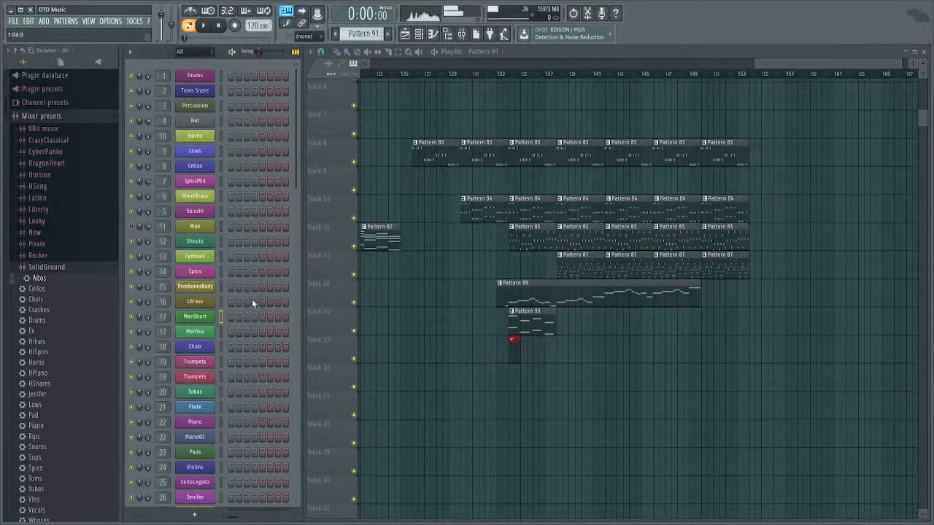
pyautogui.click(221, 301)
pyautogui.press('x')
pyautogui.press('F7')
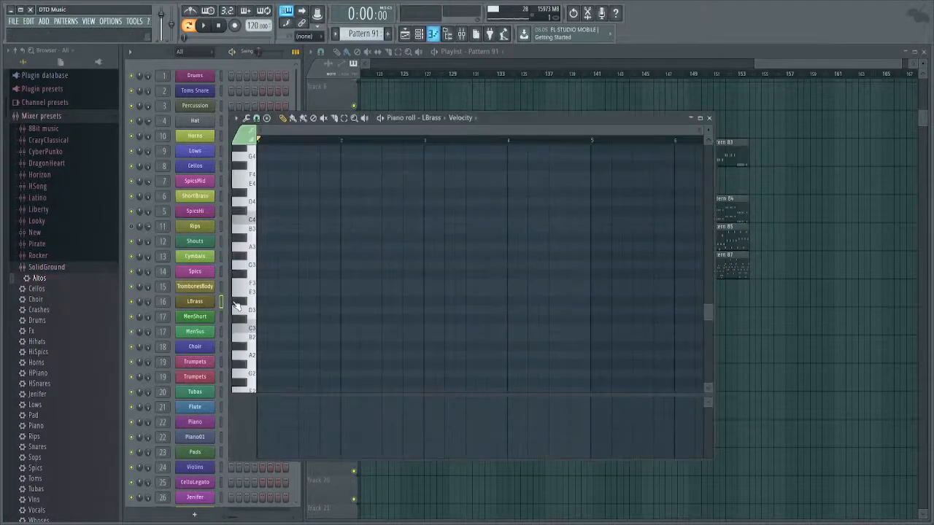
pyautogui.hotkey('ctrl', 'v')
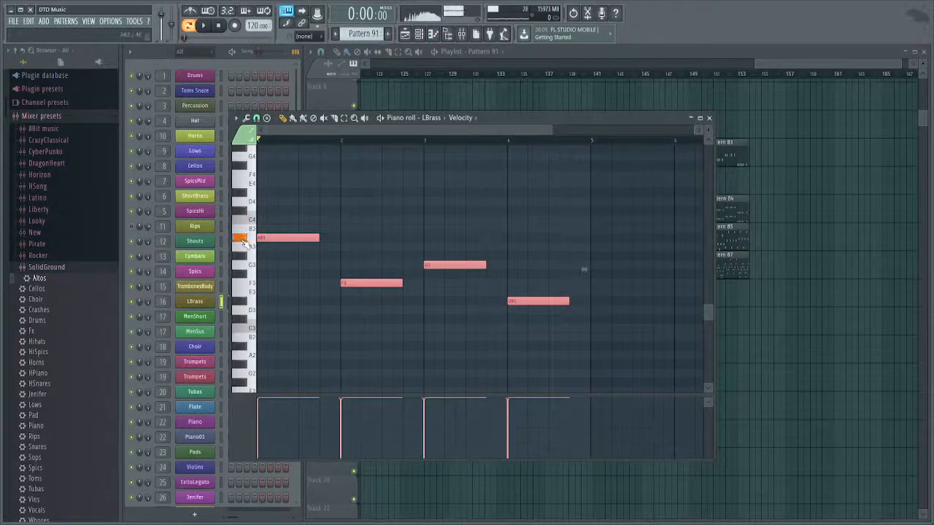
pyautogui.scroll(1, 338, 291)
pyautogui.scroll(1, 337, 290)
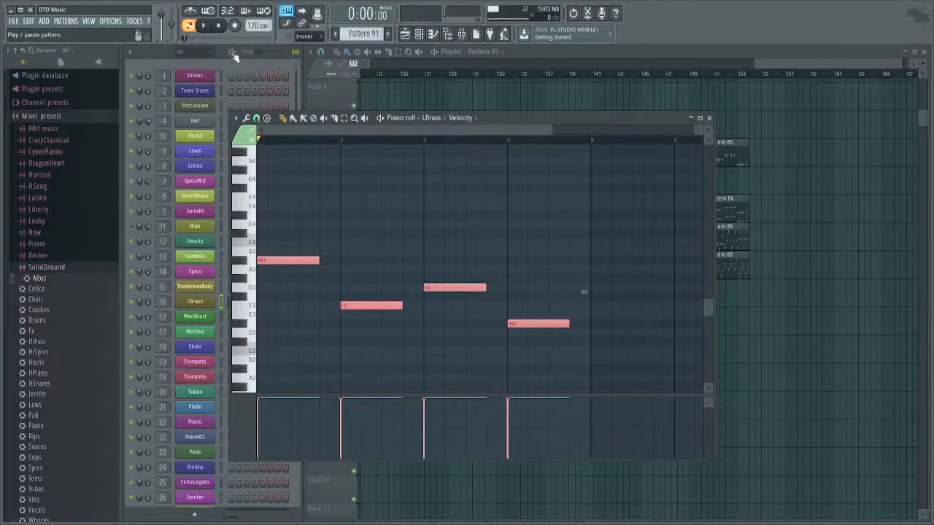
pyautogui.press('space')
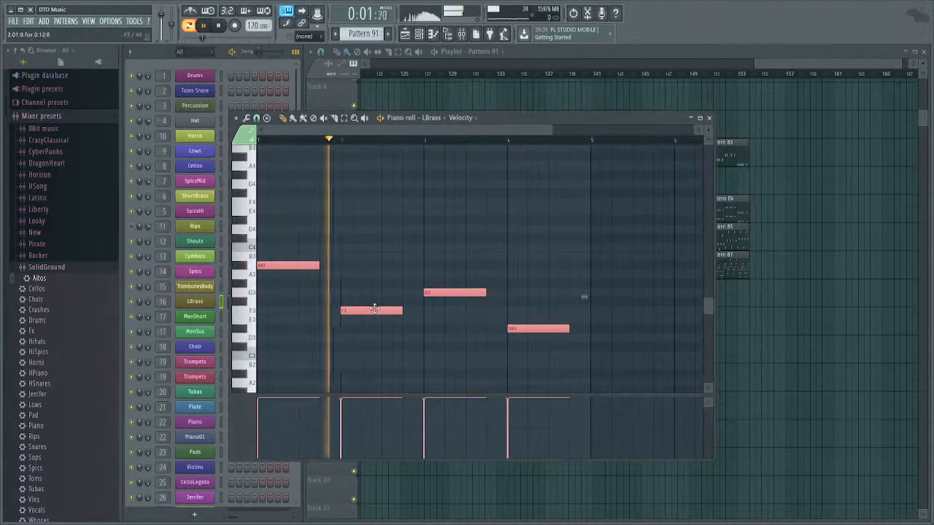
pyautogui.press('space')
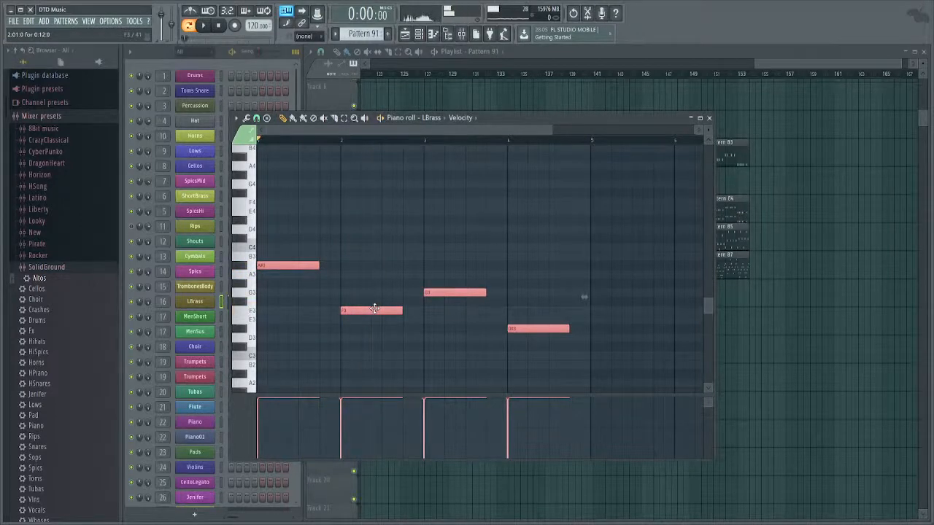
# Transpose the four LBrass notes up five semitones, play them, and close the piano roll.
pyautogui.hotkey('shift', 'Up')
pyautogui.hotkey('shift', 'Up')
pyautogui.hotkey('shift', 'Up')
pyautogui.hotkey('shift', 'Up')
pyautogui.hotkey('shift', 'Up')
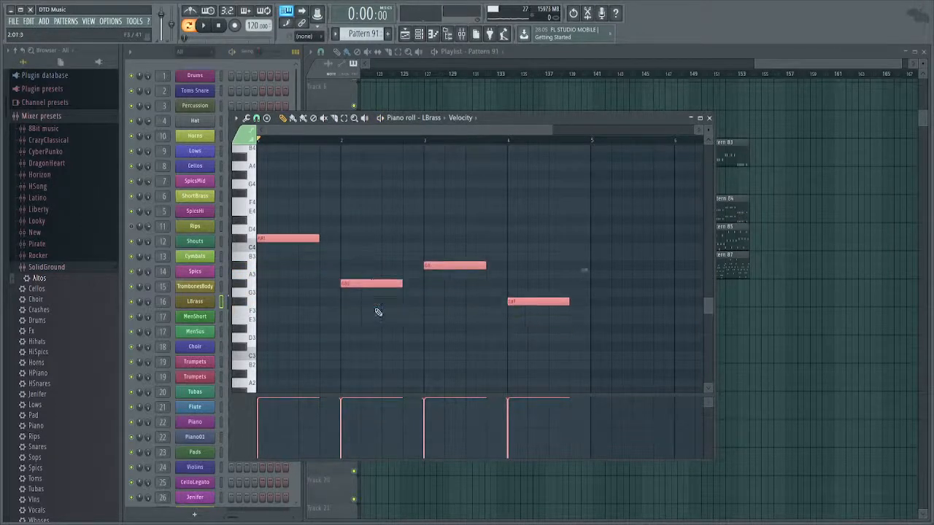
pyautogui.press('space')
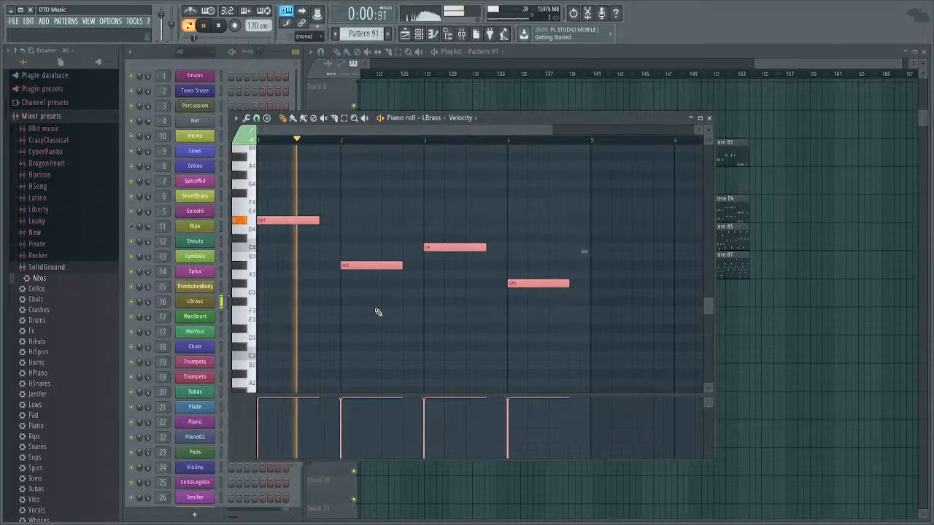
pyautogui.press('F7')
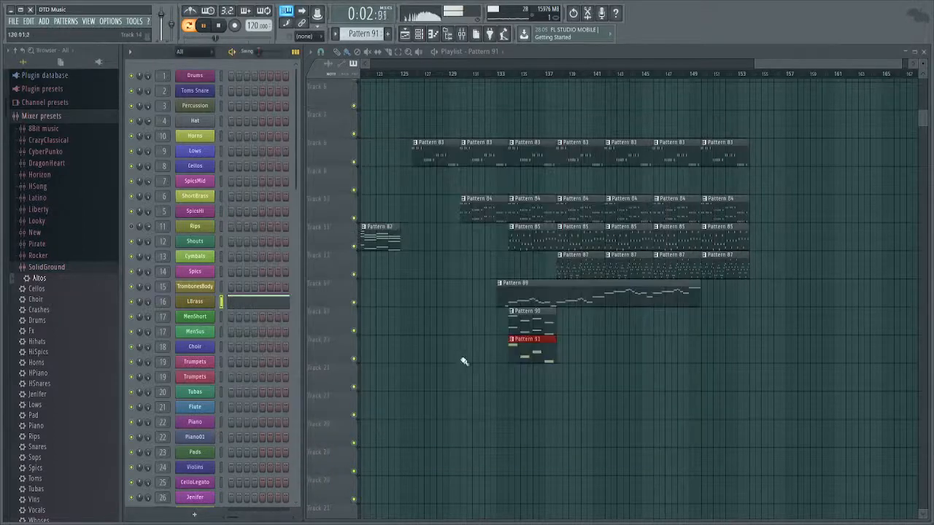
pyautogui.press('space')
# Paste the Pattern 90 and Pattern 91 clips at bar 157 on their same tracks and play them together.
pyautogui.moveTo(622, 309); pyautogui.dragTo(531, 362)
pyautogui.moveTo(783, 331); pyautogui.dragTo(425, 351)
pyautogui.moveTo(487, 356); pyautogui.dragTo(433, 361)
pyautogui.hotkey('ctrl', 'v')
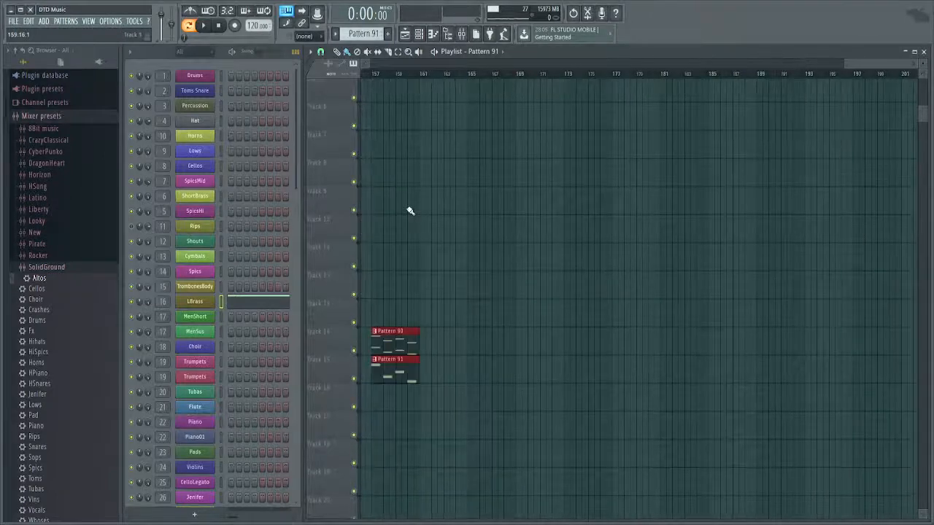
pyautogui.click(377, 79)
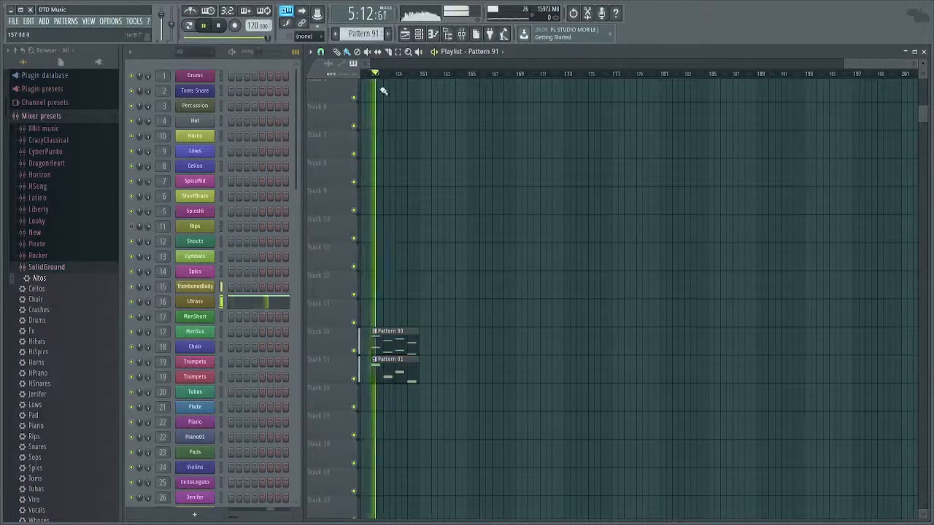
# Transpose the LBrass notes in Pattern 91 up two semitones to F4, C4, D4 and A#3, and play them with the trombones.
pyautogui.doubleClick(408, 377)
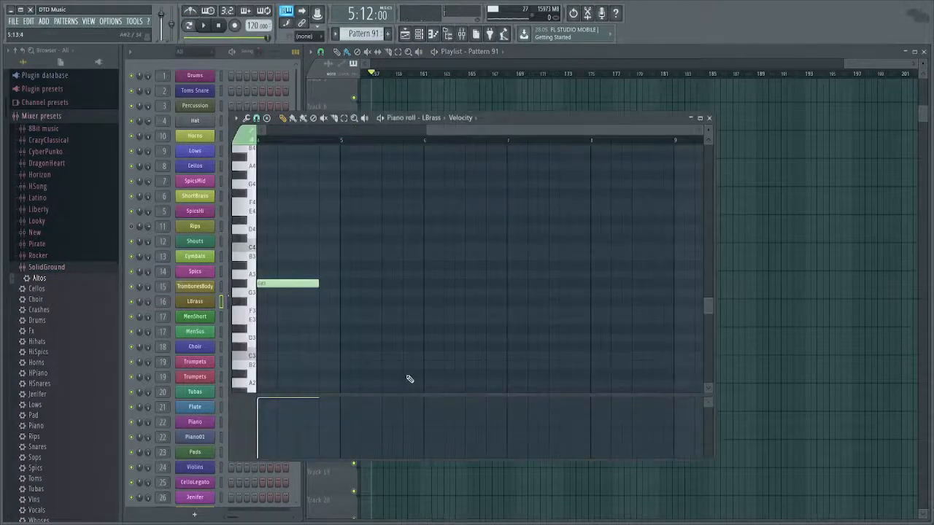
pyautogui.press('space')
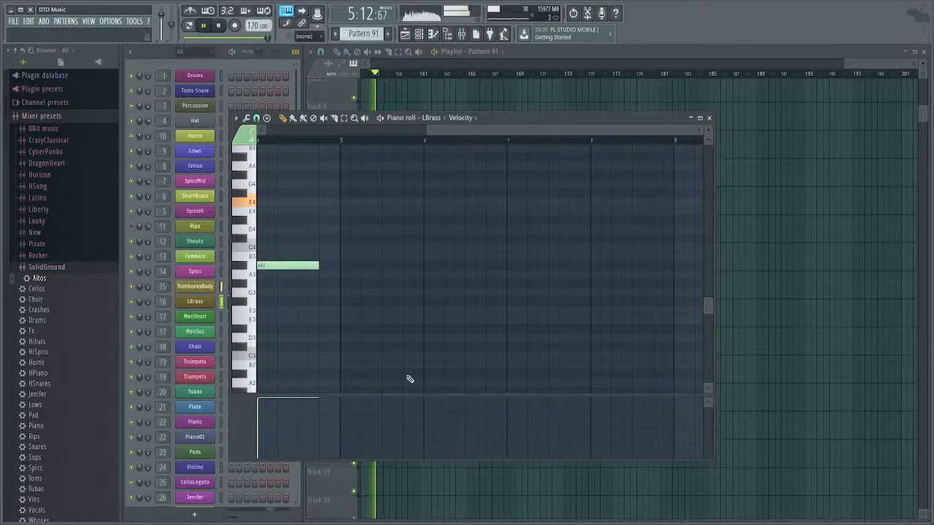
pyautogui.press('space')
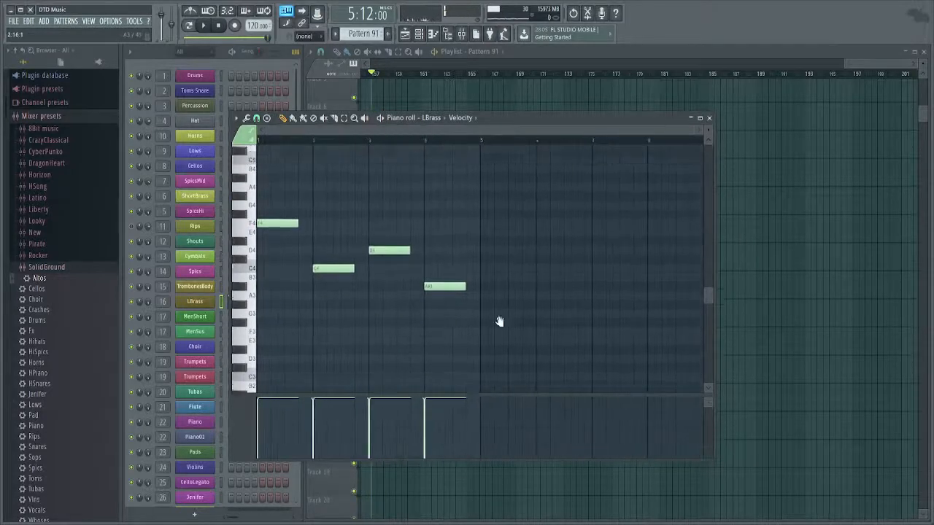
pyautogui.press('space')
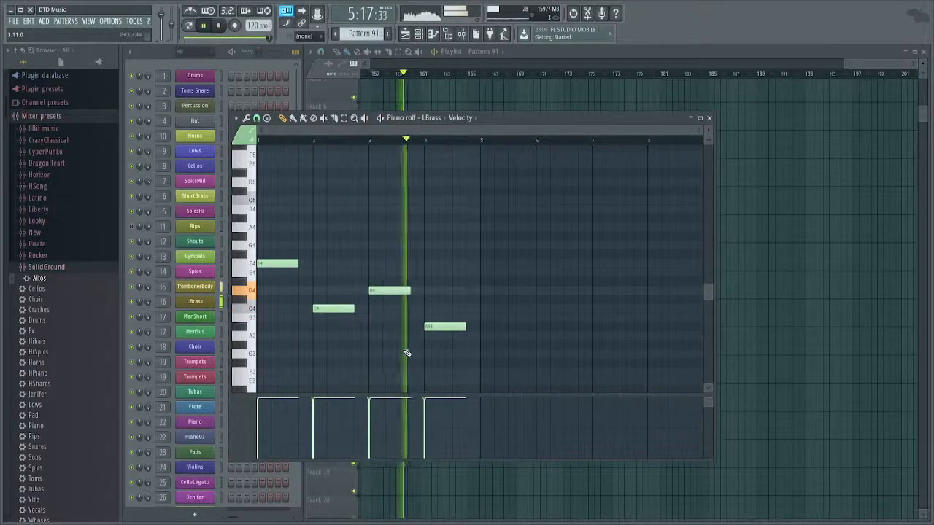
pyautogui.press('space')
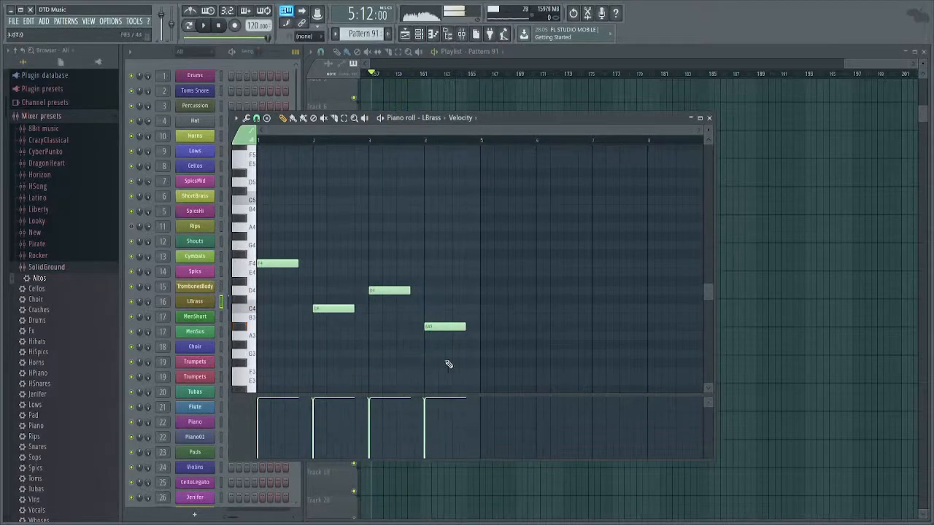
pyautogui.press('F7')
pyautogui.moveTo(529, 345); pyautogui.dragTo(561, 347)
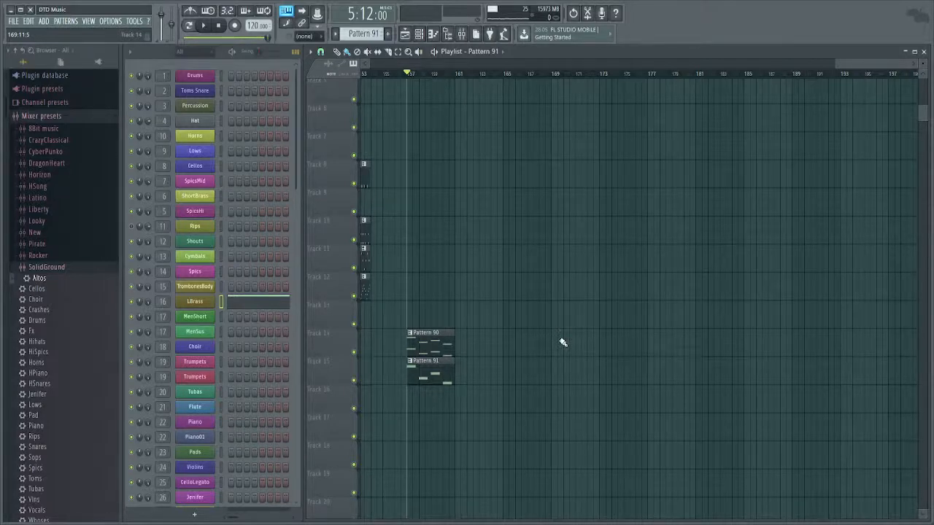
# Delete the duplicate Pattern 90 and Pattern 91 clips at bar 157 in the playlist.
pyautogui.moveTo(561, 301); pyautogui.dragTo(873, 307)
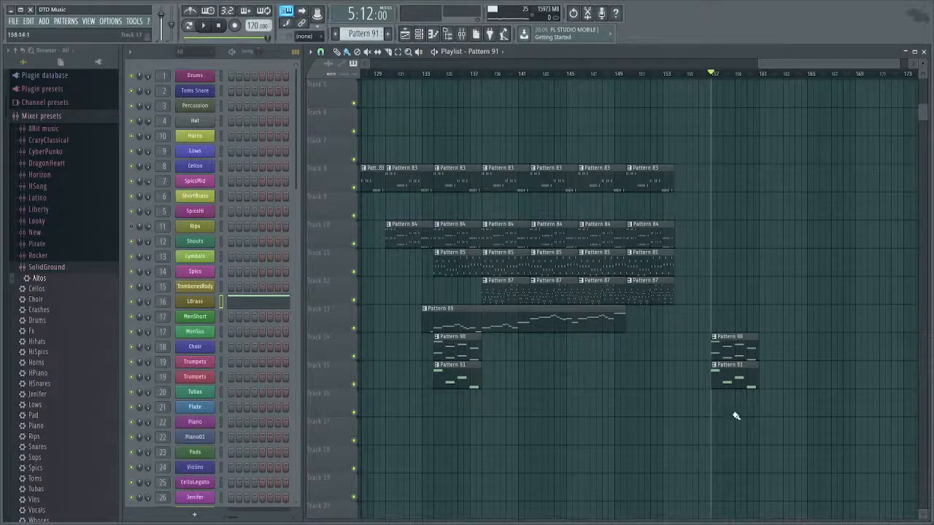
pyautogui.scroll(2, 731, 414)
pyautogui.moveTo(732, 414); pyautogui.dragTo(534, 447)
pyautogui.rightClick(531, 435)
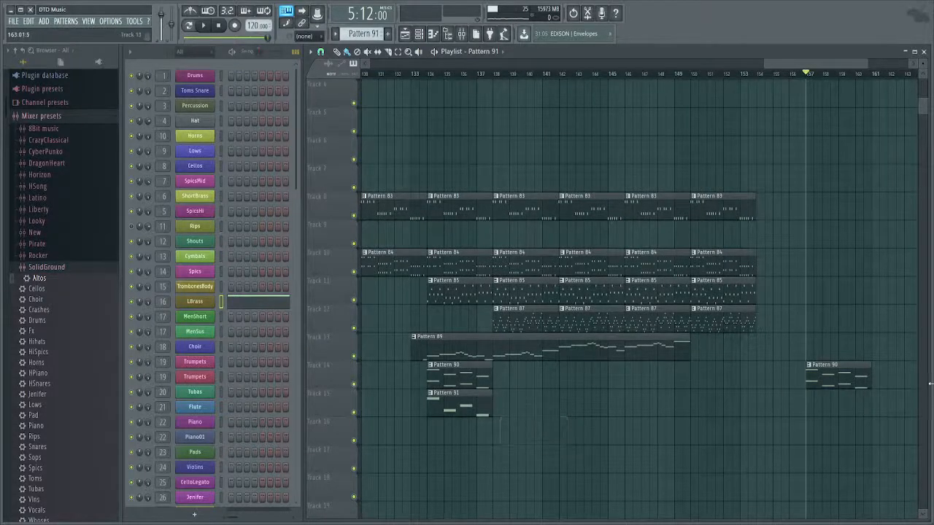
pyautogui.rightClick(857, 373)
pyautogui.moveTo(570, 440); pyautogui.dragTo(594, 454)
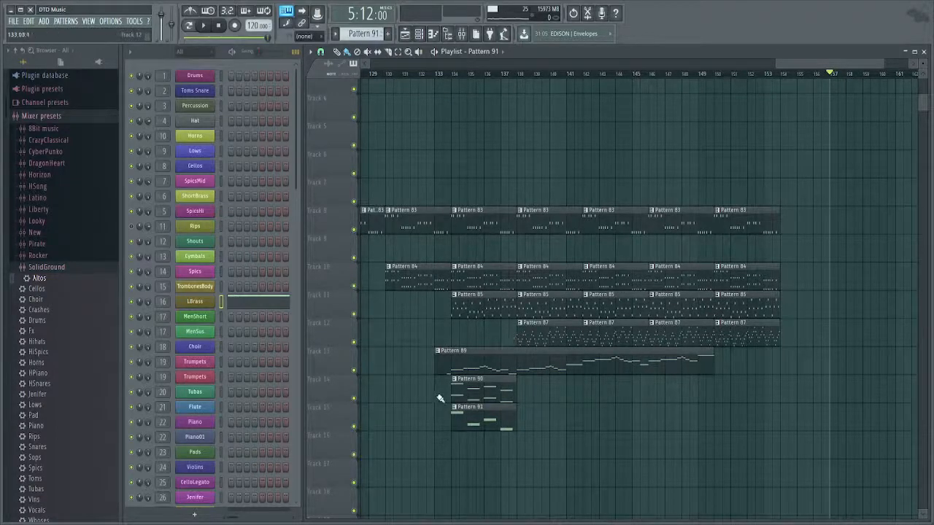
# Place the playback position at bar 126, where the first Pattern 83 clip of this section starts.
pyautogui.moveTo(409, 163); pyautogui.dragTo(455, 175)
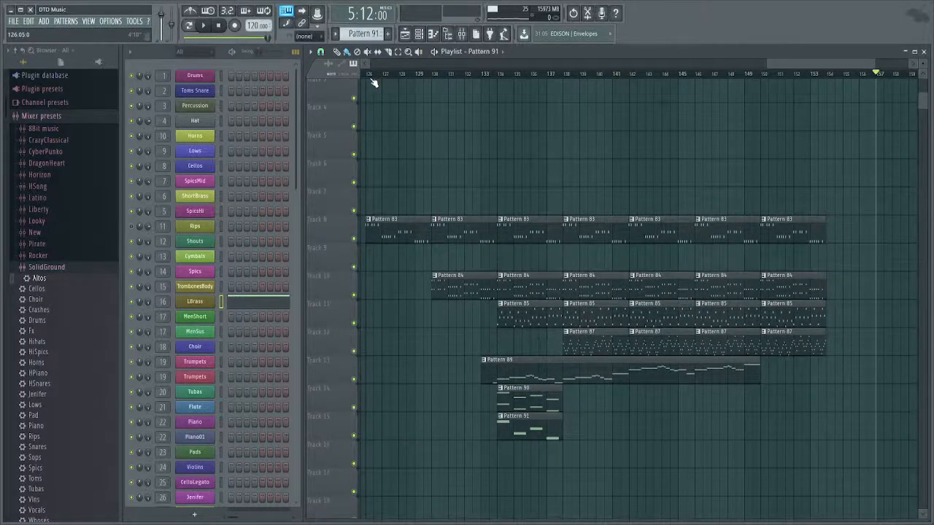
pyautogui.scroll(2, 372, 82)
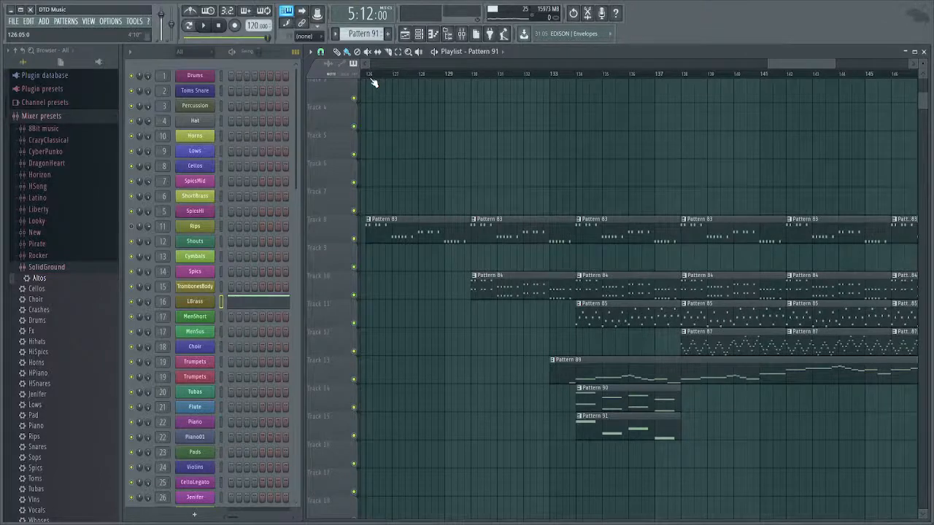
pyautogui.click(371, 79)
pyautogui.moveTo(444, 145); pyautogui.dragTo(502, 186)
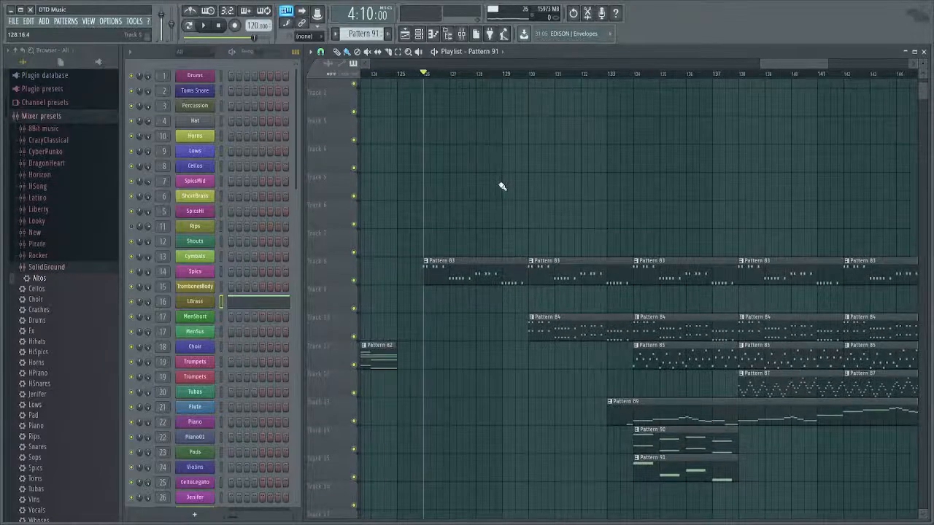
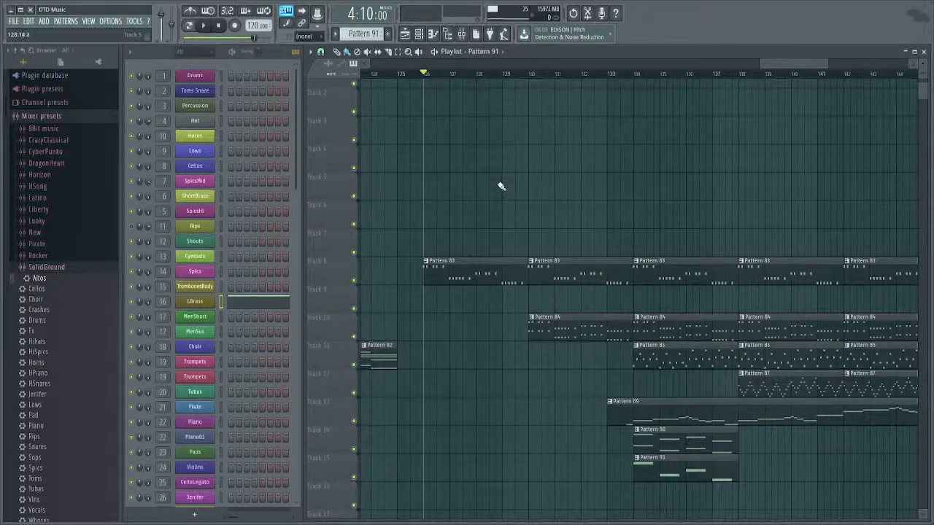
# Move the playback position to bar 130, where the first Pattern 84 clip starts.
pyautogui.scroll(3, 610, 162)
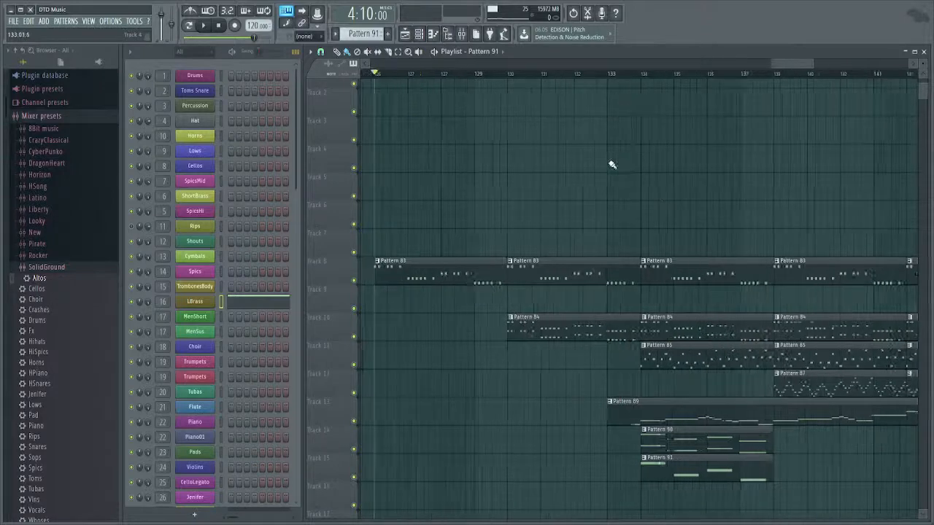
pyautogui.moveTo(610, 165); pyautogui.dragTo(521, 105)
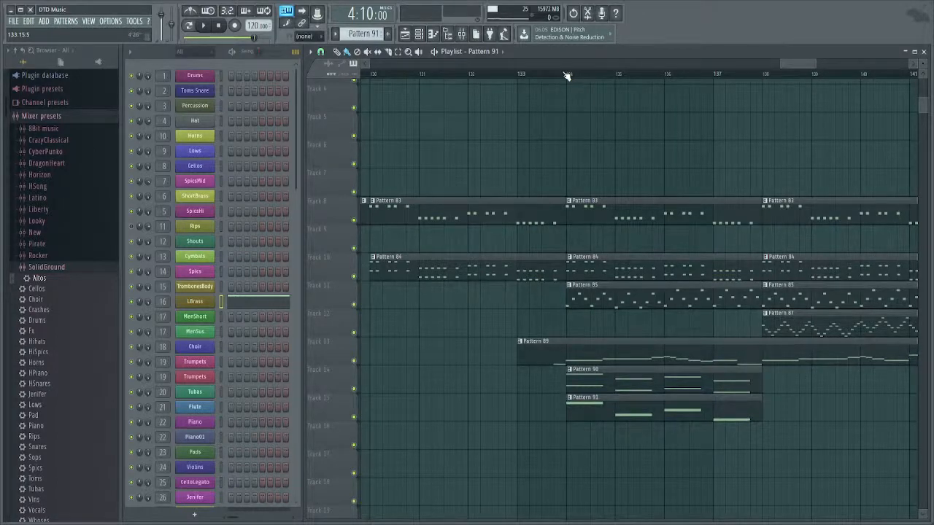
pyautogui.scroll(-3, 543, 147)
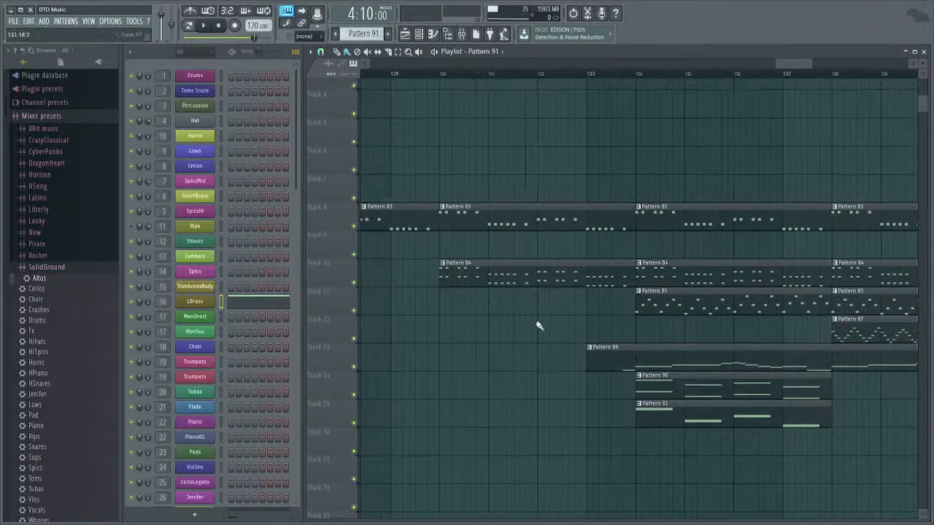
pyautogui.scroll(-2, 538, 326)
pyautogui.click(476, 75)
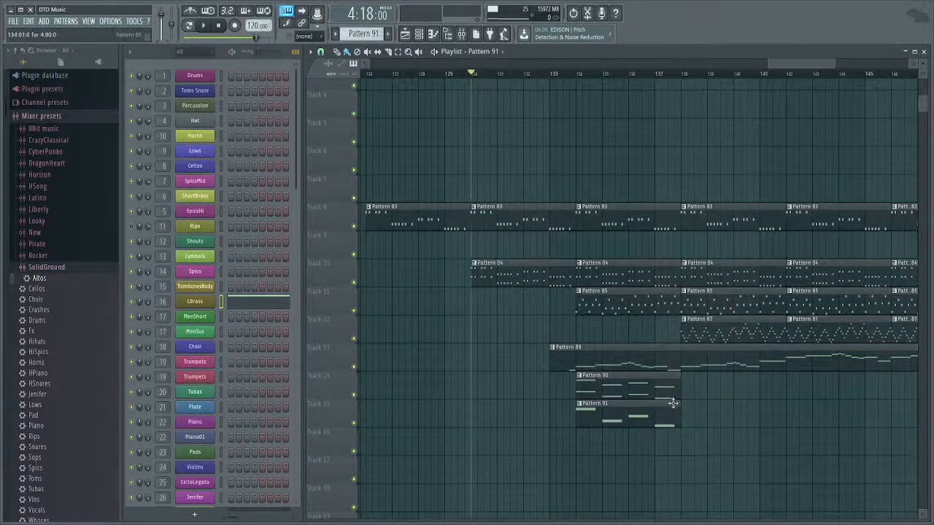
# Duplicate the Pattern 90 and Pattern 91 clips to bar 138 on their same tracks.
pyautogui.moveTo(686, 410); pyautogui.dragTo(523, 398)
pyautogui.hotkey('ctrl', 'b')
pyautogui.moveTo(659, 352); pyautogui.dragTo(606, 367)
pyautogui.hotkey('ctrl', 'b')
pyautogui.moveTo(677, 365); pyautogui.dragTo(896, 435)
# Set the playback position just before the Pattern 89 clip at bar 133, deselect the clips and play the section.
pyautogui.scroll(2, 542, 368)
pyautogui.scroll(4, 542, 368)
pyautogui.scroll(-4, 512, 372)
pyautogui.scroll(4, 474, 401)
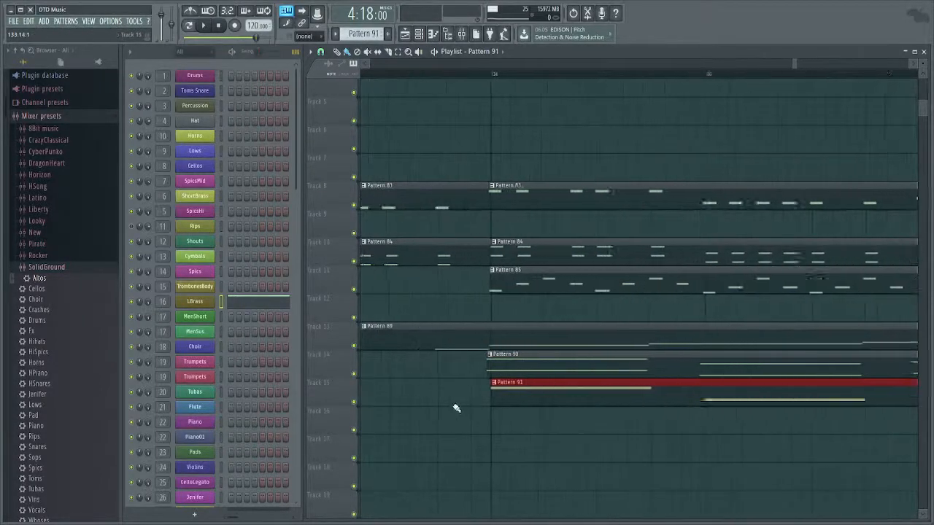
pyautogui.scroll(-5, 532, 390)
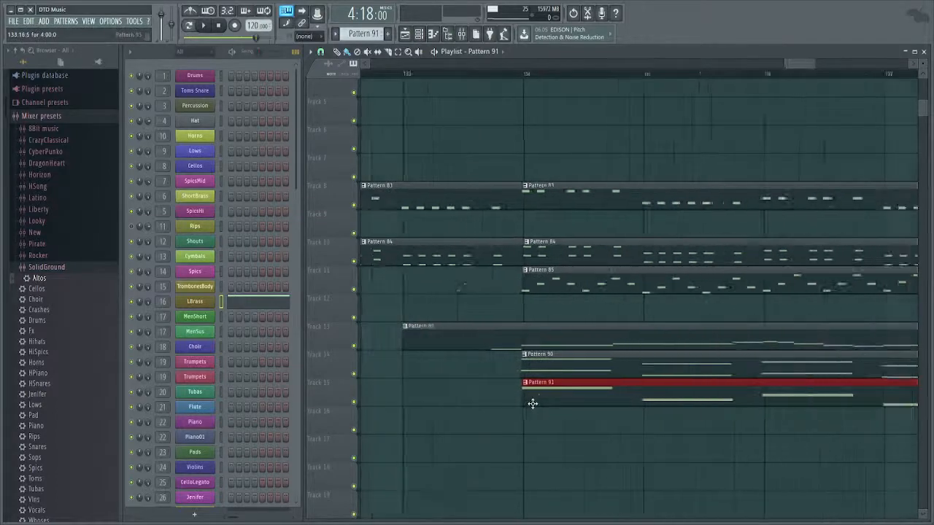
pyautogui.click(474, 79)
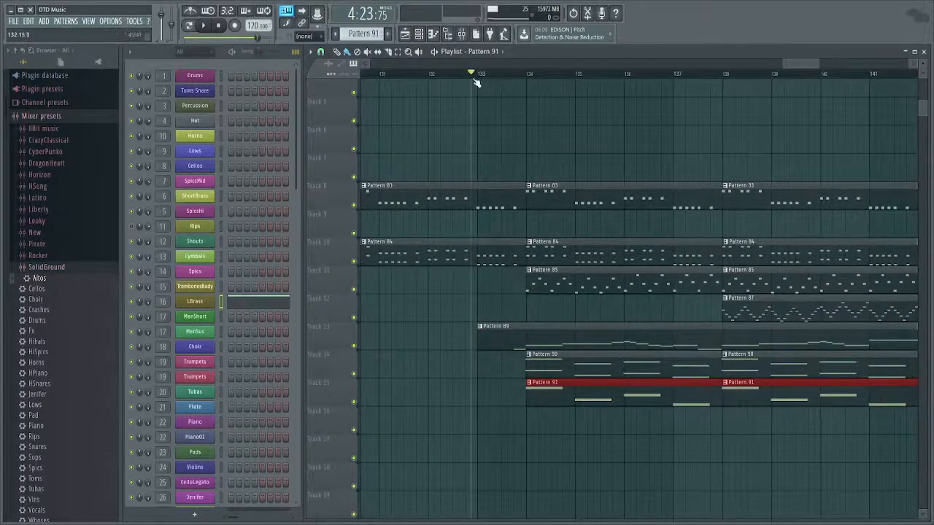
pyautogui.hotkey('ctrl', 'd')
pyautogui.moveTo(525, 197); pyautogui.dragTo(635, 204)
pyautogui.press('space')
pyautogui.moveTo(665, 241); pyautogui.dragTo(567, 201)
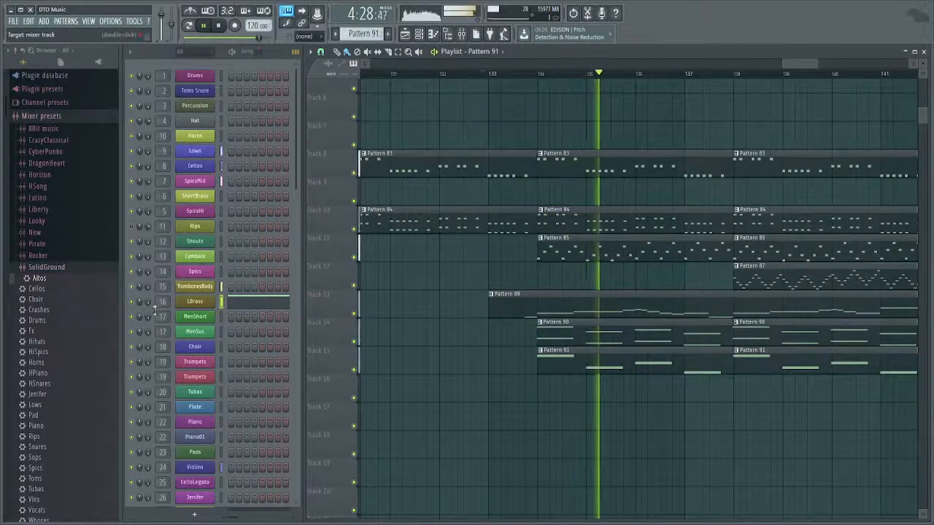
# Raise the Violins volume on mixer insert 24 to 17% (-26.0 dB) during playback and close the mixer.
pyautogui.press('F9')
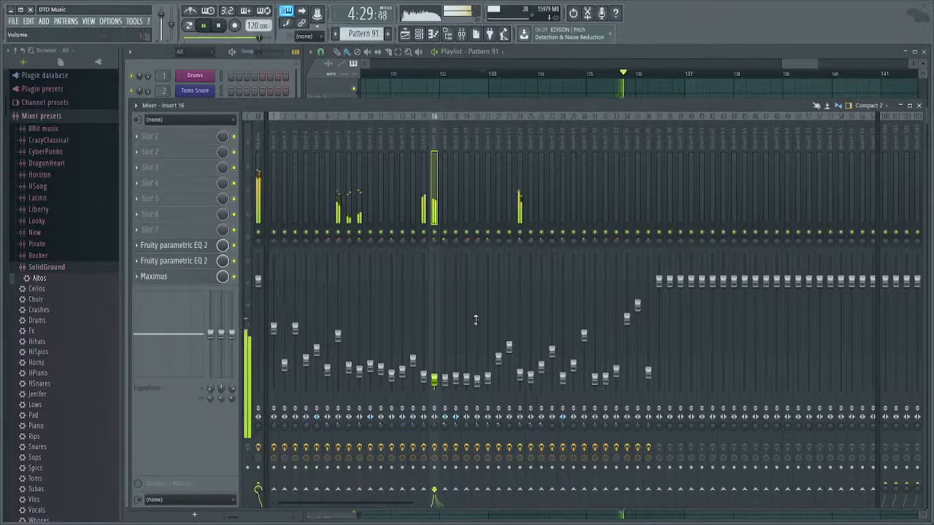
pyautogui.click(521, 373)
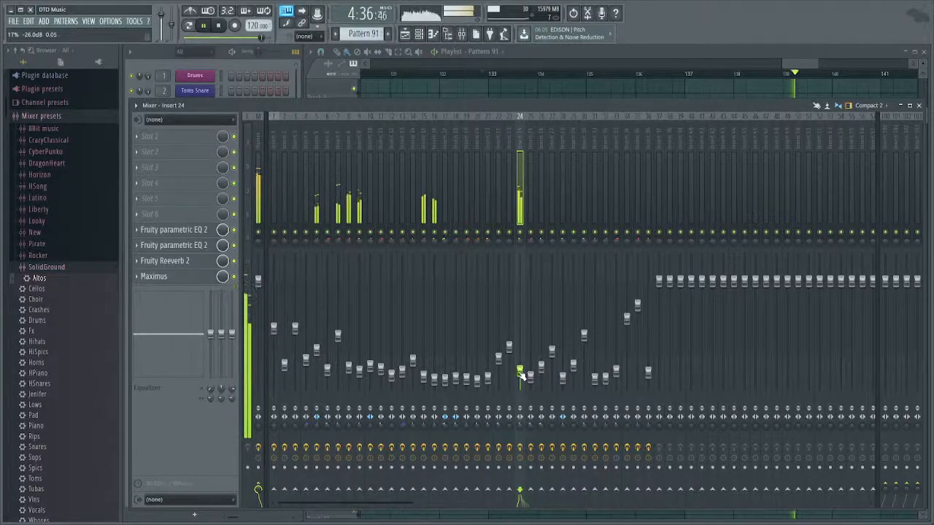
pyautogui.press('F9')
# Duplicate both pairs of Pattern 90 and Pattern 91 clips to bars 142 and 146, and stop playback.
pyautogui.moveTo(584, 370); pyautogui.dragTo(477, 354)
pyautogui.scroll(-2, 479, 354)
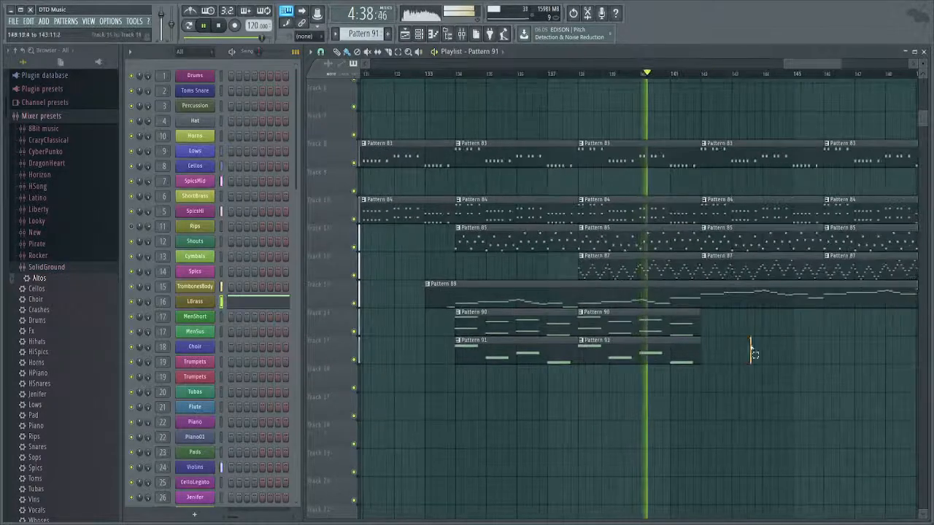
pyautogui.moveTo(753, 351); pyautogui.dragTo(537, 351)
pyautogui.scroll(-2, 490, 350)
pyautogui.hotkey('ctrl', 'b')
pyautogui.moveTo(640, 325); pyautogui.dragTo(471, 309)
pyautogui.hotkey('ctrl', 'b')
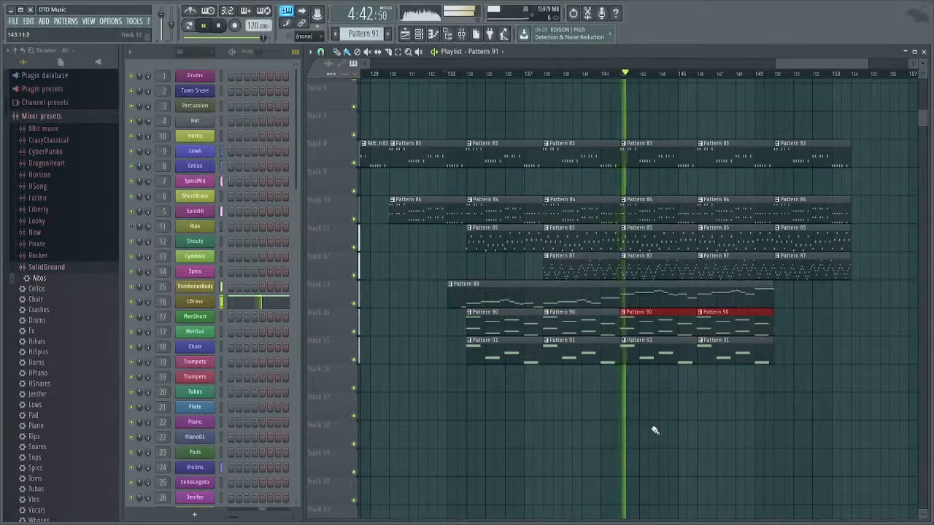
pyautogui.scroll(2, 656, 421)
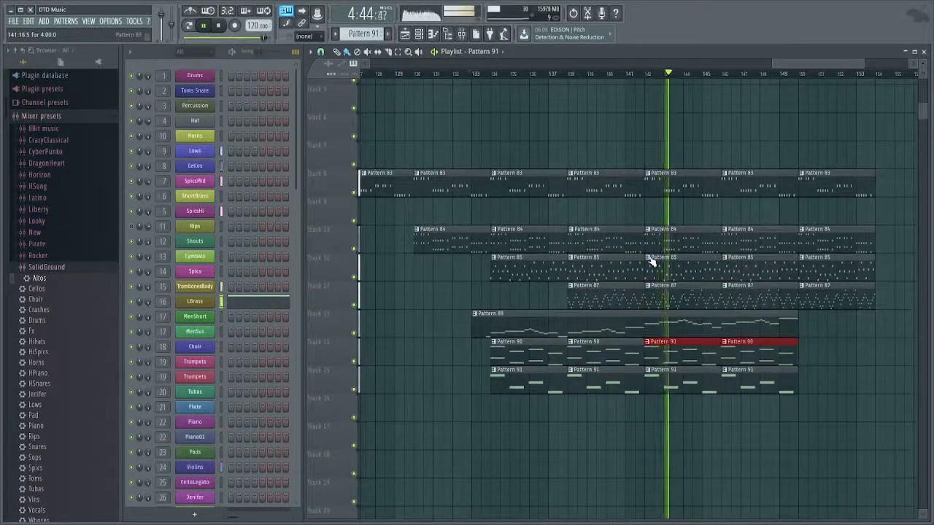
pyautogui.press('space')
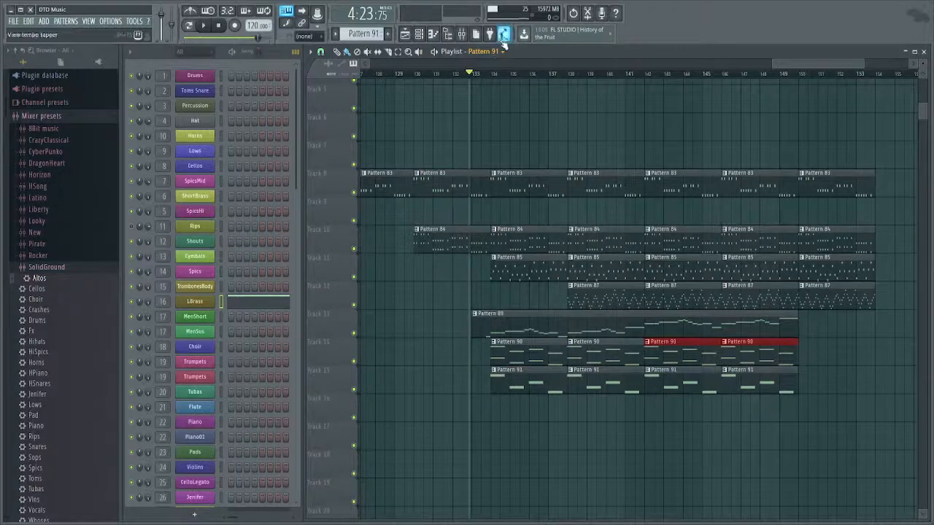
# Copy the four LBrass notes of Pattern 91 and delete its first clip at bar 134.
pyautogui.doubleClick(528, 387)
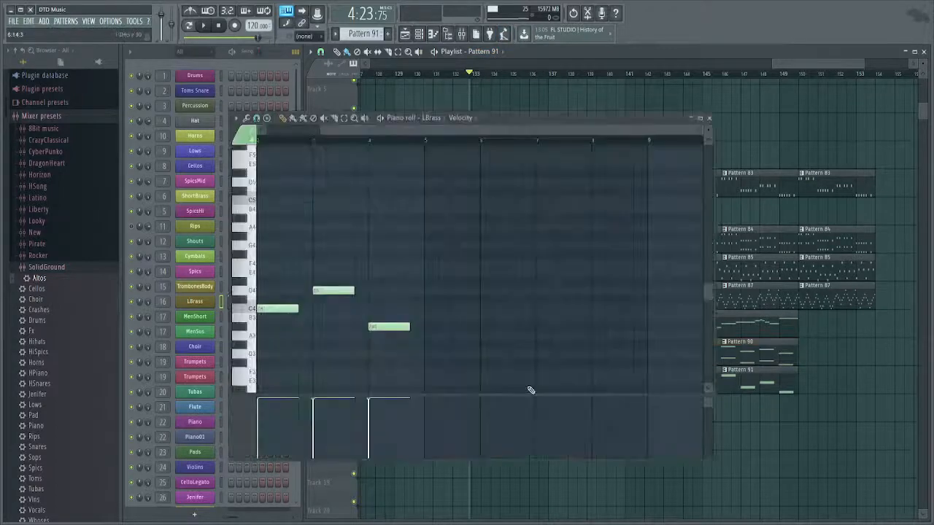
pyautogui.moveTo(525, 215); pyautogui.dragTo(255, 359)
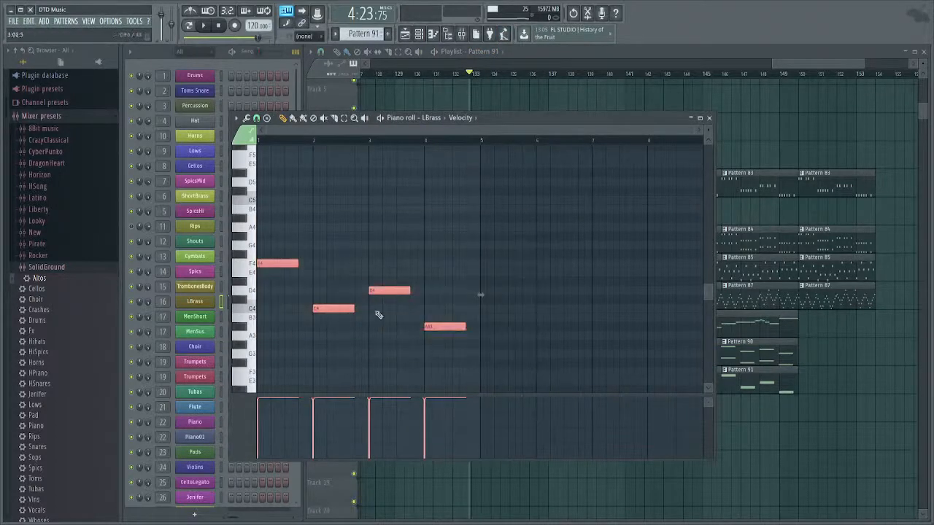
pyautogui.press('Escape')
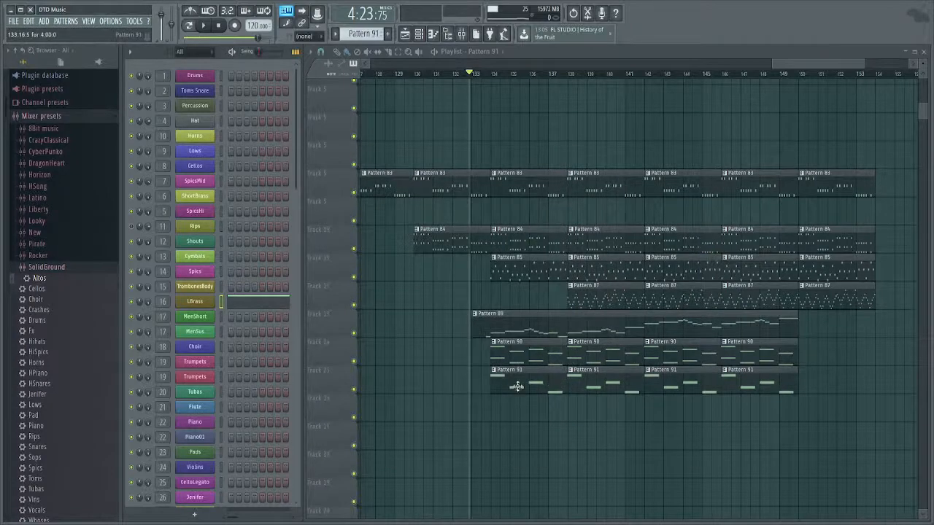
pyautogui.rightClick(516, 386)
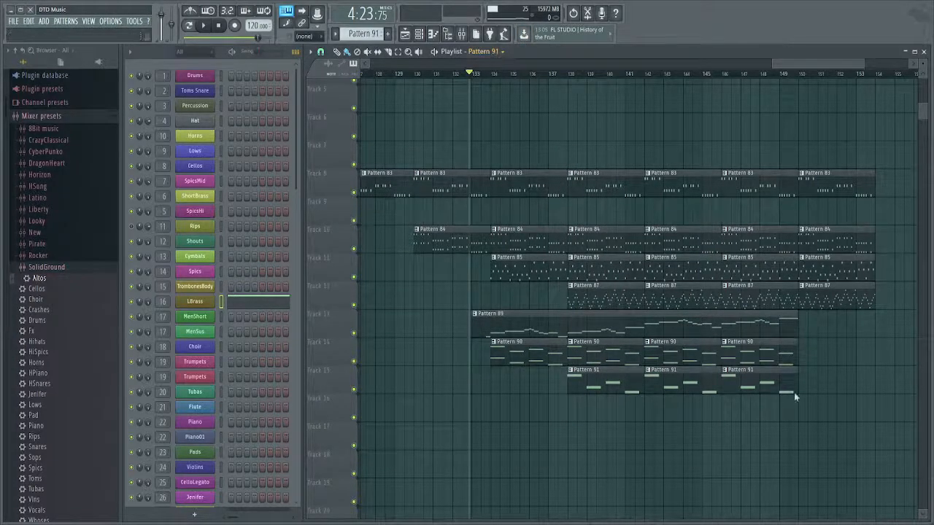
# Create Pattern 92, paste the four notes into its LBrass channel and transpose them down to A#3, F3, G3 and D#3.
pyautogui.press('F4')
pyautogui.click(221, 304)
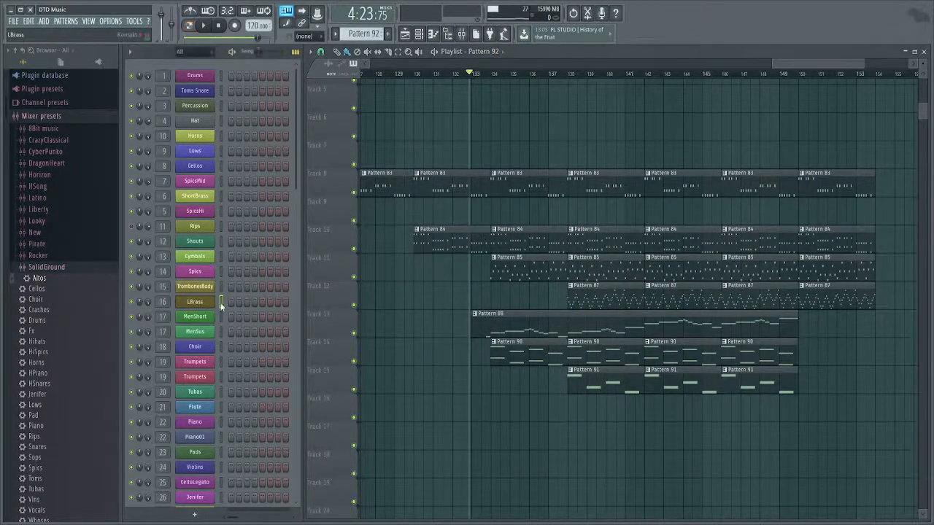
pyautogui.press('F7')
pyautogui.hotkey('ctrl', 'v')
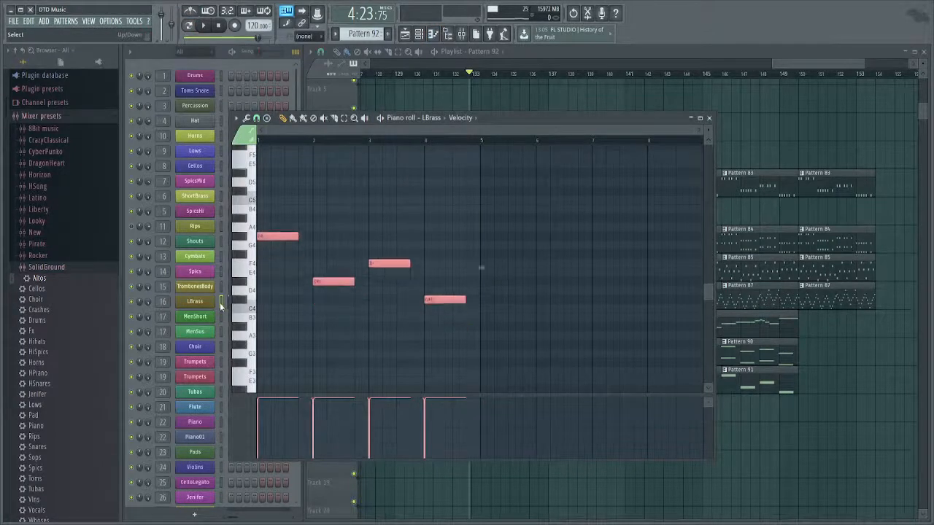
pyautogui.hotkey('shift', 'Up')
pyautogui.hotkey('shift', 'Up')
pyautogui.hotkey('ctrl', 'Down')
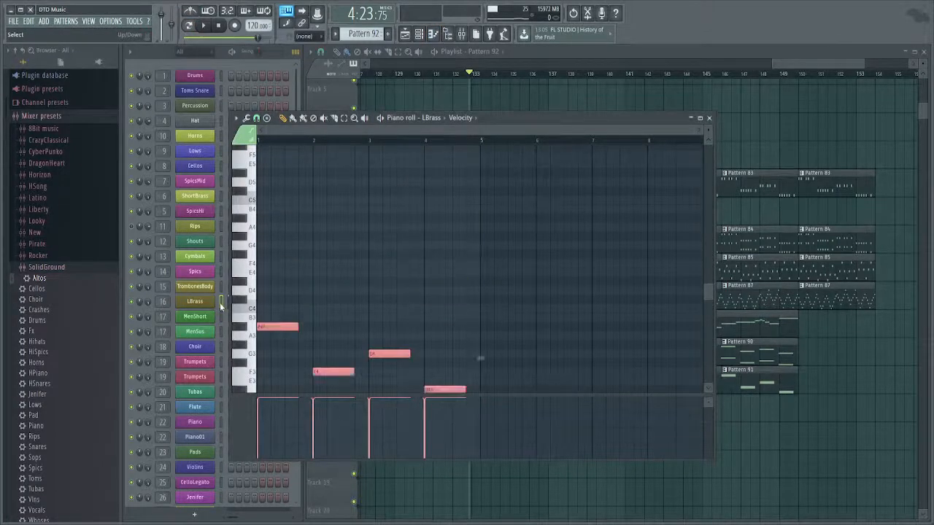
# Try a Pattern 92 clip at bar 134 on Track 16, play the section with it, and delete the clip.
pyautogui.press('F7')
pyautogui.click(497, 406)
pyautogui.press('space')
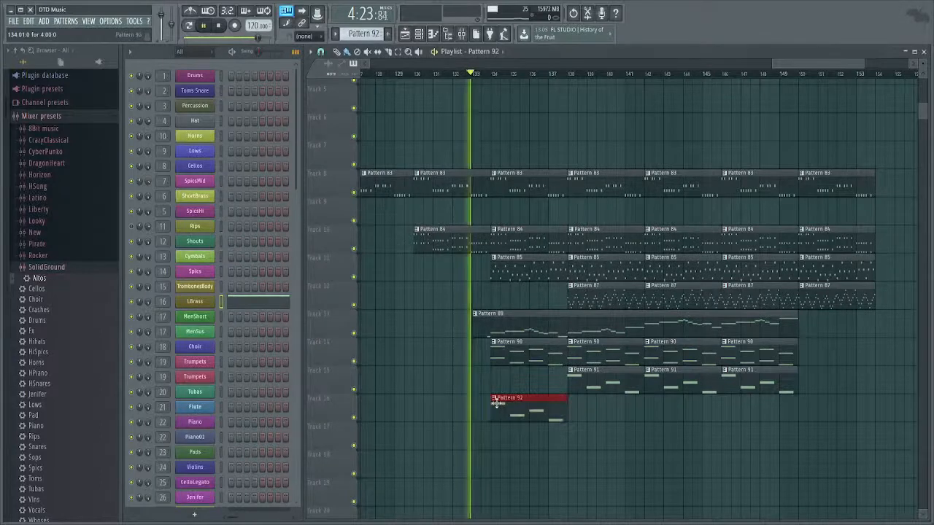
pyautogui.scroll(10, 496, 407)
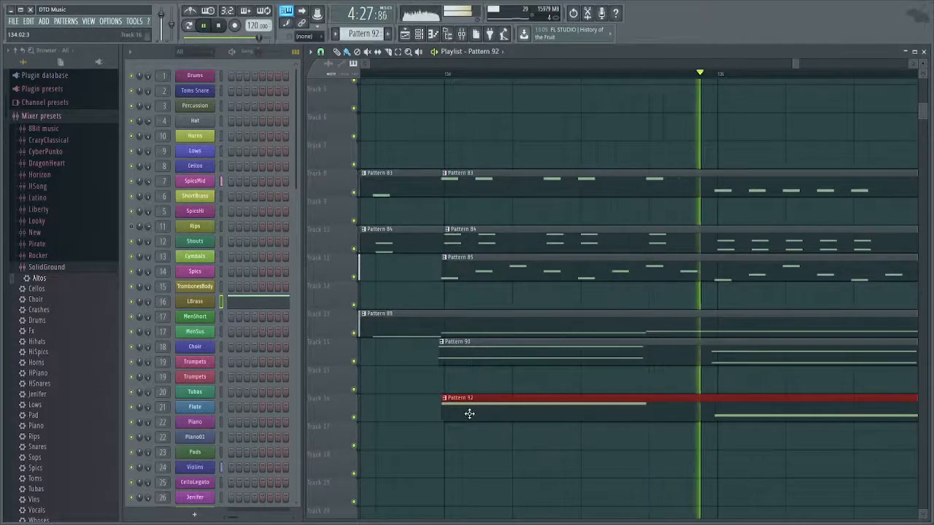
pyautogui.scroll(-4, 471, 409)
pyautogui.moveTo(748, 410); pyautogui.dragTo(479, 375)
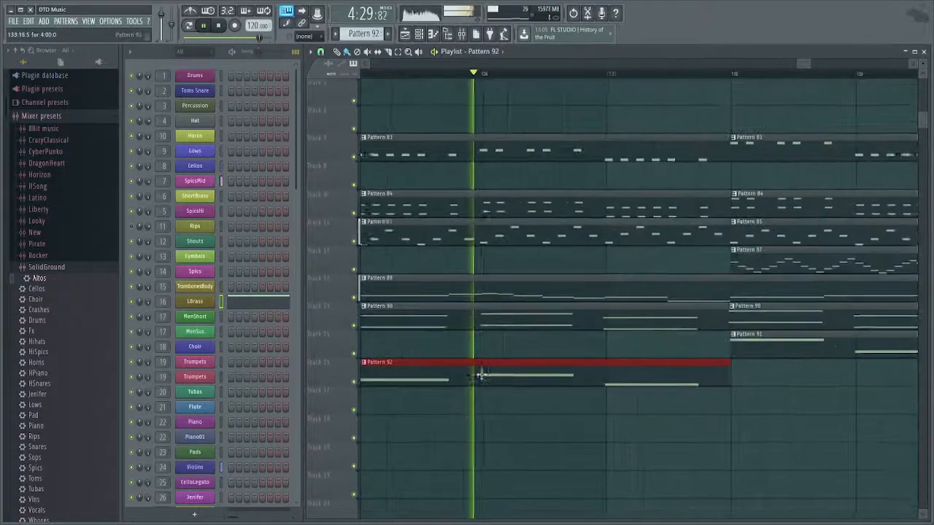
pyautogui.scroll(-2, 565, 397)
pyautogui.moveTo(648, 411); pyautogui.dragTo(496, 409)
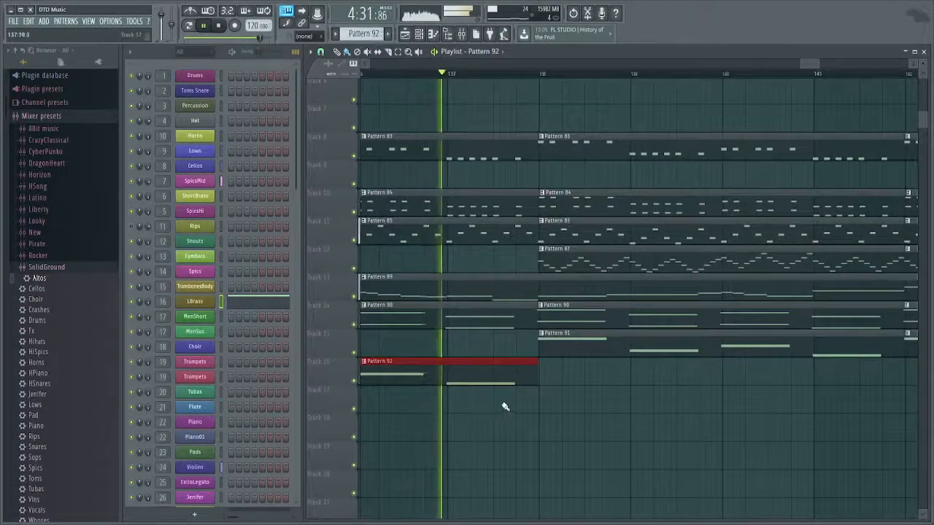
pyautogui.scroll(-3, 562, 388)
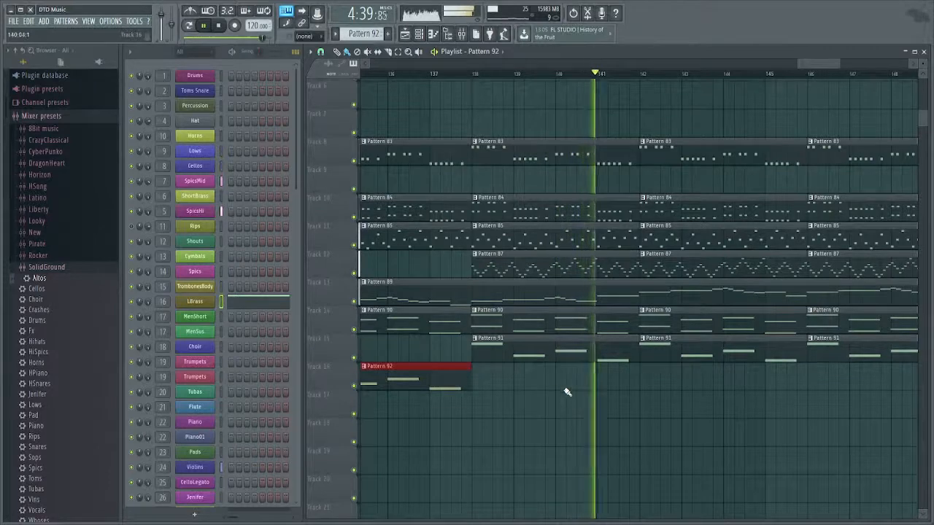
pyautogui.scroll(-3, 560, 390)
pyautogui.press('space')
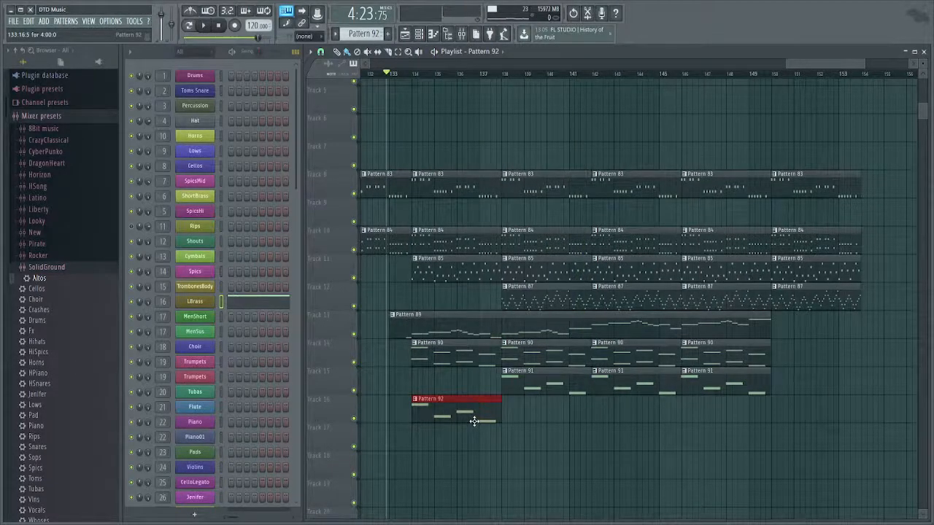
pyautogui.rightClick(474, 422)
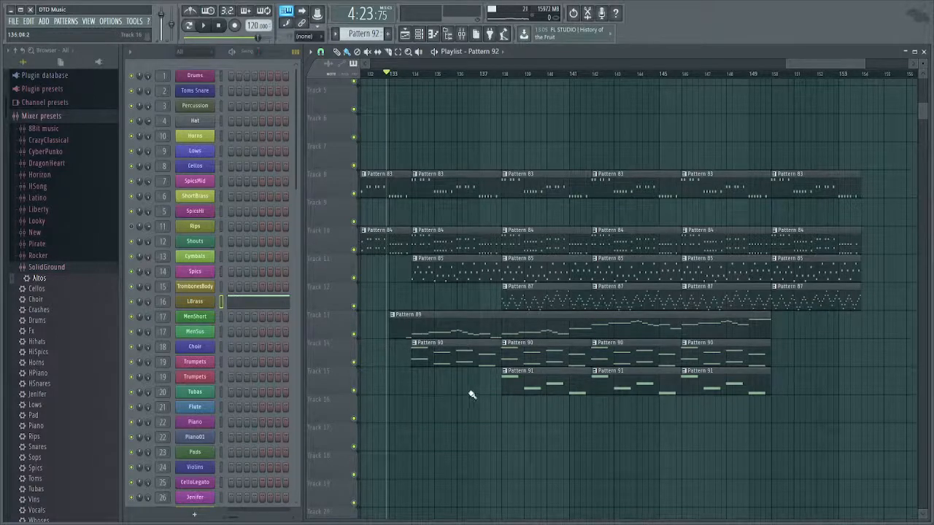
# Move the three Pattern 91 clips on Track 15 back to bar 134 and duplicate the last one to bar 146.
pyautogui.moveTo(495, 368); pyautogui.dragTo(759, 425)
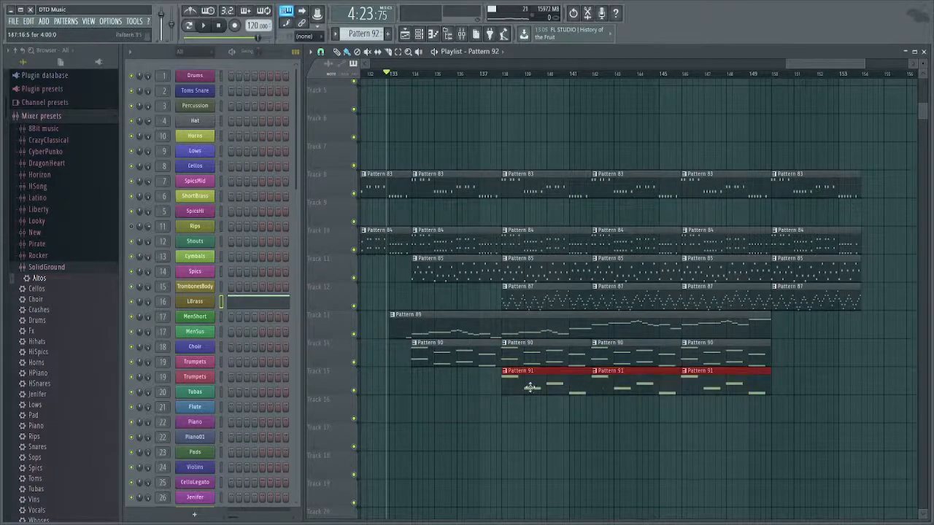
pyautogui.moveTo(532, 386); pyautogui.dragTo(440, 390)
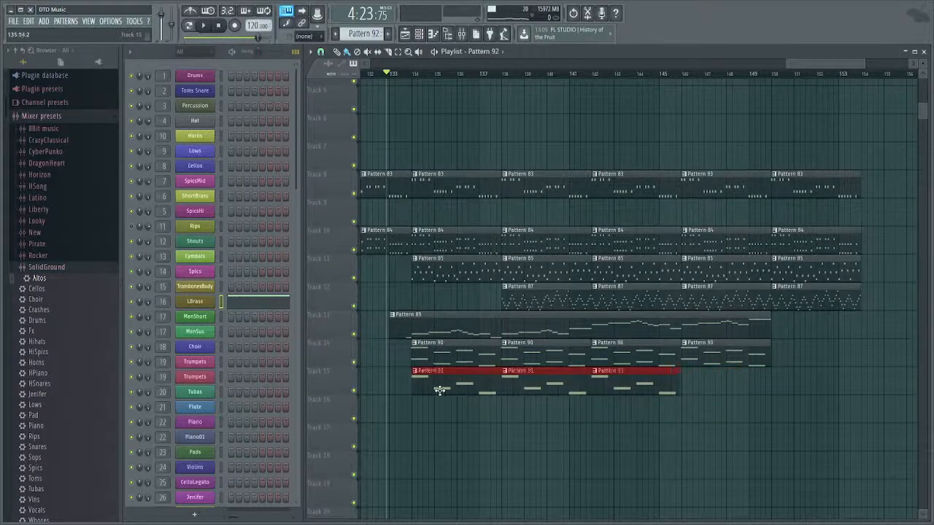
pyautogui.click(658, 390)
pyautogui.hotkey('ctrl', 'b')
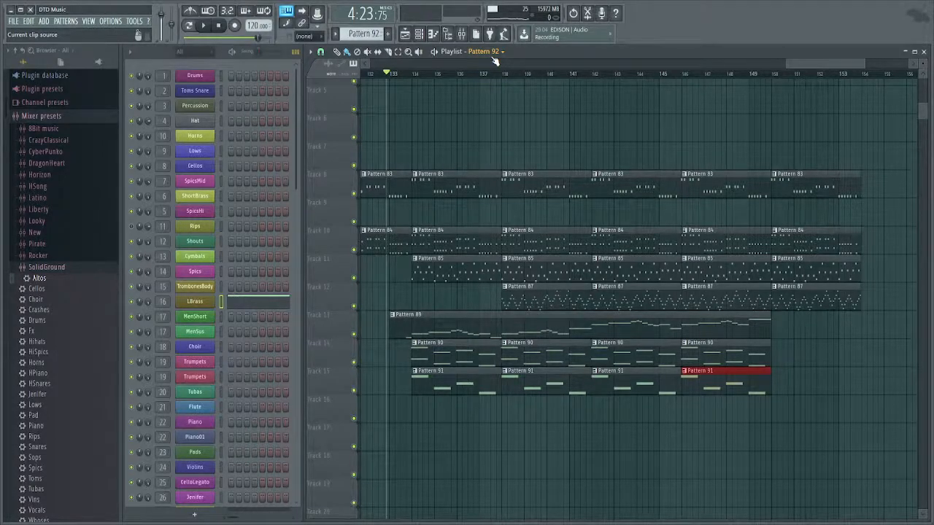
# Create Pattern 93 and open the piano roll of its Trailer Brass channel.
pyautogui.press('KP_Add')
pyautogui.press('KP_Subtract')
pyautogui.press('KP_Subtract')
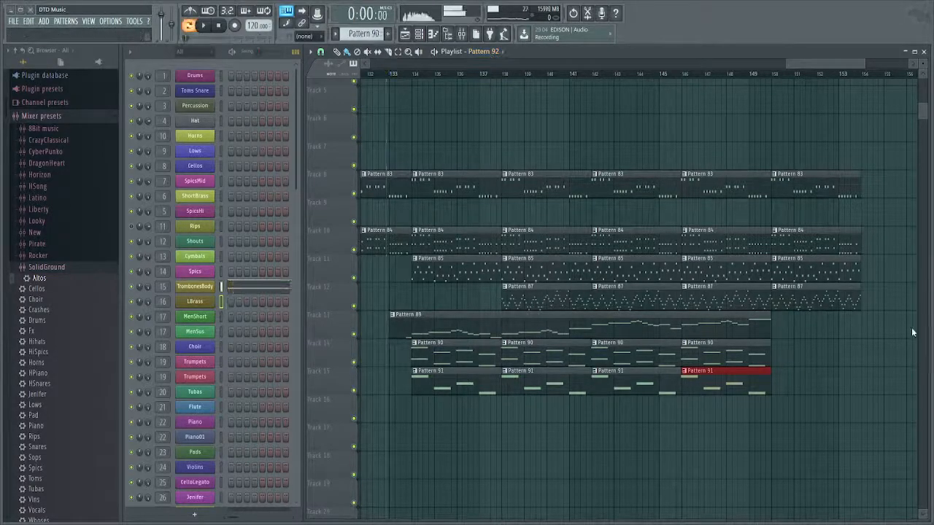
pyautogui.press('KP_Add')
pyautogui.press('KP_Add')
pyautogui.press('l')
pyautogui.scroll(-6, 241, 394)
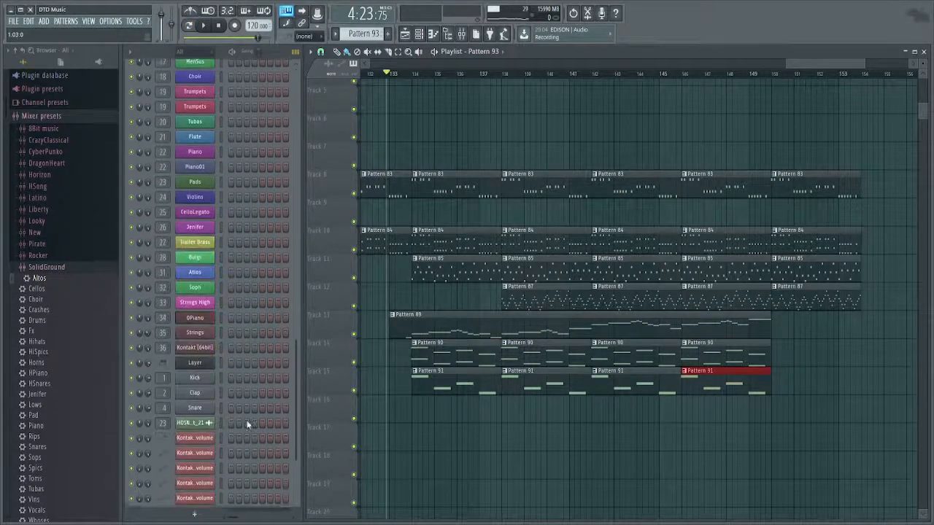
pyautogui.click(262, 233)
pyautogui.click(266, 245)
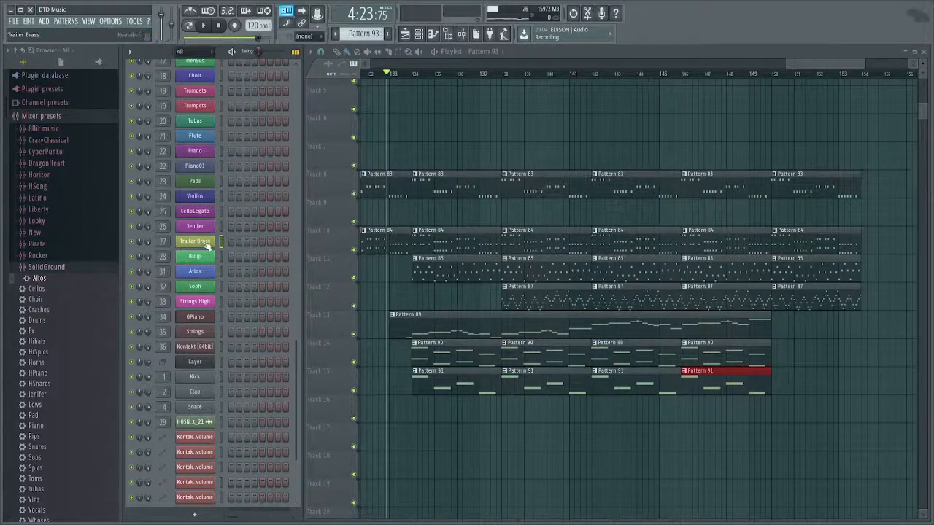
pyautogui.rightClick(205, 243)
pyautogui.click(236, 239)
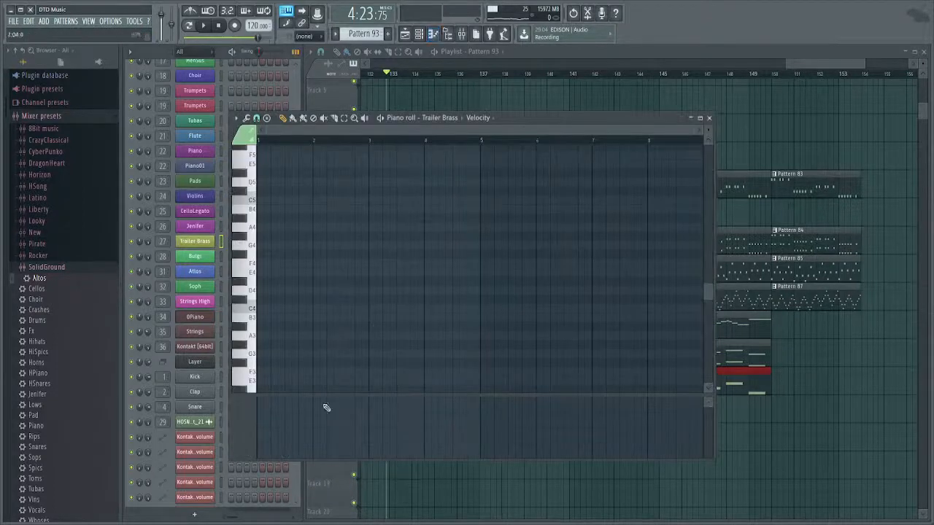
pyautogui.scroll(2, 301, 295)
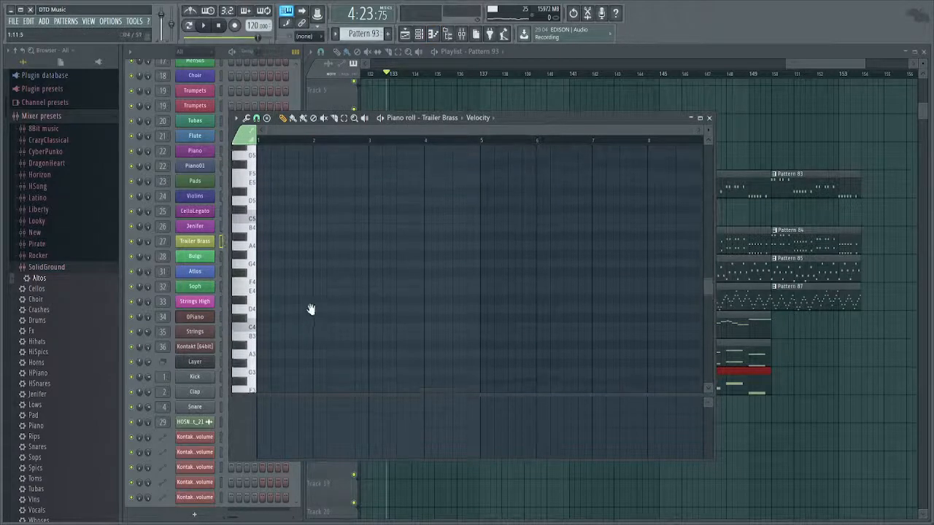
pyautogui.press('Escape')
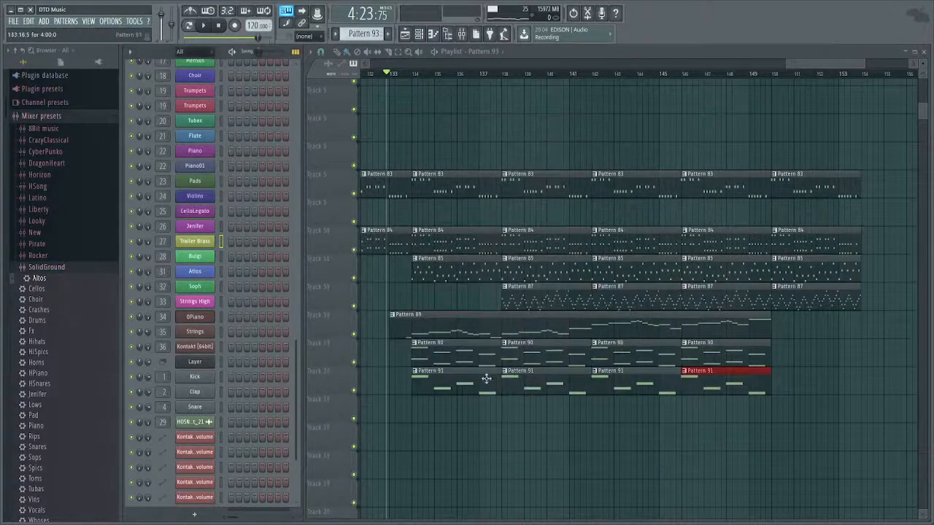
# Copy the four LBrass notes of Pattern 91 and paste them into the Trailer Brass channel of Pattern 93.
pyautogui.doubleClick(432, 377)
pyautogui.hotkey('ctrl', 'a')
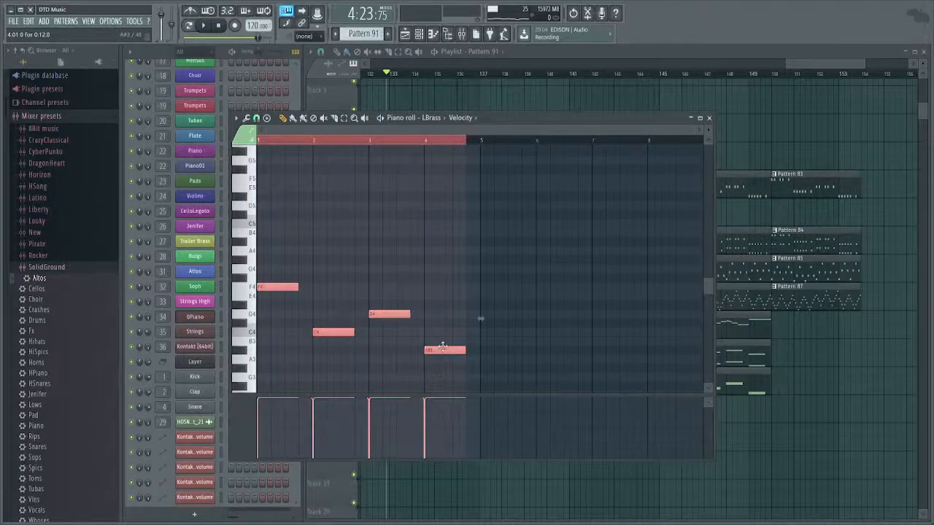
pyautogui.press('Escape')
pyautogui.click(504, 56)
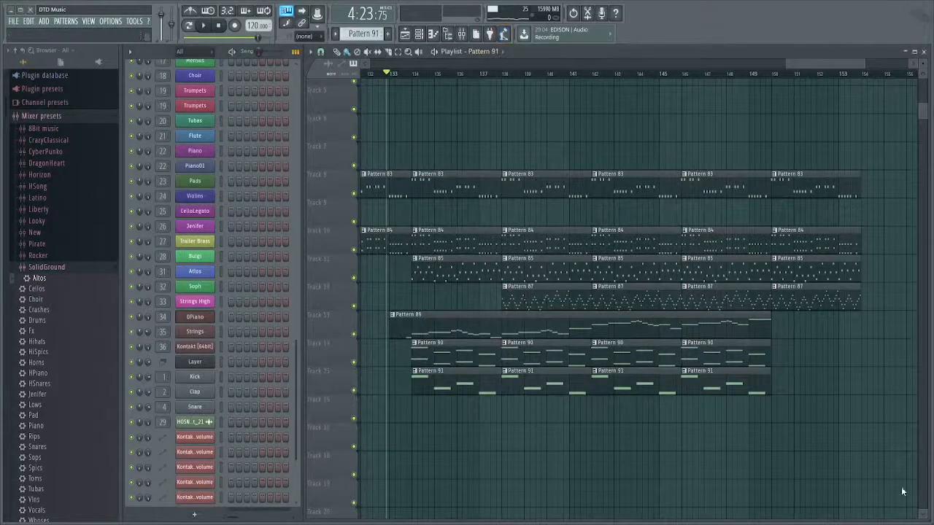
pyautogui.click(909, 350)
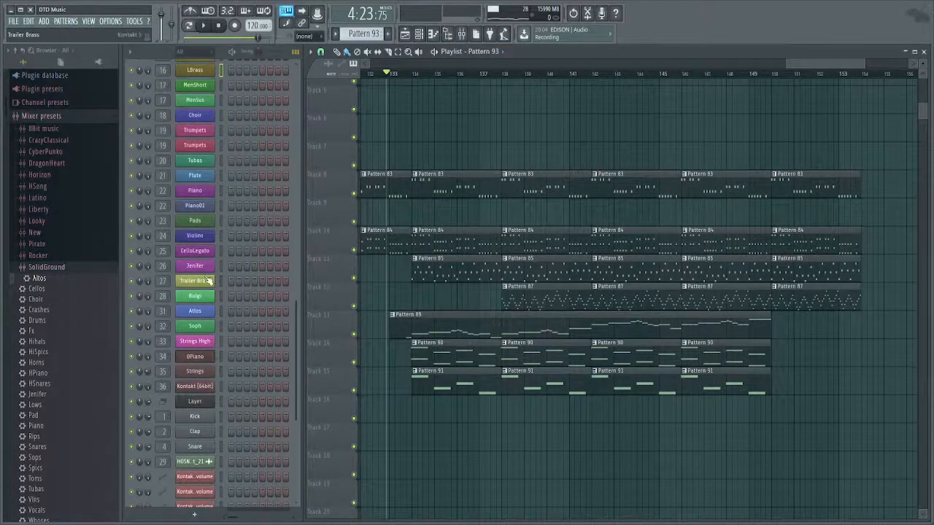
pyautogui.click(222, 281)
pyautogui.press('F7')
pyautogui.hotkey('ctrl', 'v')
pyautogui.scroll(2, 321, 304)
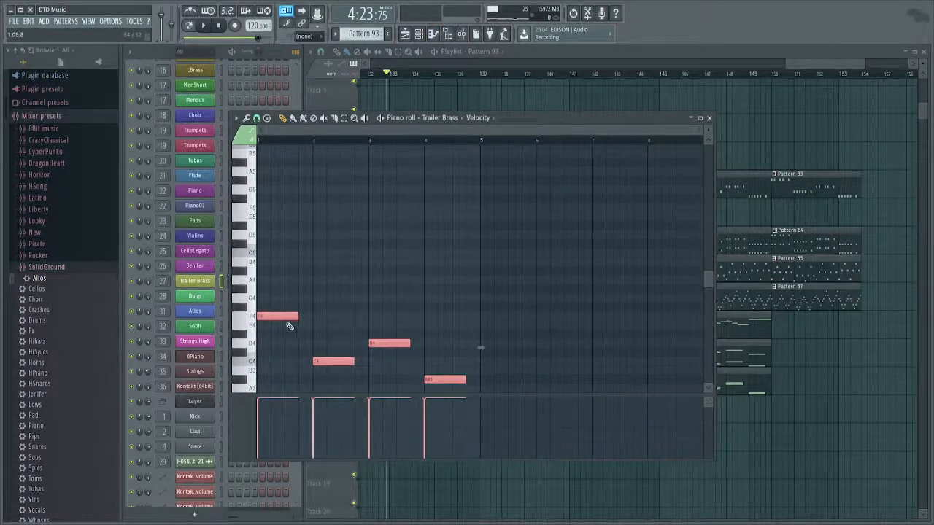
# Transpose the four Trailer Brass notes up to A#4, F4, G4 and D#4, and shift them down an octave.
pyautogui.moveTo(286, 318); pyautogui.dragTo(275, 282)
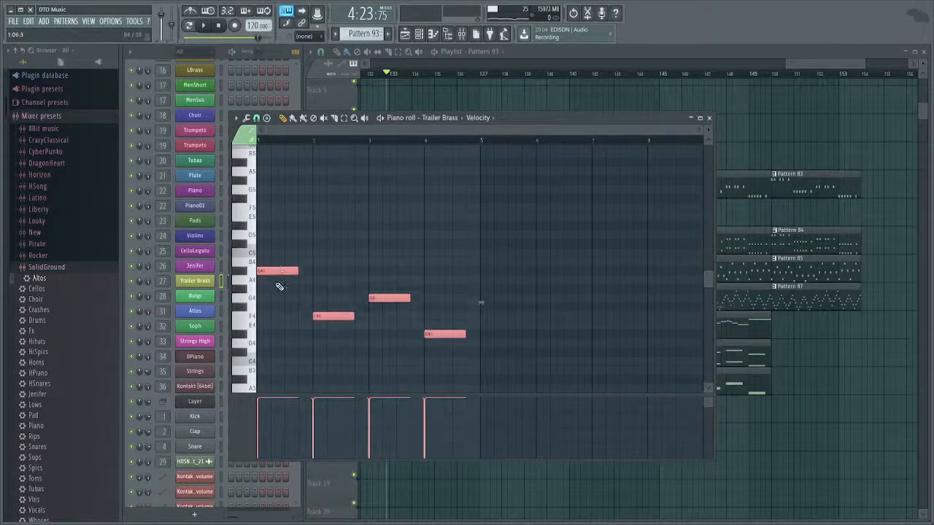
pyautogui.hotkey('ctrl', 'Down')
pyautogui.press('F7')
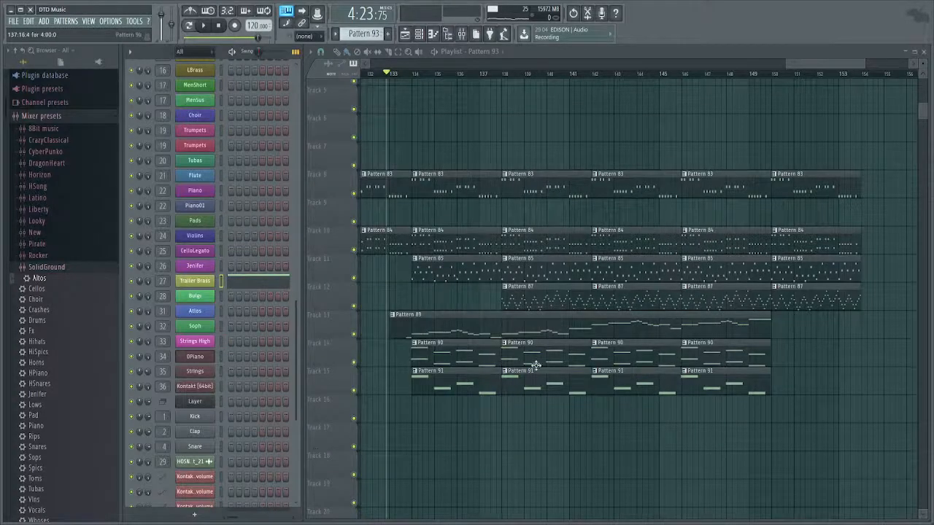
# Place Pattern 93 at bar 138 on Track 16 during playback, duplicate it to bars 142 and 146, and align the clips with Pattern 91.
pyautogui.click(508, 413)
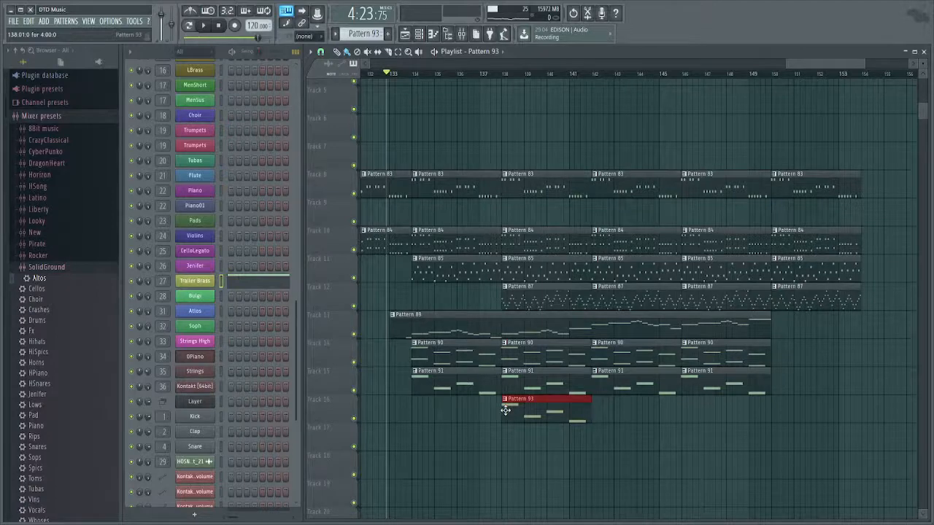
pyautogui.press('space')
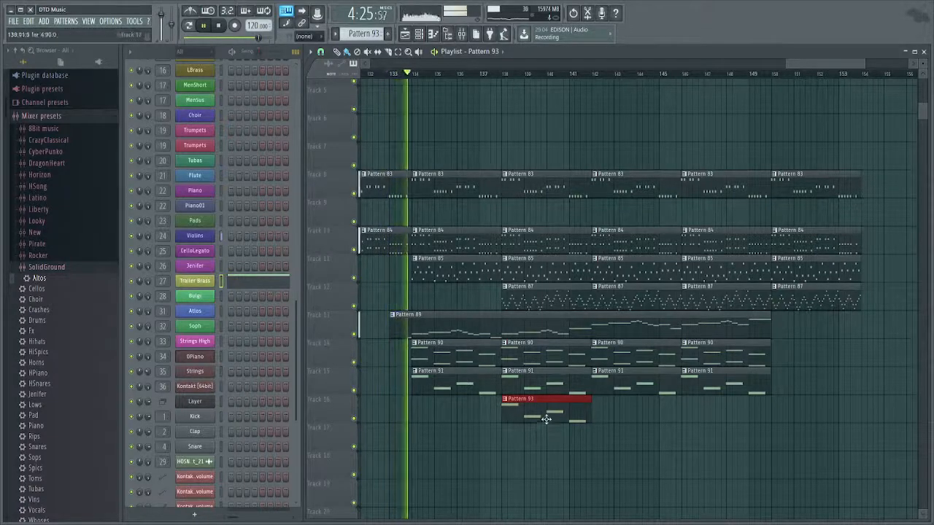
pyautogui.hotkey('ctrl', 'b')
pyautogui.hotkey('ctrl', 'b')
pyautogui.moveTo(821, 397); pyautogui.dragTo(533, 430)
pyautogui.scroll(6, 480, 417)
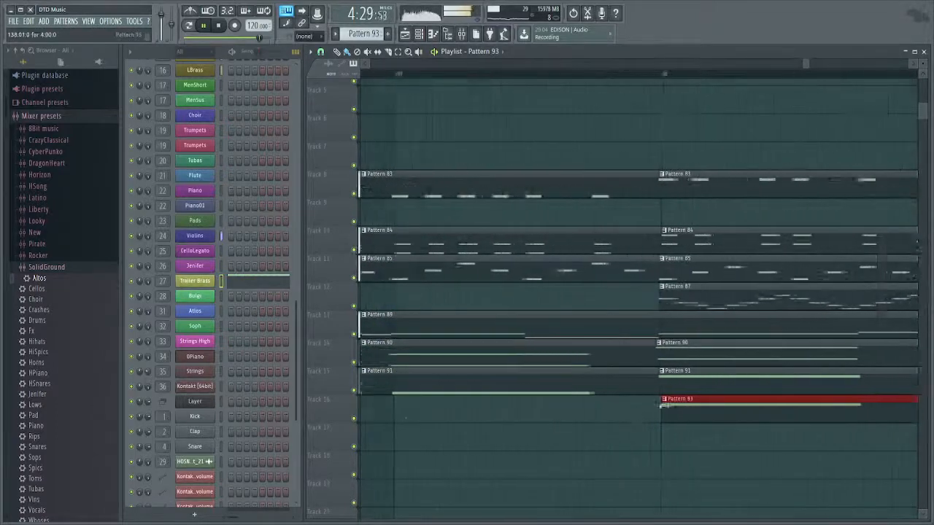
pyautogui.moveTo(705, 417); pyautogui.dragTo(702, 417)
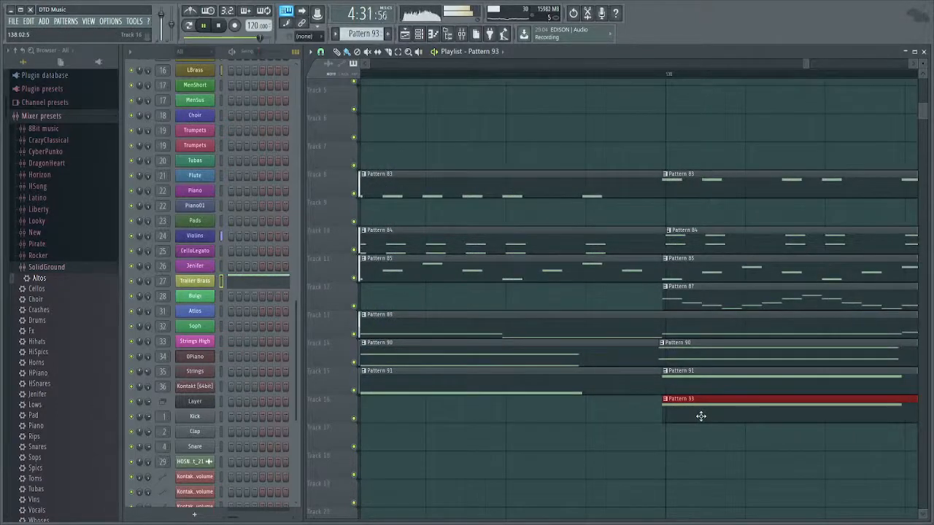
# Follow the playback of the section with the Trailer Brass layer and stop it.
pyautogui.scroll(-3, 674, 423)
pyautogui.scroll(-3, 704, 447)
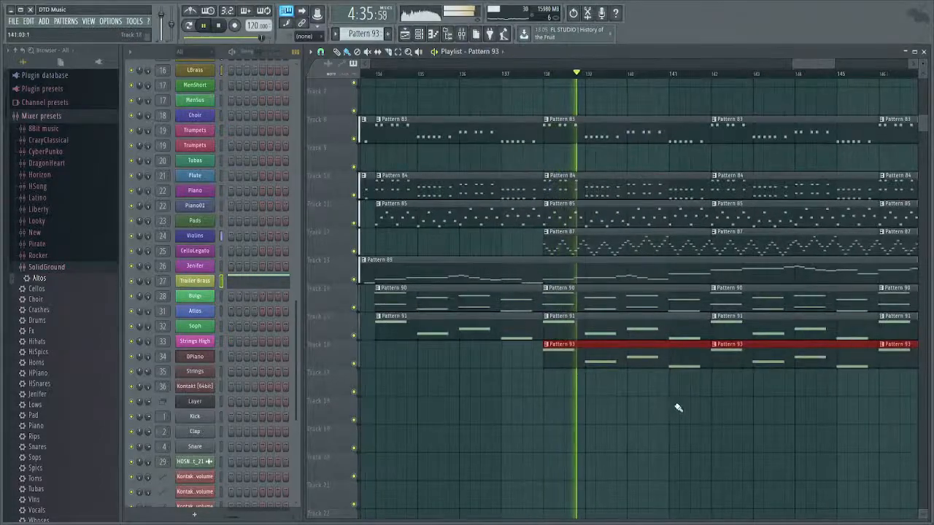
pyautogui.moveTo(669, 410); pyautogui.dragTo(582, 424)
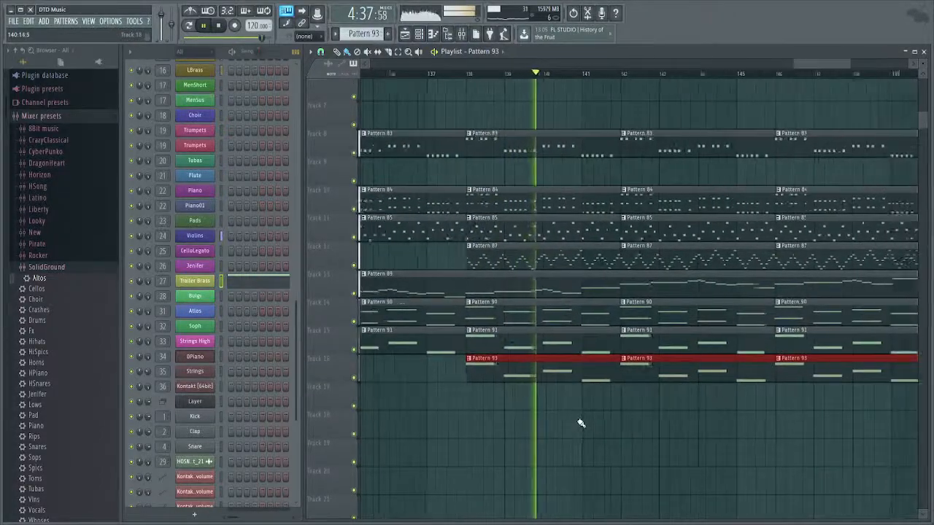
pyautogui.scroll(-2, 582, 423)
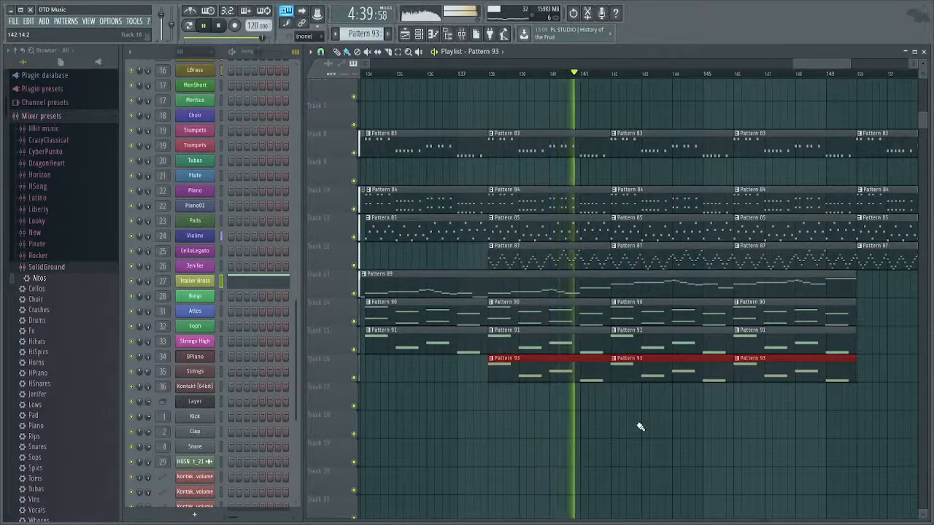
pyautogui.moveTo(653, 432); pyautogui.dragTo(563, 435)
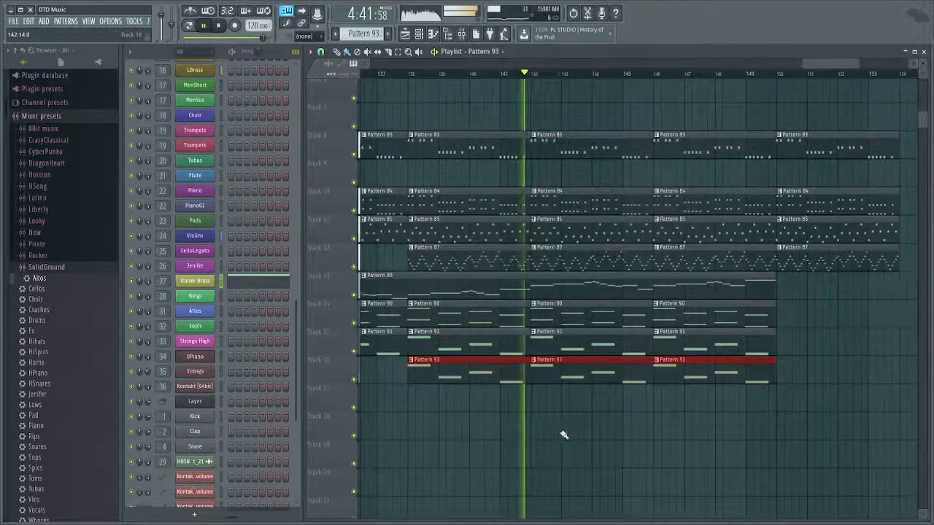
pyautogui.scroll(-2, 599, 416)
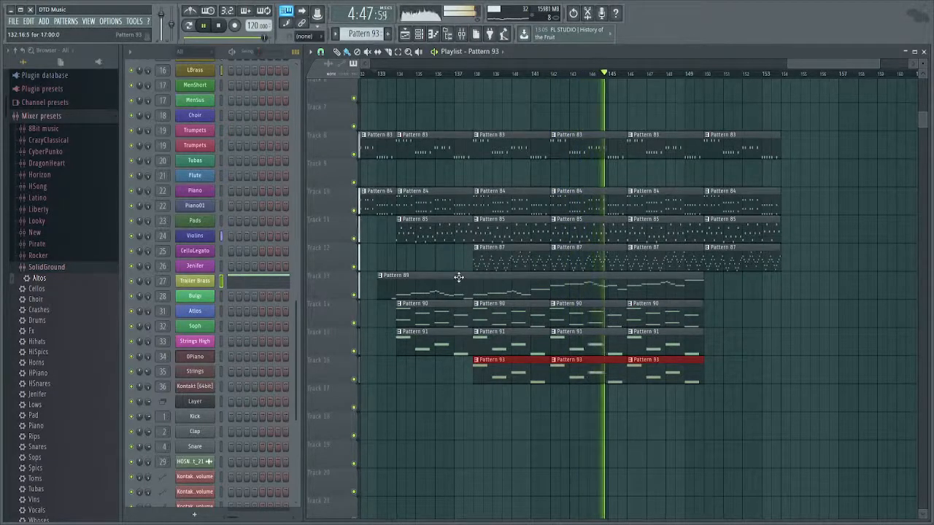
pyautogui.press('space')
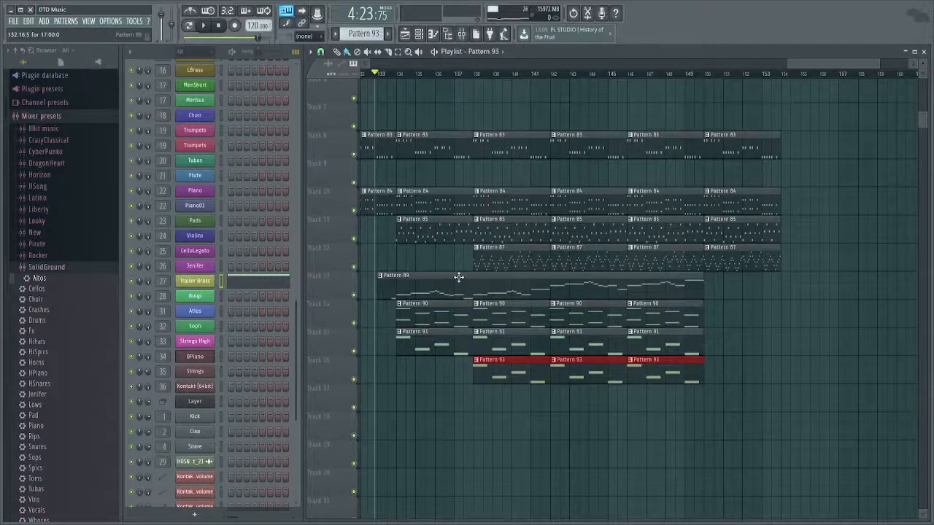
# Copy all Violins melody notes of Pattern 89 and paste them into the Jenifer channel of a new Pattern 94.
pyautogui.doubleClick(458, 277)
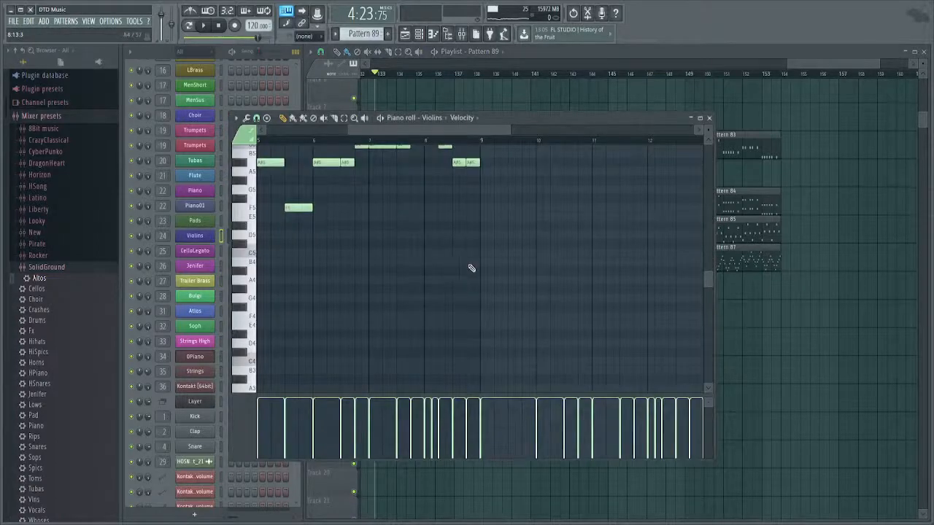
pyautogui.hotkey('ctrl', 'a')
pyautogui.press('Escape')
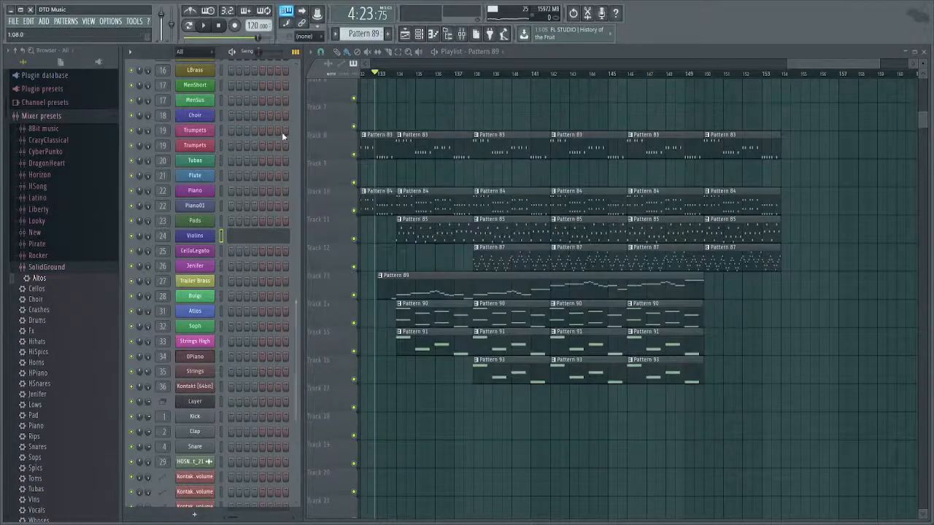
pyautogui.click(500, 59)
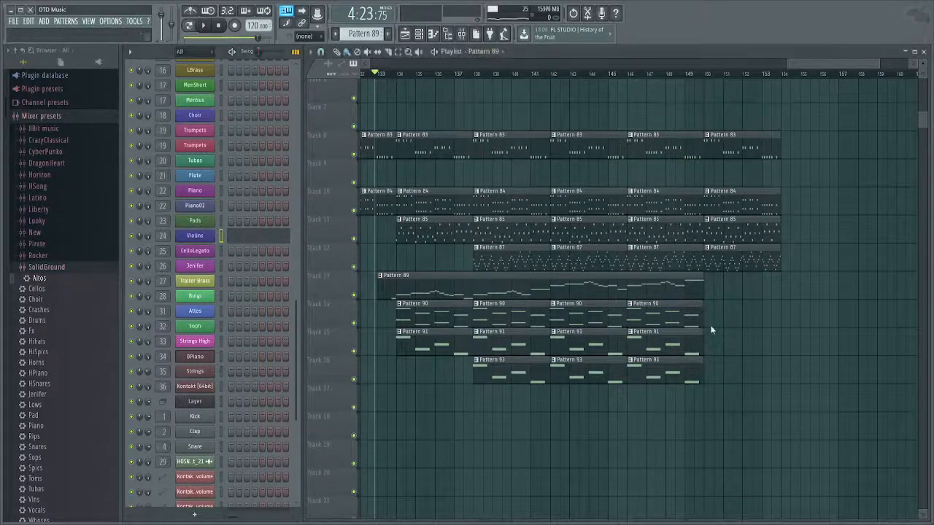
pyautogui.press('F4')
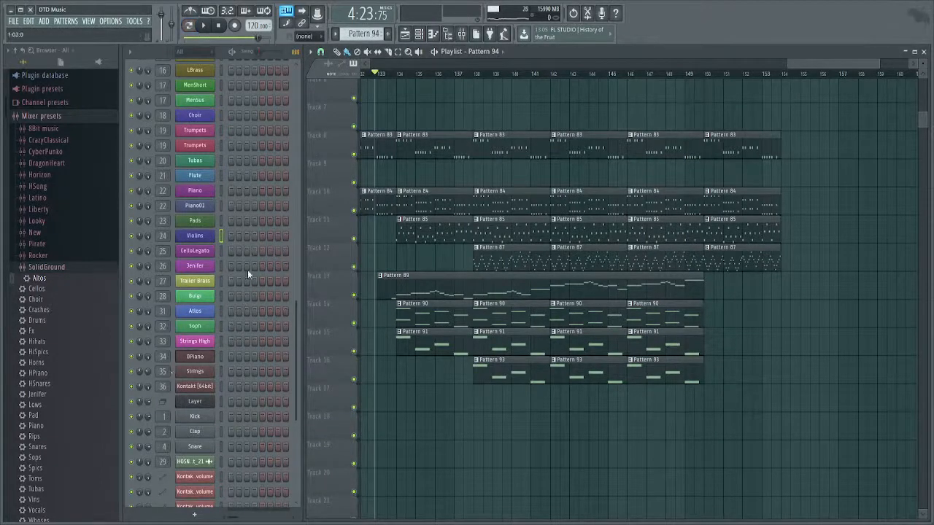
pyautogui.click(220, 265)
pyautogui.press('F7')
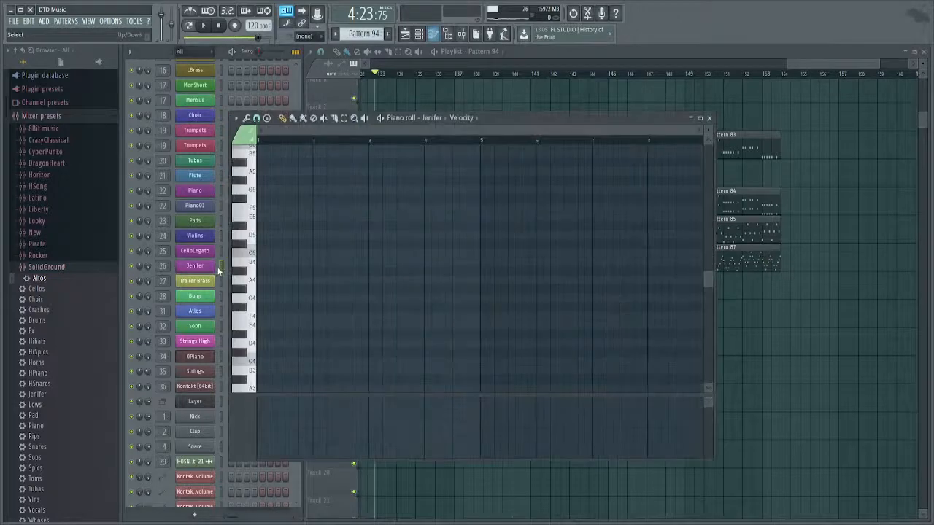
pyautogui.hotkey('ctrl', 'v')
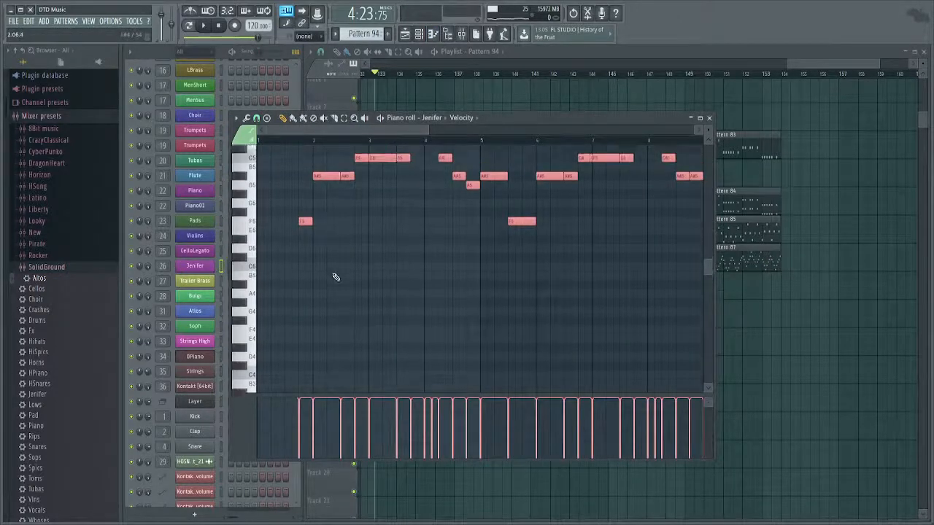
# Lengthen the opening F5 note and the second A#5 note slightly so they overlap the following notes, and play the pattern.
pyautogui.scroll(5, 333, 292)
pyautogui.keyDown('ctrl'); pyautogui.scroll(3, 315, 307); pyautogui.keyUp('ctrl')
pyautogui.click(314, 314)
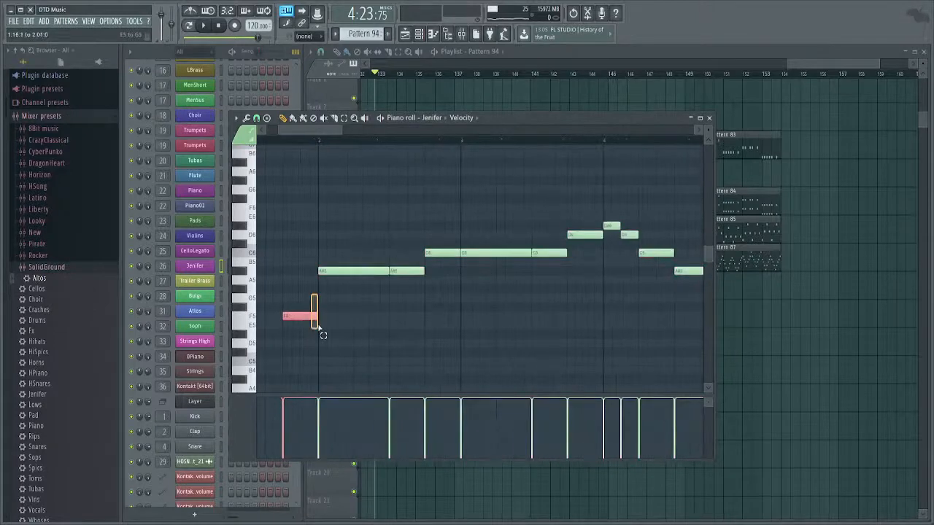
pyautogui.hotkey('ctrl', 'a')
pyautogui.click(316, 315)
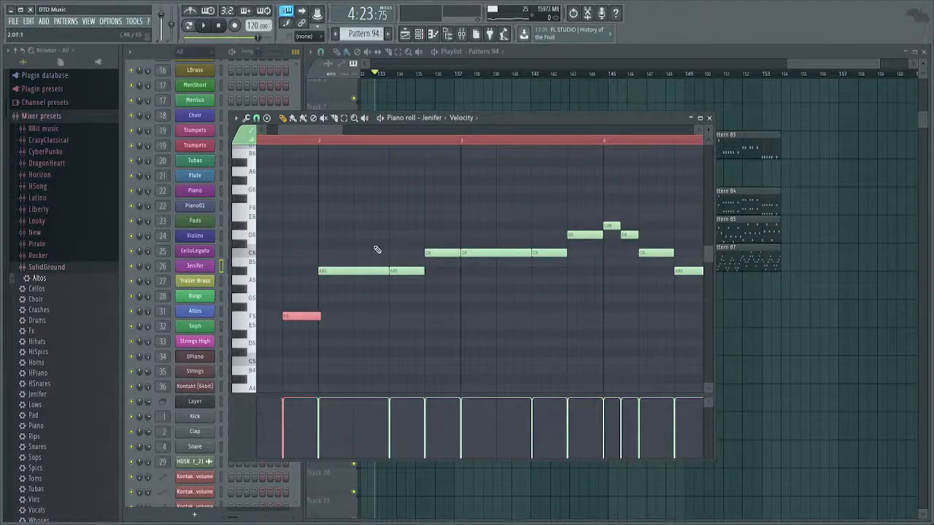
pyautogui.click(422, 271)
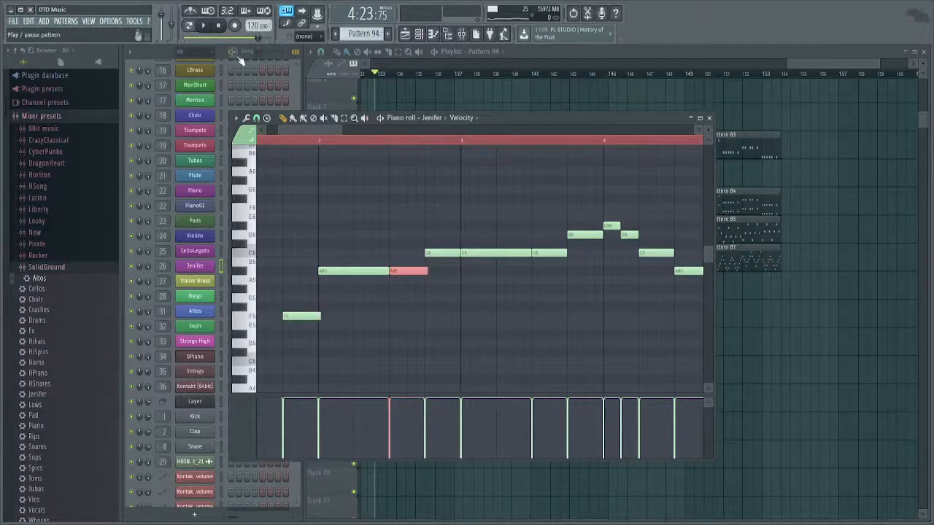
pyautogui.press('space')
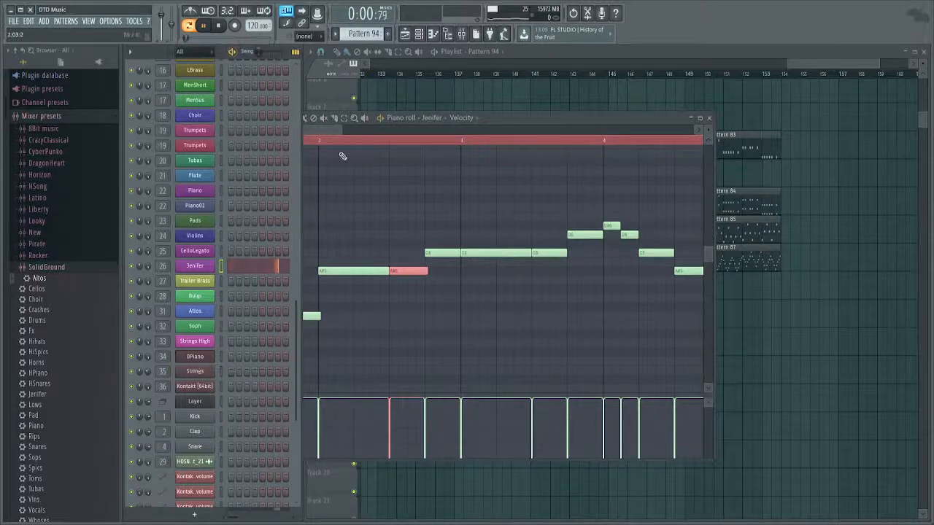
# Stop playback and slightly lengthen the notes from bar 3's last C6 to bar 4's A5 so each overlaps the following note.
pyautogui.moveTo(517, 304); pyautogui.dragTo(448, 309)
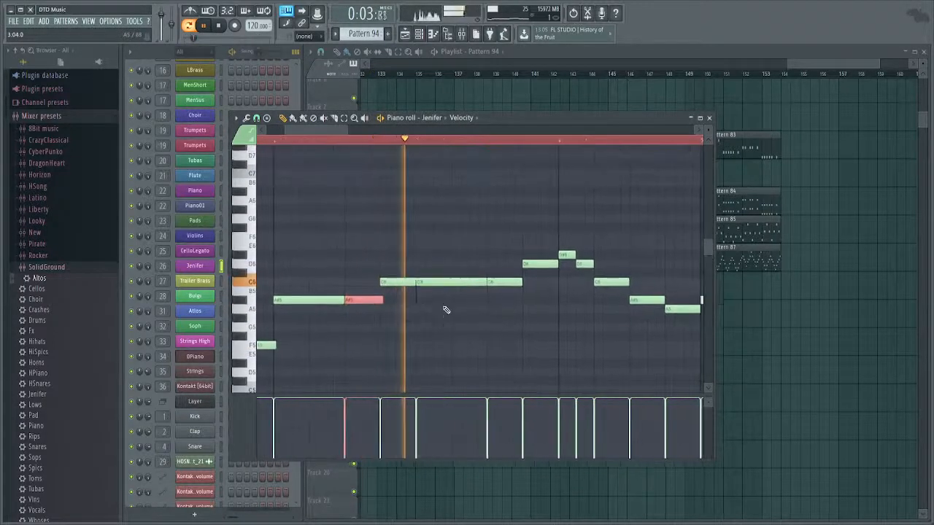
pyautogui.click(511, 282)
pyautogui.press('space')
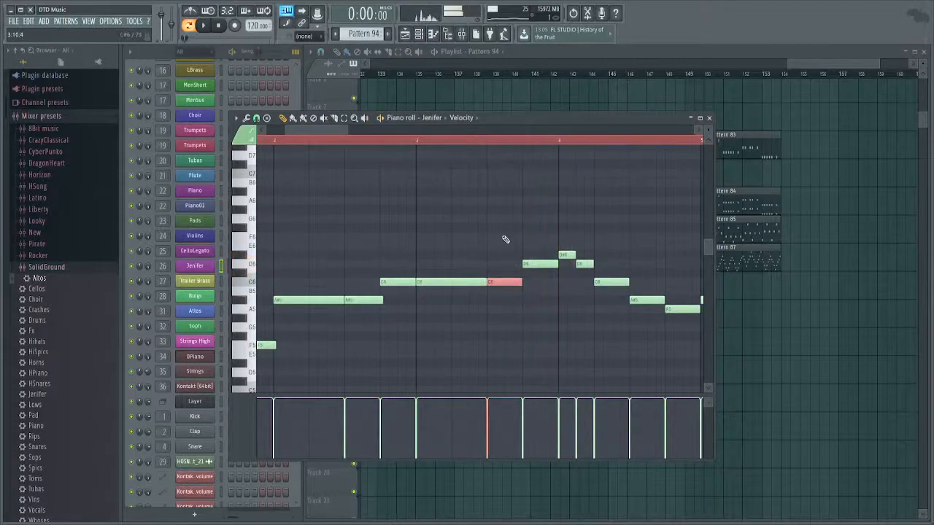
pyautogui.moveTo(501, 234); pyautogui.dragTo(473, 306)
pyautogui.moveTo(626, 325); pyautogui.dragTo(483, 327)
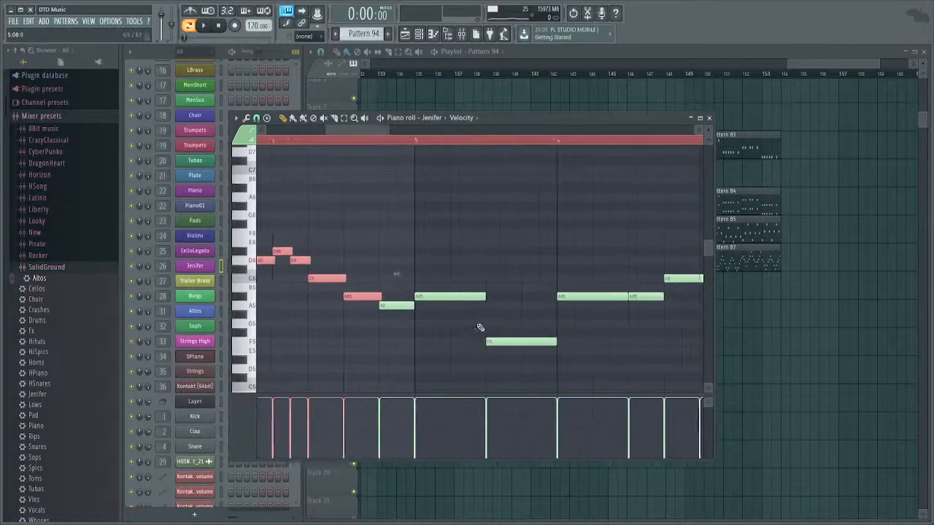
pyautogui.hotkey('ctrl', 'd')
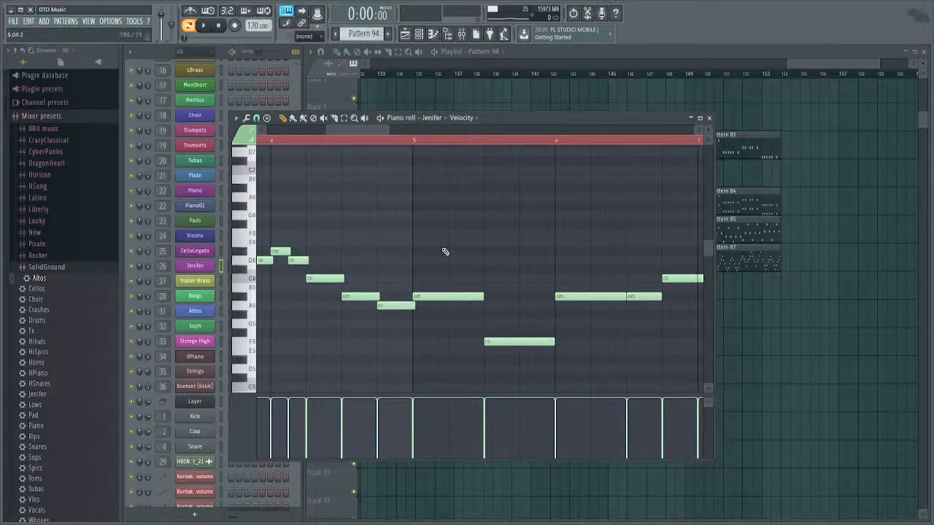
# Slightly lengthen the A#5 and F5 notes of bar 5 and the second A#5 of bar 6 so they overlap the following notes.
pyautogui.moveTo(442, 249); pyautogui.dragTo(488, 349)
pyautogui.moveTo(470, 248); pyautogui.dragTo(500, 372)
pyautogui.scroll(4, 485, 313)
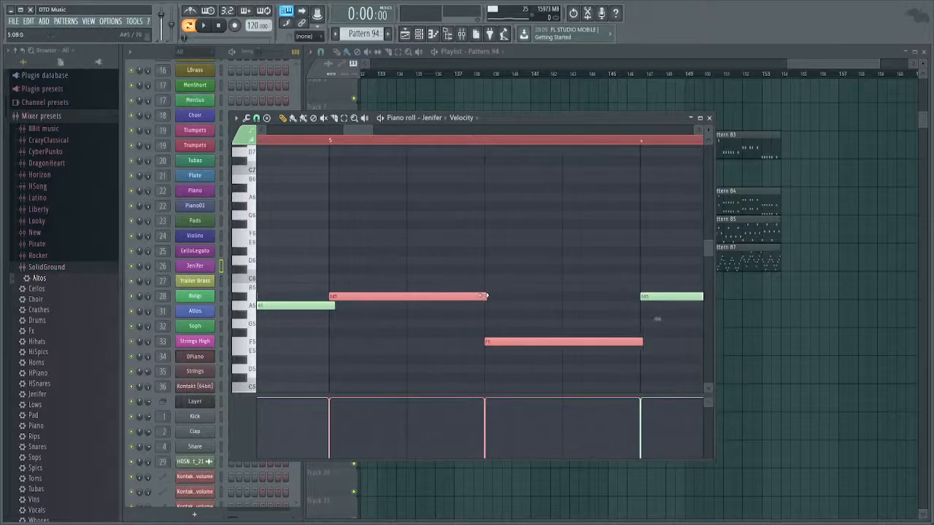
pyautogui.hscroll(6, 532, 298)
pyautogui.scroll(-3, 507, 254)
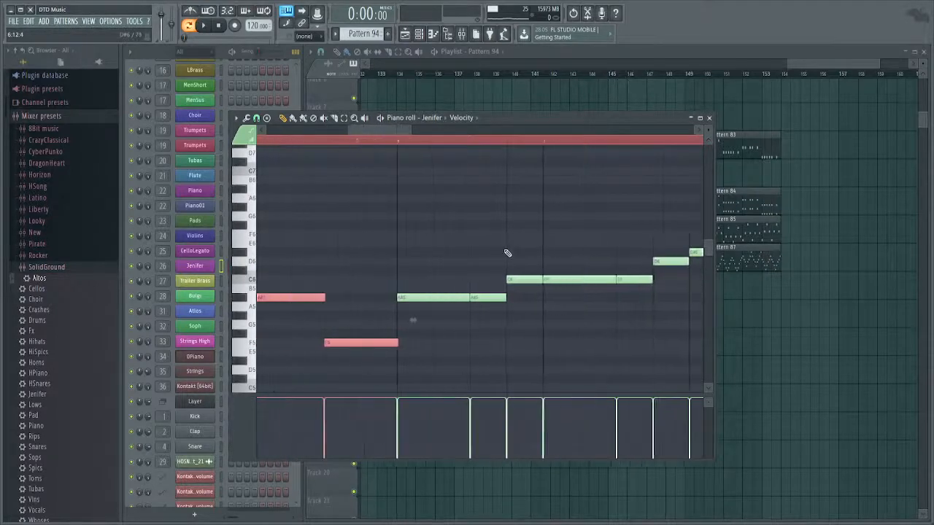
pyautogui.moveTo(507, 253); pyautogui.dragTo(505, 302)
# Slightly lengthen the bar 7–8 phrase from the last C6 to the final A#5, plus the long F6 in bar 9.
pyautogui.hscroll(3, 620, 307)
pyautogui.scroll(1, 517, 309)
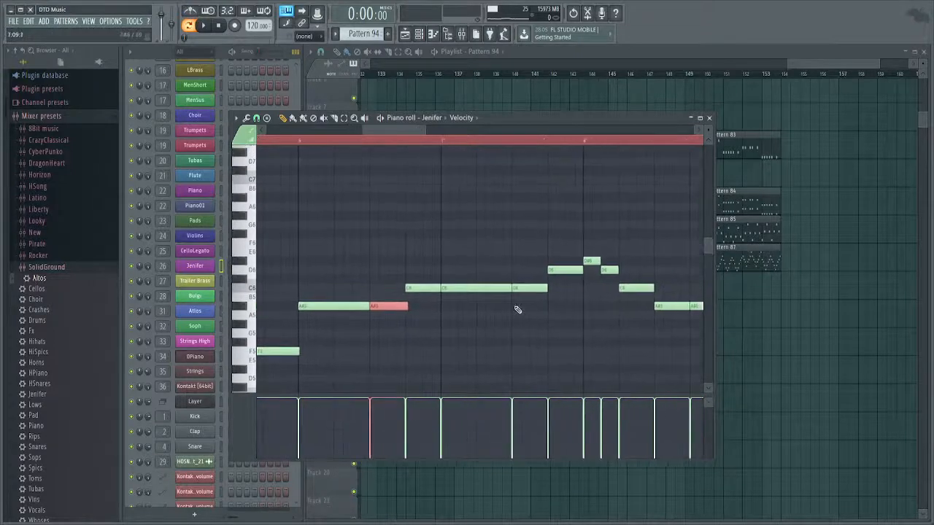
pyautogui.moveTo(533, 232); pyautogui.dragTo(656, 291)
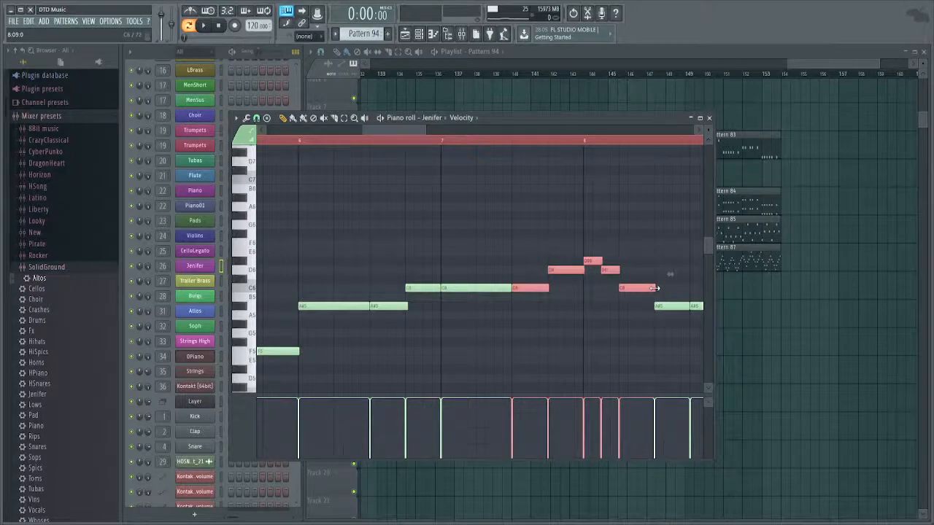
pyautogui.hscroll(5, 609, 291)
pyautogui.scroll(1, 466, 298)
pyautogui.moveTo(457, 208); pyautogui.dragTo(513, 391)
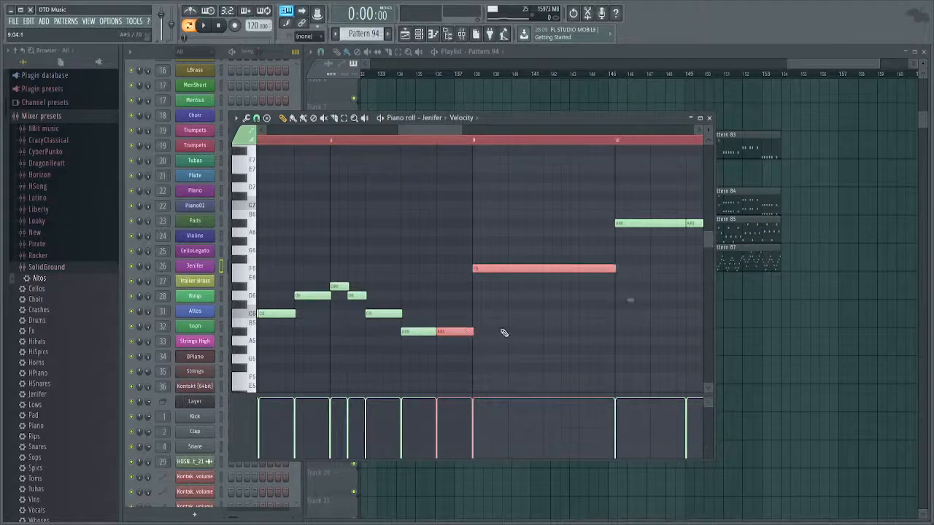
# Slightly lengthen the second A#6 of bar 10 and the bar 11–12 notes from the last C7 to A#6 so they overlap.
pyautogui.hscroll(8, 503, 332)
pyautogui.scroll(2, 460, 329)
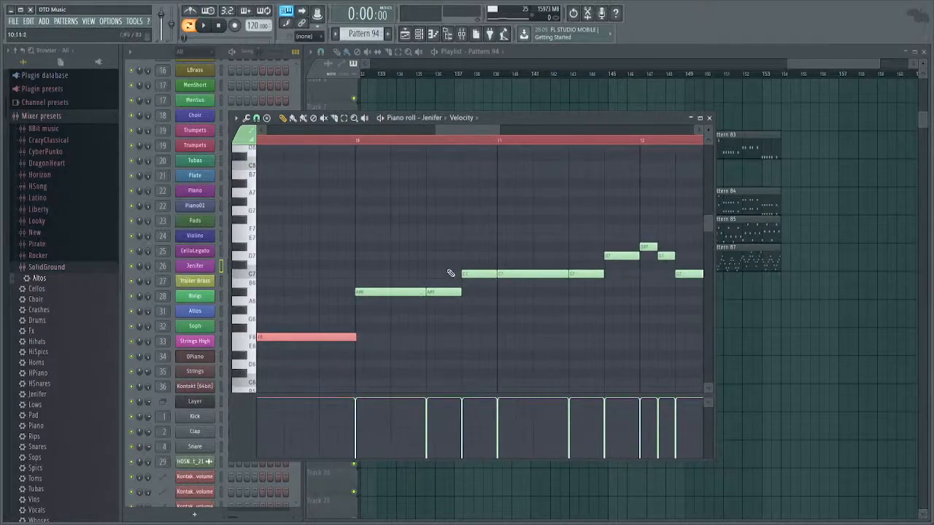
pyautogui.moveTo(448, 254); pyautogui.dragTo(427, 321)
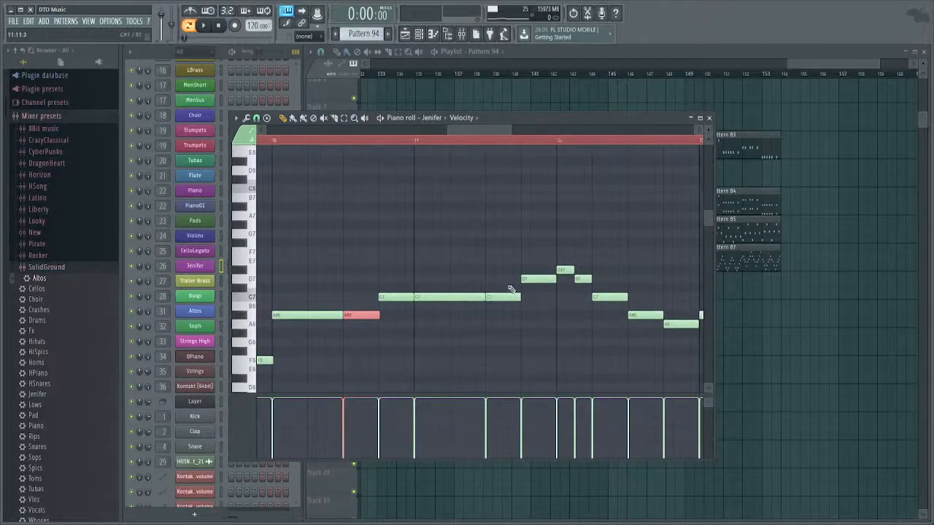
pyautogui.moveTo(504, 249); pyautogui.dragTo(642, 342)
pyautogui.moveTo(639, 328); pyautogui.dragTo(576, 325)
pyautogui.scroll(3, 574, 310)
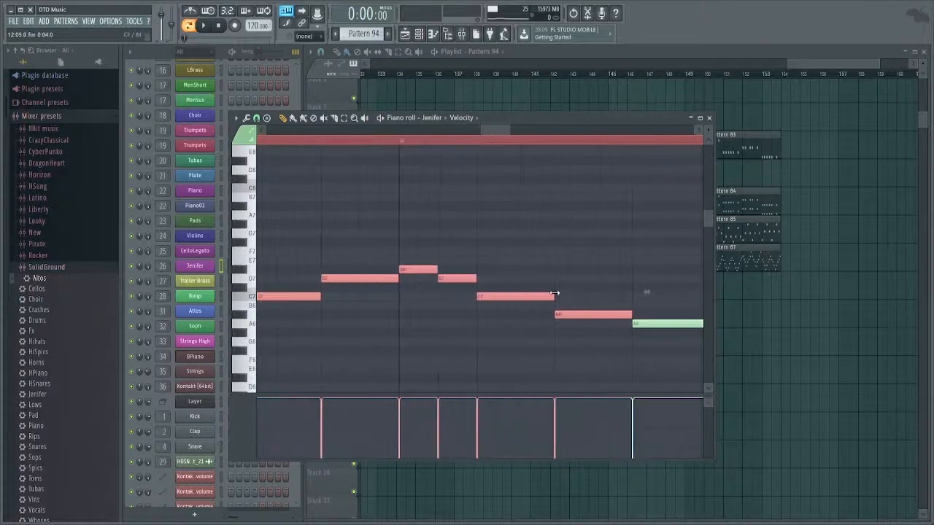
pyautogui.moveTo(555, 294); pyautogui.dragTo(544, 305)
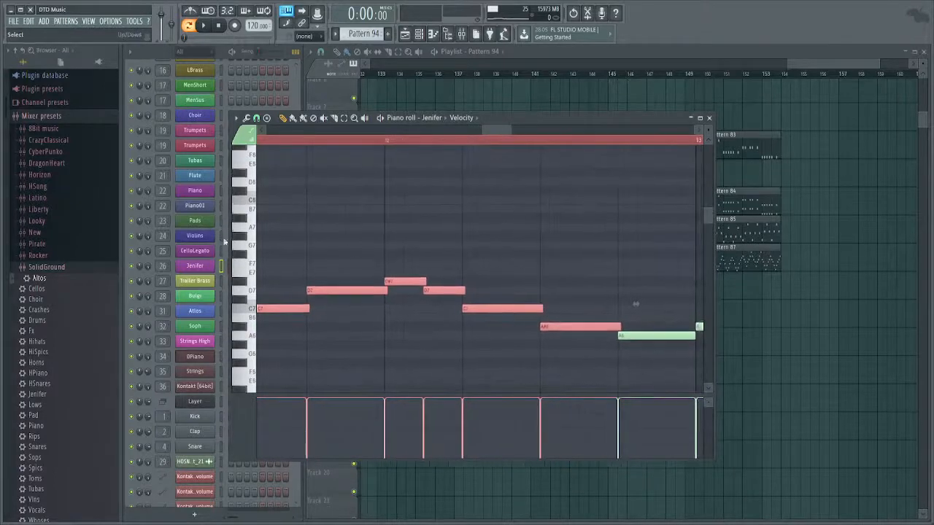
# Audition high Jenifer keys around E7 and F7 on the piano roll keyboard, and close the piano roll.
pyautogui.click(250, 250)
pyautogui.click(252, 273)
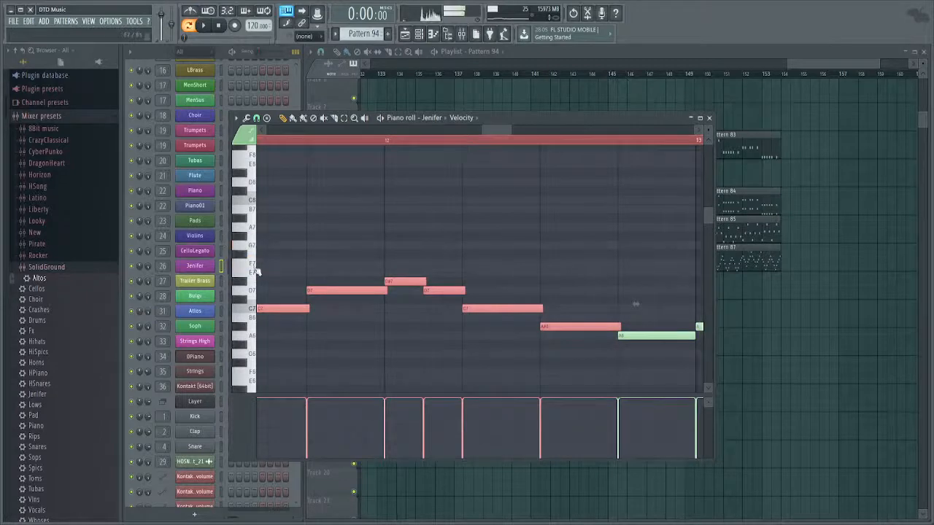
pyautogui.click(255, 267)
pyautogui.click(252, 273)
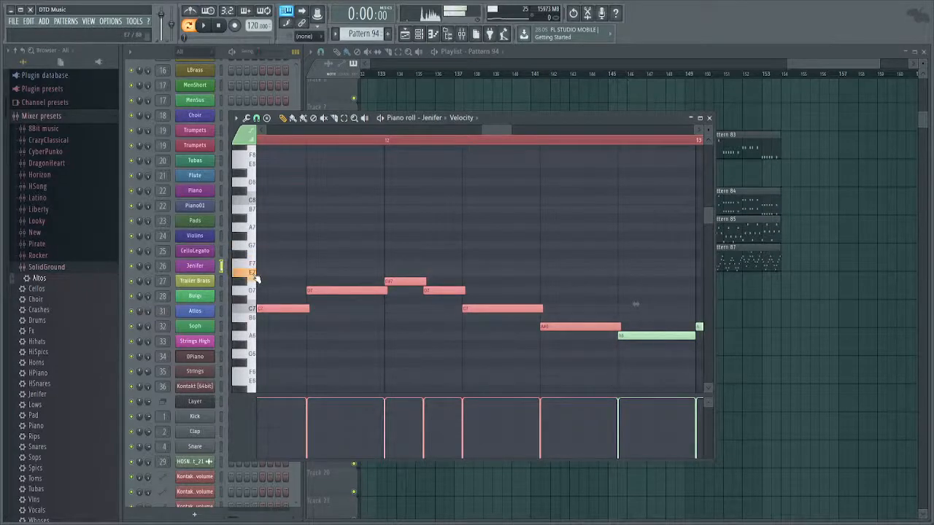
pyautogui.moveTo(633, 330); pyautogui.dragTo(490, 310)
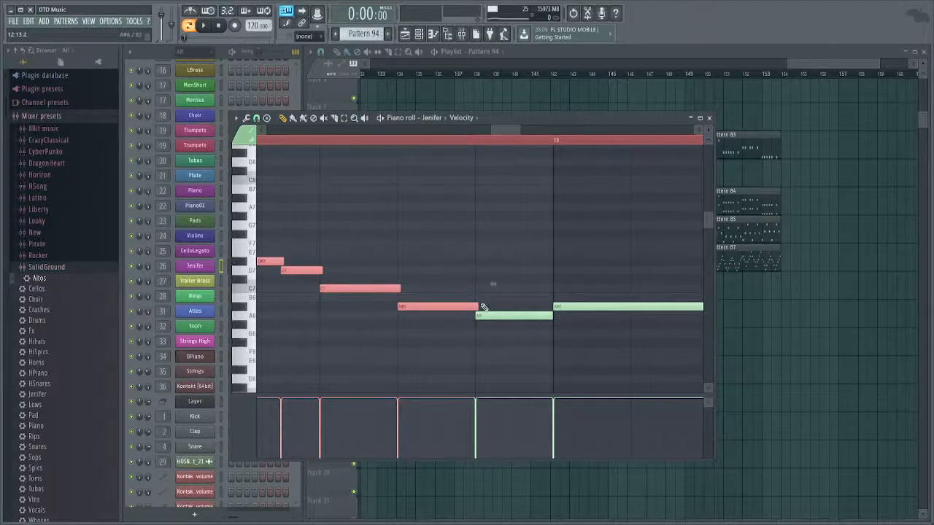
pyautogui.press('Escape')
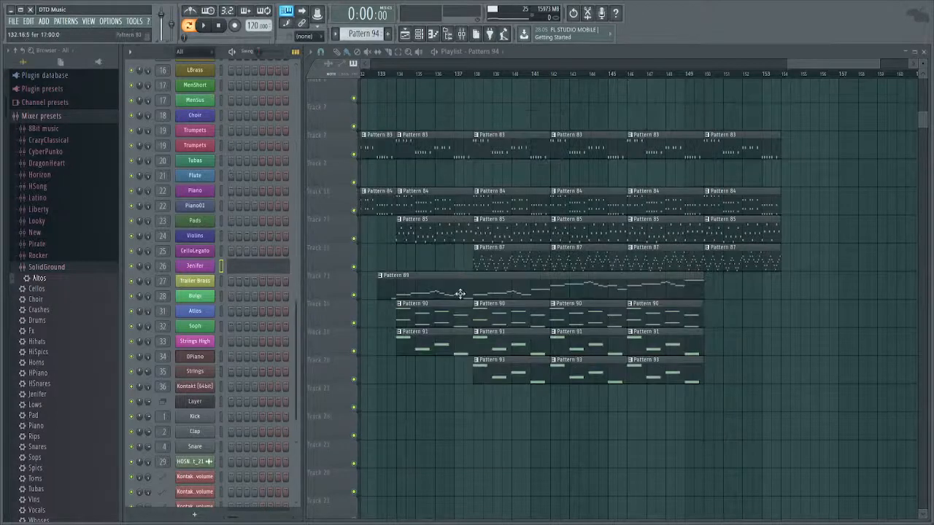
# Play Pattern 94 in the Jenifer piano roll, remove the stray D7 note in bar 1, and stop playback.
pyautogui.click(231, 53)
pyautogui.click(288, 269)
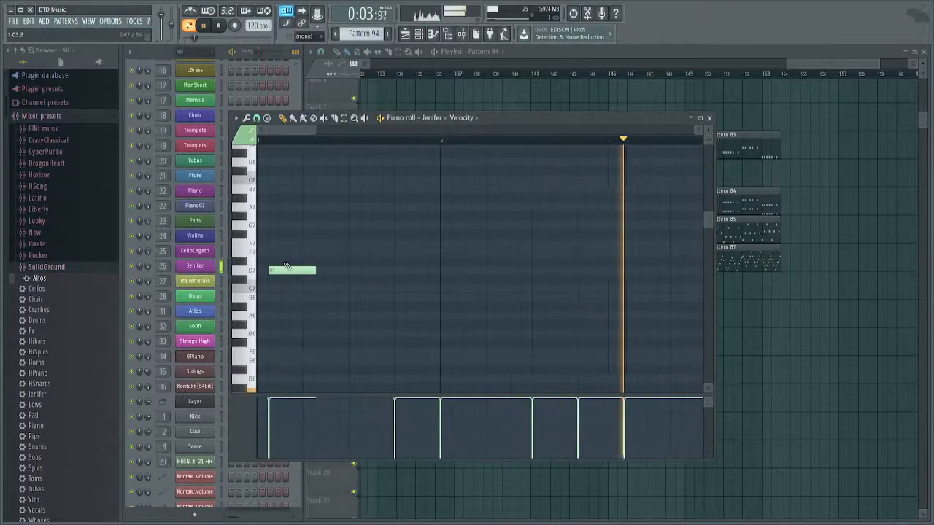
pyautogui.scroll(-3, 291, 259)
pyautogui.rightClick(270, 271)
pyautogui.scroll(-5, 469, 308)
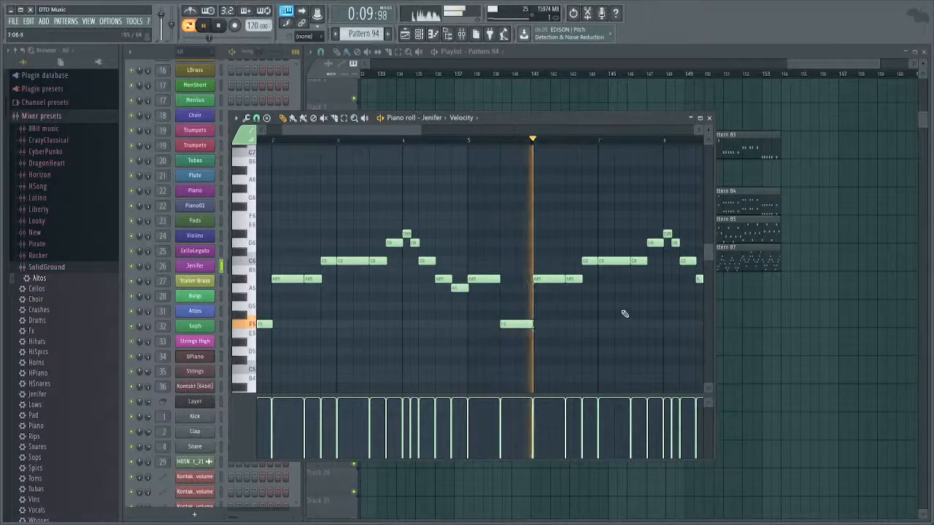
pyautogui.scroll(2, 555, 318)
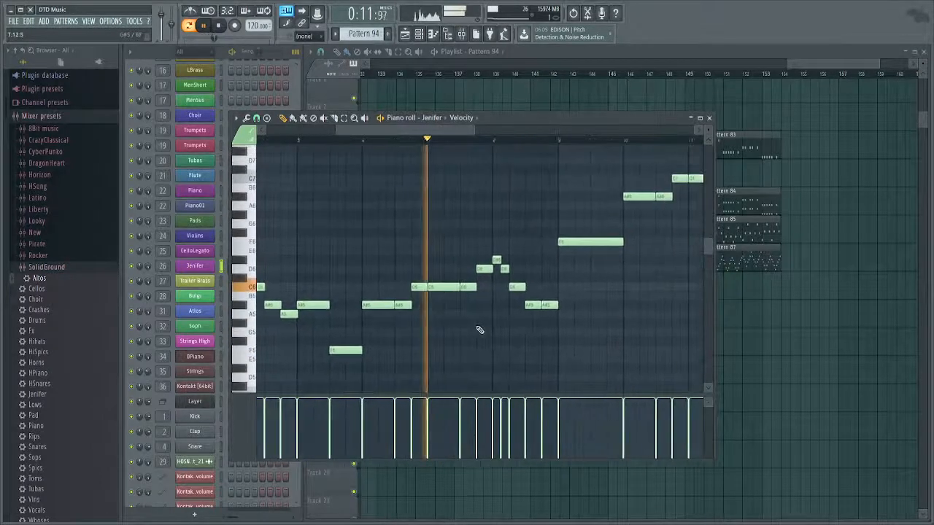
pyautogui.scroll(-2, 457, 327)
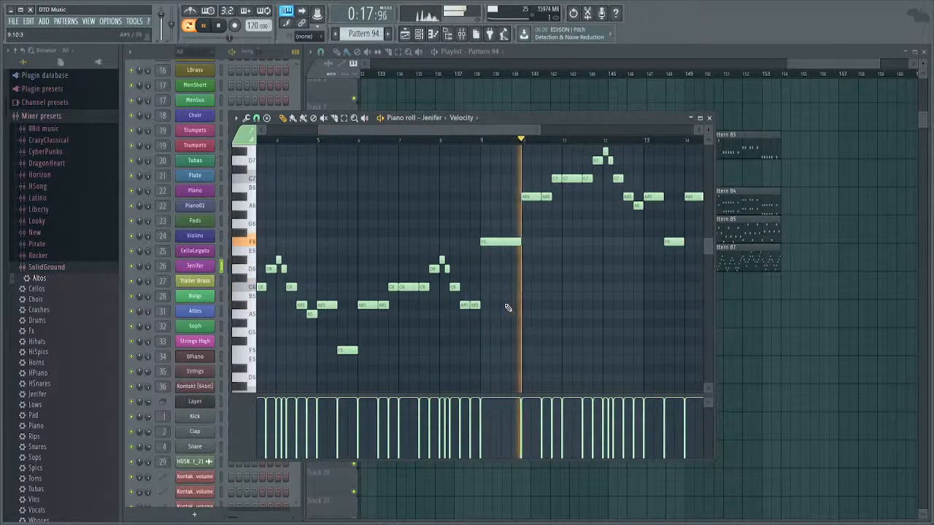
pyautogui.press('space')
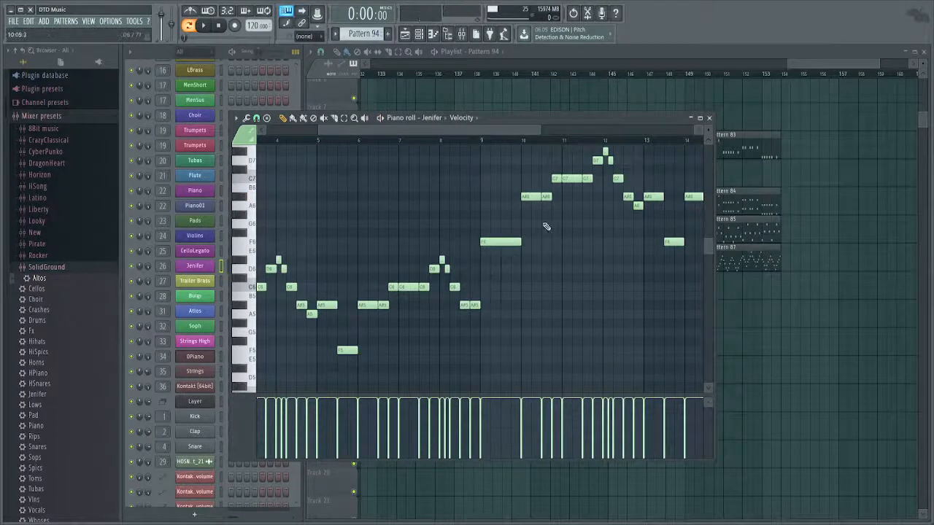
# Delete all Jenifer notes from bar 10 onward in Pattern 94 and close the piano roll.
pyautogui.scroll(4, 543, 230)
pyautogui.scroll(-2, 521, 239)
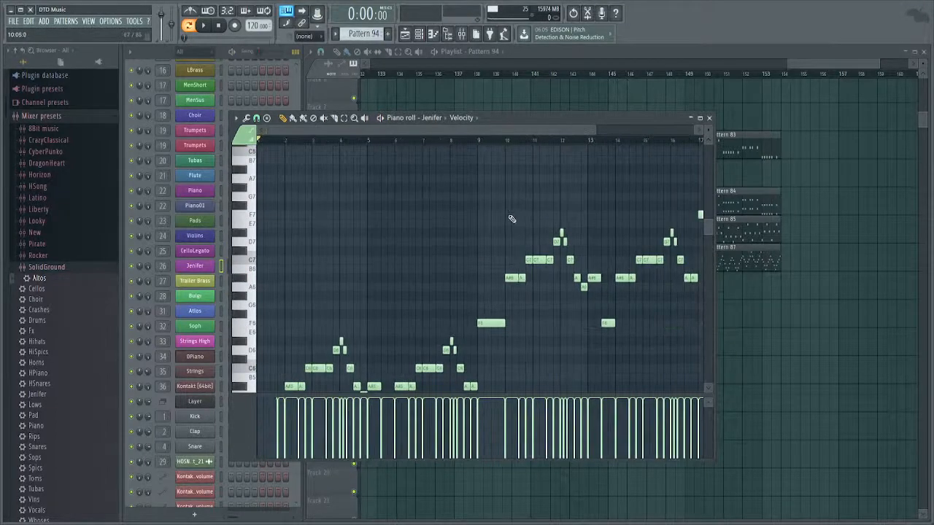
pyautogui.scroll(-1, 503, 196)
pyautogui.moveTo(459, 178); pyautogui.dragTo(616, 358)
pyautogui.press('Delete')
pyautogui.press('F7')
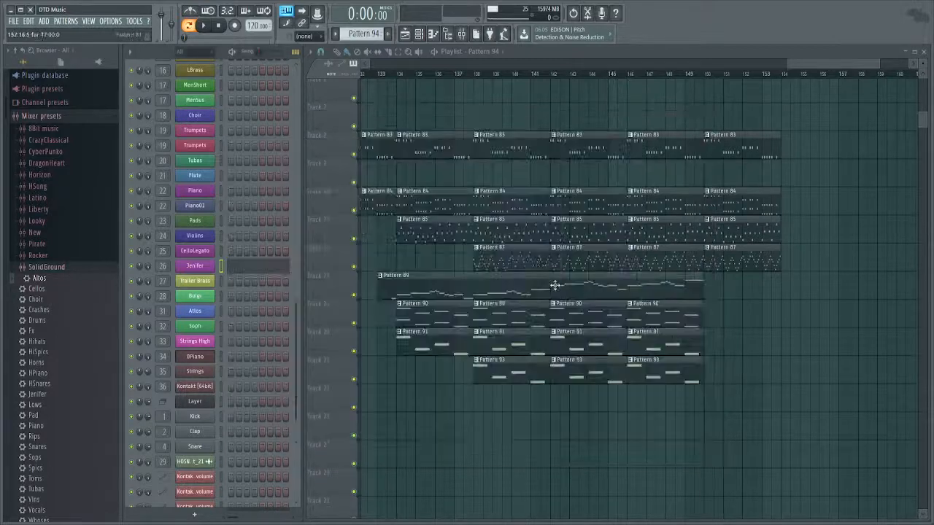
# Place a Pattern 94 clip on Track 17 below the Pattern 93 clips and move it to start at bar 141.
pyautogui.scroll(3, 475, 406)
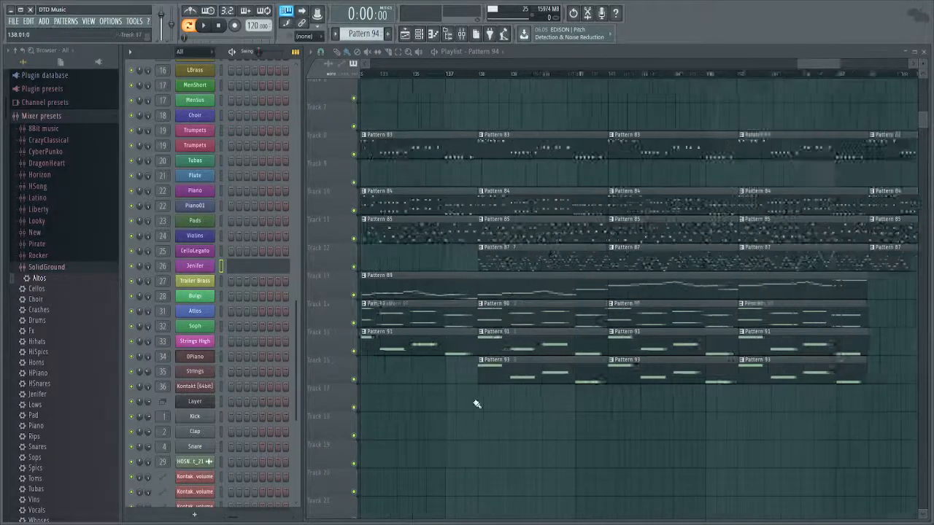
pyautogui.click(480, 394)
pyautogui.moveTo(495, 395)
pyautogui.mouseDown()
pyautogui.moveTo(465, 399)
pyautogui.moveTo(635, 351)
pyautogui.moveTo(629, 375)
pyautogui.moveTo(488, 379)
pyautogui.mouseUp()
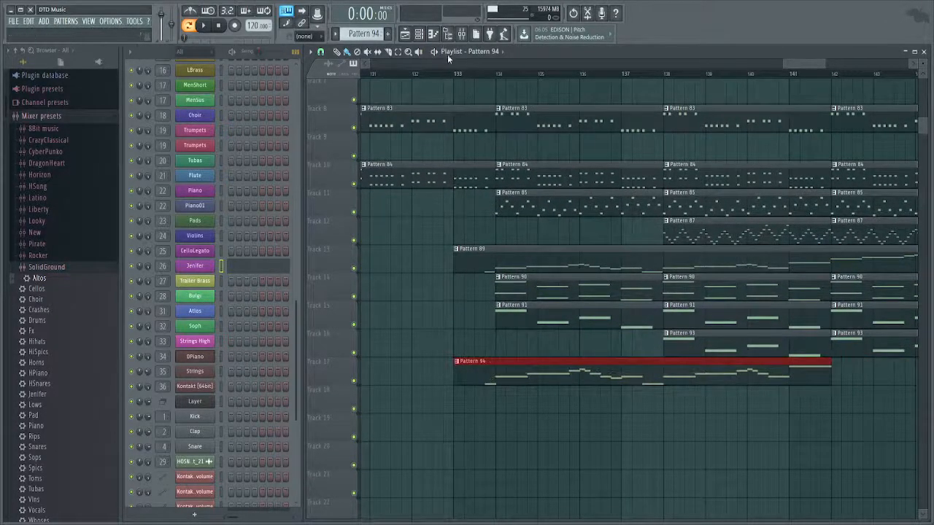
pyautogui.moveTo(639, 411); pyautogui.dragTo(505, 383)
pyautogui.scroll(-3, 367, 346)
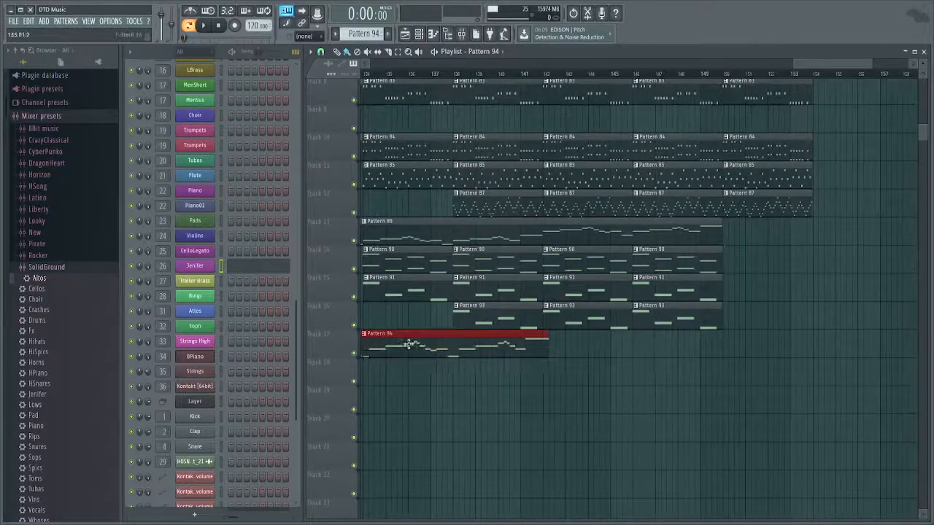
pyautogui.moveTo(411, 343); pyautogui.dragTo(583, 355)
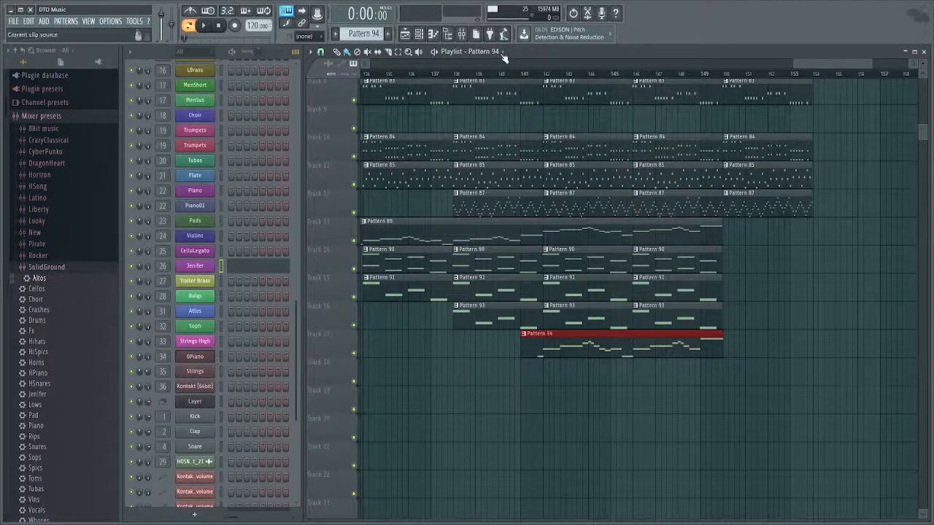
# Play the song from just before bar 141, raise the Jenifer mixer insert 26 volume to about 31% (-19.0 dB), and stop.
pyautogui.click(513, 80)
pyautogui.press('space')
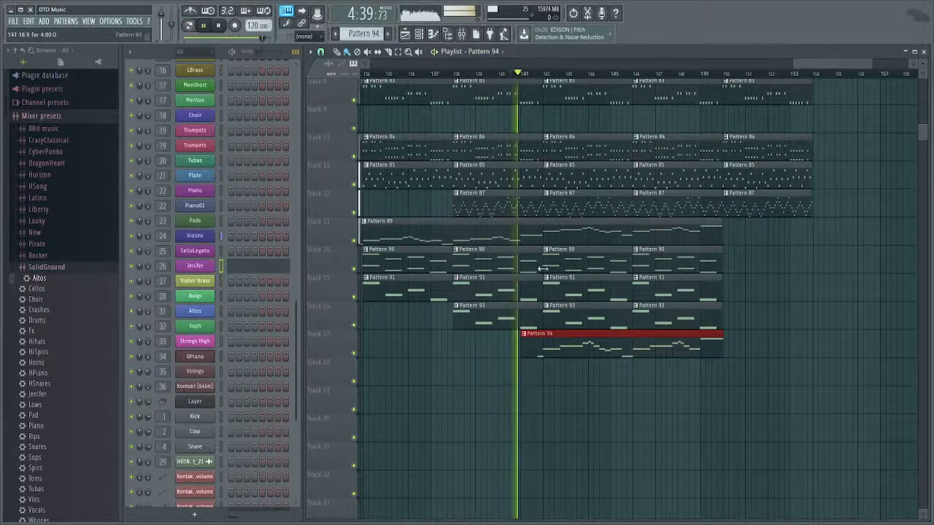
pyautogui.scroll(2, 525, 373)
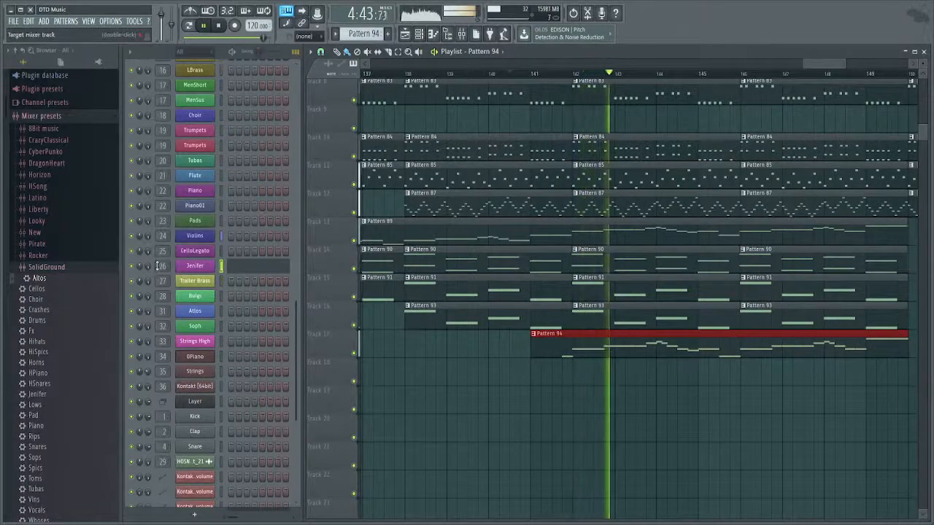
pyautogui.press('F9')
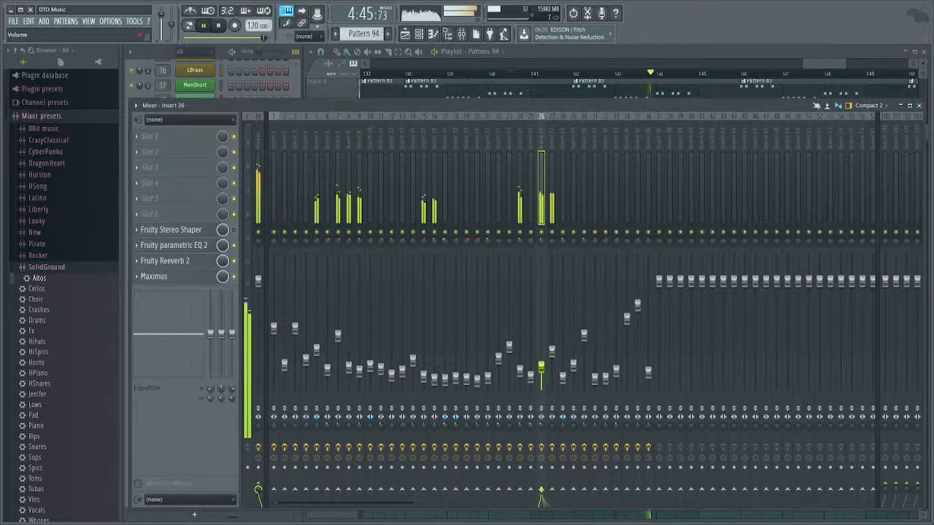
pyautogui.moveTo(542, 367); pyautogui.dragTo(542, 357)
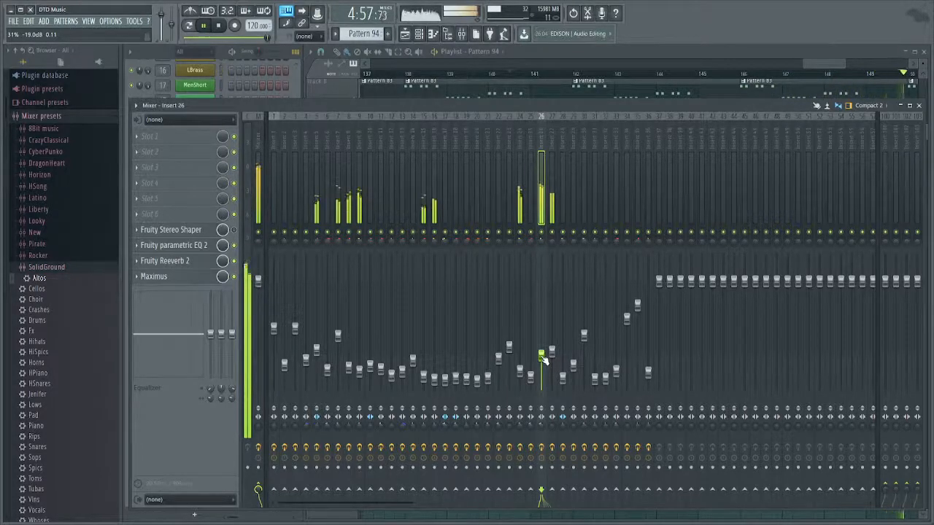
pyautogui.press('space')
pyautogui.press('F9')
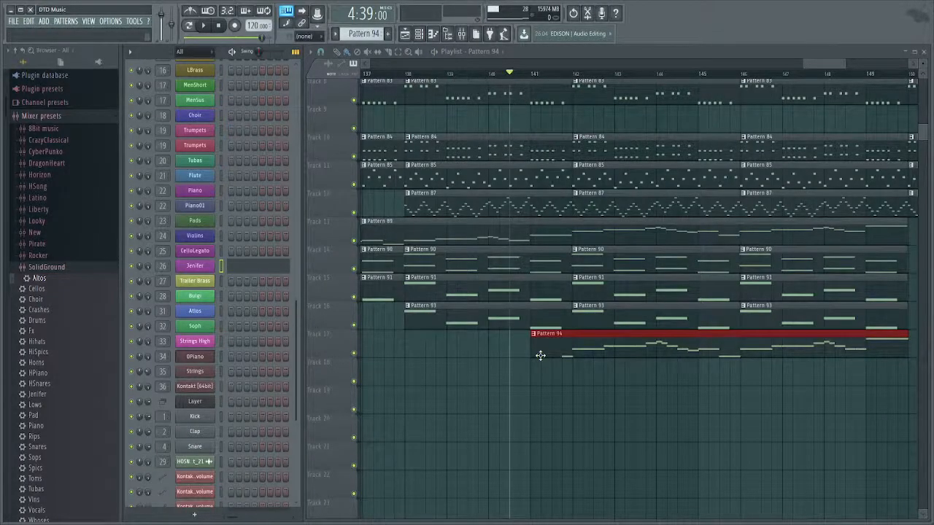
# Check the Pattern 94 clip's notes briefly, switch to pattern mode, and select the empty Pattern 95.
pyautogui.scroll(-3, 540, 355)
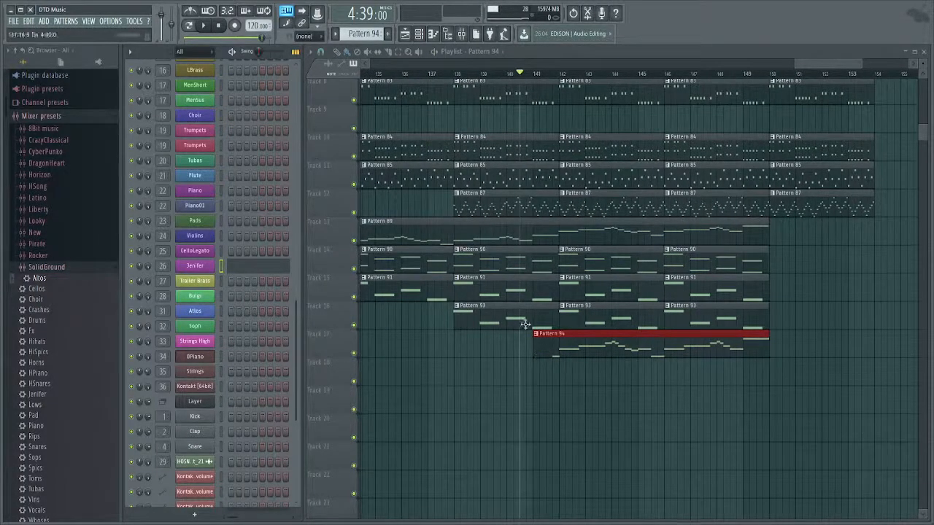
pyautogui.doubleClick(573, 349)
pyautogui.press('Escape')
pyautogui.click(504, 53)
pyautogui.press('l')
pyautogui.press('KP_Add')
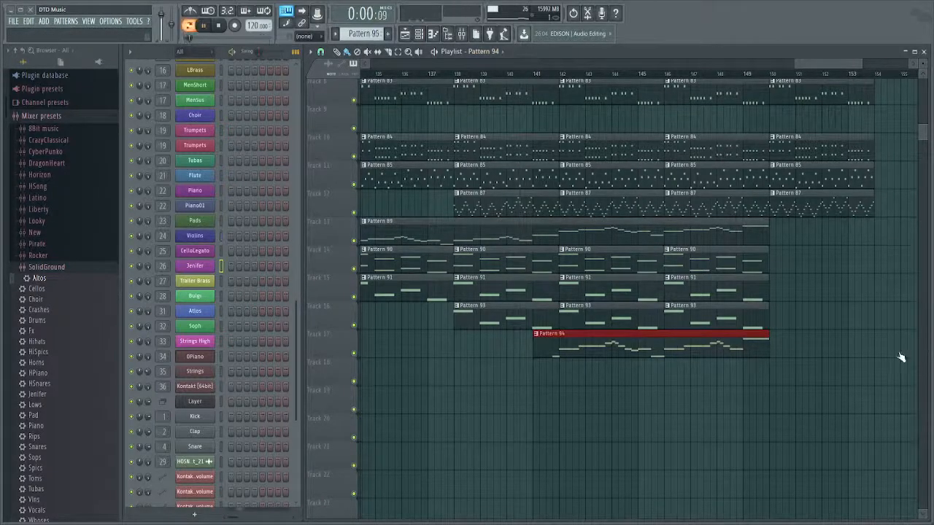
# Stop pattern playback, look through the channel list past Trumpets and MenSus, and select the Horns channel.
pyautogui.press('l')
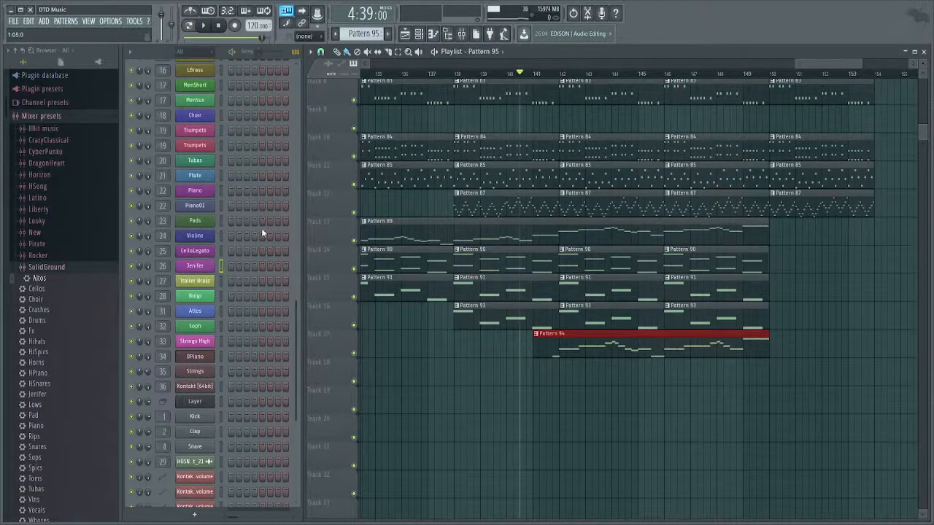
pyautogui.scroll(5, 261, 217)
pyautogui.click(259, 285)
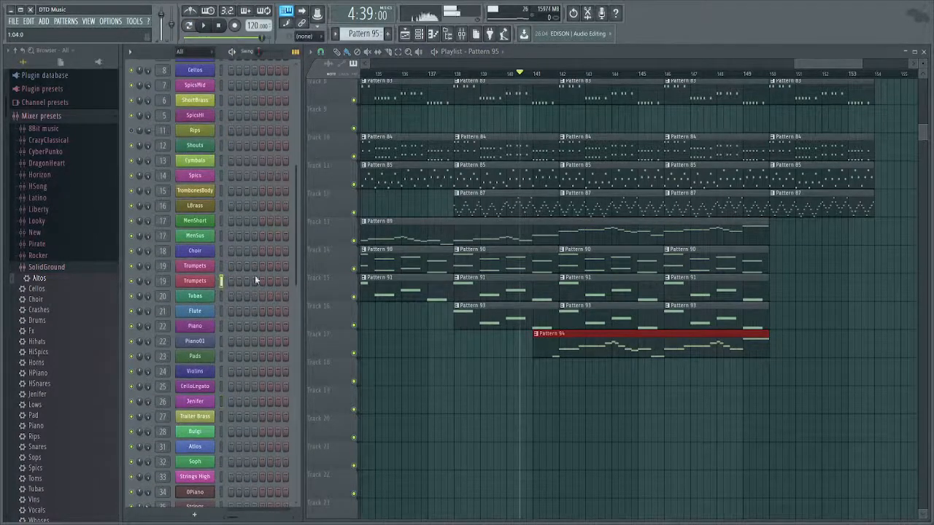
pyautogui.click(254, 241)
pyautogui.scroll(3, 248, 162)
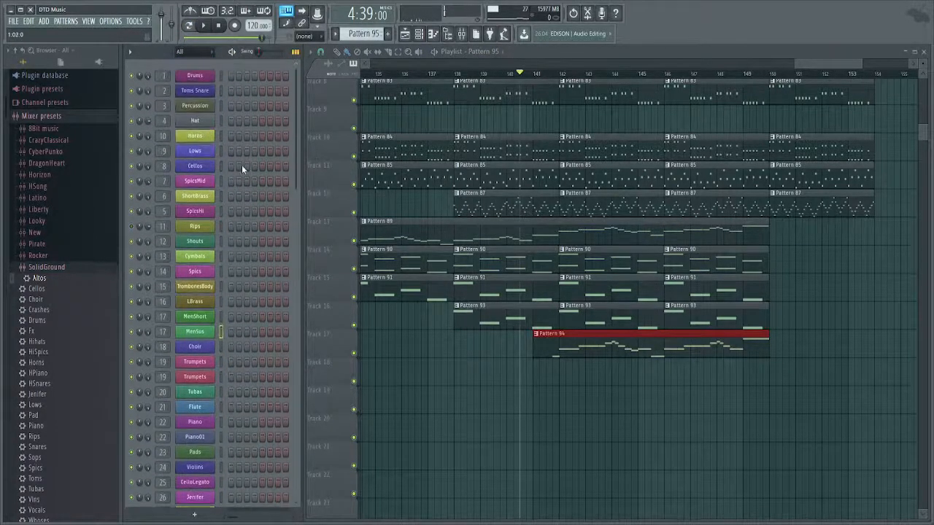
pyautogui.click(220, 135)
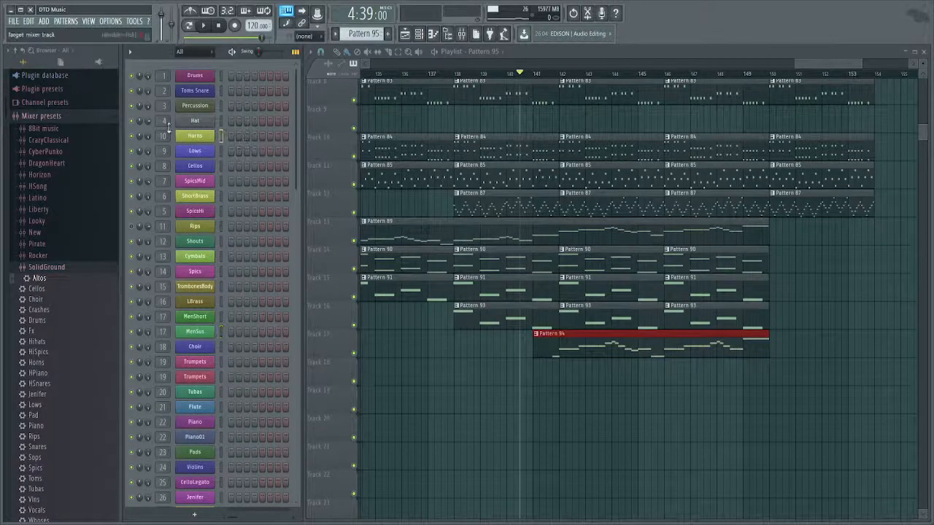
# Check Maximus on the Horns mixer insert 10, lower the insert's volume to about 11%, and close the mixer.
pyautogui.doubleClick(163, 134)
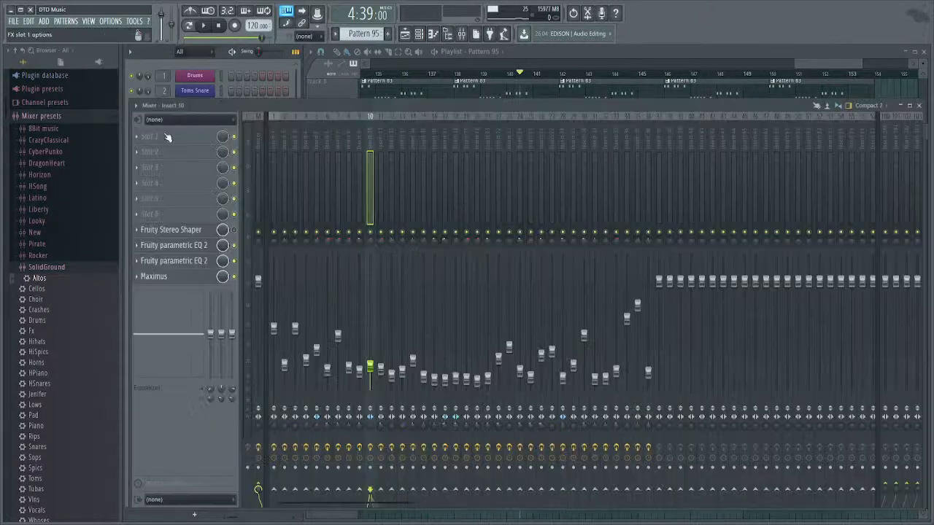
pyautogui.click(202, 278)
pyautogui.click(197, 298)
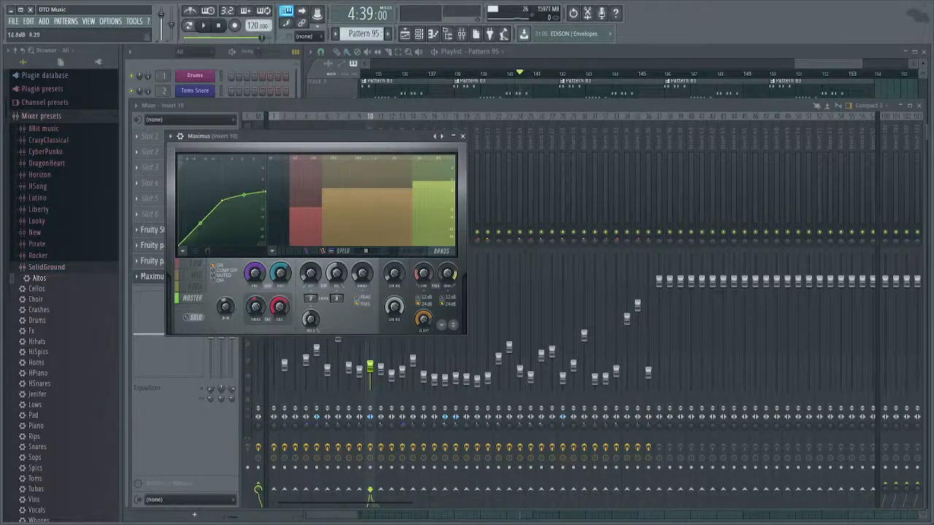
pyautogui.moveTo(374, 372); pyautogui.dragTo(373, 385)
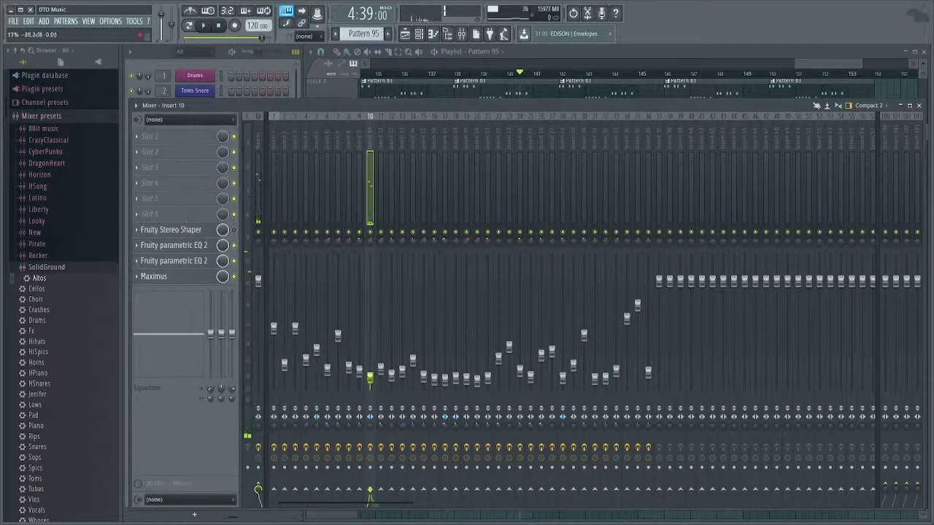
pyautogui.press('F9')
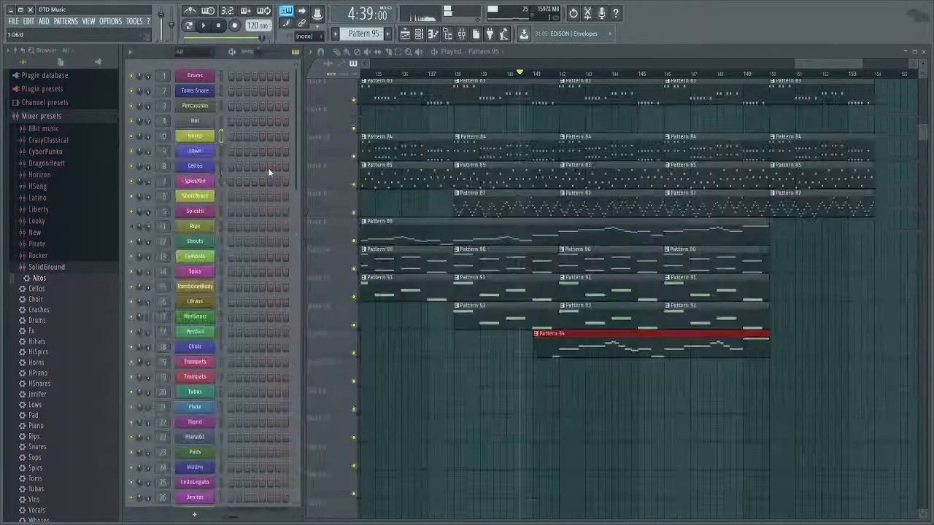
# Paste the copied melody into the Horns piano roll of Pattern 95 and play back its first bars.
pyautogui.press('F7')
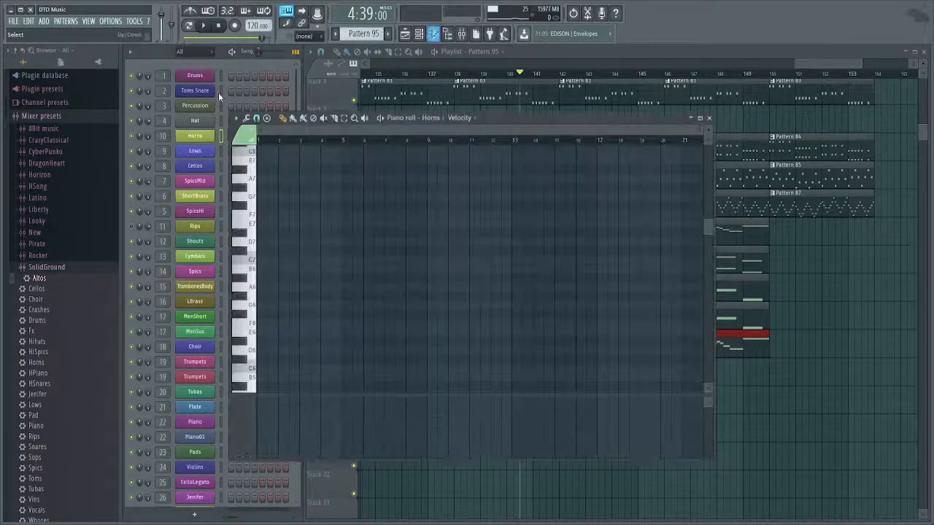
pyautogui.press('space')
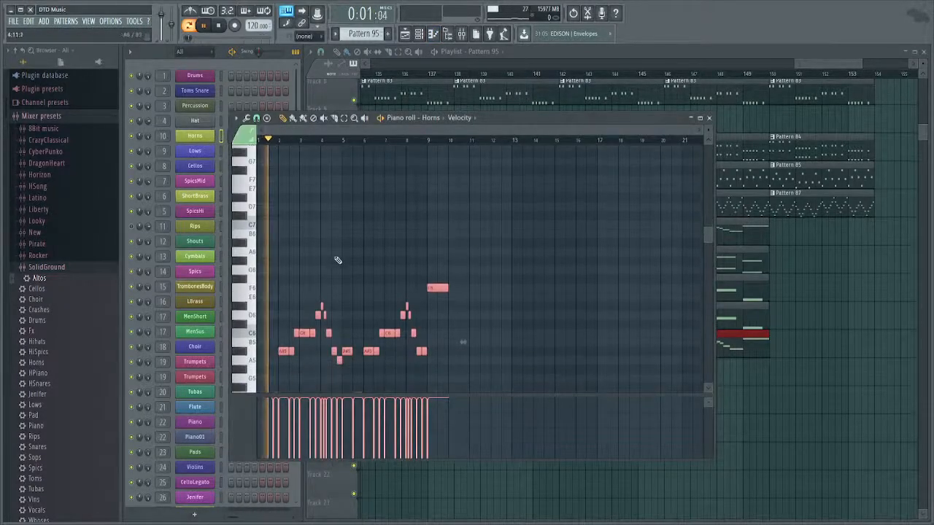
pyautogui.scroll(5, 279, 317)
pyautogui.scroll(-3, 332, 297)
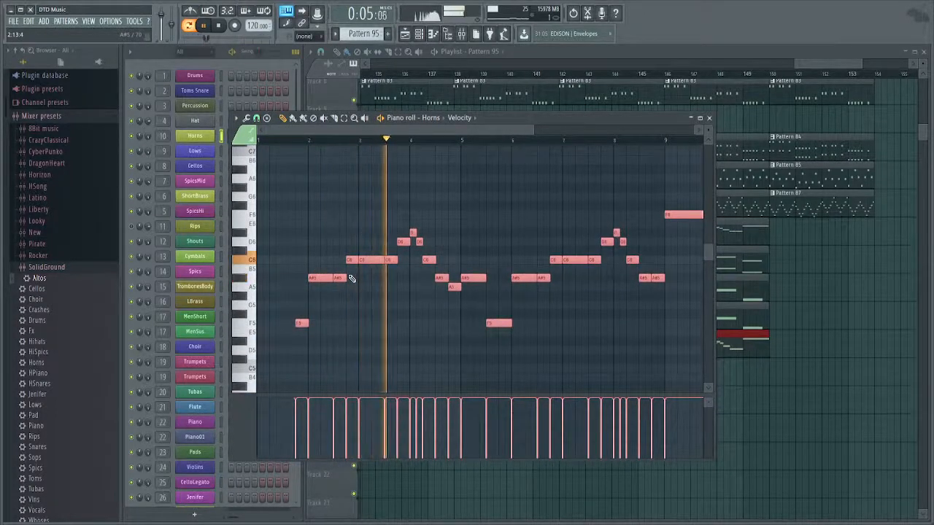
pyautogui.press('space')
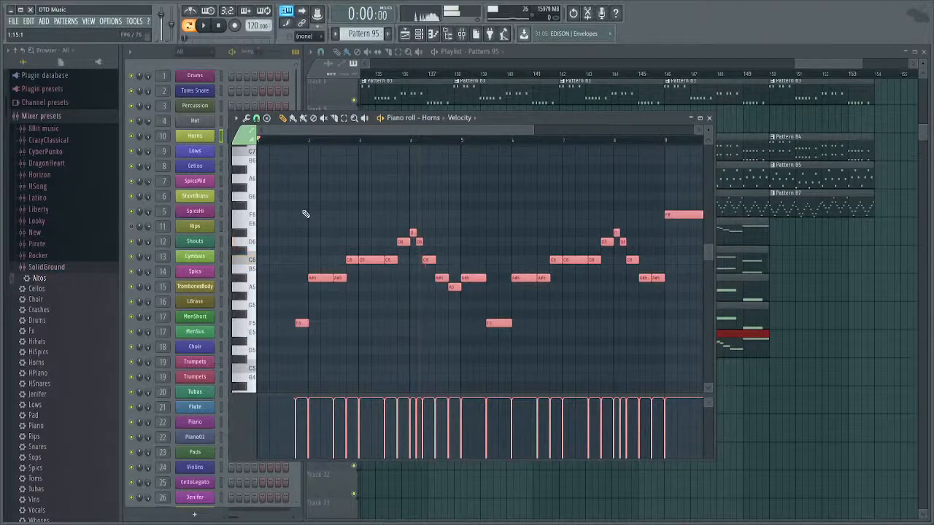
pyautogui.scroll(2, 299, 307)
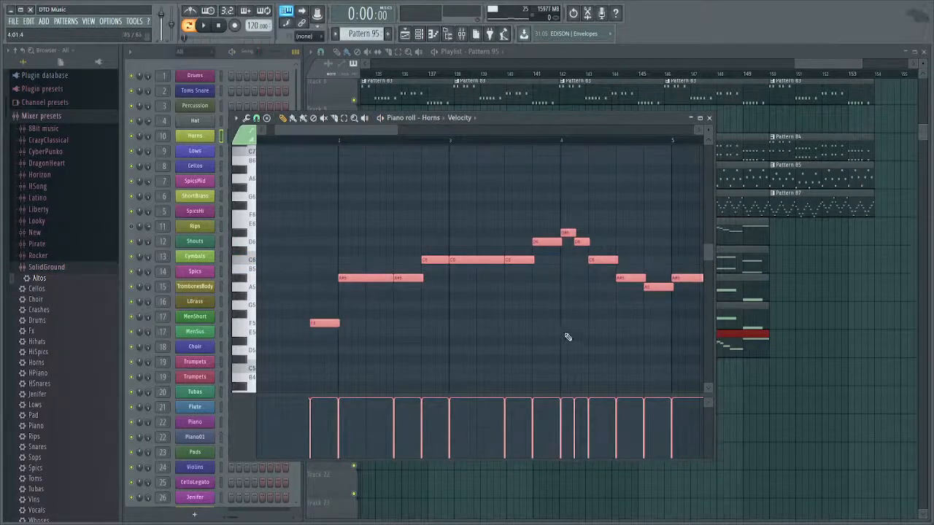
# Check the Violins notes in the Pattern 89 clip and close the piano roll.
pyautogui.press('Escape')
pyautogui.doubleClick(436, 220)
pyautogui.hotkey('ctrl', 'a')
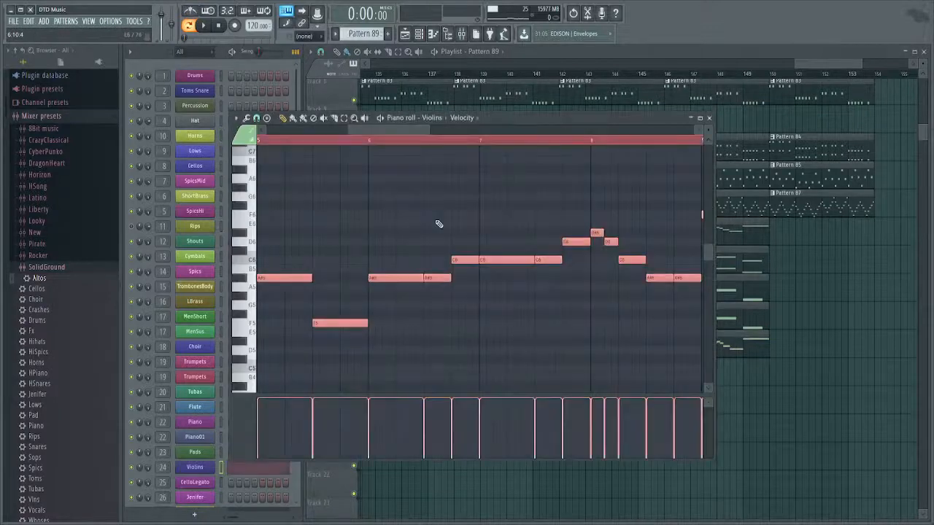
pyautogui.press('Escape')
# Open the Jenifer notes of Pattern 94 and set the play position to the start of the first melody note.
pyautogui.click(549, 352)
pyautogui.doubleClick(549, 352)
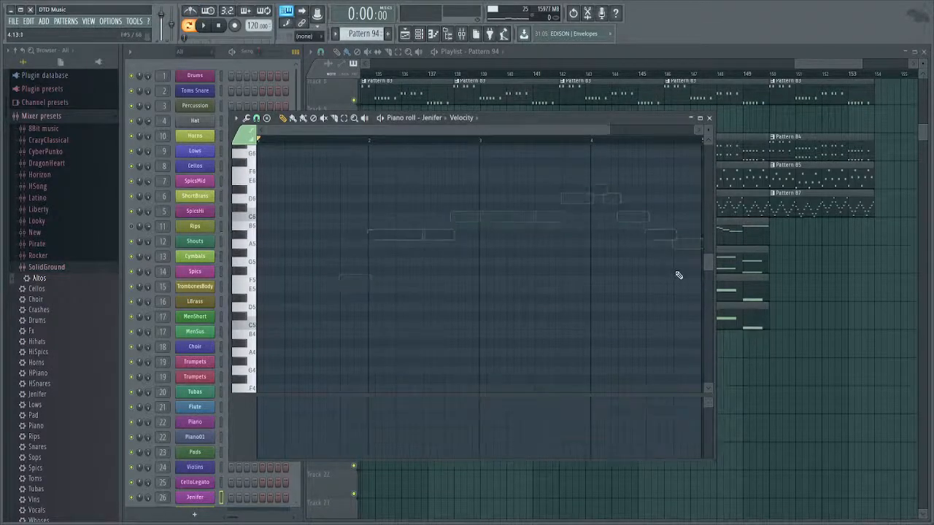
pyautogui.hotkey('ctrl', 'a')
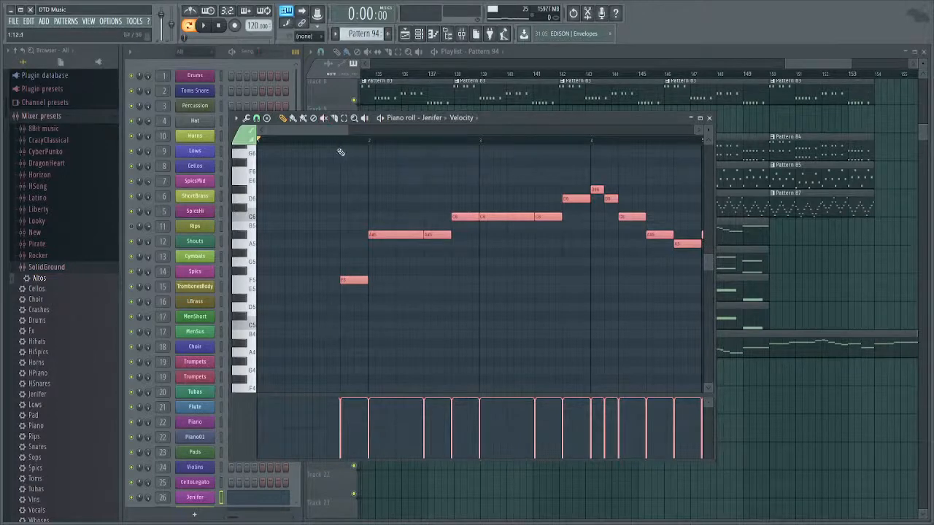
pyautogui.scroll(9, 336, 216)
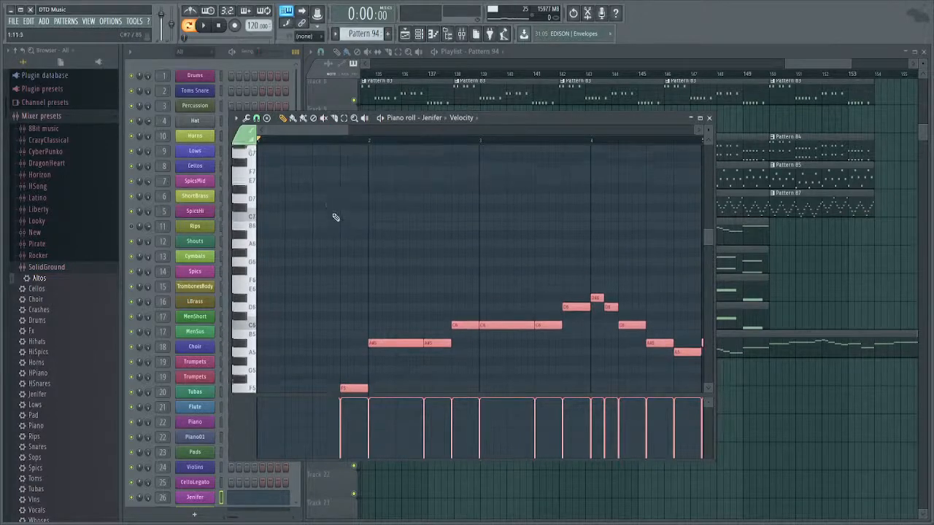
pyautogui.click(347, 143)
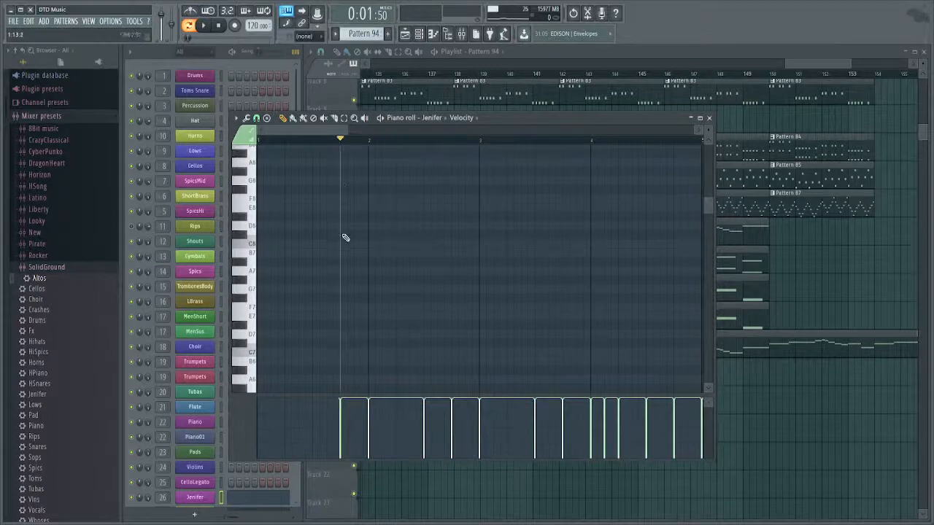
# Add short high Jenifer notes above the melody: D8 at 1:13, C#8 at bar 2, D8 at 2:09 and C#8 at bar 3.
pyautogui.click(343, 227)
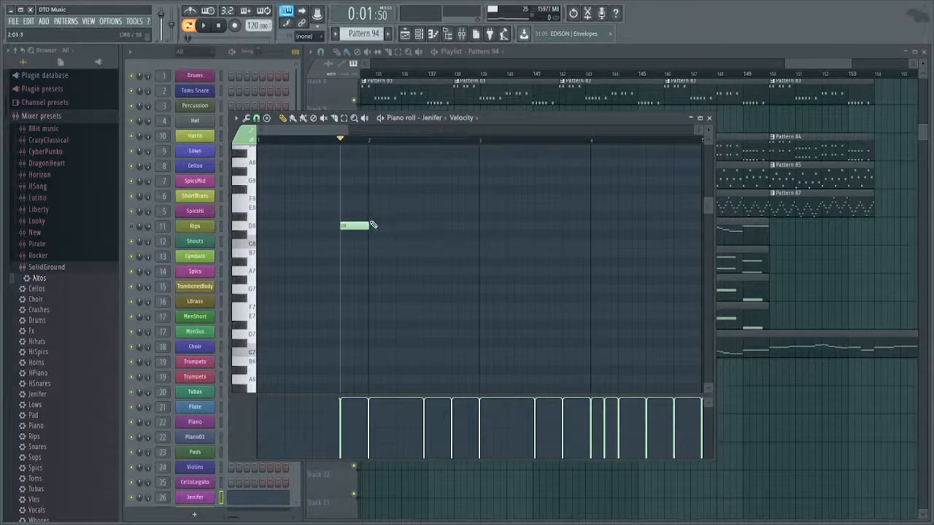
pyautogui.rightClick(343, 225)
pyautogui.scroll(2, 341, 229)
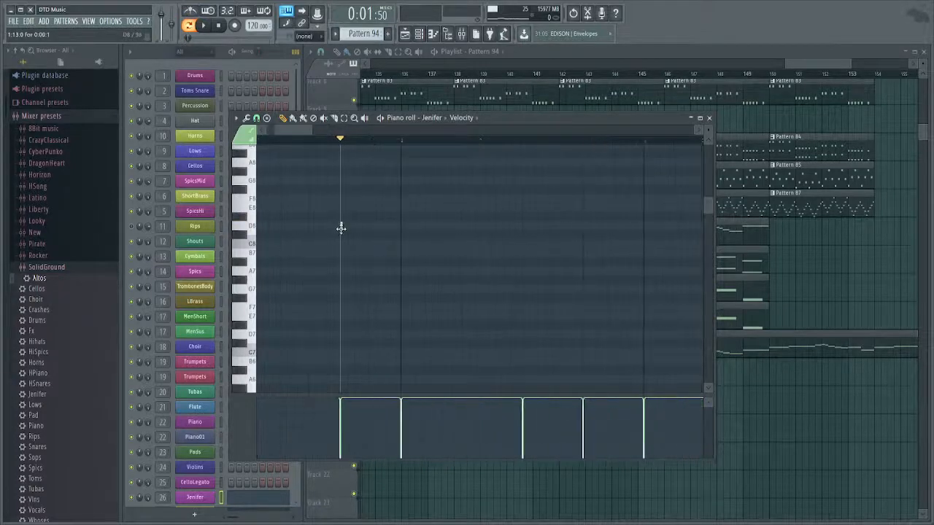
pyautogui.click(345, 226)
pyautogui.click(402, 235)
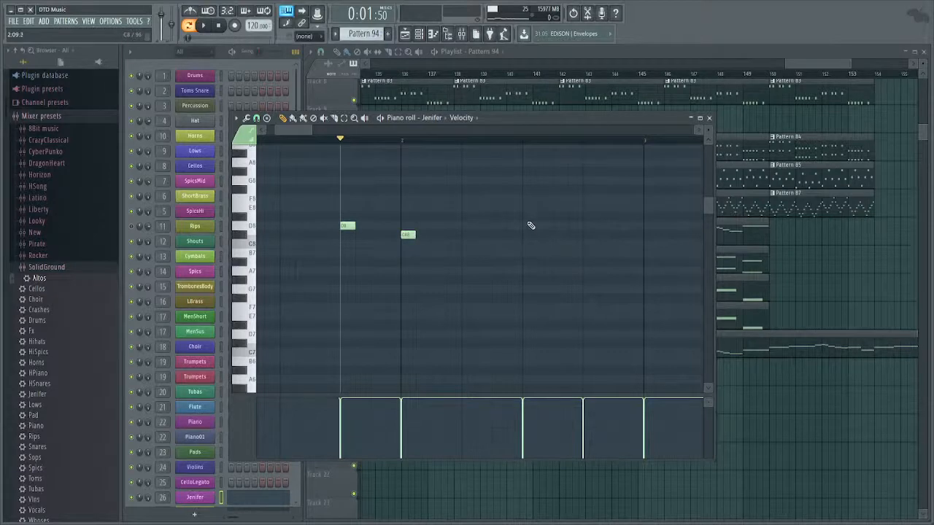
pyautogui.moveTo(531, 226)
pyautogui.mouseDown()
pyautogui.moveTo(529, 215)
pyautogui.moveTo(530, 234)
pyautogui.moveTo(528, 225)
pyautogui.mouseUp()
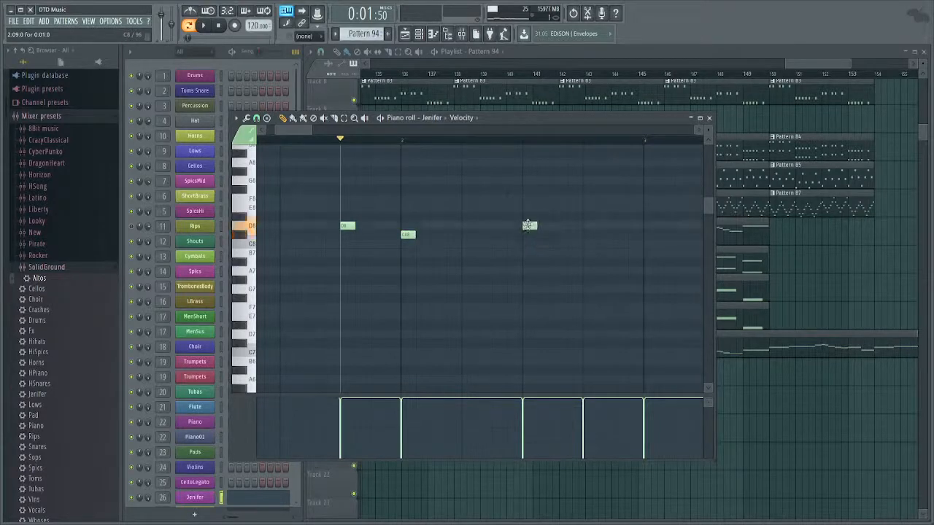
pyautogui.scroll(-2, 528, 225)
pyautogui.click(549, 234)
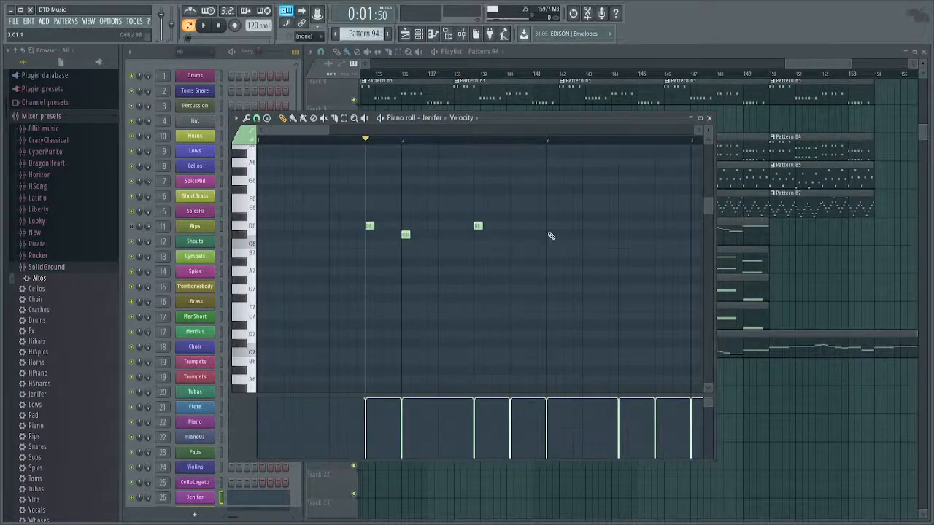
pyautogui.hscroll(4, 510, 244)
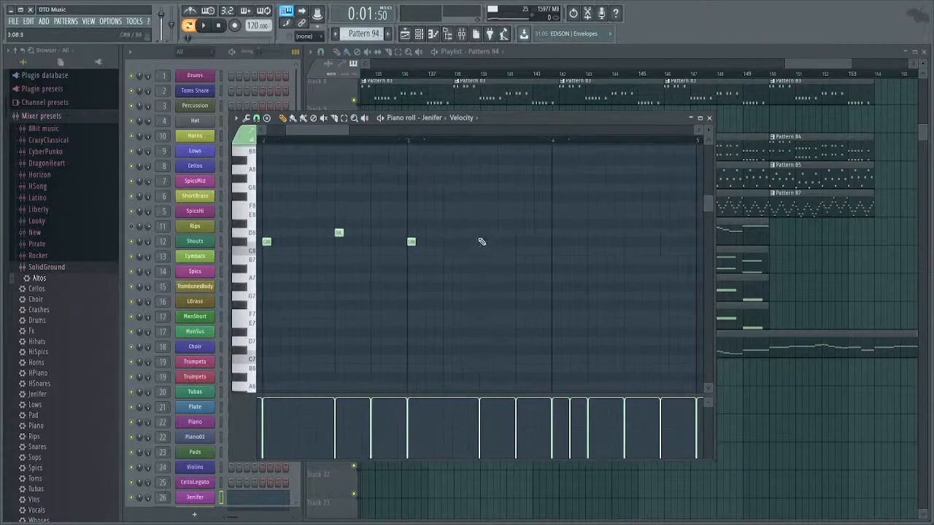
# Continue the short high notes with D8 at 3:09, D#8 at bar 4, D8 at 4:05 and C#8 at bar 5.
pyautogui.click(483, 234)
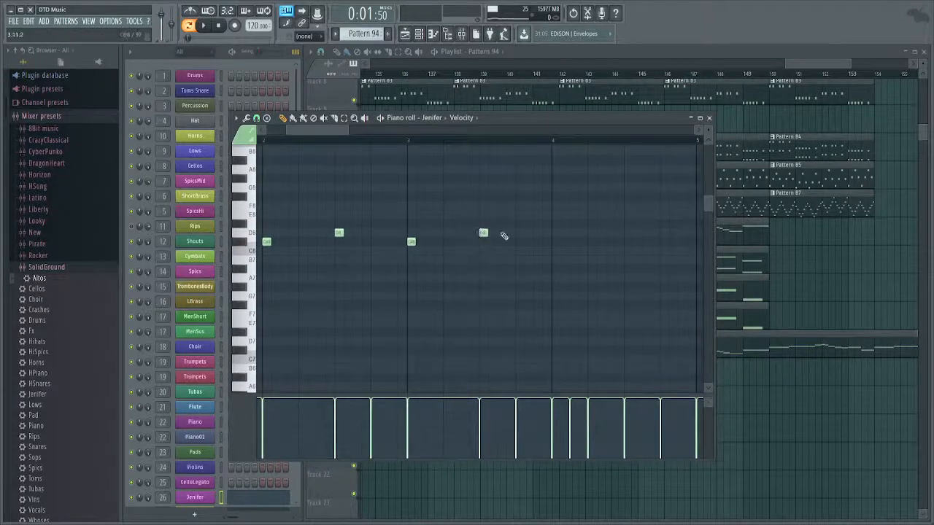
pyautogui.click(555, 223)
pyautogui.hscroll(3, 511, 245)
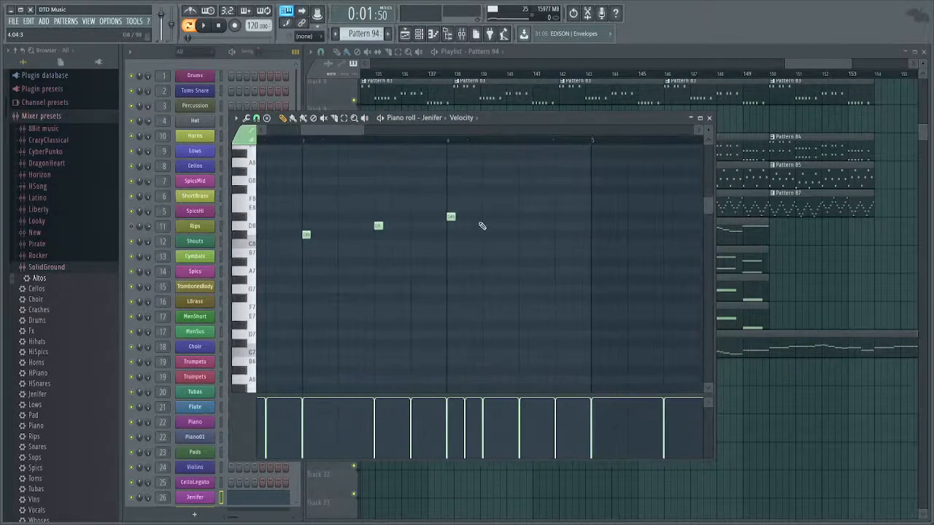
pyautogui.click(483, 224)
pyautogui.hscroll(2, 497, 237)
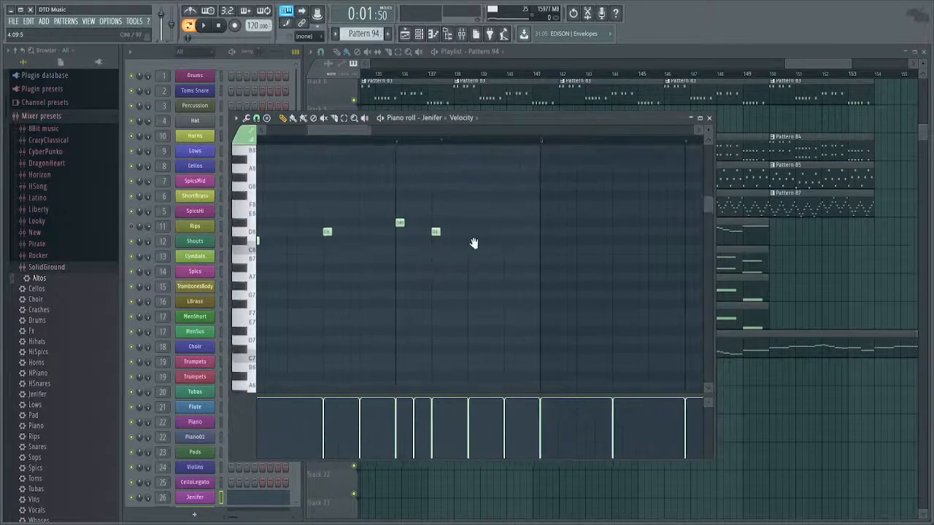
pyautogui.click(544, 239)
pyautogui.scroll(-2, 552, 258)
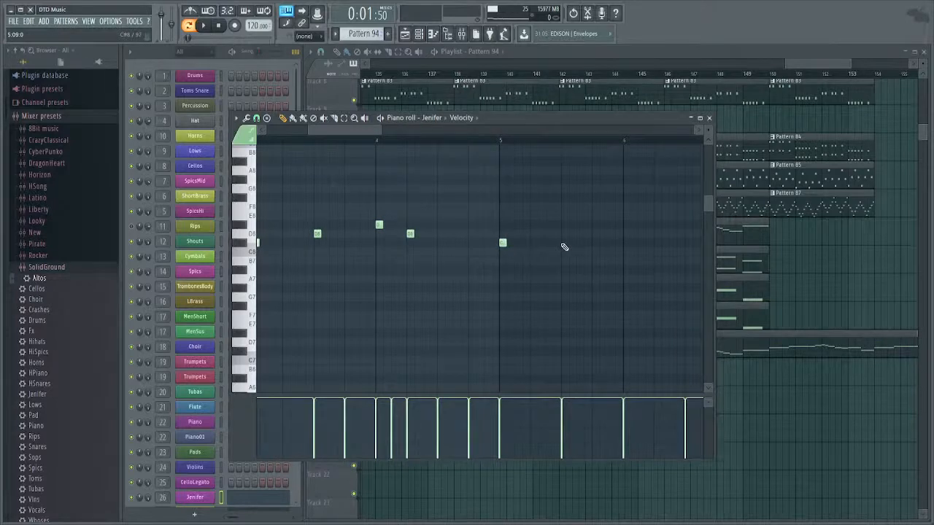
# Add short notes C#8 at bar 6 and D8 at 6:09, removing the misplaced D8 at bar 6.
pyautogui.moveTo(575, 251); pyautogui.dragTo(497, 272)
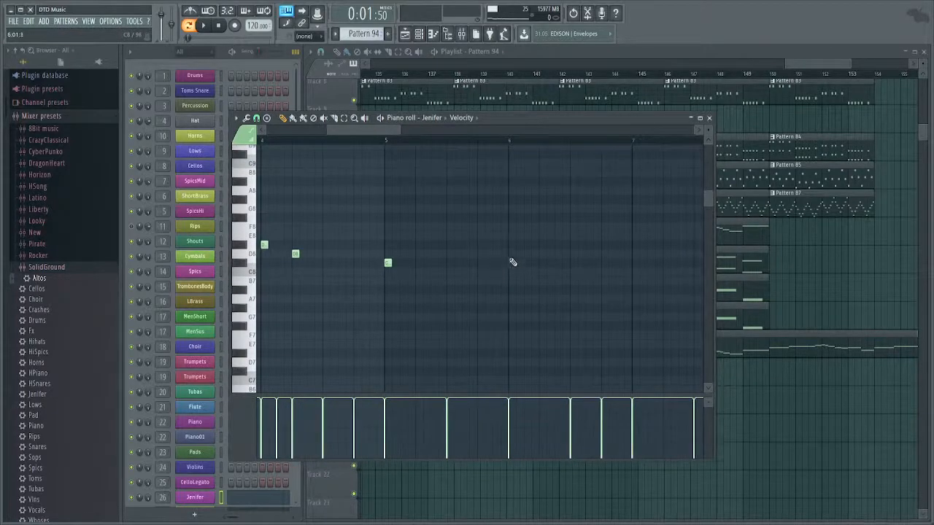
pyautogui.click(512, 254)
pyautogui.click(574, 253)
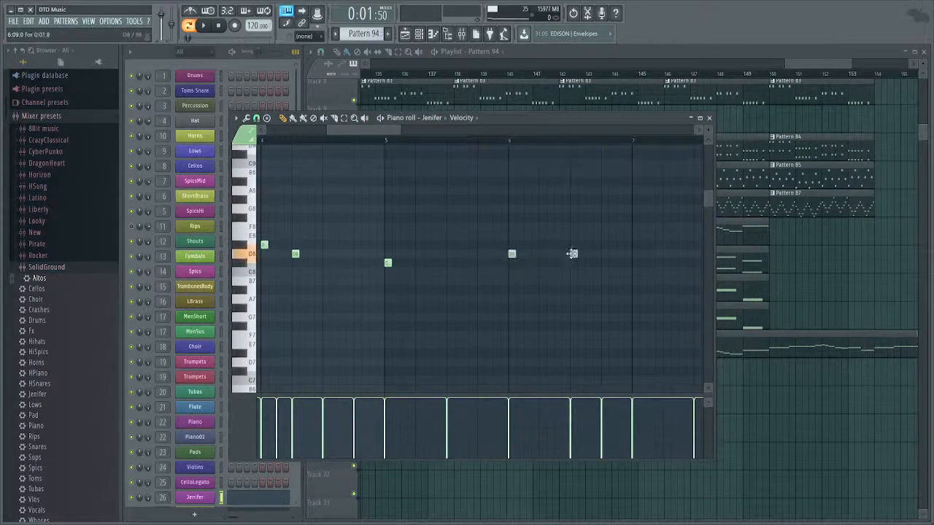
pyautogui.click(510, 265)
pyautogui.rightClick(511, 254)
pyautogui.moveTo(567, 267); pyautogui.dragTo(495, 274)
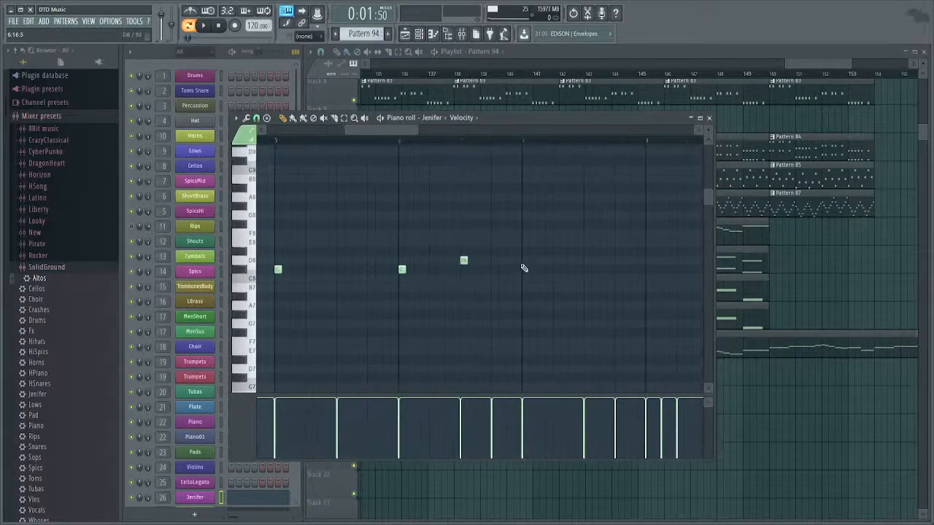
# Add short notes C#8 at bar 7, D8 at 7:09, D#8 at bar 8, D8 at 8:05 and C8 at bar 9.
pyautogui.click(525, 261)
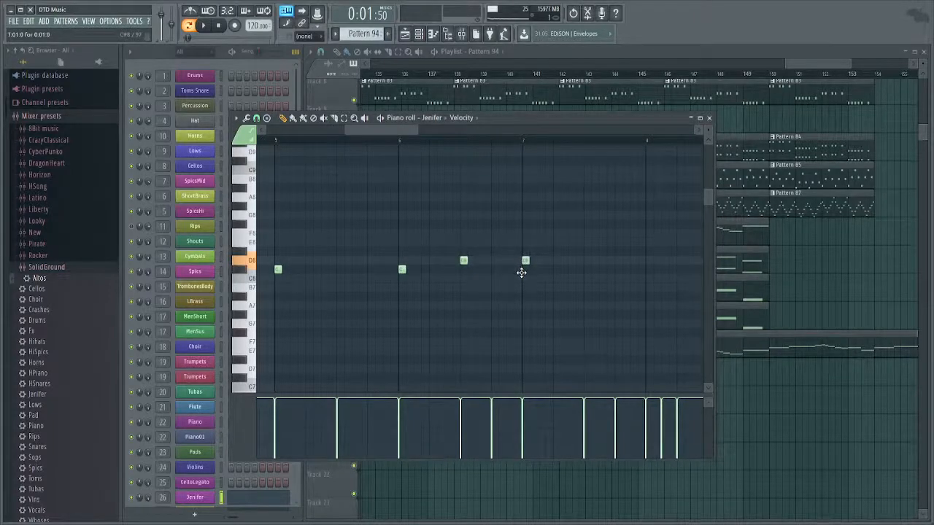
pyautogui.moveTo(521, 272); pyautogui.dragTo(490, 275)
pyautogui.click(490, 260)
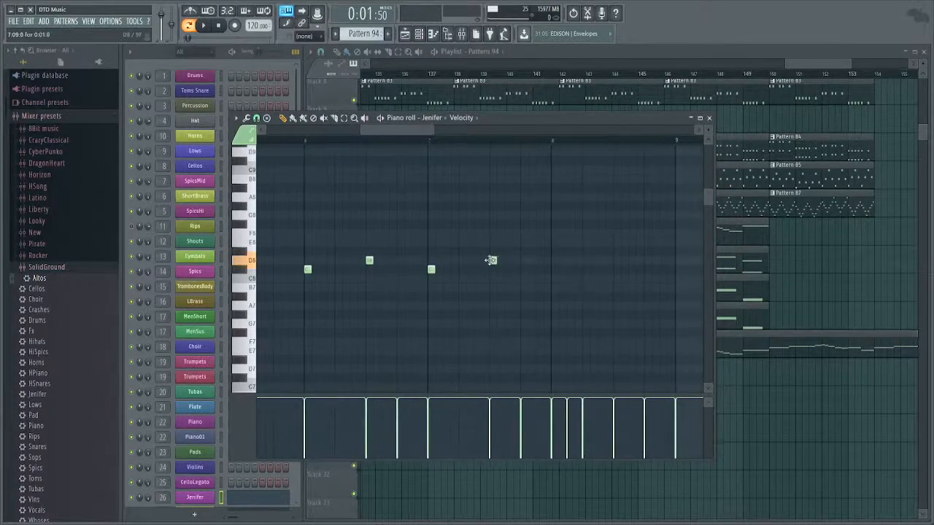
pyautogui.click(556, 251)
pyautogui.click(584, 261)
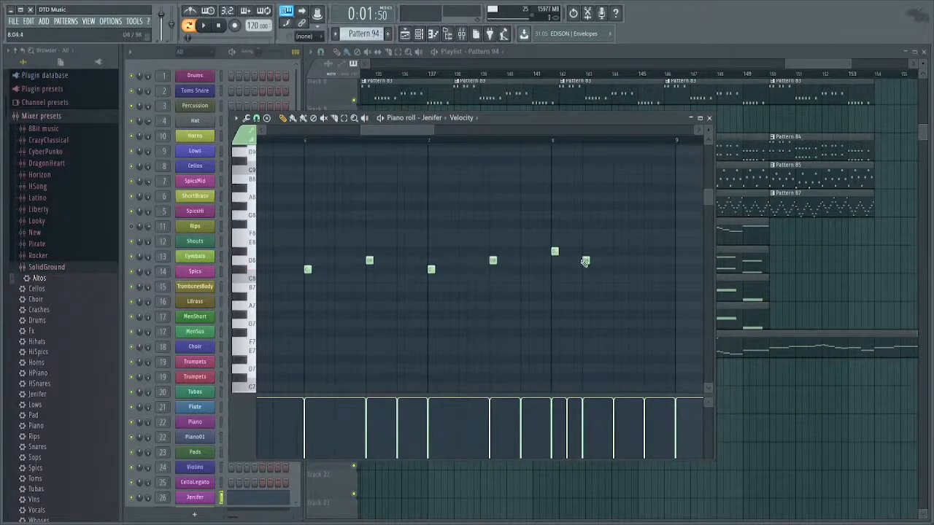
pyautogui.moveTo(585, 264); pyautogui.dragTo(441, 270)
pyautogui.click(534, 283)
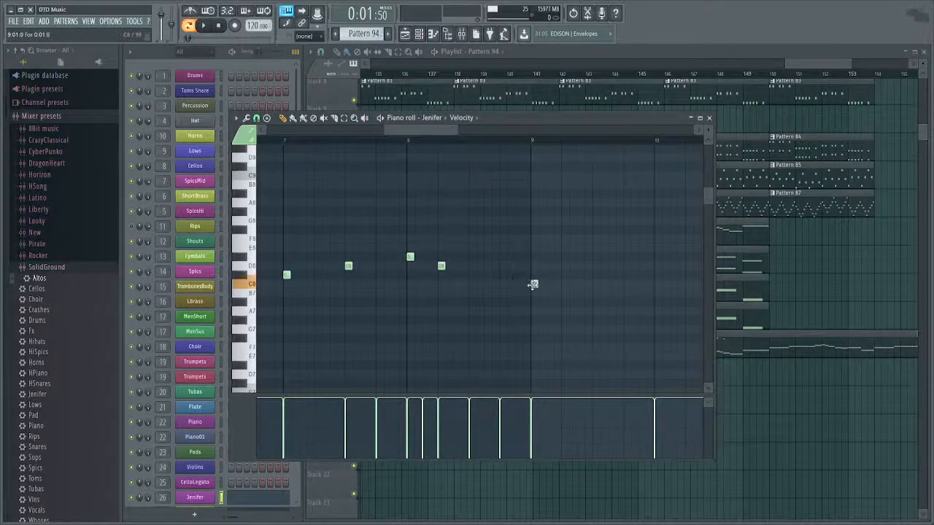
# Delete Jenifer's melody notes from bar 9 onward in Pattern 94, along with the short C8 at bar 9.
pyautogui.scroll(-3, 537, 288)
pyautogui.moveTo(602, 297); pyautogui.dragTo(502, 139)
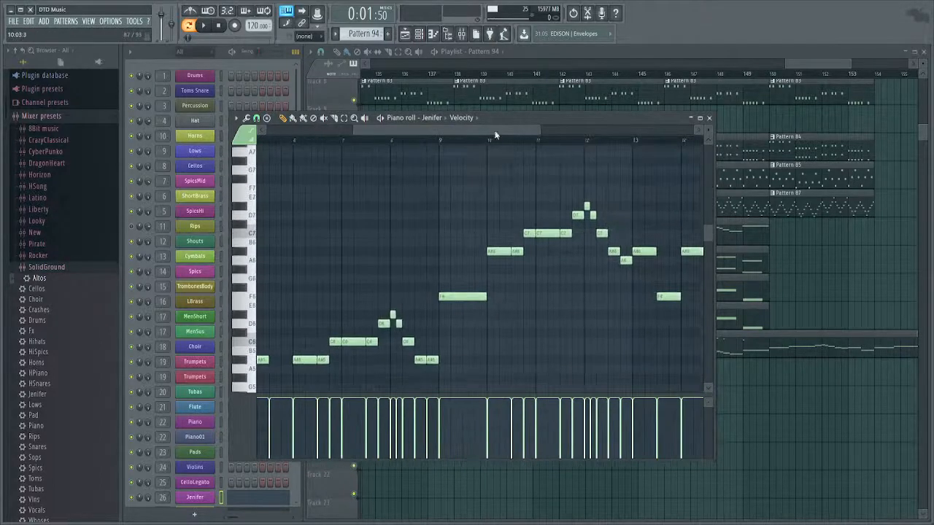
pyautogui.scroll(5, 500, 264)
pyautogui.moveTo(478, 242); pyautogui.dragTo(809, 384)
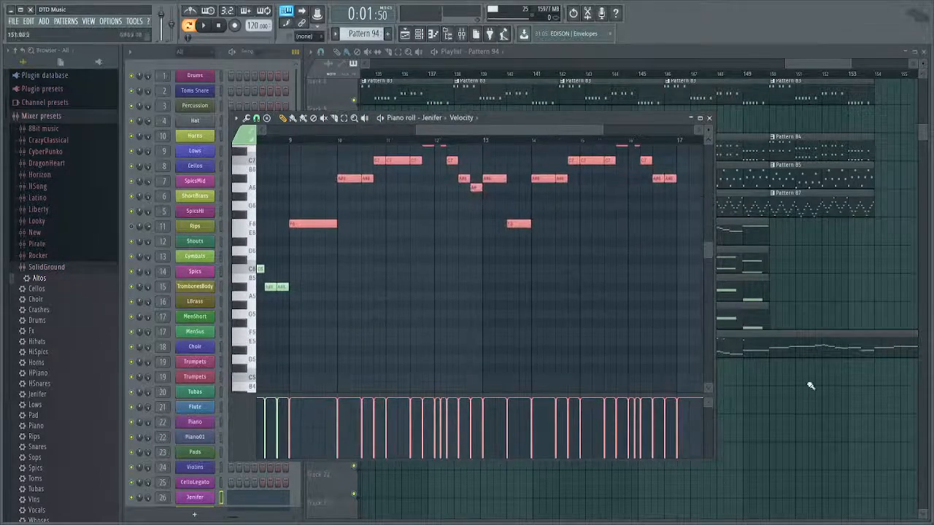
pyautogui.moveTo(328, 155); pyautogui.dragTo(549, 305)
pyautogui.press('Delete')
pyautogui.rightClick(513, 202)
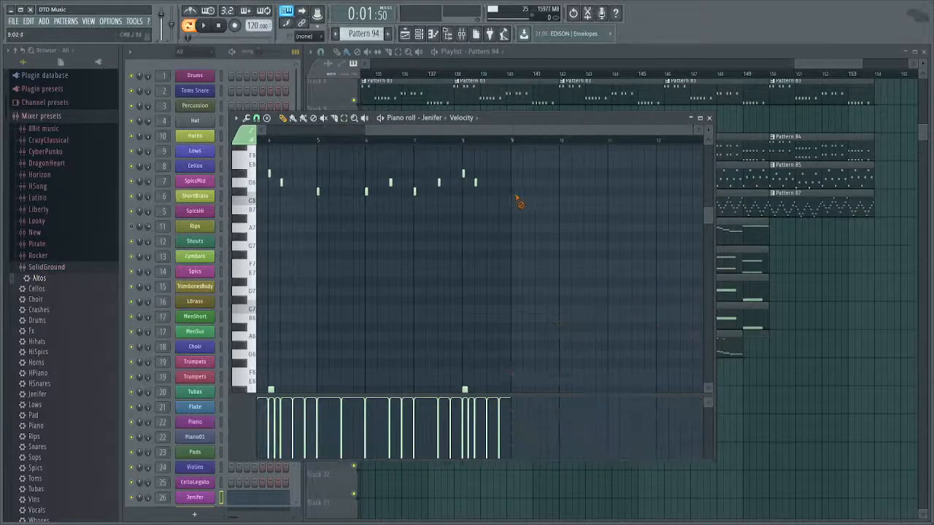
# Play back the trimmed Jenifer part in Pattern 94.
pyautogui.moveTo(524, 205); pyautogui.dragTo(603, 184)
pyautogui.moveTo(386, 175); pyautogui.dragTo(440, 211)
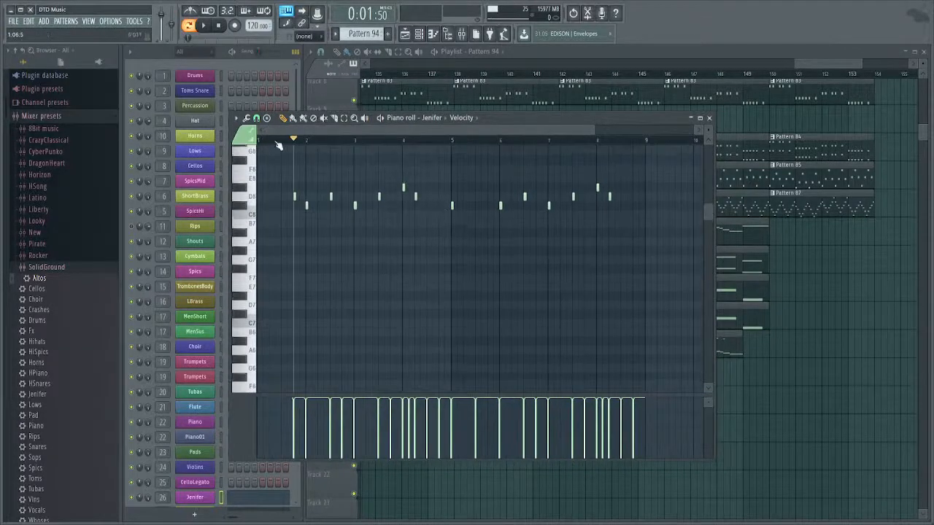
pyautogui.press('space')
pyautogui.press('space')
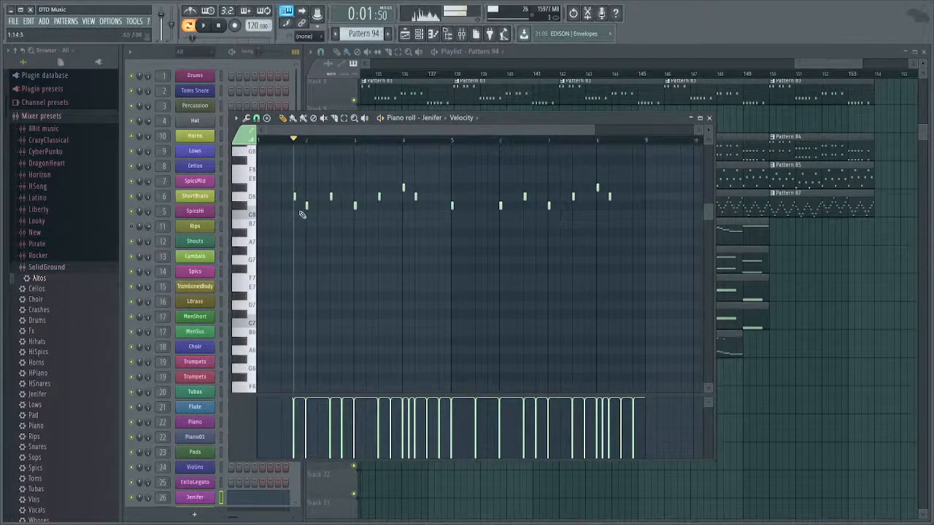
# Copy all of Jenifer's notes in Pattern 94 and switch to Pattern 96.
pyautogui.hotkey('ctrl', 'a')
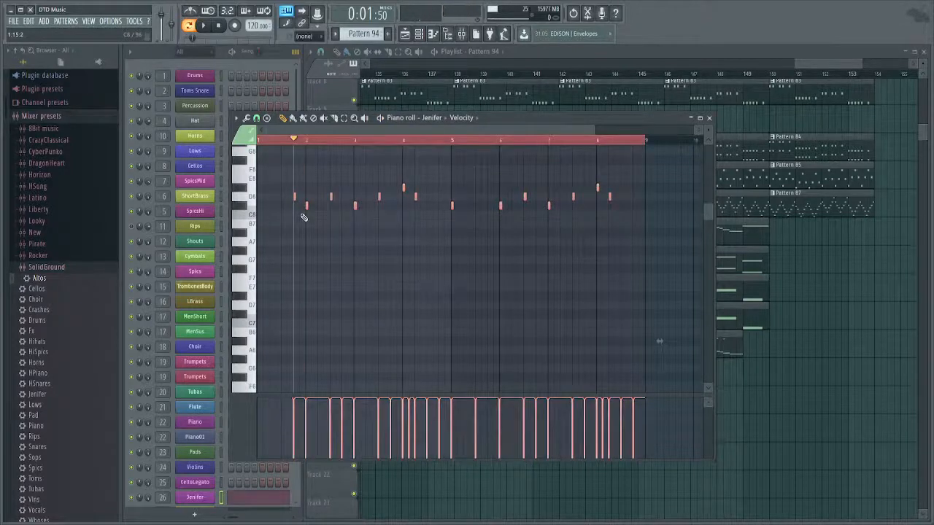
pyautogui.scroll(-5, 310, 228)
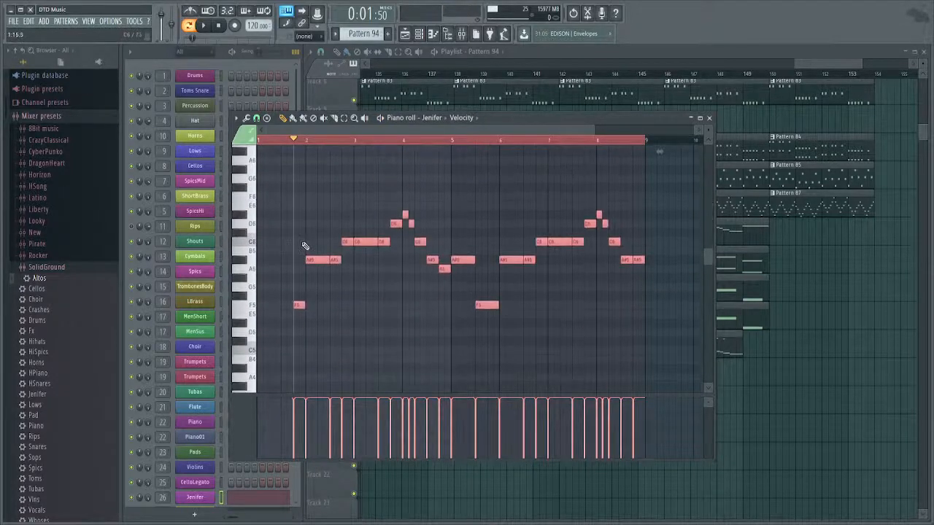
pyautogui.press('F7')
pyautogui.click(269, 499)
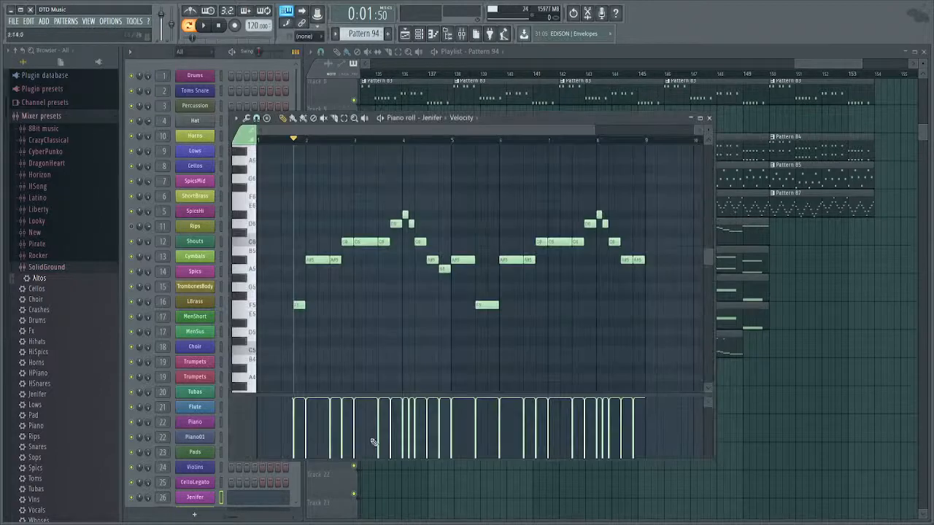
pyautogui.scroll(6, 584, 224)
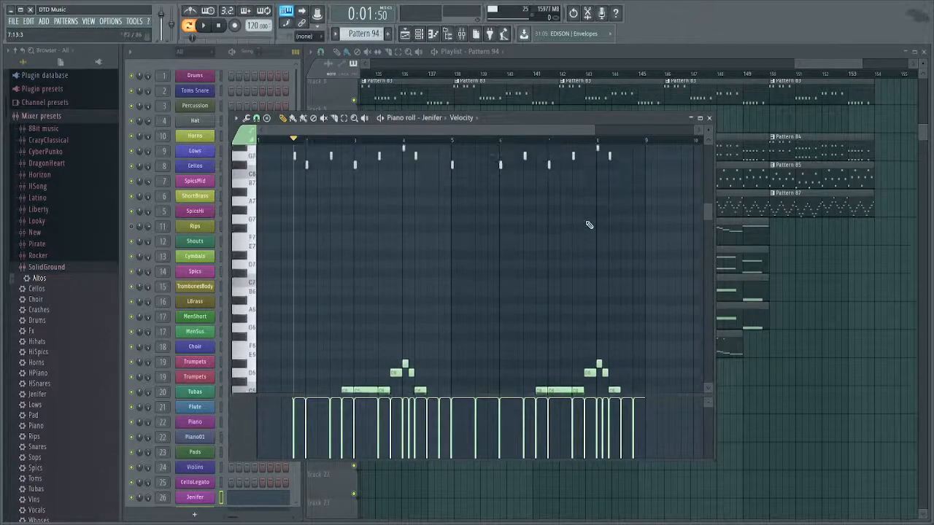
pyautogui.hotkey('ctrl', 'a')
pyautogui.press('F7')
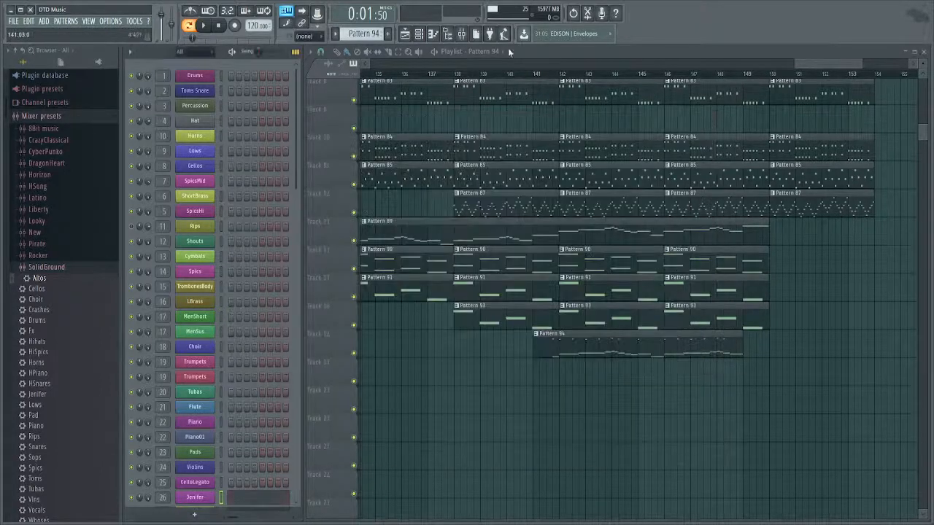
pyautogui.press('+')
pyautogui.press('+')
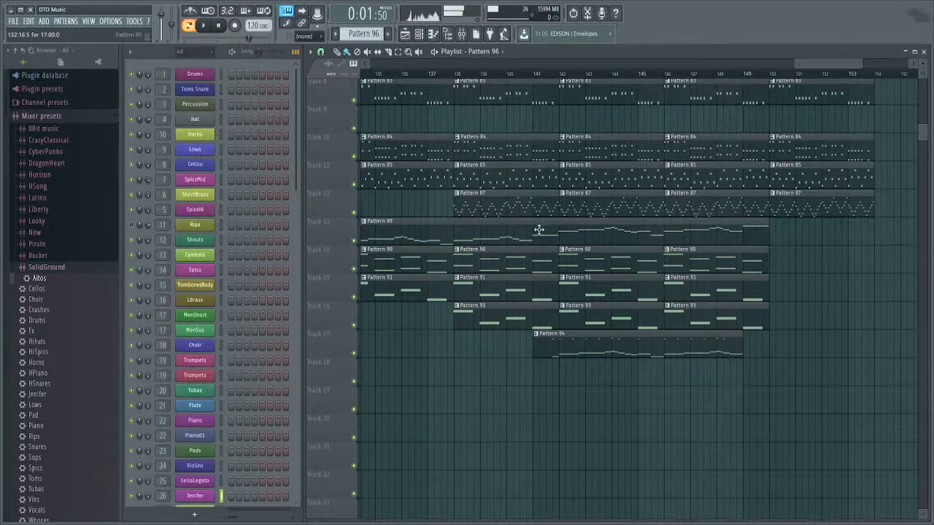
# Paste Jenifer's Pattern 94 melody and short high notes into the Horns channel of Pattern 96.
pyautogui.doubleClick(601, 340)
pyautogui.press('F7')
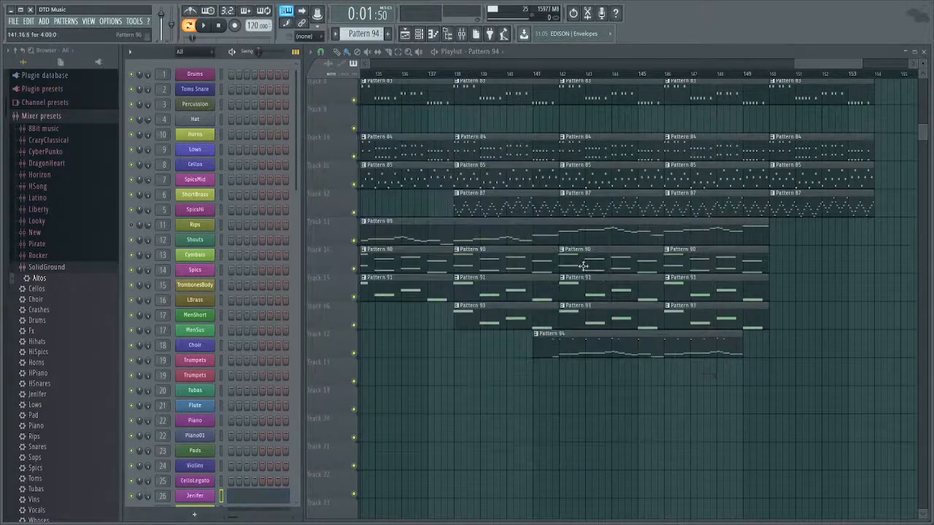
pyautogui.click(499, 52)
pyautogui.press('+')
pyautogui.press('+')
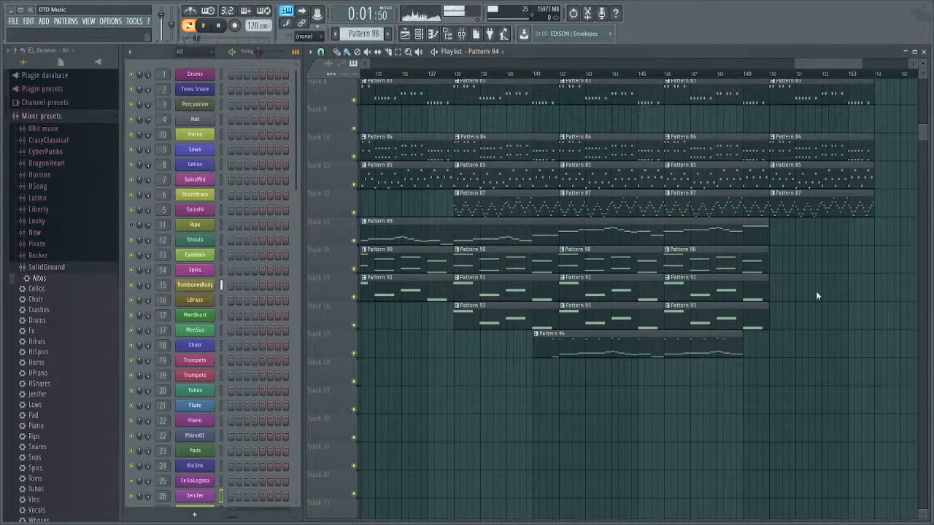
pyautogui.click(221, 135)
pyautogui.press('F7')
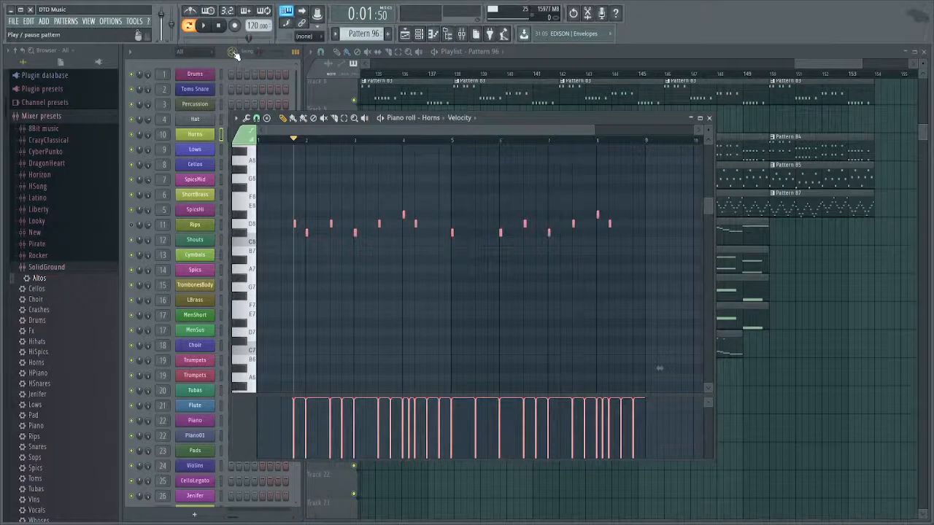
# Play back the Horns copy in Pattern 96 and examine its short high notes.
pyautogui.press('space')
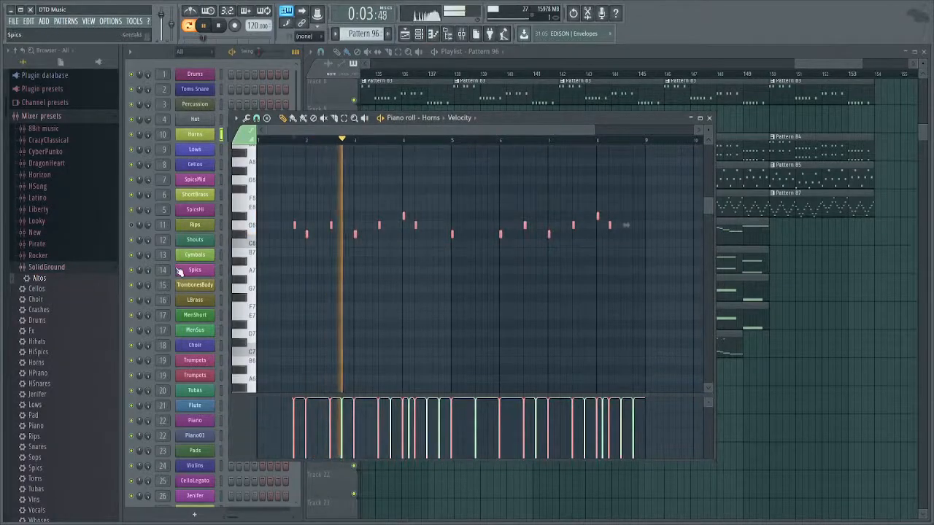
pyautogui.scroll(3, 315, 242)
pyautogui.moveTo(314, 242); pyautogui.dragTo(428, 261)
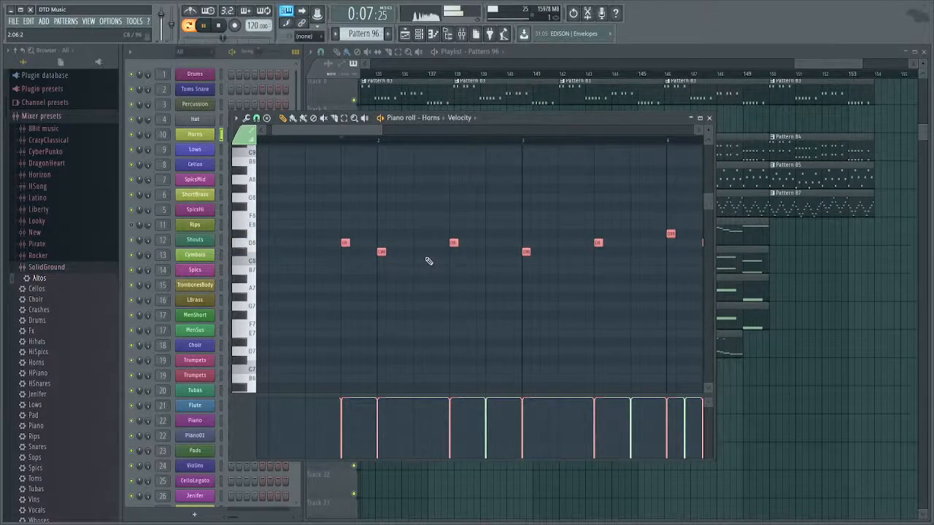
pyautogui.press('space')
# Try to shift the short high Horns notes one bar later in Pattern 96, and undo the shift.
pyautogui.hotkey('ctrl', 'z')
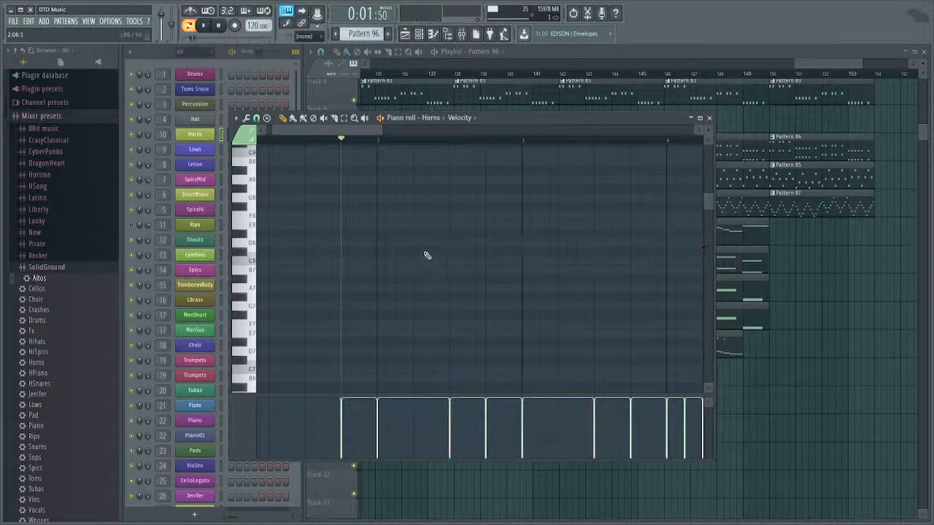
pyautogui.hotkey('ctrl', 'z')
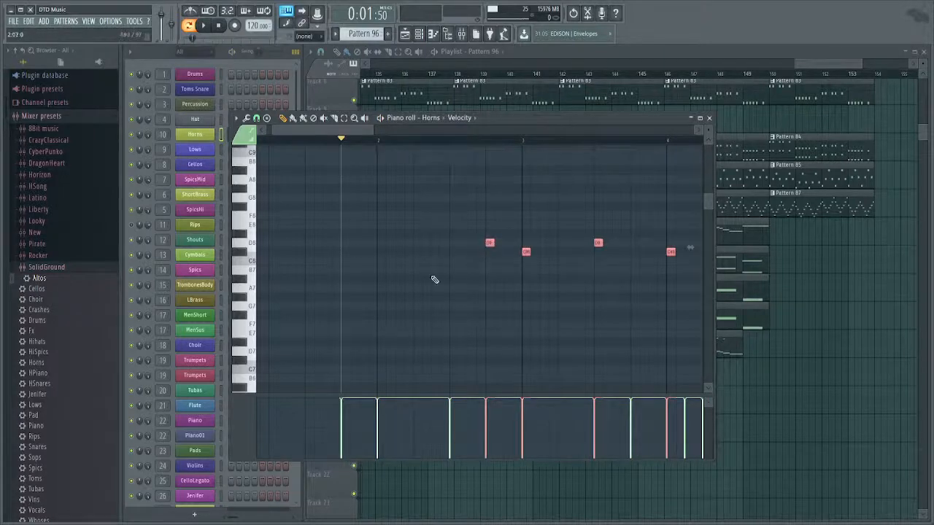
pyautogui.moveTo(514, 282); pyautogui.dragTo(537, 284)
pyautogui.hotkey('ctrl', 'z')
pyautogui.hotkey('ctrl', 'z')
# Play back Pattern 96 and place it on Track 18 at bar 141, directly below the Pattern 94 clip.
pyautogui.press('space')
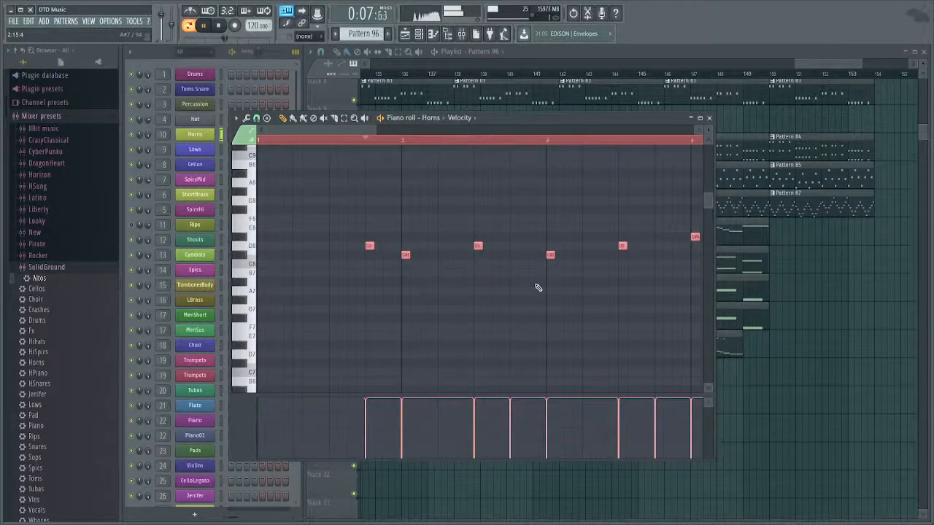
pyautogui.press('space')
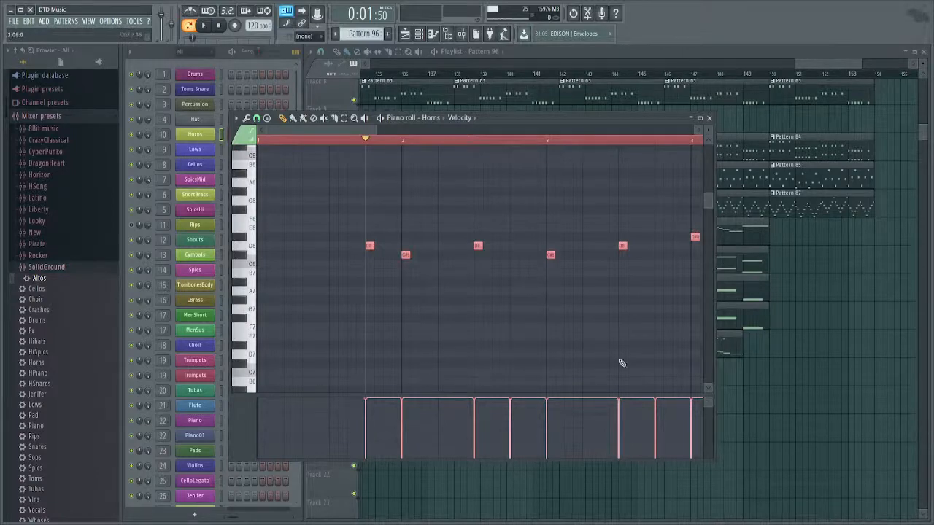
pyautogui.click(794, 404)
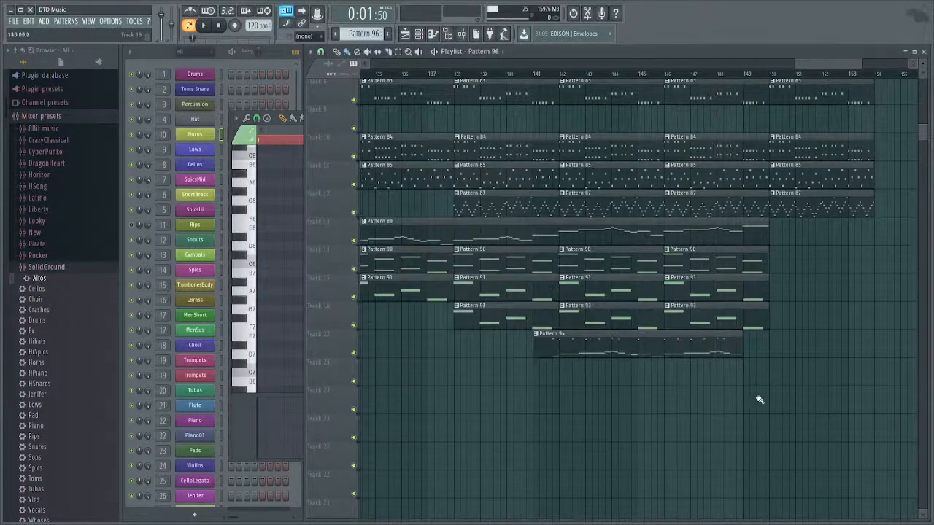
pyautogui.moveTo(567, 372); pyautogui.dragTo(543, 374)
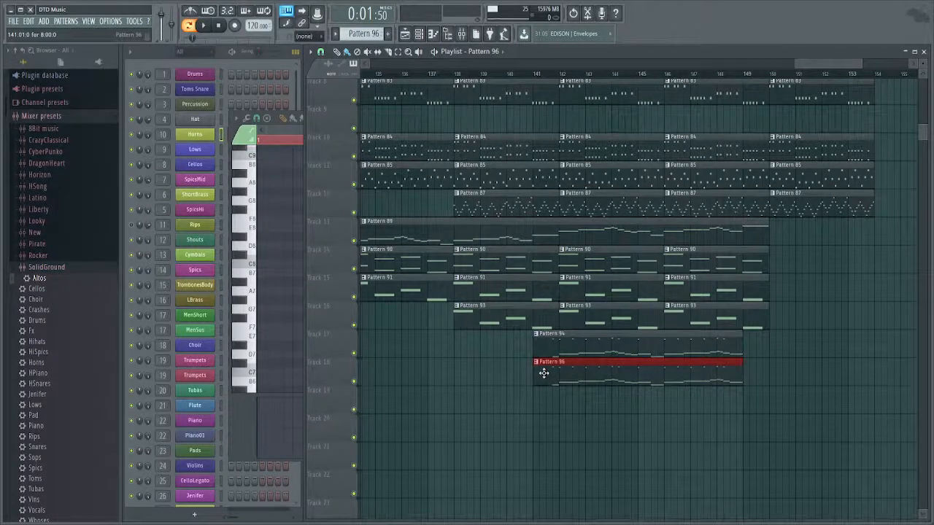
pyautogui.click(299, 334)
pyautogui.press('Escape')
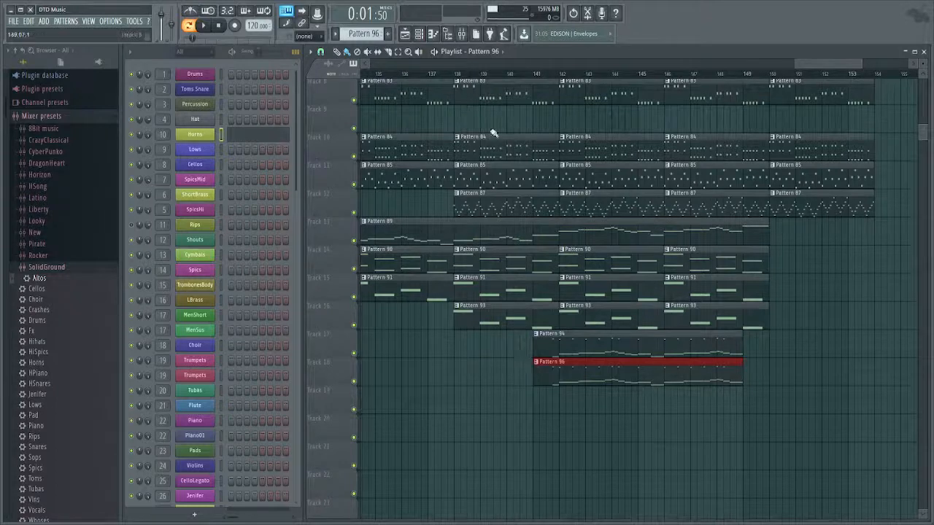
# Move the Pattern 94 clip on Track 17 out to about bar 152 and play the song from just before bar 141.
pyautogui.click(532, 78)
pyautogui.moveTo(593, 275); pyautogui.dragTo(563, 267)
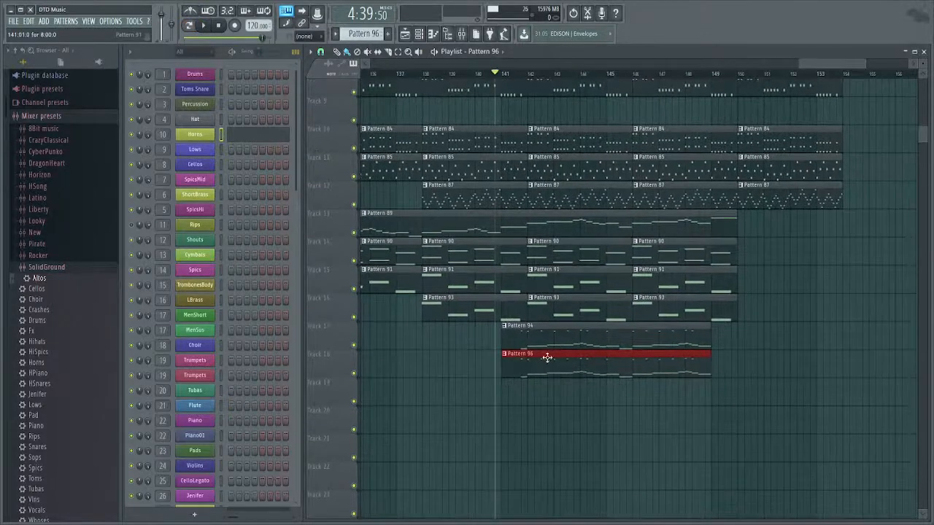
pyautogui.moveTo(533, 330); pyautogui.dragTo(828, 329)
pyautogui.press('space')
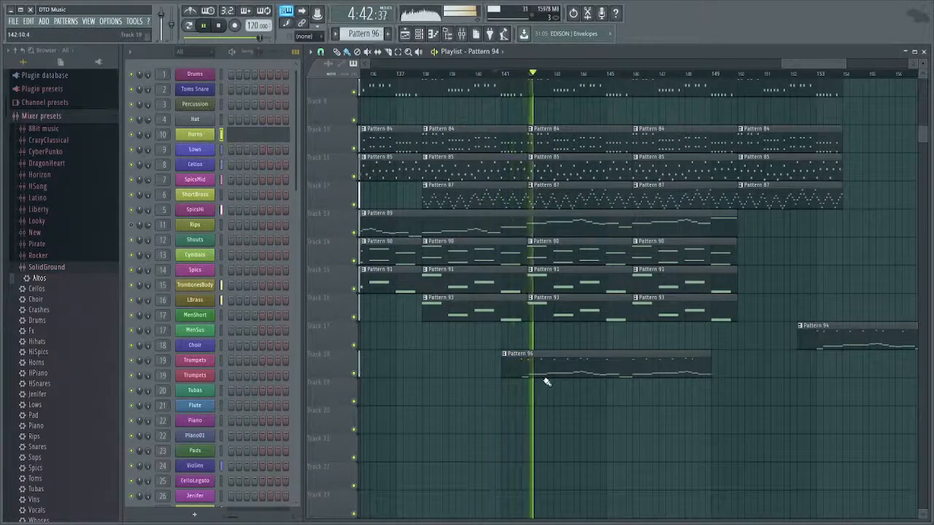
# Raise the Horns volume on mixer Insert 10 to 19% (-24.9 dB) while the song plays, and stop playback.
pyautogui.scroll(1, 536, 377)
pyautogui.doubleClick(521, 367)
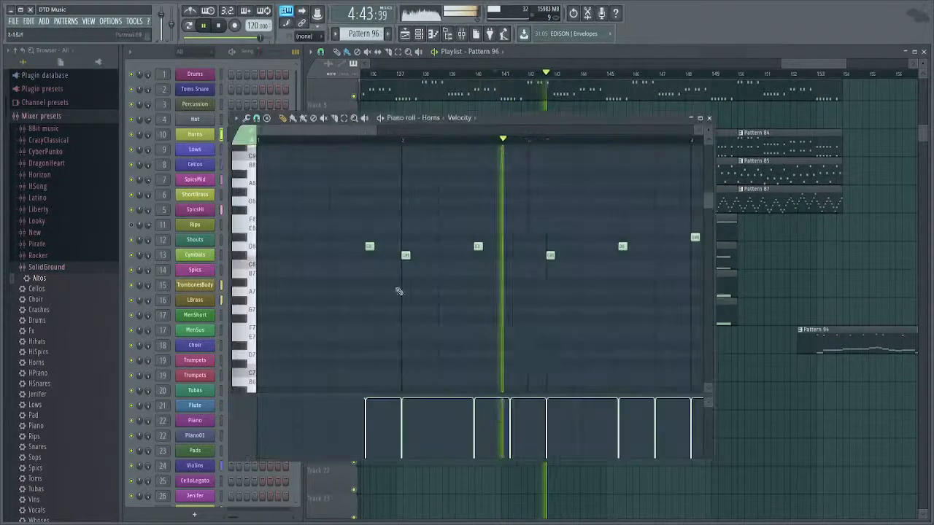
pyautogui.click(162, 127)
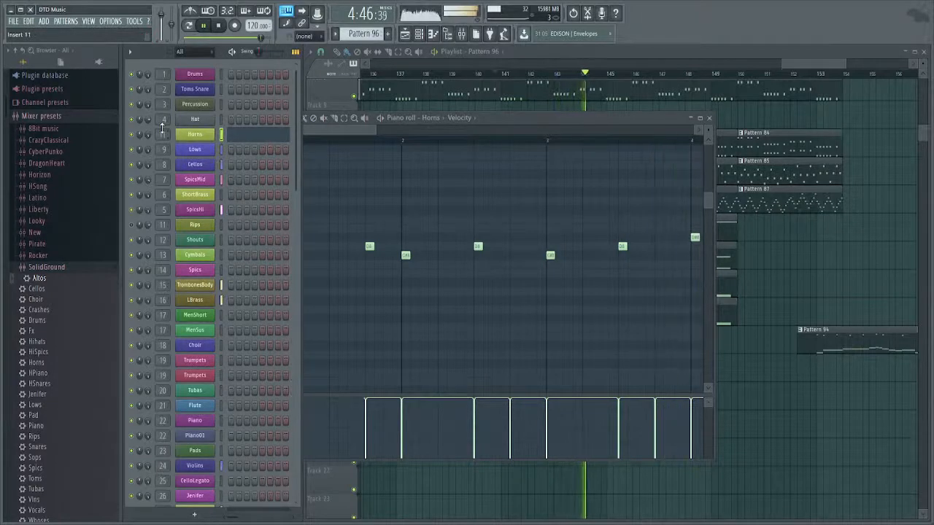
pyautogui.doubleClick(163, 132)
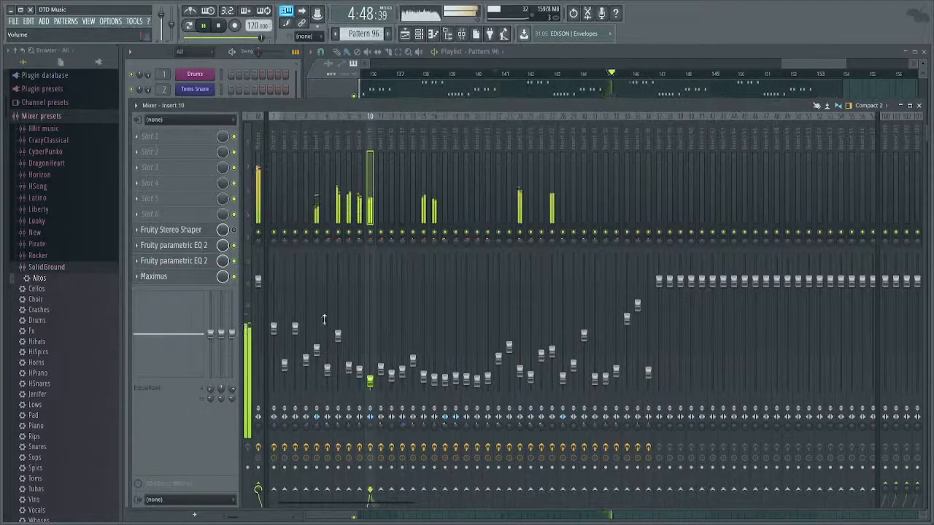
pyautogui.moveTo(367, 355)
pyautogui.mouseDown()
pyautogui.moveTo(367, 338)
pyautogui.moveTo(370, 369)
pyautogui.mouseUp()
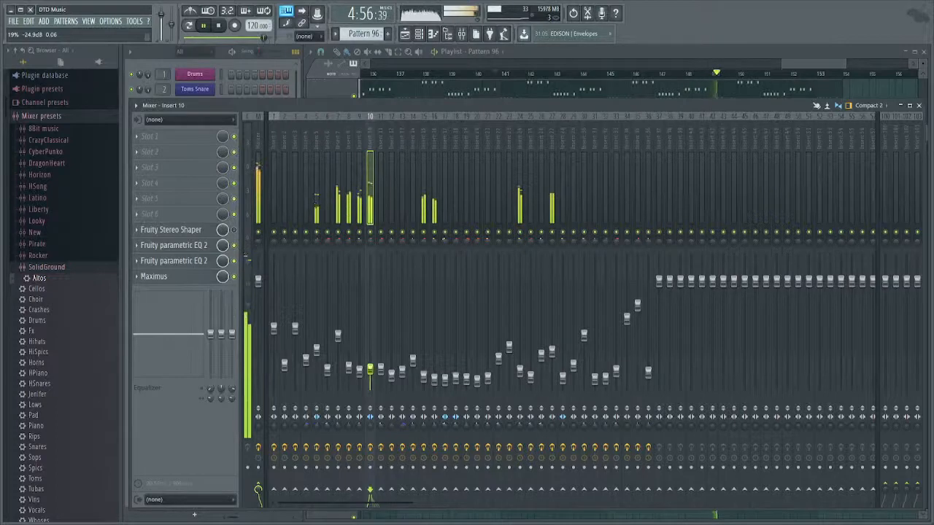
pyautogui.press('space')
pyautogui.press('F9')
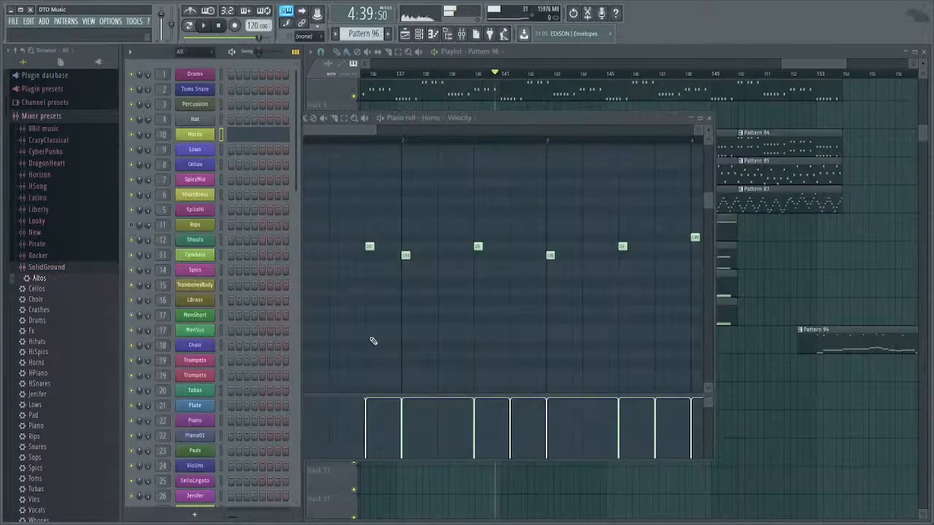
# Delete all Horns notes in Pattern 96 and move the Pattern 94 clip back to bar 141 on Track 17.
pyautogui.scroll(1, 467, 305)
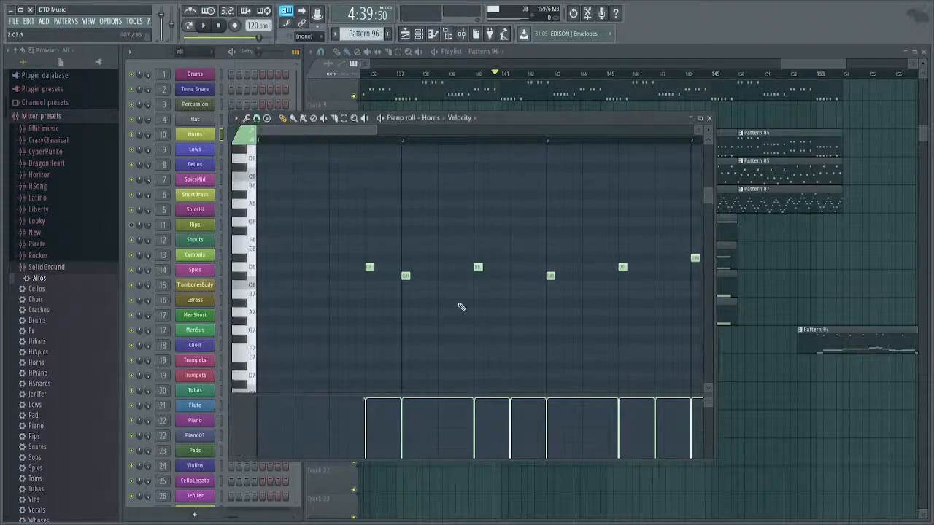
pyautogui.hotkey('ctrl', 'a')
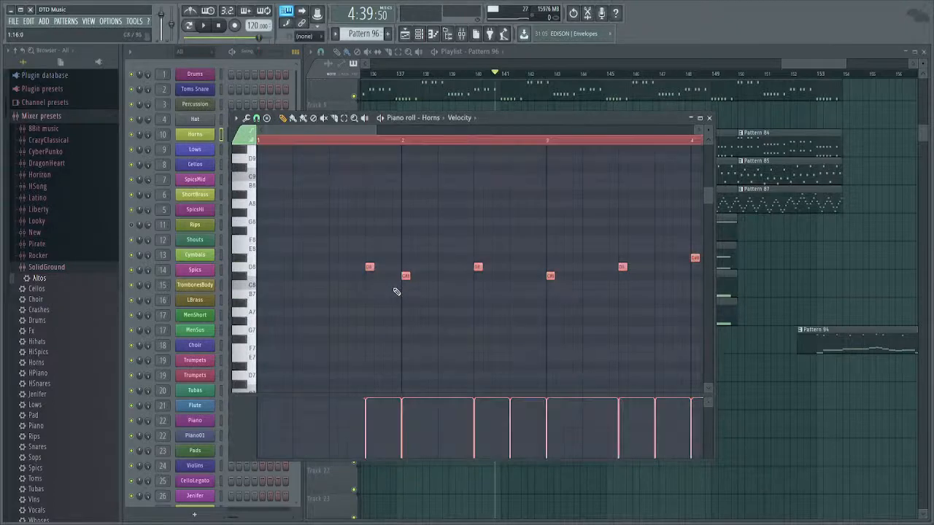
pyautogui.press('Delete')
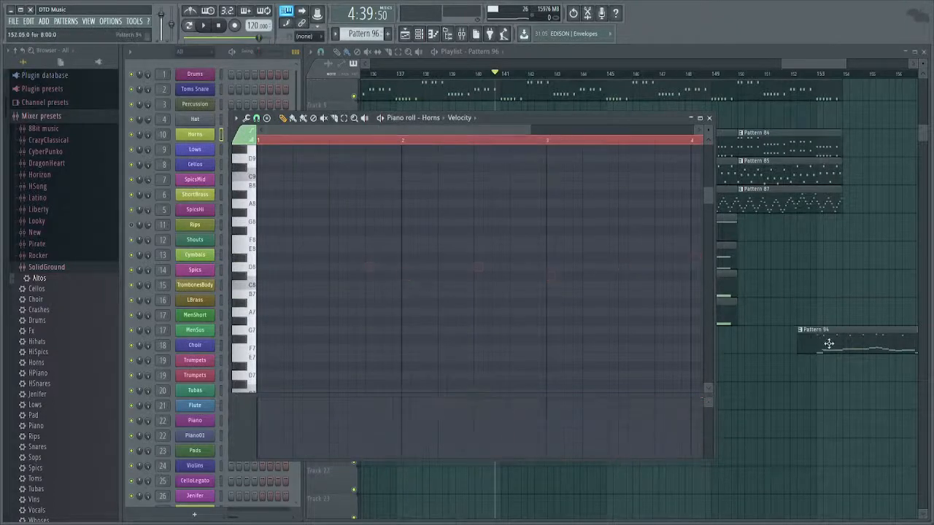
pyautogui.click(825, 344)
pyautogui.moveTo(825, 344); pyautogui.dragTo(533, 340)
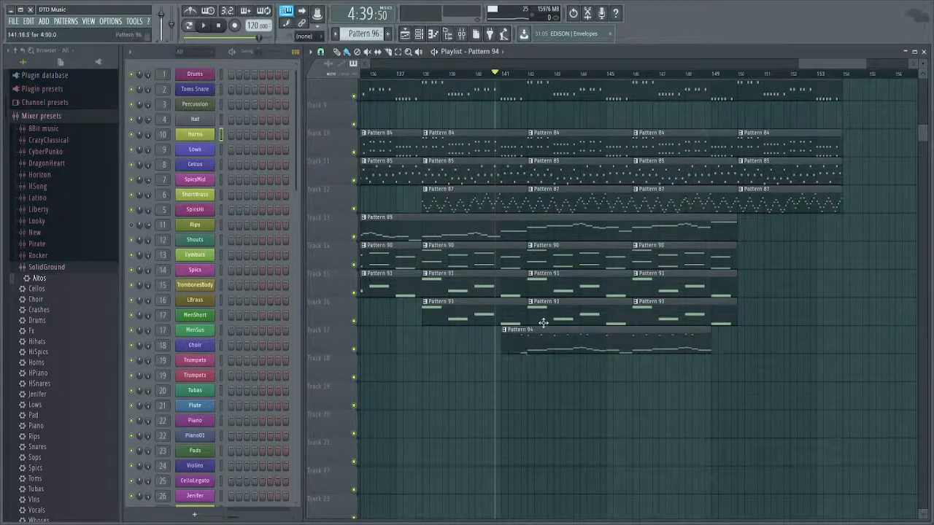
# Open the Horns piano roll in Pattern 93 and audition starting pitches, settling on a D5 note at bar 1.
pyautogui.doubleClick(547, 323)
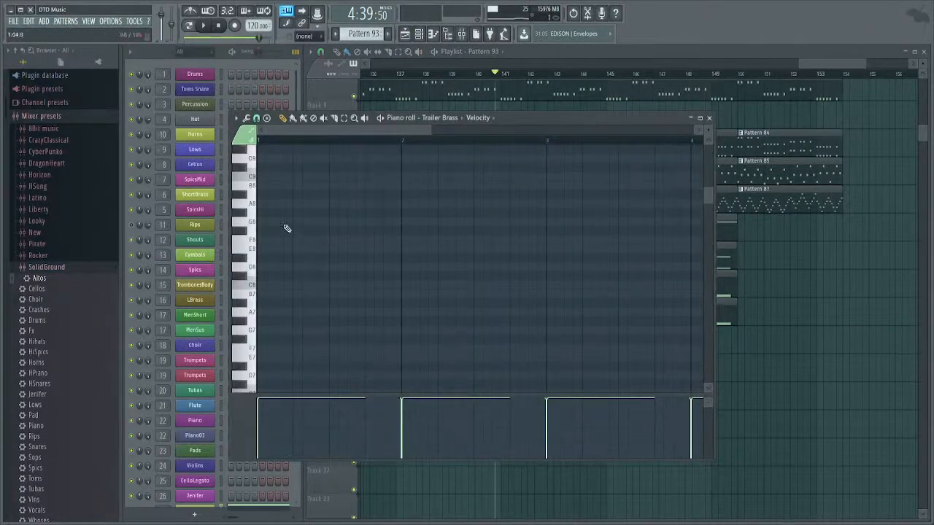
pyautogui.scroll(3, 257, 253)
pyautogui.click(203, 139)
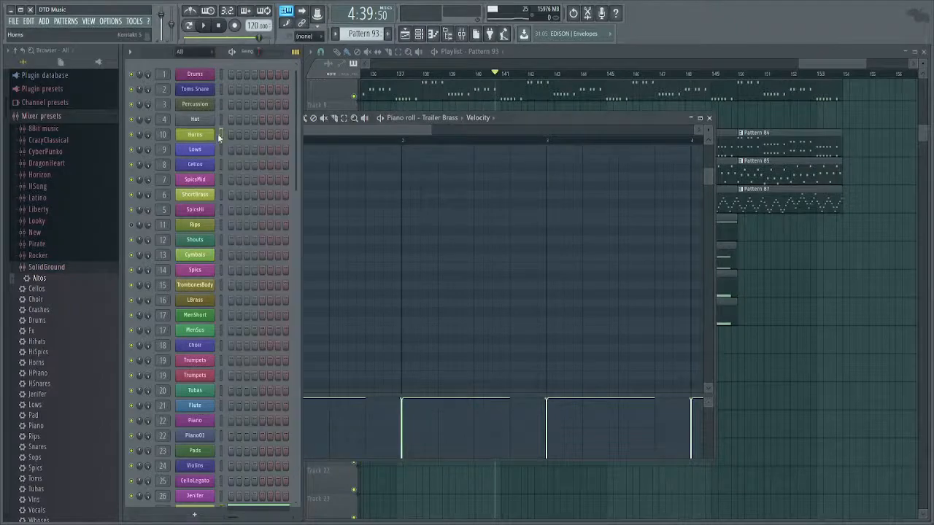
pyautogui.scroll(-1, 277, 250)
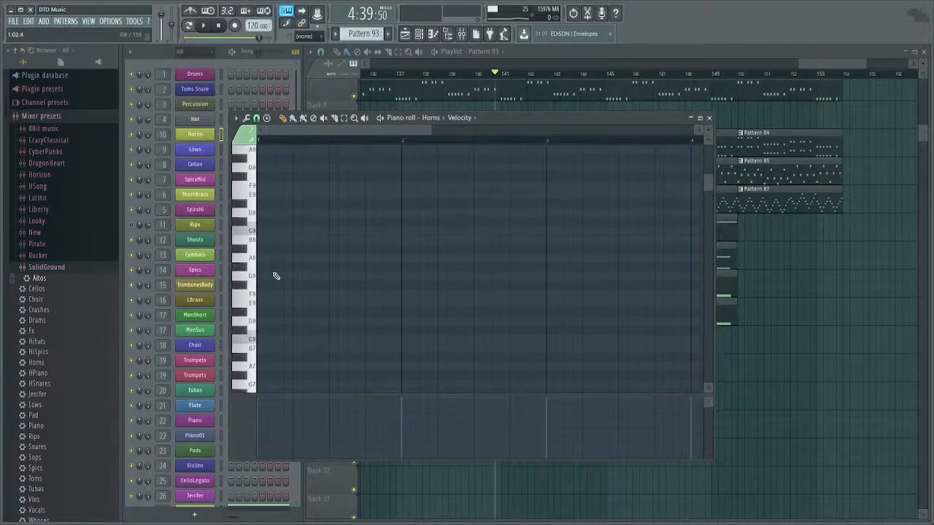
pyautogui.scroll(5, 277, 285)
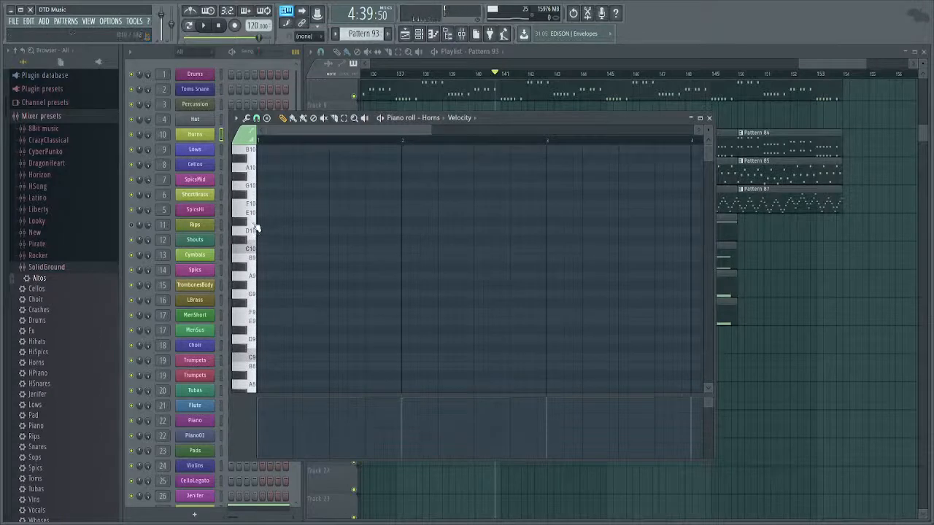
pyautogui.scroll(-5, 254, 263)
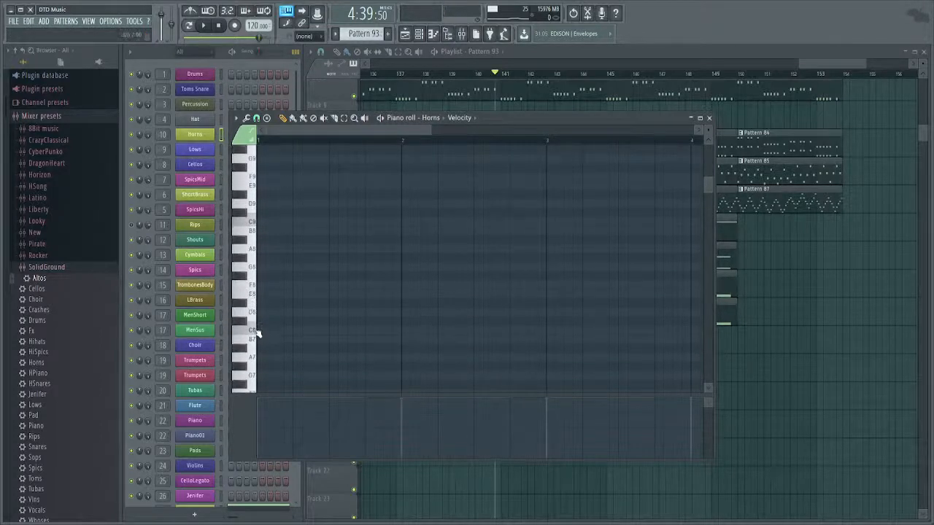
pyautogui.scroll(-7, 313, 323)
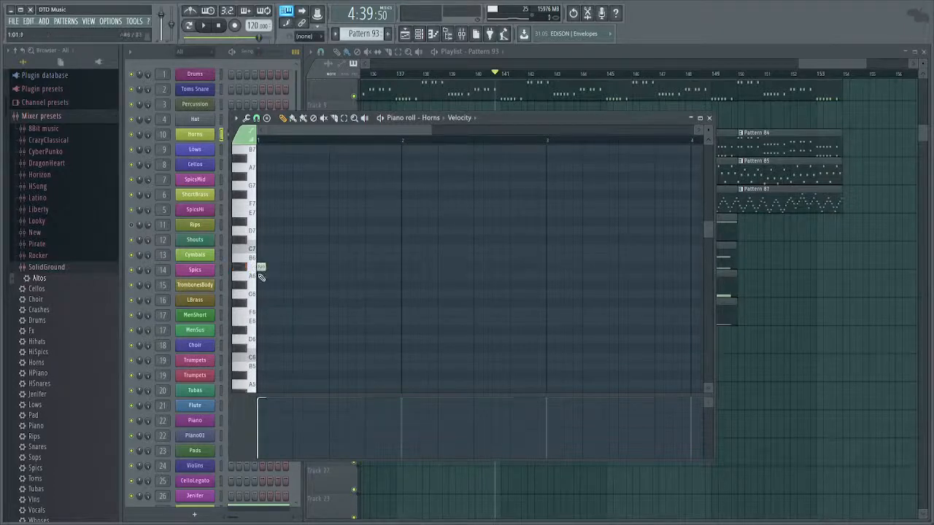
pyautogui.scroll(-5, 260, 273)
pyautogui.moveTo(260, 270); pyautogui.dragTo(253, 237)
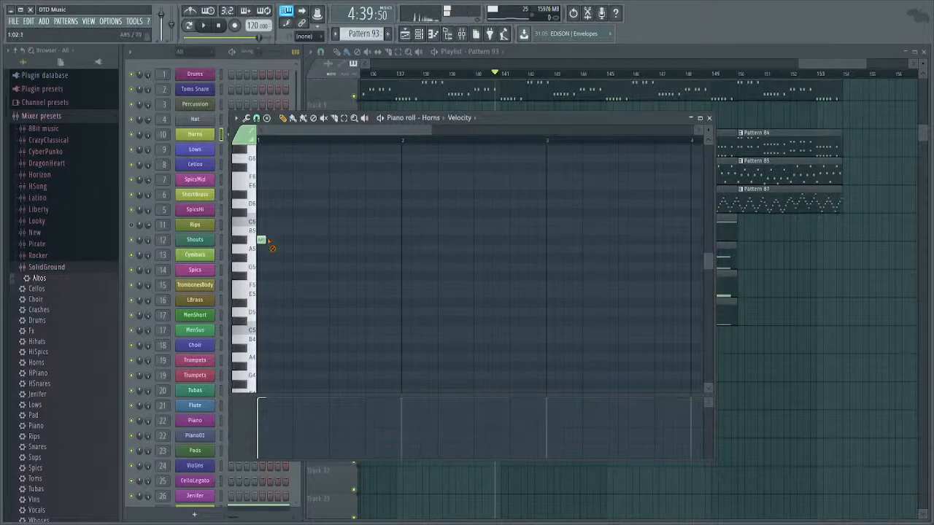
pyautogui.click(260, 313)
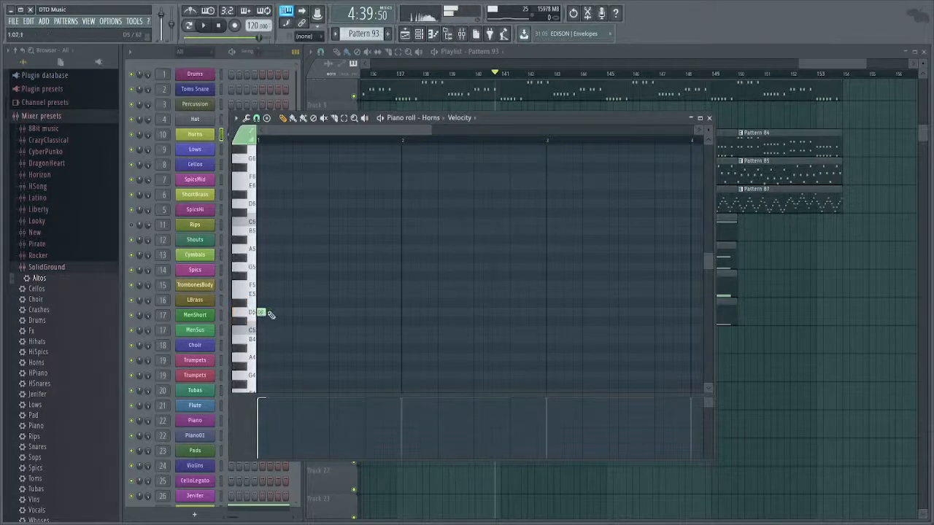
# Lengthen the D5 Horns note to one full bar and cut it from Pattern 93.
pyautogui.moveTo(264, 313); pyautogui.dragTo(370, 334)
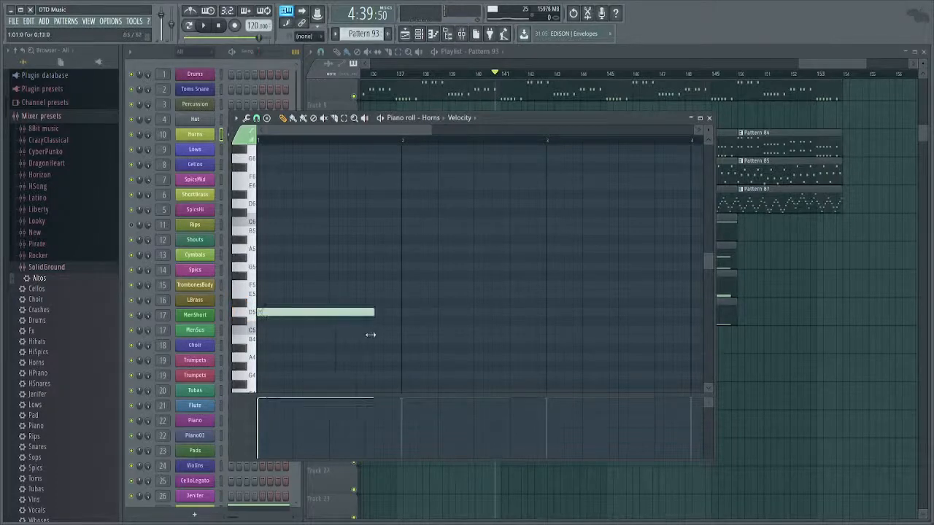
pyautogui.press('c')
pyautogui.moveTo(386, 300); pyautogui.dragTo(387, 349)
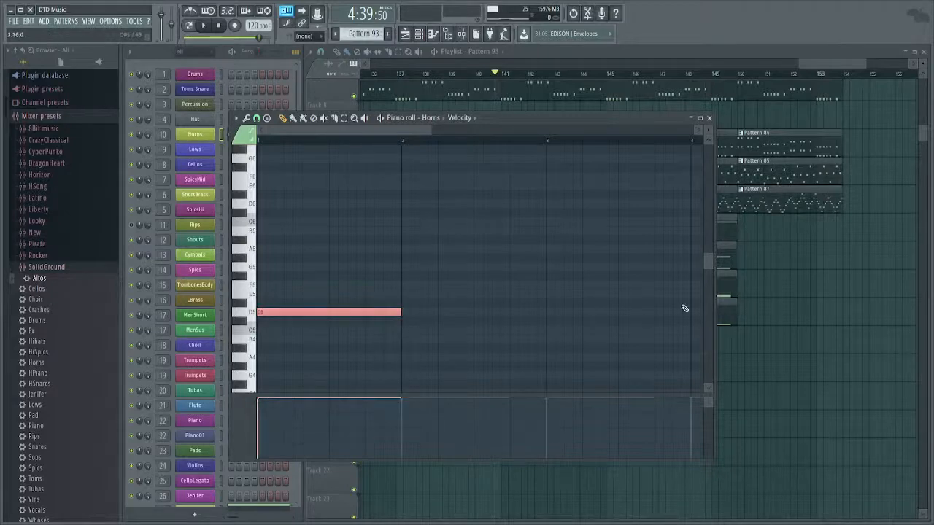
pyautogui.press('Delete')
# Play the LBrass part in Pattern 91, and open Pattern 90 to check its TrombonesBody part.
pyautogui.click(787, 300)
pyautogui.doubleClick(660, 282)
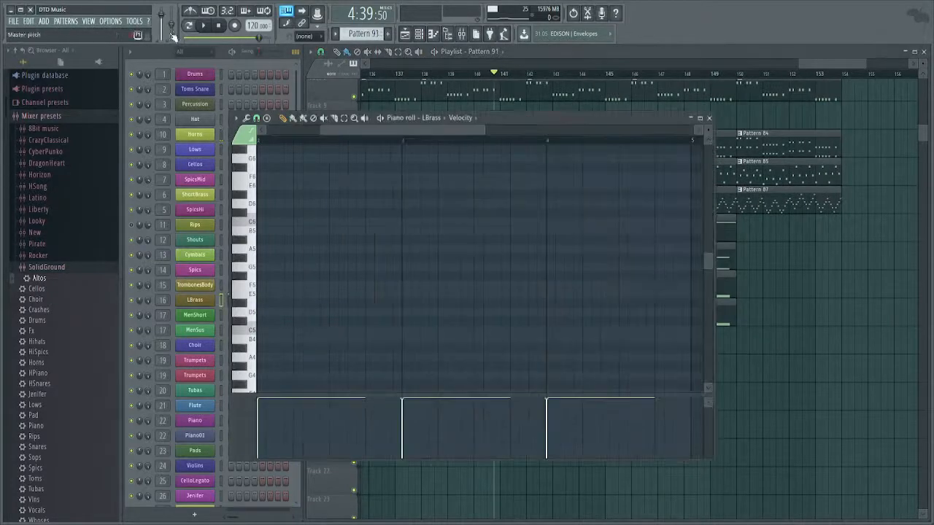
pyautogui.press('space')
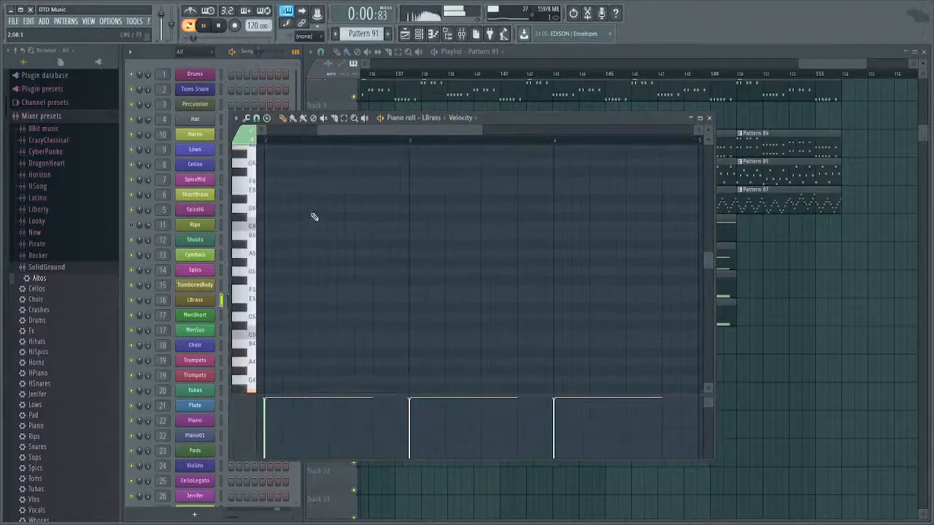
pyautogui.press('Escape')
pyautogui.doubleClick(470, 263)
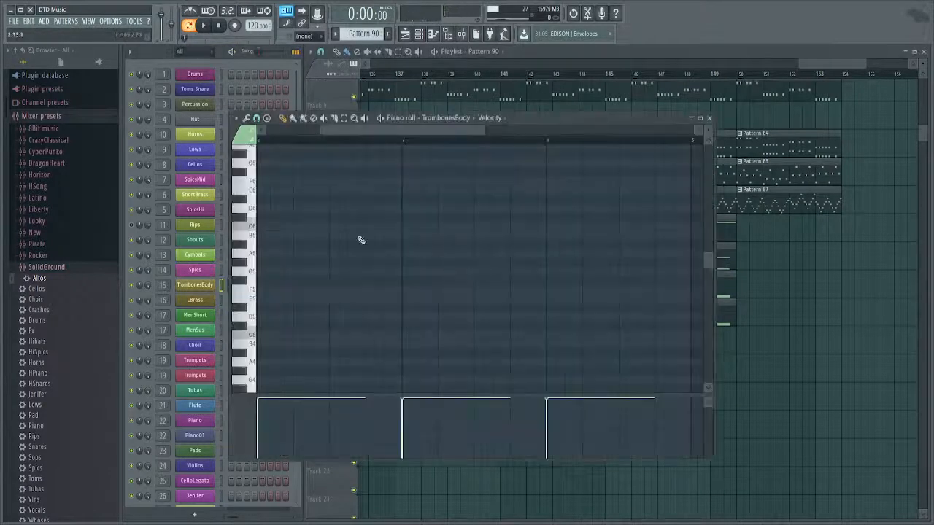
pyautogui.press('Escape')
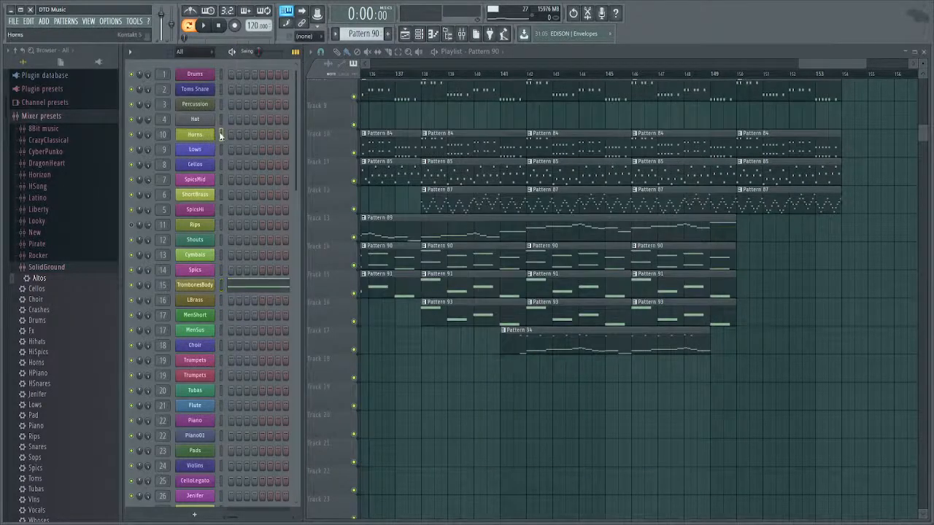
# Paste the one-bar D5 note into the Horns channel of Pattern 90 and play it with the trombones.
pyautogui.click(222, 134)
pyautogui.press('F7')
pyautogui.hotkey('ctrl', 'v')
pyautogui.press('space')
pyautogui.scroll(-2, 396, 306)
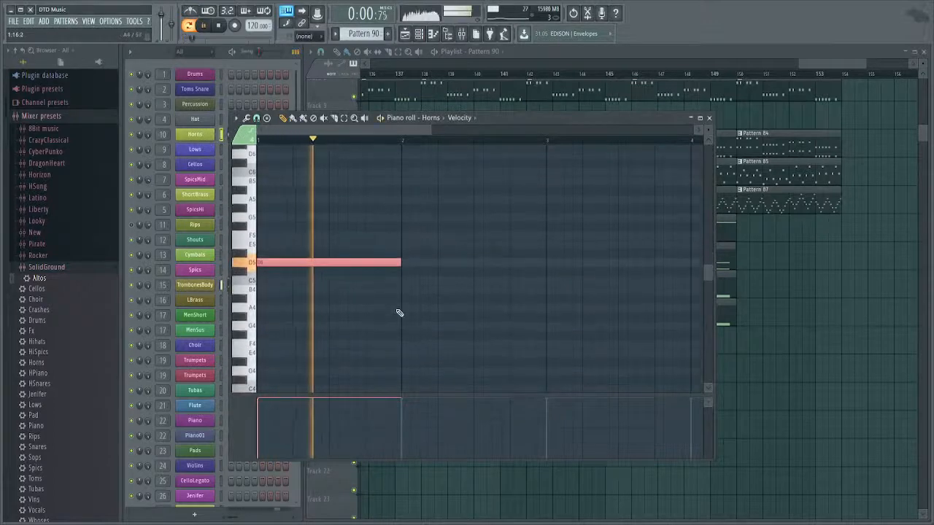
pyautogui.press('space')
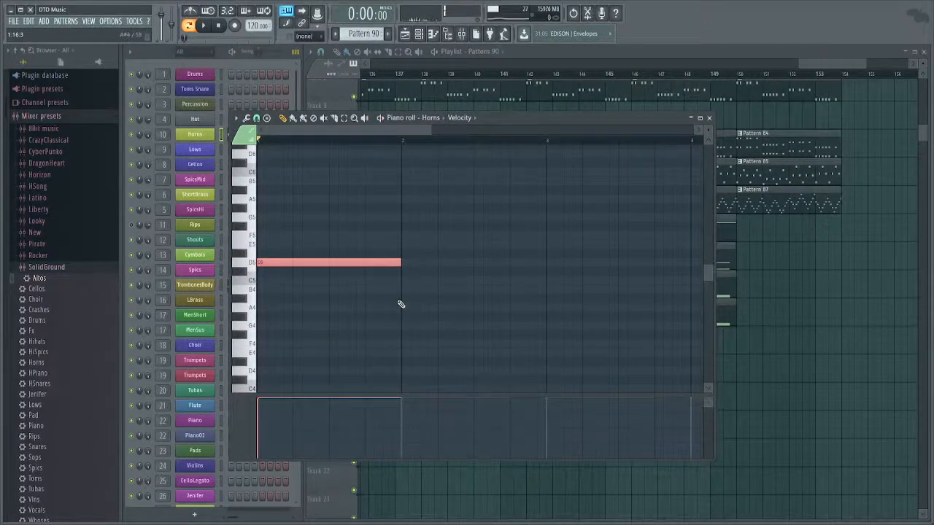
# Try a one-bar A#4 Horns note at bar 2 and play the pattern.
pyautogui.click(397, 300)
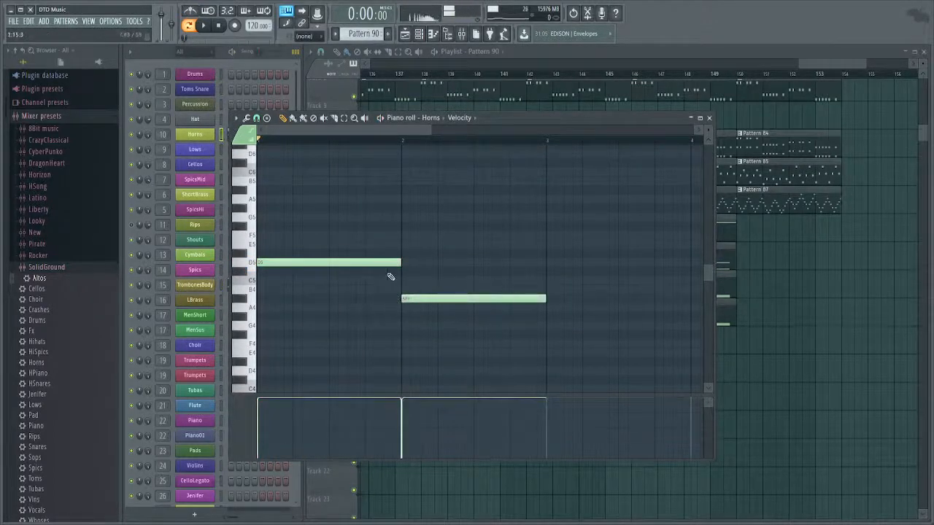
pyautogui.scroll(-1, 390, 277)
pyautogui.press('space')
pyautogui.scroll(-1, 442, 225)
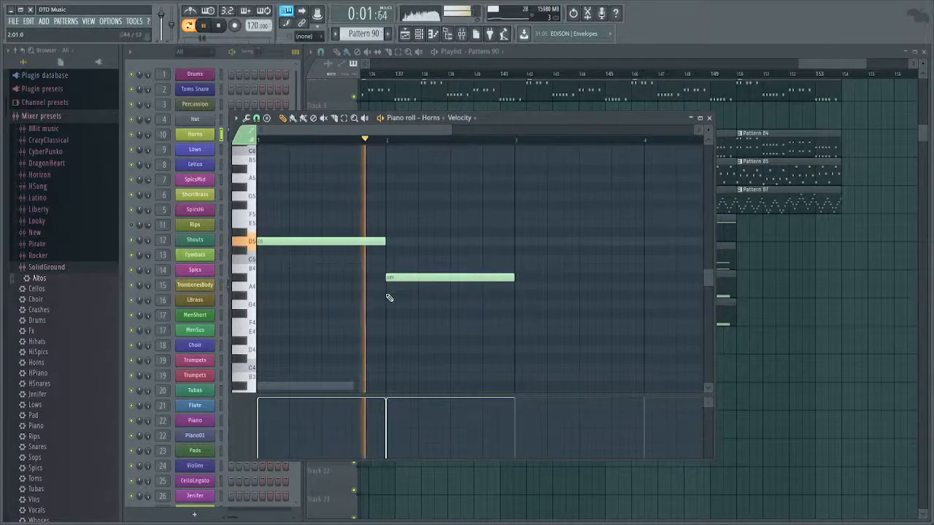
pyautogui.press('space')
# Replace the bar 2 Horns note with a one-bar A4 and play the pattern back.
pyautogui.click(386, 286)
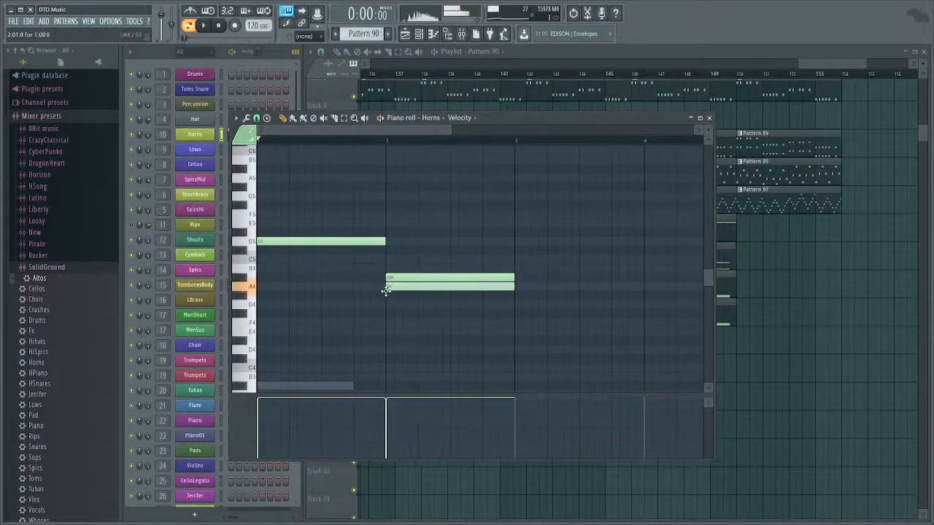
pyautogui.rightClick(387, 276)
pyautogui.press('space')
pyautogui.moveTo(387, 277); pyautogui.dragTo(303, 268)
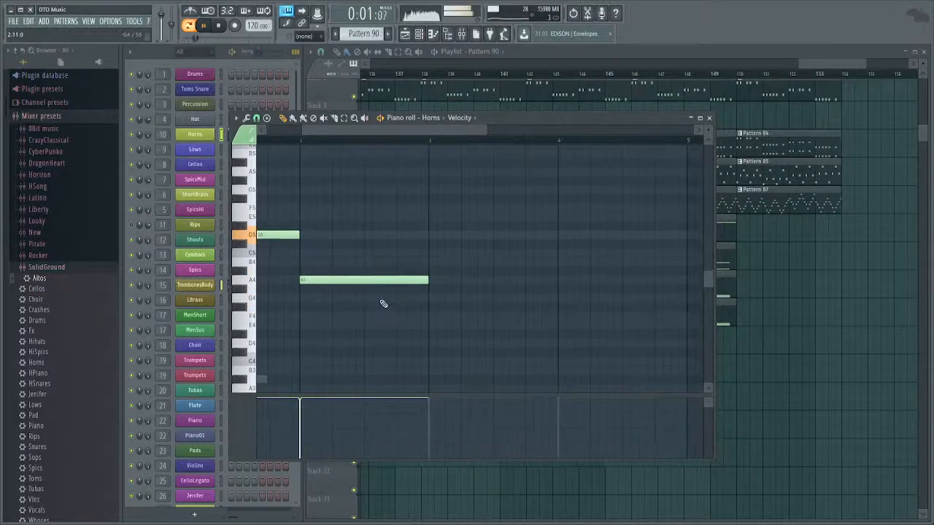
pyautogui.scroll(-5, 354, 310)
pyautogui.moveTo(404, 309); pyautogui.dragTo(448, 343)
pyautogui.scroll(2, 470, 257)
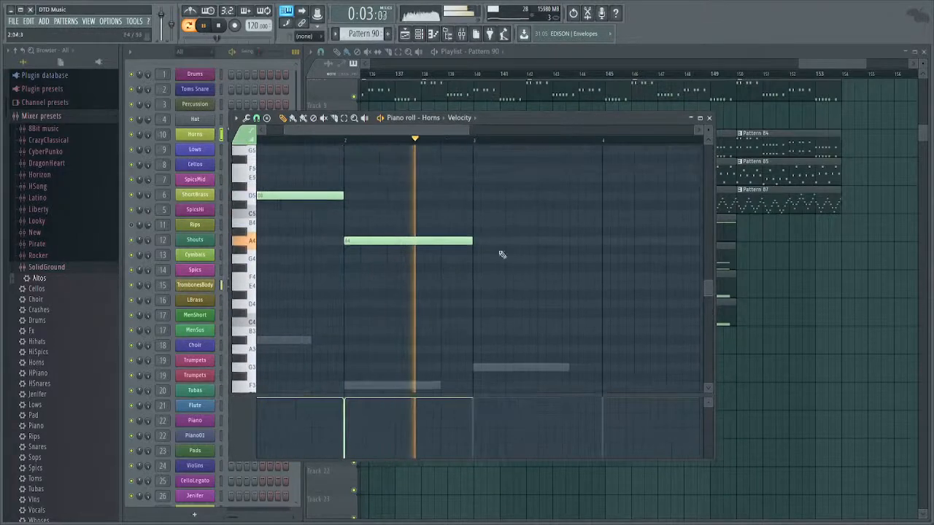
pyautogui.press('space')
# Add one-bar Horns notes A#4 at bar 3 and G4 at bar 4, and play the line.
pyautogui.click(475, 215)
pyautogui.moveTo(475, 215)
pyautogui.mouseDown()
pyautogui.moveTo(475, 241)
pyautogui.moveTo(475, 222)
pyautogui.mouseUp()
pyautogui.click(604, 266)
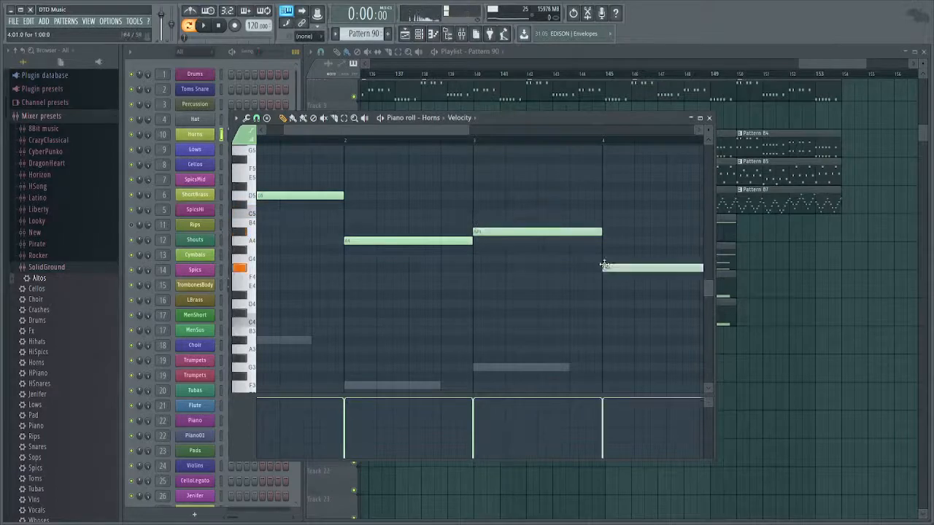
pyautogui.moveTo(605, 256); pyautogui.dragTo(560, 276)
pyautogui.press('space')
pyautogui.scroll(-2, 443, 217)
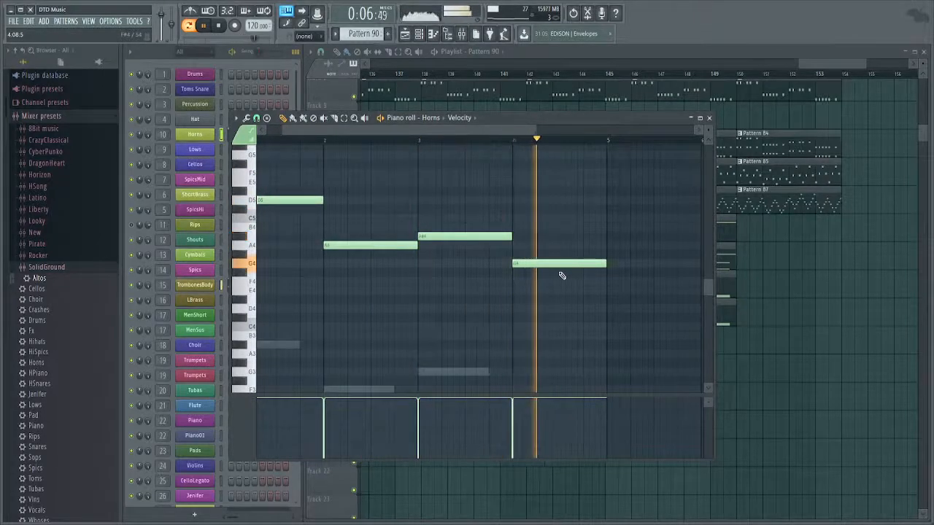
pyautogui.press('space')
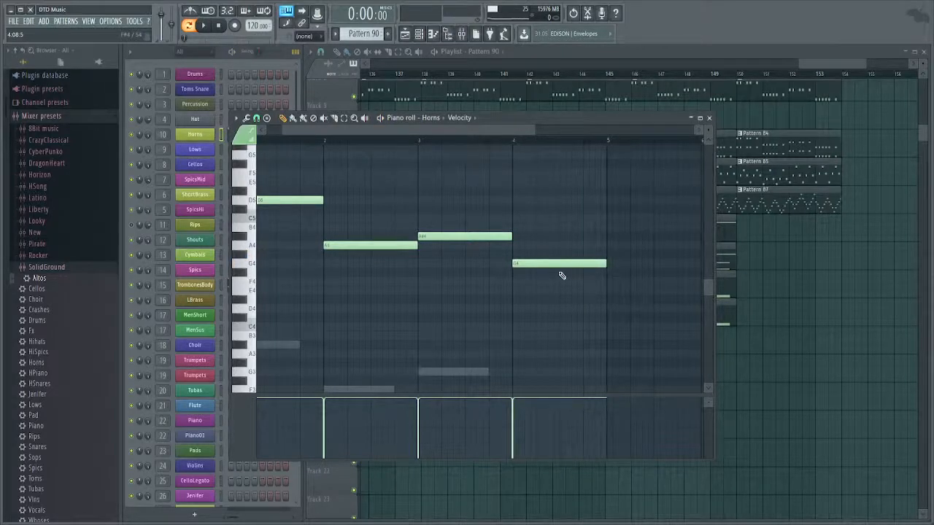
# Replay the four-note Horns line, cut all its notes from Pattern 90 and close the piano roll.
pyautogui.moveTo(560, 274); pyautogui.dragTo(571, 292)
pyautogui.press('space')
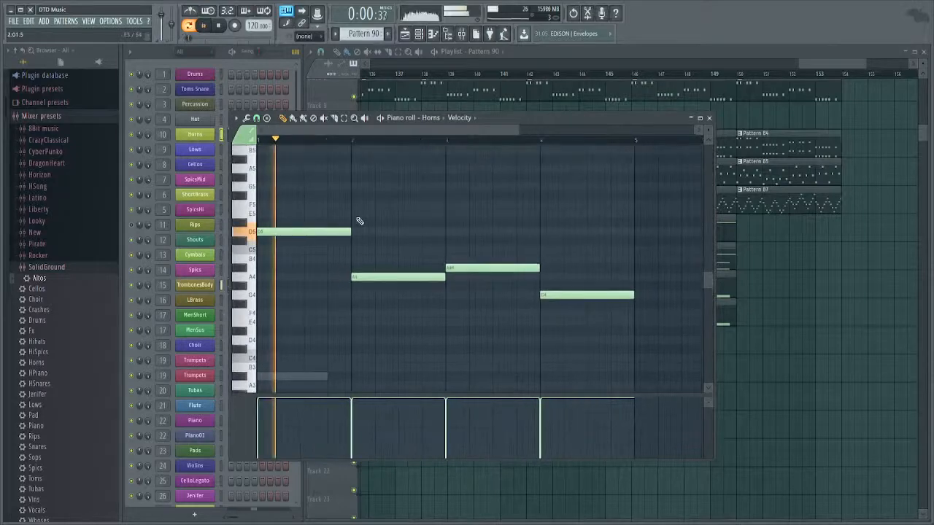
pyautogui.scroll(-4, 343, 272)
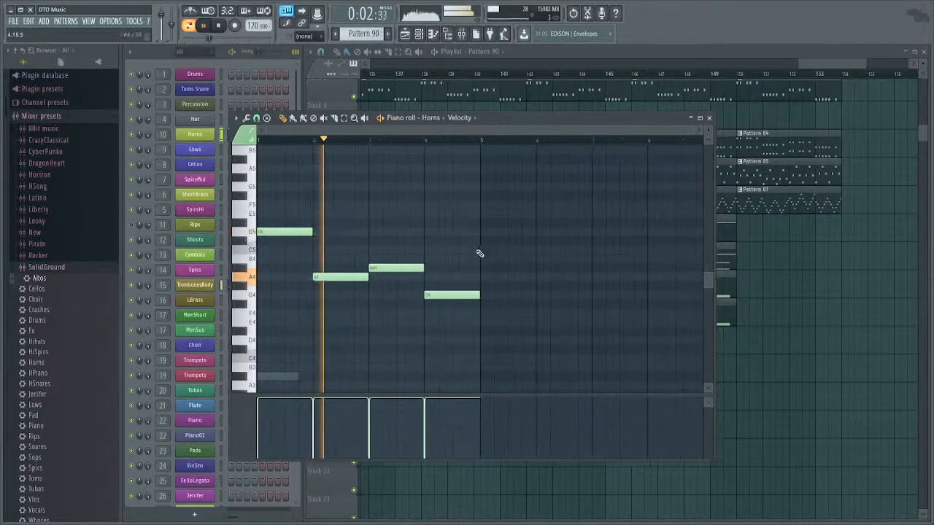
pyautogui.hotkey('ctrl', 'a')
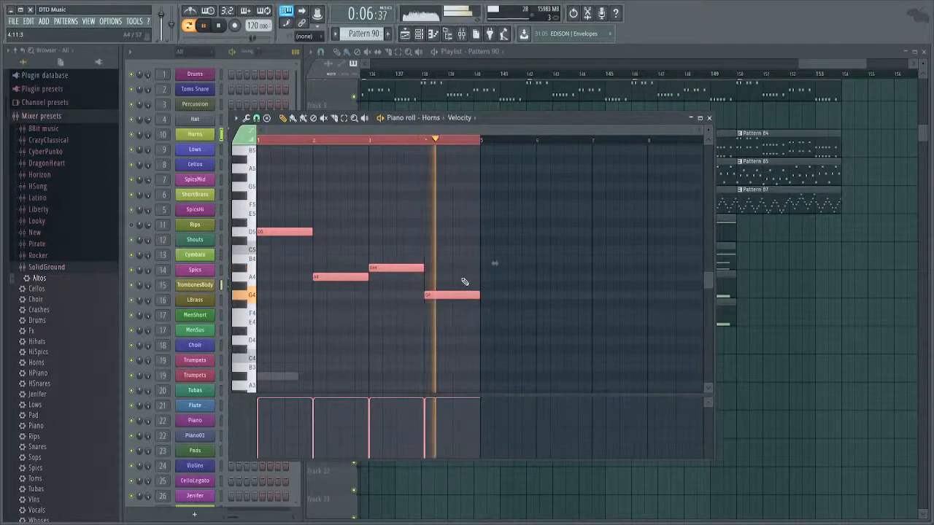
pyautogui.press('Delete')
pyautogui.press('space')
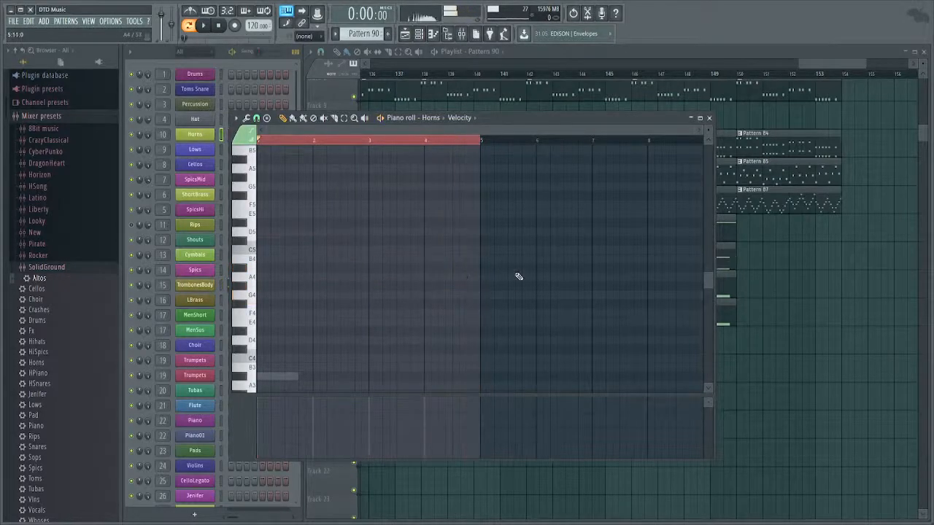
pyautogui.press('F7')
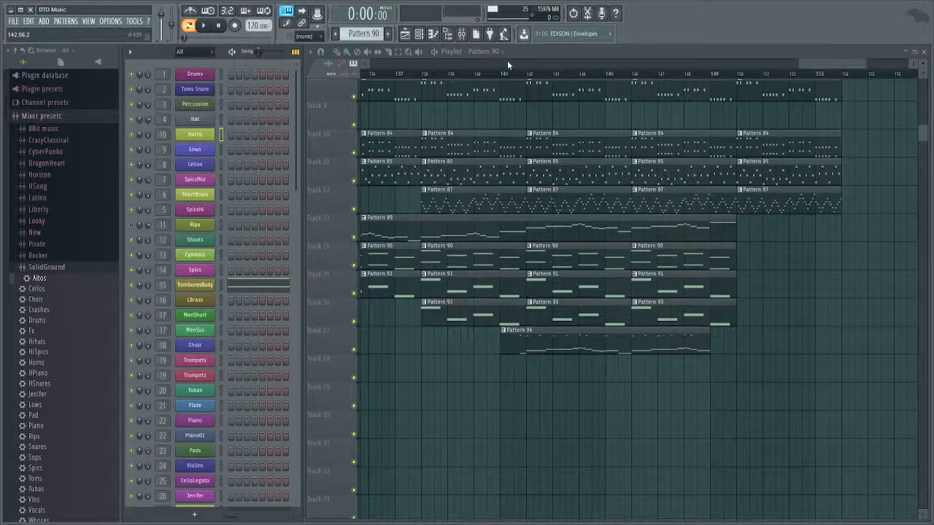
# Replace the existing Horns notes in Pattern 95 with the cut four-bar line and close the piano roll.
pyautogui.press('space')
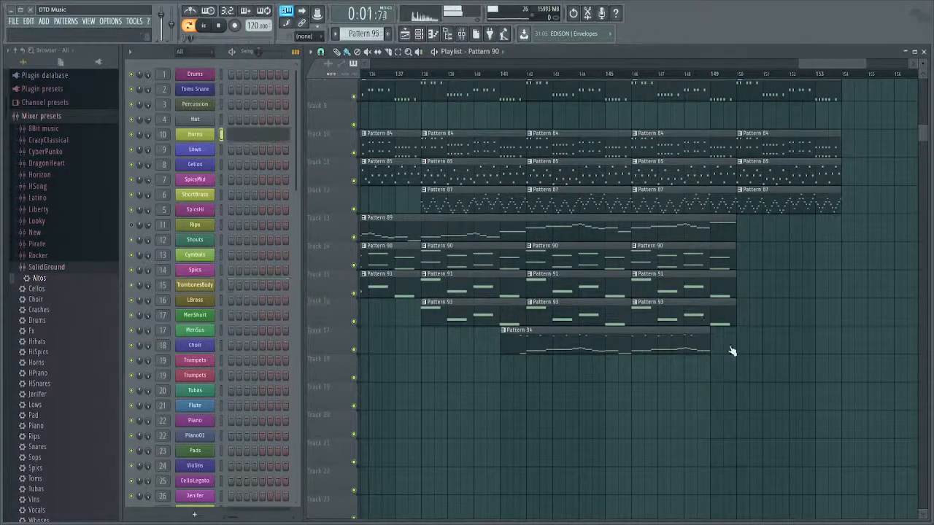
pyautogui.click(243, 139)
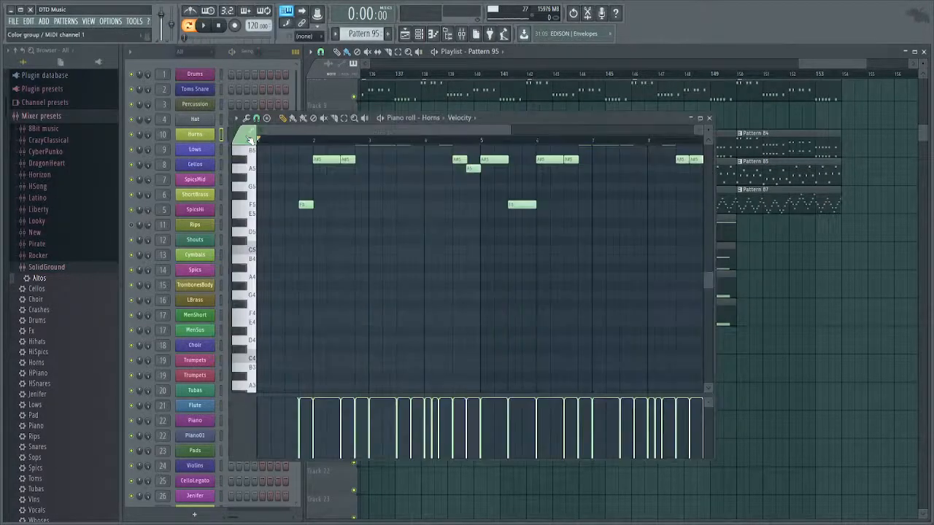
pyautogui.press('Delete')
pyautogui.hotkey('ctrl', 'v')
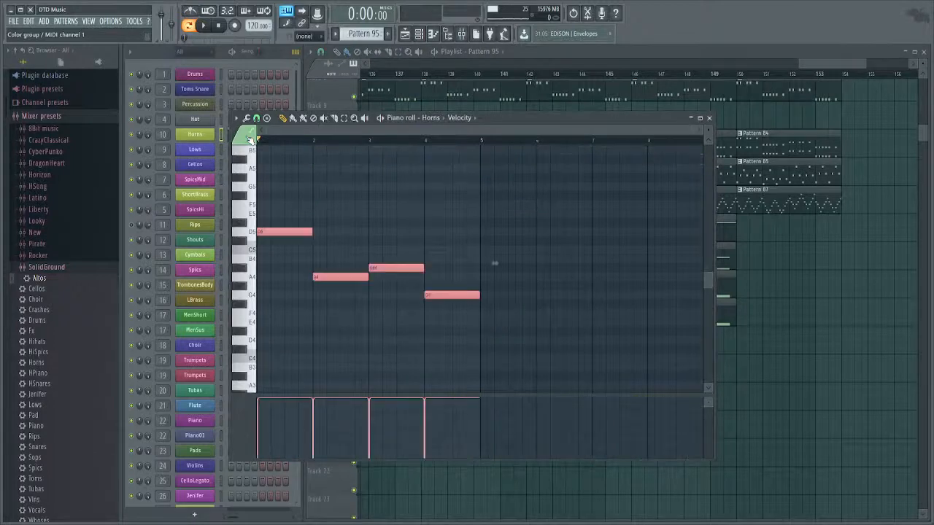
pyautogui.press('Escape')
# Place two consecutive Pattern 95 clips on Track 18 from just before bar 142, and play the song from about bar 139.
pyautogui.moveTo(550, 435); pyautogui.dragTo(606, 446)
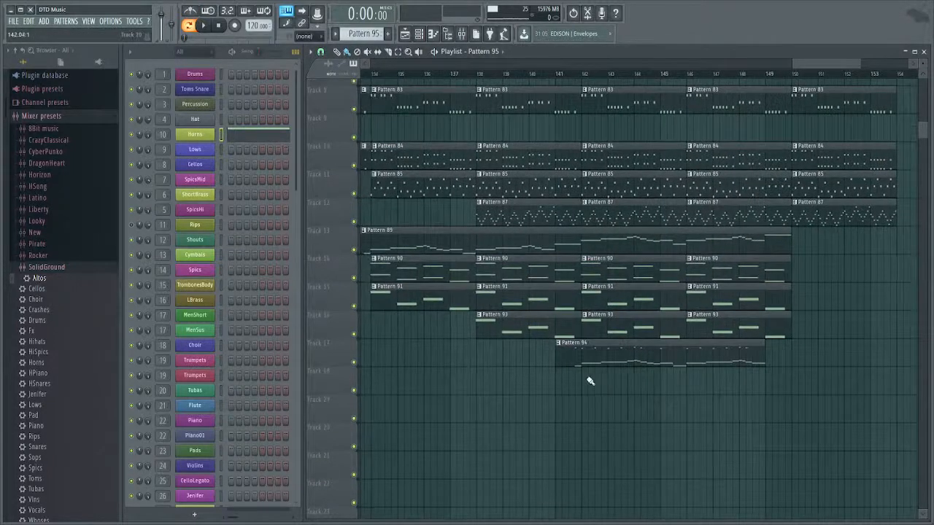
pyautogui.moveTo(584, 380); pyautogui.dragTo(767, 402)
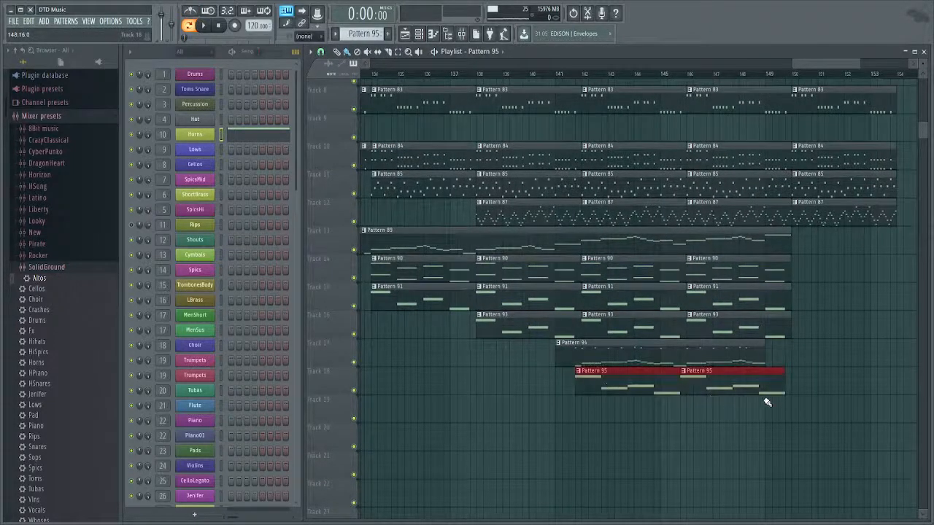
pyautogui.click(522, 75)
pyautogui.press('space')
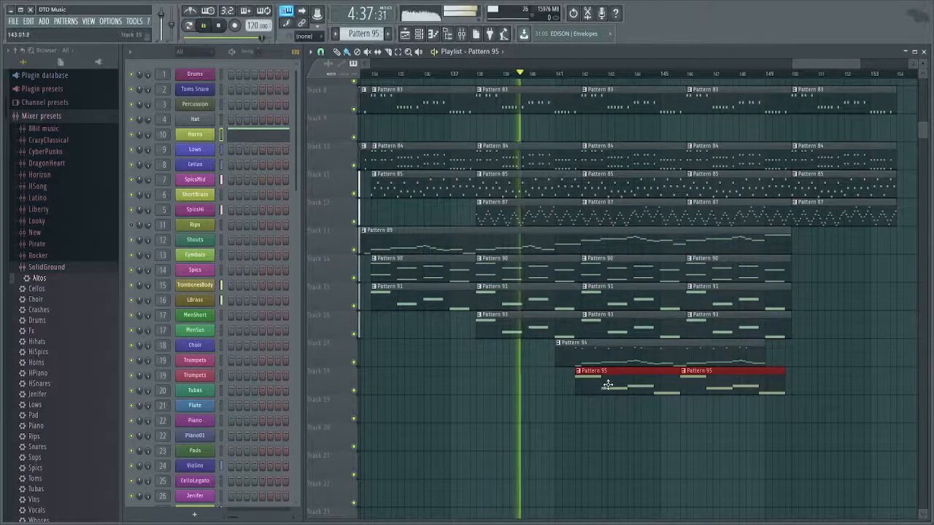
# Listen through the Pattern 95 section and delete its second clip, at bar 146 on Track 18.
pyautogui.scroll(3, 577, 413)
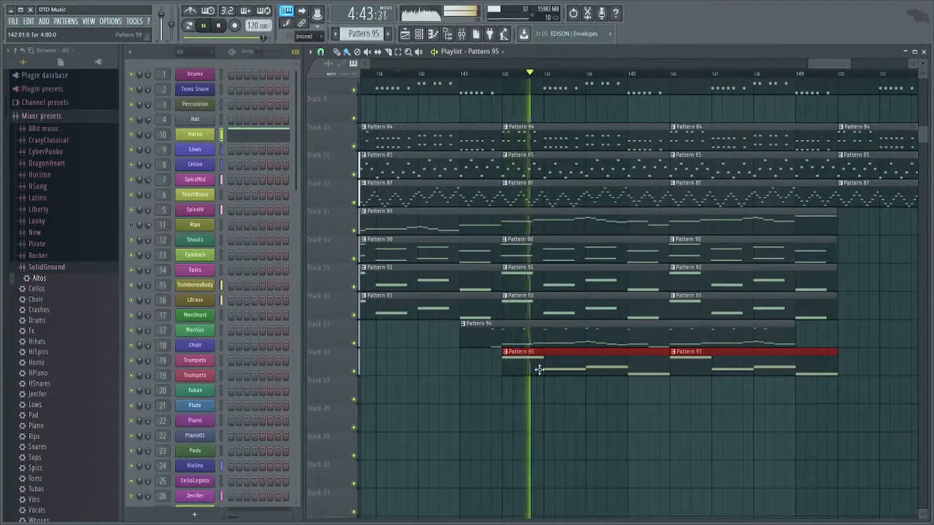
pyautogui.scroll(8, 536, 367)
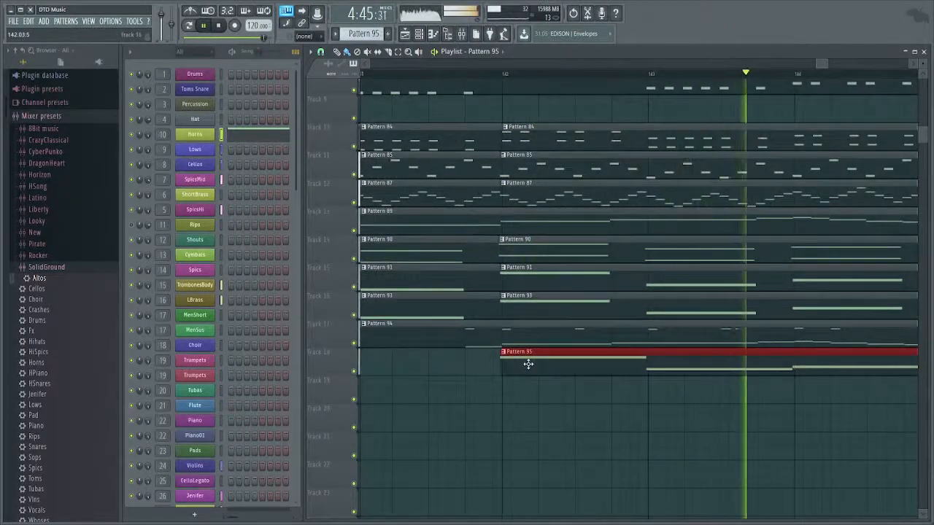
pyautogui.scroll(-3, 608, 385)
pyautogui.scroll(-3, 662, 395)
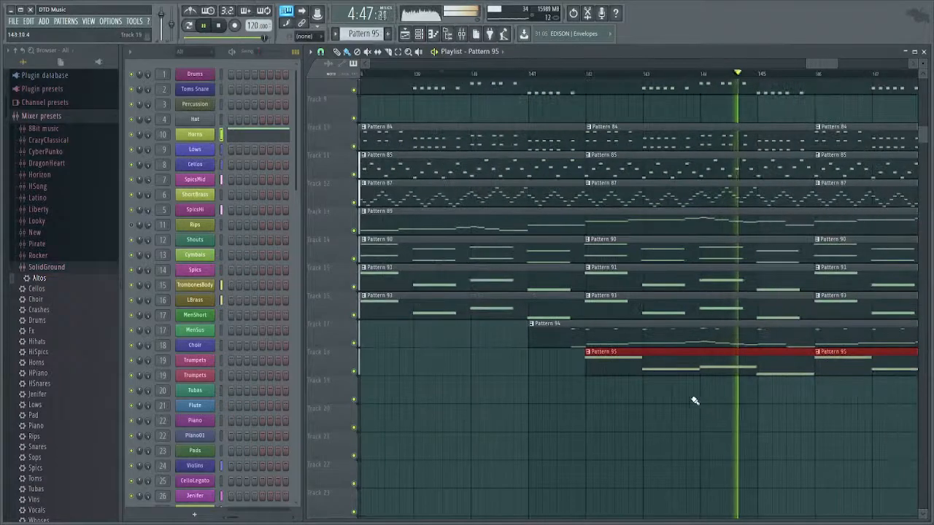
pyautogui.hscroll(4, 694, 401)
pyautogui.rightClick(638, 367)
# Open the remaining Pattern 95 clip's Horns notes, duplicate the four-bar line into bars 5 to 8, and stop playback.
pyautogui.doubleClick(572, 364)
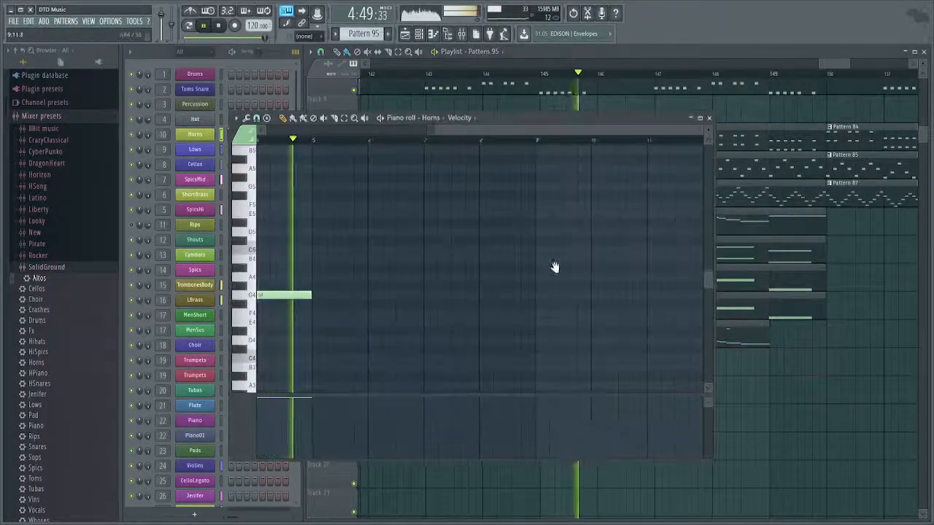
pyautogui.hotkey('ctrl', 'b')
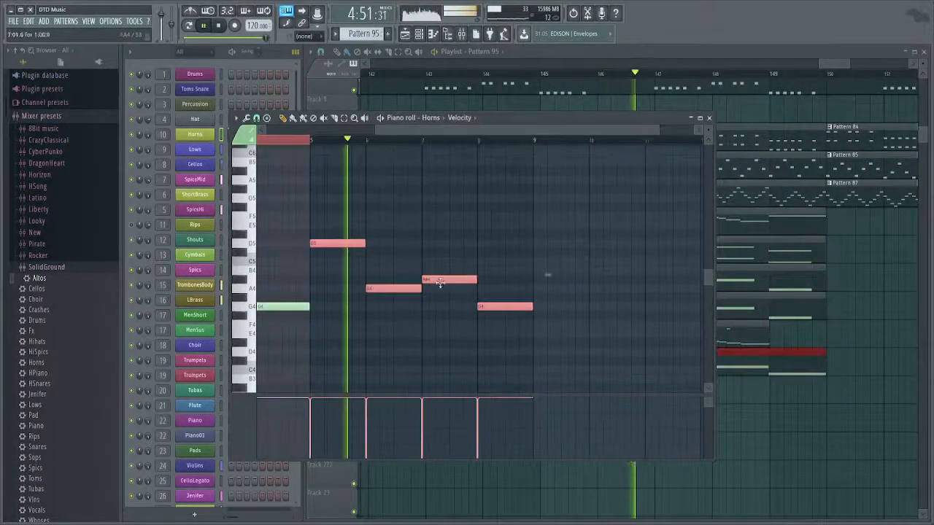
pyautogui.press('space')
# Replace the A#4 Horns note in bar 7 with a one-bar D#5, and audition the line from bar 5.
pyautogui.click(426, 225)
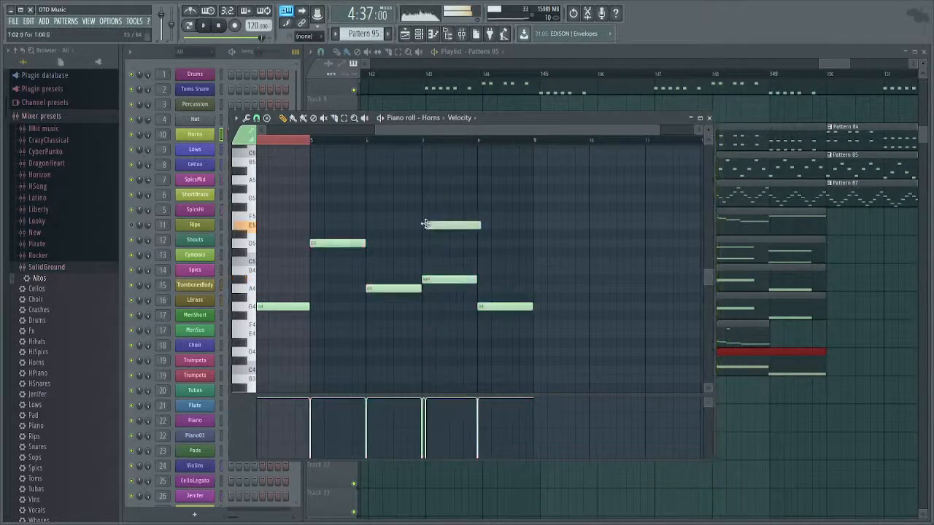
pyautogui.moveTo(421, 224); pyautogui.dragTo(441, 234)
pyautogui.rightClick(448, 280)
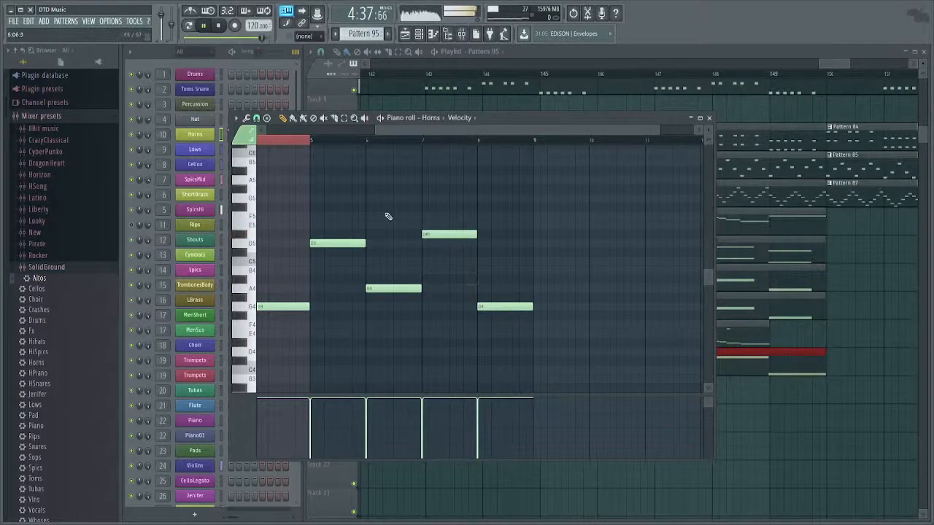
pyautogui.click(354, 141)
pyautogui.press('space')
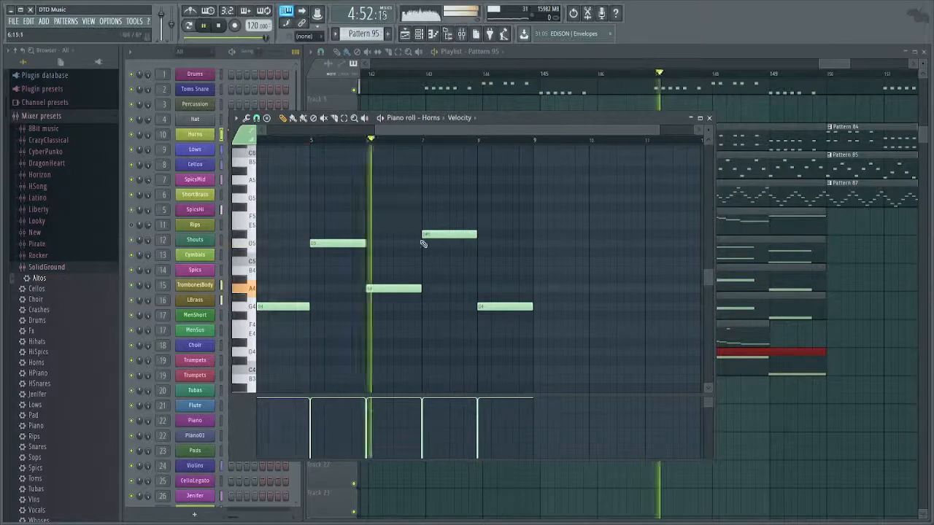
pyautogui.scroll(2, 436, 251)
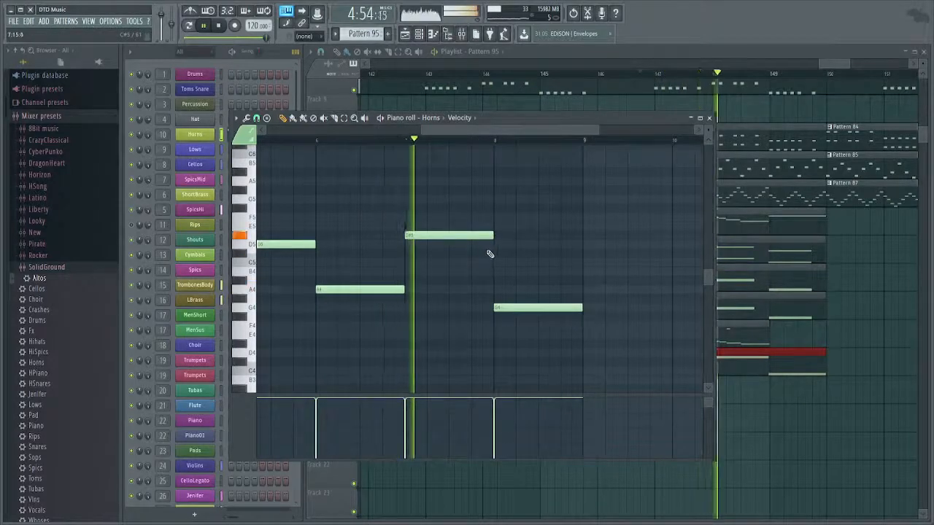
pyautogui.press('space')
# Change the bar 7 Horns note to D5 and replace the bar 8 G4 with a one-bar D#5, then audition the new ending.
pyautogui.click(406, 245)
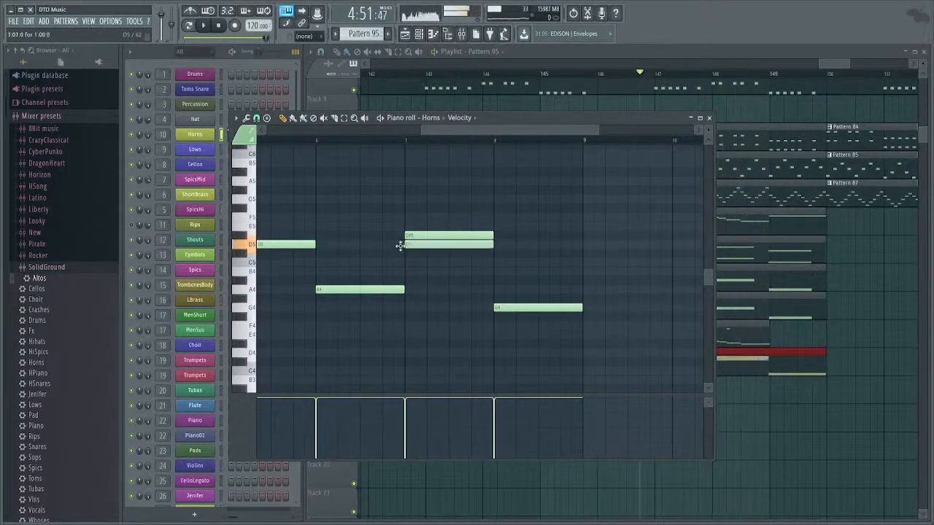
pyautogui.rightClick(451, 236)
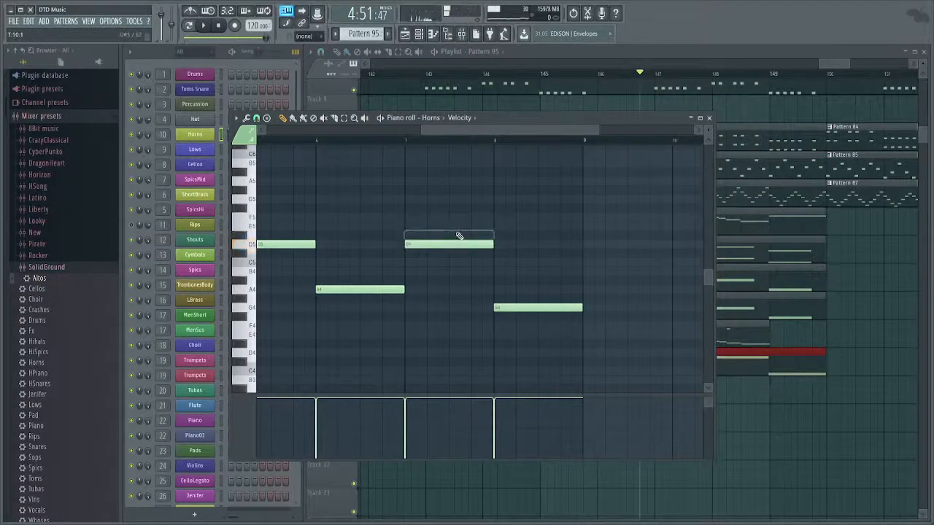
pyautogui.click(499, 235)
pyautogui.rightClick(523, 308)
pyautogui.moveTo(400, 236); pyautogui.dragTo(502, 262)
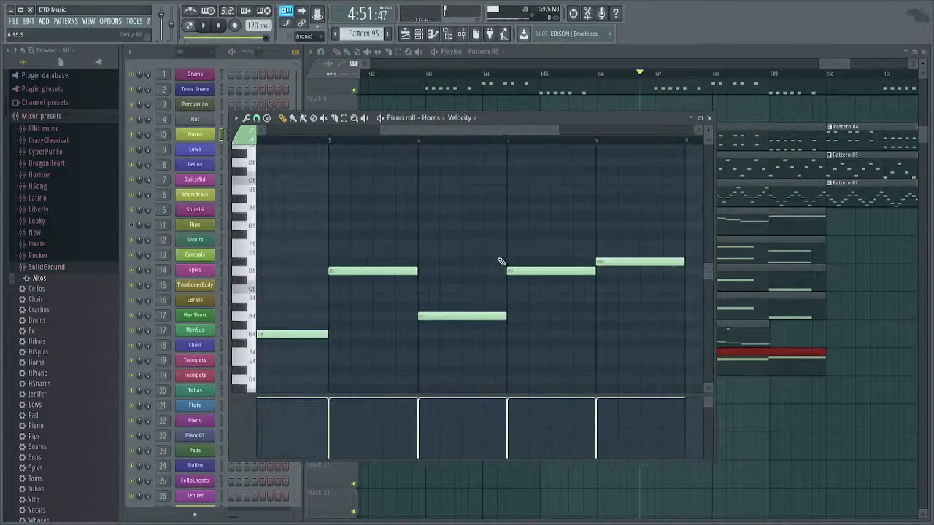
pyautogui.press('space')
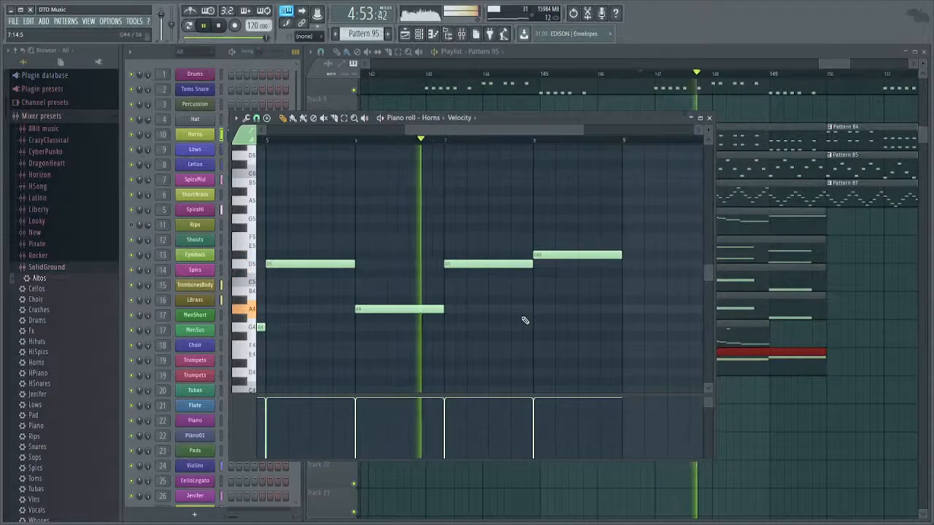
pyautogui.scroll(-2, 619, 323)
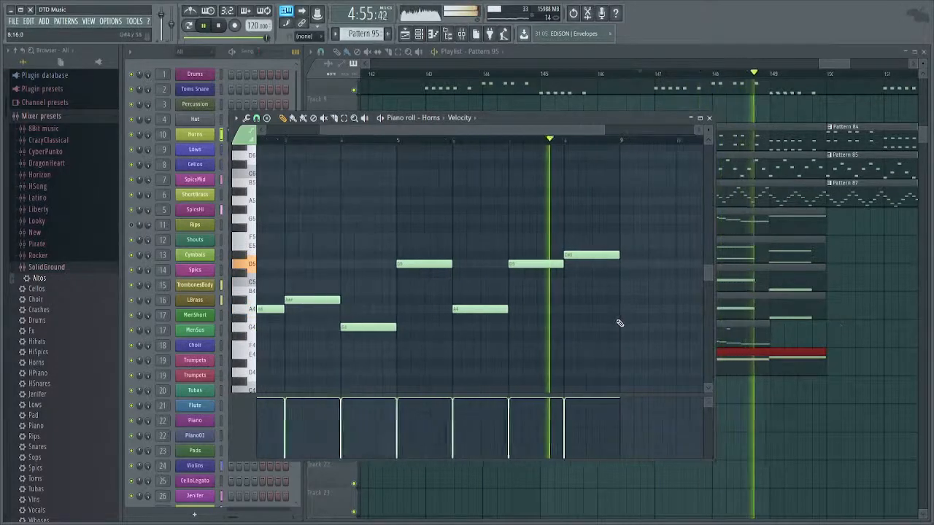
pyautogui.press('space')
# Duplicate the eight-bar Pattern 95 clip on Track 18 to start at bar 150, and close the Horns piano roll.
pyautogui.click(815, 325)
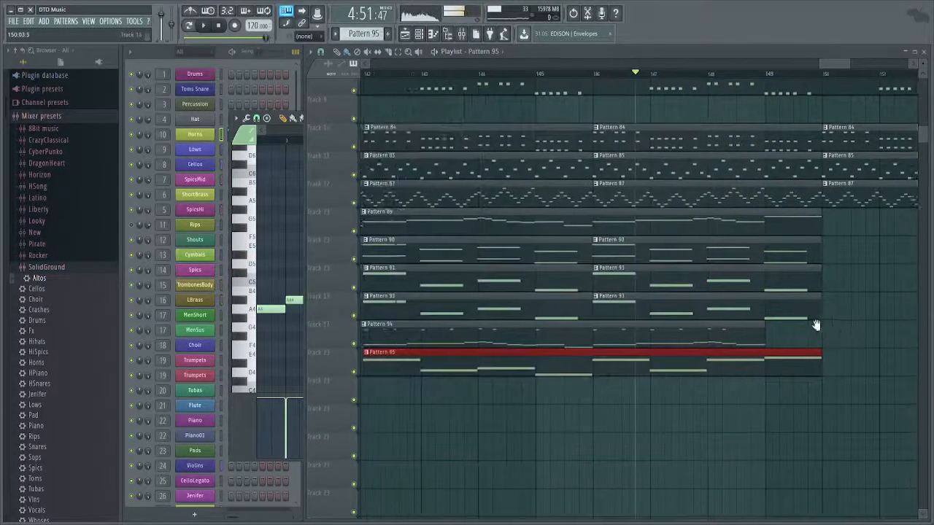
pyautogui.press('F5')
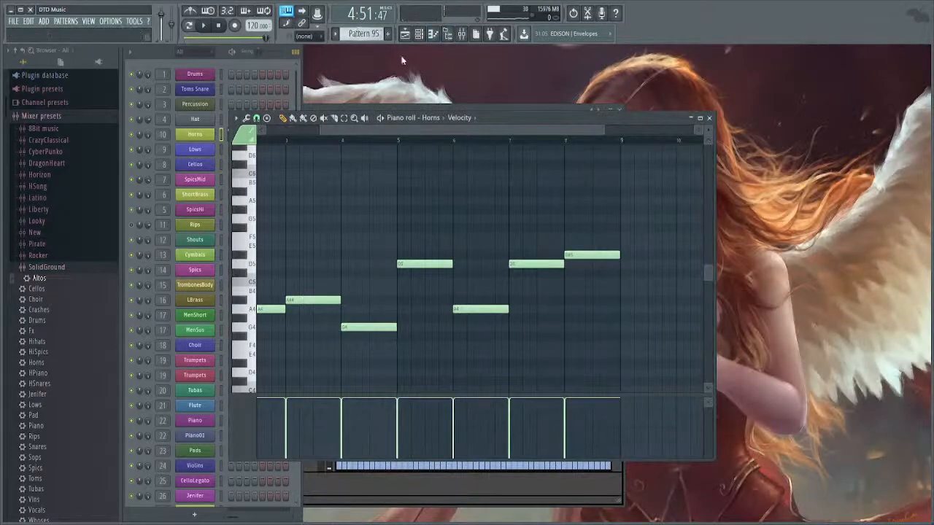
pyautogui.click(405, 33)
pyautogui.scroll(-1, 601, 246)
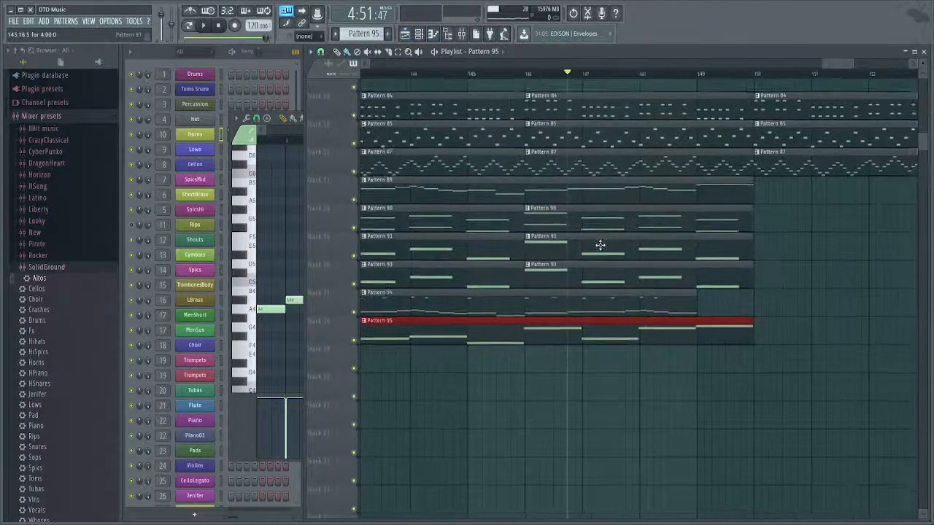
pyautogui.keyDown('ctrl'); pyautogui.scroll(-3, 840, 318); pyautogui.keyUp('ctrl')
pyautogui.hotkey('ctrl', 'b')
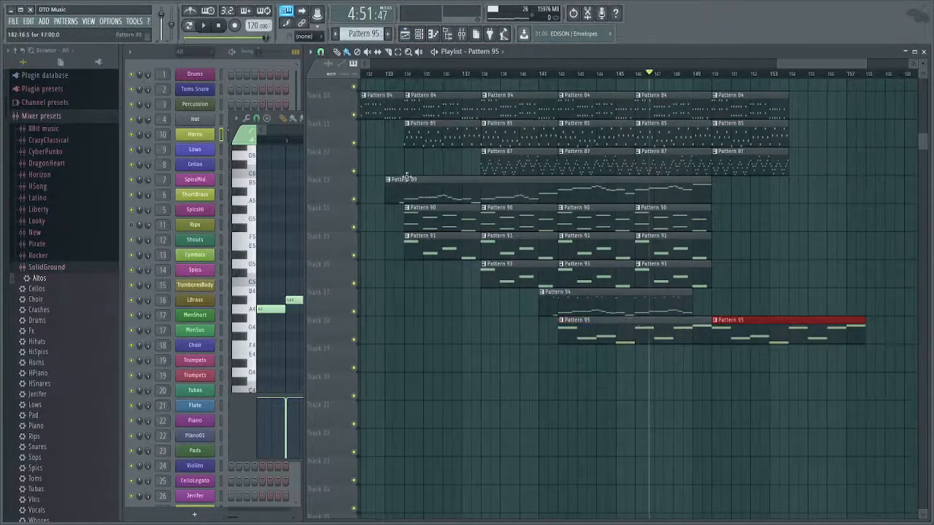
pyautogui.click(297, 226)
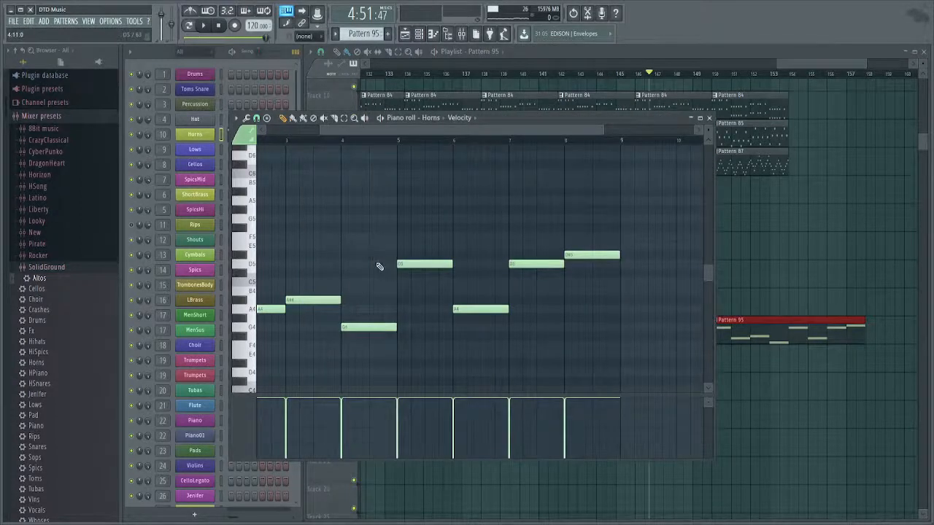
pyautogui.press('Escape')
# Examine the stacked pattern layers on Tracks 8 to 18, and select the Pattern 83 and Pattern 84 clips.
pyautogui.moveTo(609, 305); pyautogui.dragTo(610, 439)
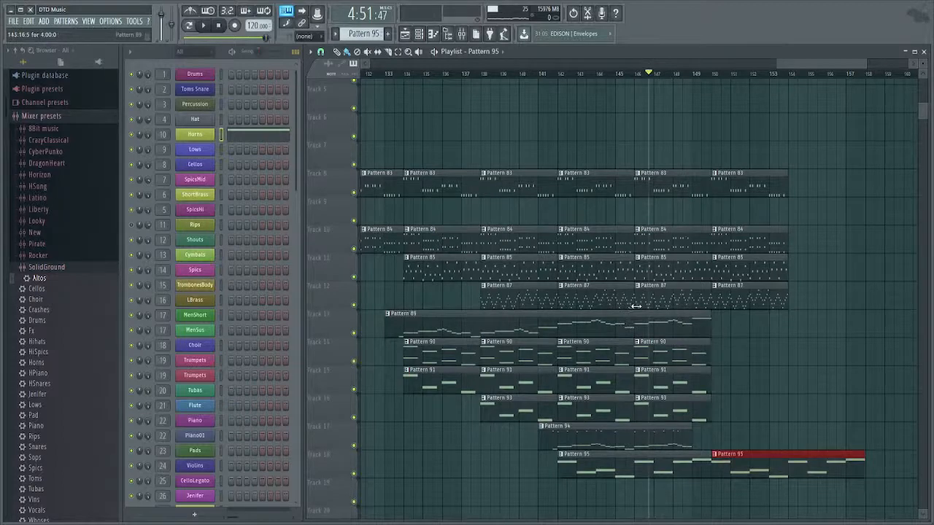
pyautogui.moveTo(657, 286); pyautogui.dragTo(703, 177)
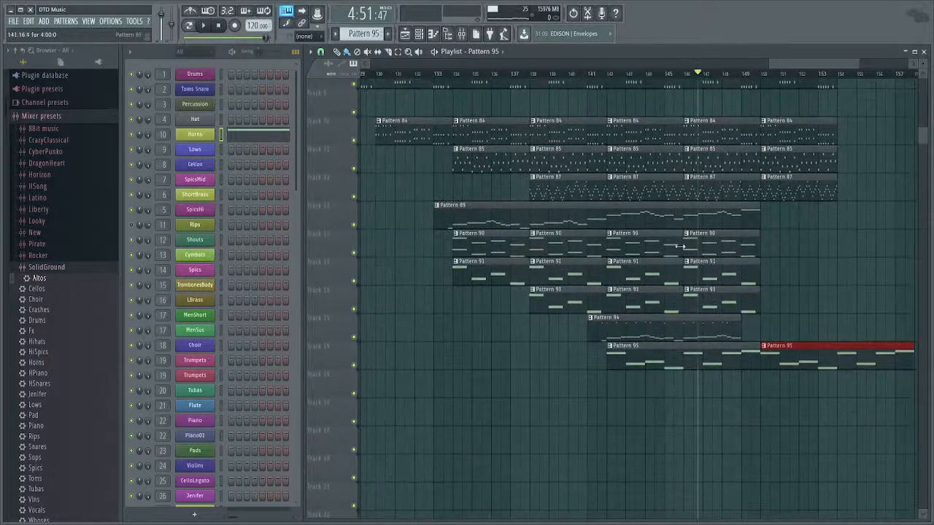
pyautogui.moveTo(680, 246); pyautogui.dragTo(604, 226)
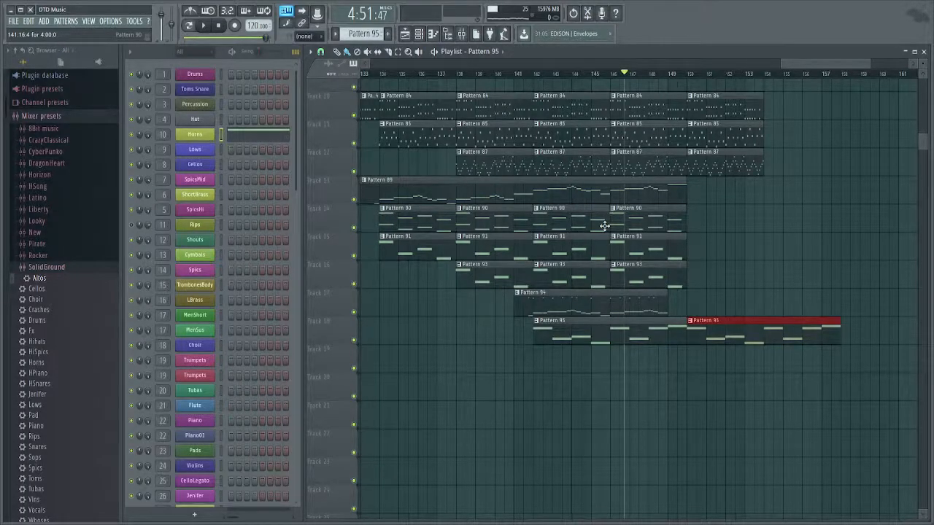
pyautogui.scroll(2, 597, 218)
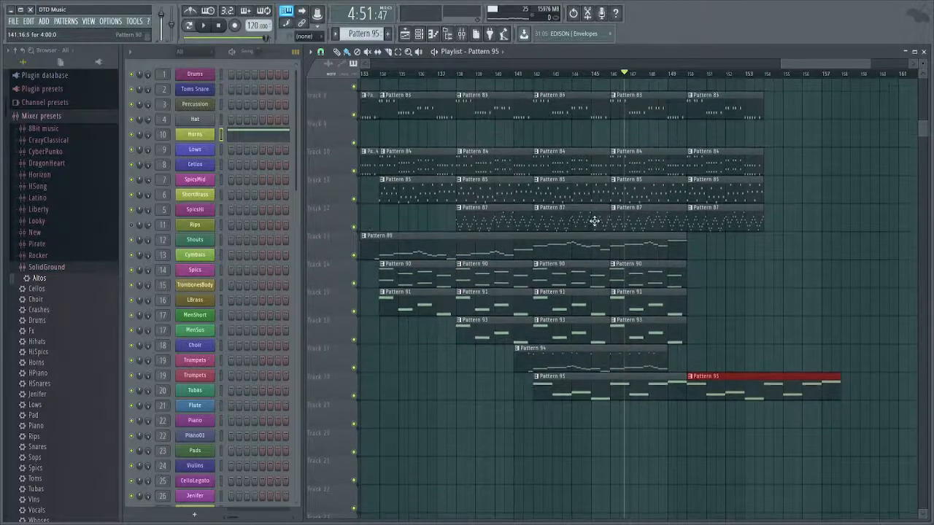
pyautogui.moveTo(595, 221); pyautogui.dragTo(647, 246)
pyautogui.moveTo(580, 220); pyautogui.dragTo(805, 386)
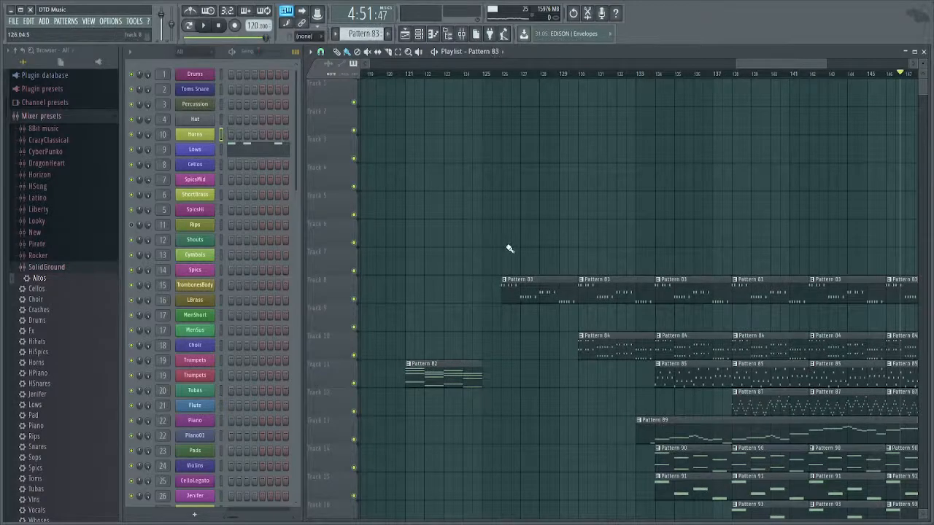
pyautogui.scroll(-3, 475, 246)
pyautogui.moveTo(470, 213); pyautogui.dragTo(859, 344)
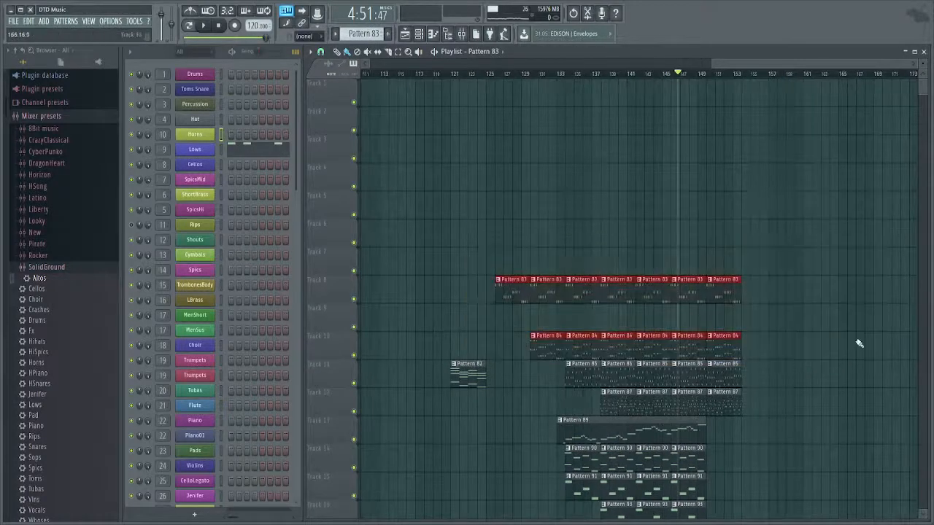
pyautogui.scroll(-3, 744, 216)
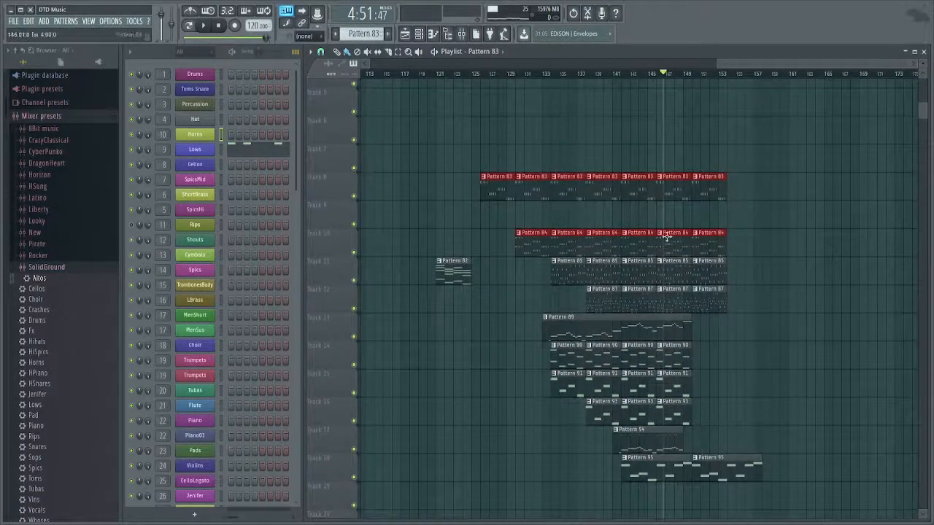
# Try the bar 3 Cellos notes of Pattern 84 an octave lower, move them back up, and close the piano roll.
pyautogui.doubleClick(604, 247)
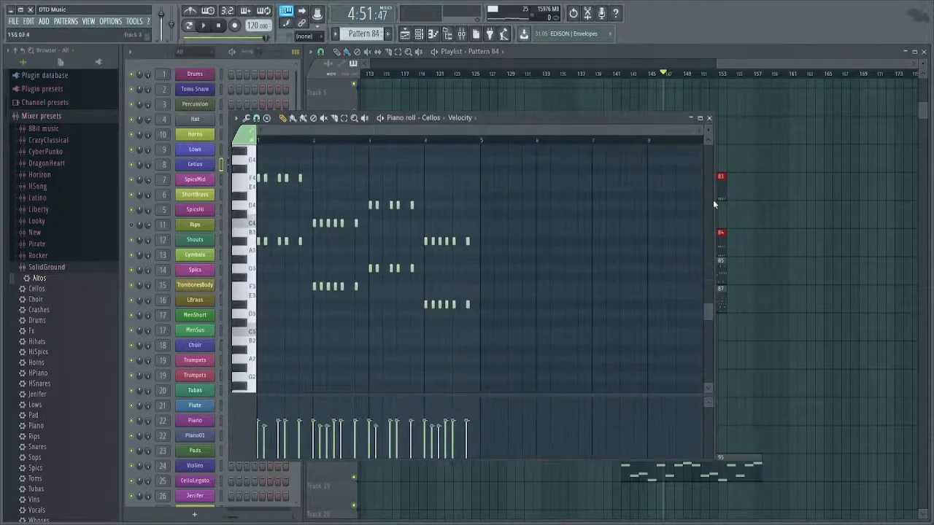
pyautogui.moveTo(366, 194); pyautogui.dragTo(421, 282)
pyautogui.hotkey('ctrl', 'Down')
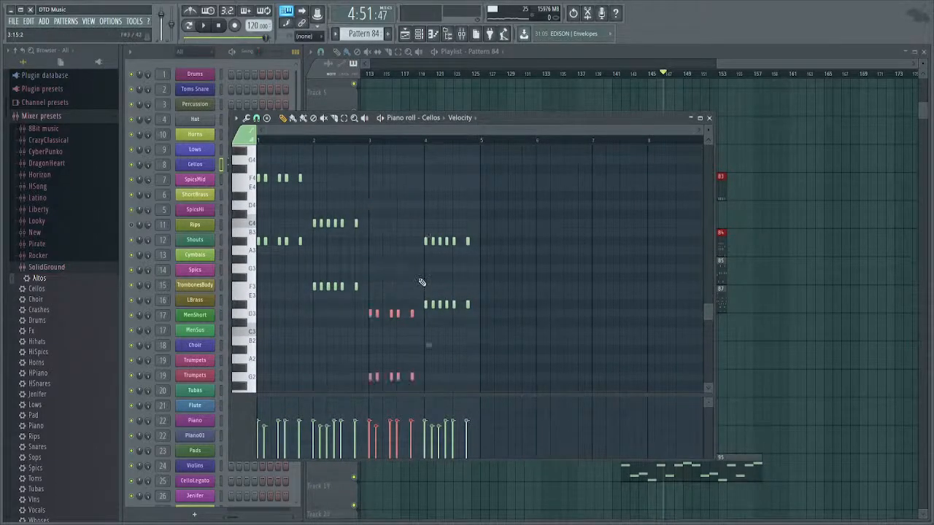
pyautogui.hotkey('ctrl', 'Up')
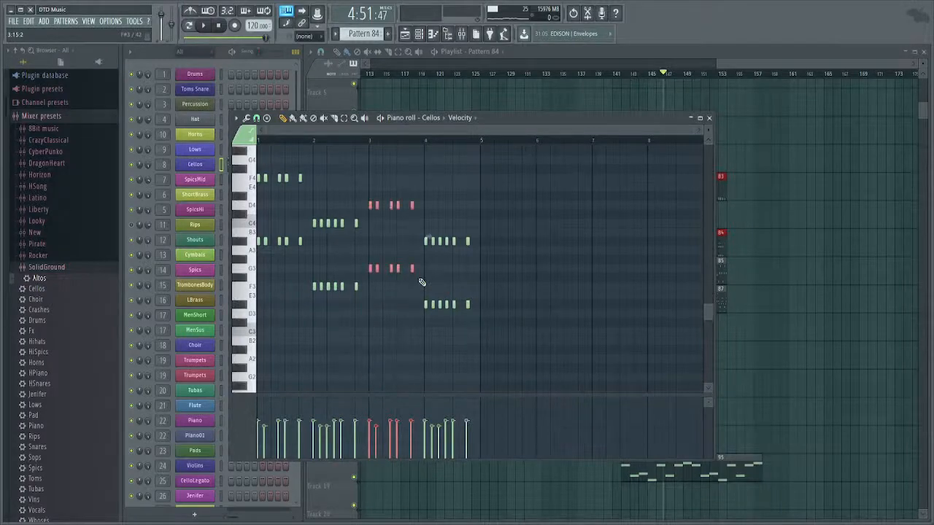
pyautogui.press('F7')
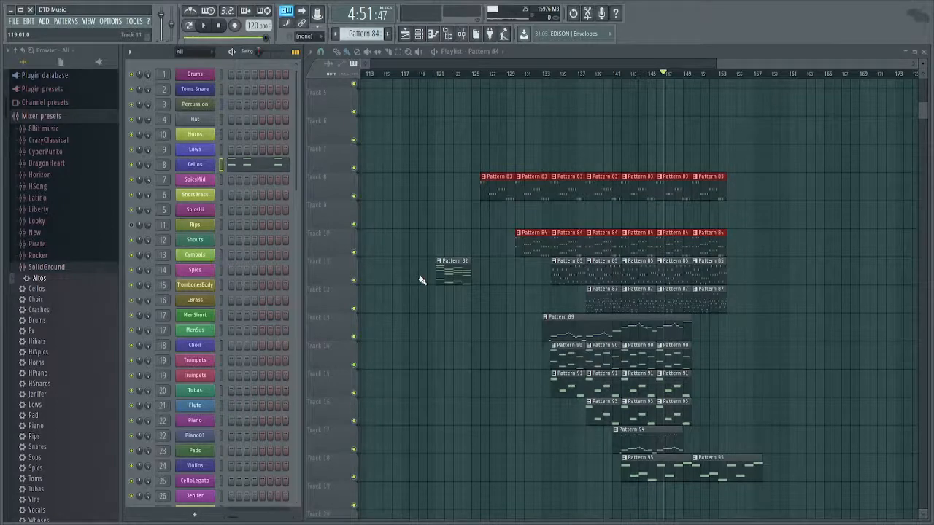
# Set the play position near bar 136, mark the time range of bar 136, and look over the whole arrangement.
pyautogui.scroll(5, 615, 163)
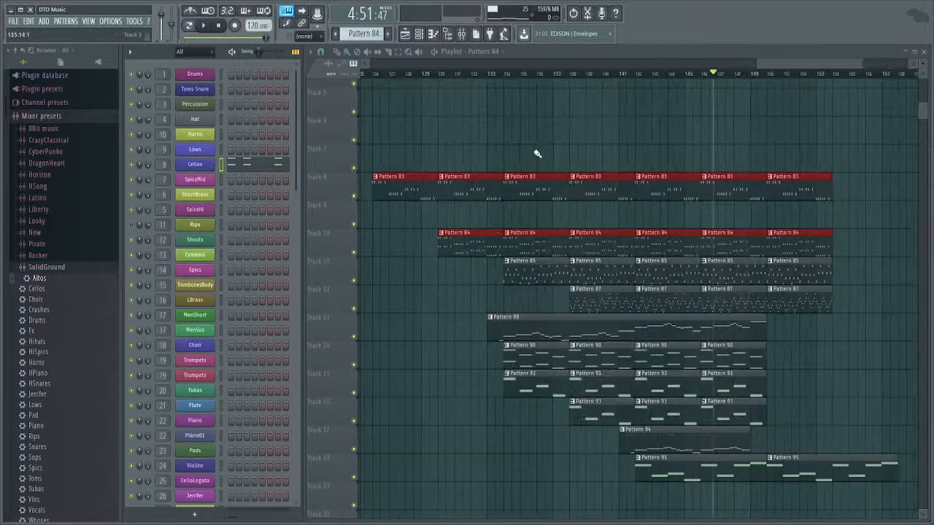
pyautogui.click(556, 79)
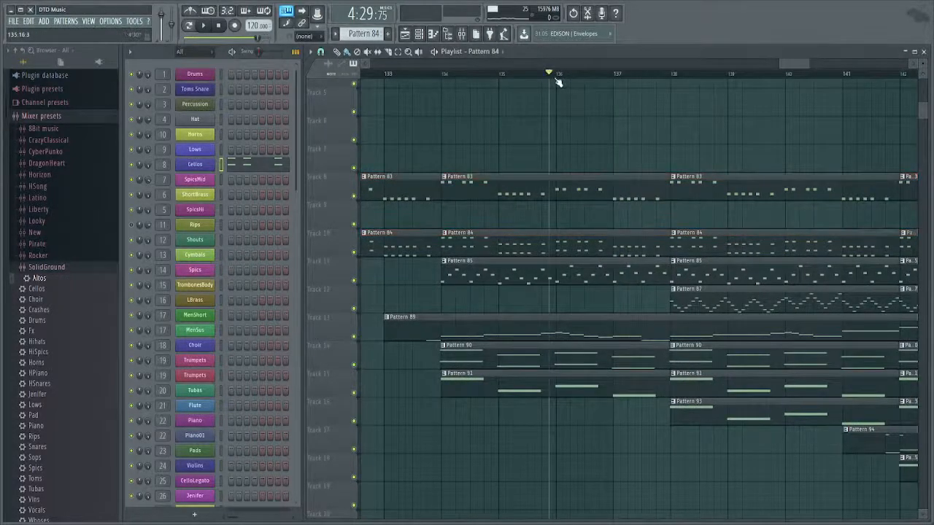
pyautogui.moveTo(556, 81); pyautogui.dragTo(610, 99)
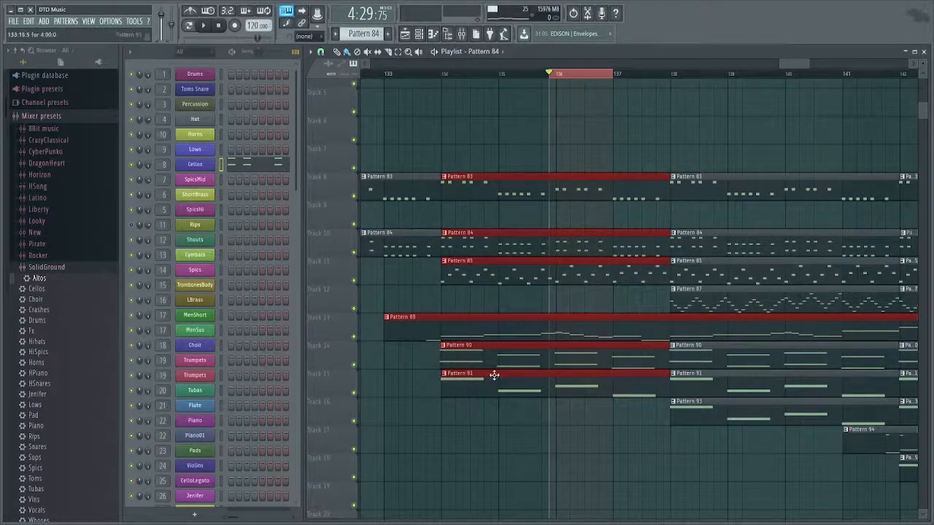
pyautogui.click(436, 65)
pyautogui.scroll(-7, 523, 197)
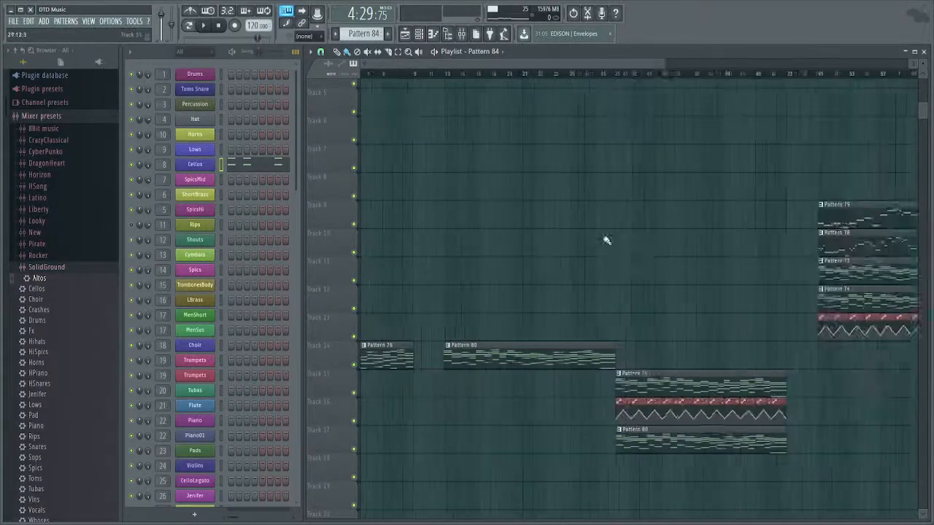
pyautogui.hscroll(10, 606, 240)
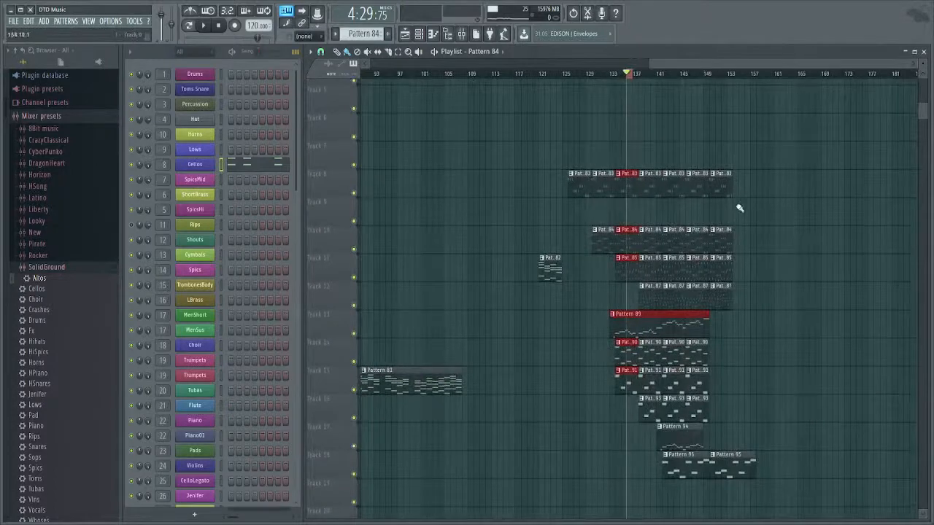
# Set the play position midway through bar 133, clear the marked time range, and look over the layered clips on Tracks 8 to 18.
pyautogui.scroll(8, 663, 204)
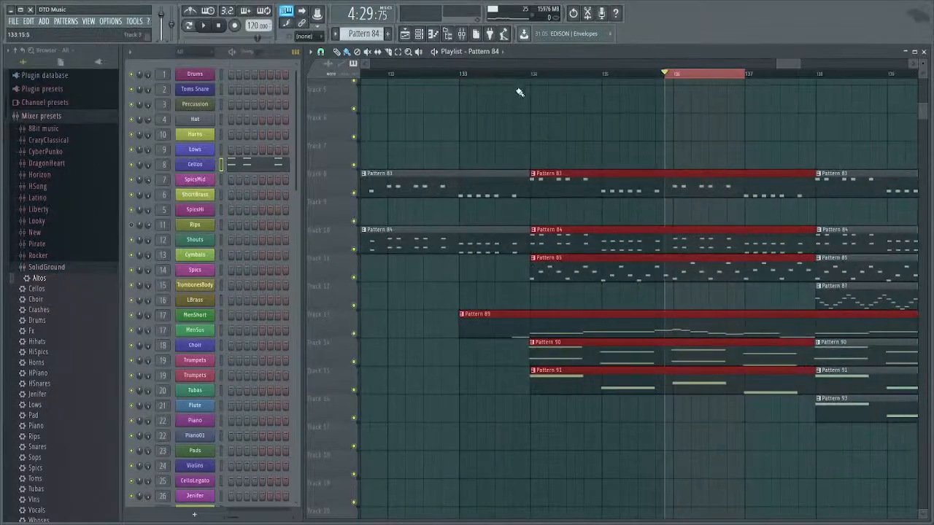
pyautogui.click(504, 73)
pyautogui.scroll(1, 568, 209)
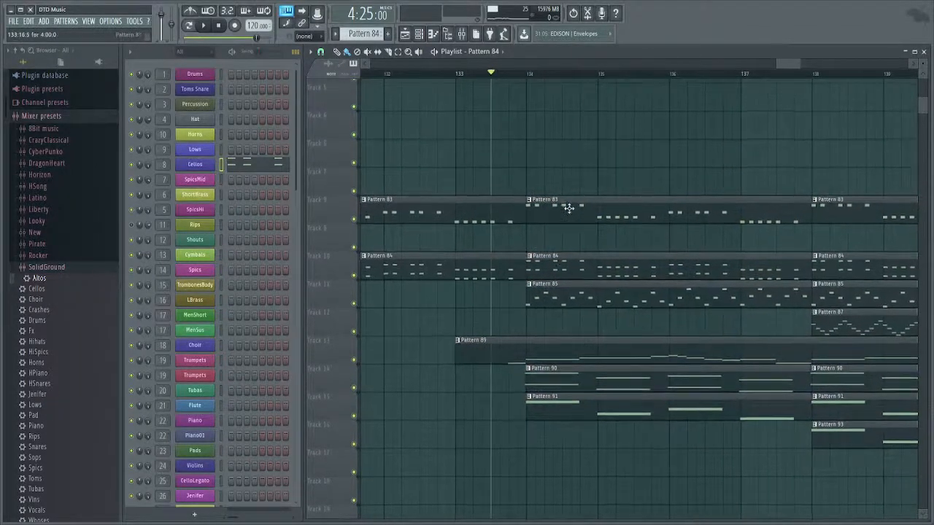
pyautogui.scroll(-4, 569, 209)
pyautogui.hscroll(-1, 612, 392)
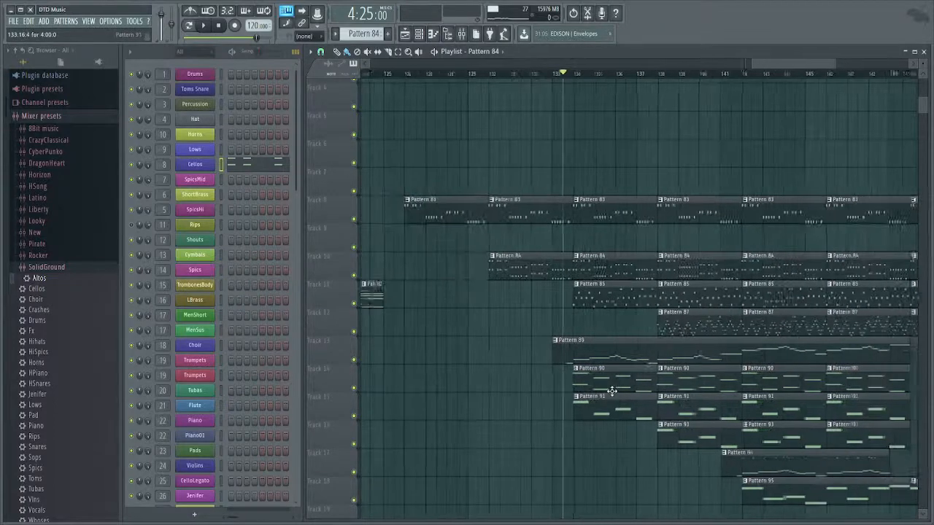
pyautogui.moveTo(619, 428); pyautogui.dragTo(519, 362)
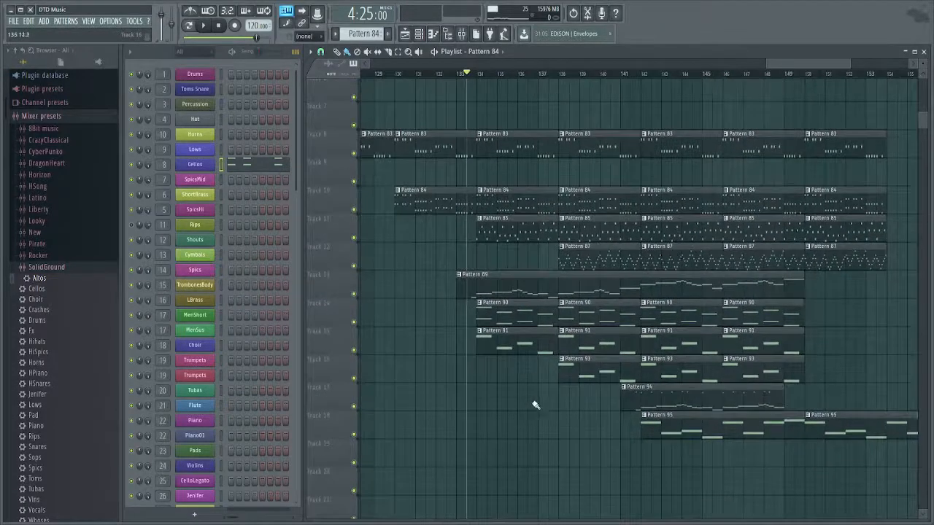
pyautogui.moveTo(535, 406); pyautogui.dragTo(511, 381)
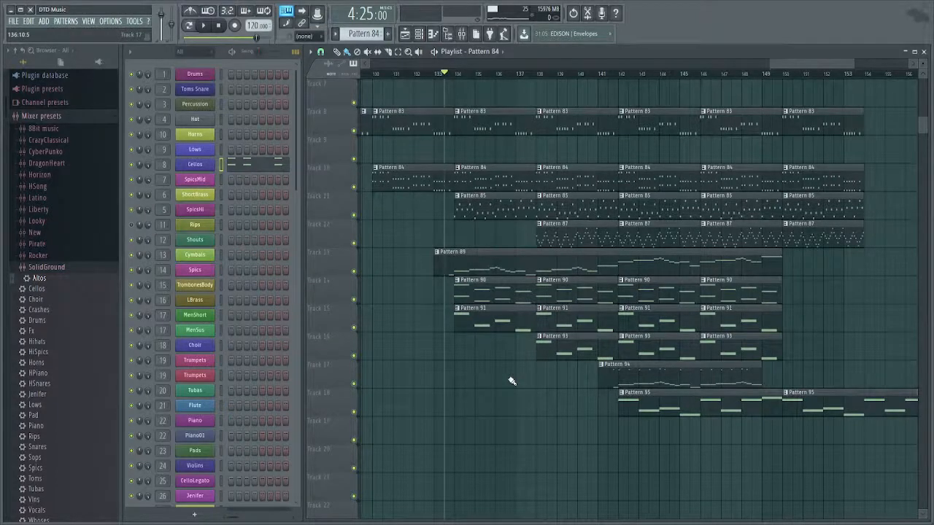
pyautogui.moveTo(515, 413); pyautogui.dragTo(596, 448)
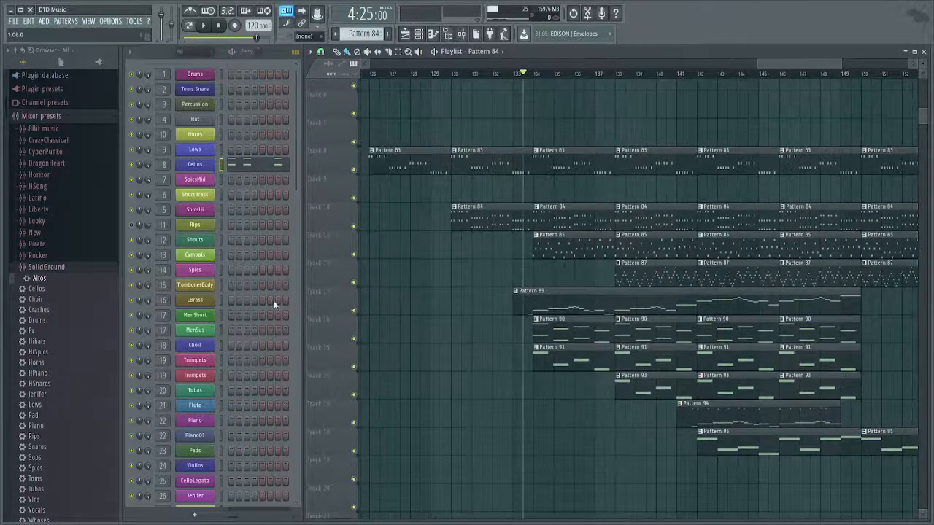
# Copy the four-bar OPiano chord notes from Pattern 82, close the piano roll, and create a new empty pattern.
pyautogui.click(235, 315)
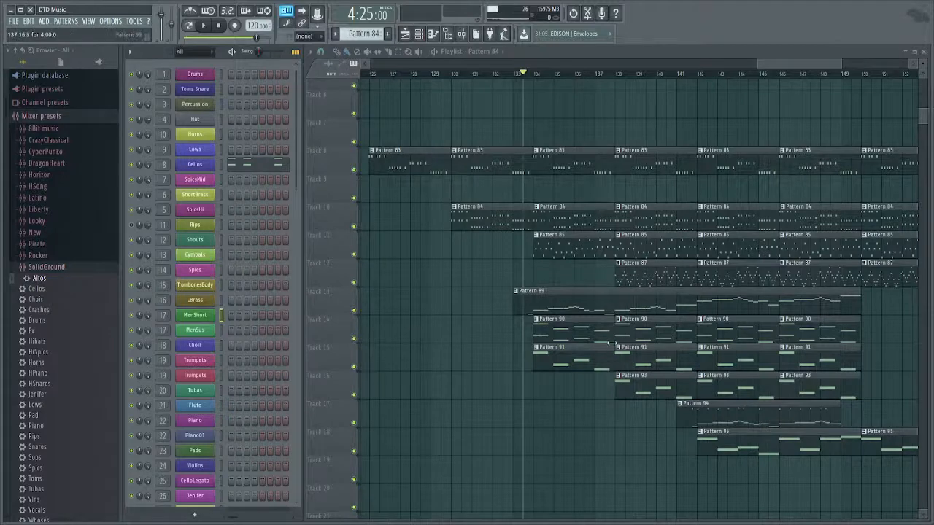
pyautogui.moveTo(587, 343); pyautogui.dragTo(760, 312)
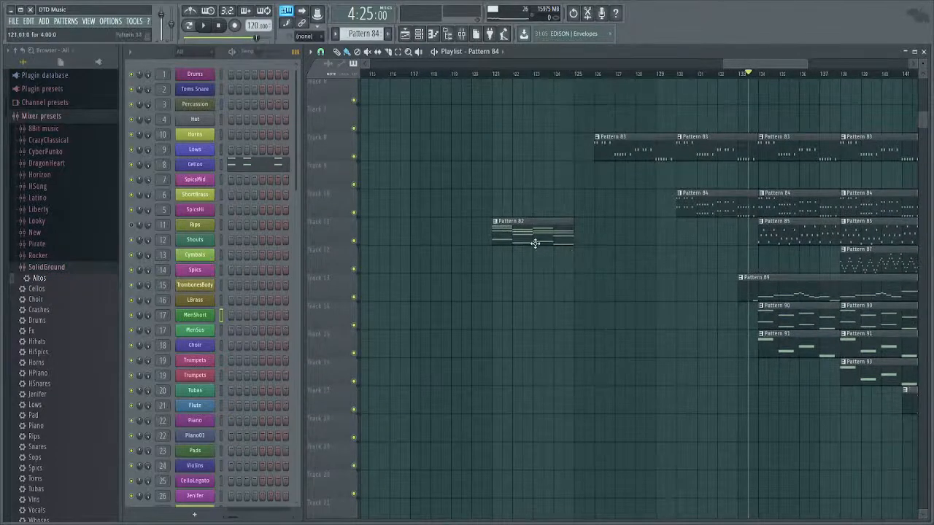
pyautogui.doubleClick(534, 241)
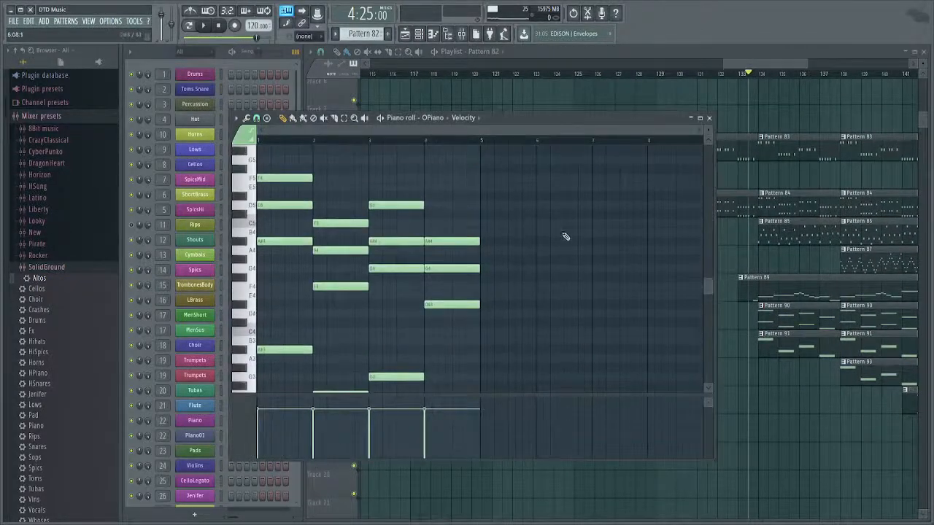
pyautogui.moveTo(572, 184); pyautogui.dragTo(590, 51)
pyautogui.press('Escape')
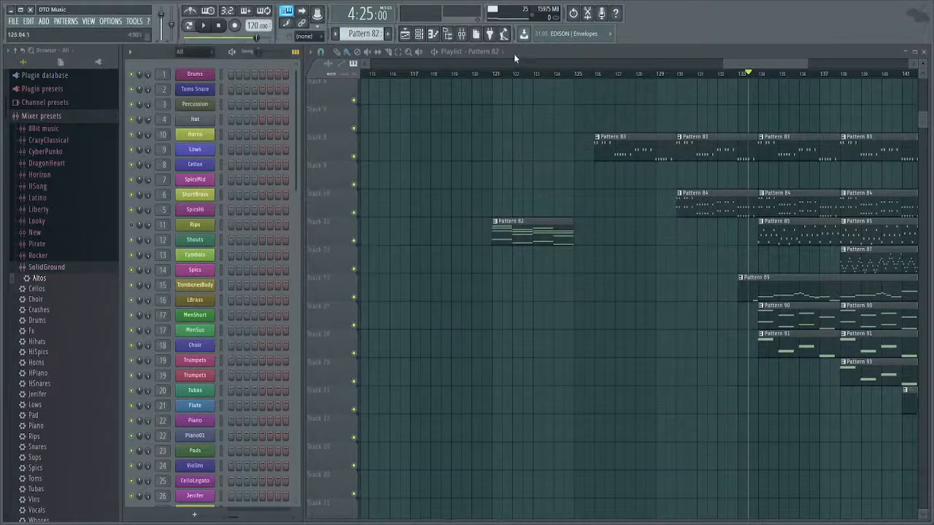
pyautogui.press('F4')
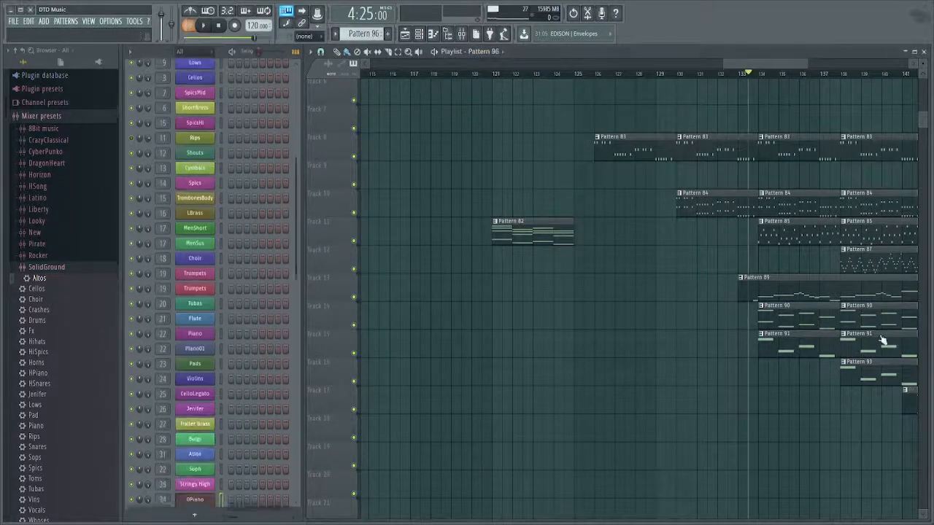
# Paste the copied chord notes into the Choir channel of Pattern 96 and transpose them up one octave.
pyautogui.click(222, 255)
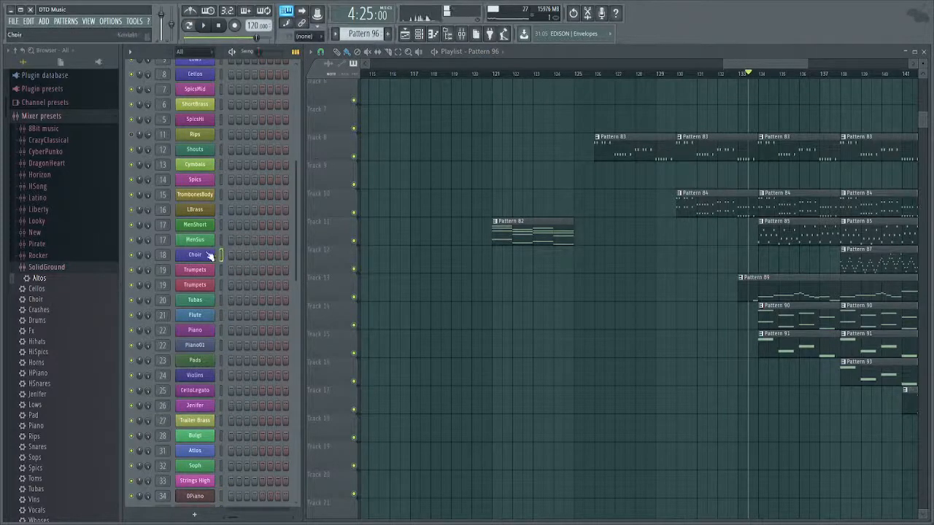
pyautogui.click(222, 241)
pyautogui.click(222, 255)
pyautogui.press('F7')
pyautogui.press('F7')
pyautogui.moveTo(645, 320); pyautogui.dragTo(204, 275)
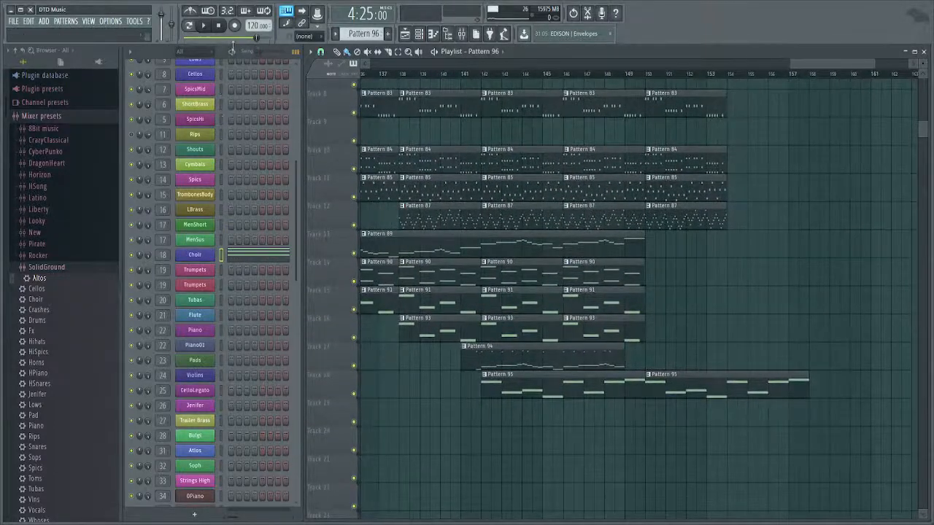
pyautogui.click(284, 258)
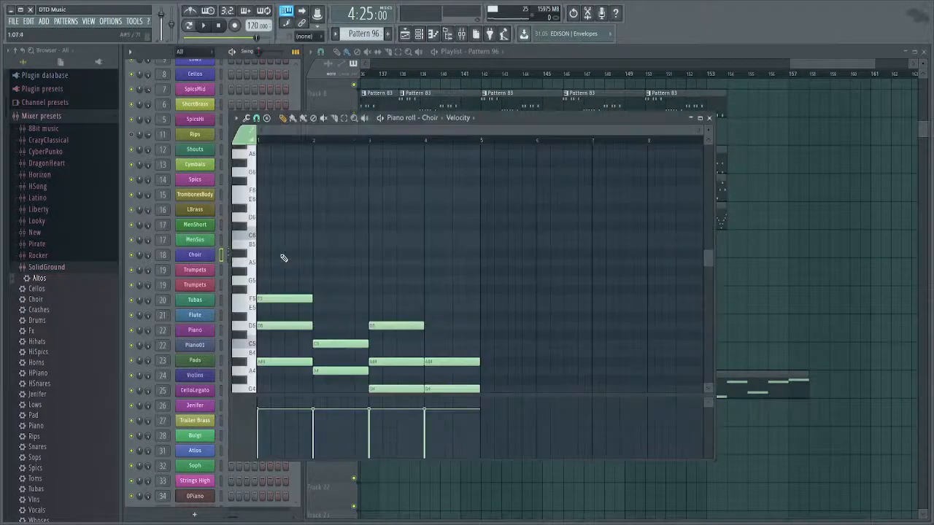
pyautogui.scroll(-3, 284, 258)
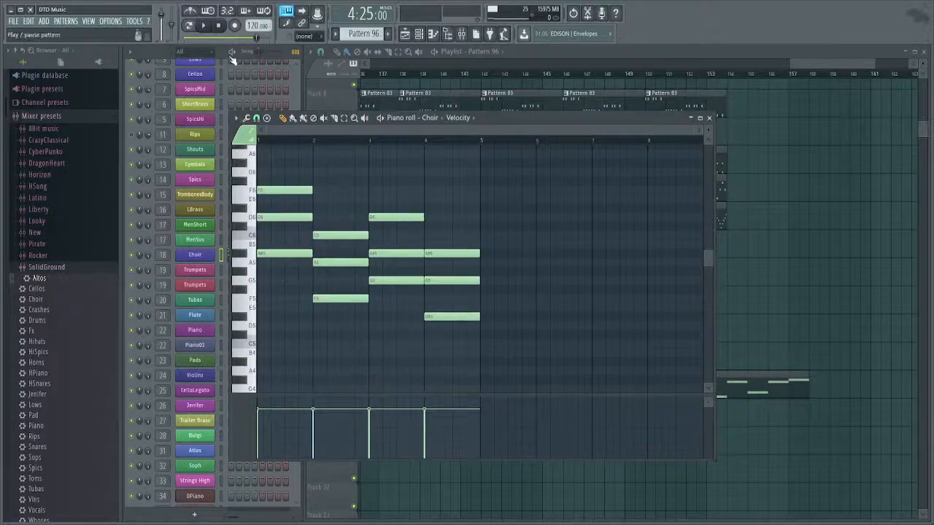
# Play back the Choir chords on their own in pattern mode, stop playback, and close the piano roll.
pyautogui.press('space')
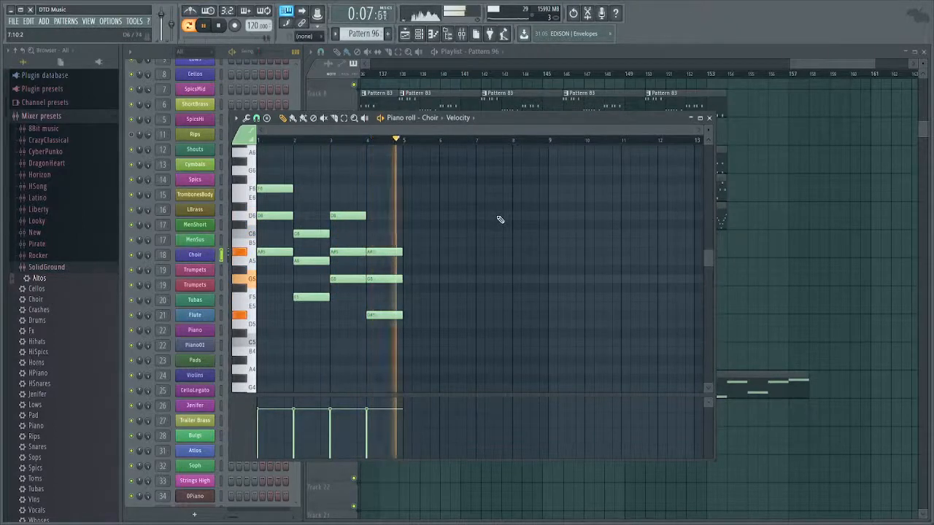
pyautogui.press('space')
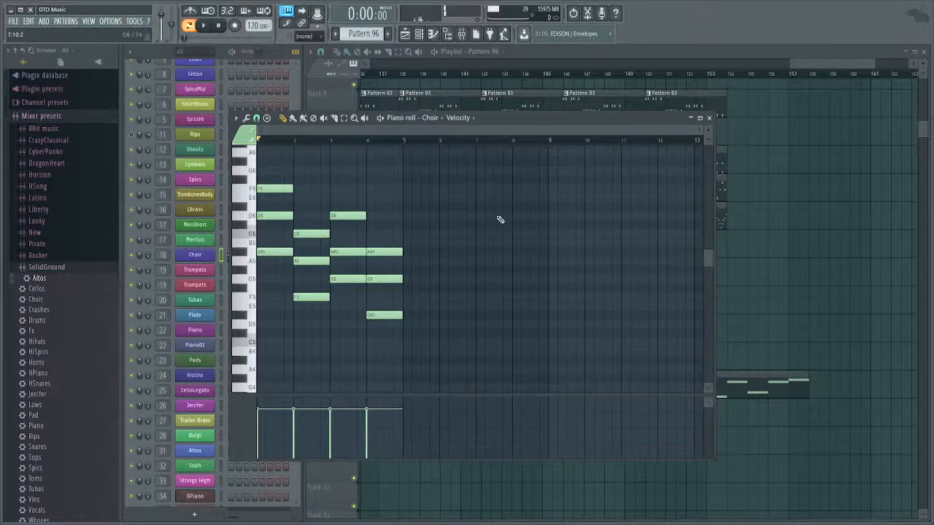
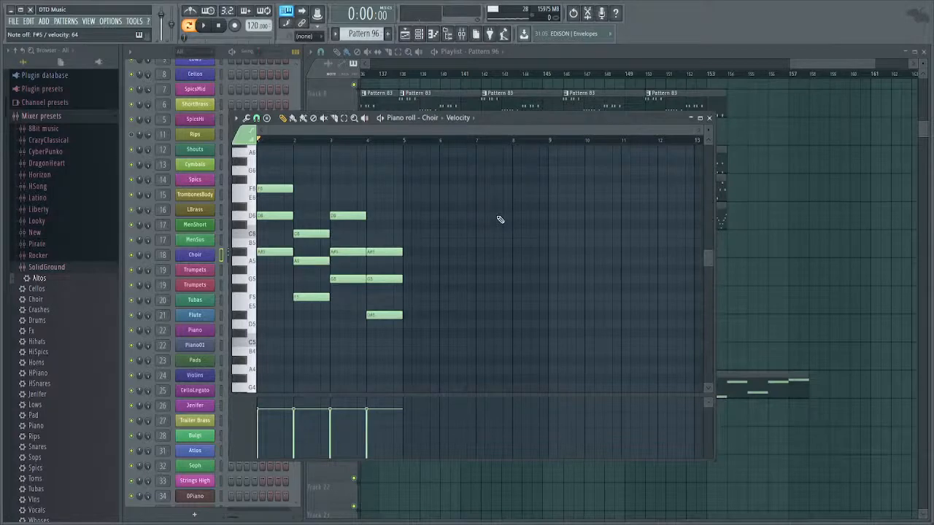
pyautogui.scroll(1, 547, 260)
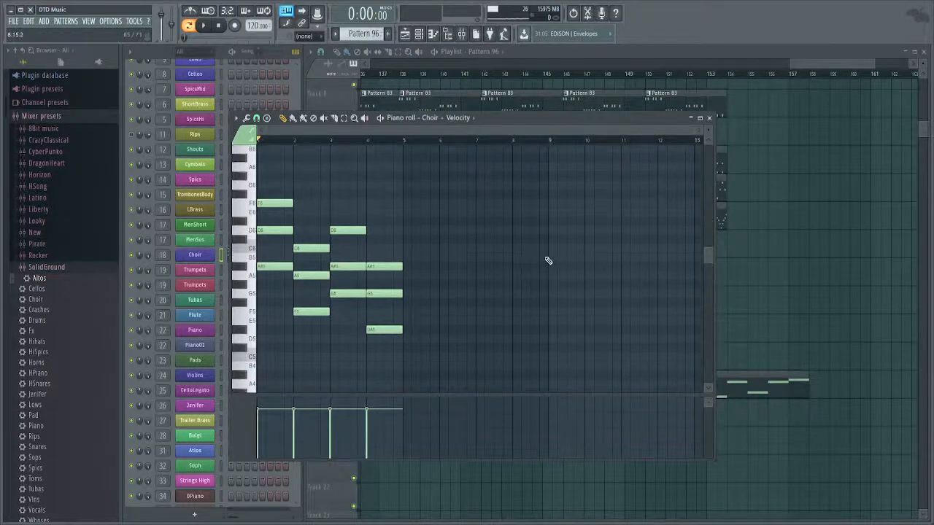
pyautogui.press('F7')
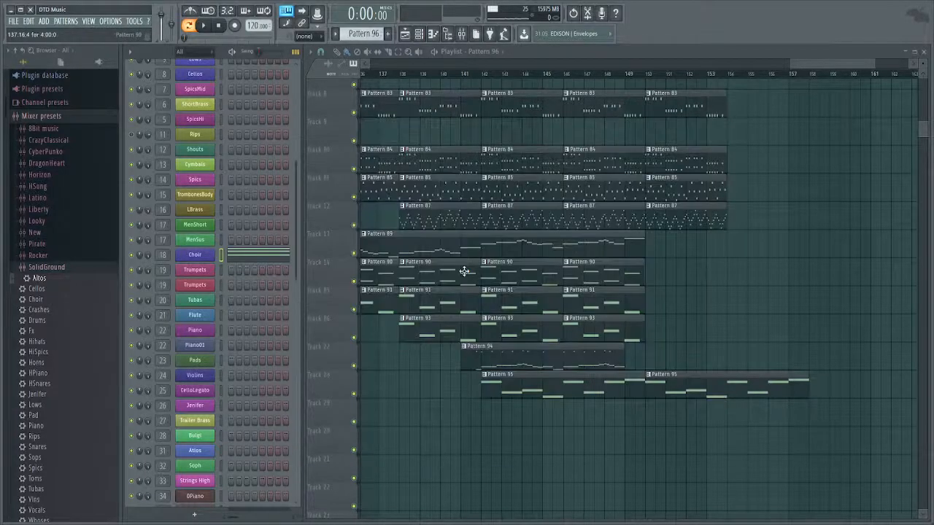
# Place a Pattern 96 clip on Track 17 at bar 134, and set the song play position midway through bar 133.
pyautogui.moveTo(450, 322); pyautogui.dragTo(464, 337)
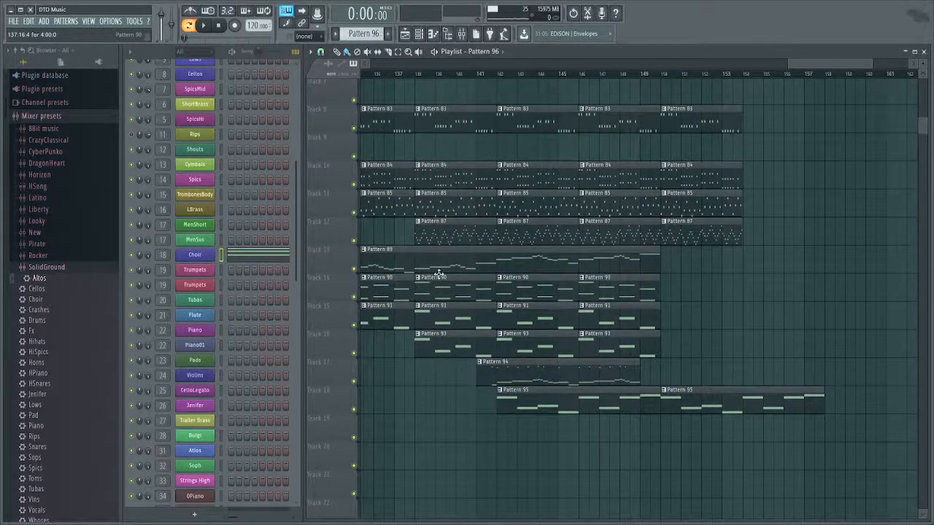
pyautogui.moveTo(468, 351); pyautogui.dragTo(502, 382)
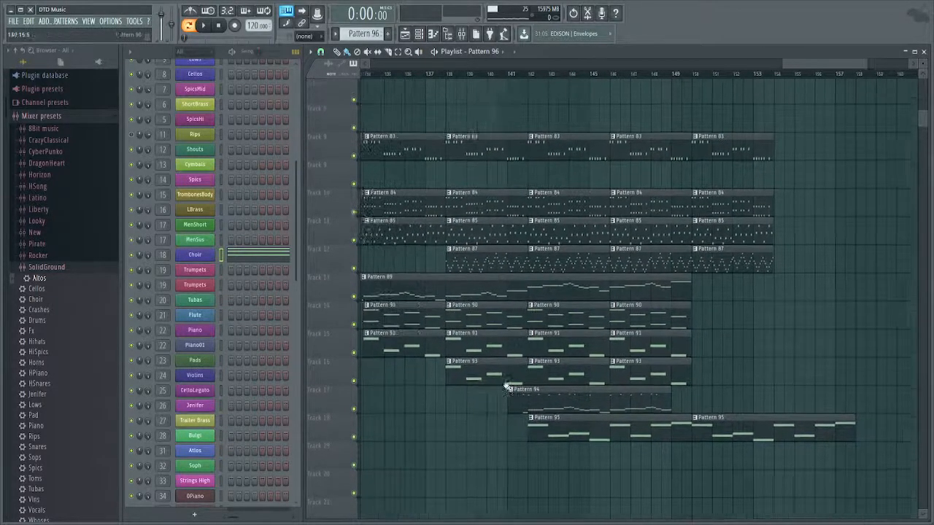
pyautogui.moveTo(604, 324); pyautogui.dragTo(616, 308)
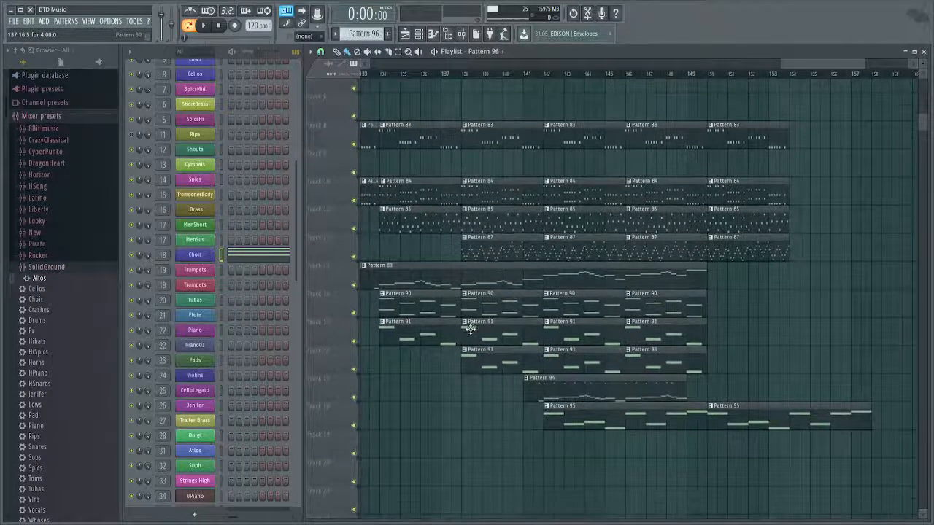
pyautogui.moveTo(471, 328); pyautogui.dragTo(583, 334)
pyautogui.click(497, 385)
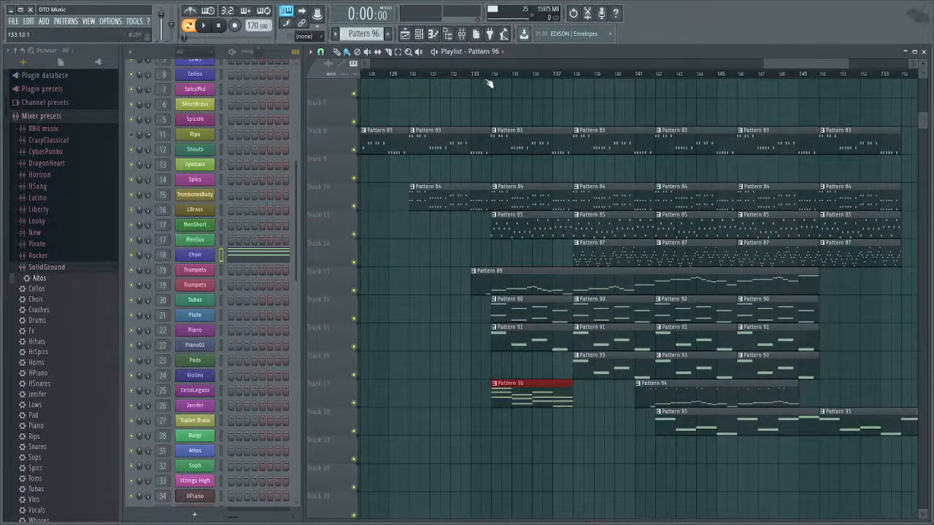
pyautogui.click(493, 74)
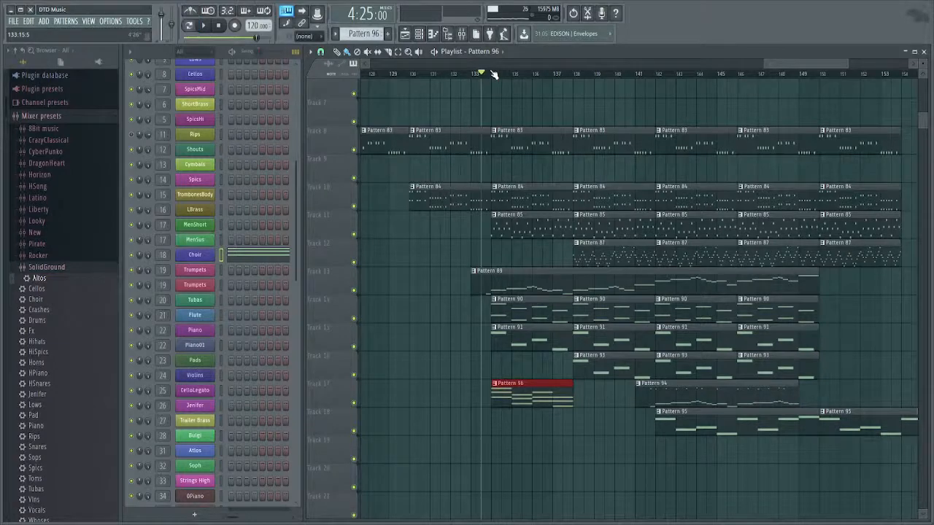
# Examine the Choir chord notes and their transitions between bars in the piano roll, and close it.
pyautogui.click(277, 255)
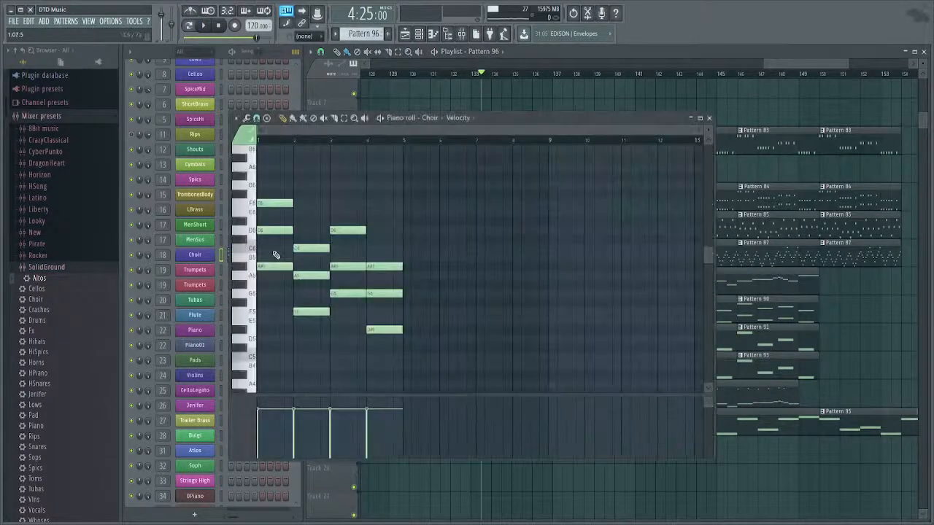
pyautogui.moveTo(356, 269); pyautogui.dragTo(358, 271)
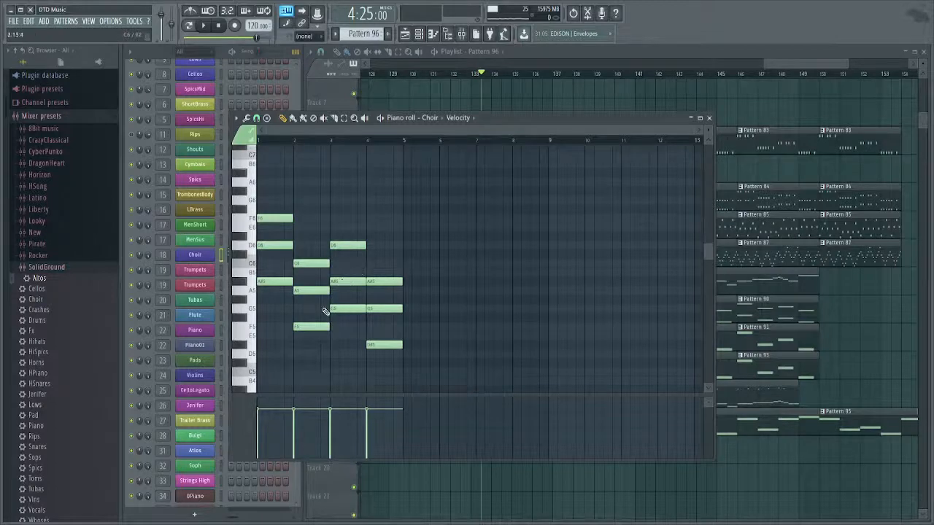
pyautogui.scroll(3, 285, 299)
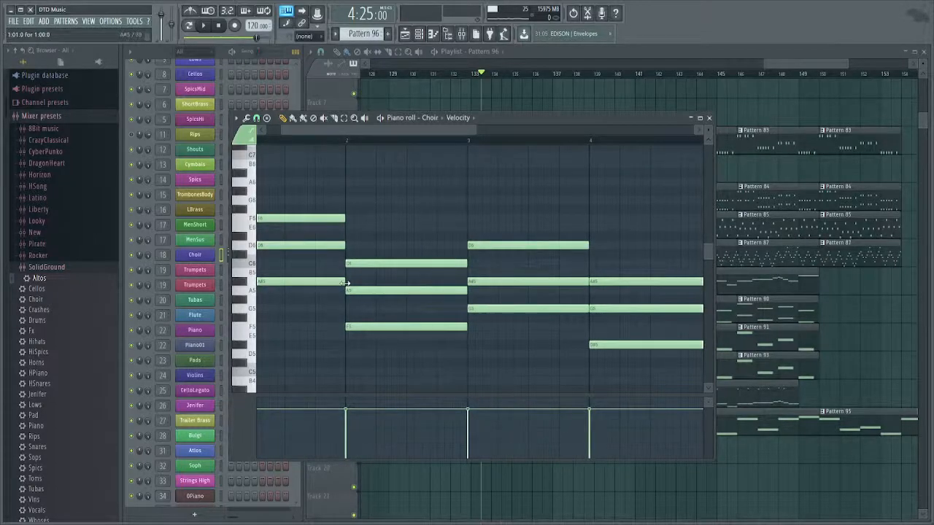
pyautogui.moveTo(377, 277); pyautogui.dragTo(411, 274)
pyautogui.press('Escape')
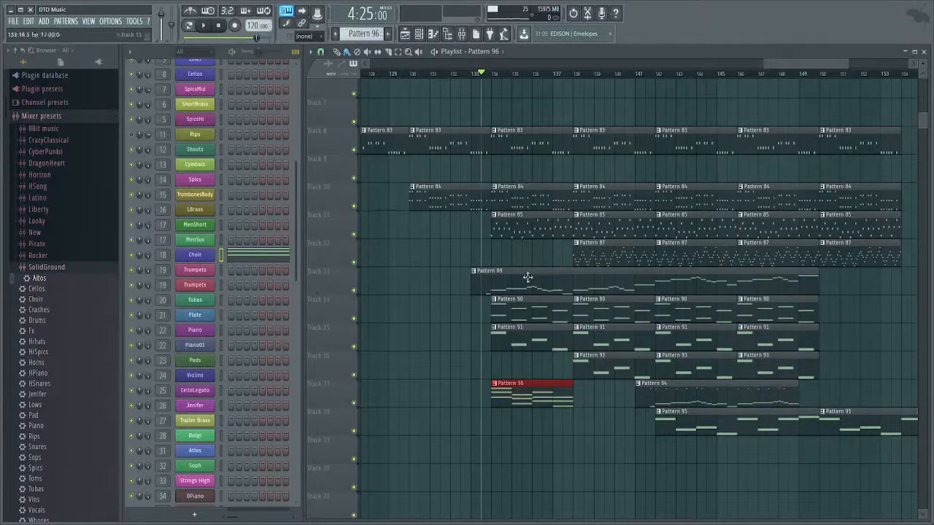
# Nudge the Pattern 96 clip slightly ahead of bar 134 to line up with the start of the Pattern 90 clip on Track 14.
pyautogui.scroll(4, 492, 276)
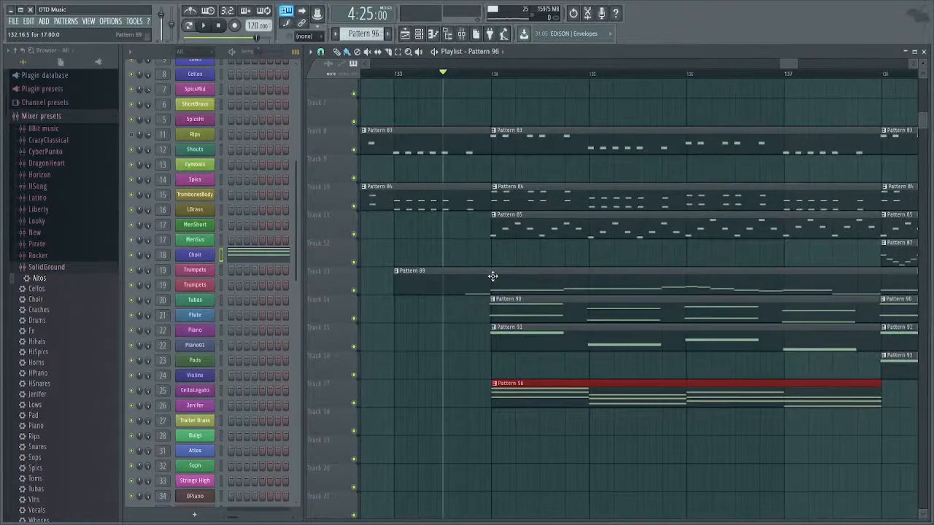
pyautogui.scroll(4, 504, 401)
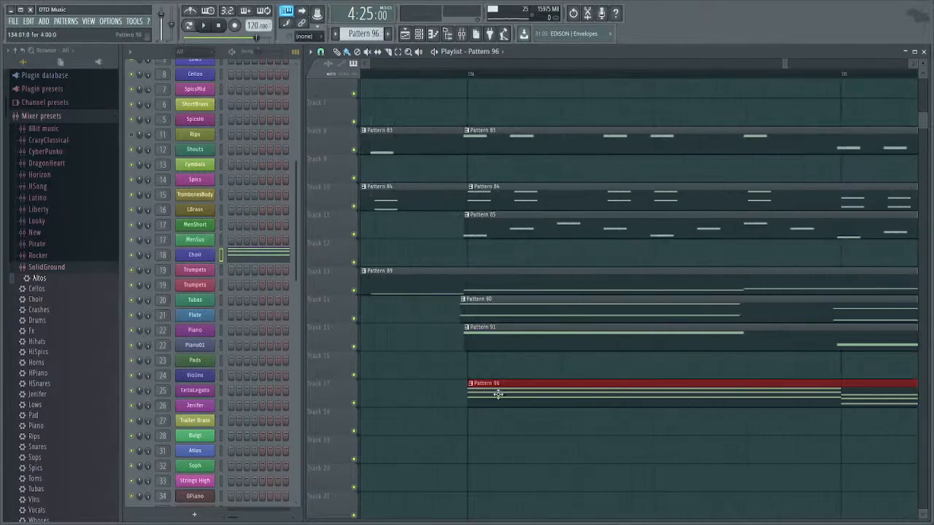
pyautogui.moveTo(498, 394); pyautogui.dragTo(495, 392)
pyautogui.scroll(-1, 494, 409)
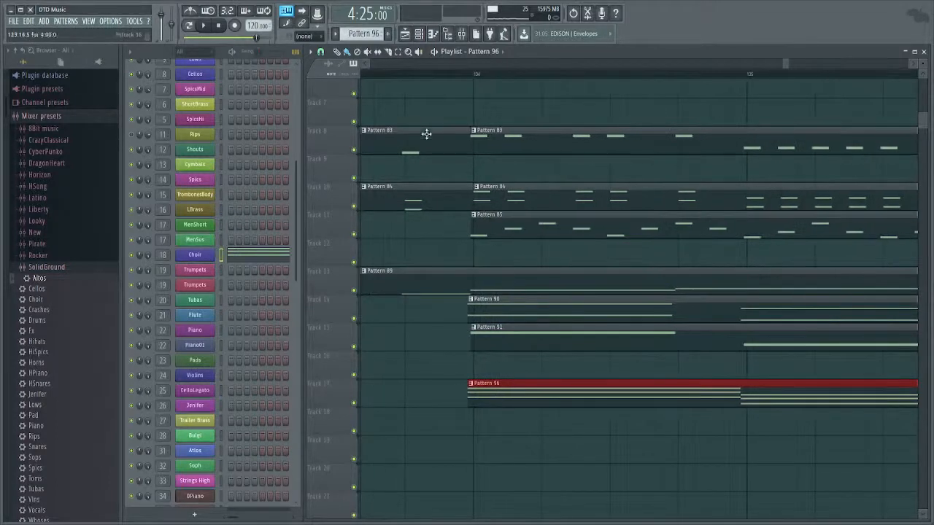
# Play the arrangement from just before bar 134 and check the Choir's level on mixer Insert 18.
pyautogui.click(429, 83)
pyautogui.press('space')
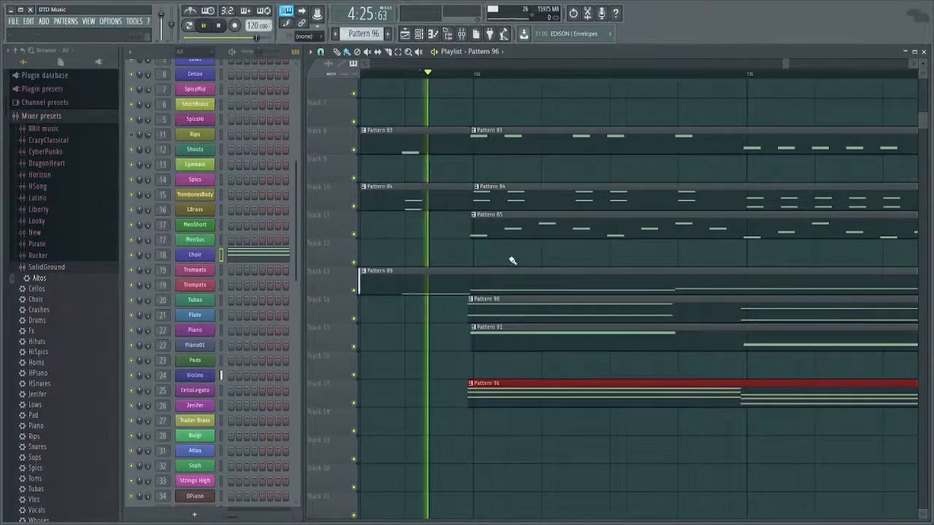
pyautogui.scroll(-1, 521, 402)
pyautogui.scroll(-1, 522, 402)
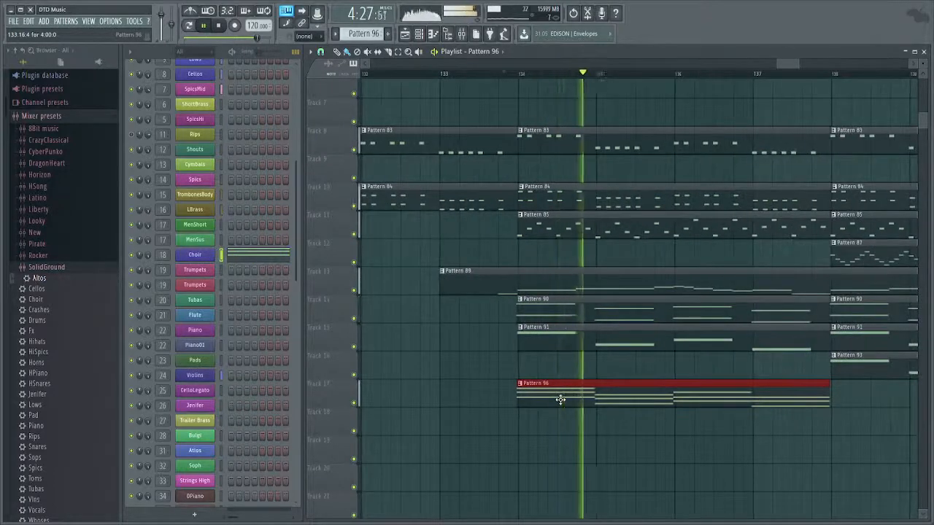
pyautogui.doubleClick(160, 254)
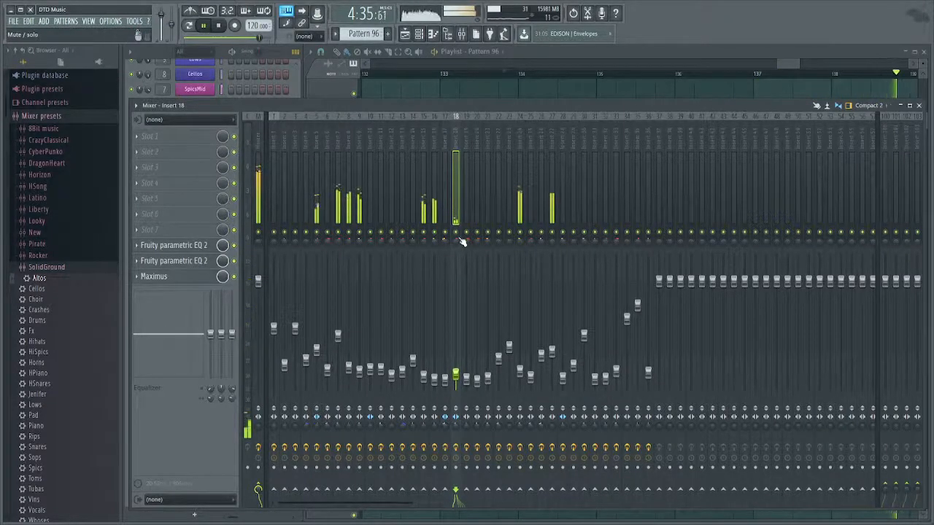
pyautogui.press('F9')
pyautogui.press('space')
# Move the Pattern 96 clip on Track 17 so that it starts at bar 154, after the other clips.
pyautogui.keyDown('ctrl'); pyautogui.scroll(-6, 494, 423); pyautogui.keyUp('ctrl')
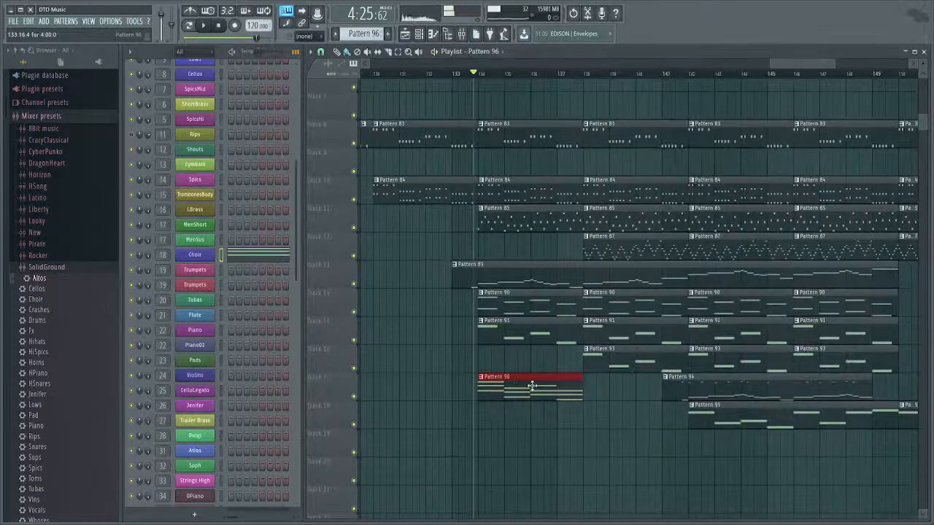
pyautogui.moveTo(504, 385); pyautogui.dragTo(838, 365)
pyautogui.moveTo(757, 289); pyautogui.dragTo(806, 278)
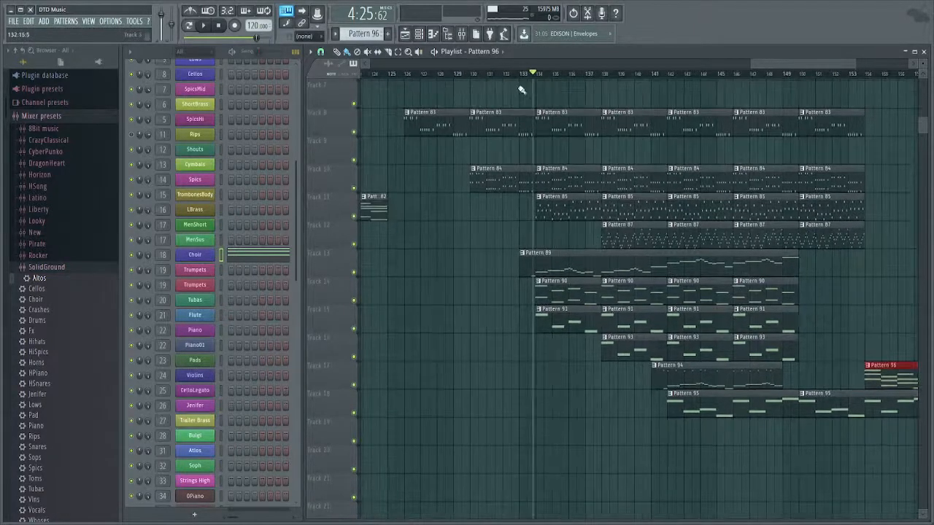
# Create a new empty pattern for the next instrument part.
pyautogui.press('F4')
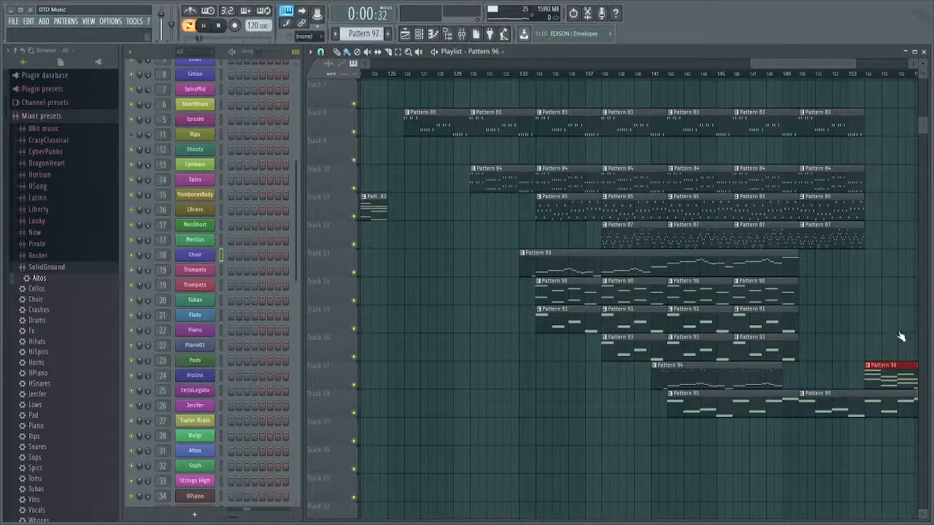
pyautogui.click(271, 294)
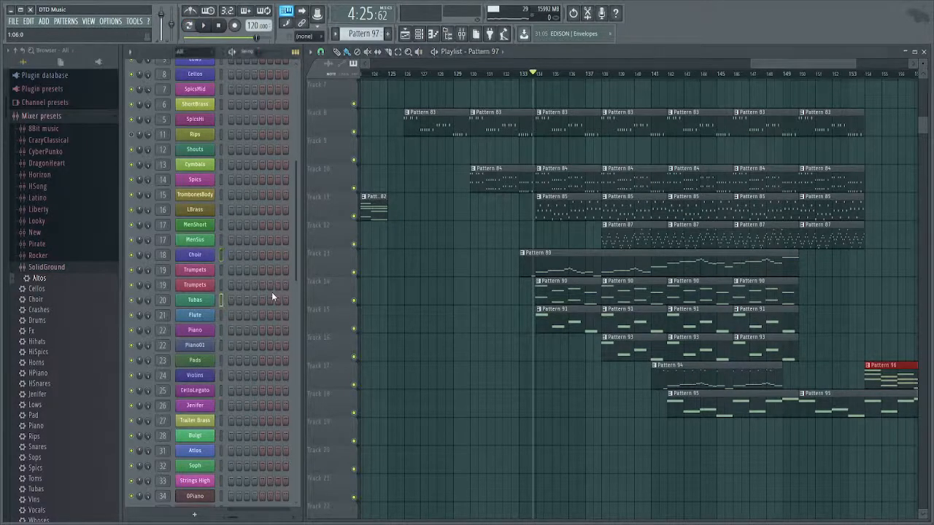
pyautogui.scroll(6, 456, 223)
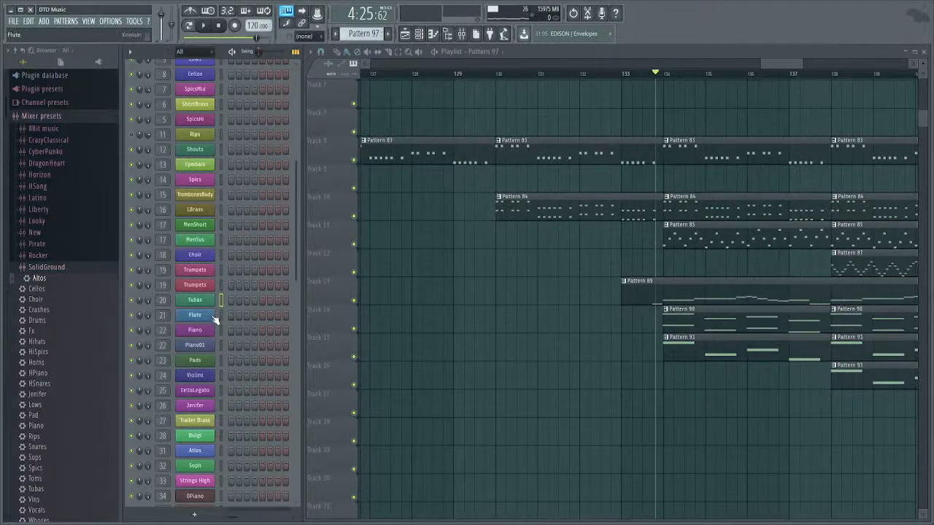
# Audition pitches around C6 in the Flute's piano roll and return to the playlist.
pyautogui.press('F7')
pyautogui.scroll(3, 279, 307)
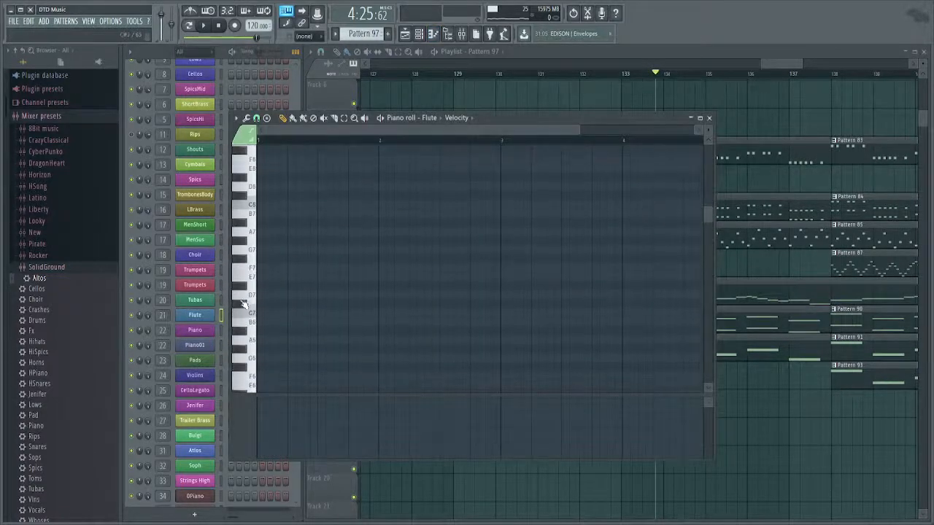
pyautogui.keyDown('ctrl'); pyautogui.scroll(3, 255, 325); pyautogui.keyUp('ctrl')
pyautogui.scroll(2, 316, 321)
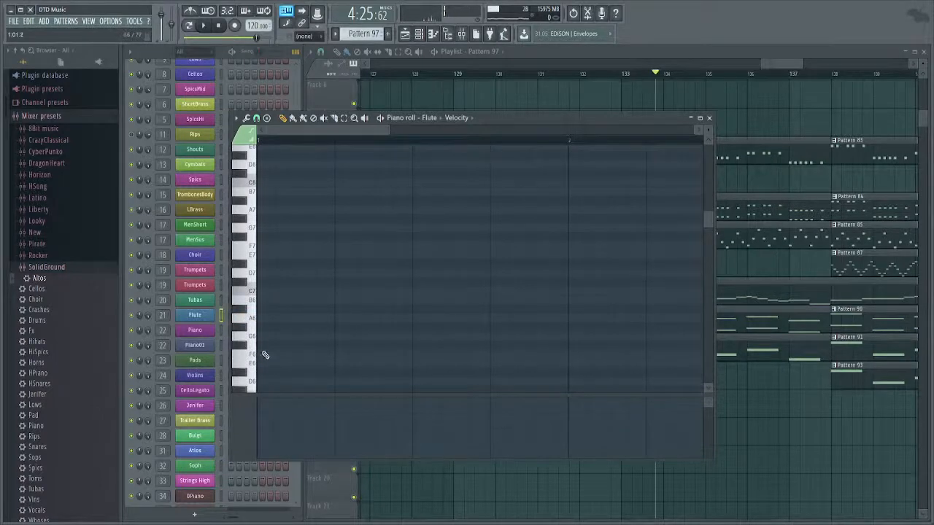
pyautogui.scroll(-3, 266, 356)
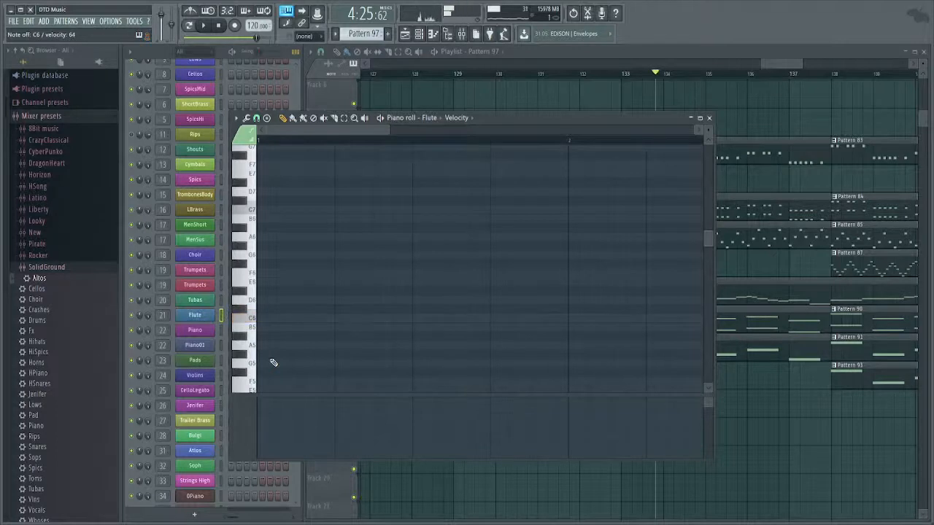
pyautogui.press('Escape')
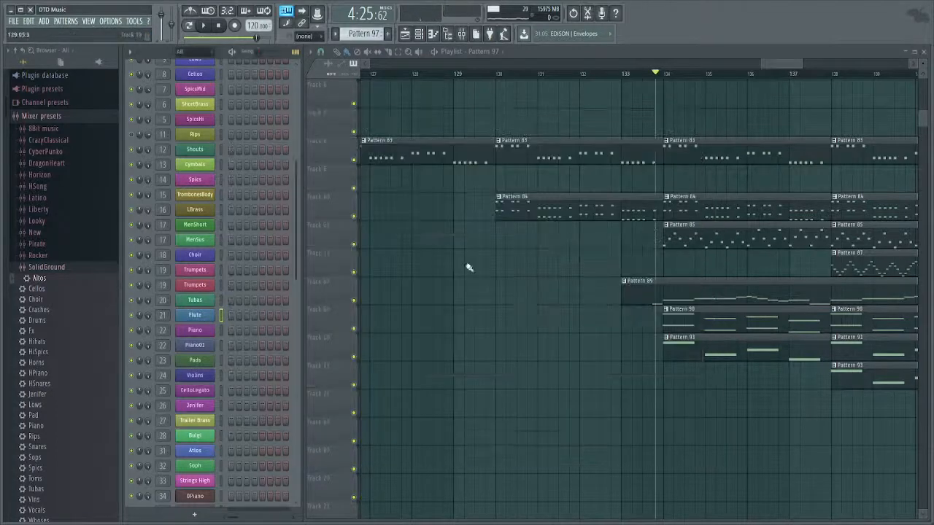
pyautogui.moveTo(427, 161); pyautogui.dragTo(464, 179)
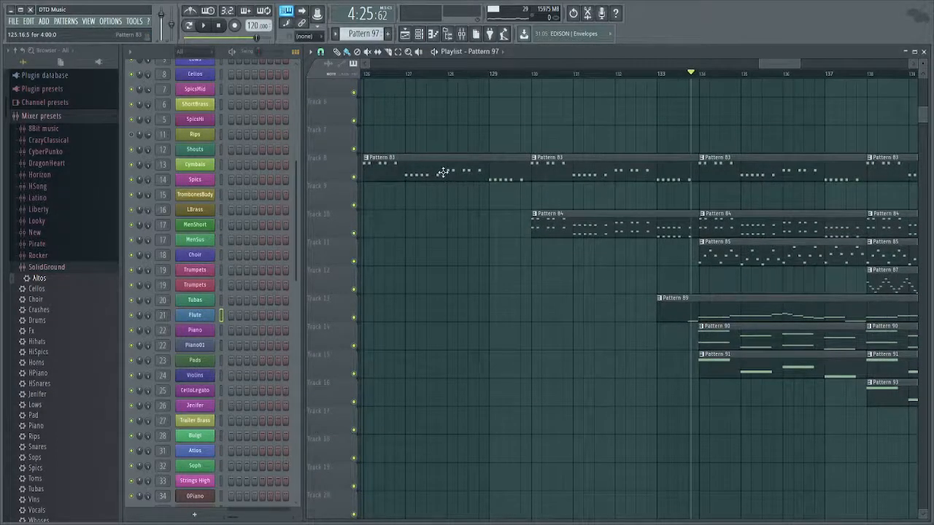
# Place one-step A#5 notes at steps 1 and 3 of bar 1 in the Flute's piano roll.
pyautogui.click(228, 316)
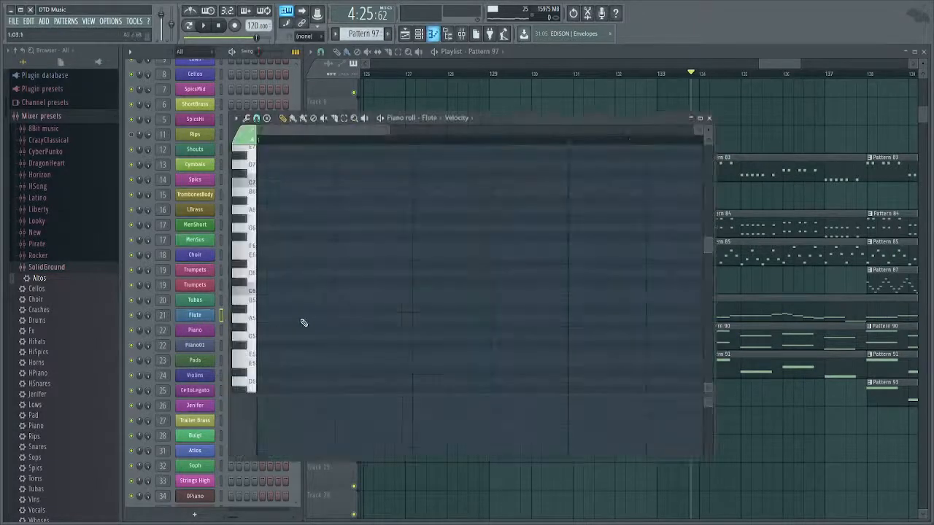
pyautogui.click(244, 311)
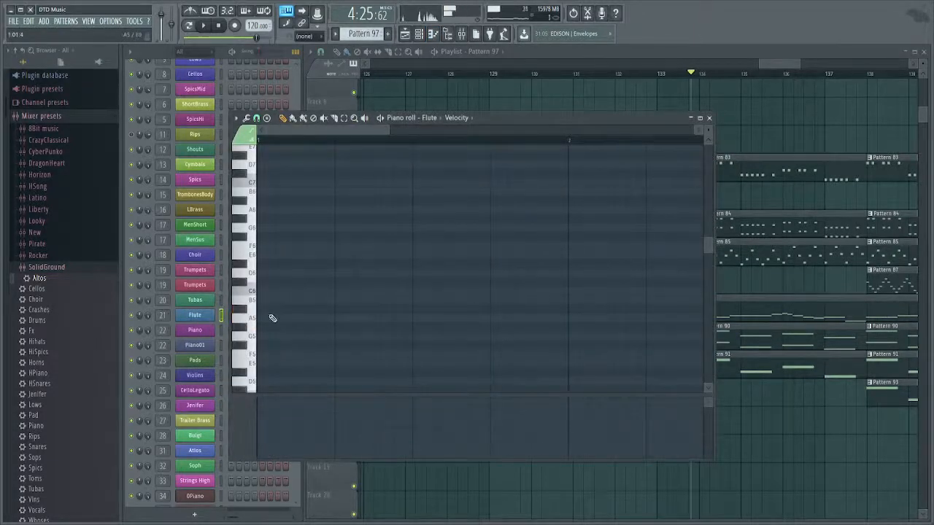
pyautogui.click(271, 313)
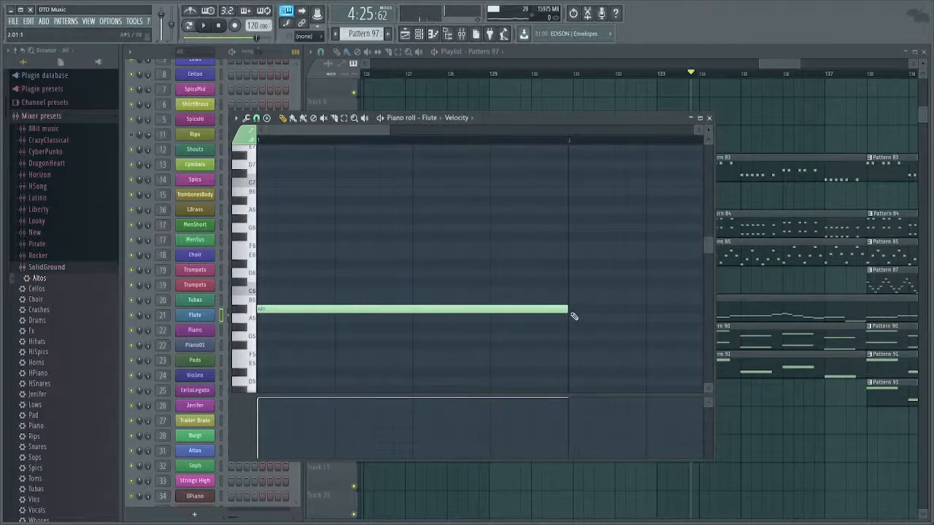
pyautogui.moveTo(568, 312); pyautogui.dragTo(250, 318)
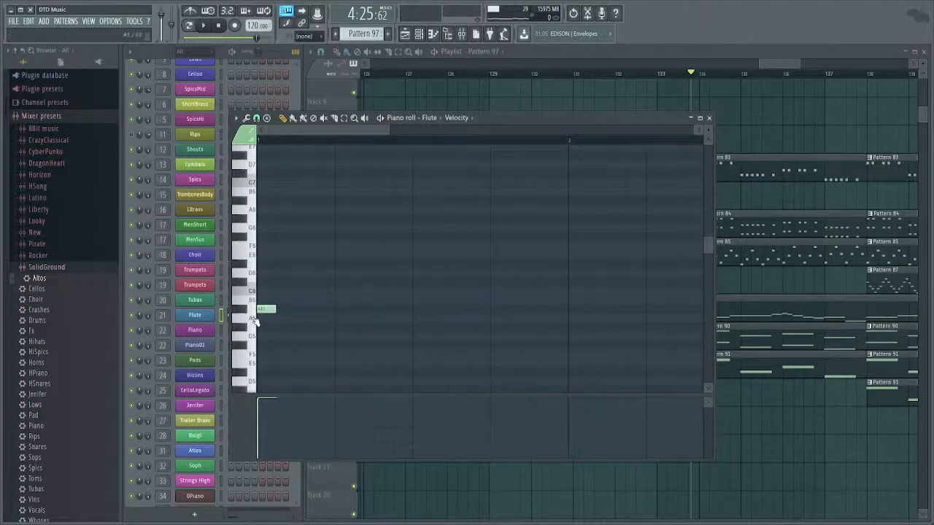
pyautogui.keyDown('ctrl'); pyautogui.scroll(-2, 255, 321); pyautogui.keyUp('ctrl')
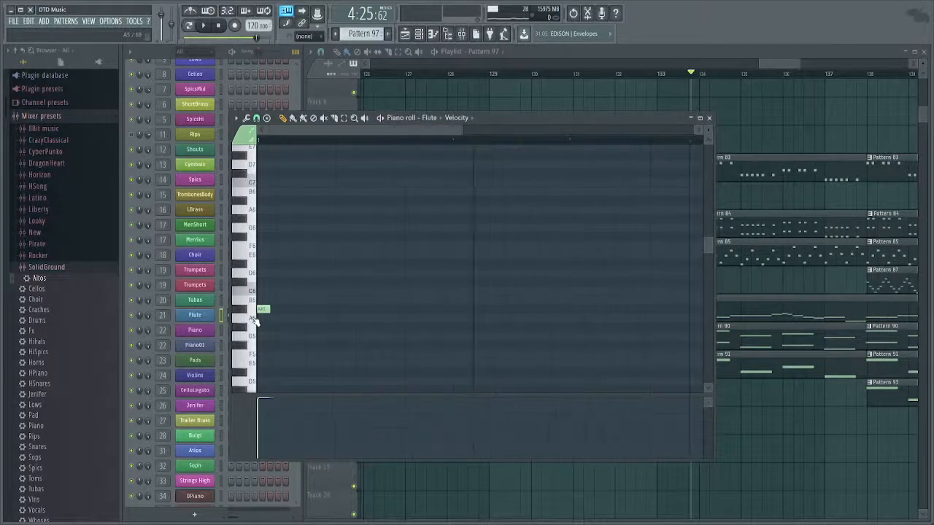
pyautogui.click(283, 311)
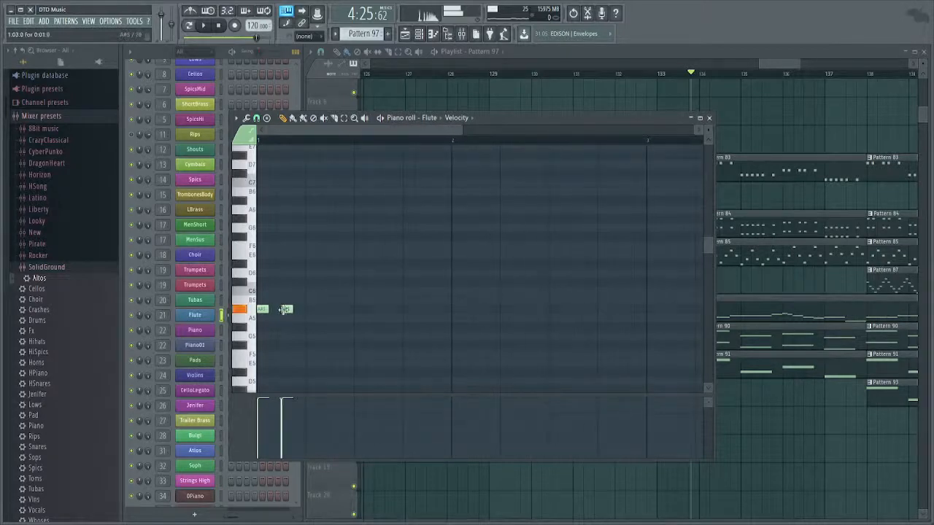
# Continue the Flute line with one-step notes: A#5 at step 5, A5 at step 7 and A#5 at step 9.
pyautogui.click(235, 54)
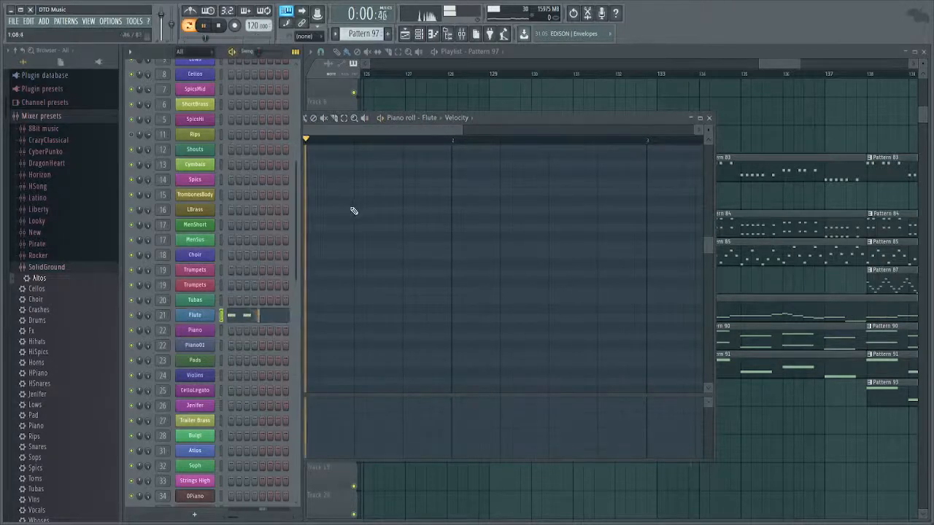
pyautogui.scroll(-1, 354, 270)
pyautogui.press('space')
pyautogui.click(310, 296)
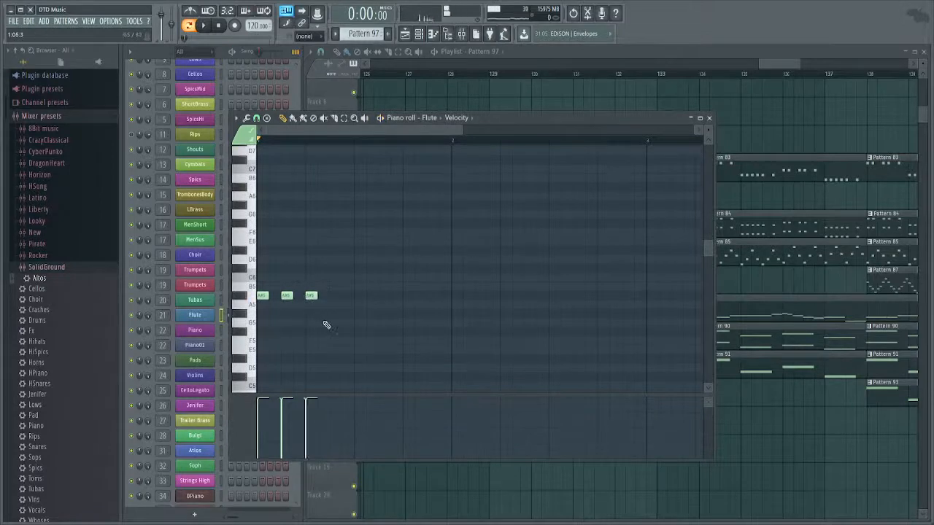
pyautogui.click(334, 305)
pyautogui.click(358, 294)
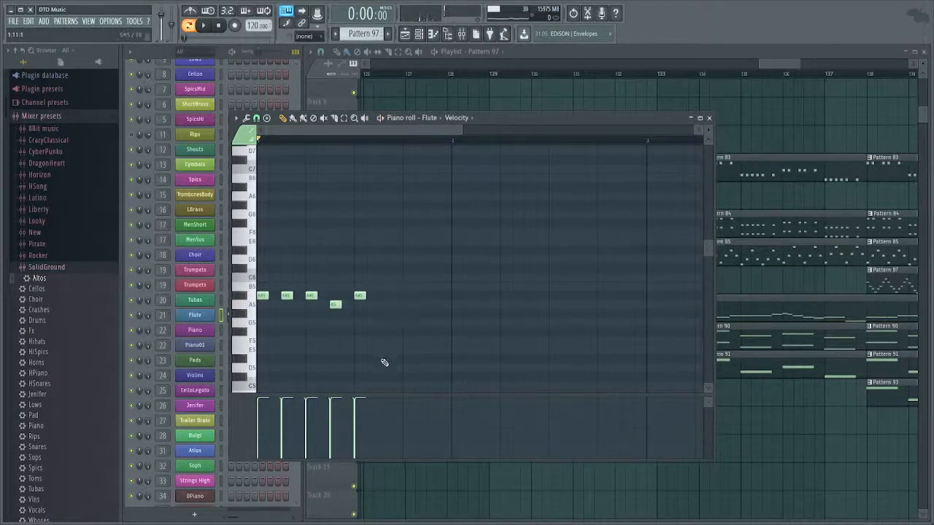
pyautogui.moveTo(384, 362); pyautogui.dragTo(379, 339)
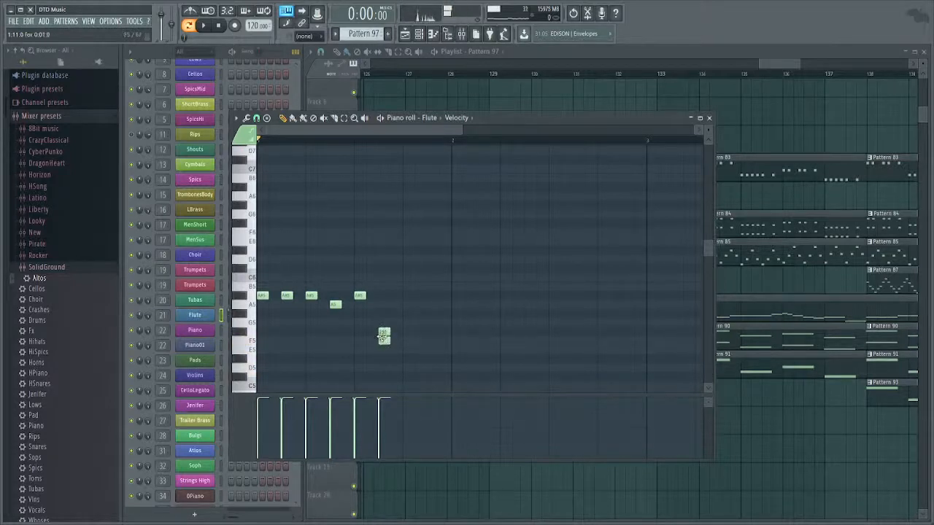
pyautogui.press('space')
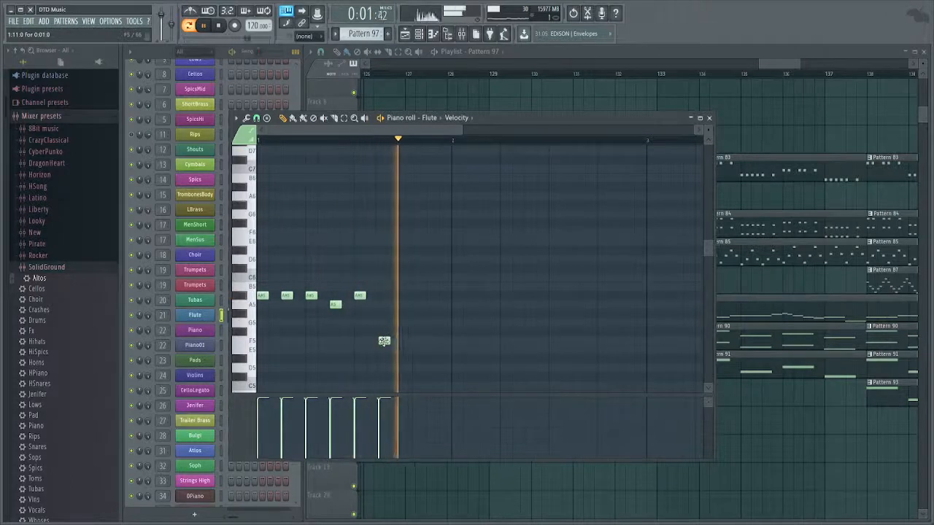
pyautogui.press('space')
pyautogui.rightClick(385, 341)
# Add an F5 note at step 13 and lengthen it and the preceding A#5 to four steps each.
pyautogui.click(407, 341)
pyautogui.moveTo(361, 265); pyautogui.dragTo(438, 380)
pyautogui.moveTo(411, 343); pyautogui.dragTo(447, 350)
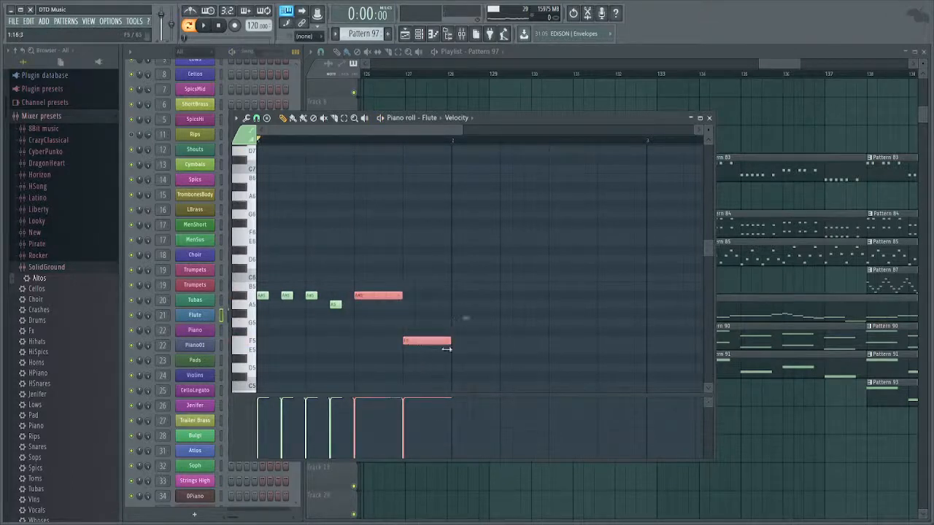
# Select the four short Flute notes and play the one-bar motif back.
pyautogui.moveTo(343, 283); pyautogui.dragTo(250, 326)
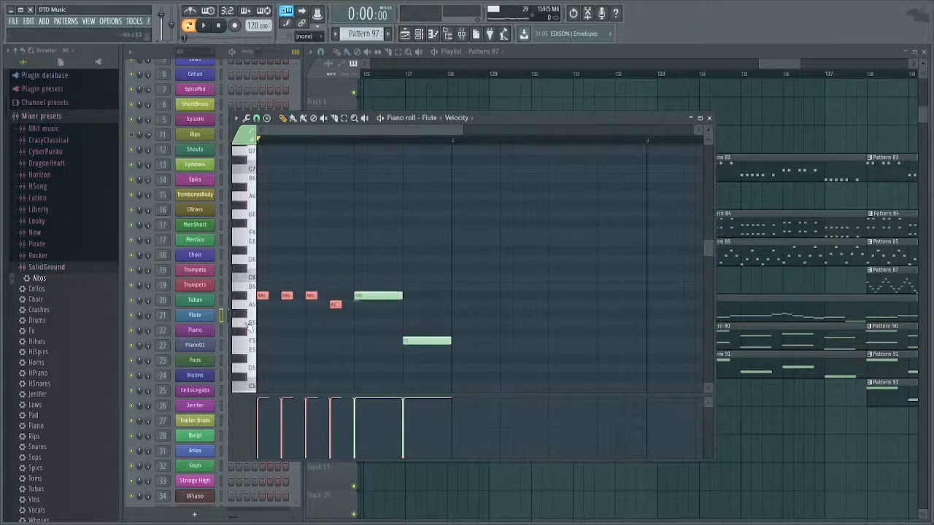
pyautogui.moveTo(269, 296); pyautogui.dragTo(316, 299)
pyautogui.press('space')
pyautogui.press('space')
pyautogui.press('space')
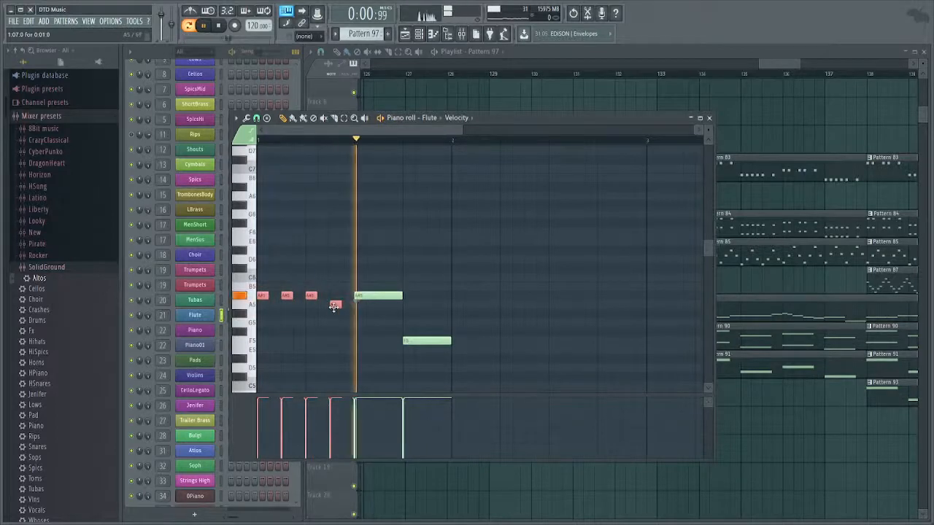
pyautogui.press('space')
# Place the Flute's Pattern 97 at bar 126 on Track 9 and play the song from there.
pyautogui.scroll(-5, 328, 324)
pyautogui.scroll(2, 303, 327)
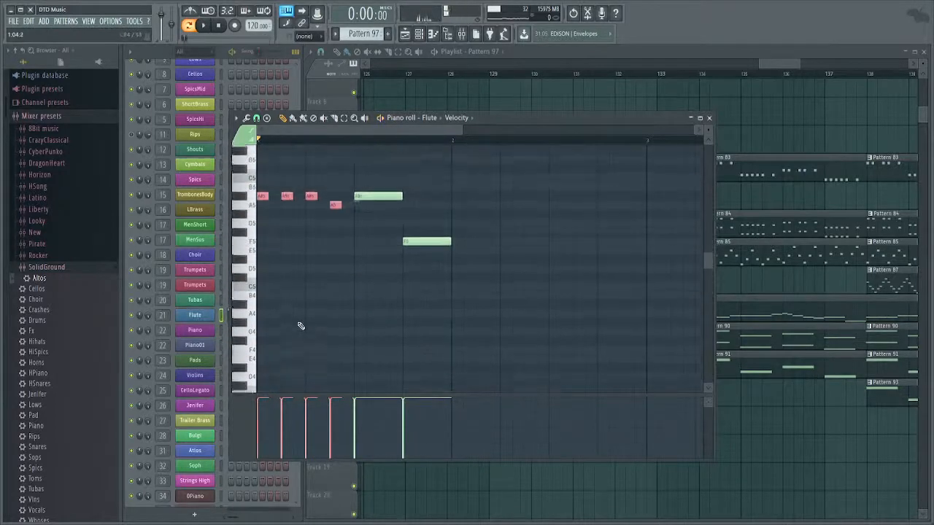
pyautogui.scroll(2, 300, 326)
pyautogui.press('F7')
pyautogui.moveTo(408, 221); pyautogui.dragTo(449, 268)
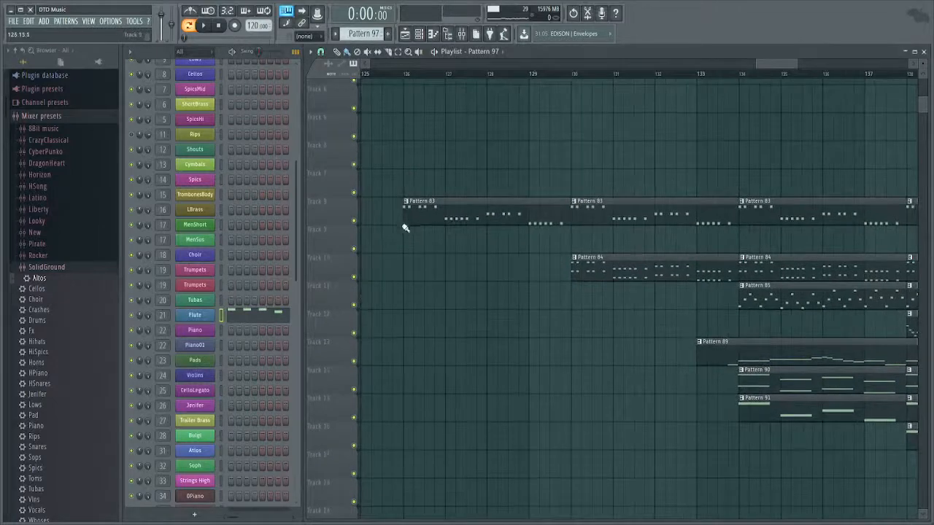
pyautogui.click(405, 228)
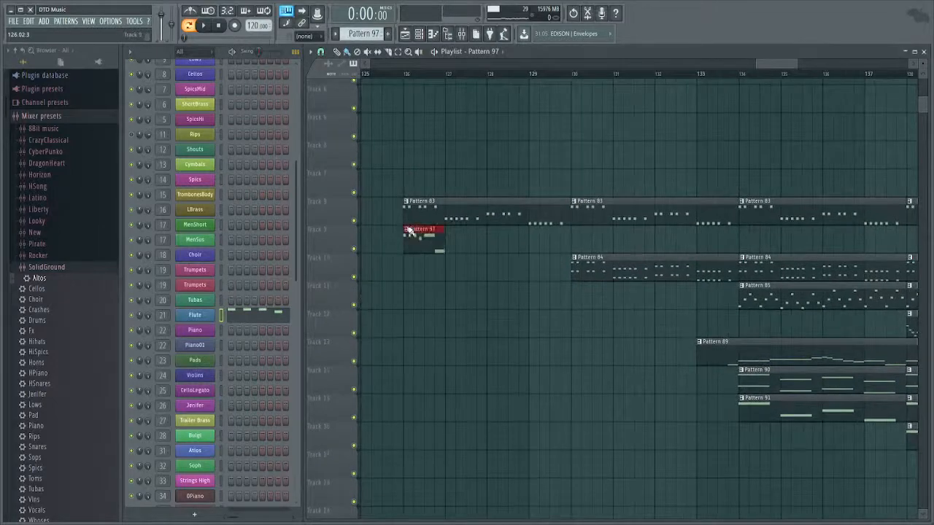
pyautogui.click(405, 74)
pyautogui.press('space')
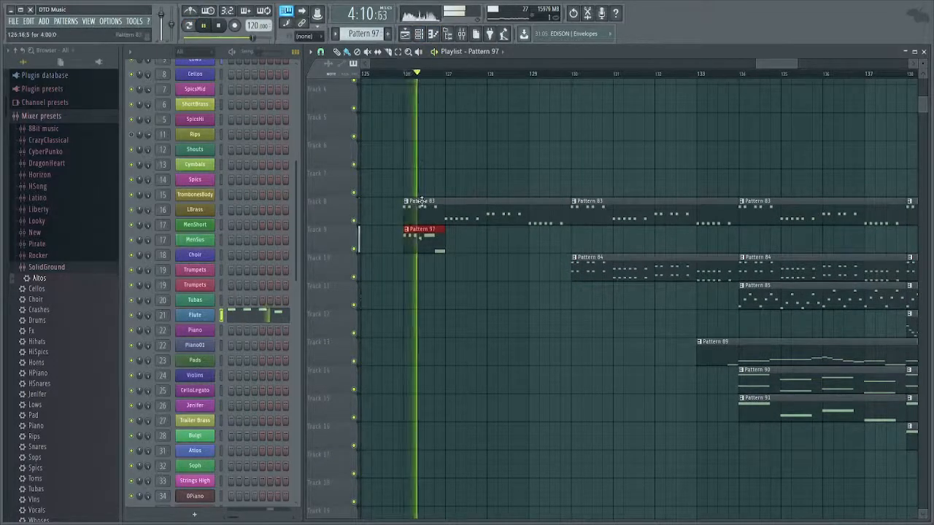
# Duplicate the one-bar Flute motif into bar 2 of its piano roll.
pyautogui.doubleClick(431, 244)
pyautogui.press('space')
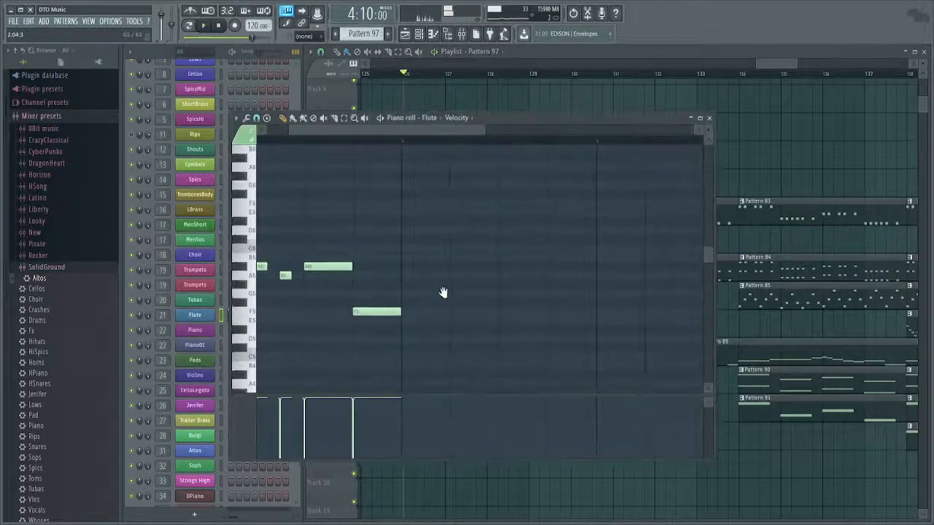
pyautogui.hotkey('ctrl', 'b')
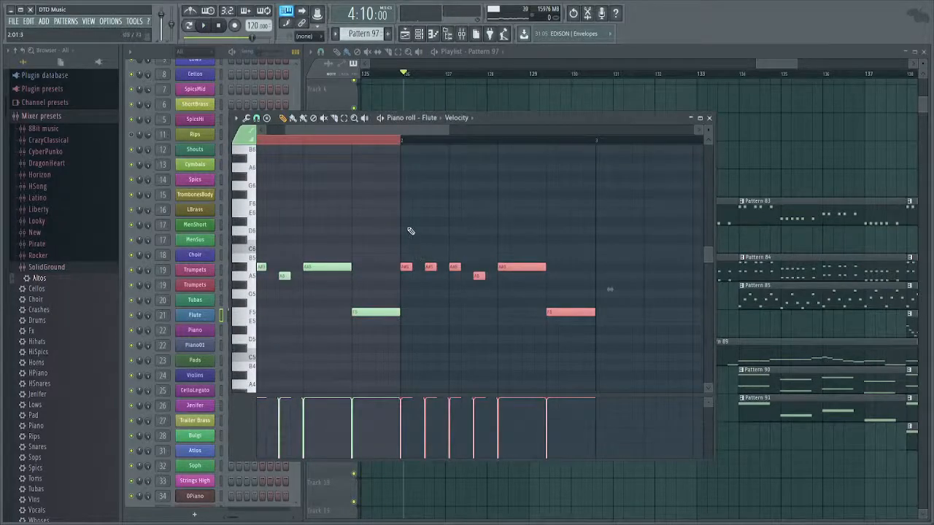
# Add a one-step D6 note above the A#5 at the start of bar 2, removing the trial C#6 and C6 notes.
pyautogui.click(404, 241)
pyautogui.click(407, 251)
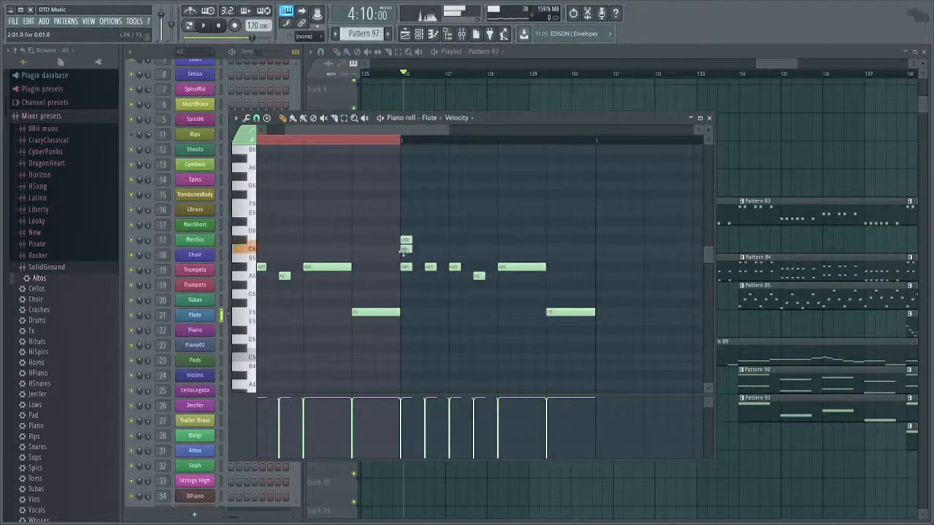
pyautogui.rightClick(406, 240)
pyautogui.rightClick(406, 249)
pyautogui.click(405, 231)
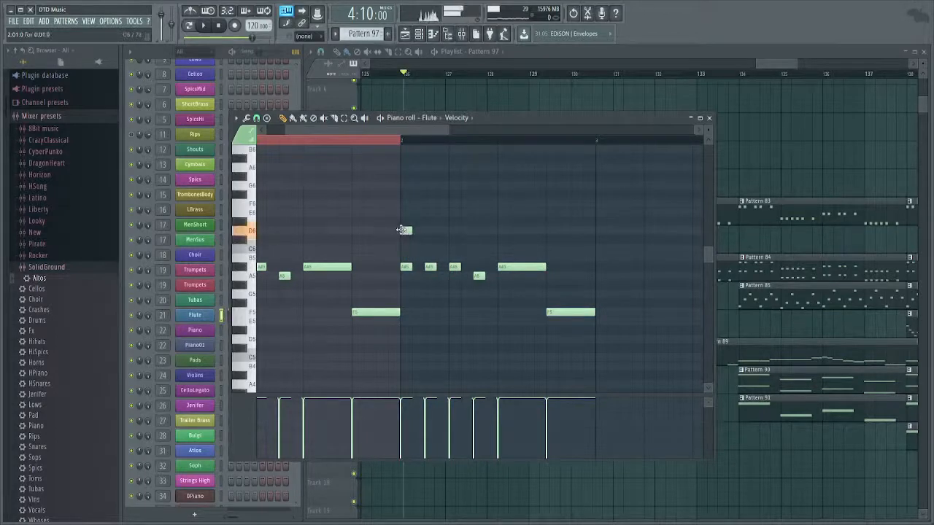
# Add one-step D#6, D6 and C6 notes after bar 2's opening D6 and delete the duplicated short A#5 and A5 notes below.
pyautogui.rightClick(419, 221)
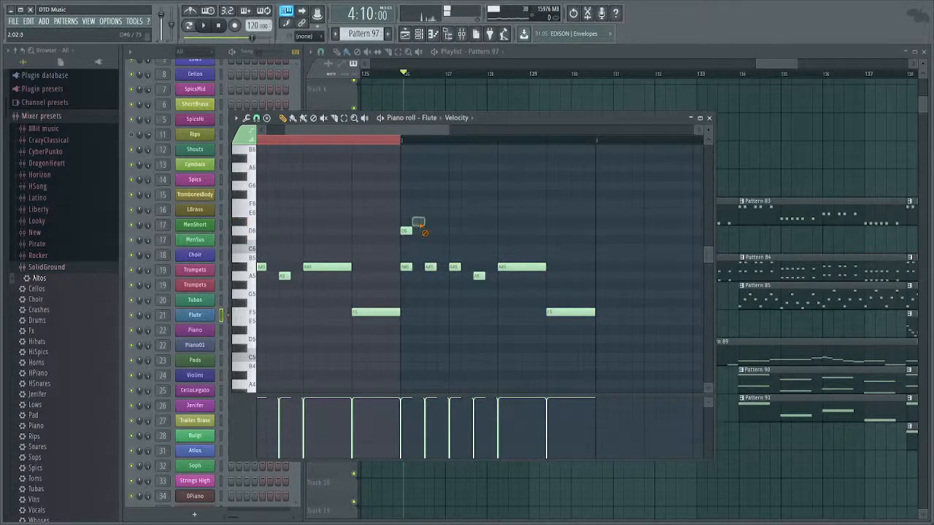
pyautogui.click(430, 222)
pyautogui.click(450, 230)
pyautogui.moveTo(466, 241); pyautogui.dragTo(479, 250)
pyautogui.rightClick(479, 276)
pyautogui.rightClick(459, 269)
pyautogui.rightClick(430, 267)
pyautogui.rightClick(407, 267)
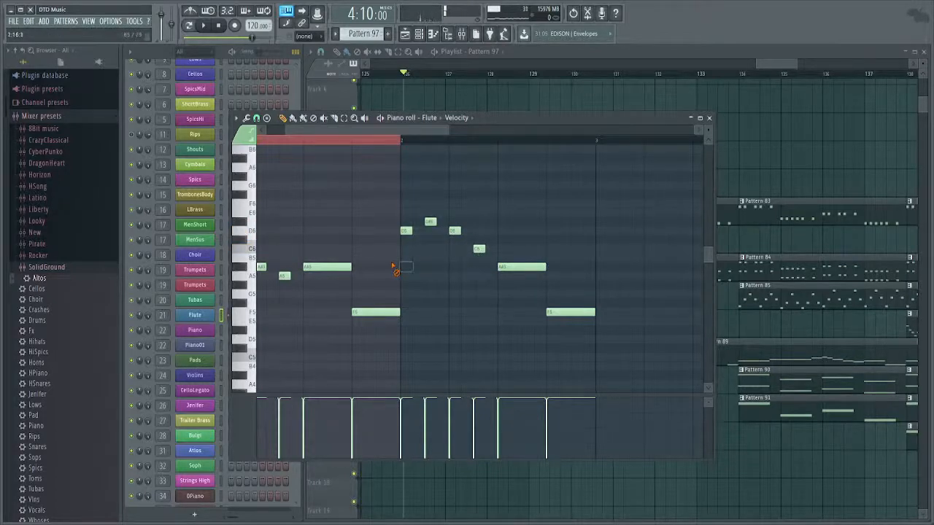
# Play the song from bar 2 of the Flute pattern to hear the new short notes.
pyautogui.click(404, 141)
pyautogui.press('space')
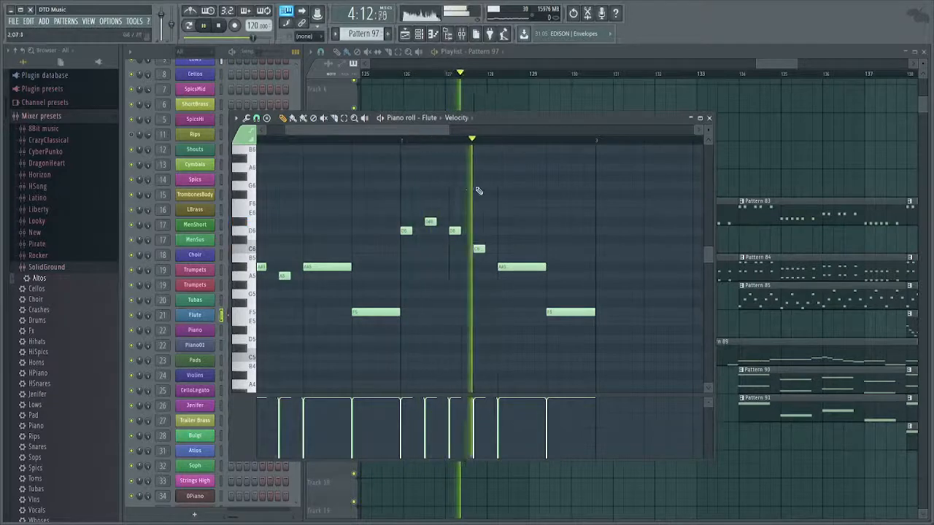
pyautogui.press('space')
# Replace bar 2's long A#5 and F5 notes with four-step C6 and D6 notes.
pyautogui.click(496, 255)
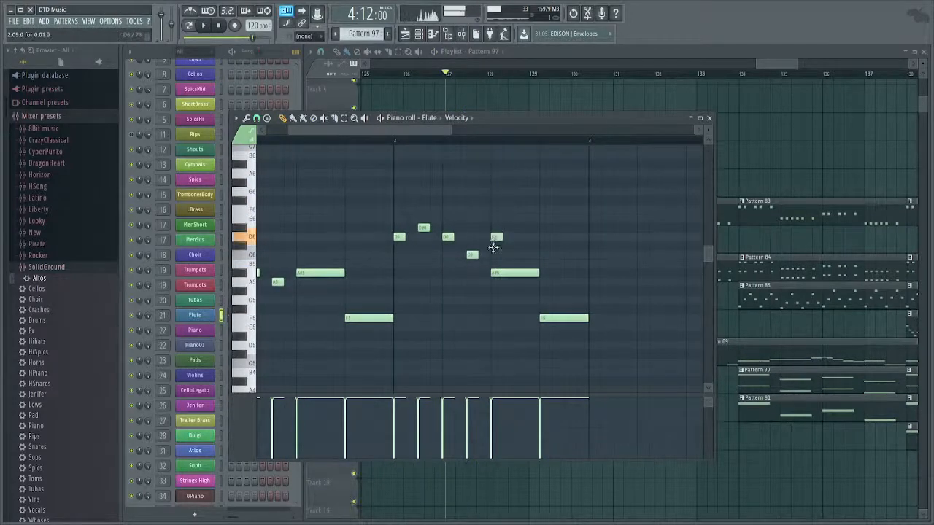
pyautogui.click(543, 237)
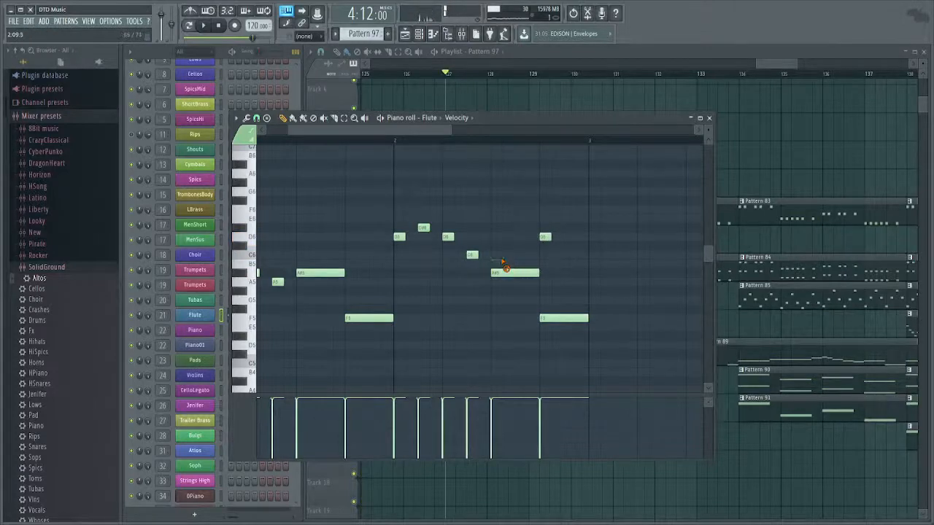
pyautogui.click(501, 256)
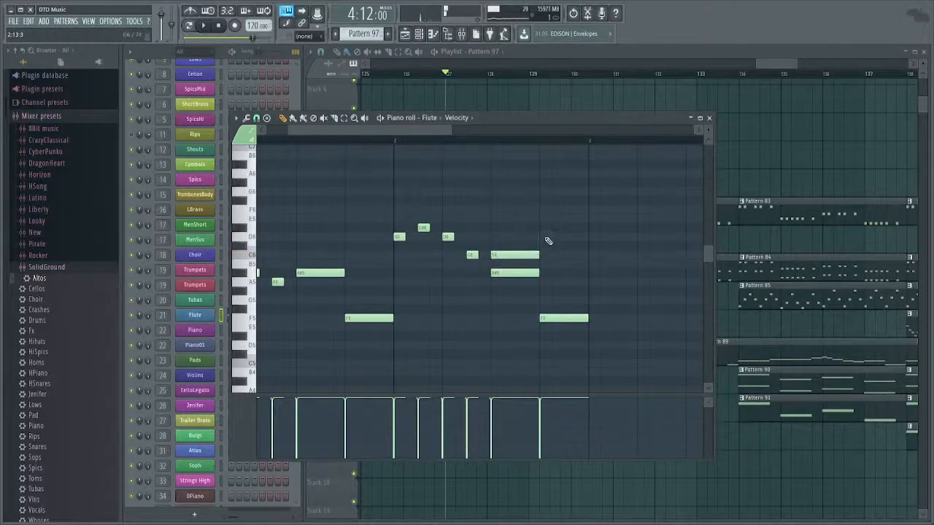
pyautogui.click(547, 238)
pyautogui.rightClick(515, 272)
pyautogui.rightClick(564, 318)
# Play the two-bar Flute phrase back from bar 2 and from its beginning.
pyautogui.press('space')
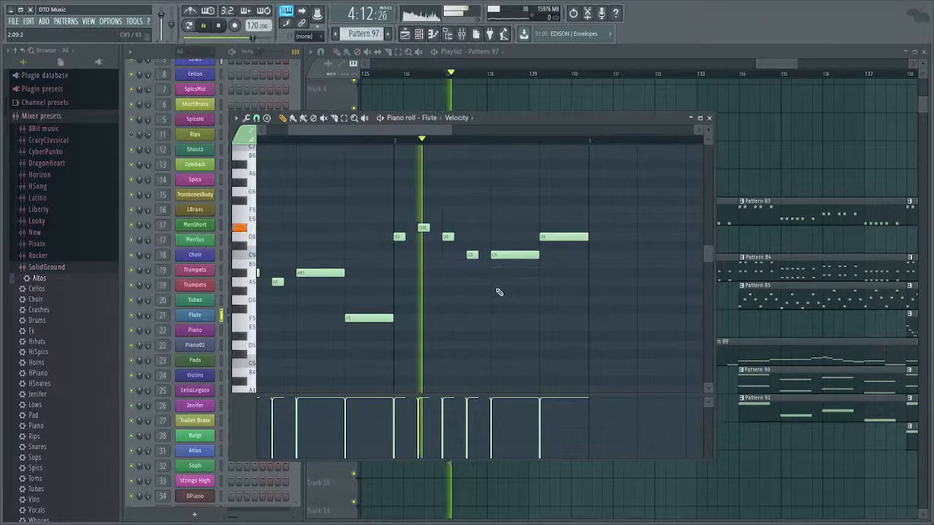
pyautogui.scroll(-2, 499, 292)
pyautogui.scroll(-1, 499, 292)
pyautogui.scroll(3, 526, 260)
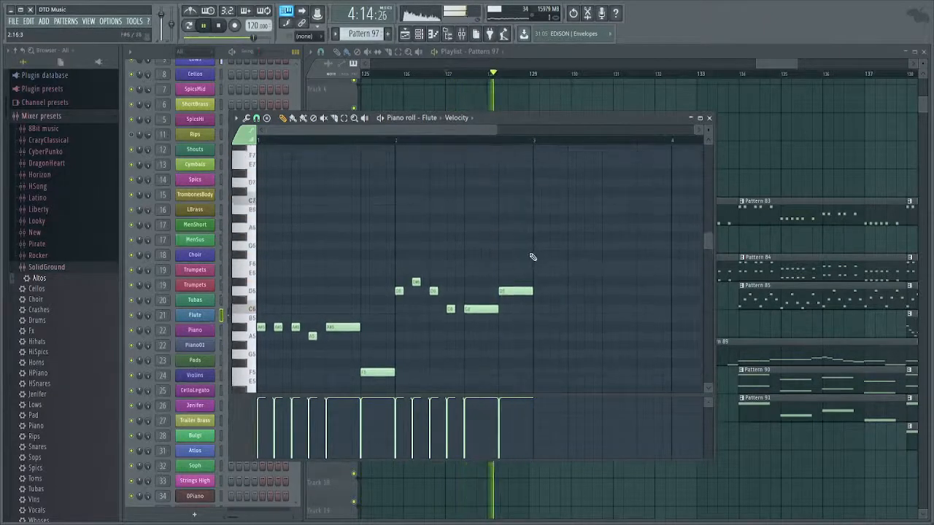
pyautogui.press('space')
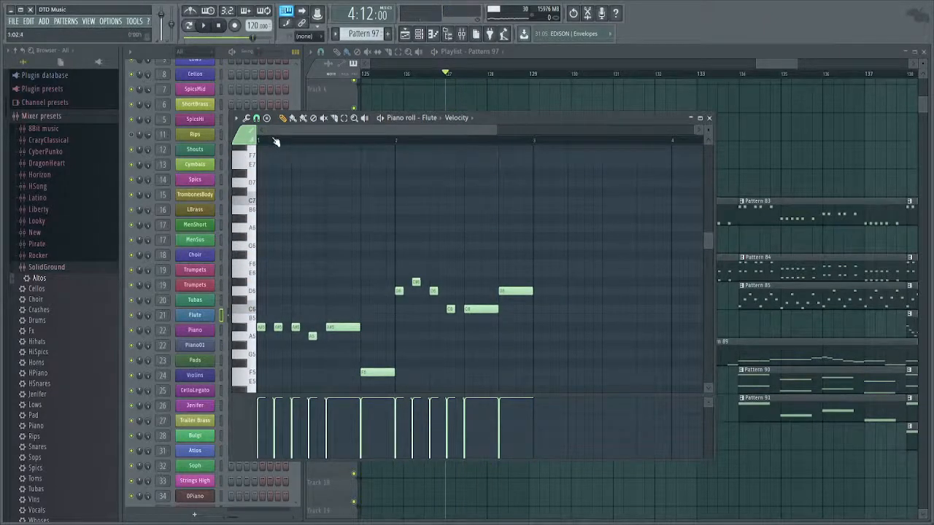
pyautogui.moveTo(275, 142); pyautogui.dragTo(219, 143)
pyautogui.press('space')
# Select all Flute notes and duplicate the two-bar phrase into bars 3 and 4.
pyautogui.scroll(-2, 549, 275)
pyautogui.hotkey('ctrl', 'a')
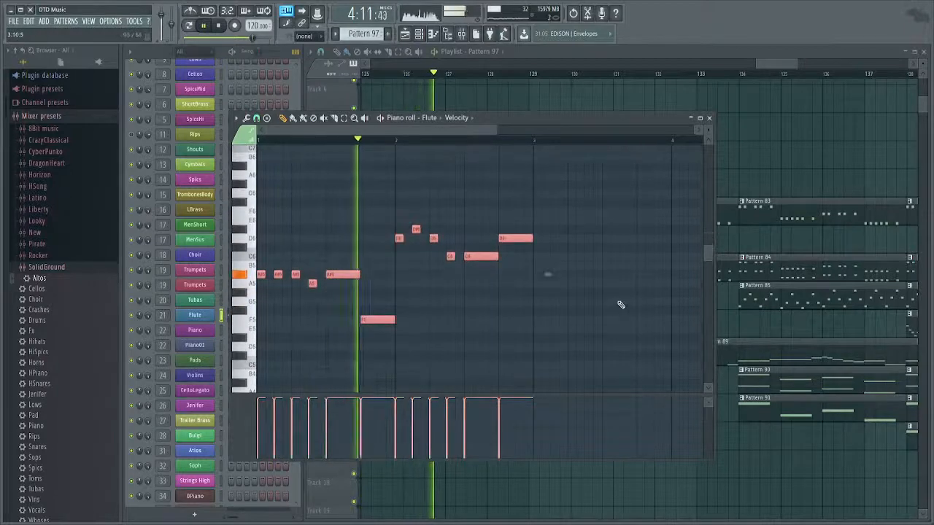
pyautogui.hscroll(1, 620, 305)
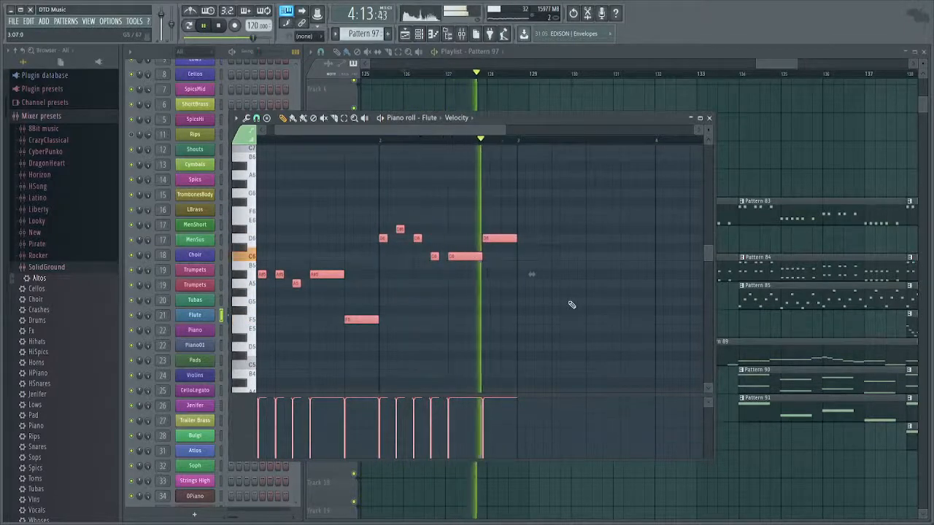
pyautogui.press('space')
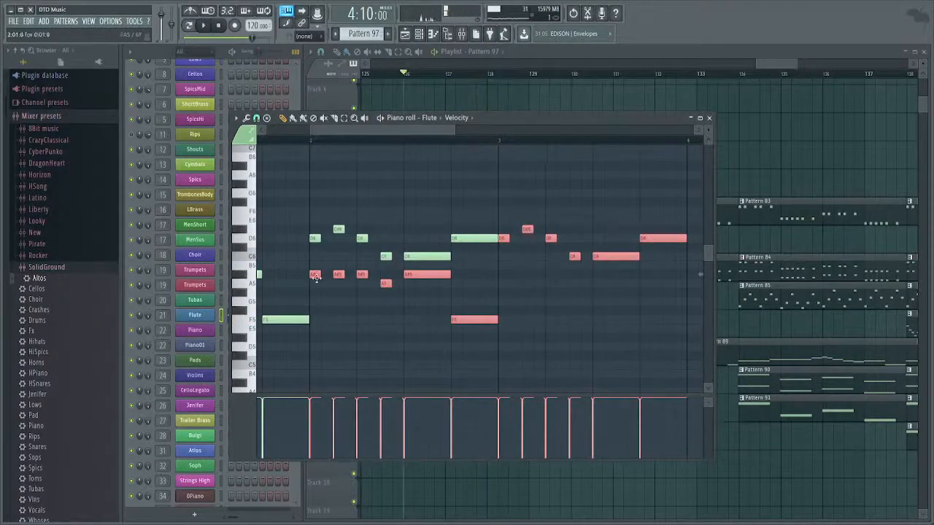
pyautogui.moveTo(315, 276); pyautogui.dragTo(495, 267)
pyautogui.scroll(-2, 494, 267)
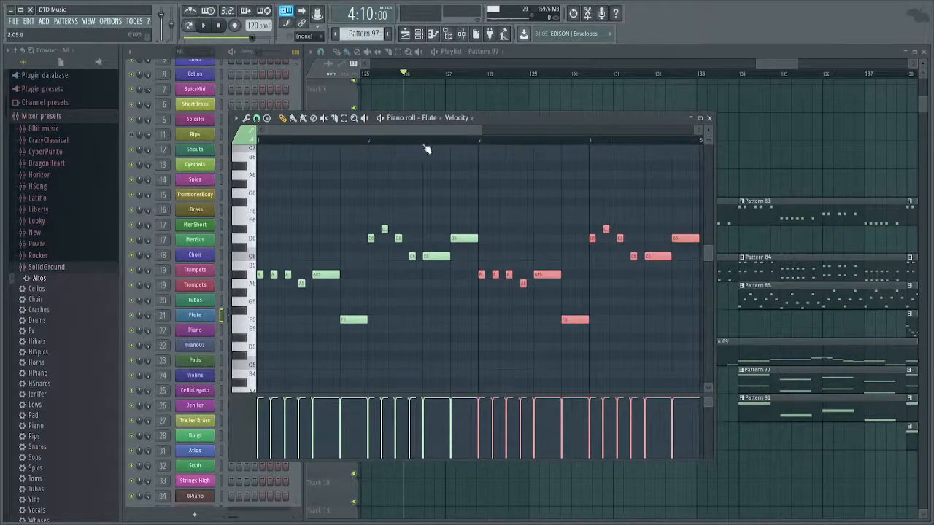
# Deselect the duplicated notes and play the Flute pattern from bar 3 and from bar 4.
pyautogui.click(483, 141)
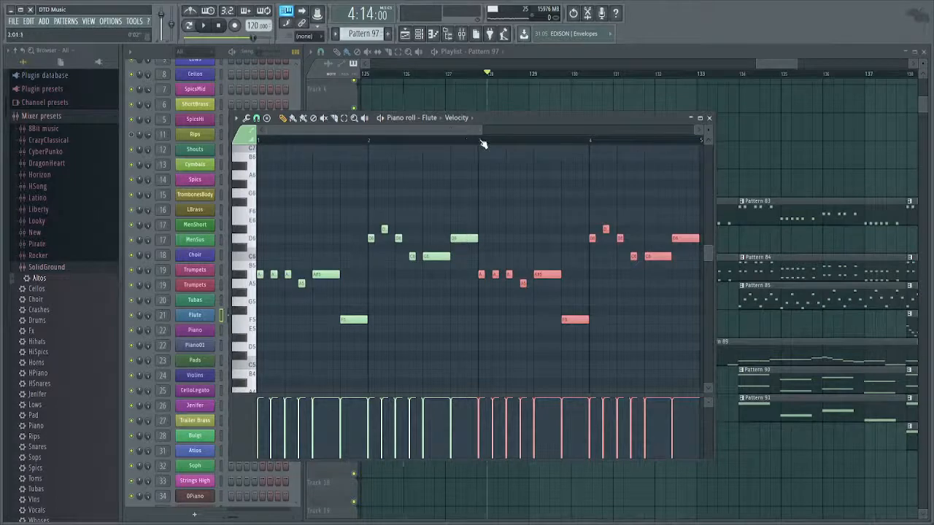
pyautogui.hotkey('ctrl', 'd')
pyautogui.press('space')
pyautogui.scroll(2, 552, 264)
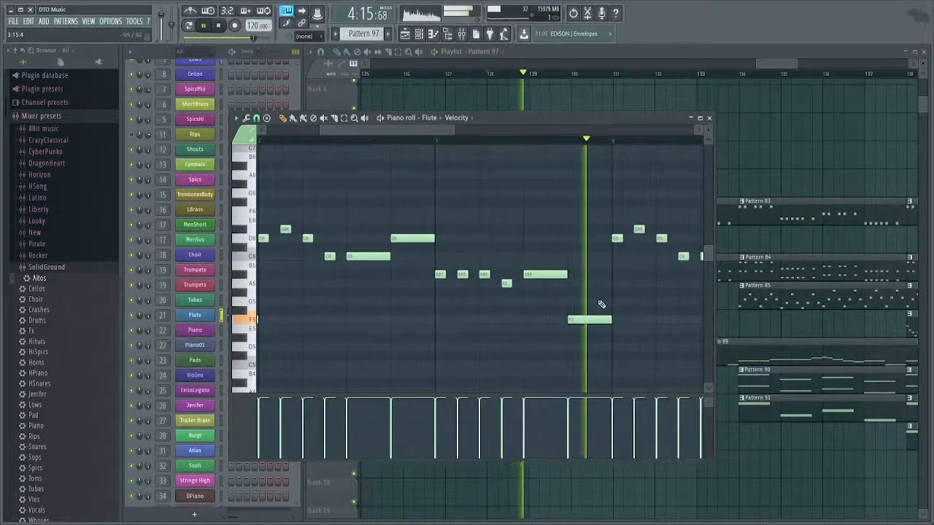
pyautogui.scroll(-1, 555, 316)
pyautogui.press('space')
pyautogui.scroll(-1, 555, 298)
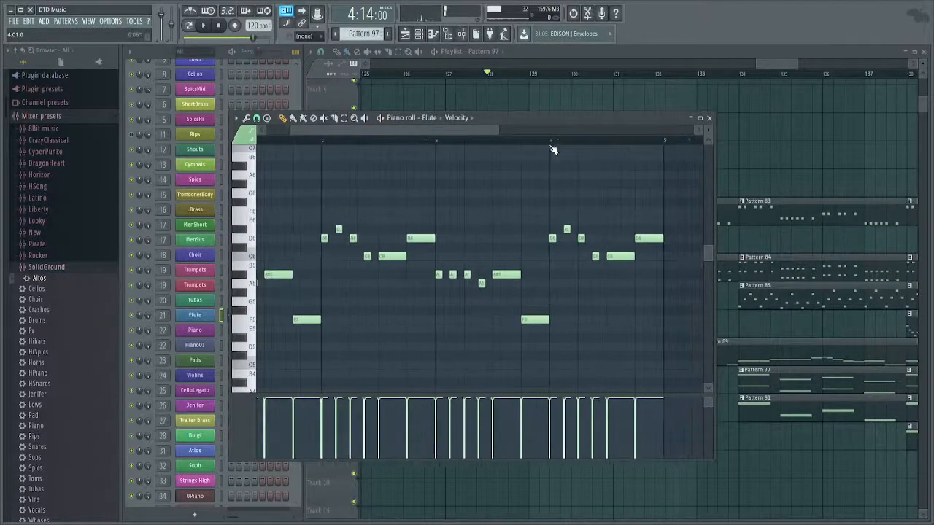
pyautogui.click(553, 141)
pyautogui.press('space')
pyautogui.moveTo(600, 232); pyautogui.dragTo(523, 225)
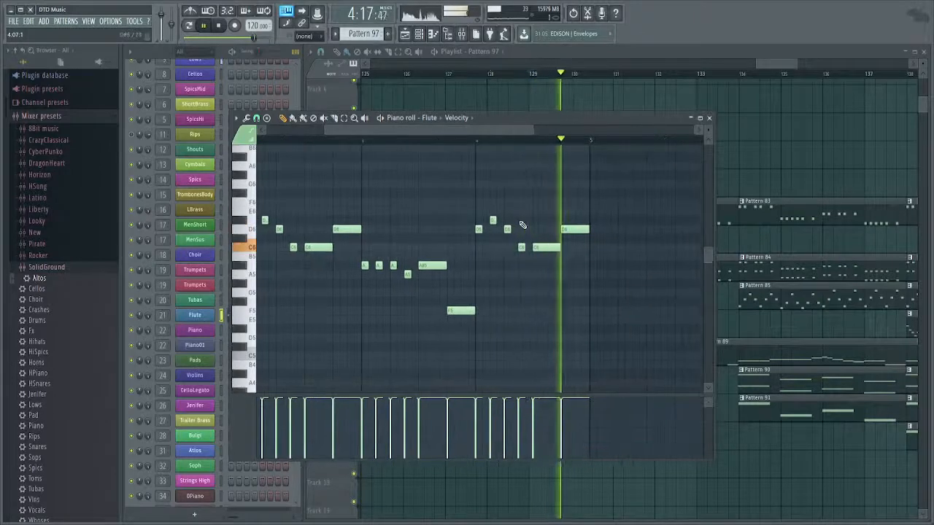
pyautogui.press('space')
# Play the start of the four-bar Flute pattern.
pyautogui.moveTo(414, 256); pyautogui.dragTo(713, 292)
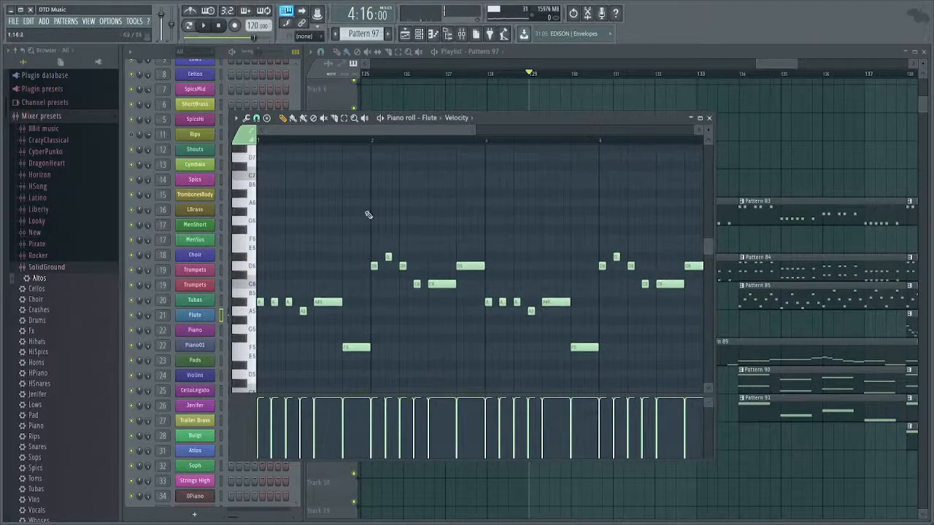
pyautogui.press('space')
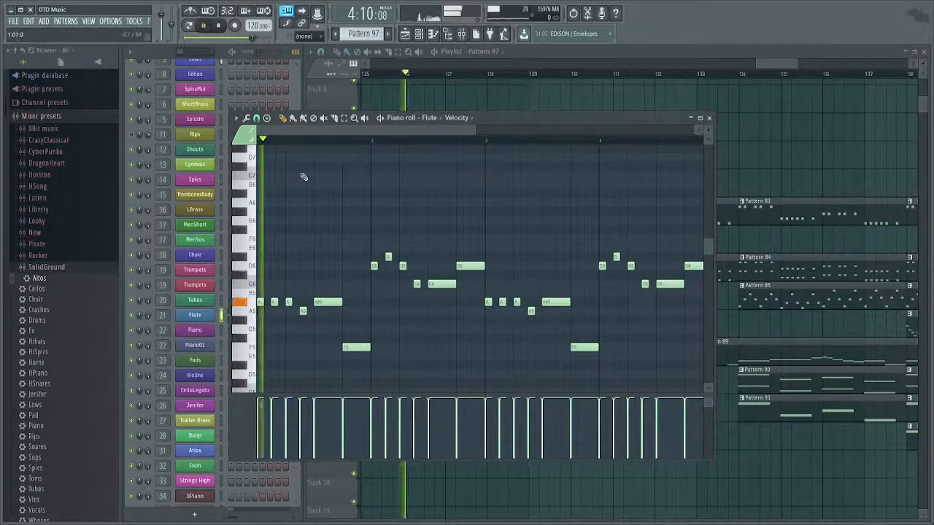
pyautogui.scroll(1, 382, 270)
pyautogui.scroll(2, 382, 271)
pyautogui.press('space')
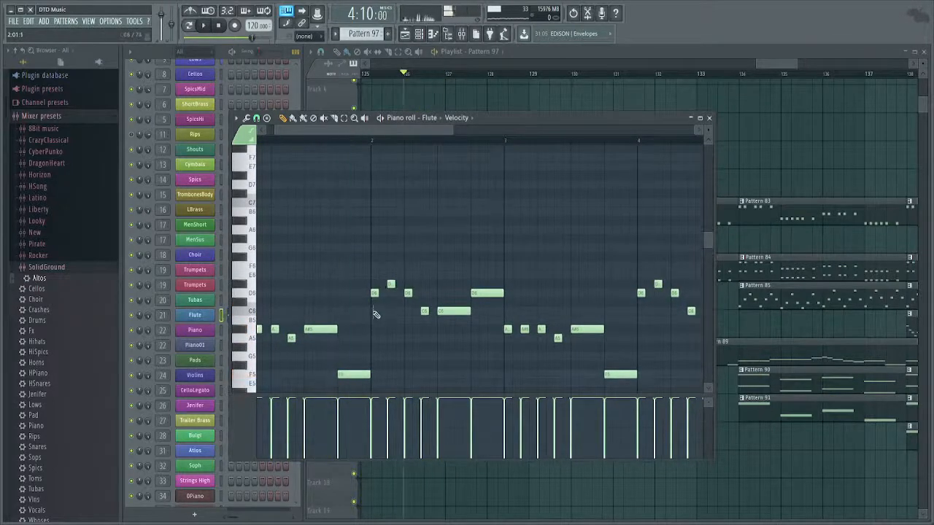
# Lower bar 2's first two short notes to C6 and D6 and play the phrase back.
pyautogui.click(373, 312)
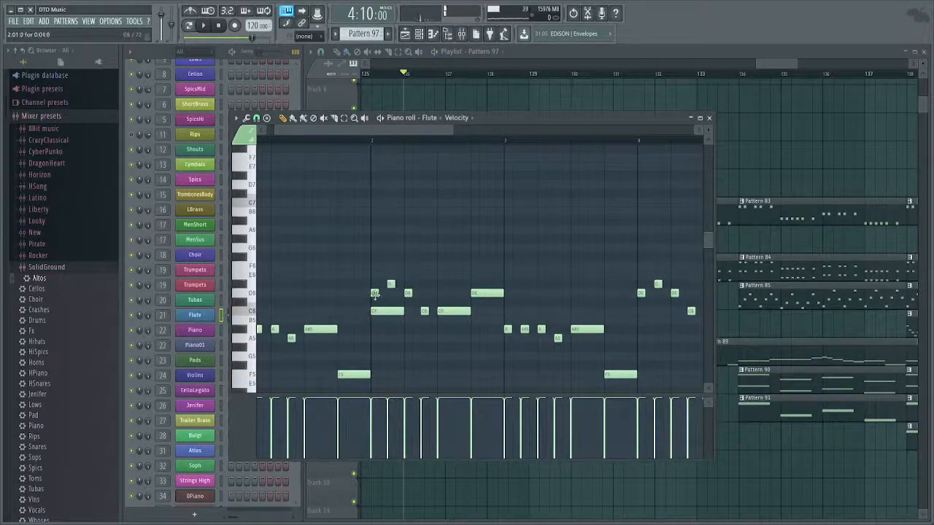
pyautogui.rightClick(374, 312)
pyautogui.click(374, 311)
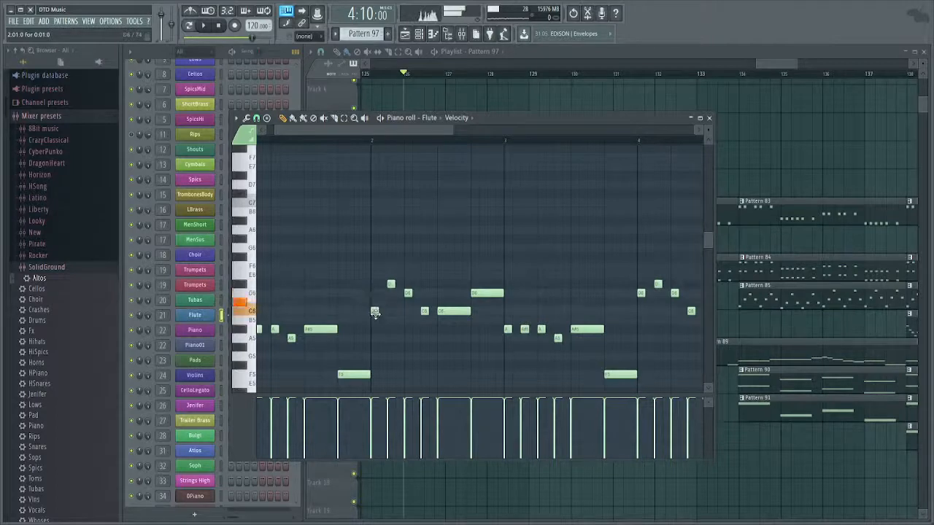
pyautogui.click(390, 292)
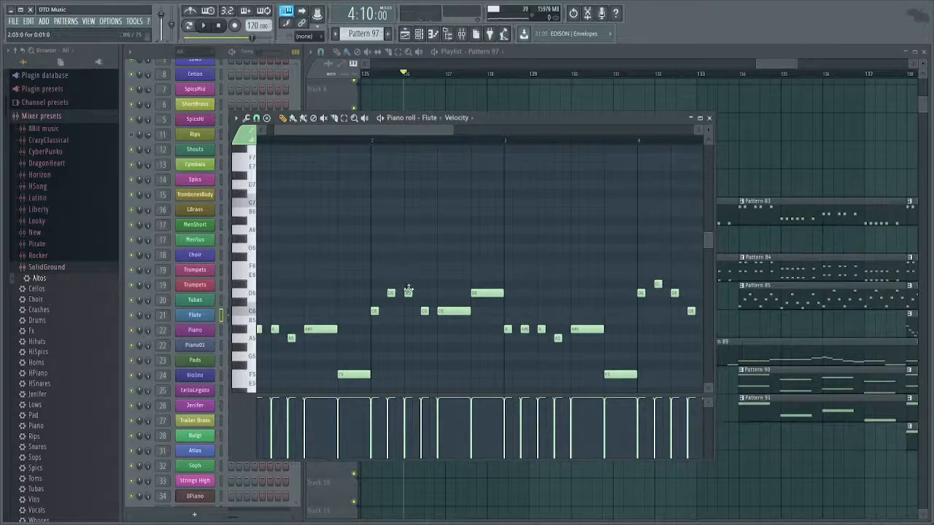
pyautogui.press('space')
pyautogui.scroll(2, 415, 296)
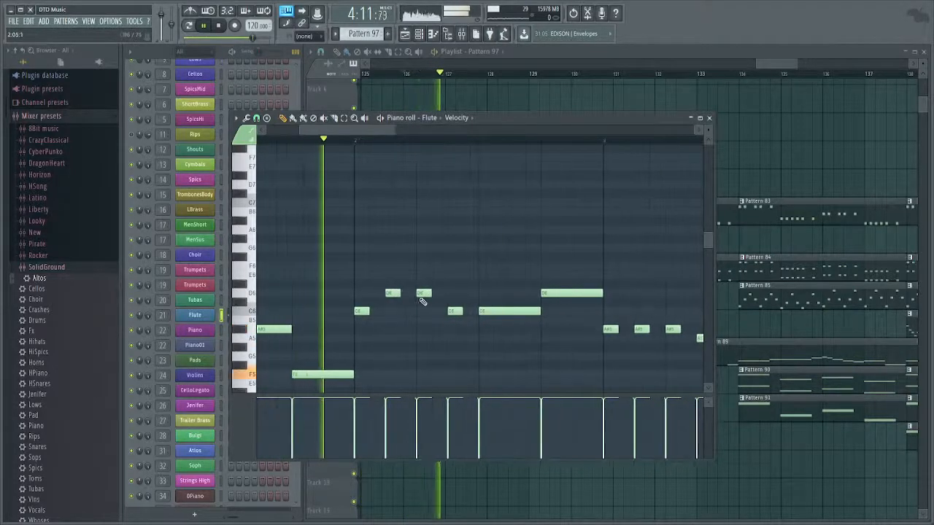
pyautogui.press('space')
# Replace the third short note in bar 2 with a one-step C6 and play the phrase back.
pyautogui.click(419, 302)
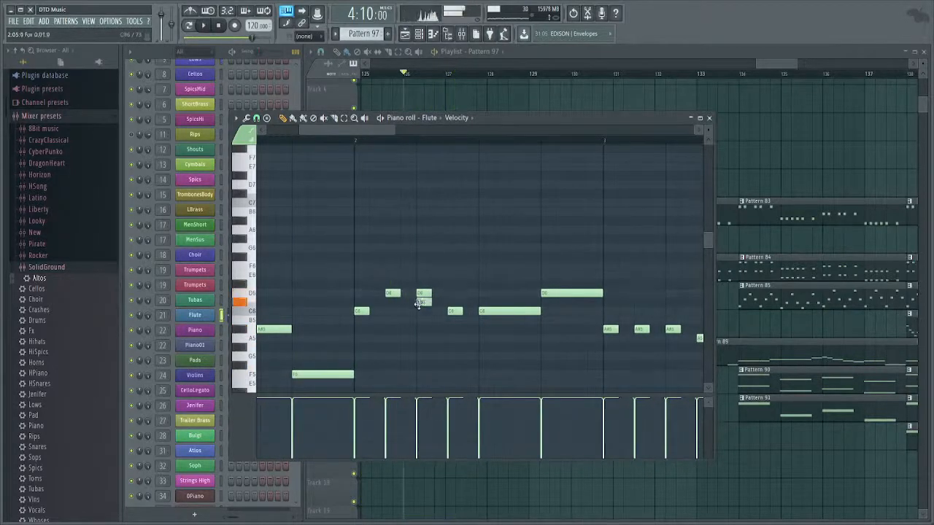
pyautogui.moveTo(421, 311); pyautogui.dragTo(421, 313)
pyautogui.rightClick(425, 294)
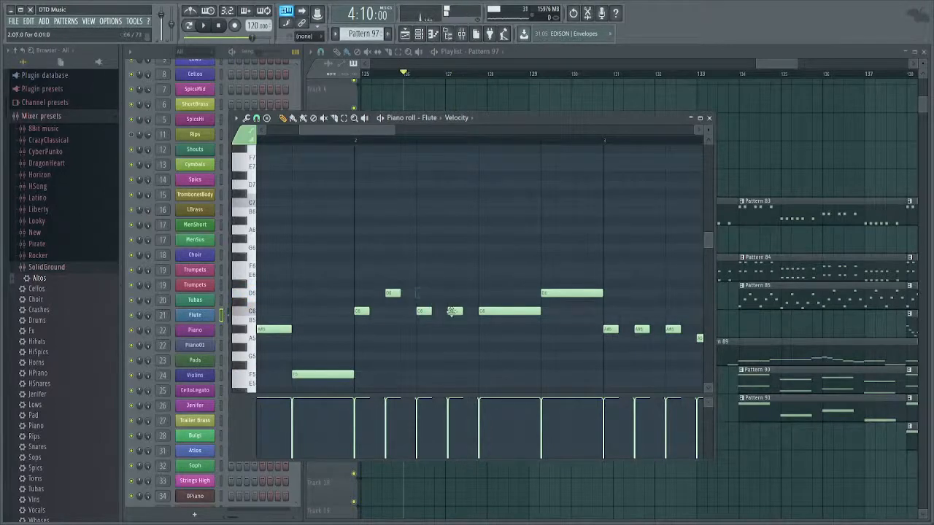
pyautogui.press('space')
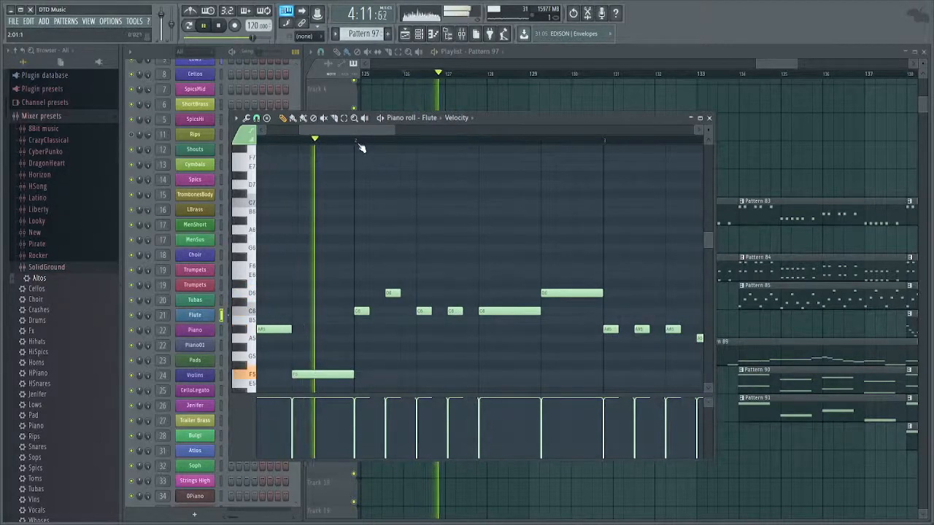
pyautogui.press('space')
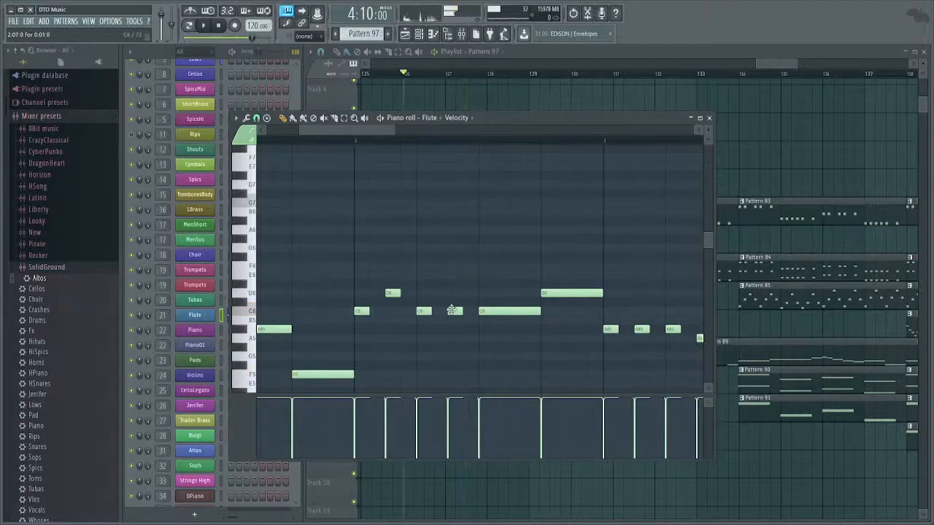
# Add a one-step E2 note at the start of bar 1 and lengthen the first A#5 note to two steps.
pyautogui.scroll(-3, 450, 311)
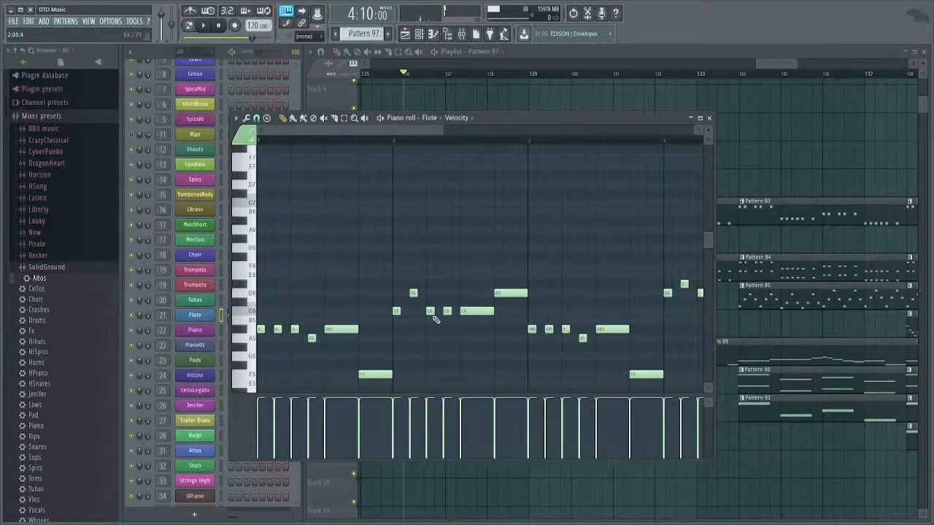
pyautogui.scroll(-3, 431, 313)
pyautogui.scroll(-4, 291, 337)
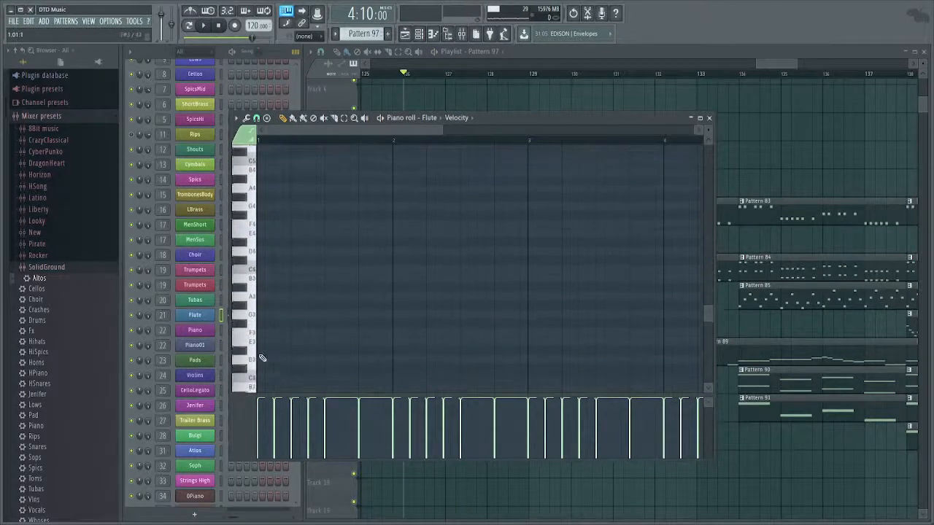
pyautogui.scroll(-2, 262, 341)
pyautogui.click(248, 316)
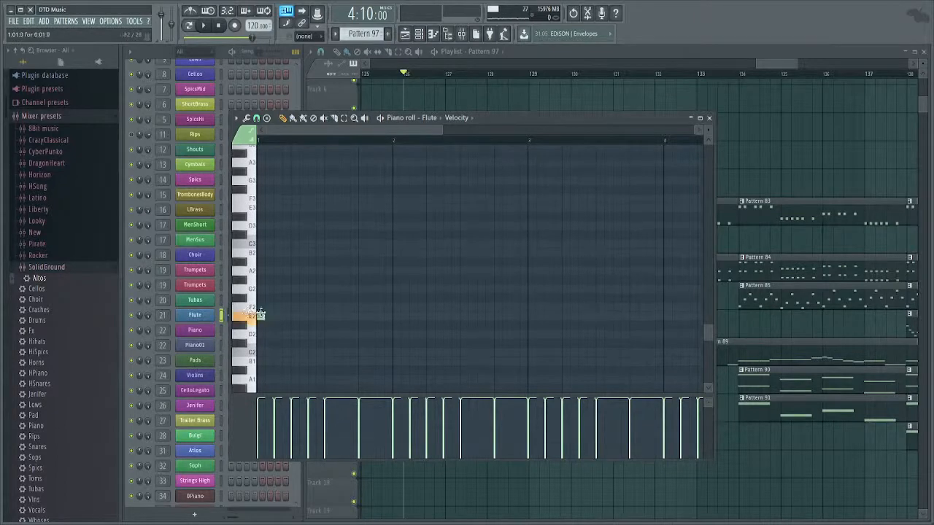
pyautogui.scroll(6, 285, 248)
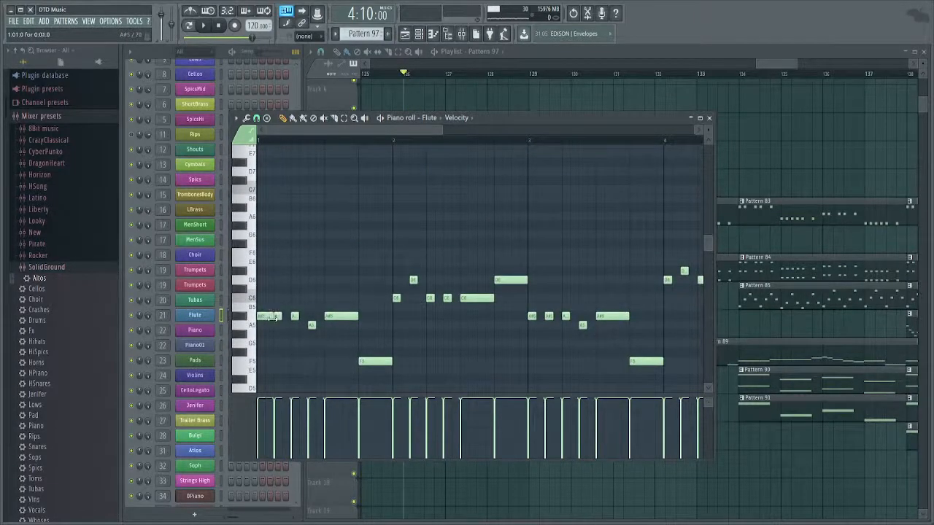
# Play the phrase back and lengthen the opening notes of bars 2, 3 and 4 to two steps.
pyautogui.press('space')
pyautogui.press('space')
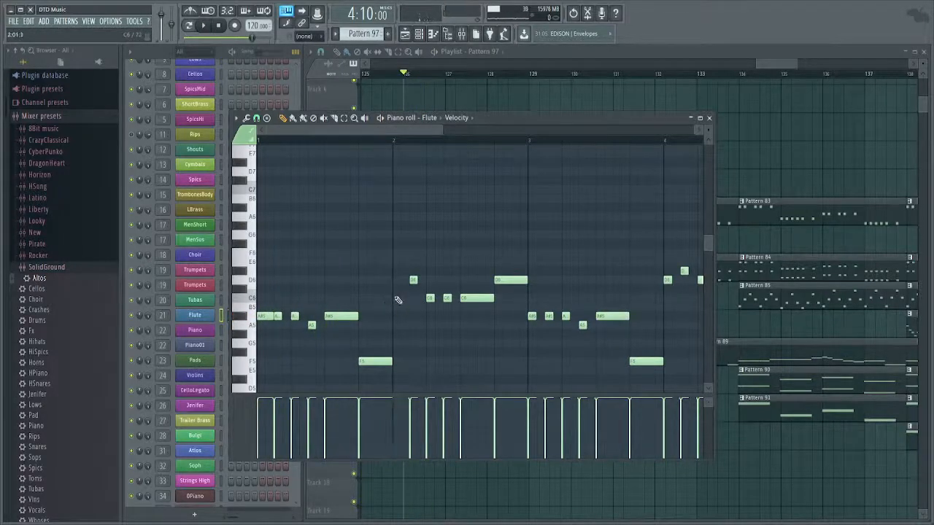
pyautogui.click(396, 298)
pyautogui.click(531, 317)
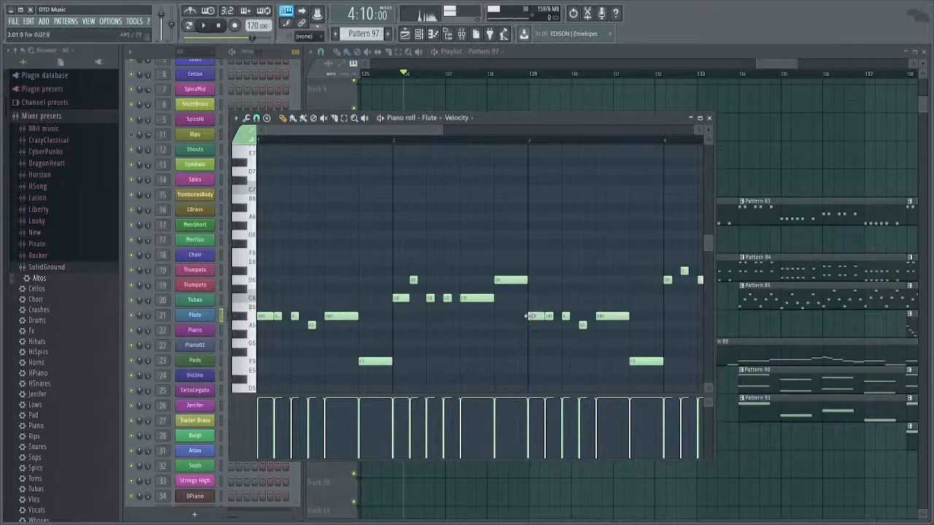
pyautogui.click(672, 285)
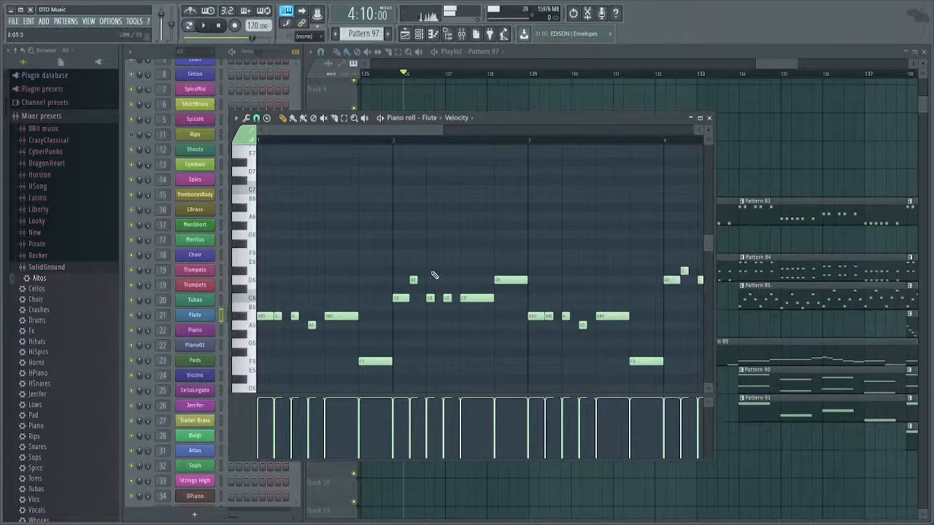
# Add an E2 note on beat 3 of bar 1 in the Flute pattern and play the phrase back.
pyautogui.scroll(-6, 358, 275)
pyautogui.scroll(-3, 270, 321)
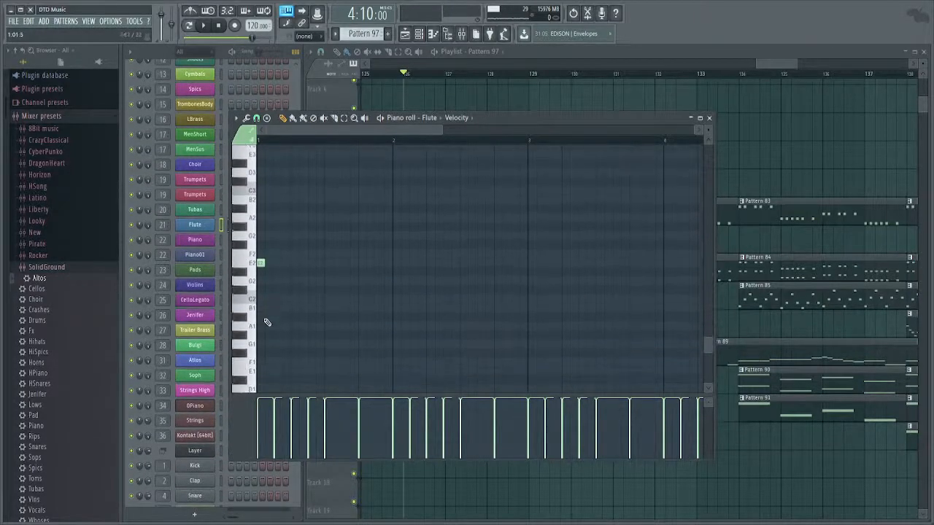
pyautogui.scroll(2, 264, 263)
pyautogui.click(262, 262)
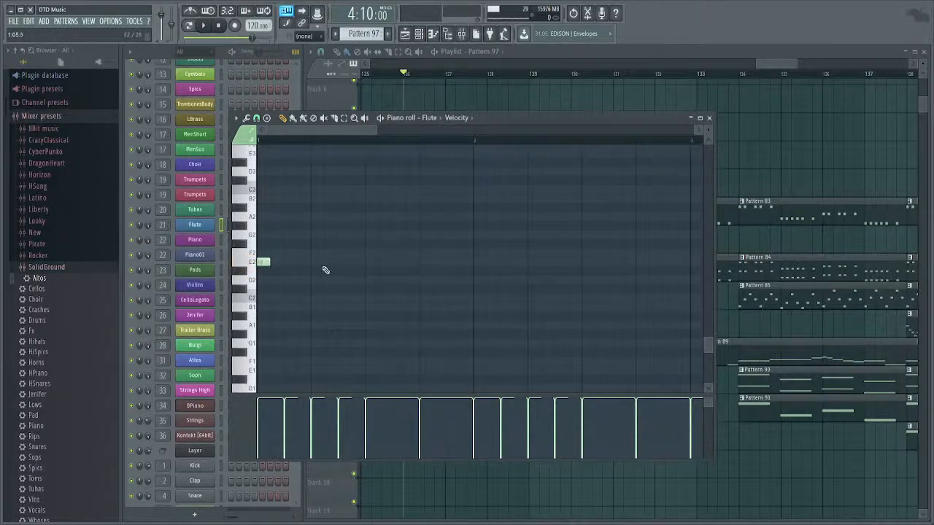
pyautogui.click(369, 262)
pyautogui.press('space')
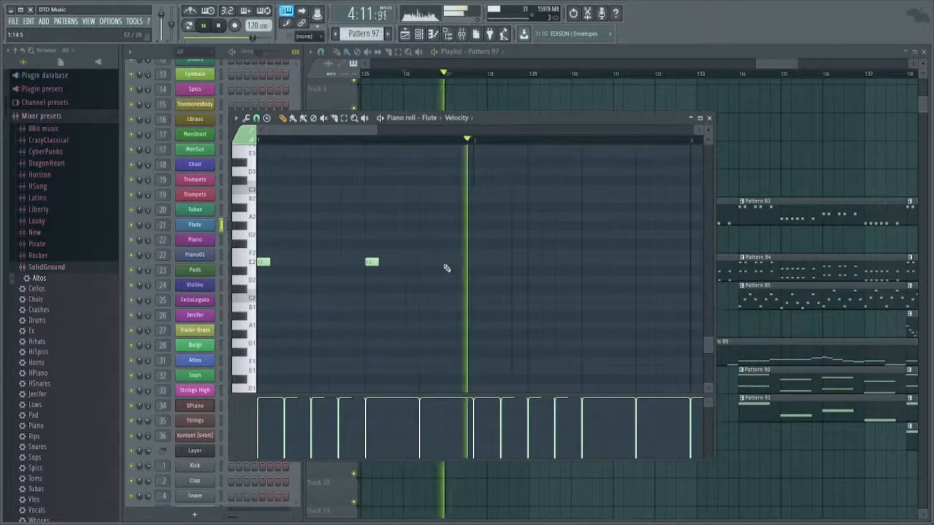
pyautogui.press('space')
# Try the second E2 note on beat 4 of bar 1 instead and play the phrase back.
pyautogui.click(426, 262)
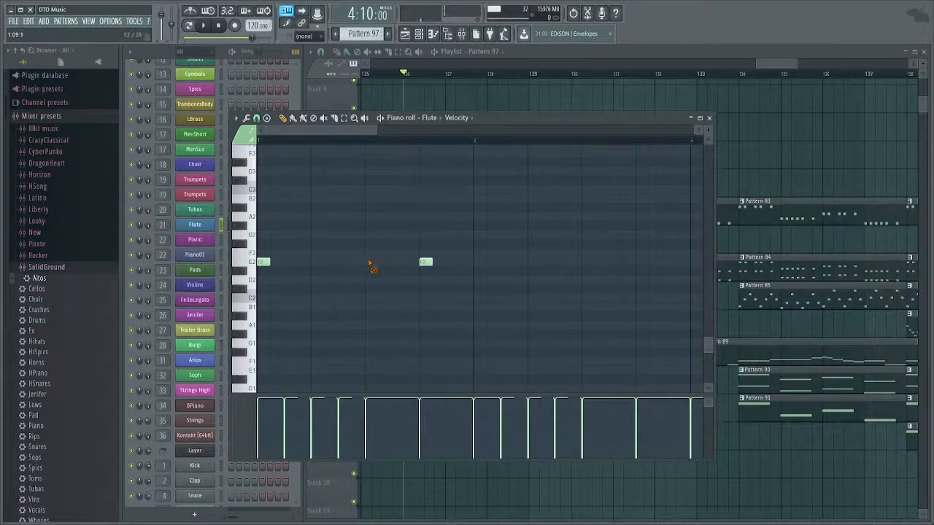
pyautogui.press('space')
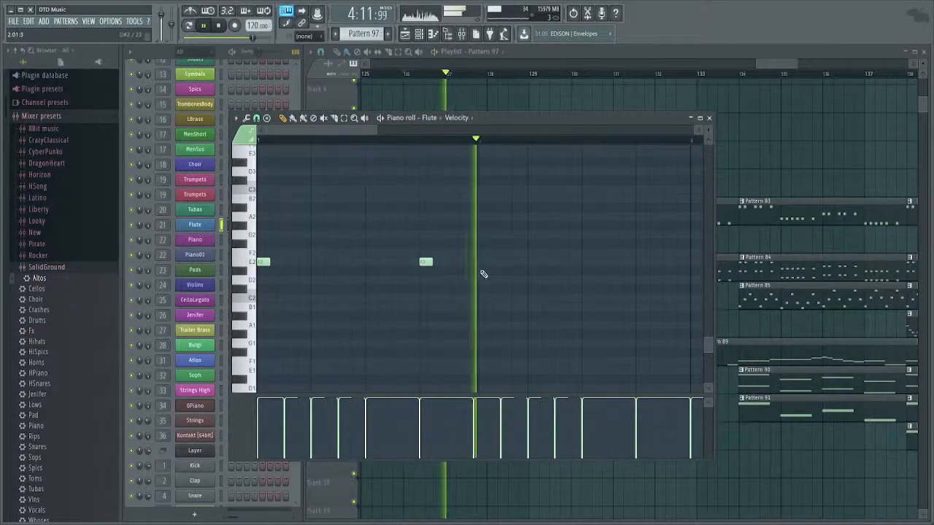
pyautogui.press('space')
# Put bar 1's second E2 note back on beat 3 and add E2 notes on beats 1 and 3 of bar 2.
pyautogui.click(372, 262)
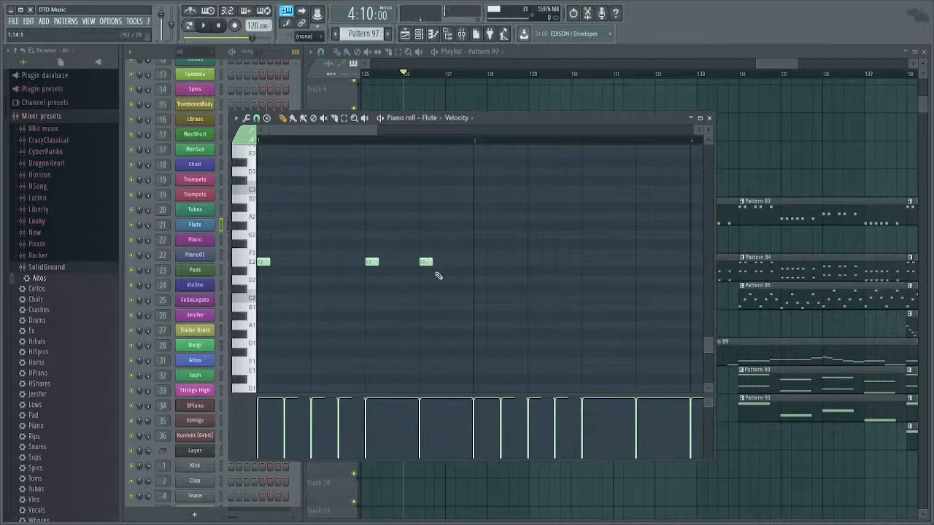
pyautogui.click(474, 262)
pyautogui.scroll(-1, 482, 270)
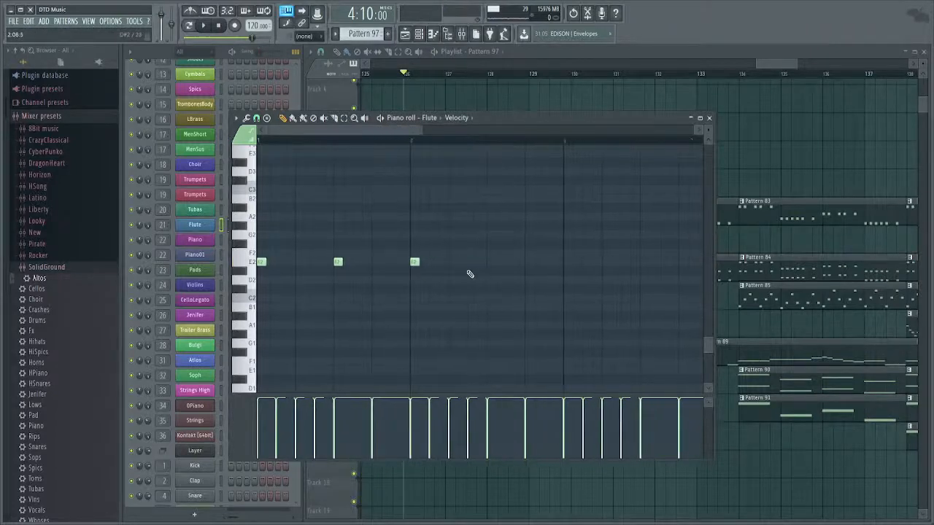
pyautogui.moveTo(537, 270); pyautogui.dragTo(498, 279)
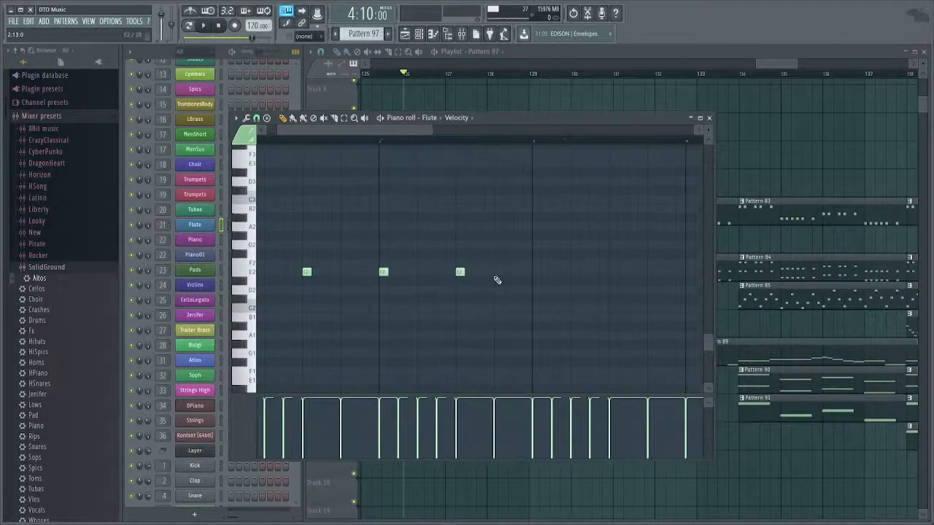
# Duplicate the E2 notes into bars 3 and 4, on beats 1 and 3 of each bar.
pyautogui.scroll(-3, 531, 282)
pyautogui.moveTo(530, 223); pyautogui.dragTo(255, 314)
pyautogui.scroll(2, 574, 300)
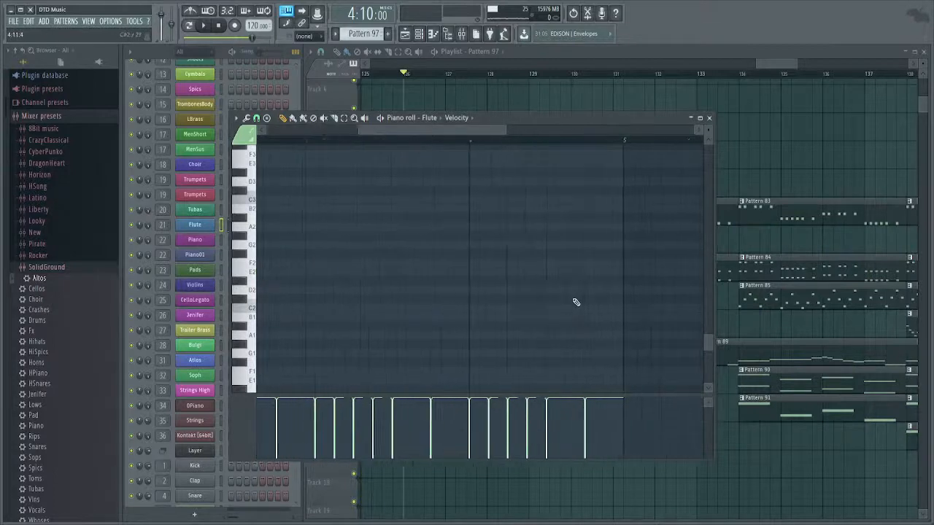
pyautogui.scroll(-1, 552, 303)
pyautogui.hotkey('ctrl', 'b')
pyautogui.moveTo(450, 264); pyautogui.dragTo(652, 314)
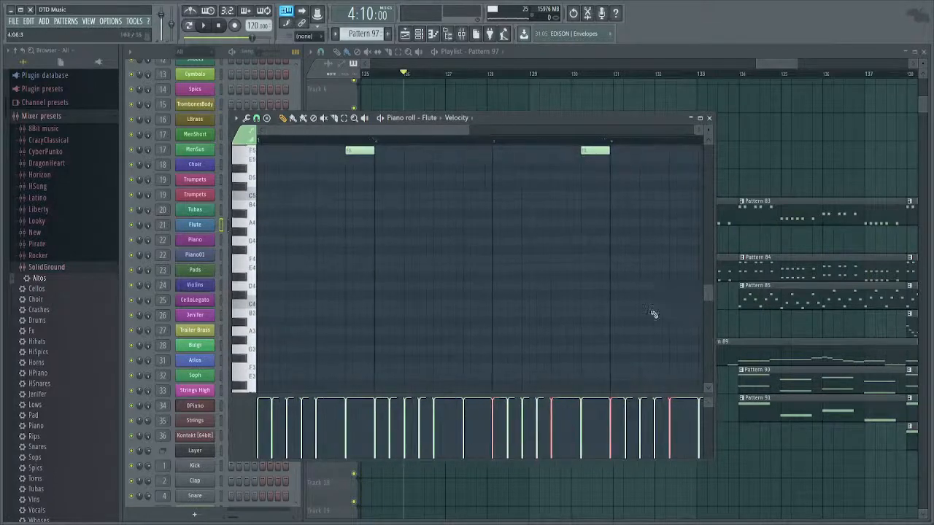
pyautogui.scroll(-2, 548, 265)
pyautogui.moveTo(613, 290); pyautogui.dragTo(254, 363)
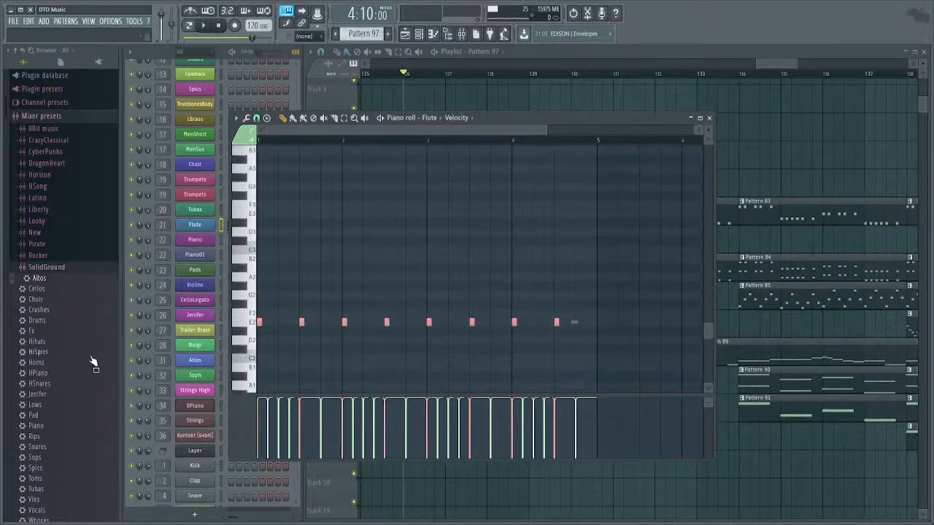
# Play the four-bar Flute phrase back and close its piano roll.
pyautogui.press('space')
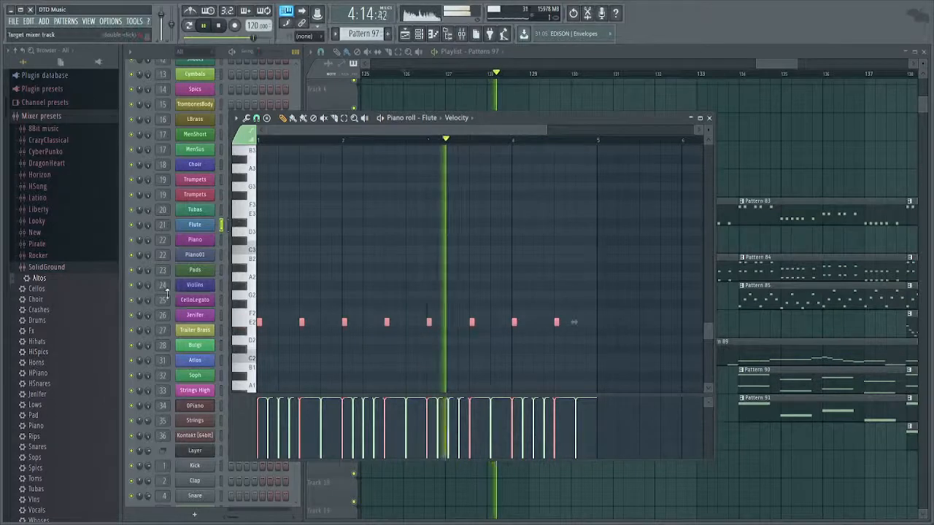
pyautogui.scroll(5, 539, 315)
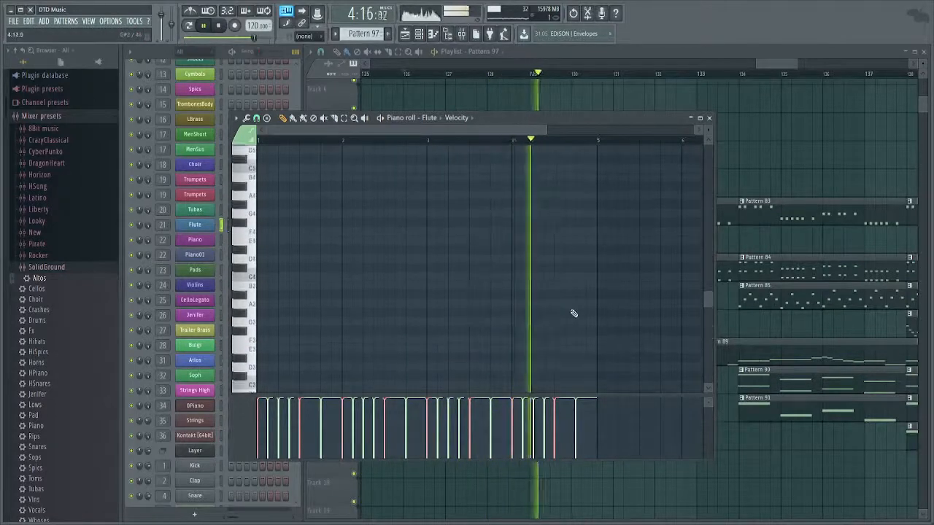
pyautogui.press('F7')
pyautogui.press('space')
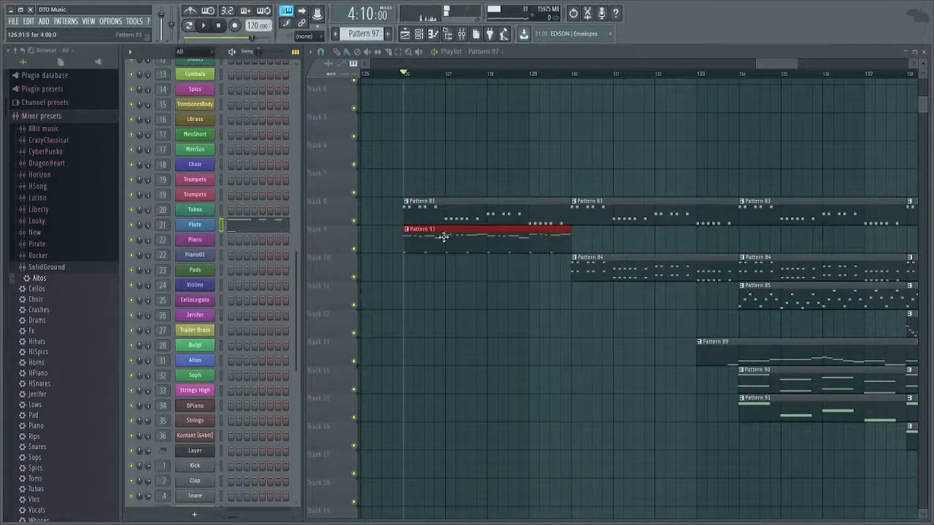
# Try the Pattern 97 clip at bar 134 on Track 9 and play the arrangement from there.
pyautogui.scroll(-3, 448, 256)
pyautogui.moveTo(440, 240); pyautogui.dragTo(622, 242)
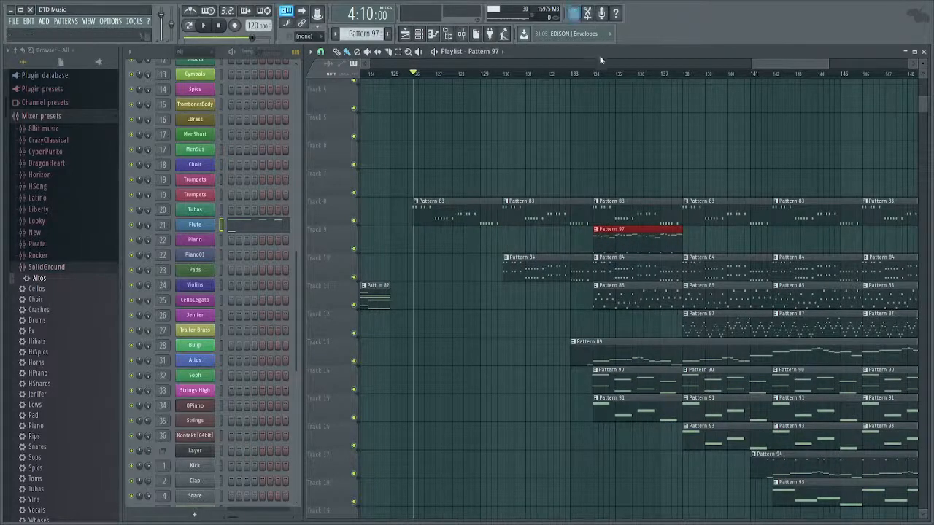
pyautogui.click(590, 74)
pyautogui.press('space')
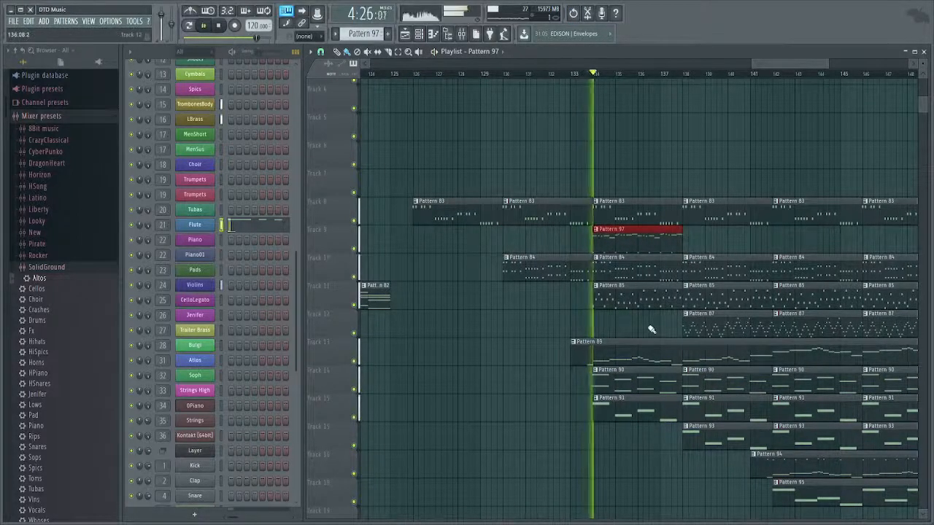
# Set the volume of the Flute's mixer track, Insert 21, to 12% while the passage plays, and stop playback.
pyautogui.moveTo(629, 271); pyautogui.dragTo(496, 260)
pyautogui.doubleClick(496, 222)
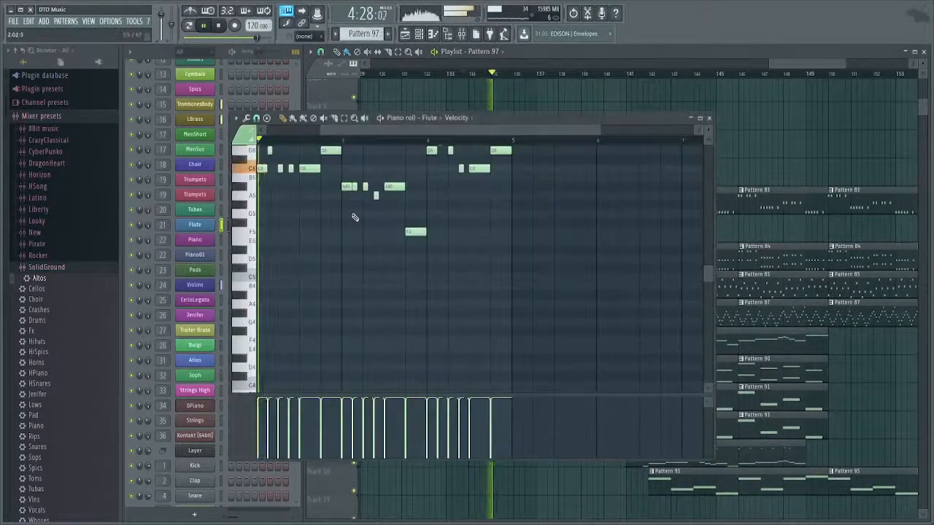
pyautogui.doubleClick(164, 224)
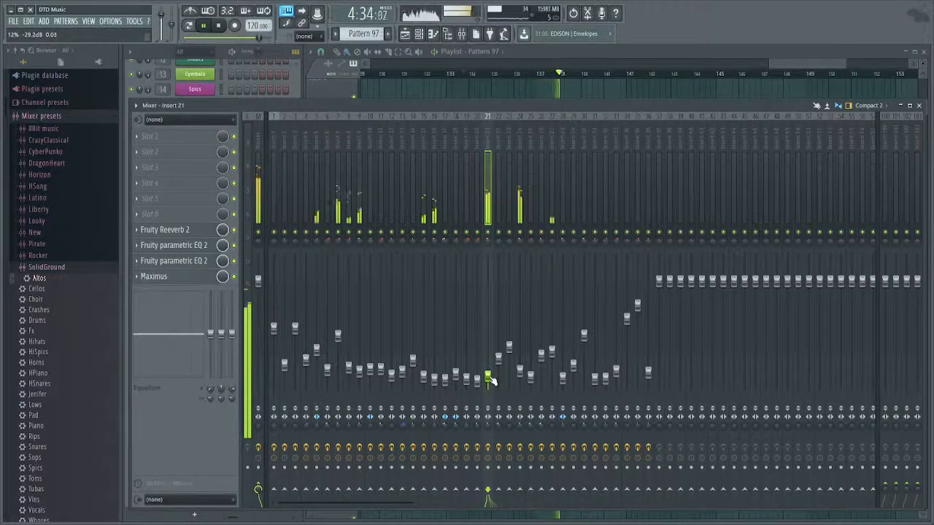
pyautogui.press('F9')
pyautogui.press('F7')
pyautogui.press('space')
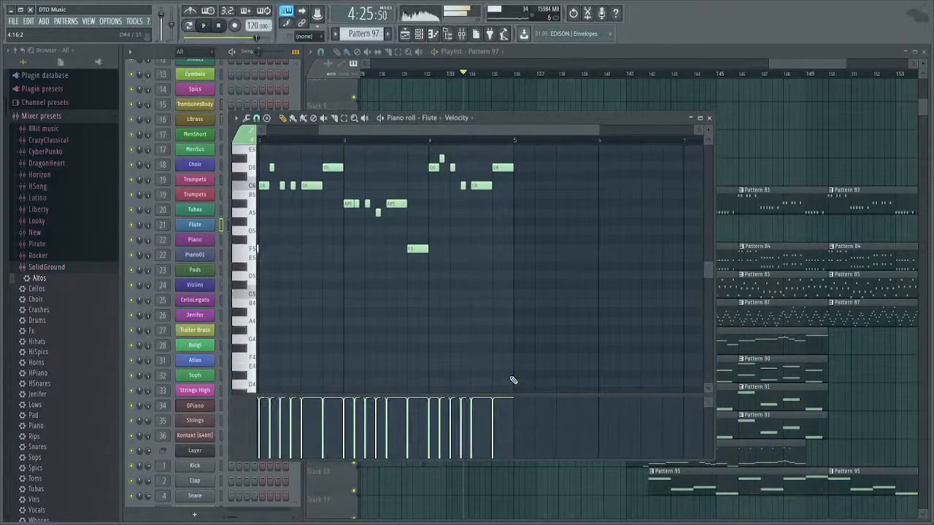
# Move the Pattern 97 clip out of the arranged section to about bar 160 on Track 9.
pyautogui.scroll(4, 536, 323)
pyautogui.press('F7')
pyautogui.scroll(-2, 532, 248)
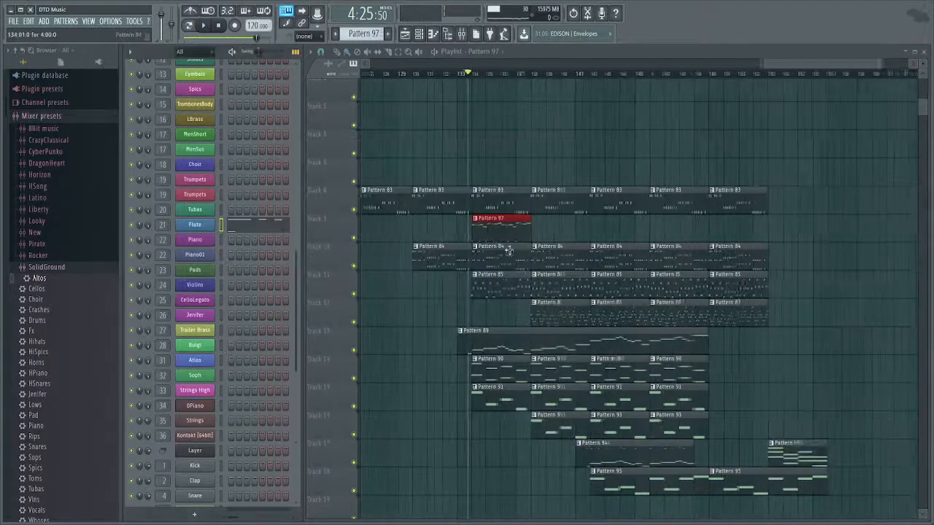
pyautogui.moveTo(517, 228); pyautogui.dragTo(869, 251)
pyautogui.moveTo(691, 271); pyautogui.dragTo(622, 248)
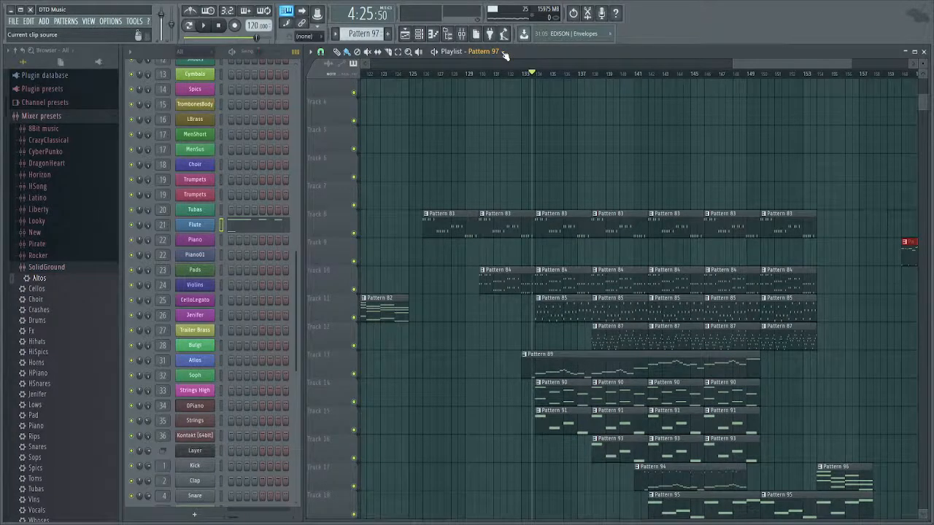
# Open the Violins melody of Pattern 89 and copy all of its notes.
pyautogui.doubleClick(554, 369)
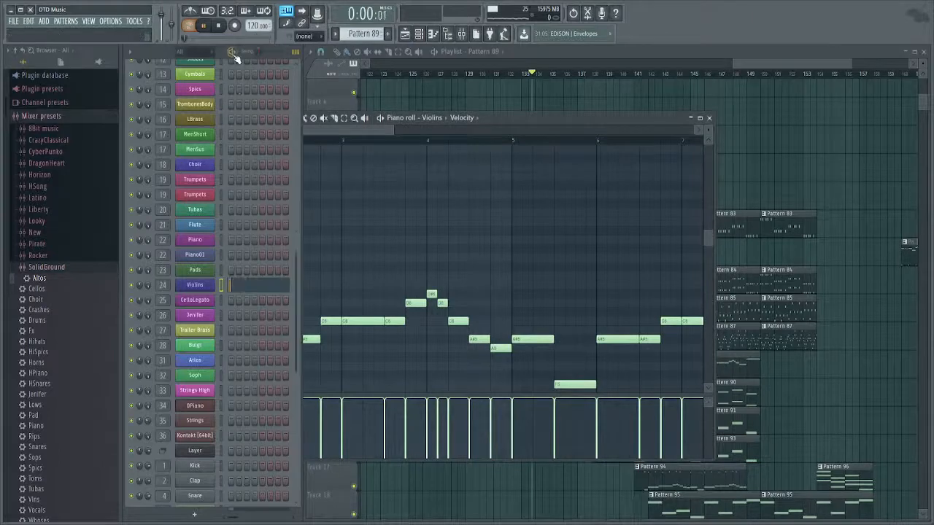
pyautogui.press('space')
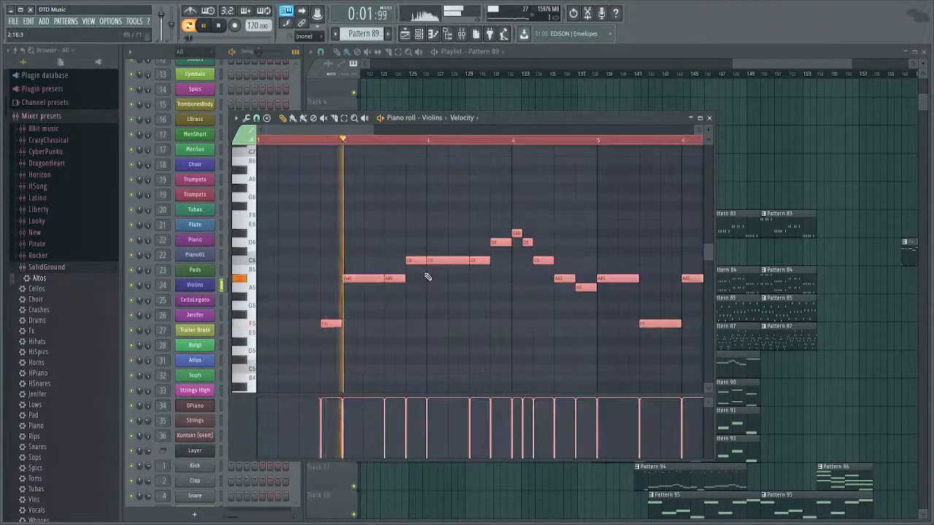
pyautogui.press('Escape')
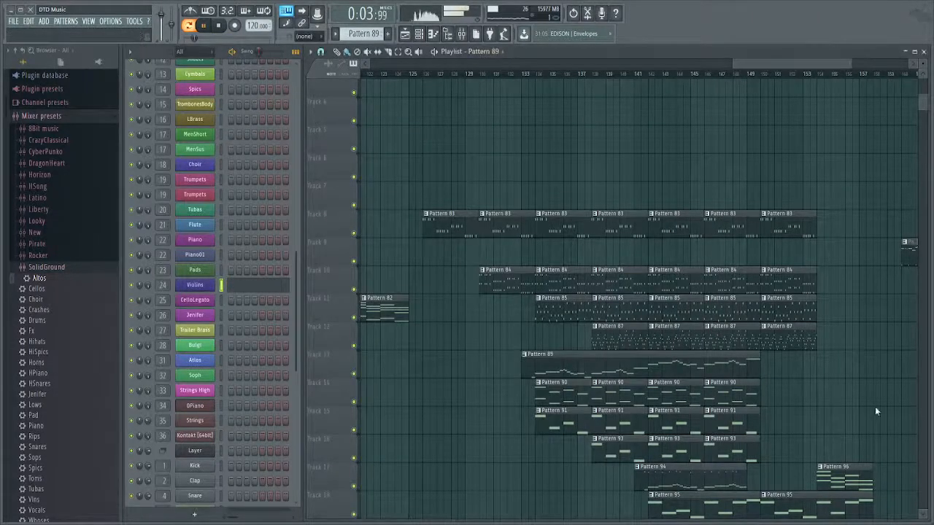
# Create a new pattern and paste the copied Violins melody into its Atlos channel.
pyautogui.press('F4')
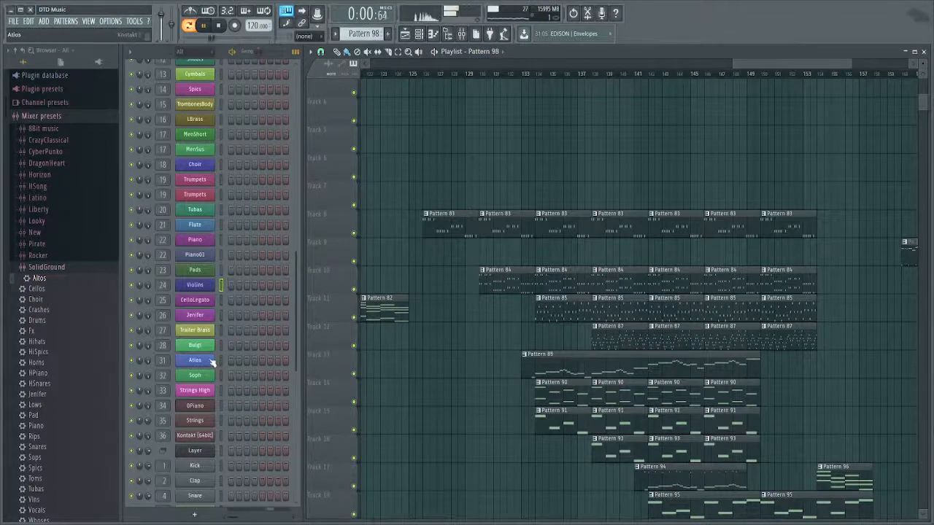
pyautogui.click(219, 360)
pyautogui.press('F7')
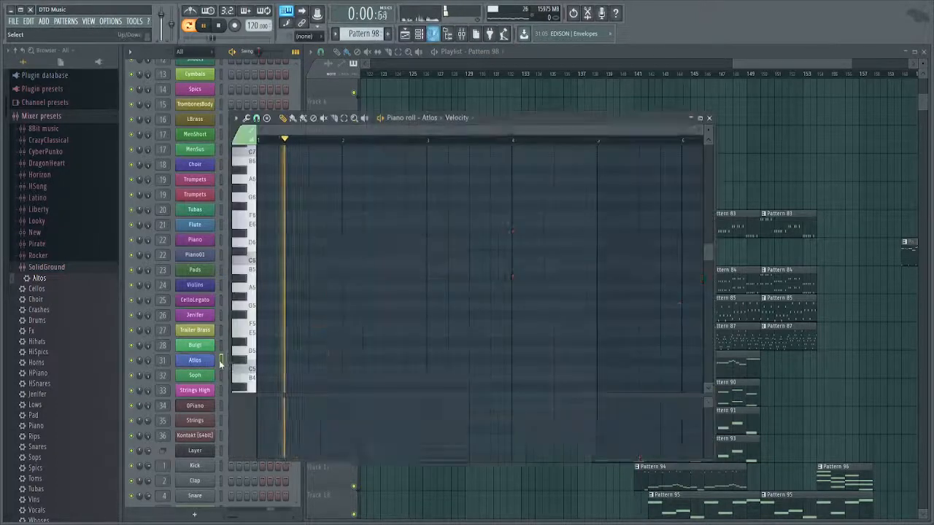
pyautogui.hotkey('ctrl', 'v')
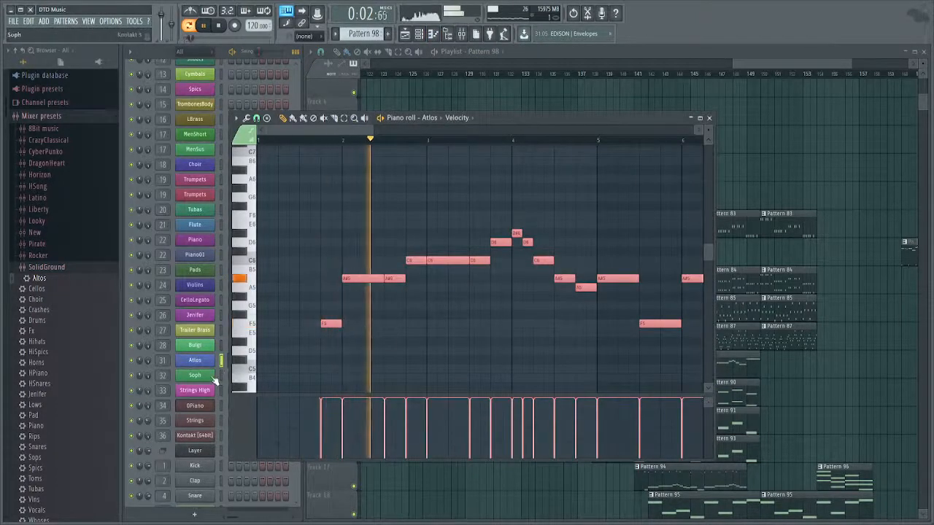
pyautogui.press('F7')
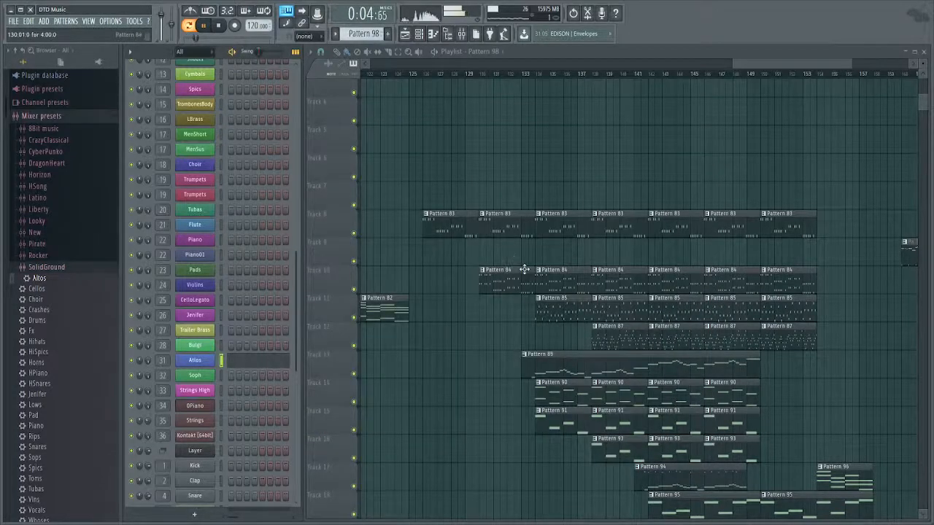
# Place the Pattern 98 clip on Track 9 at bar 133 and trim its start to bar 142.
pyautogui.press('space')
pyautogui.click(527, 257)
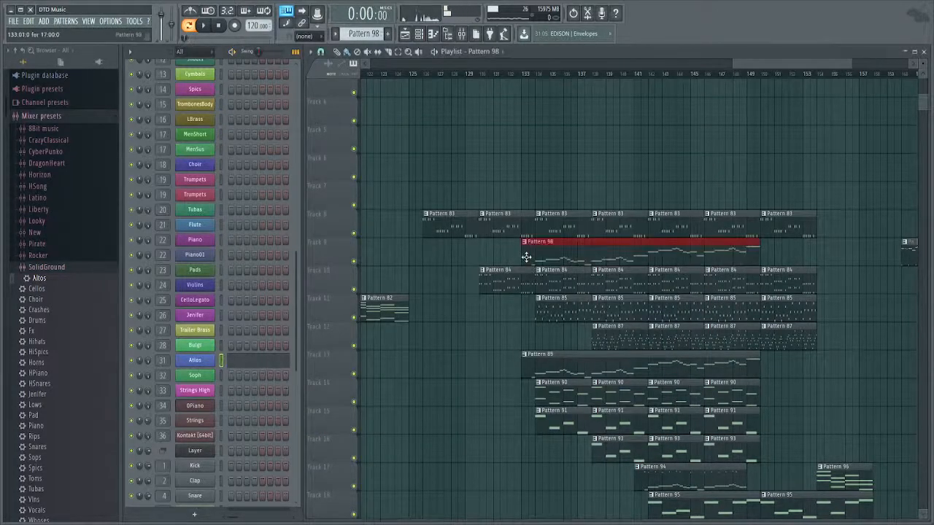
pyautogui.scroll(4, 528, 256)
pyautogui.scroll(3, 543, 257)
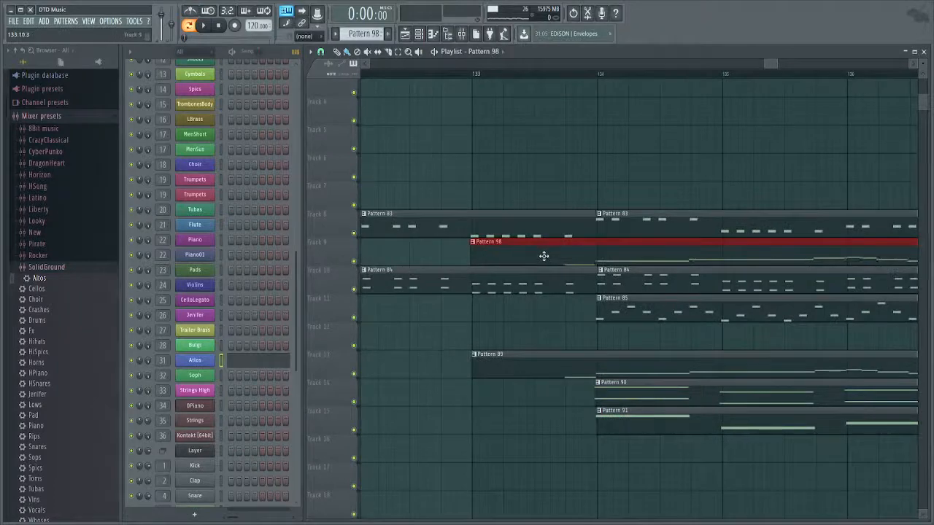
pyautogui.scroll(-6, 524, 269)
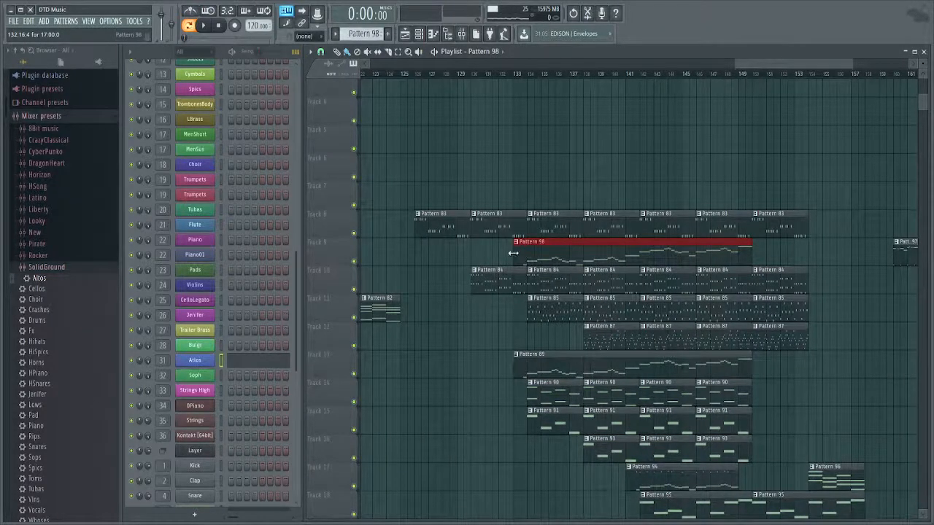
pyautogui.moveTo(513, 253); pyautogui.dragTo(639, 256)
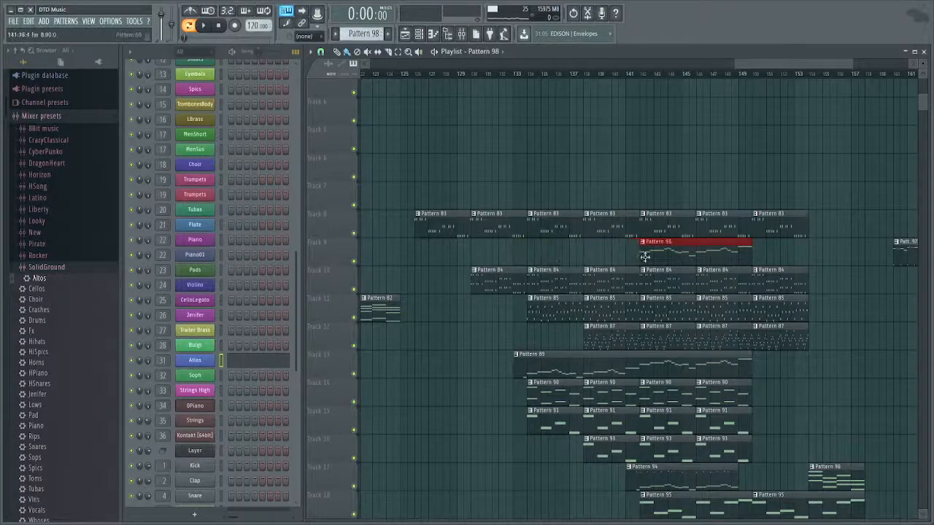
# Open the Atlos melody of Pattern 98 in the piano roll and listen to it from the start and from bar 10.
pyautogui.doubleClick(645, 257)
pyautogui.press('Escape')
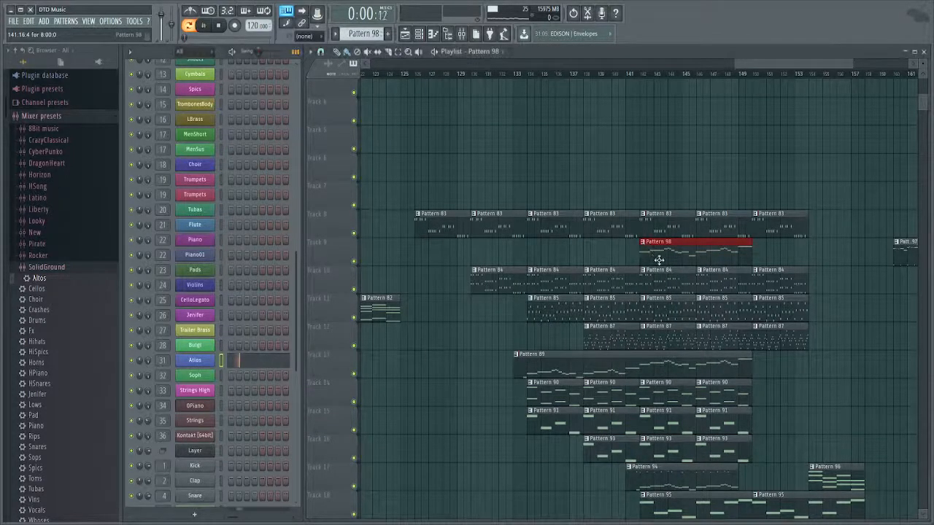
pyautogui.doubleClick(652, 255)
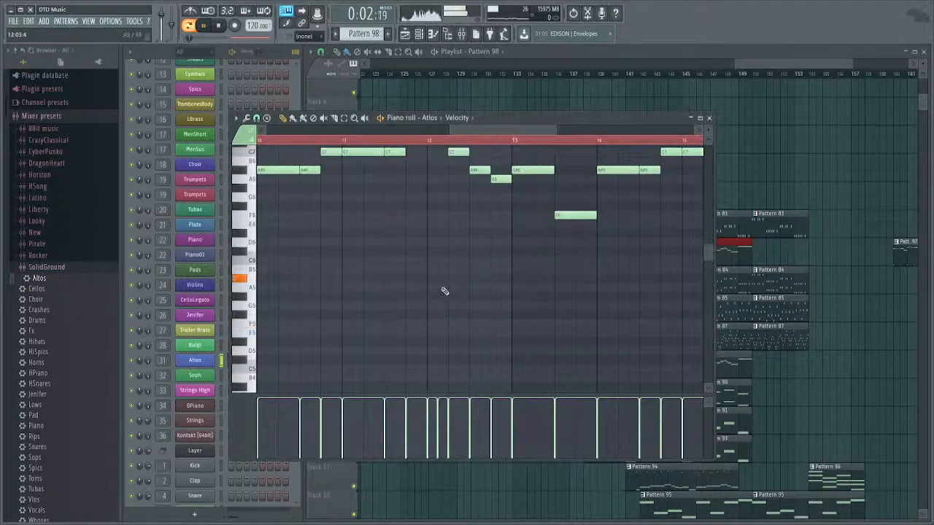
pyautogui.scroll(-6, 447, 291)
pyautogui.press('space')
pyautogui.click(453, 143)
pyautogui.keyDown('ctrl'); pyautogui.click(454, 143); pyautogui.keyUp('ctrl')
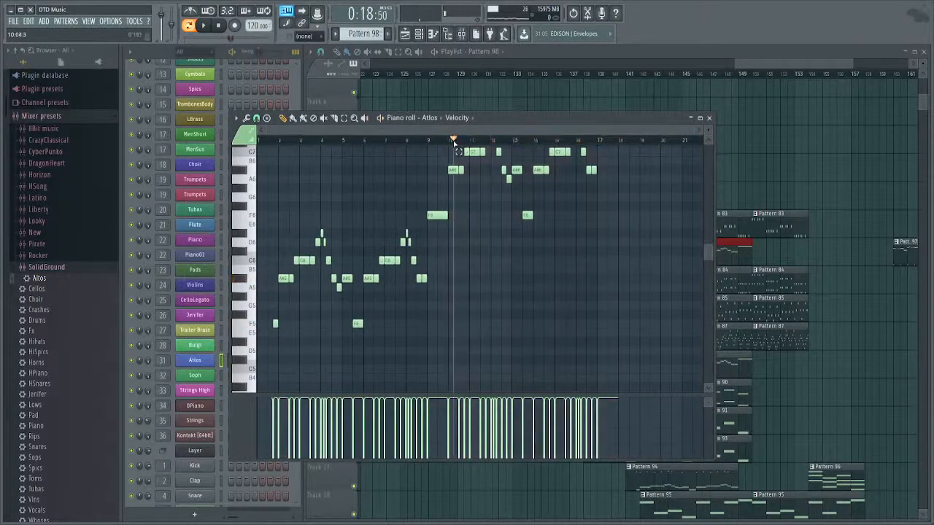
pyautogui.click(451, 142)
pyautogui.scroll(4, 549, 267)
pyautogui.press('space')
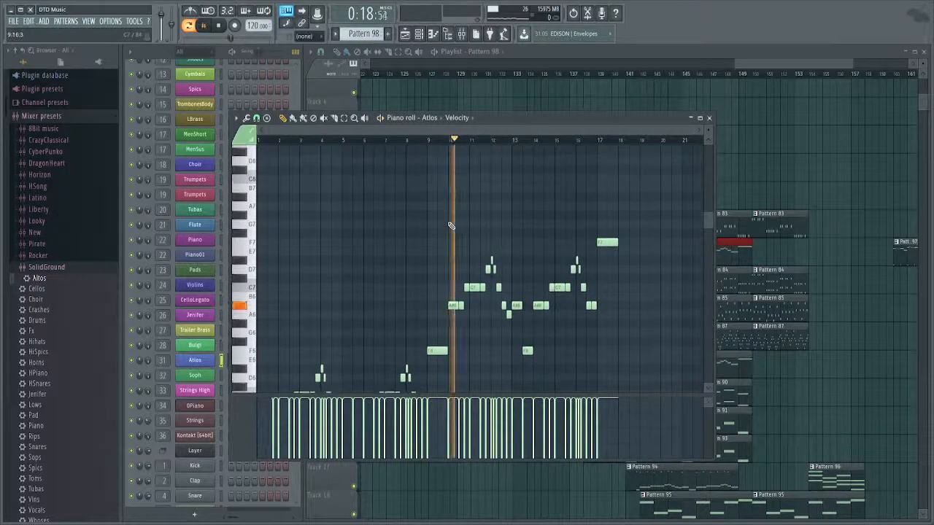
pyautogui.press('space')
# Transpose all Atlos notes from bar 10 onward down one octave and play them back.
pyautogui.moveTo(458, 216); pyautogui.dragTo(748, 439)
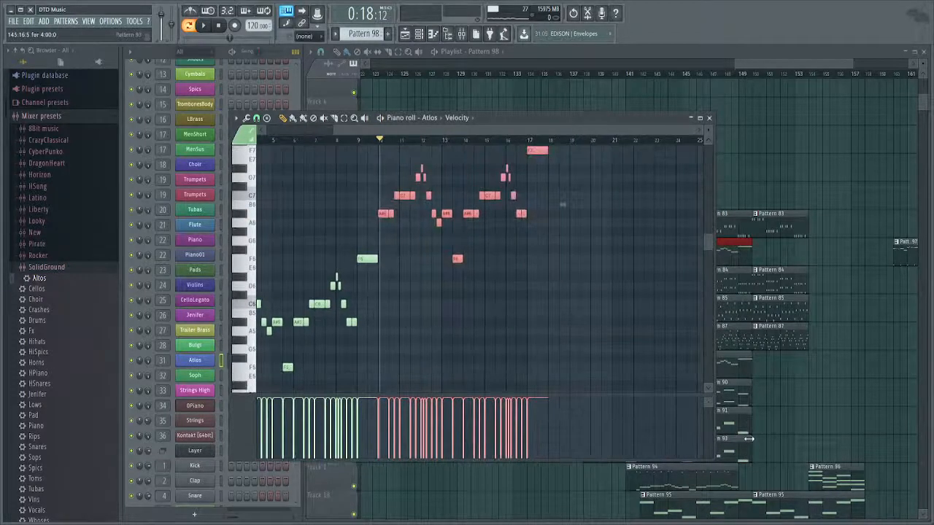
pyautogui.hotkey('ctrl', 'Down')
pyautogui.press('space')
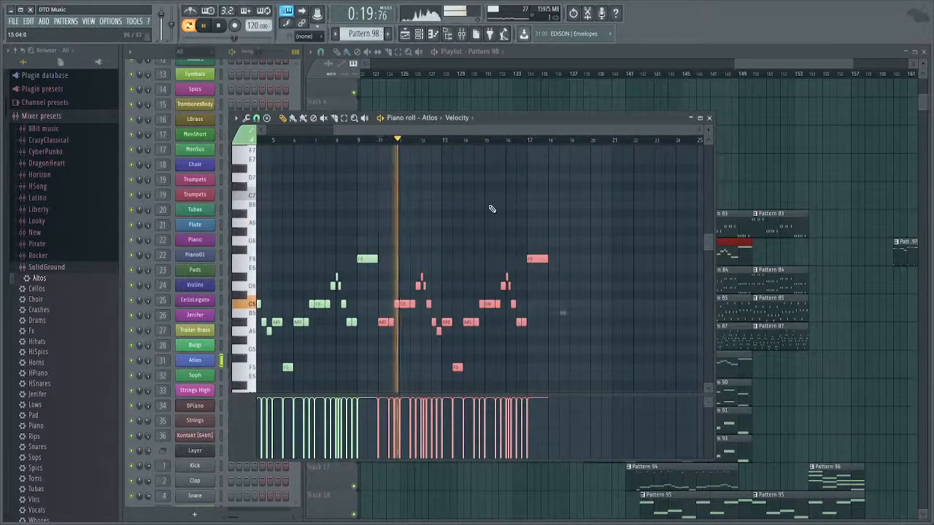
# Paste the copied Violins melody into the Soph channel of Pattern 98.
pyautogui.click(195, 375)
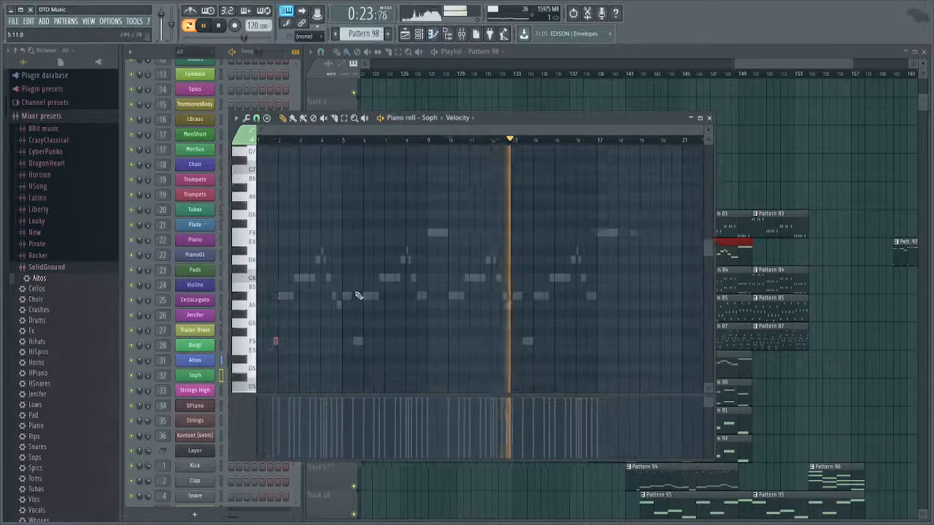
pyautogui.hotkey('ctrl', 'v')
pyautogui.press('space')
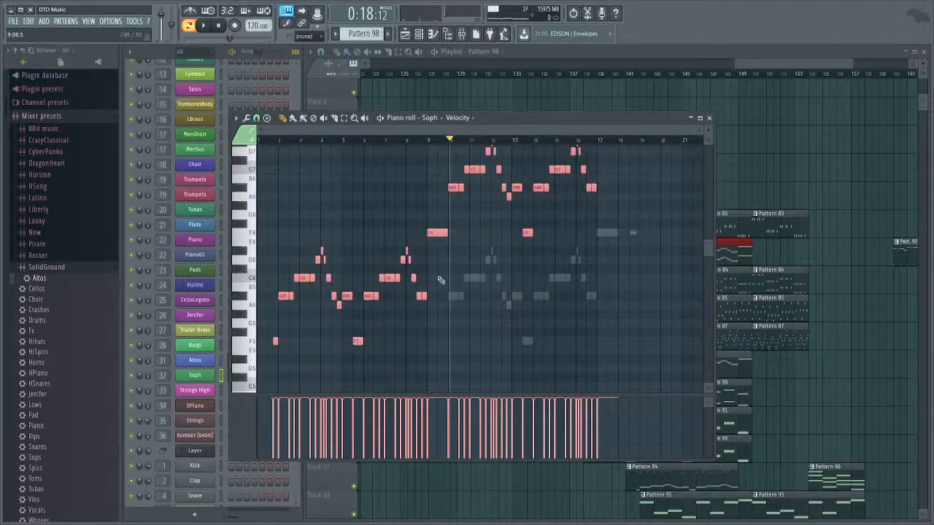
# Transpose the Soph notes from bar 10 onward down one octave, play them back and close the piano roll.
pyautogui.scroll(3, 452, 274)
pyautogui.press('space')
pyautogui.moveTo(454, 194); pyautogui.dragTo(705, 348)
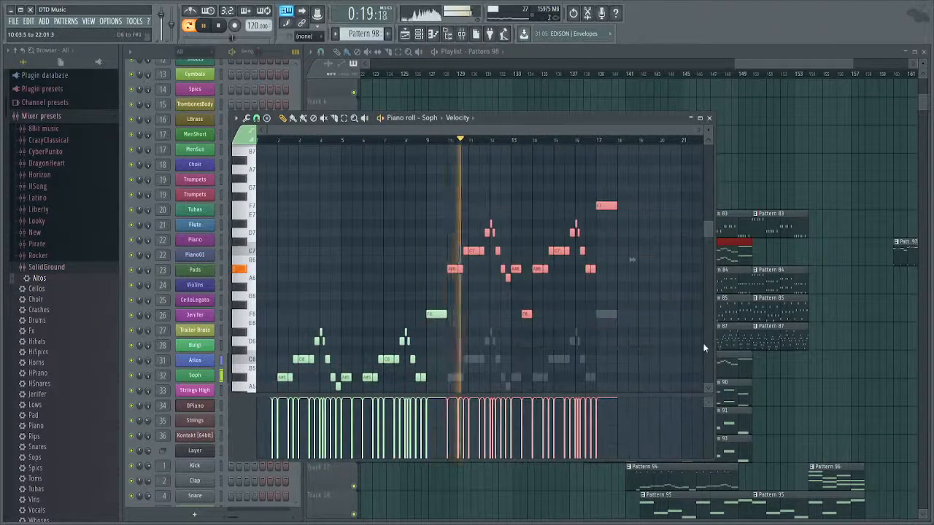
pyautogui.press('space')
pyautogui.hotkey('ctrl', 'Down')
pyautogui.press('space')
pyautogui.press('F7')
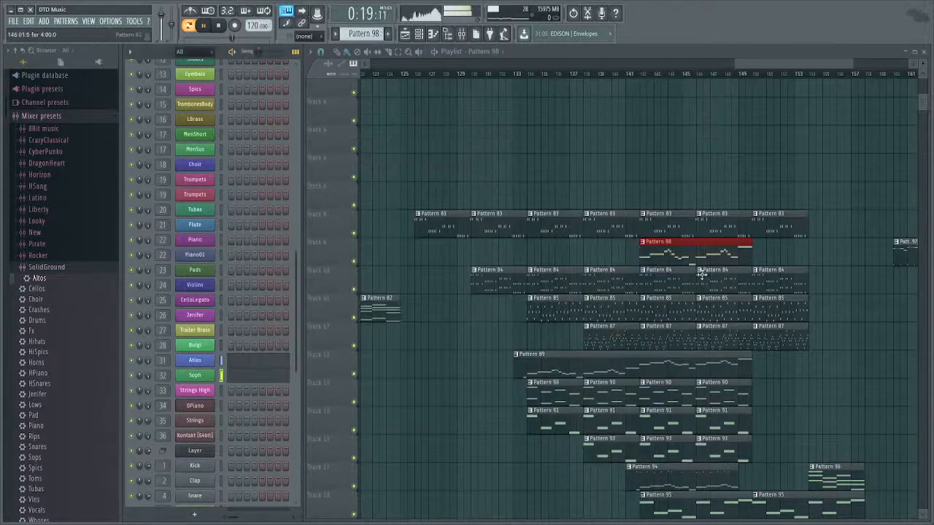
# Check the Atlos and Soph melodies of Pattern 98 in their piano rolls and compare their registers.
pyautogui.click(268, 362)
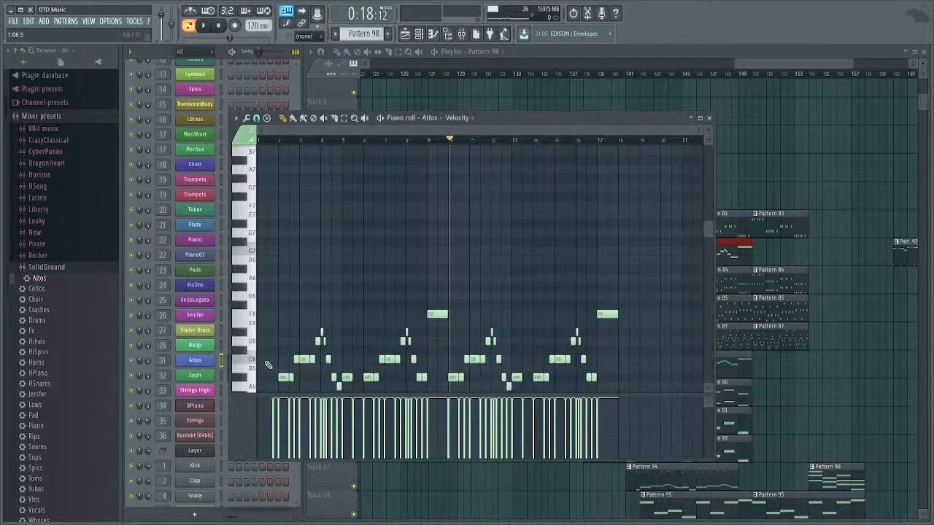
pyautogui.press('F7')
pyautogui.press('z')
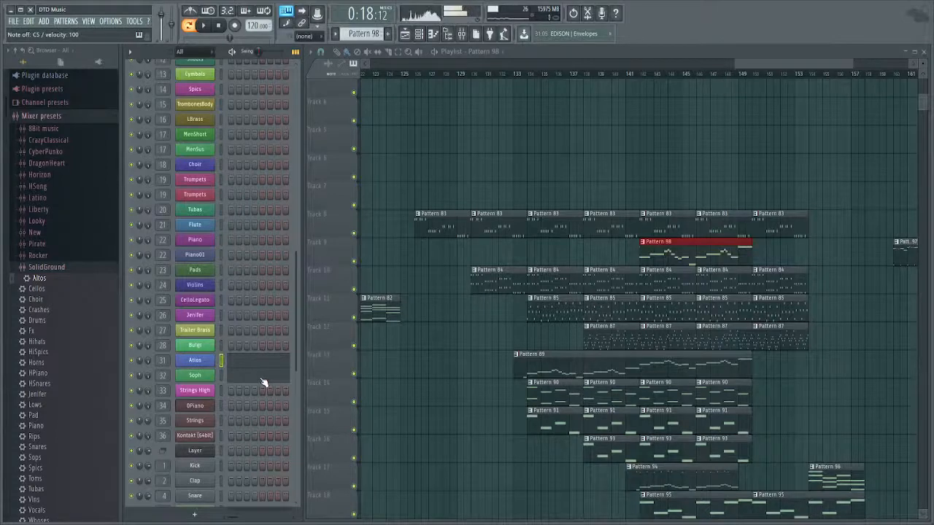
pyautogui.click(262, 379)
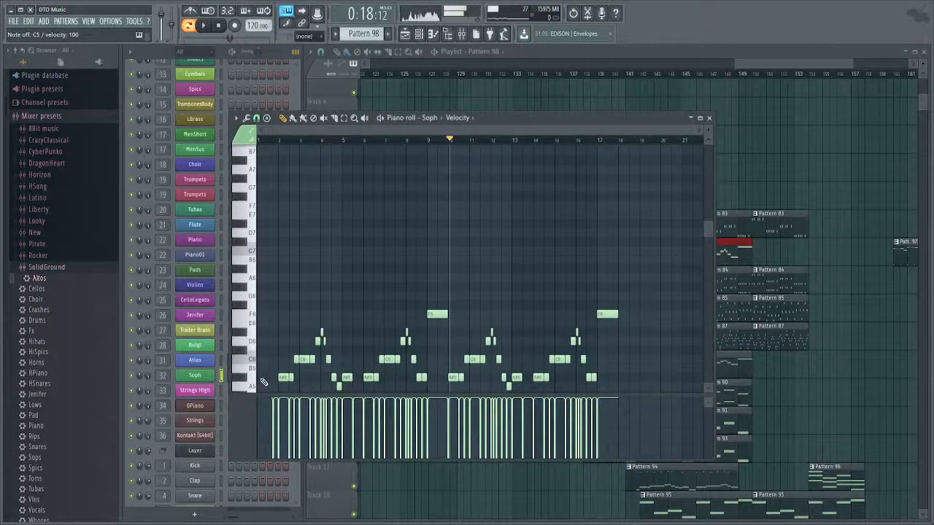
pyautogui.press('F7')
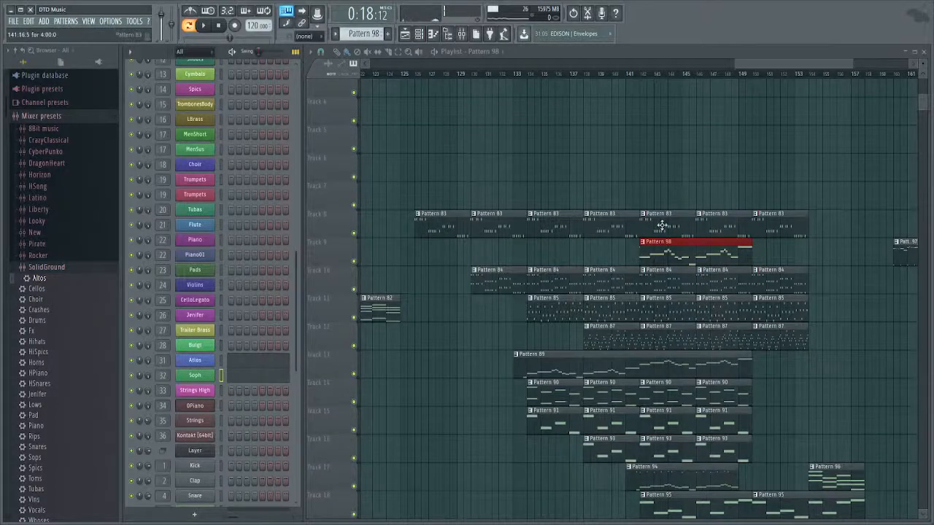
# Play the arrangement from about bar 138 to bar 150 to hear Pattern 98 with the other layers.
pyautogui.scroll(5, 661, 224)
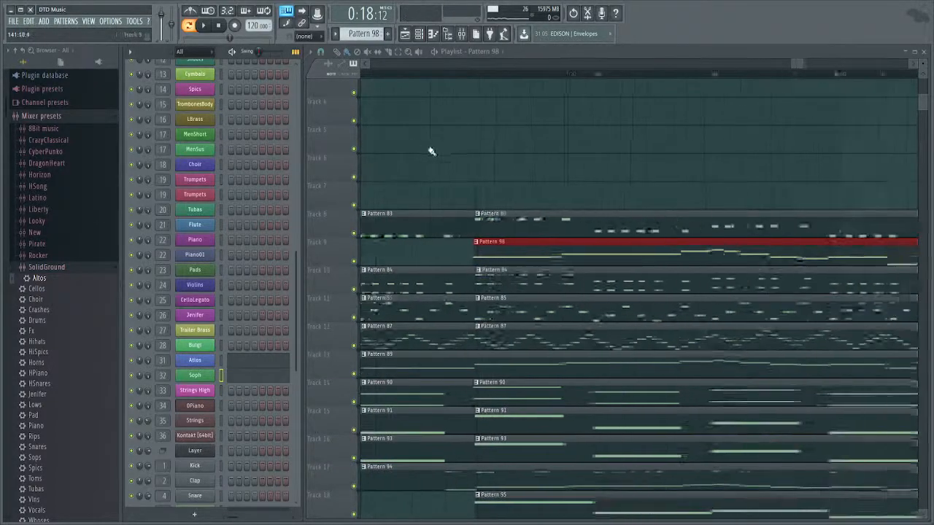
pyautogui.scroll(-5, 430, 146)
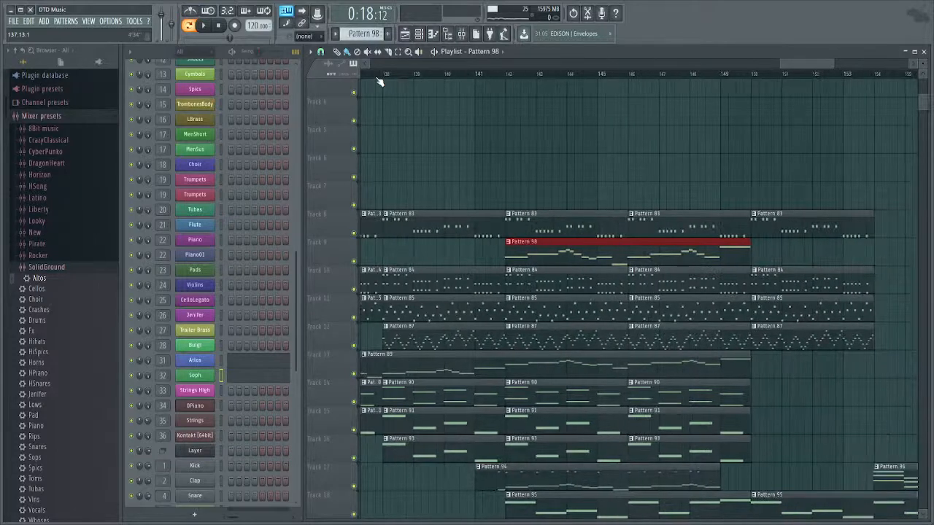
pyautogui.click(377, 82)
pyautogui.press('space')
pyautogui.moveTo(687, 152); pyautogui.dragTo(545, 153)
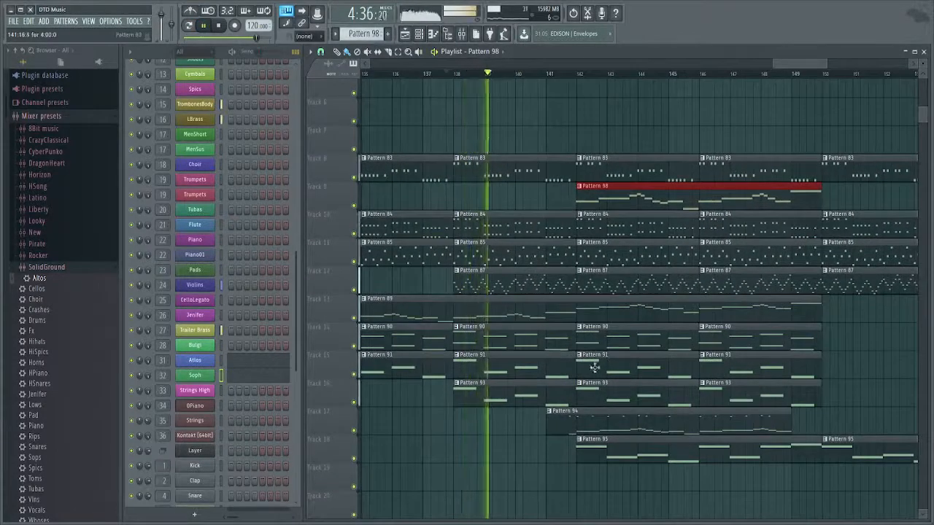
pyautogui.moveTo(590, 430); pyautogui.dragTo(550, 415)
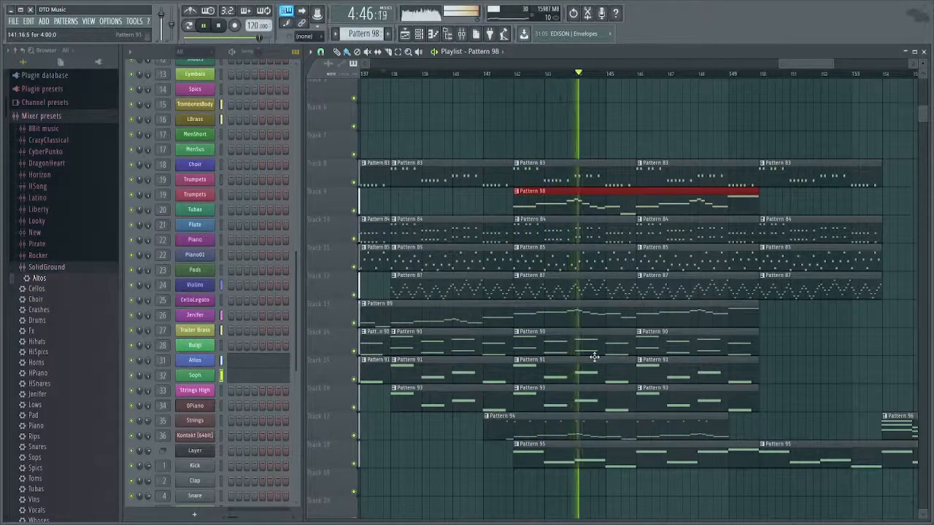
pyautogui.moveTo(634, 382); pyautogui.dragTo(522, 391)
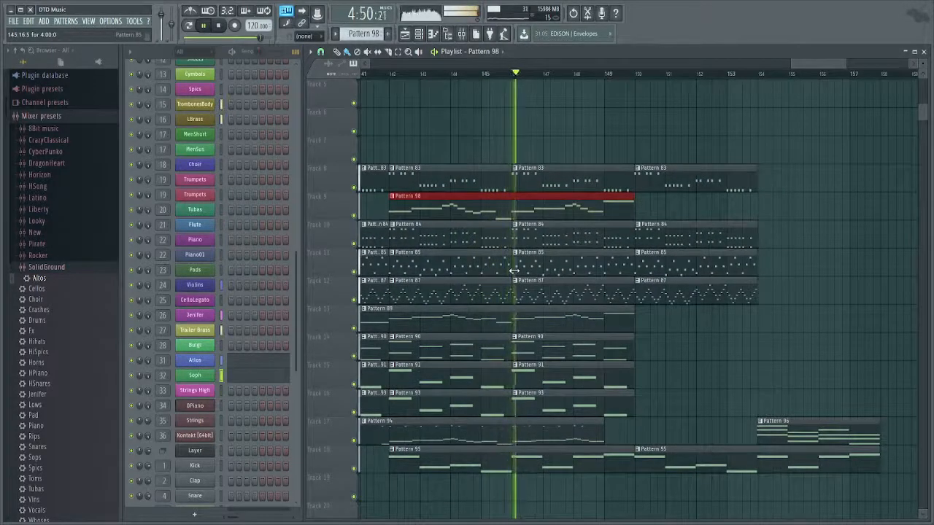
pyautogui.moveTo(580, 322); pyautogui.dragTo(606, 349)
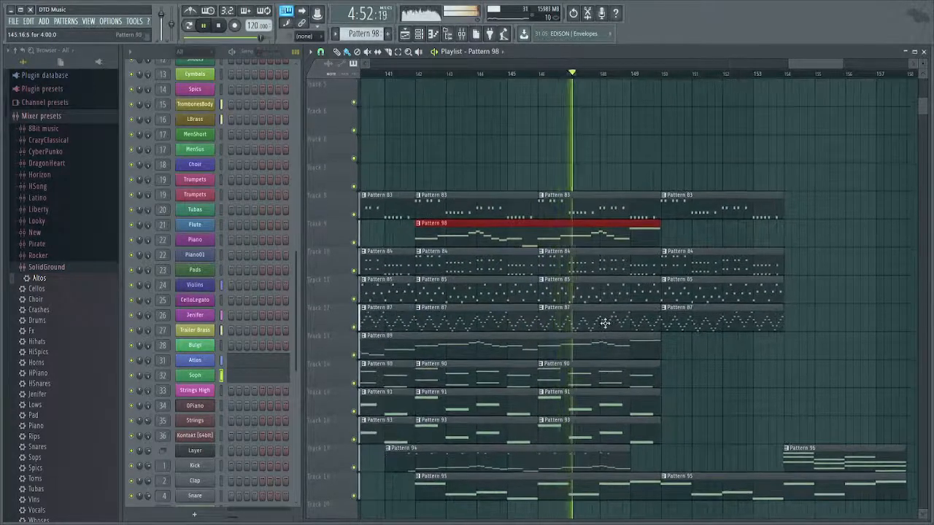
pyautogui.moveTo(736, 362); pyautogui.dragTo(713, 323)
pyautogui.scroll(-2, 663, 330)
pyautogui.scroll(4, 686, 339)
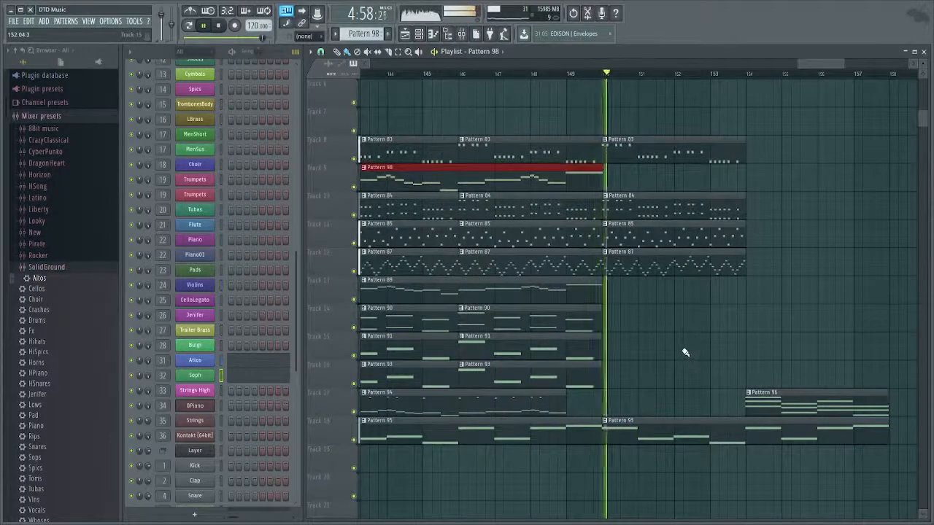
pyautogui.press('space')
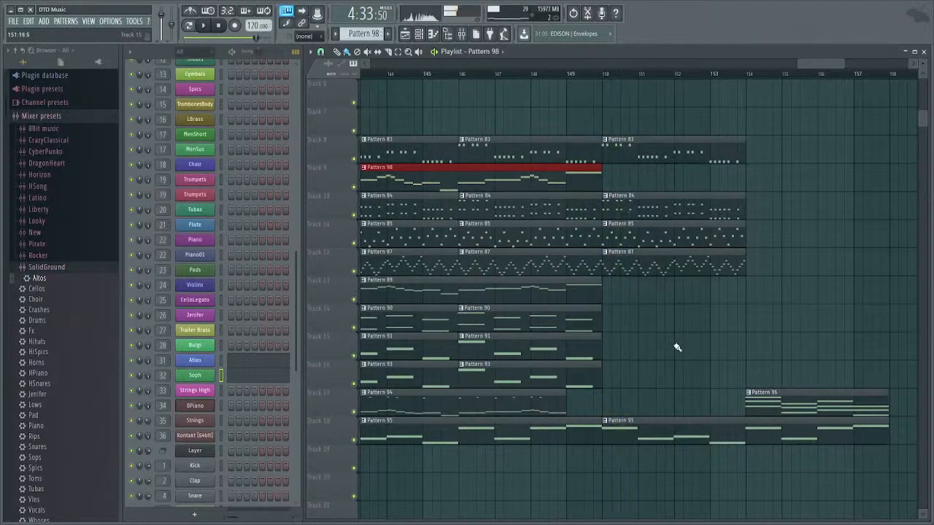
# Create a new empty pattern for the next instrument layer.
pyautogui.moveTo(659, 307); pyautogui.dragTo(775, 302)
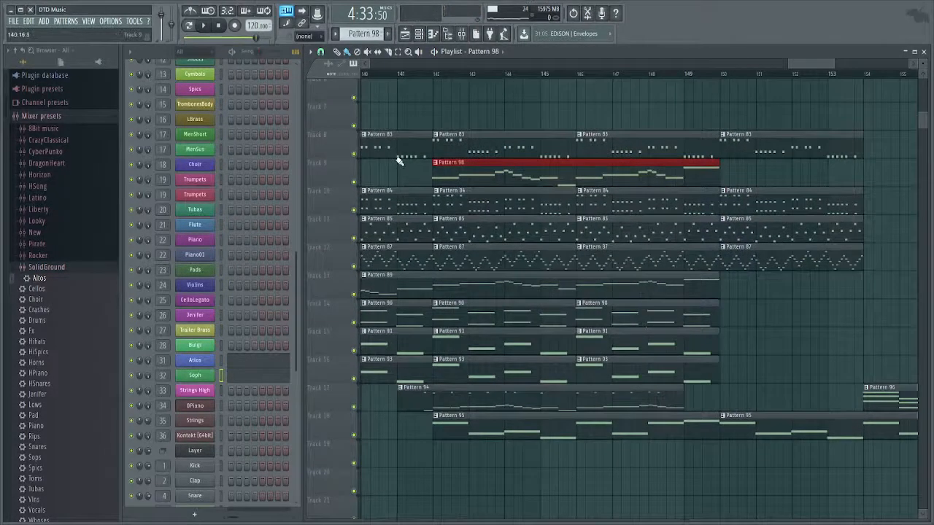
pyautogui.scroll(-3, 464, 247)
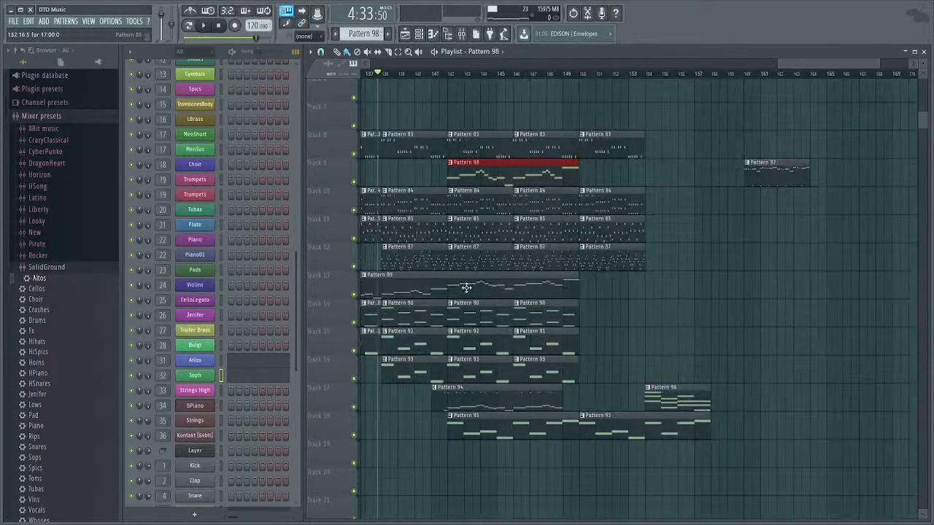
pyautogui.hscroll(-2, 463, 313)
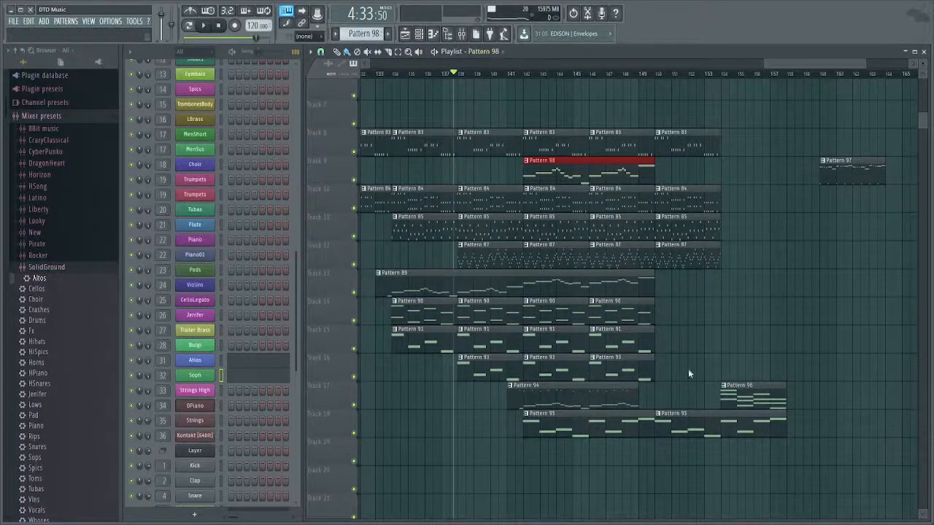
pyautogui.press('F4')
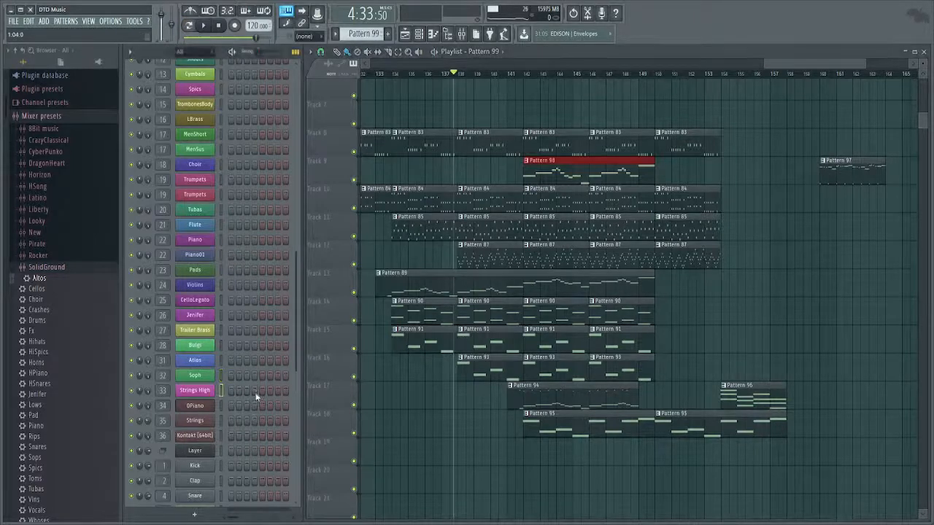
# Look through the instrument channels, select Tubas for the new pattern and open its piano roll at the lower octaves.
pyautogui.scroll(3, 255, 393)
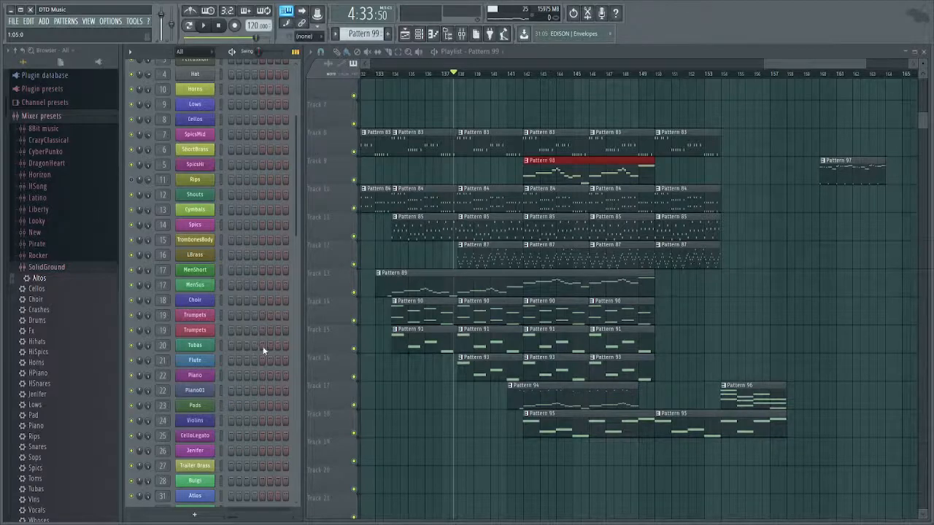
pyautogui.scroll(-3, 259, 354)
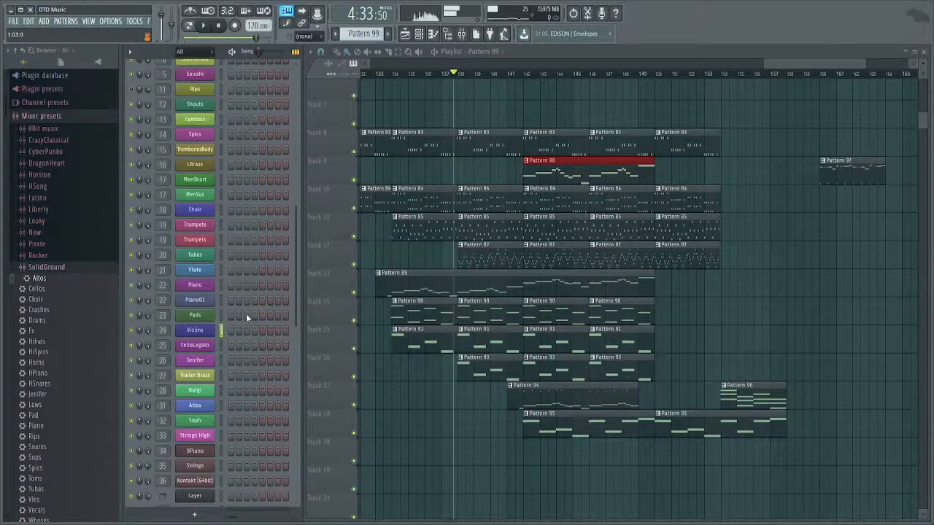
pyautogui.press('Up')
pyautogui.press('Up')
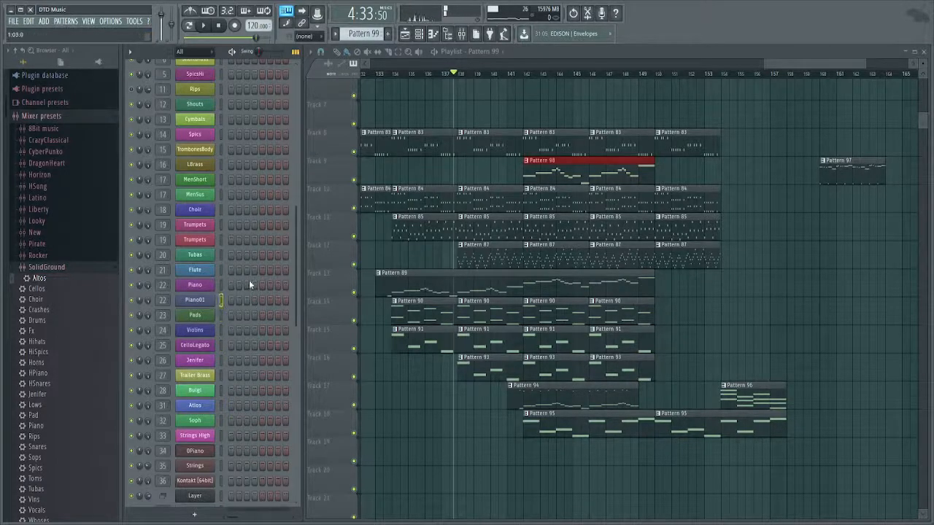
pyautogui.rightClick(254, 257)
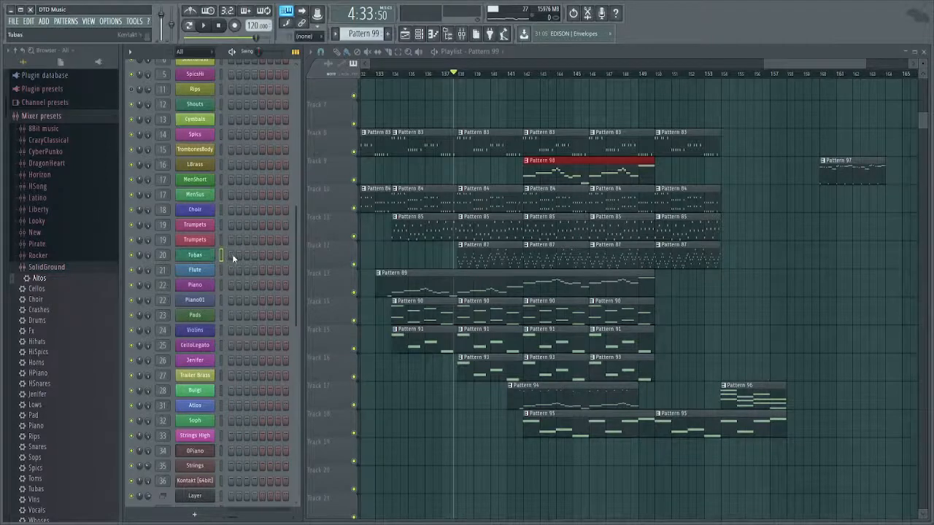
pyautogui.press('F7')
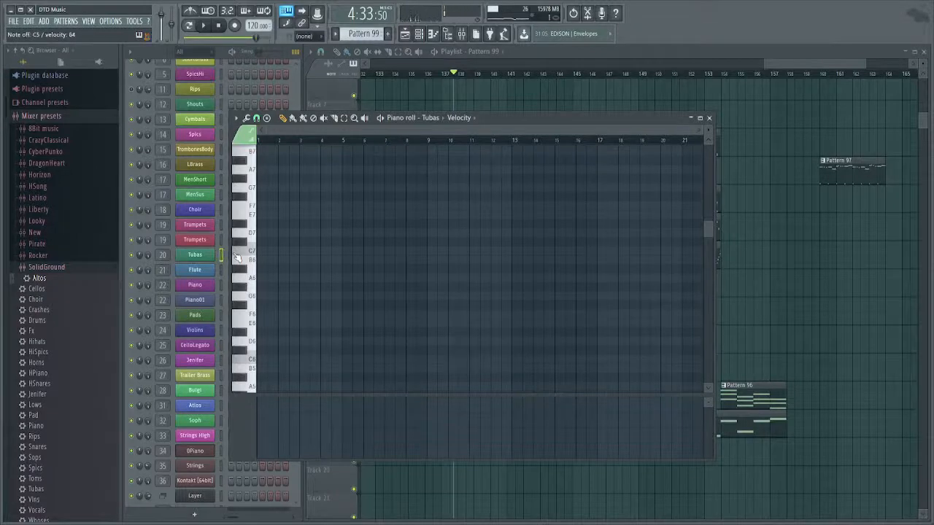
pyautogui.scroll(-5, 289, 304)
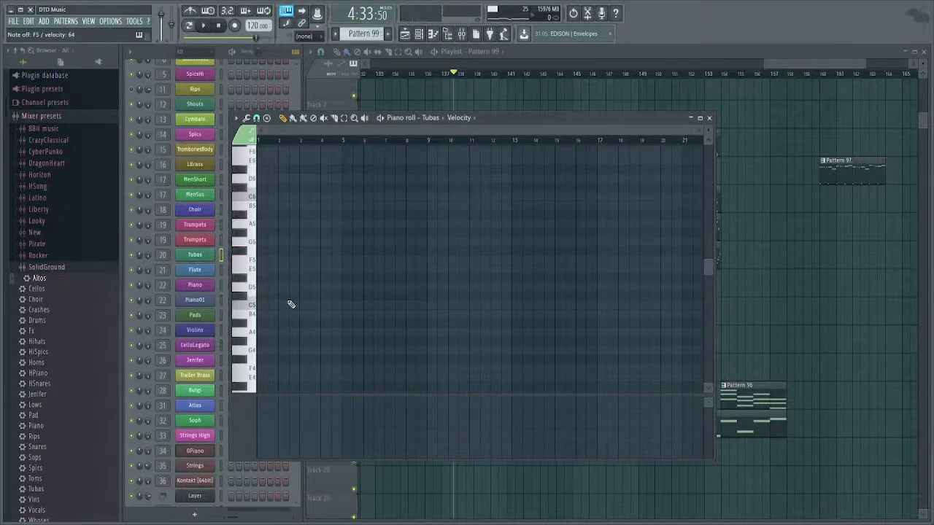
# Close the Tubas piano roll and play the arrangement from about bar 133 with Tubas selected.
pyautogui.press('Escape')
pyautogui.moveTo(438, 218); pyautogui.dragTo(486, 240)
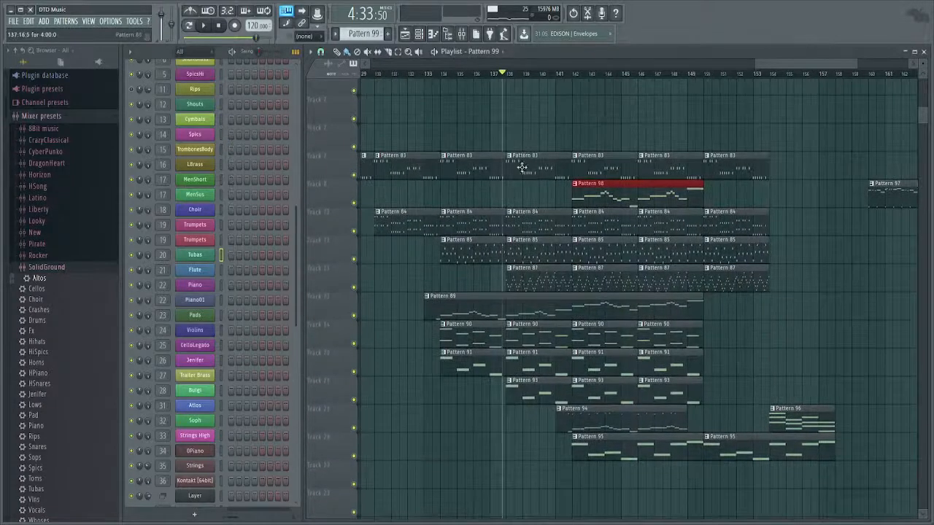
pyautogui.moveTo(522, 167); pyautogui.dragTo(569, 157)
pyautogui.click(488, 74)
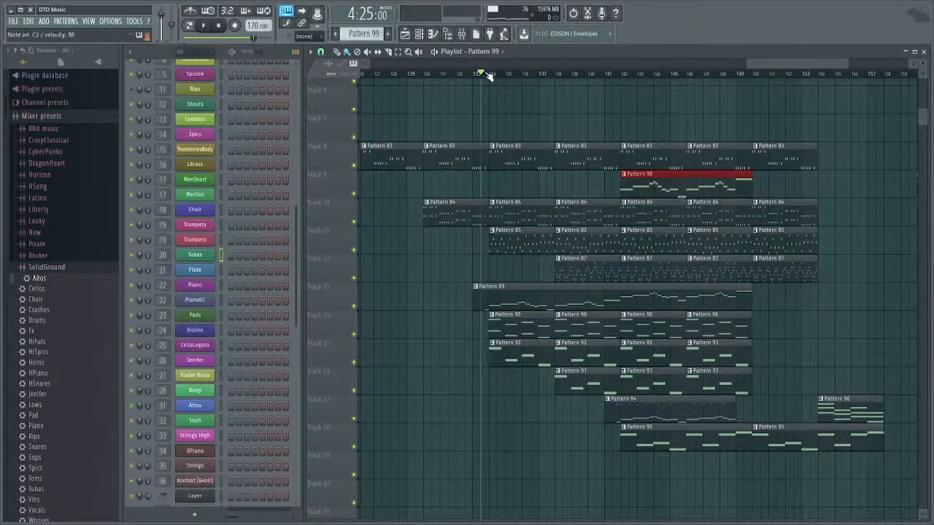
pyautogui.press('space')
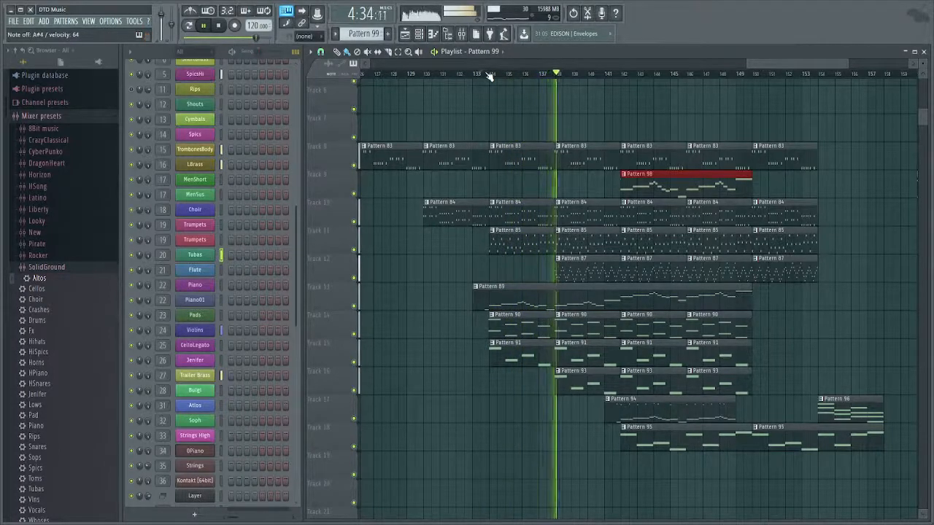
# Stop playback and draw two one-bar Tubas notes in Pattern 99, D5 in bar 1 and A#4 in bar 2.
pyautogui.press('space')
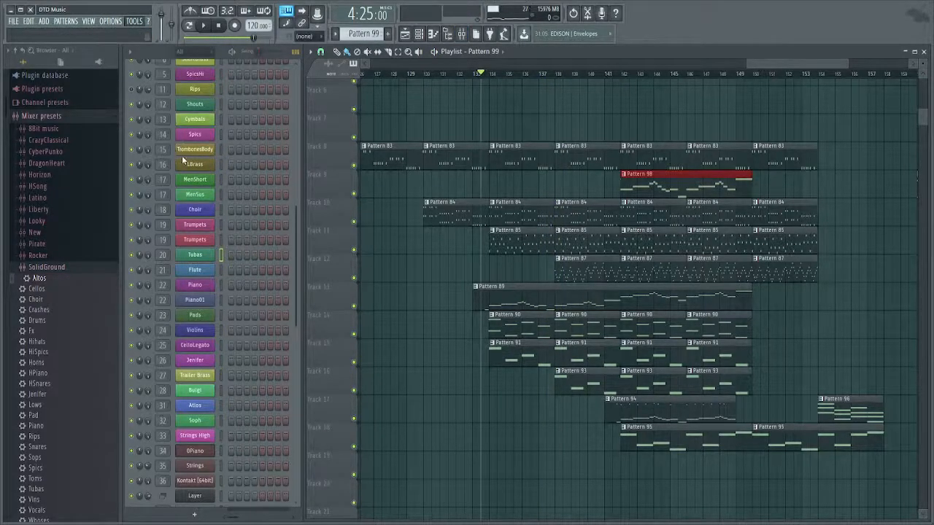
pyautogui.click(185, 112)
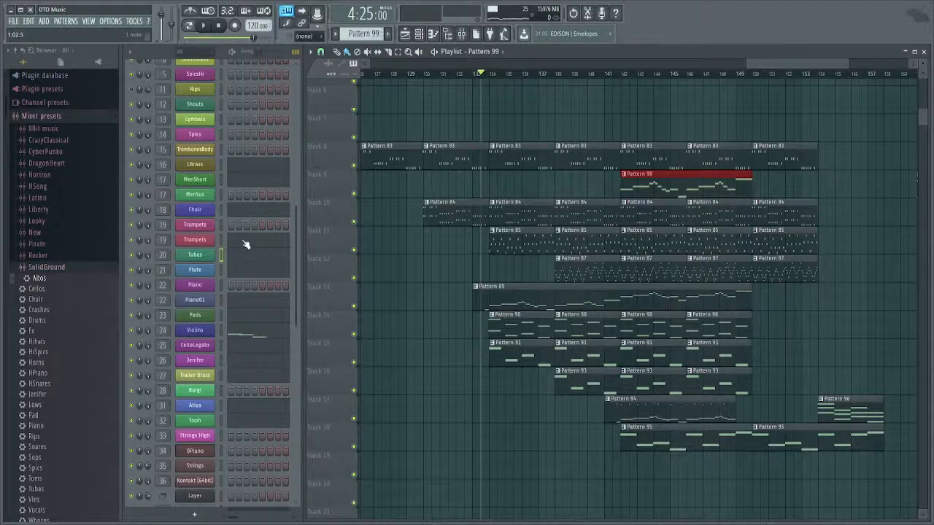
pyautogui.hotkey('ctrl', 'z')
pyautogui.press('F7')
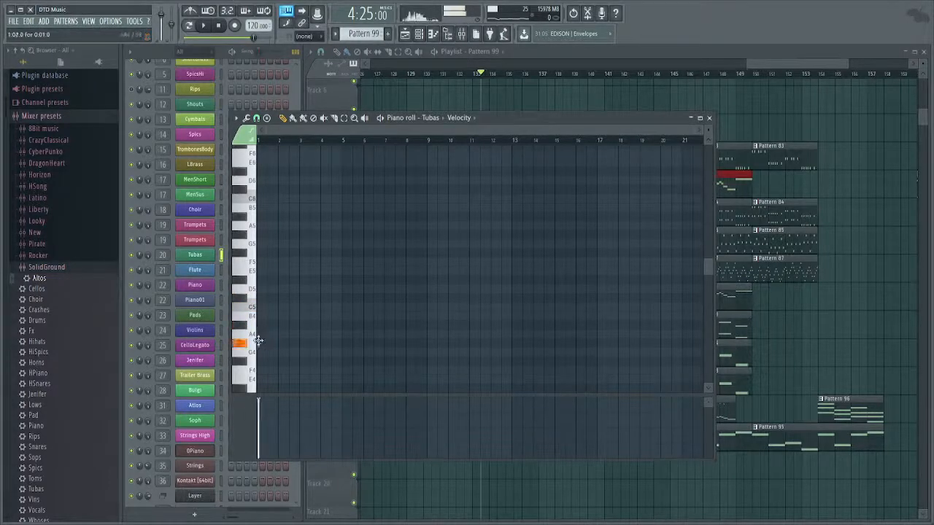
pyautogui.scroll(3, 278, 336)
pyautogui.scroll(1, 279, 336)
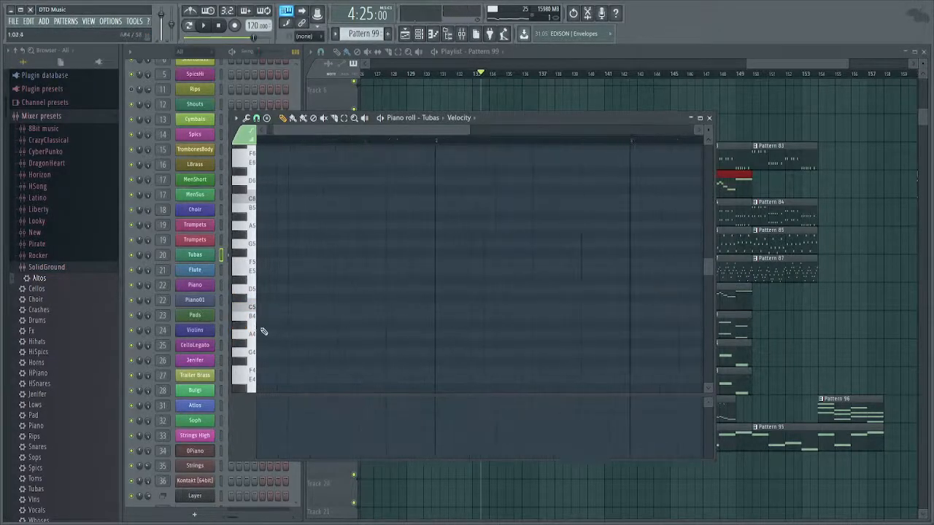
pyautogui.moveTo(264, 331); pyautogui.dragTo(407, 324)
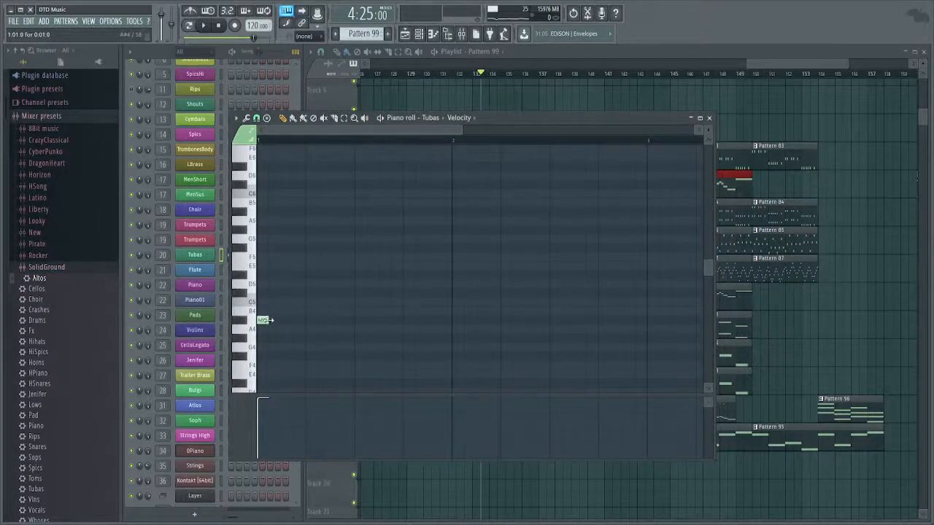
pyautogui.moveTo(271, 279); pyautogui.dragTo(449, 317)
pyautogui.rightClick(261, 318)
# Place Pattern 99 on Track 16 at bar 134 and play it back with the Tubas piano roll open.
pyautogui.press('F7')
pyautogui.click(494, 385)
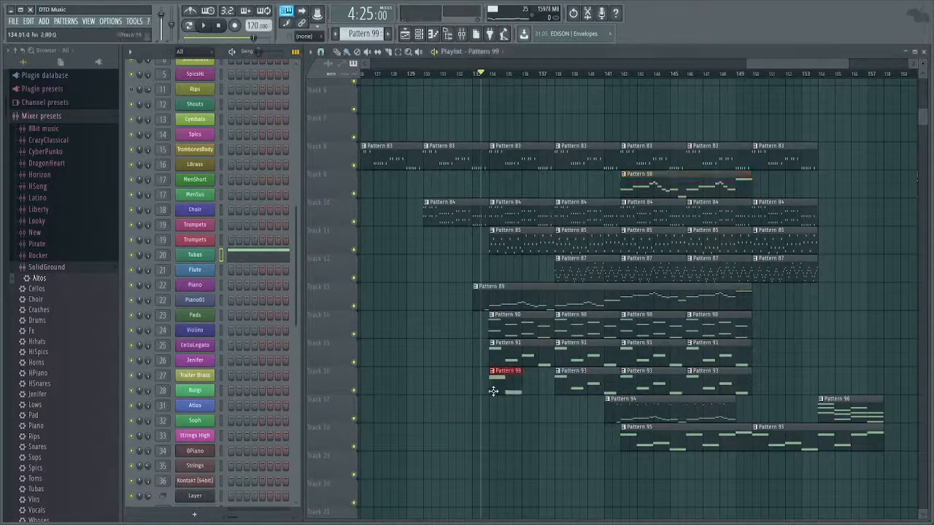
pyautogui.press('space')
pyautogui.scroll(3, 494, 375)
pyautogui.press('F7')
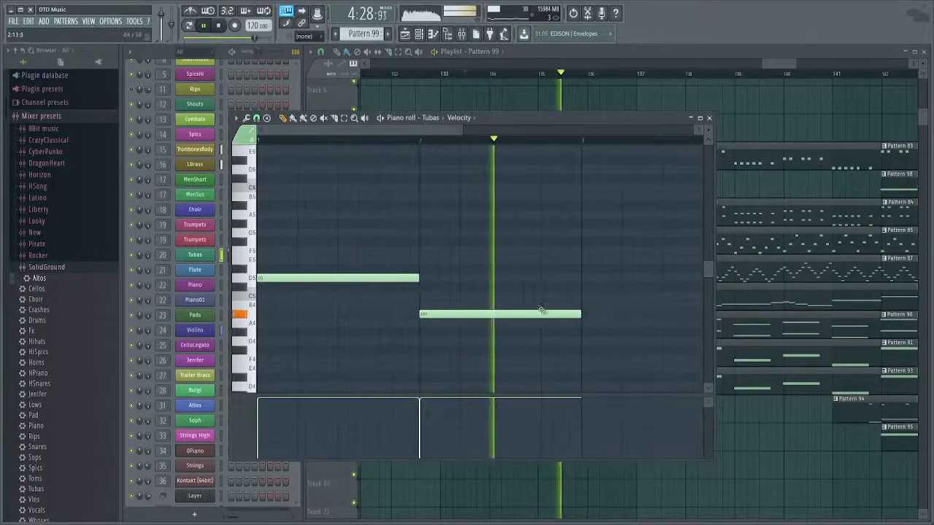
pyautogui.press('space')
# Lower the Tubas note in bar 2 to A4 and replay the passage.
pyautogui.moveTo(521, 312); pyautogui.dragTo(522, 321)
pyautogui.press('space')
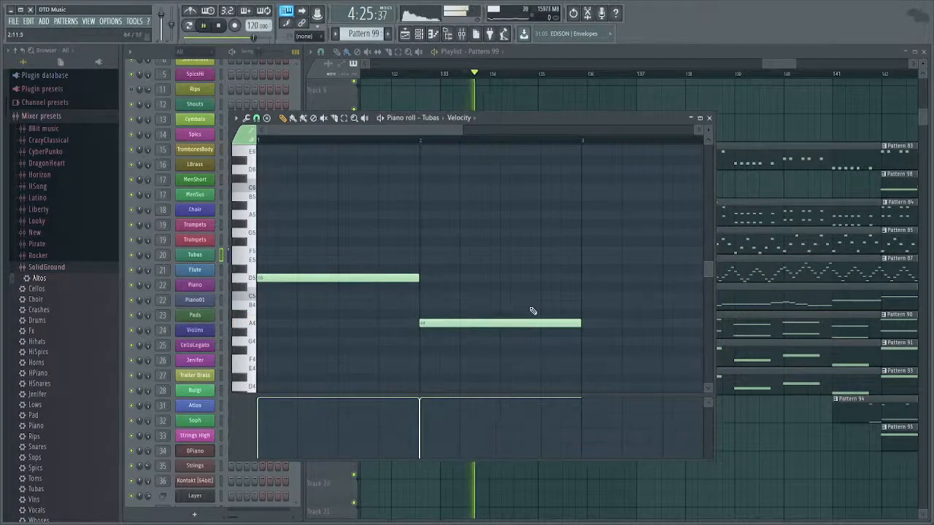
pyautogui.scroll(-2, 532, 310)
pyautogui.scroll(-1, 511, 307)
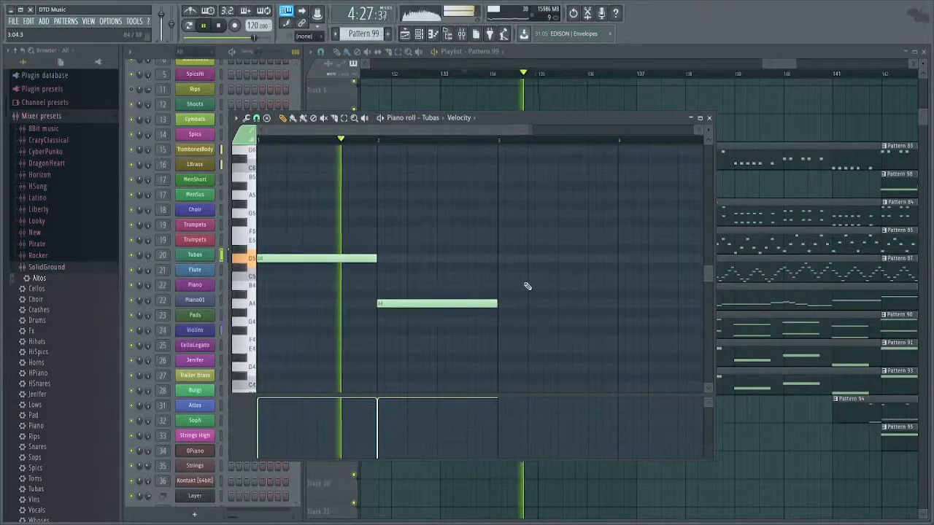
pyautogui.moveTo(525, 288); pyautogui.dragTo(518, 295)
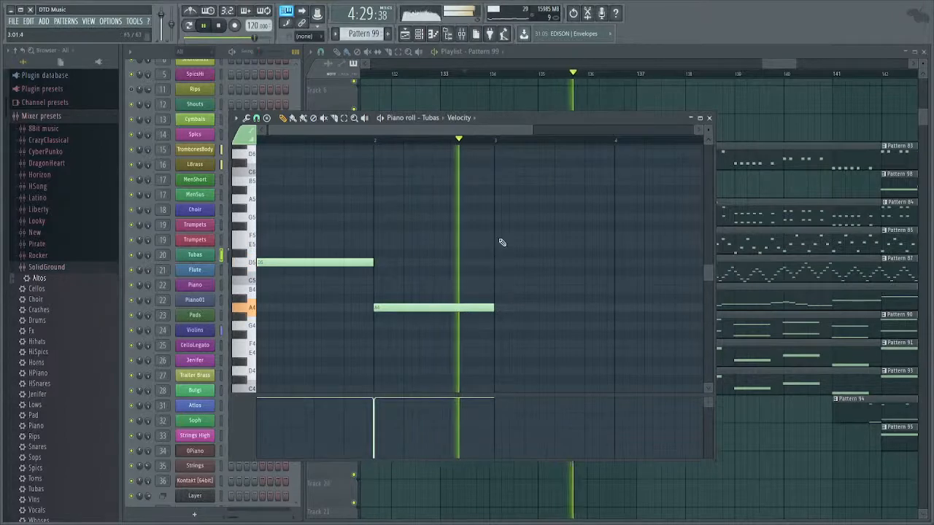
pyautogui.press('space')
# Add Tubas notes D5 in bar 3 and D#5 in bar 4, plus D5 and C5 starting in the second half of bar 4.
pyautogui.click(496, 263)
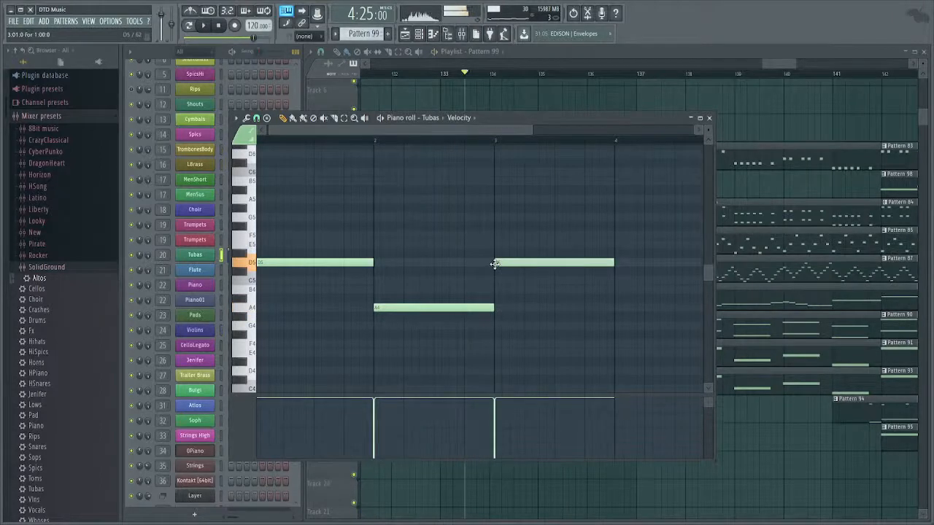
pyautogui.click(621, 254)
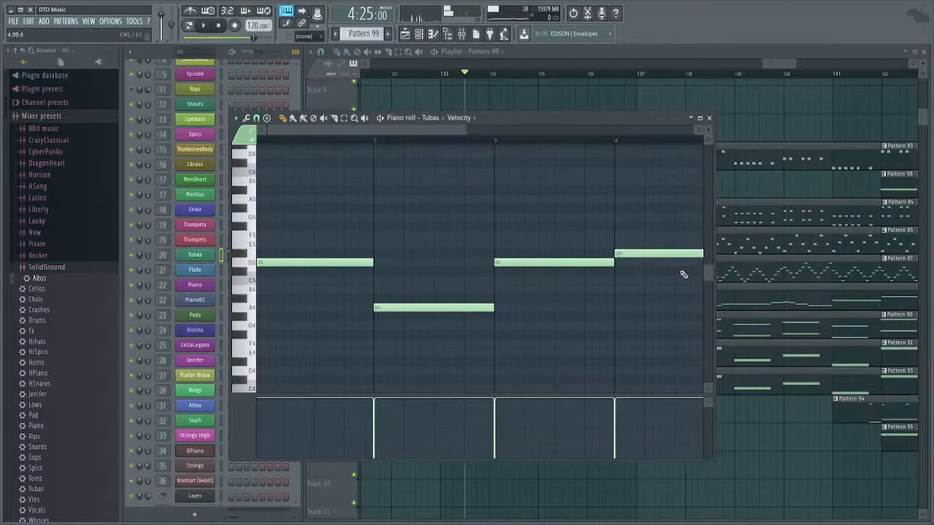
pyautogui.moveTo(678, 273); pyautogui.dragTo(677, 261)
pyautogui.hscroll(3, 577, 285)
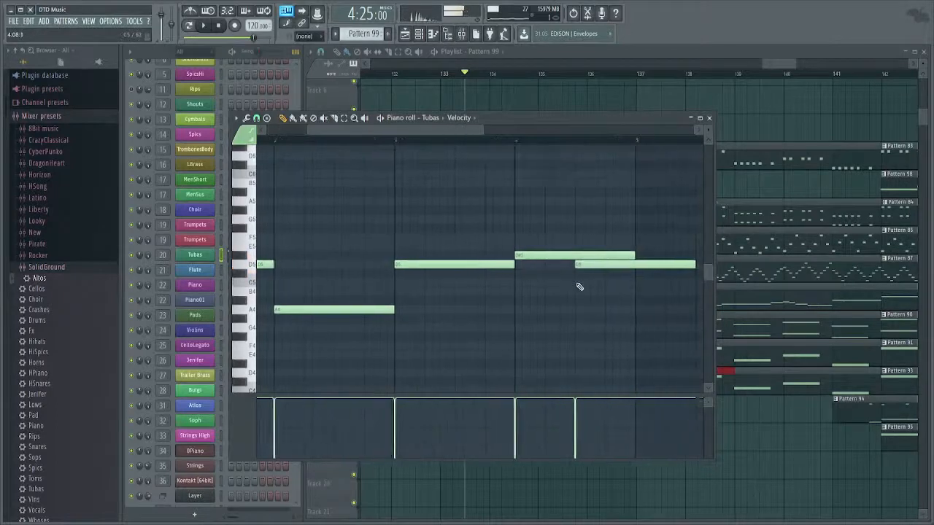
pyautogui.click(604, 282)
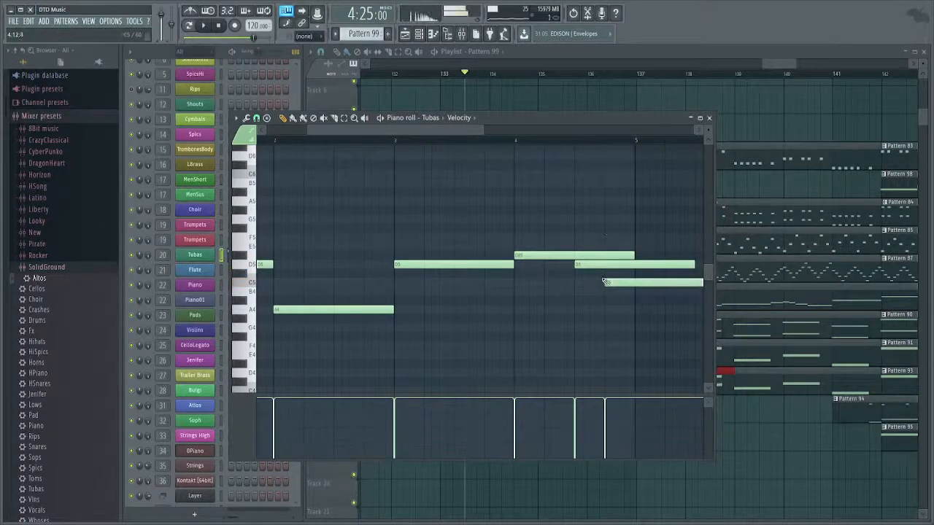
# Shorten the bar 4 Tubas notes to a half-bar D#5 and quarter-bar D5 and C5, and play the phrase.
pyautogui.moveTo(605, 230); pyautogui.dragTo(630, 299)
pyautogui.press('space')
pyautogui.moveTo(635, 250); pyautogui.dragTo(604, 275)
pyautogui.scroll(-2, 554, 346)
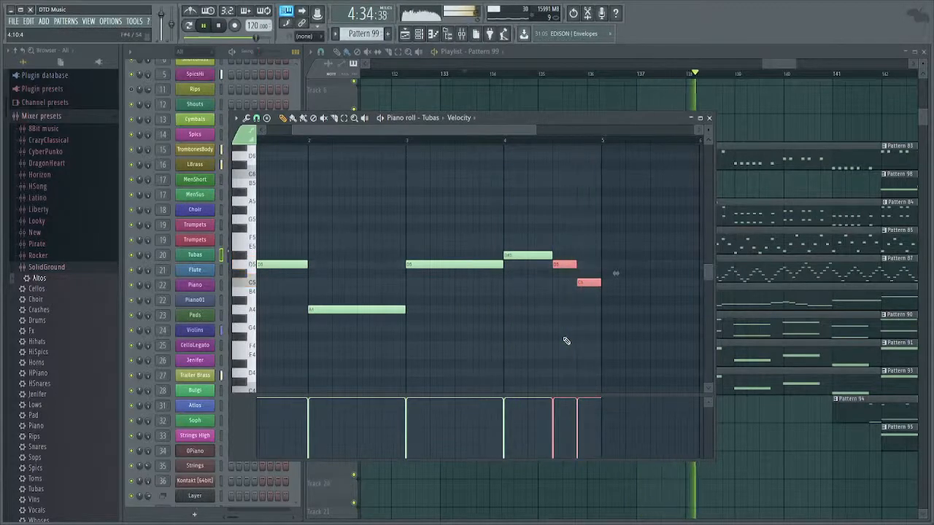
pyautogui.press('space')
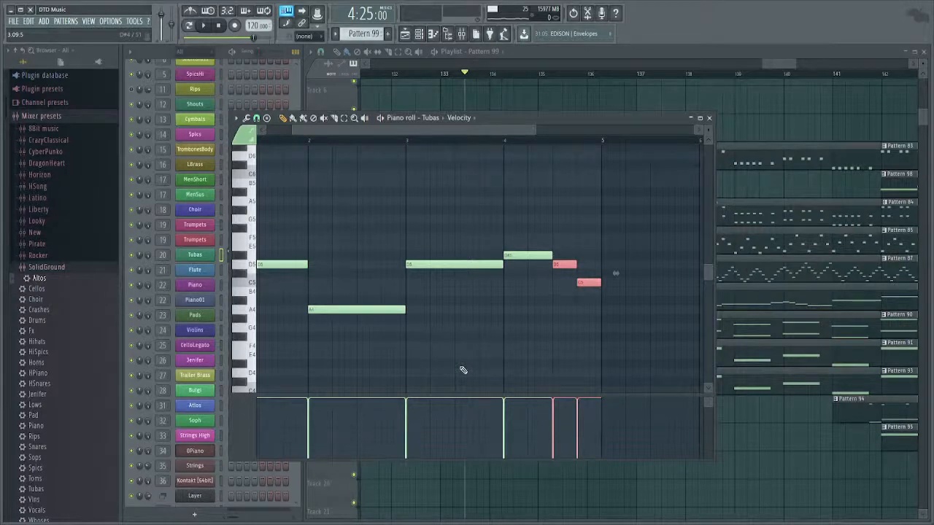
# Close the Tubas piano roll and play the arrangement from about bar 133 to bar 138 to hear Pattern 99 with the other layers.
pyautogui.press('F7')
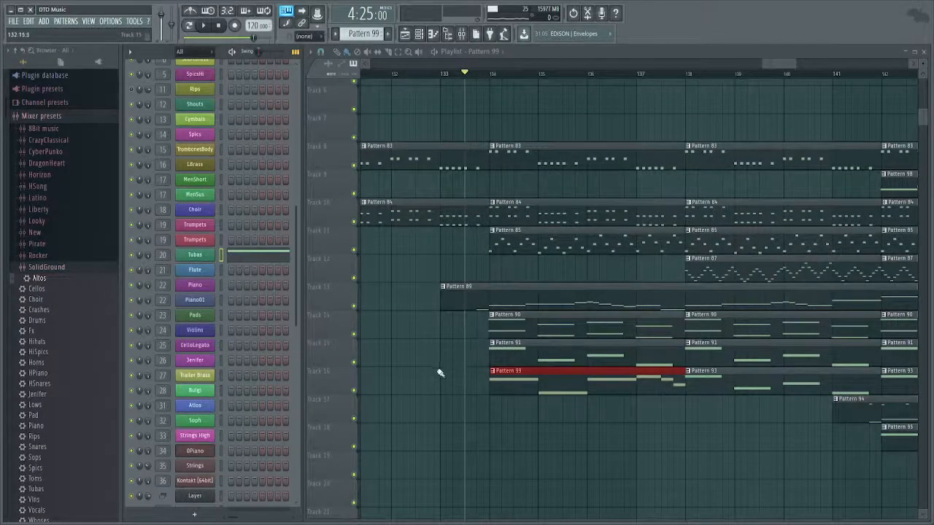
pyautogui.scroll(-3, 440, 372)
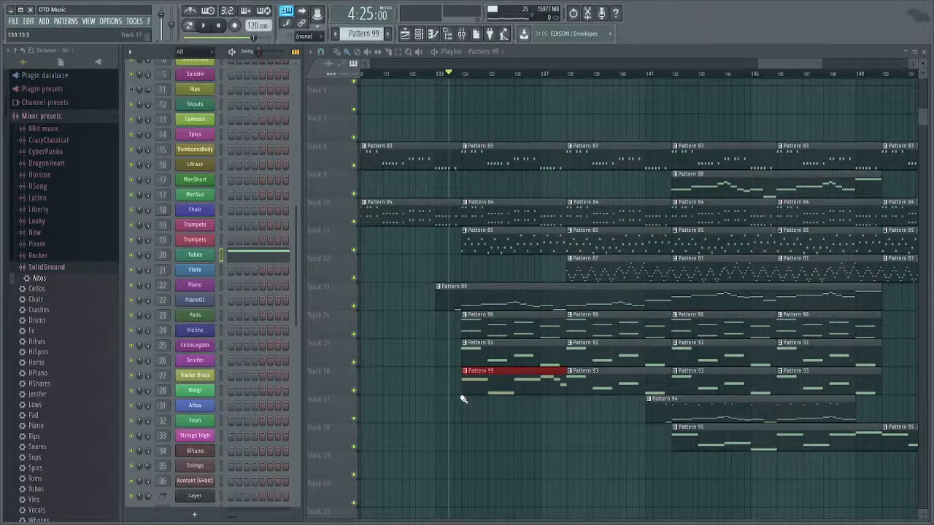
pyautogui.scroll(-2, 461, 408)
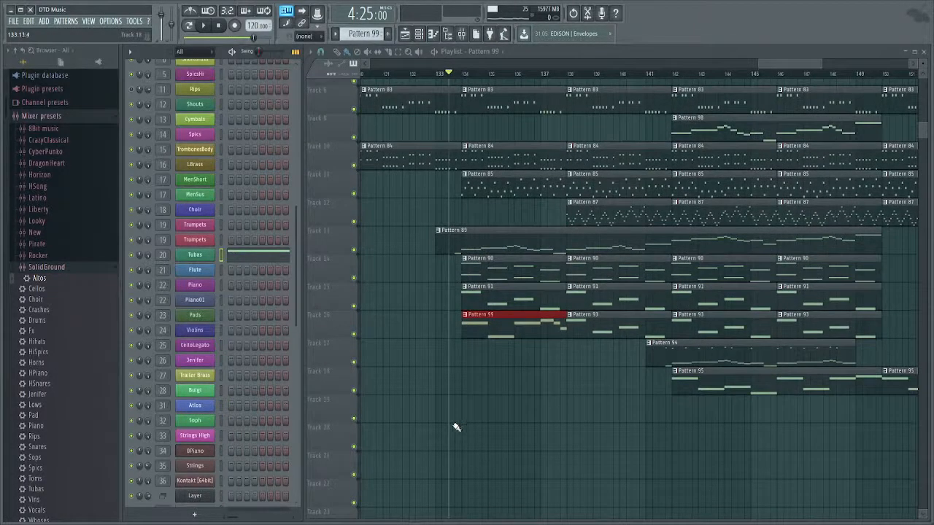
pyautogui.moveTo(582, 339); pyautogui.dragTo(822, 322)
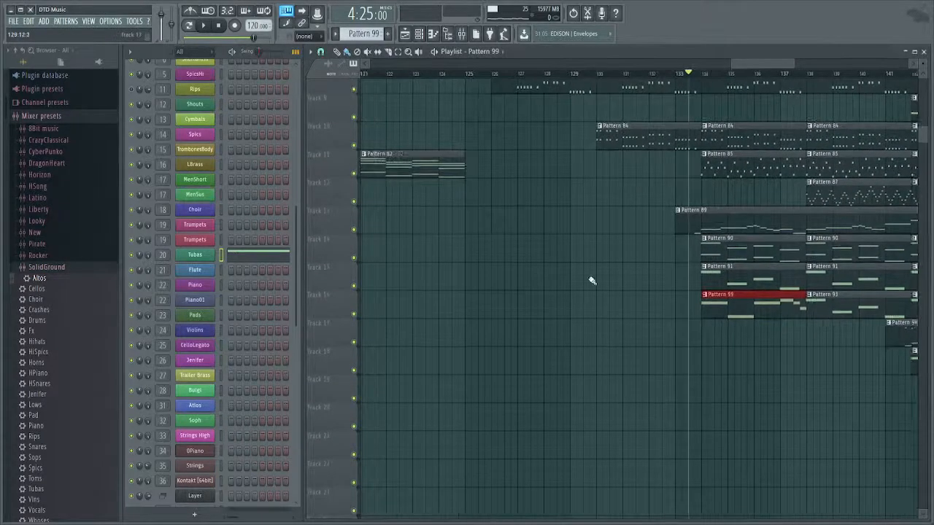
pyautogui.moveTo(590, 292); pyautogui.dragTo(615, 387)
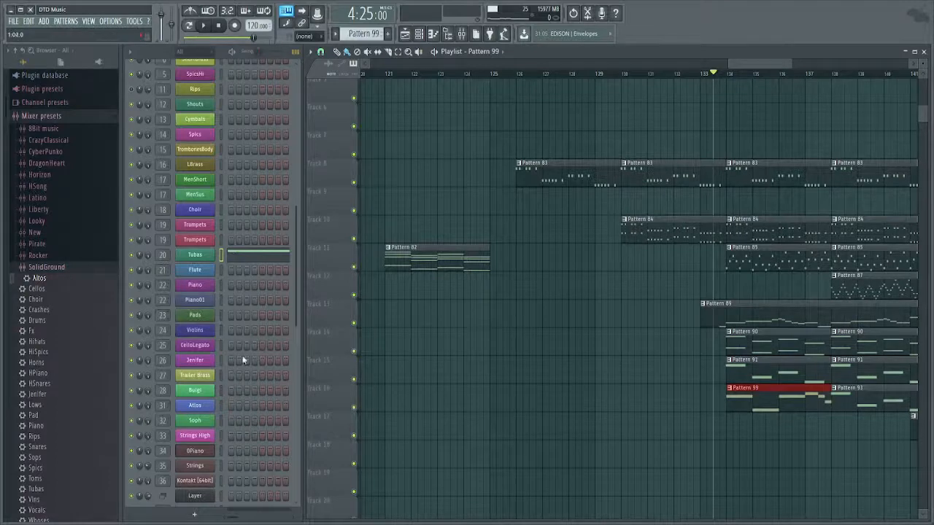
pyautogui.moveTo(701, 269); pyautogui.dragTo(499, 271)
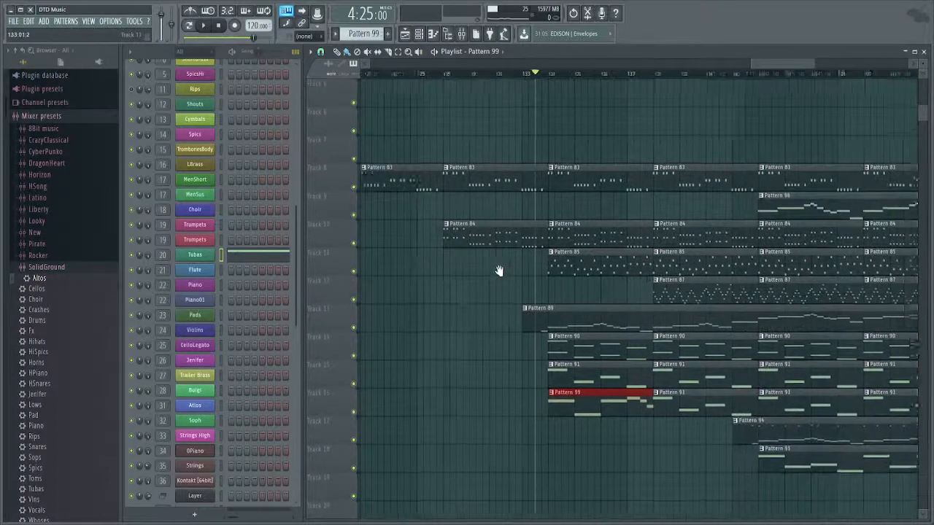
pyautogui.press('space')
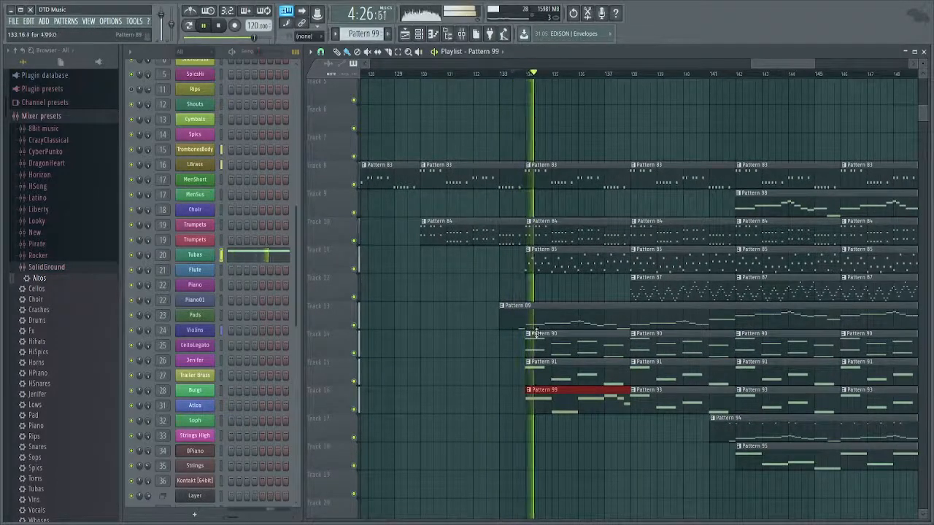
pyautogui.scroll(2, 596, 389)
pyautogui.moveTo(647, 382); pyautogui.dragTo(561, 306)
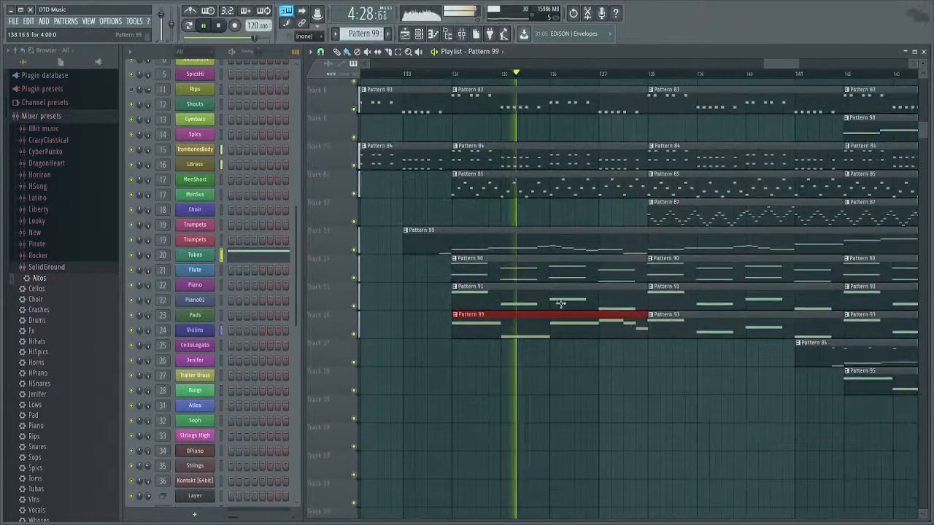
pyautogui.moveTo(615, 344); pyautogui.dragTo(564, 375)
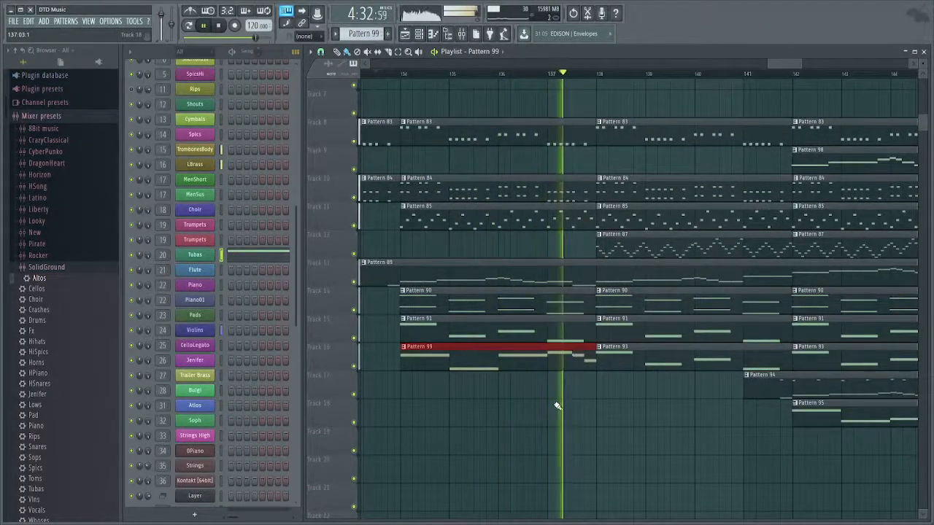
pyautogui.moveTo(698, 411); pyautogui.dragTo(538, 335)
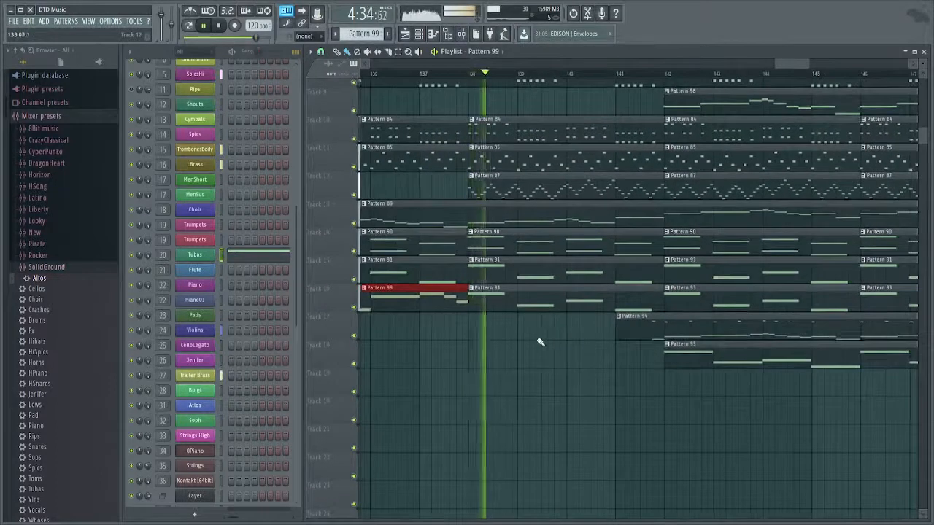
pyautogui.press('space')
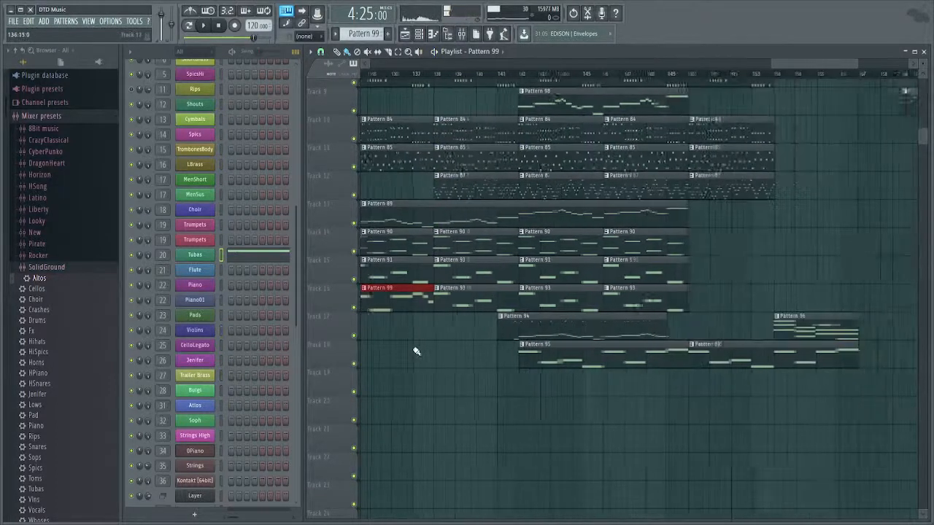
# Remove the Pattern 99 clip from Track 16 at bar 134.
pyautogui.scroll(-3, 412, 335)
pyautogui.moveTo(397, 291); pyautogui.dragTo(841, 401)
pyautogui.moveTo(457, 219); pyautogui.dragTo(738, 369)
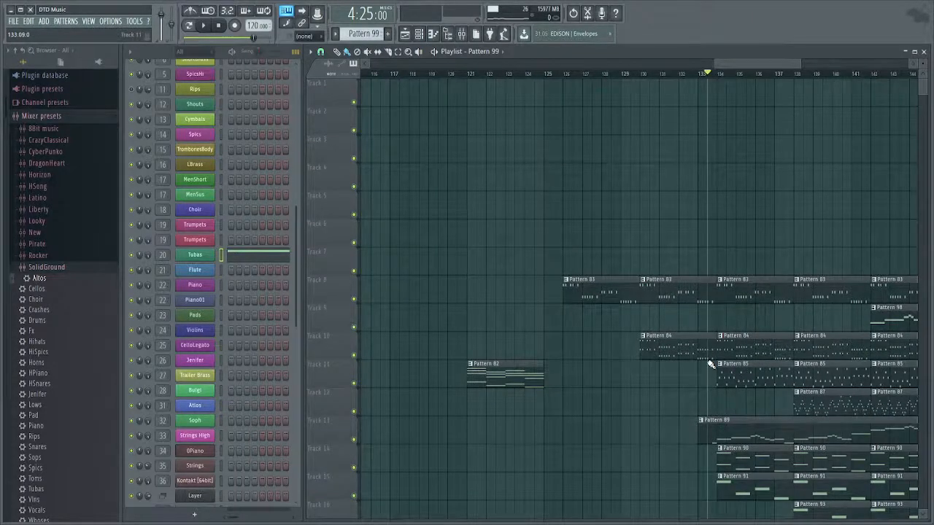
pyautogui.scroll(-4, 691, 355)
pyautogui.moveTo(692, 358); pyautogui.dragTo(511, 350)
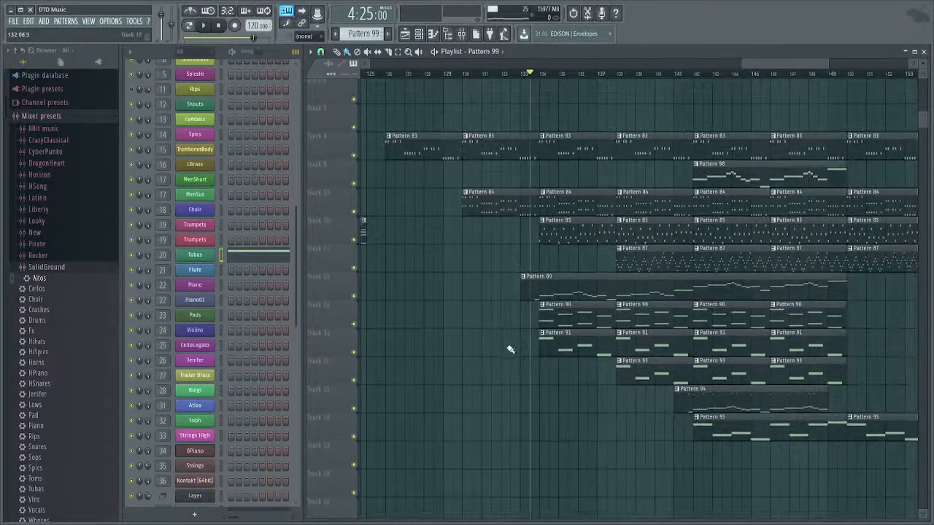
# Open the OPiano chords of Pattern 82 at bar 121, select all the notes and close the piano roll.
pyautogui.moveTo(537, 299); pyautogui.dragTo(927, 302)
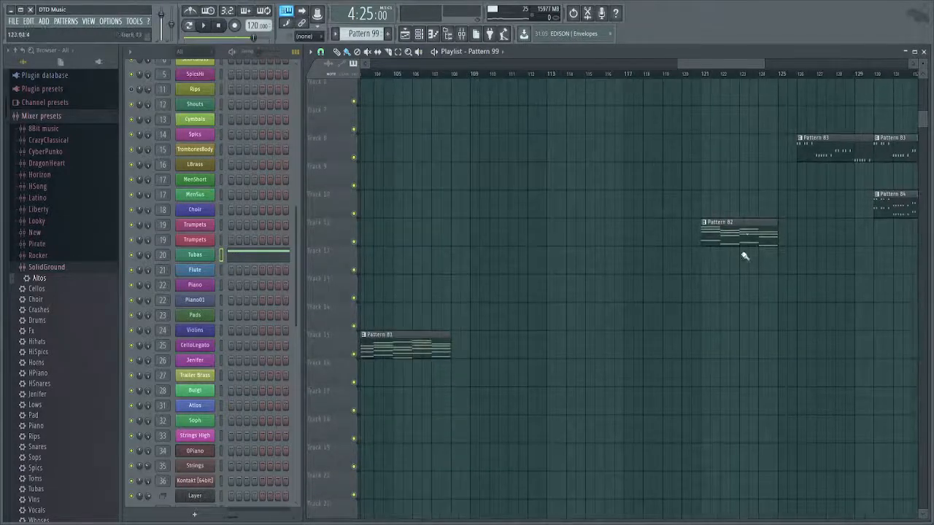
pyautogui.doubleClick(746, 229)
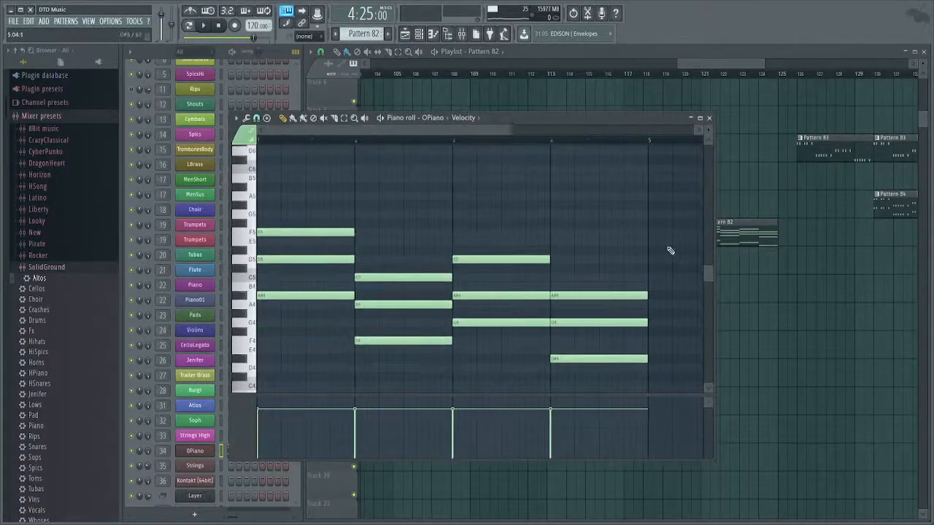
pyautogui.hotkey('ctrl', 'a')
pyautogui.scroll(-5, 518, 227)
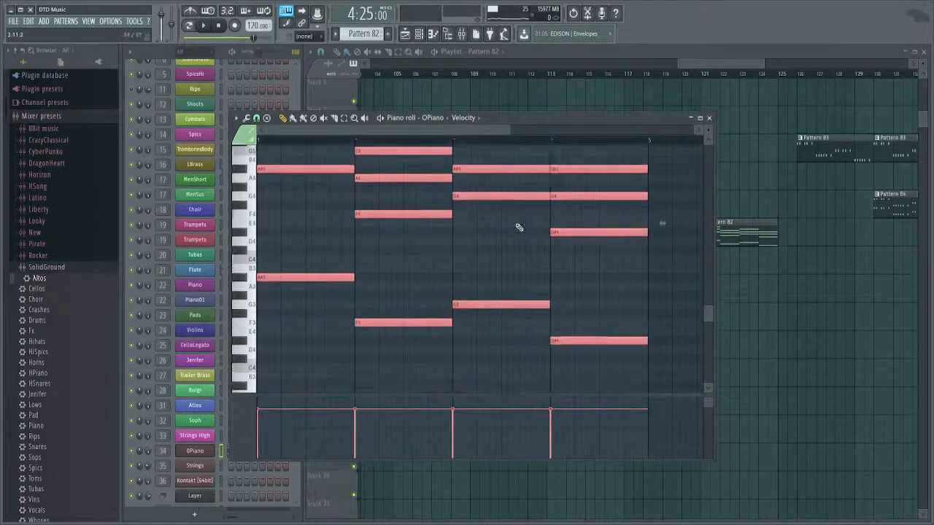
pyautogui.press('Escape')
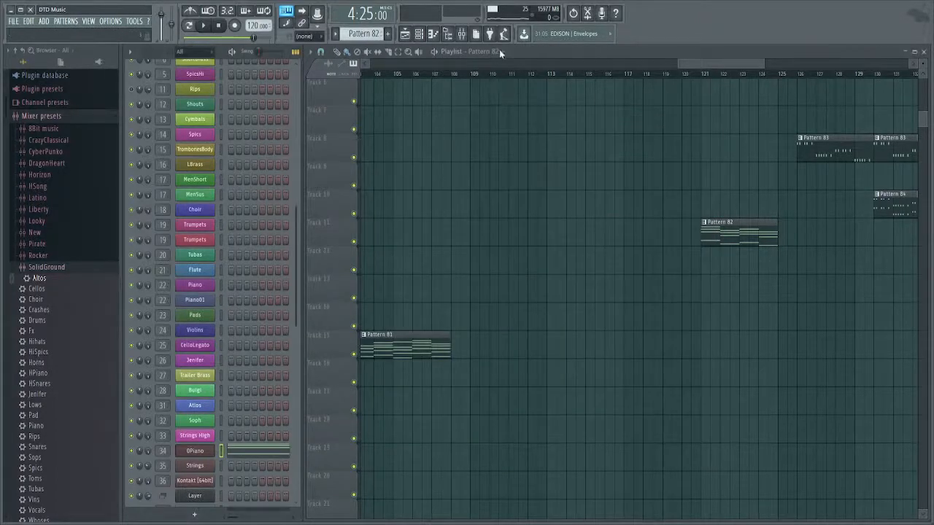
# Create Pattern 100, paste the copied chords into its OPiano channel and play them.
pyautogui.press('F4')
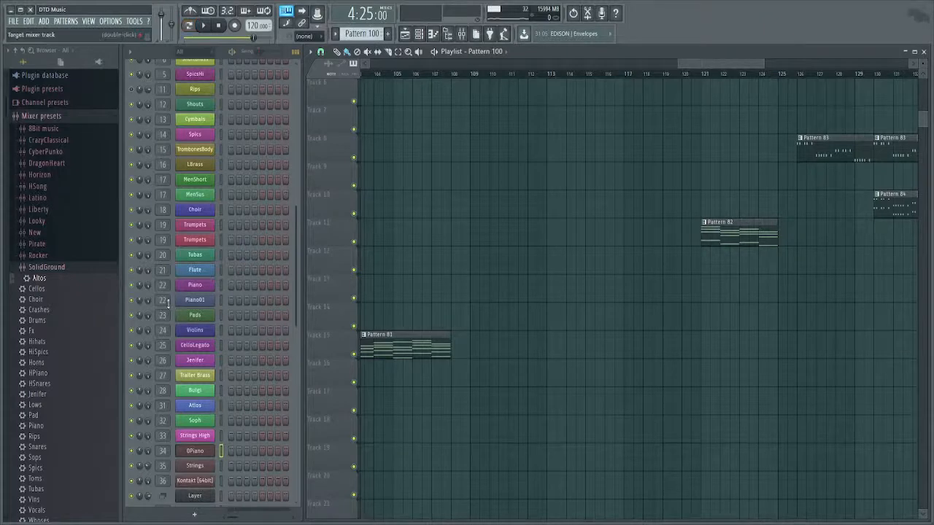
pyautogui.scroll(-4, 218, 459)
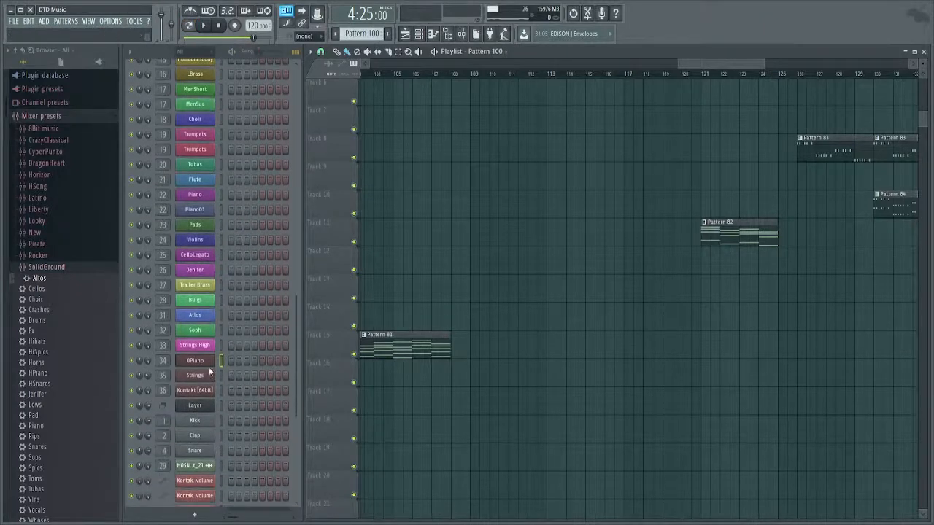
pyautogui.click(211, 363)
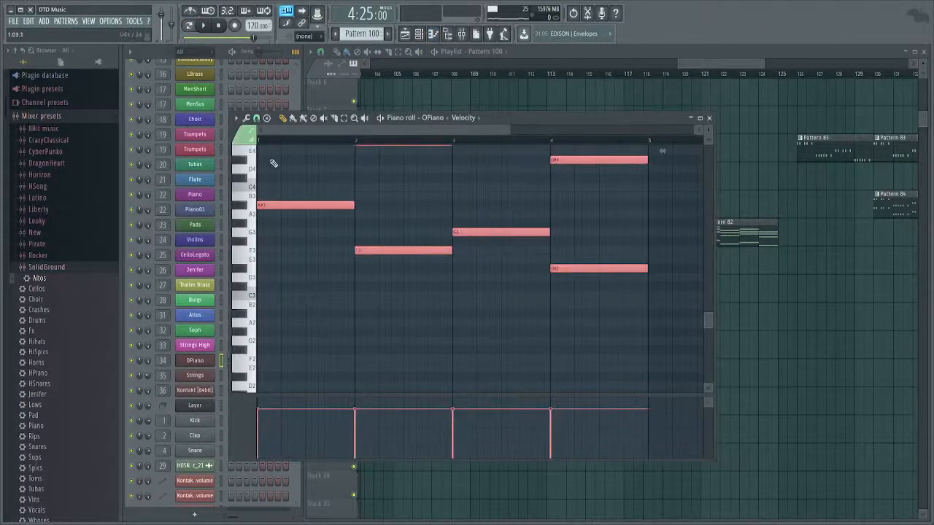
pyautogui.click(232, 52)
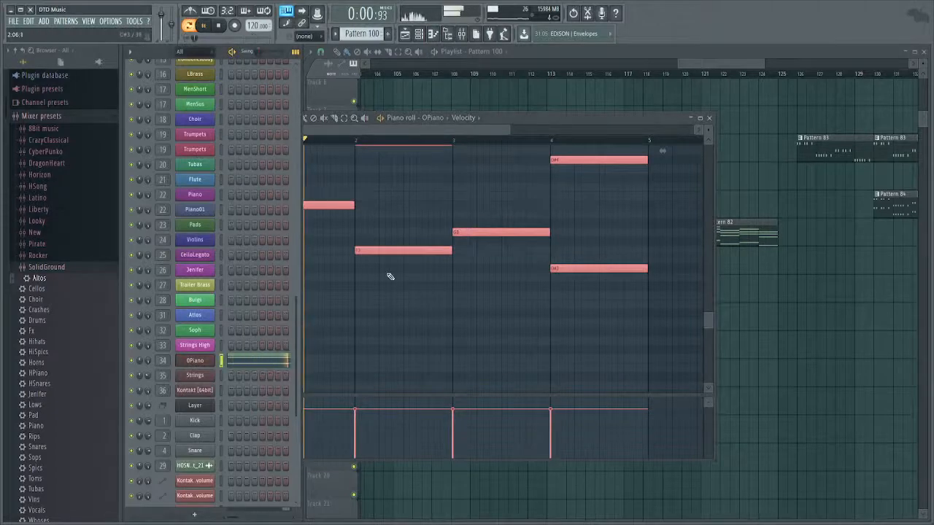
pyautogui.scroll(6, 418, 296)
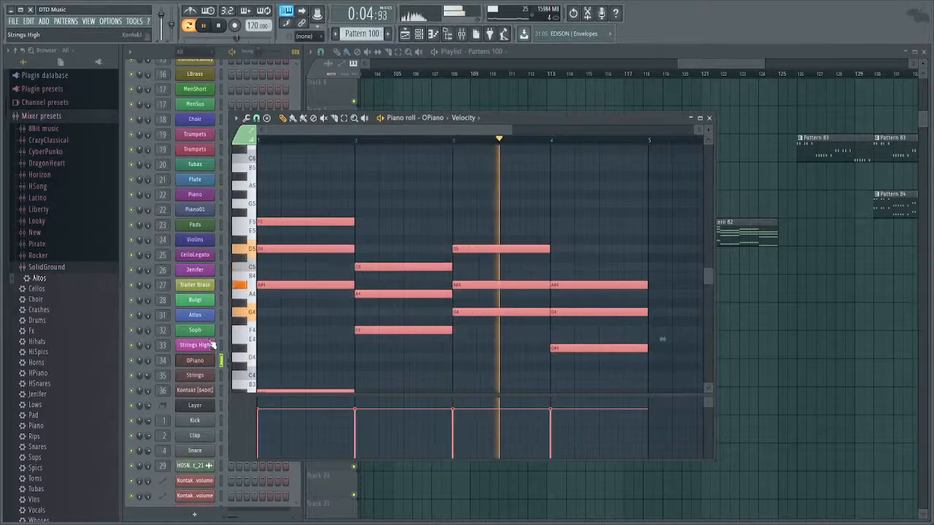
# Add the chords to the Pads channel as half-bar notes raised one octave, and close the piano roll after listening.
pyautogui.click(224, 223)
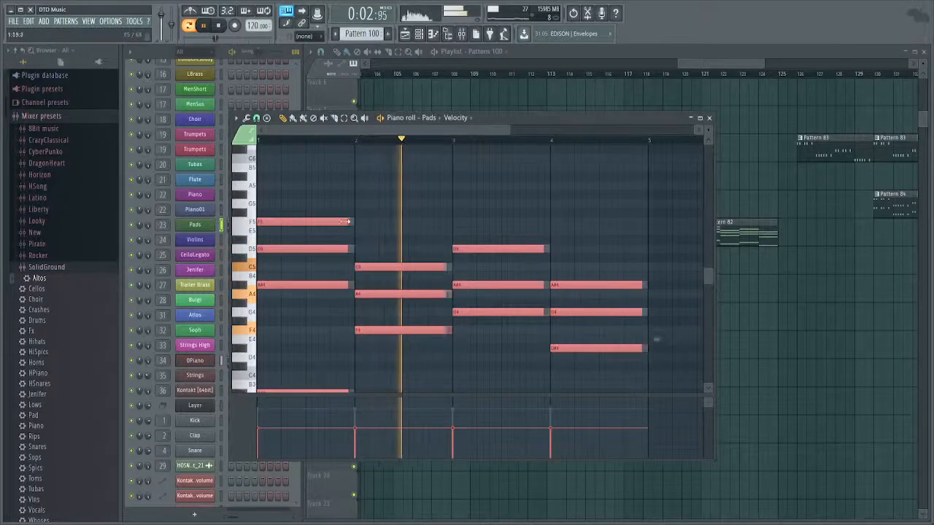
pyautogui.moveTo(350, 245); pyautogui.dragTo(306, 228)
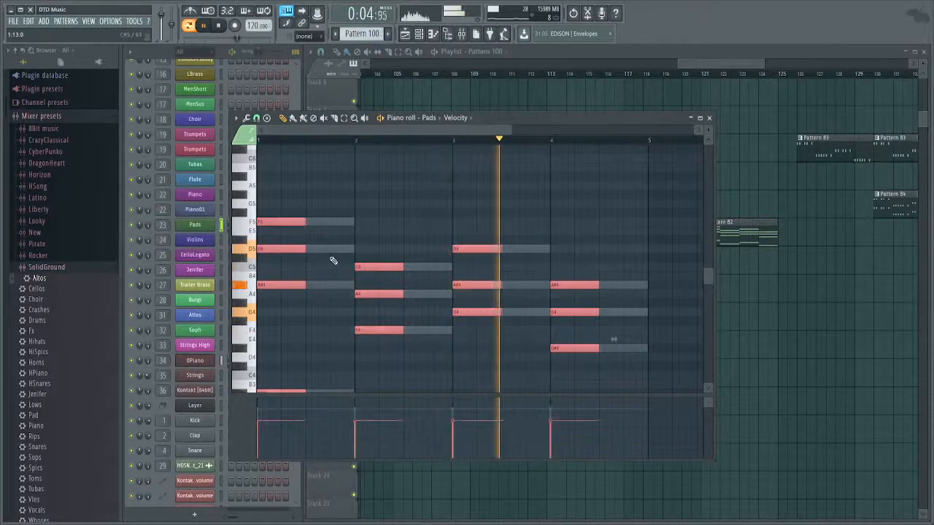
pyautogui.hotkey('ctrl', 'Up')
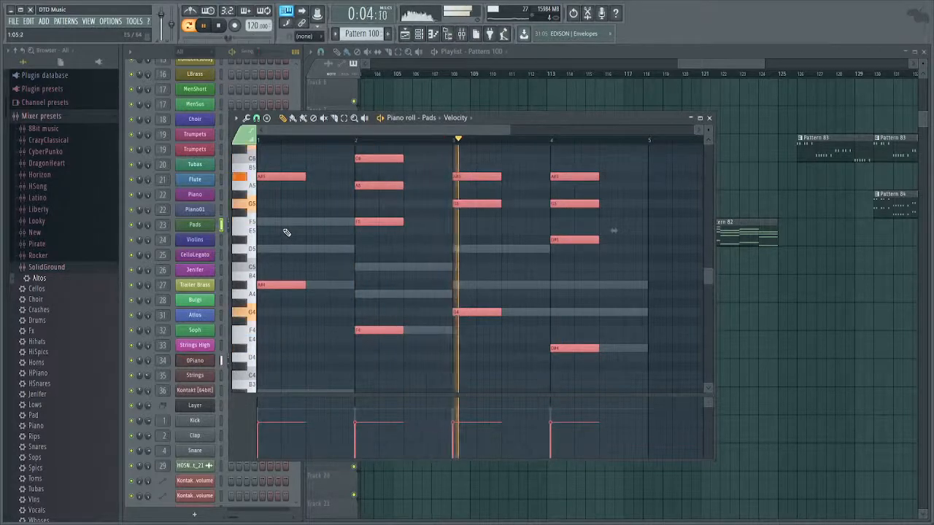
pyautogui.press('space')
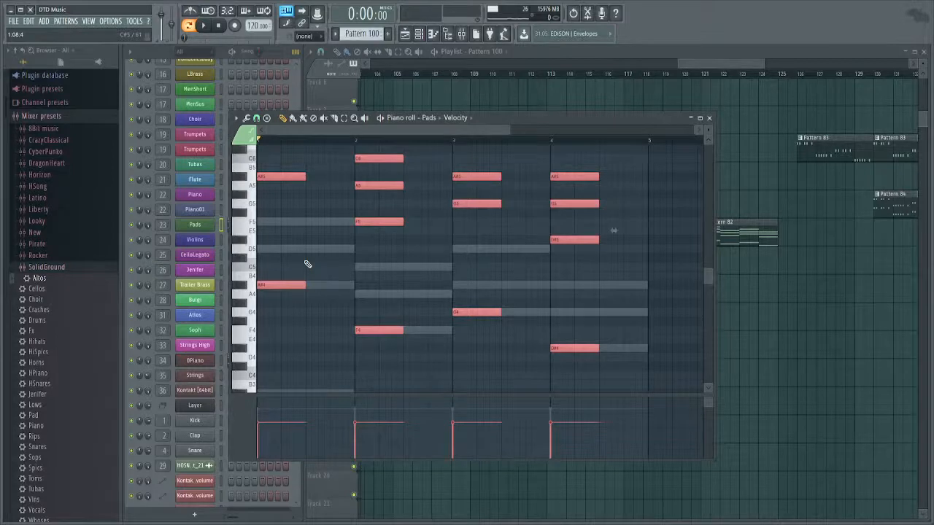
pyautogui.press('Escape')
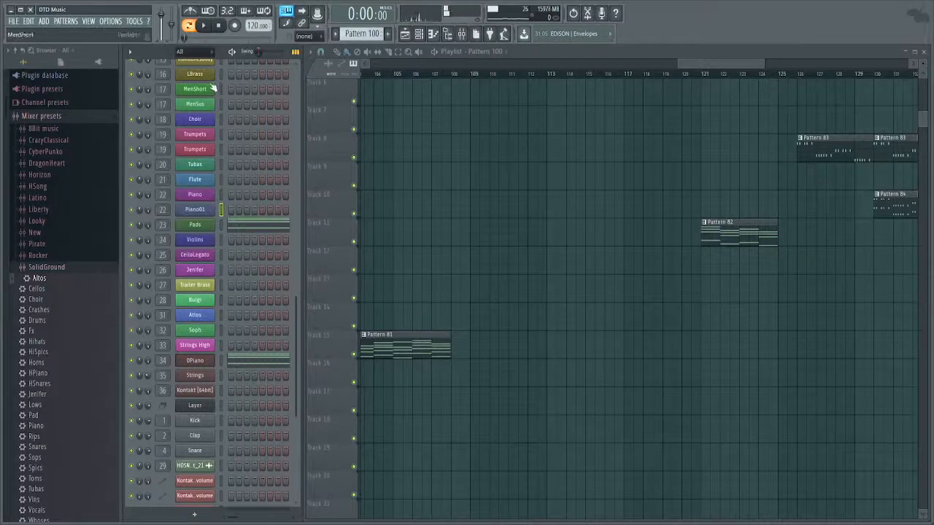
# Play Pattern 100 and place it on Track 13 at bar 117.
pyautogui.press('space')
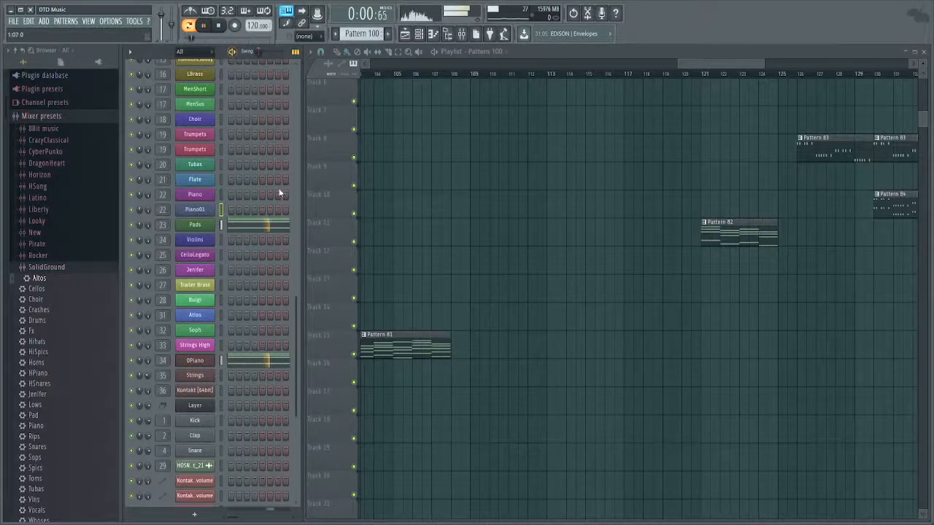
pyautogui.scroll(4, 241, 277)
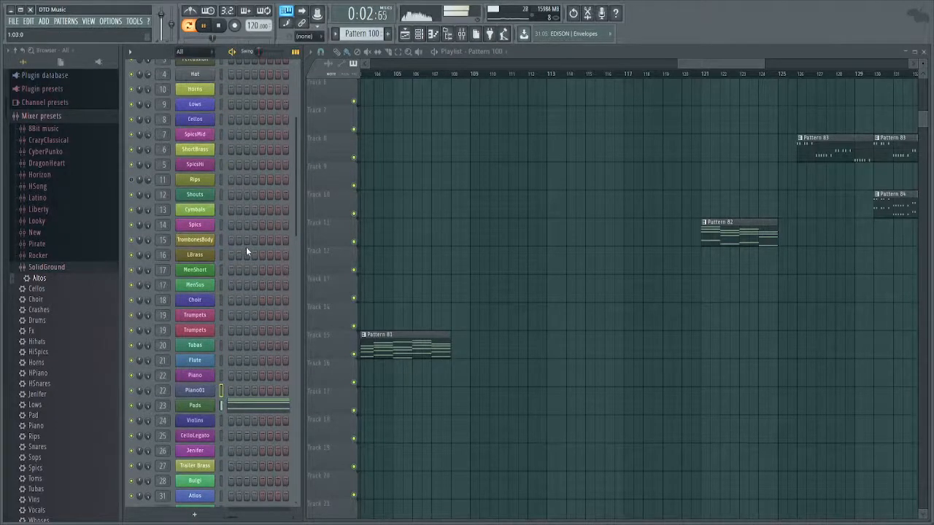
pyautogui.click(626, 288)
pyautogui.moveTo(628, 288); pyautogui.dragTo(510, 309)
pyautogui.rightClick(546, 256)
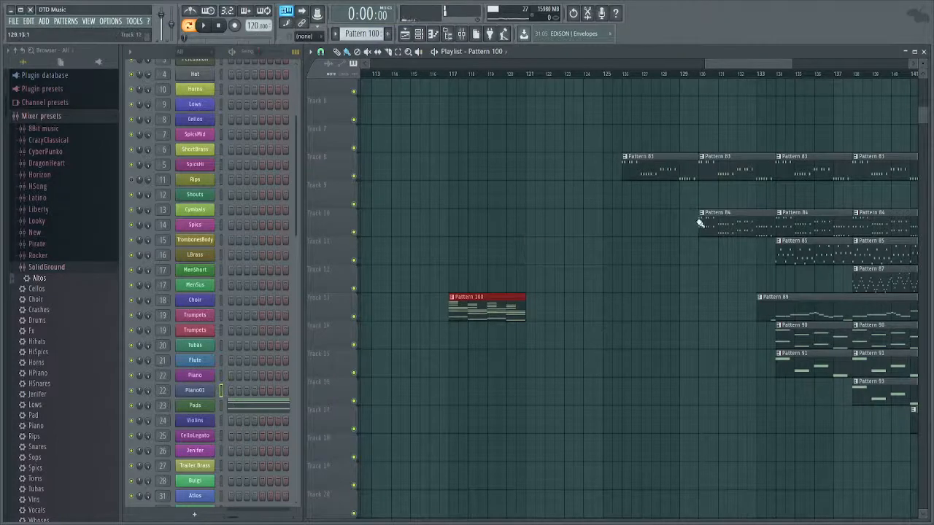
# Open the Violins melody of Pattern 89, copy all its notes and close the piano roll.
pyautogui.moveTo(714, 240); pyautogui.dragTo(509, 219)
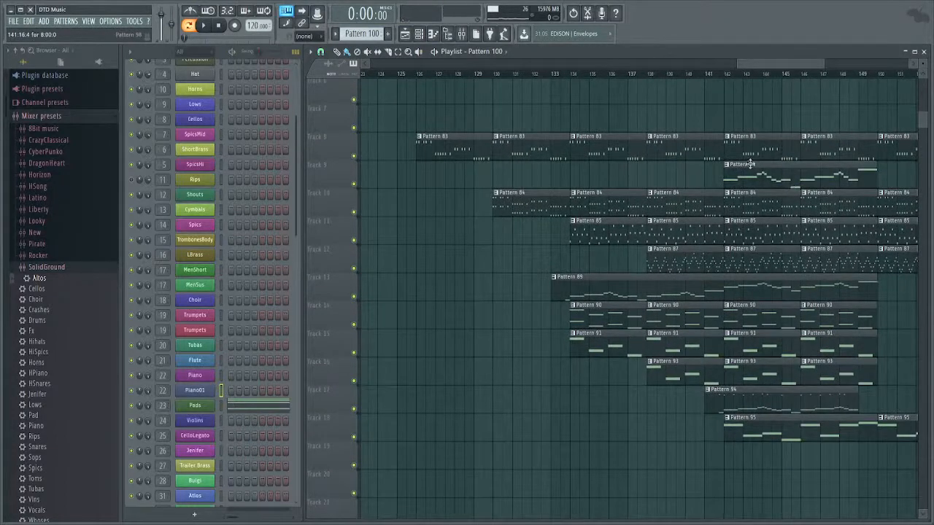
pyautogui.doubleClick(607, 287)
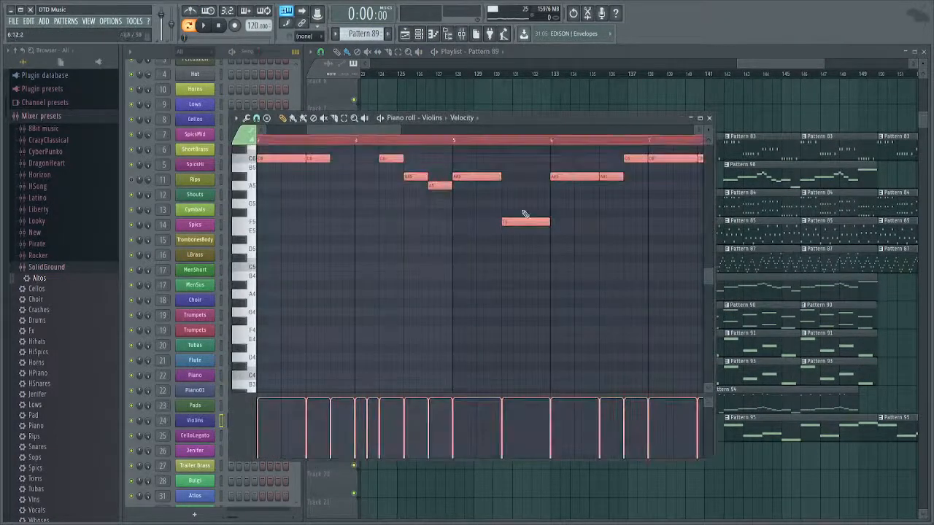
pyautogui.press('Escape')
pyautogui.click(503, 56)
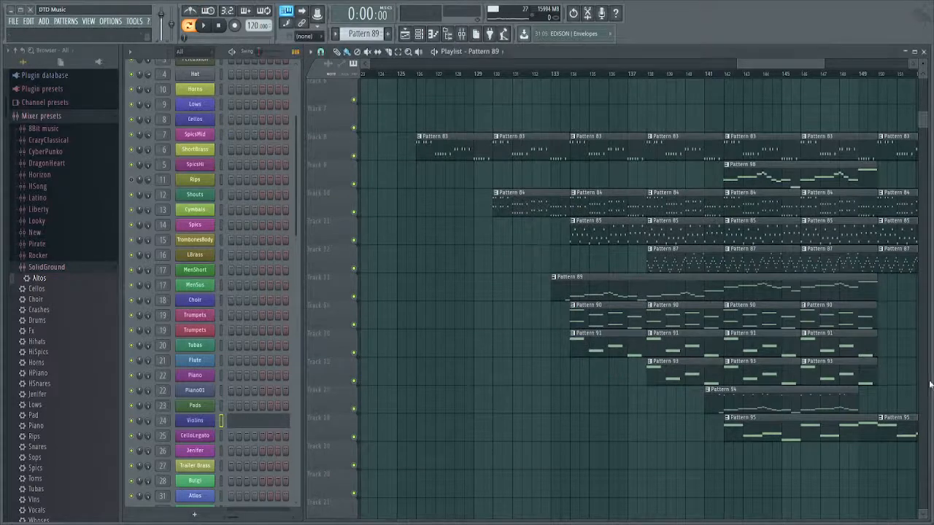
# Create Pattern 101, paste the Violins melody into its Piano01 channel and play the start.
pyautogui.press('F4')
pyautogui.press('space')
pyautogui.press('space')
pyautogui.scroll(-3, 270, 380)
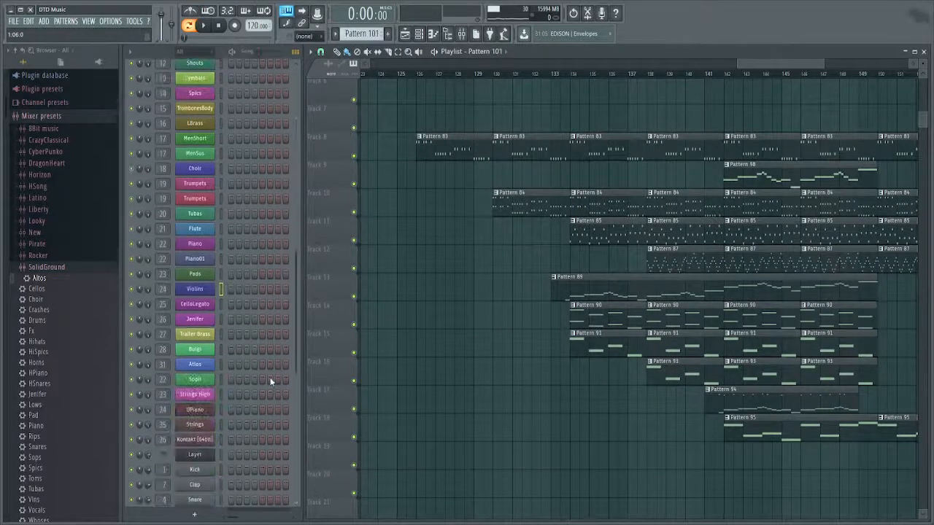
pyautogui.click(207, 261)
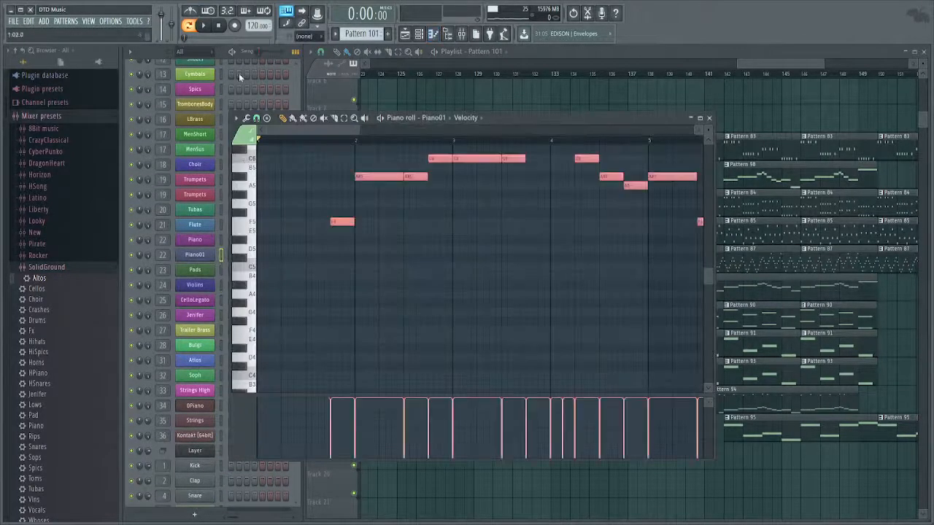
pyautogui.press('space')
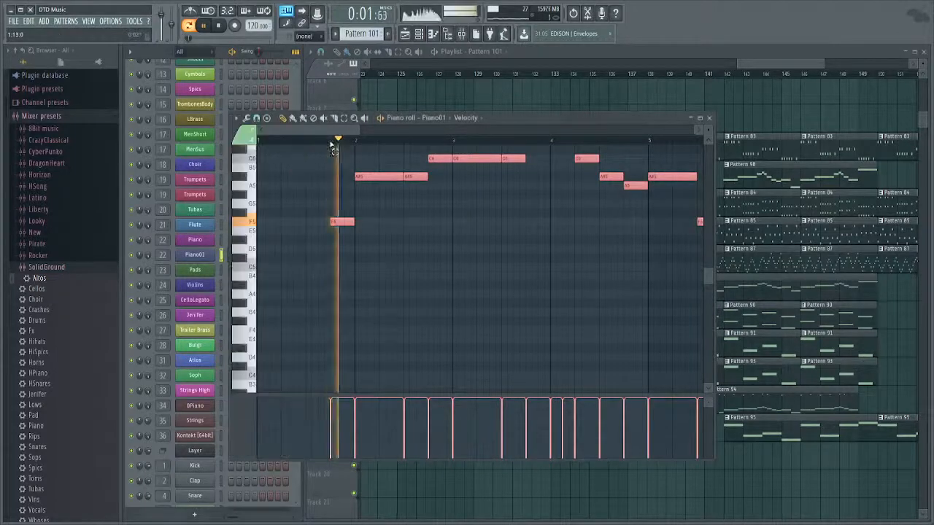
pyautogui.press('space')
# Lower the velocity of all the Piano01 melody notes, play them and close the piano roll.
pyautogui.scroll(1, 427, 281)
pyautogui.hotkey('ctrl', 'a')
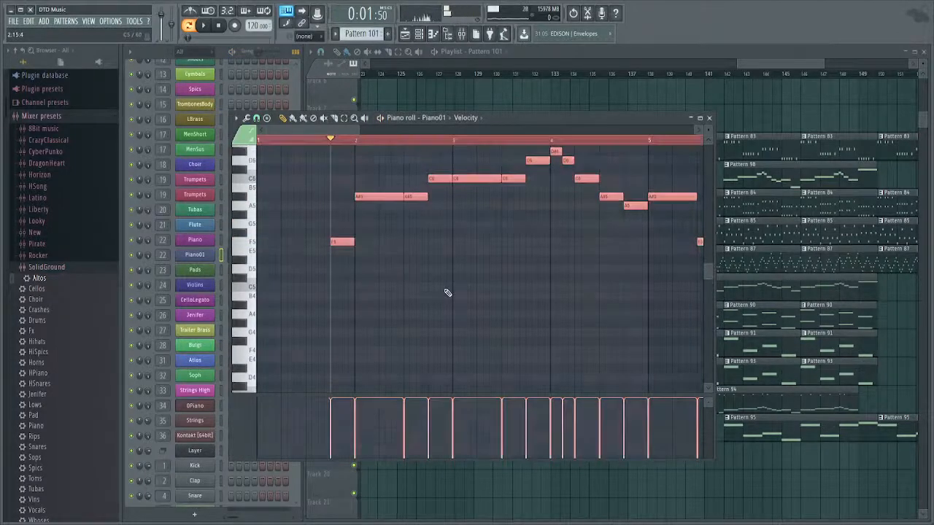
pyautogui.scroll(-8, 412, 292)
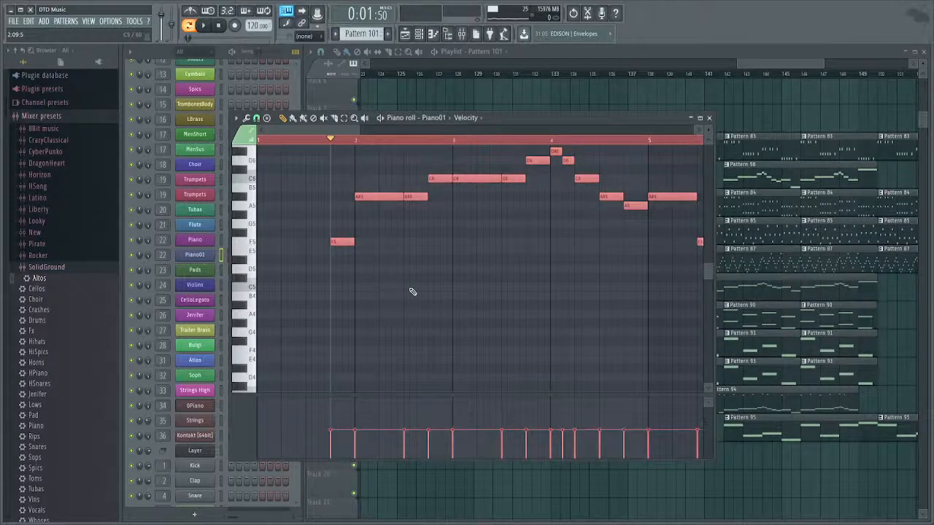
pyautogui.press('space')
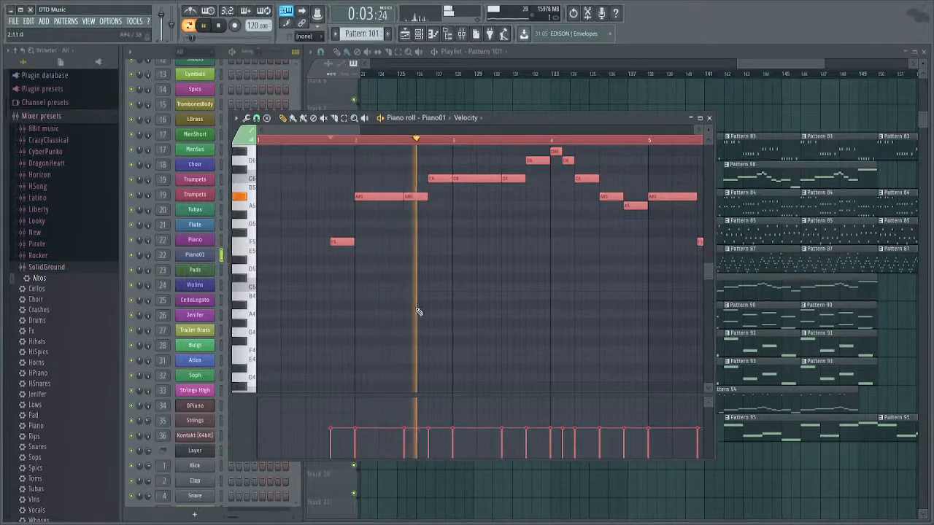
pyautogui.press('F7')
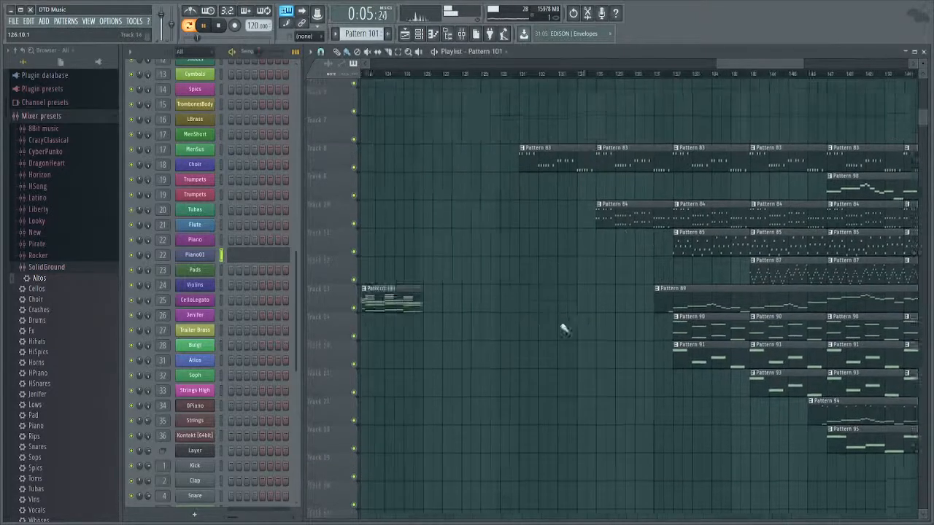
# Place Pattern 101 on Track 12 at bar 116, above the Pattern 100 clip.
pyautogui.moveTo(572, 292); pyautogui.dragTo(620, 303)
pyautogui.press('space')
pyautogui.click(454, 296)
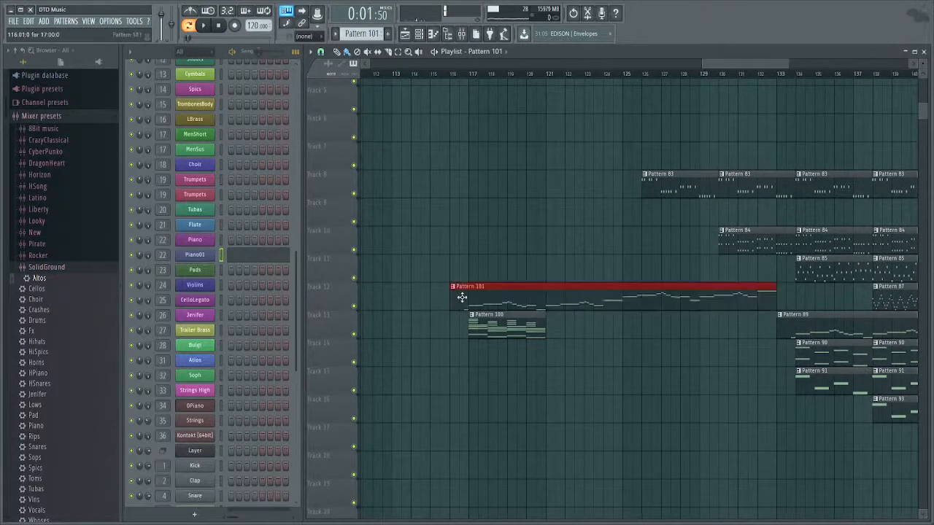
# Play the arrangement from bar 116 to hear the Piano01 melody over the Pattern 100 chords.
pyautogui.keyDown('ctrl'); pyautogui.scroll(5, 459, 303); pyautogui.keyUp('ctrl')
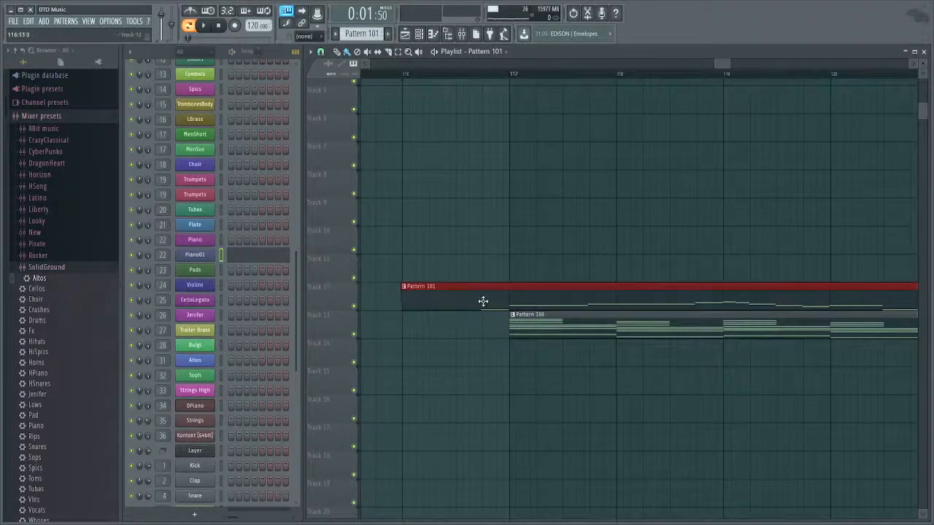
pyautogui.click(403, 77)
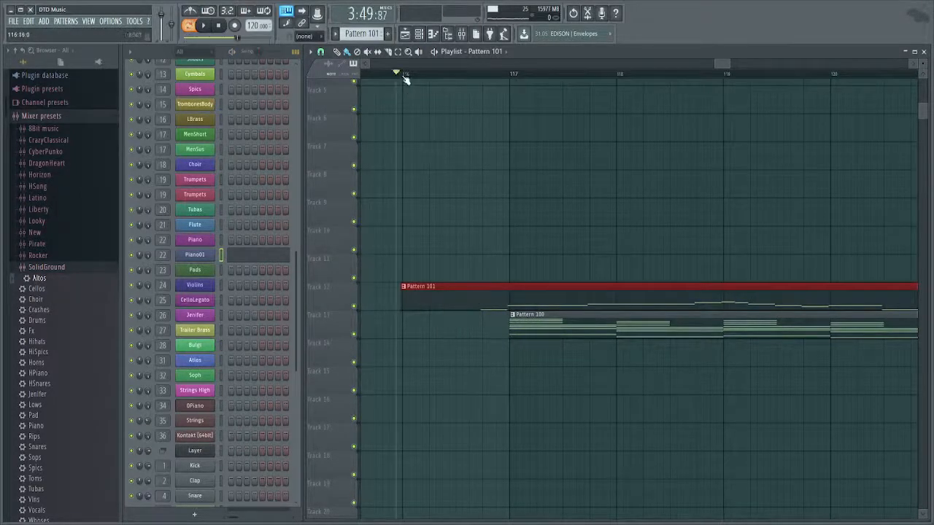
pyautogui.press('space')
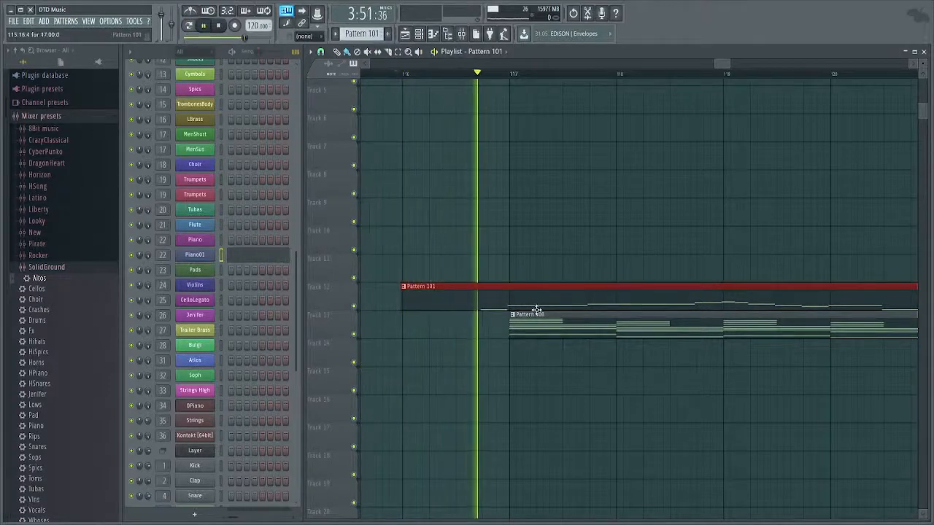
pyautogui.keyDown('ctrl'); pyautogui.scroll(4, 502, 310); pyautogui.keyUp('ctrl')
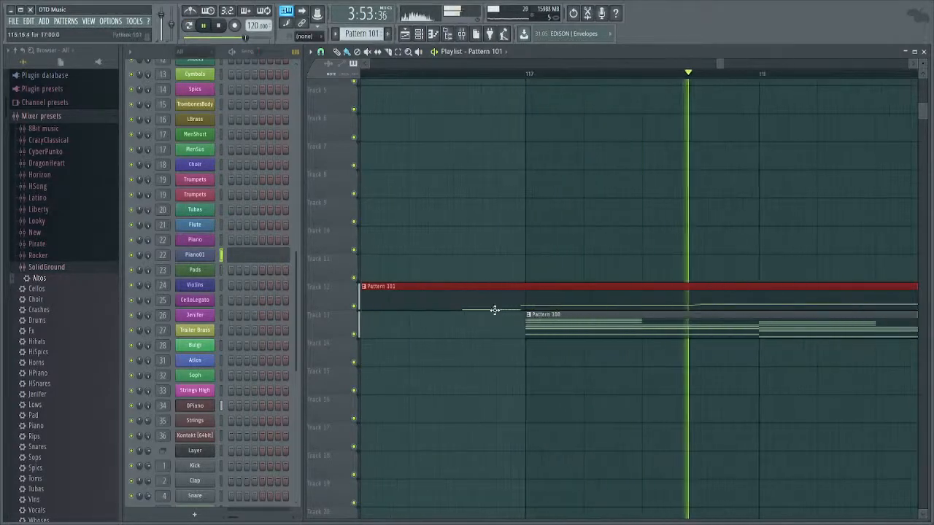
pyautogui.press('space')
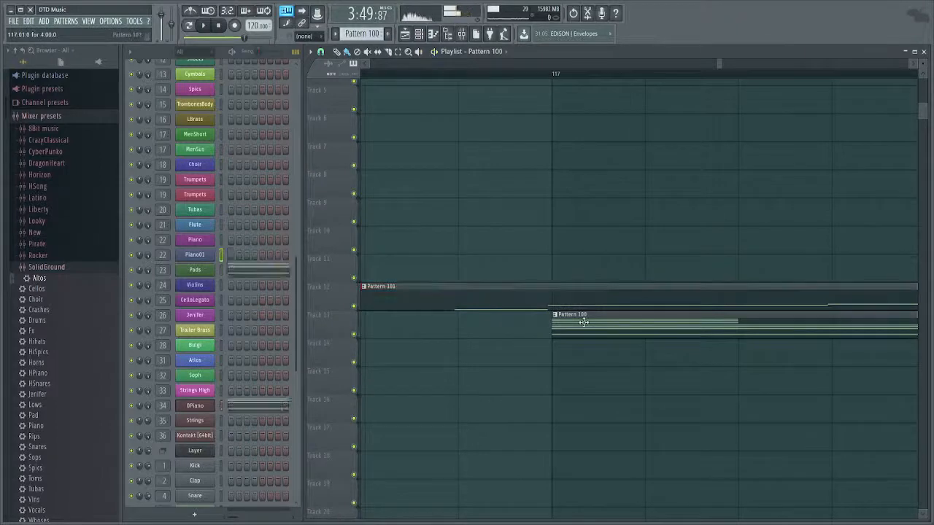
# Open the Pads notes of Pattern 100, lower the velocity of all of them and play the pattern.
pyautogui.doubleClick(564, 314)
pyautogui.press('Escape')
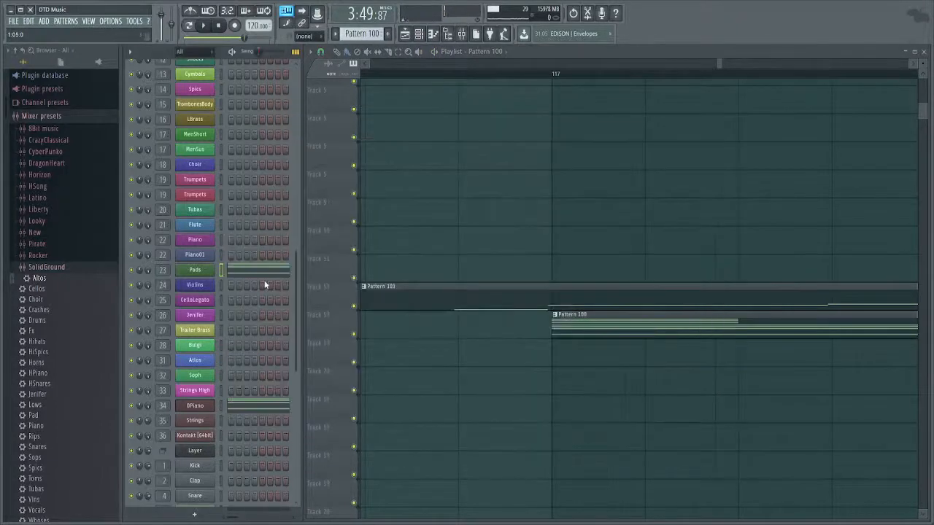
pyautogui.click(265, 270)
pyautogui.hotkey('ctrl', 'a')
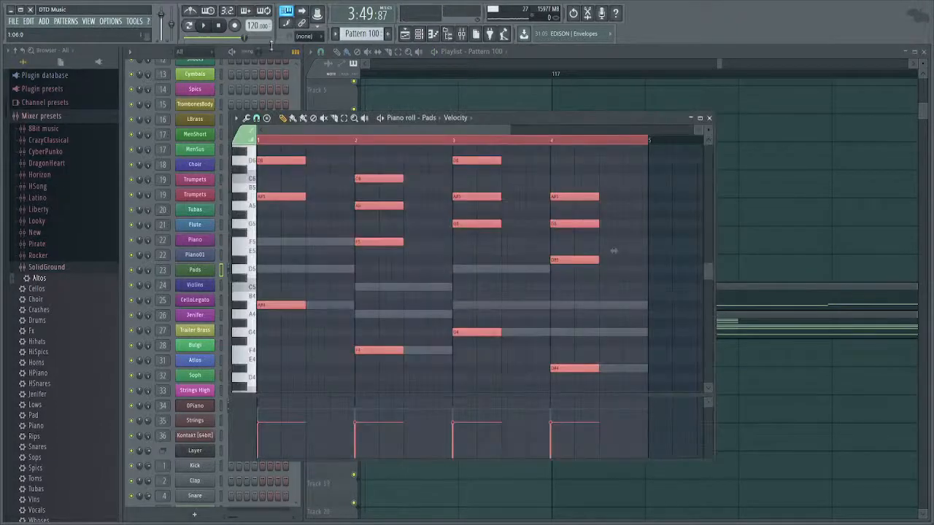
pyautogui.click(232, 52)
pyautogui.middleClick(452, 275)
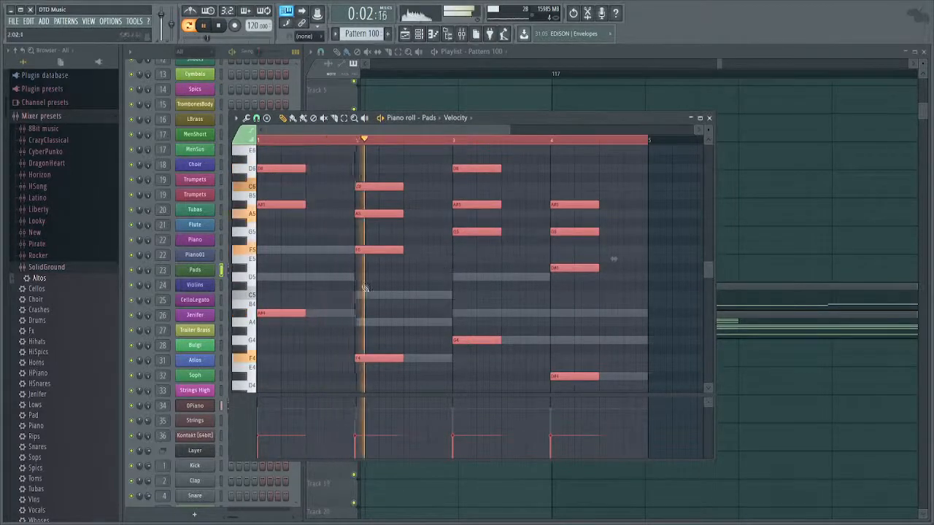
# Close the Pads piano roll, play the arrangement from just before bar 117 and check the Pads mixer track.
pyautogui.click(480, 97)
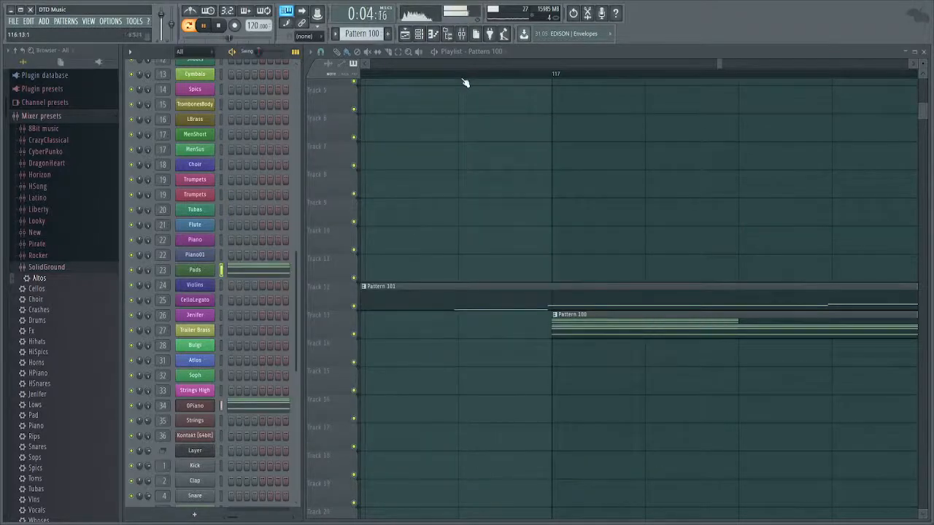
pyautogui.click(462, 77)
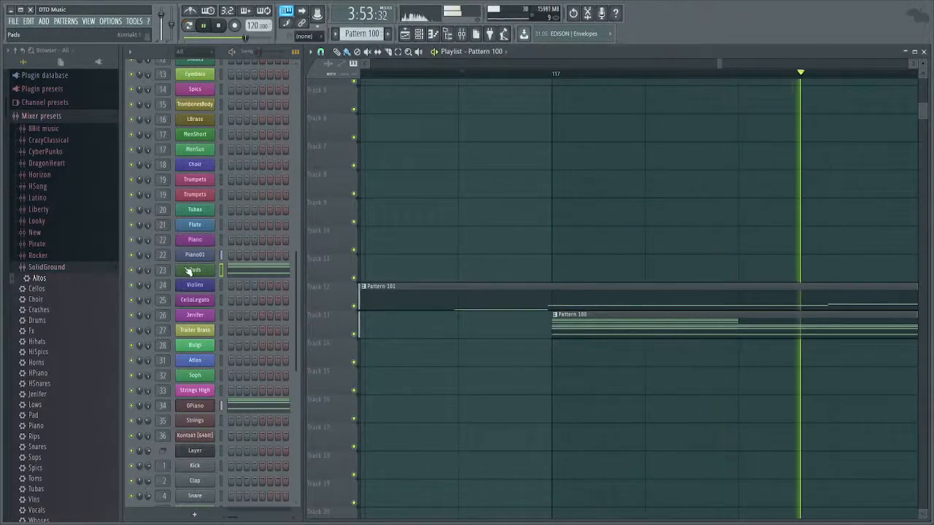
pyautogui.doubleClick(162, 270)
pyautogui.press('F9')
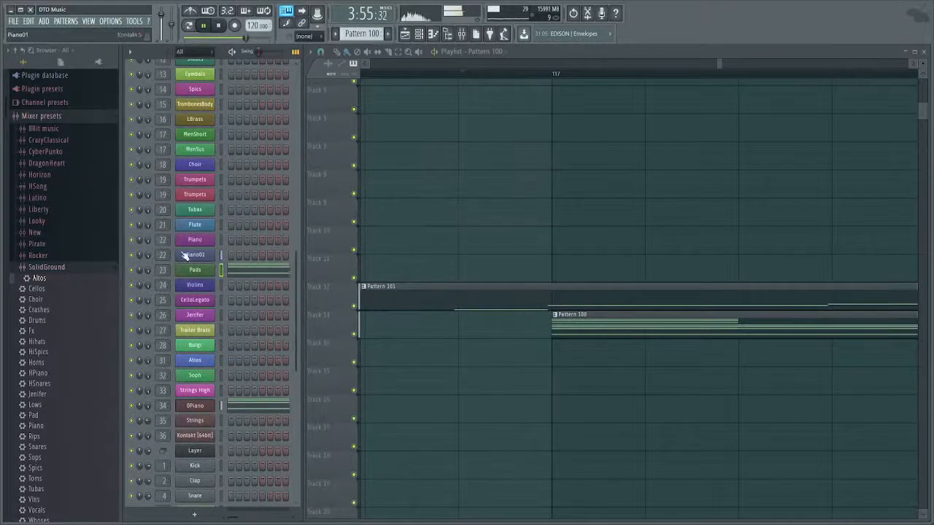
# Open the Piano01 notes of Pattern 101, raise the velocity of all of them and transpose them up one octave.
pyautogui.doubleClick(422, 302)
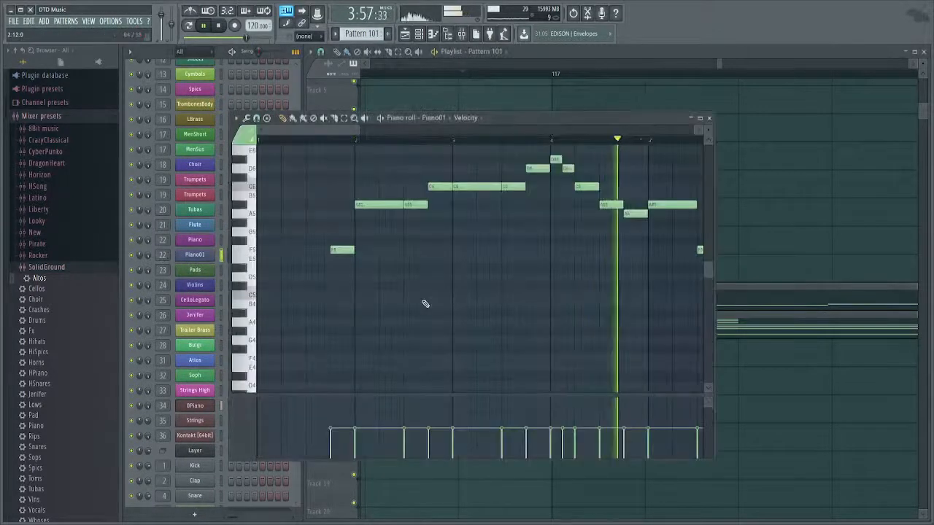
pyautogui.hotkey('ctrl', 'a')
pyautogui.scroll(2, 538, 275)
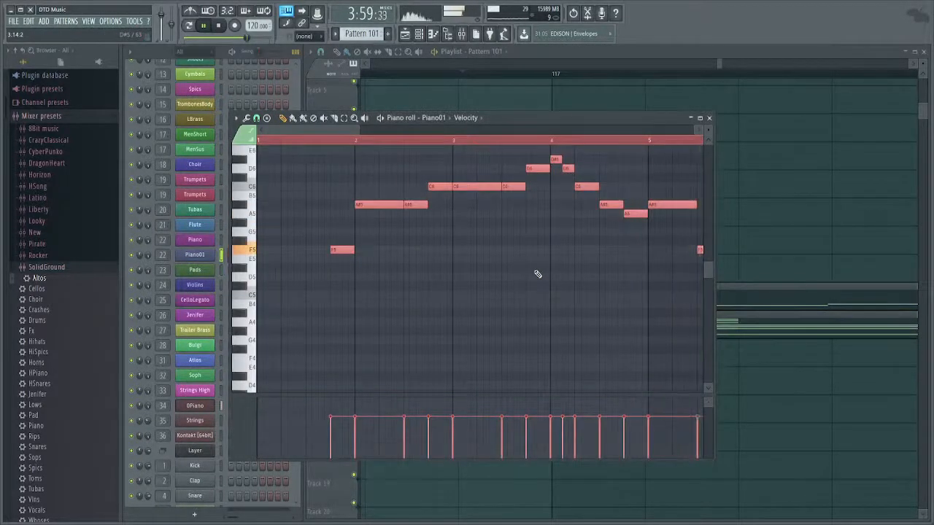
pyautogui.scroll(1, 537, 275)
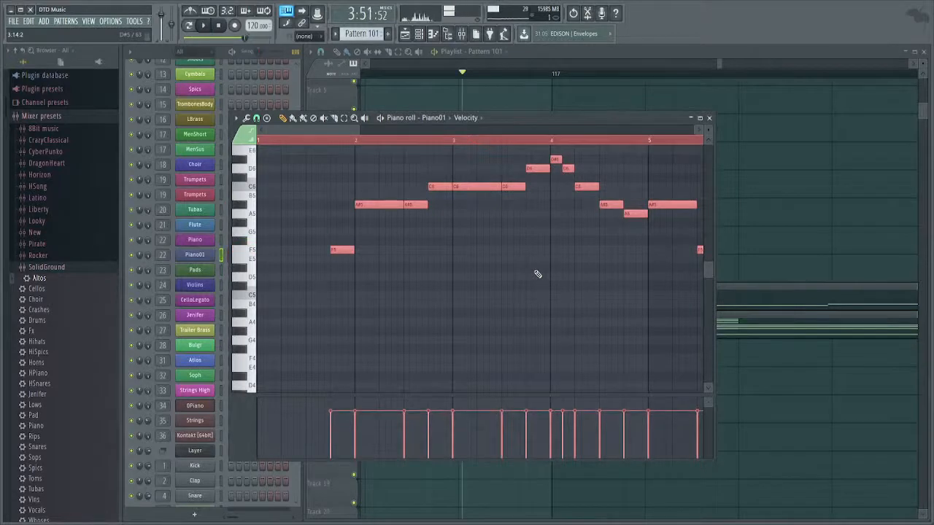
pyautogui.scroll(-2, 538, 274)
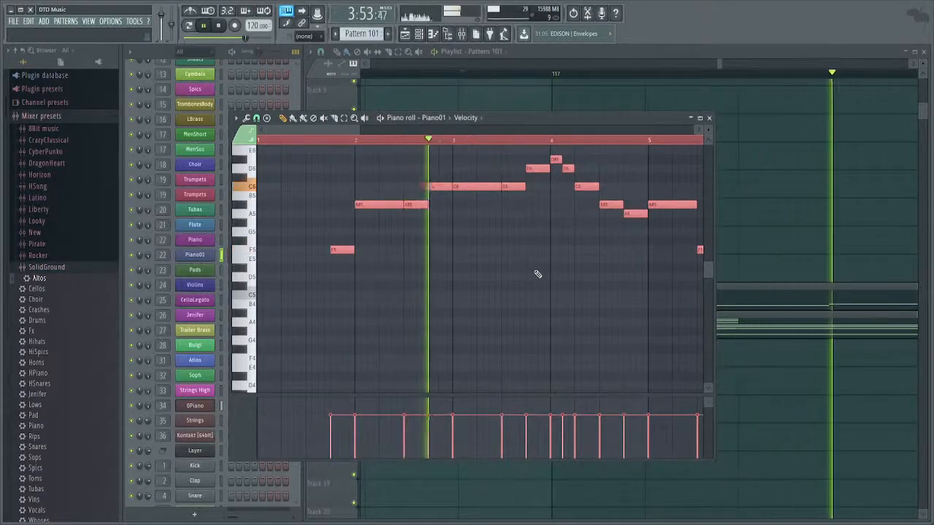
pyautogui.hotkey('ctrl', 'Up')
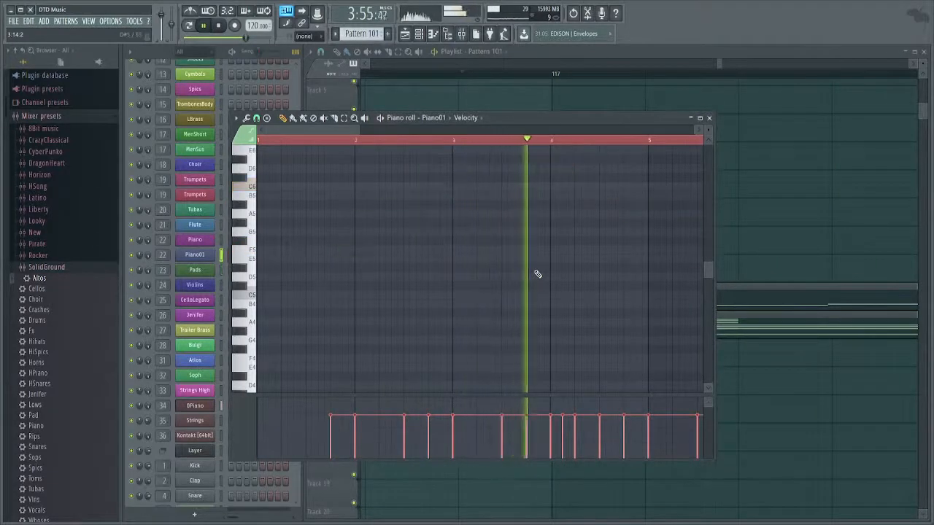
pyautogui.press('Escape')
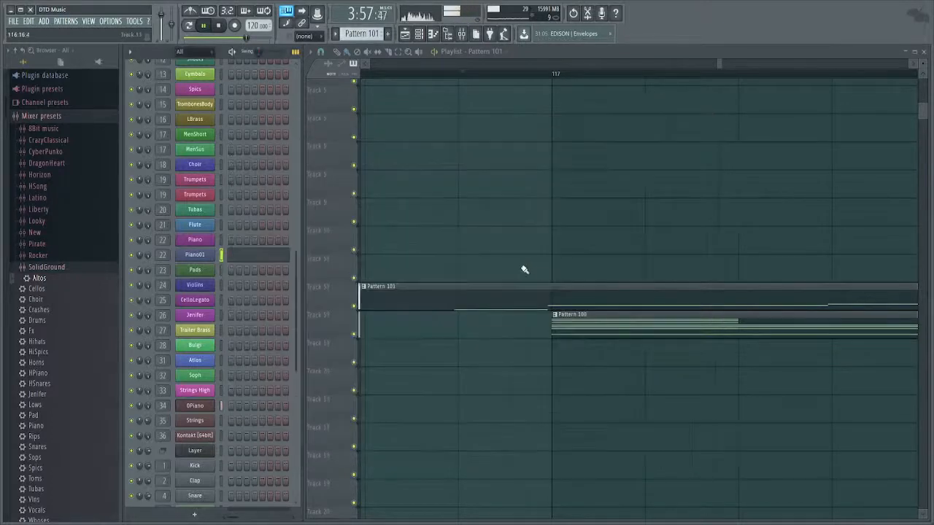
# Duplicate the Pattern 100 clip three times along Track 13 so the chords fill bars 117 to 133.
pyautogui.scroll(-3, 498, 248)
pyautogui.scroll(-4, 515, 255)
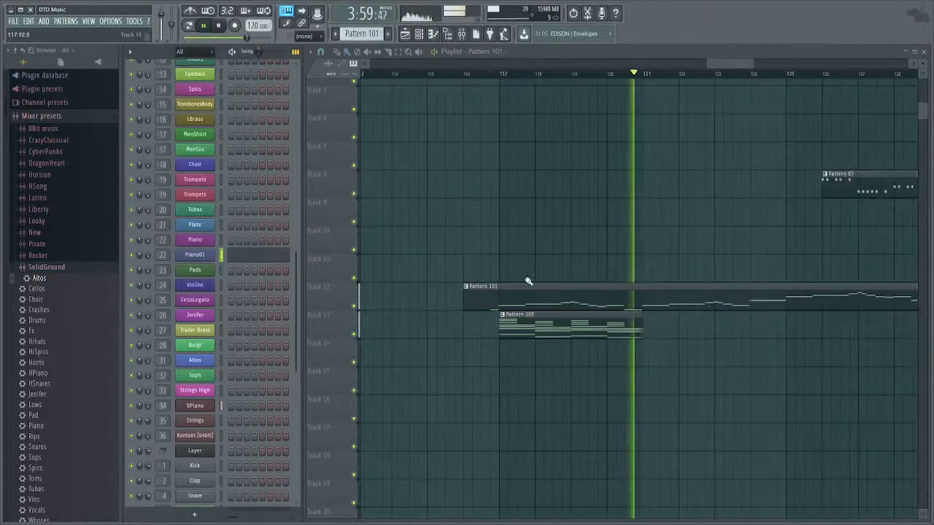
pyautogui.click(536, 338)
pyautogui.hotkey('ctrl', 'b')
pyautogui.hotkey('ctrl', 'b')
pyautogui.scroll(-3, 540, 339)
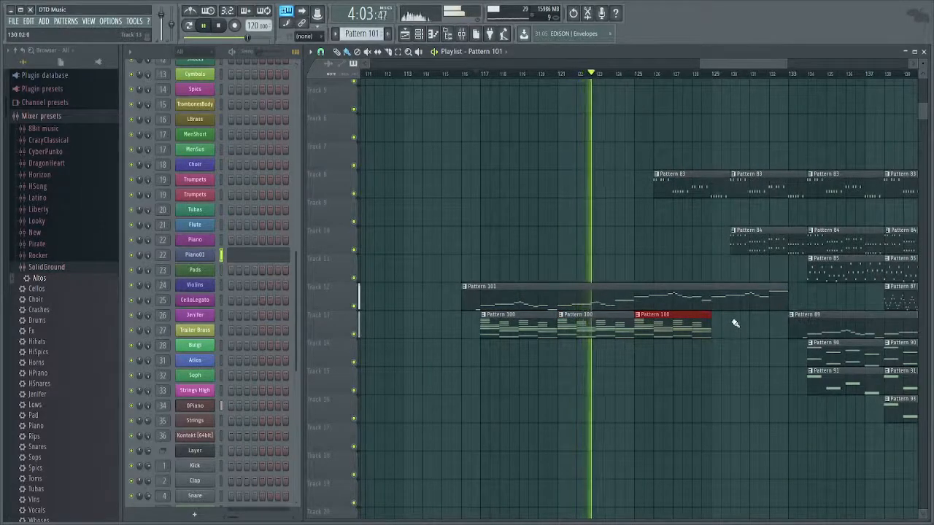
pyautogui.hotkey('ctrl', 'b')
pyautogui.moveTo(705, 316); pyautogui.dragTo(620, 323)
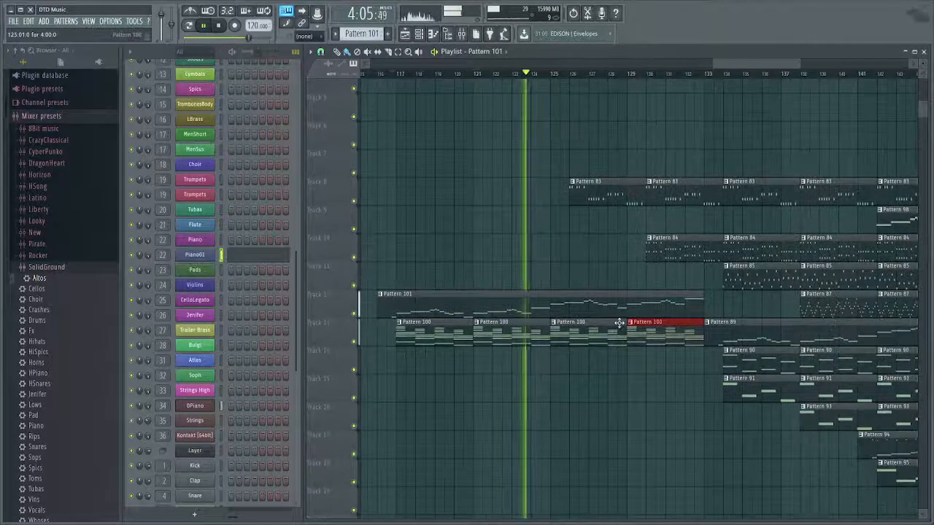
pyautogui.scroll(2, 587, 336)
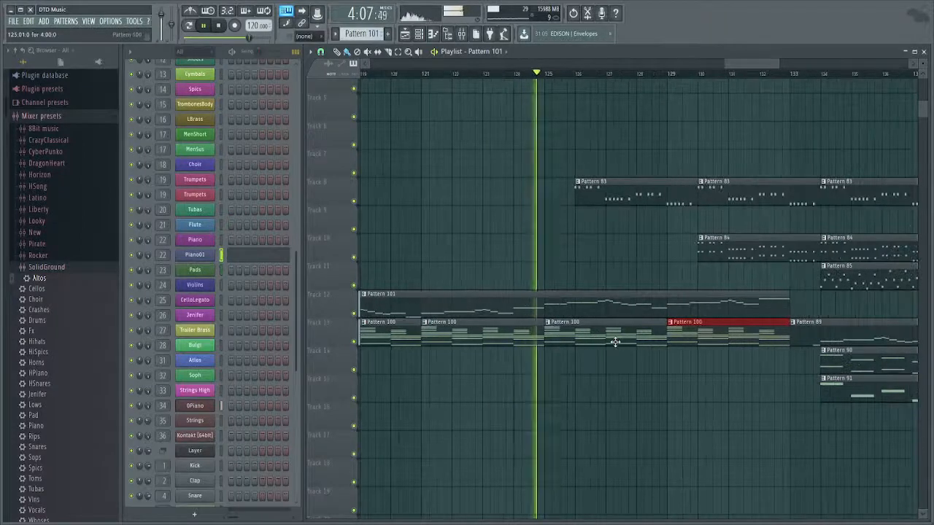
pyautogui.press('space')
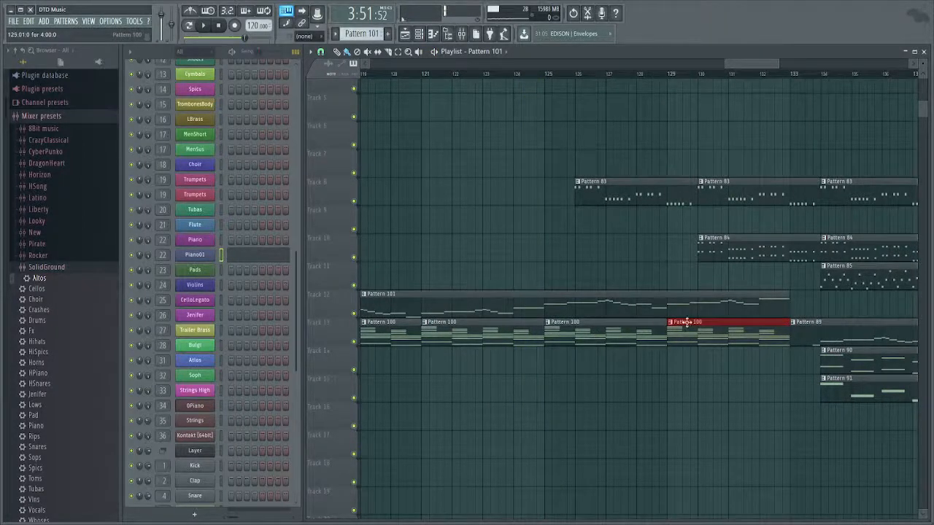
# Audition the patterns from Pattern 81 to Pattern 86 in pattern mode and select Pattern 86.
pyautogui.moveTo(798, 312); pyautogui.dragTo(472, 317)
pyautogui.click(537, 282)
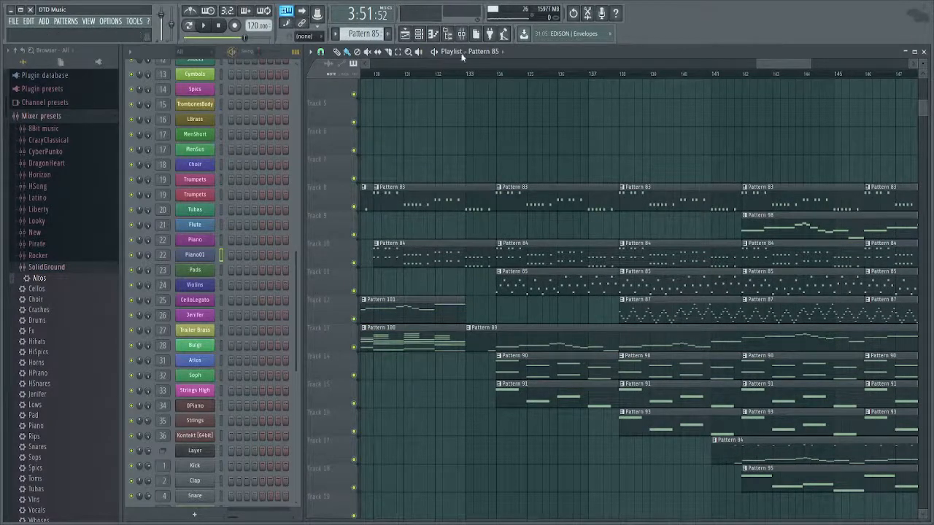
pyautogui.press('l')
pyautogui.press('space')
pyautogui.press('KP_Subtract')
pyautogui.press('KP_Subtract')
pyautogui.press('KP_Subtract')
pyautogui.press('KP_Subtract')
pyautogui.press('KP_Subtract')
pyautogui.press('KP_Subtract')
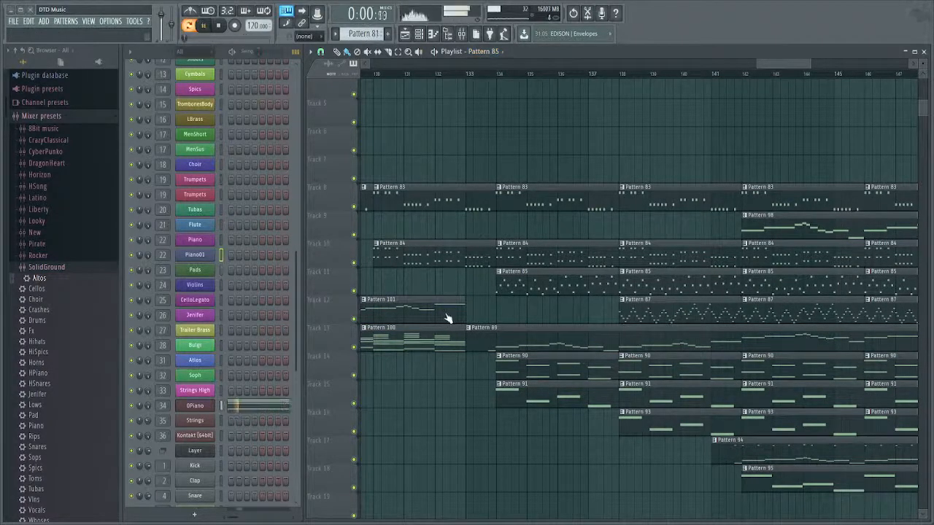
pyautogui.press('KP_Add')
pyautogui.press('KP_Add')
pyautogui.press('KP_Add')
pyautogui.press('KP_Add')
pyautogui.press('KP_Add')
pyautogui.press('KP_Add')
pyautogui.press('KP_Add')
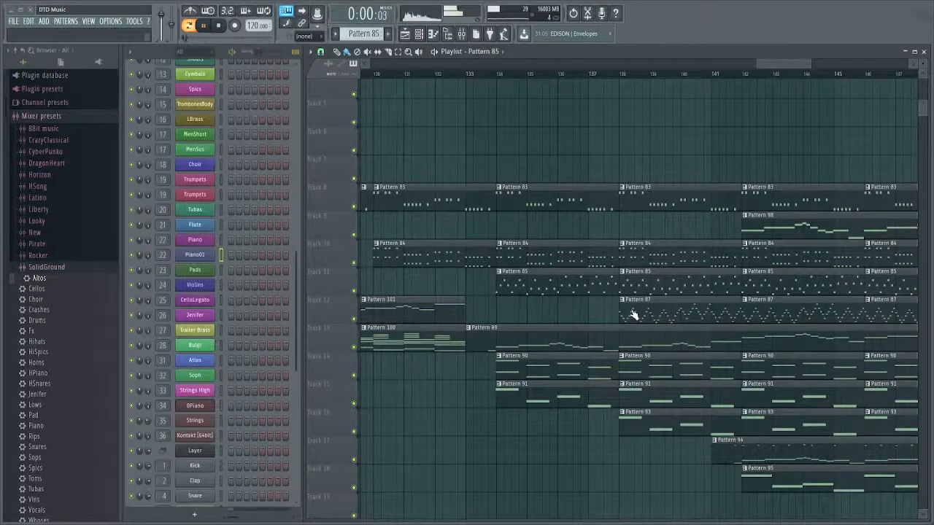
pyautogui.press('space')
pyautogui.press('l')
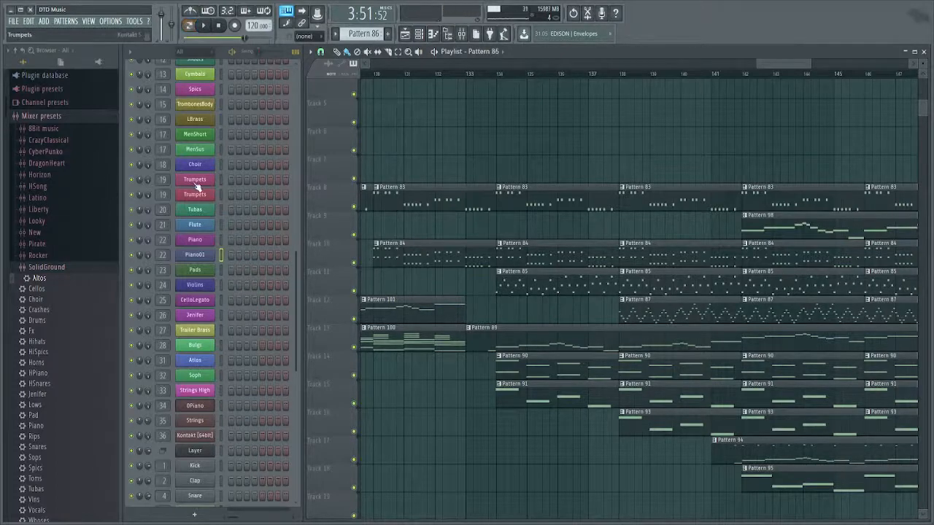
# Move all SpicsMid notes of Pattern 86 to the Spics channel and play the pattern.
pyautogui.scroll(6, 267, 189)
pyautogui.click(262, 182)
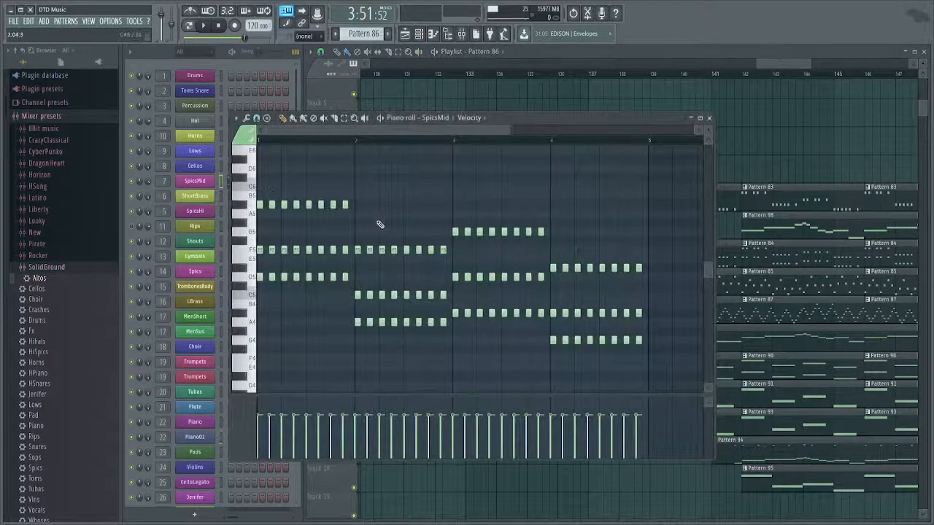
pyautogui.hotkey('ctrl', 'a')
pyautogui.press('Delete')
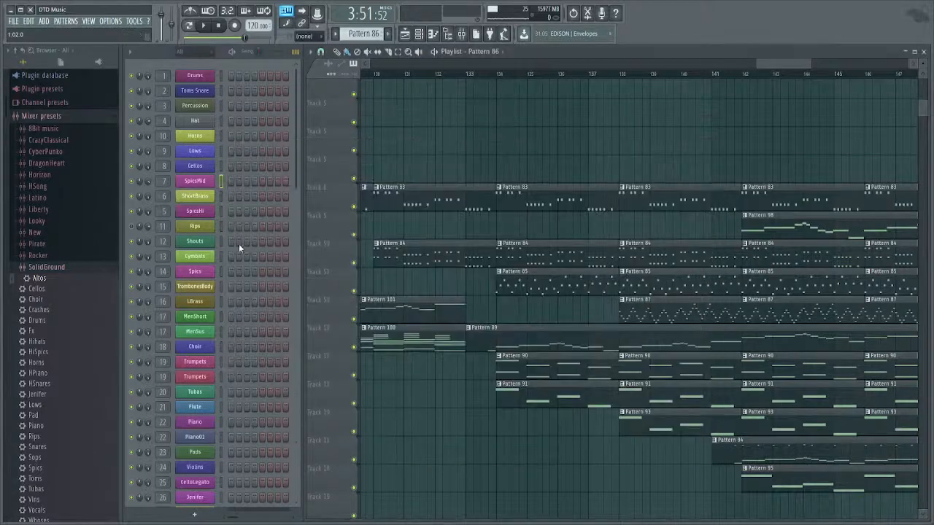
pyautogui.press('F7')
pyautogui.press('F7')
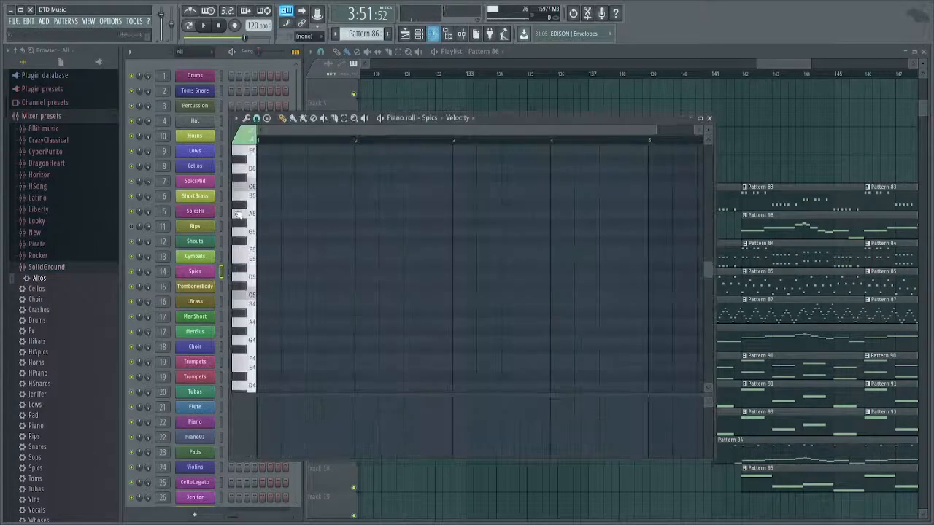
pyautogui.hotkey('ctrl', 'v')
pyautogui.press('space')
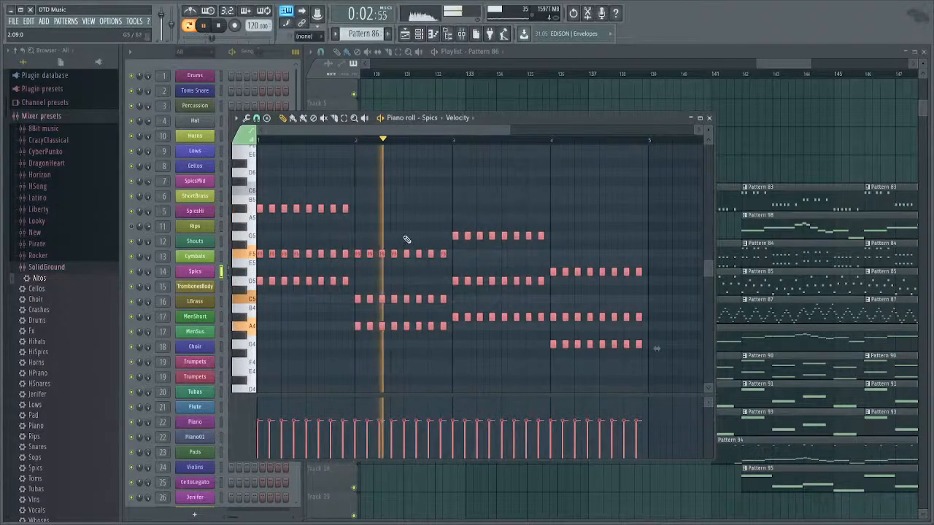
# Close the Spics piano roll and place Pattern 86 on Track 11 near bar 121, above the Pattern 101 clip.
pyautogui.press('F7')
pyautogui.moveTo(527, 265); pyautogui.dragTo(658, 249)
pyautogui.moveTo(558, 284); pyautogui.dragTo(734, 323)
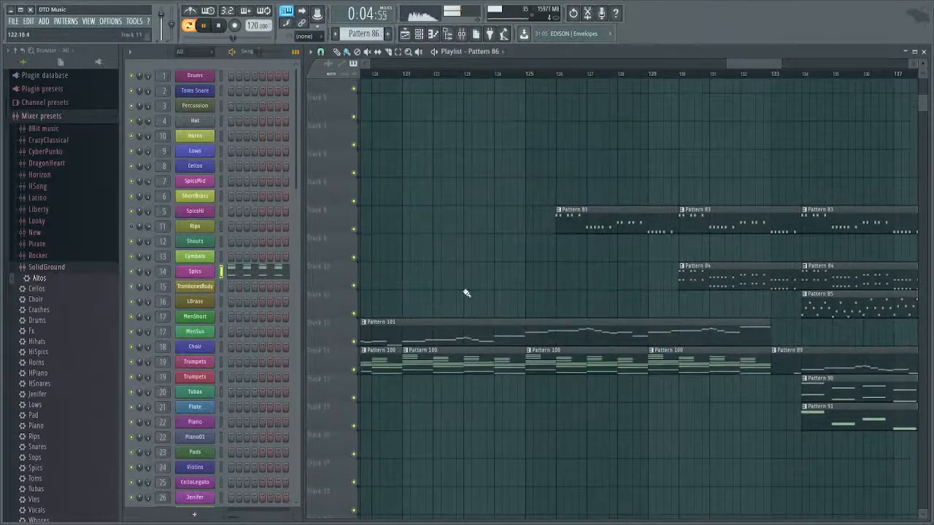
pyautogui.moveTo(508, 307); pyautogui.dragTo(607, 298)
pyautogui.press('space')
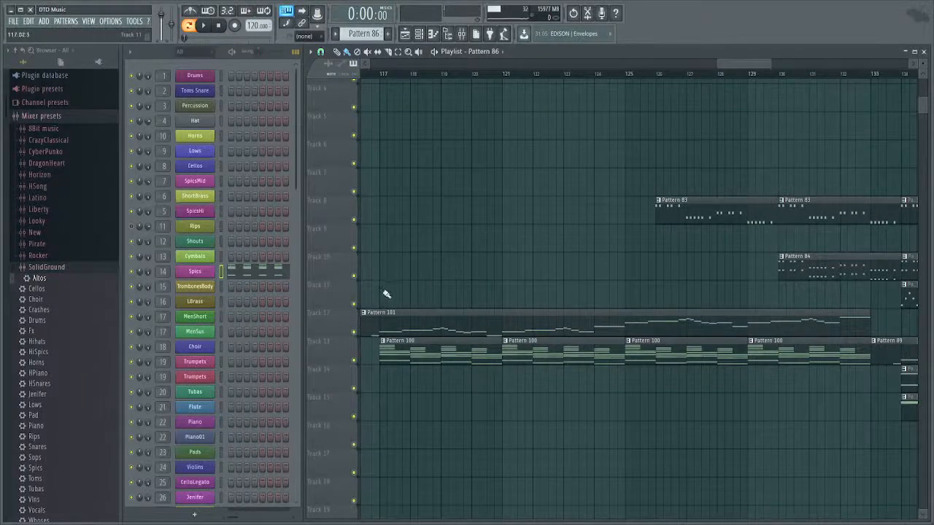
pyautogui.moveTo(386, 294); pyautogui.dragTo(525, 302)
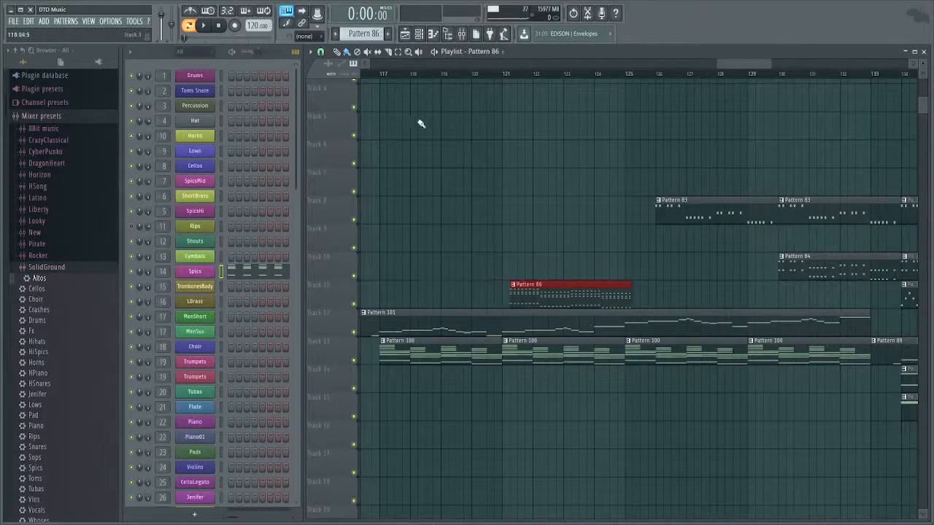
# Shift the Pattern 86 clip slightly ahead of bar 121, to start at 120:16:3, checking it in song playback.
pyautogui.click(494, 75)
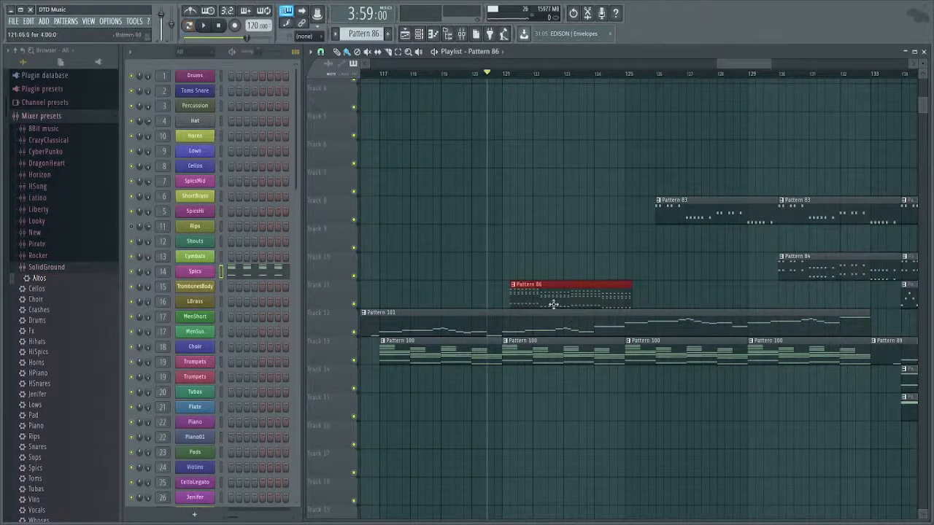
pyautogui.moveTo(551, 298)
pyautogui.mouseDown()
pyautogui.moveTo(524, 302)
pyautogui.moveTo(538, 300)
pyautogui.mouseUp()
pyautogui.scroll(10, 532, 300)
pyautogui.press('space')
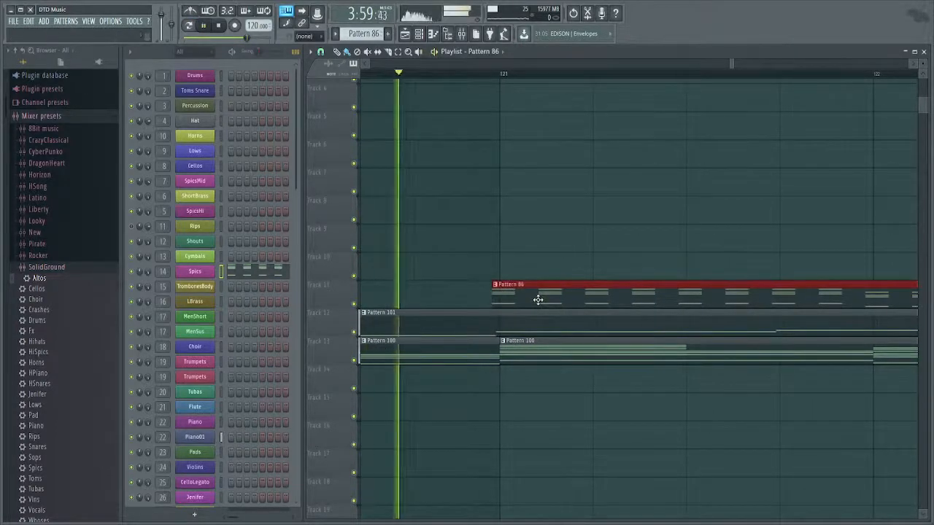
pyautogui.scroll(-3, 537, 300)
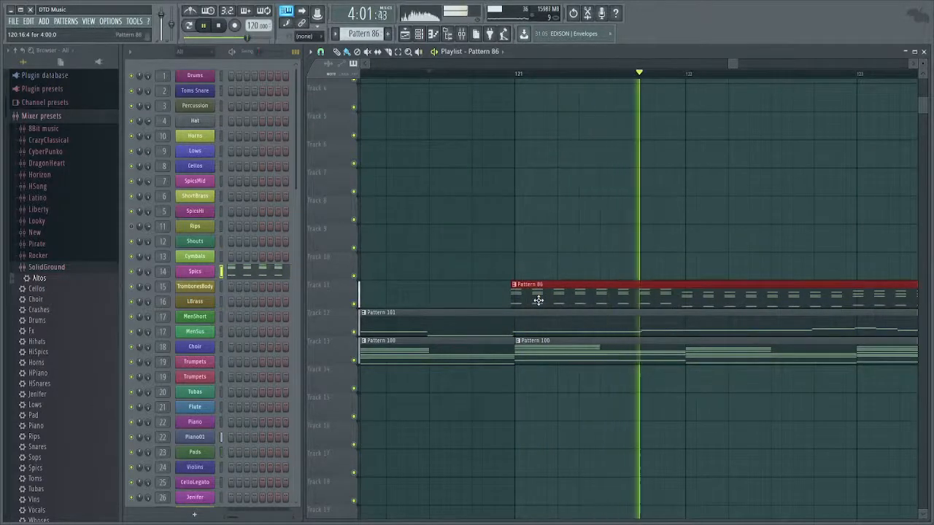
pyautogui.scroll(-2, 538, 300)
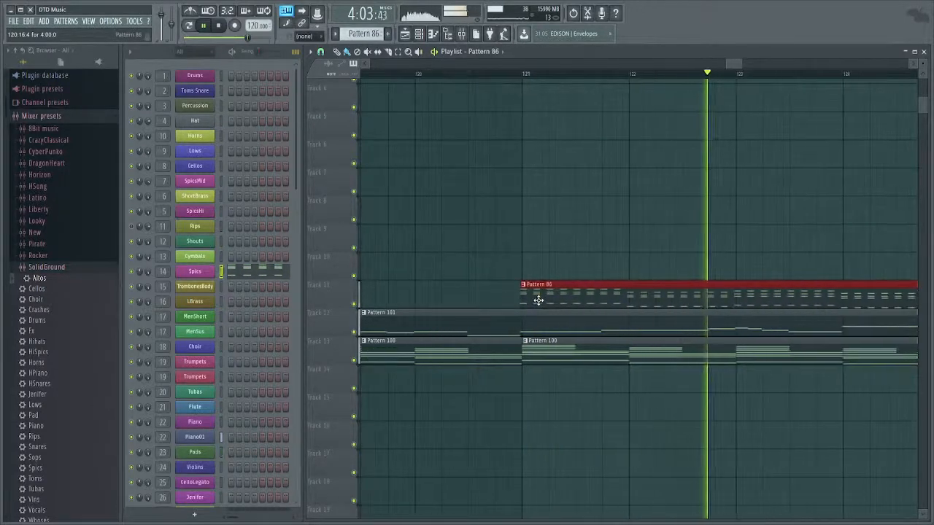
pyautogui.scroll(3, 533, 299)
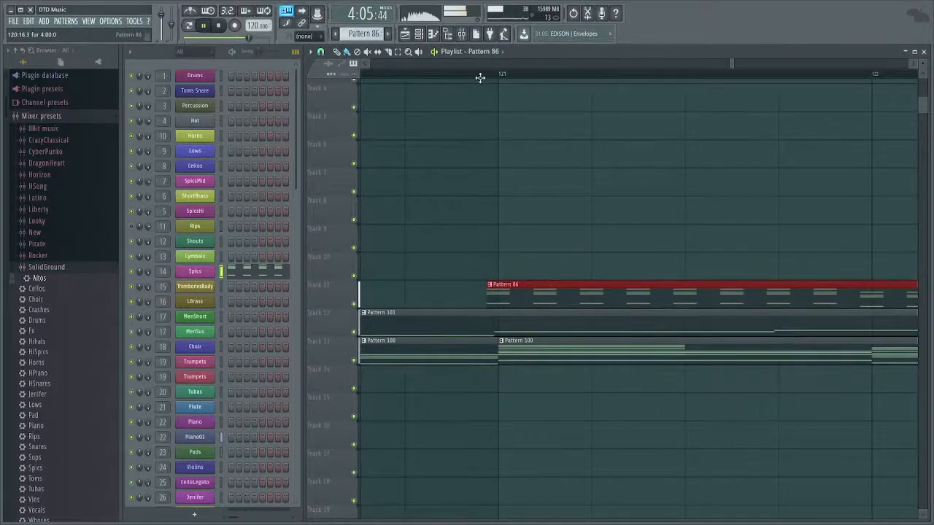
pyautogui.press('space')
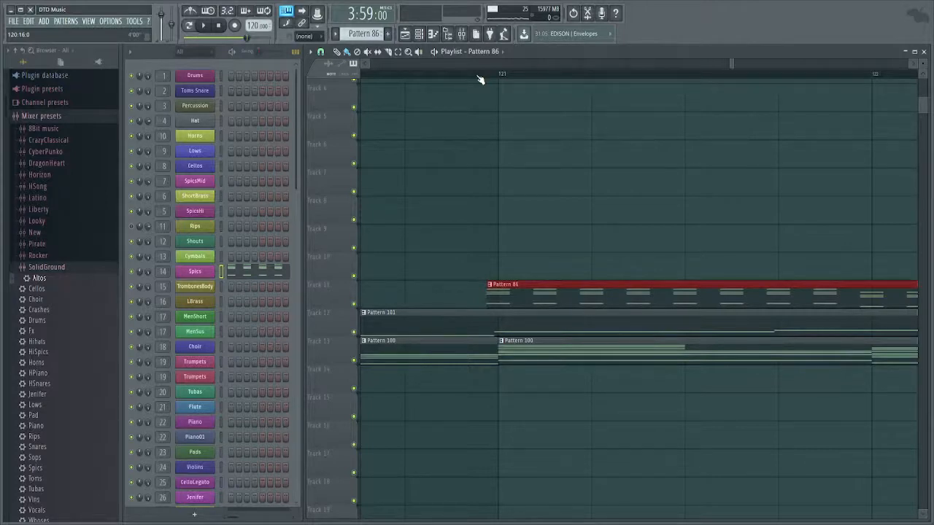
# Play the arrangement from just before bar 121 to check the timing of the Spics chords.
pyautogui.scroll(-3, 519, 119)
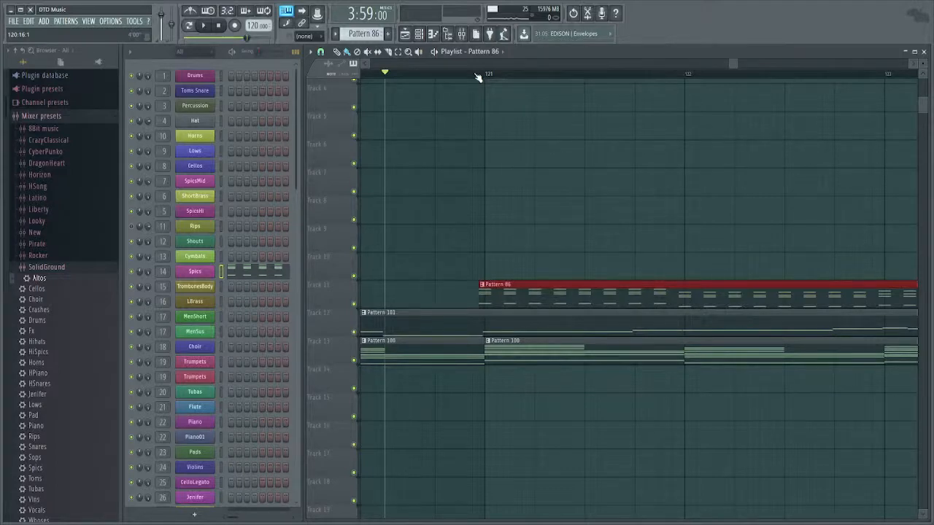
pyautogui.click(474, 74)
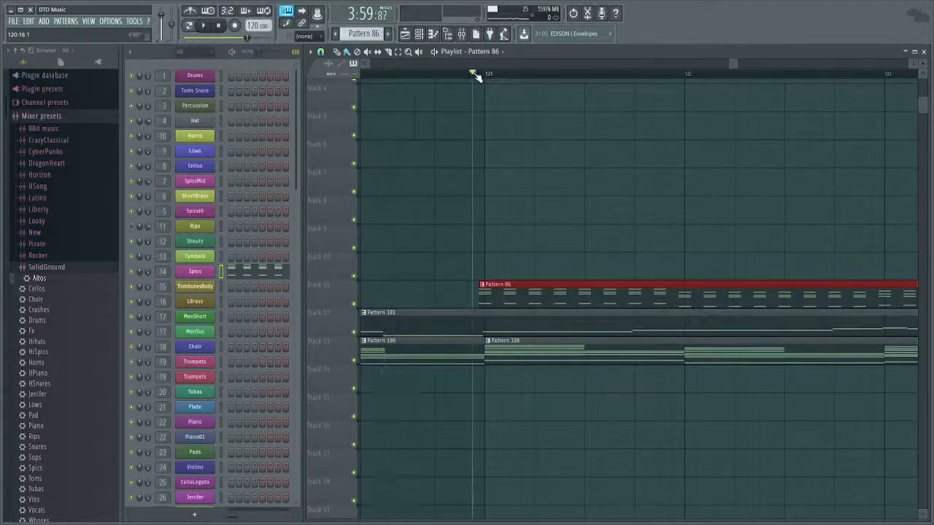
pyautogui.scroll(2, 511, 211)
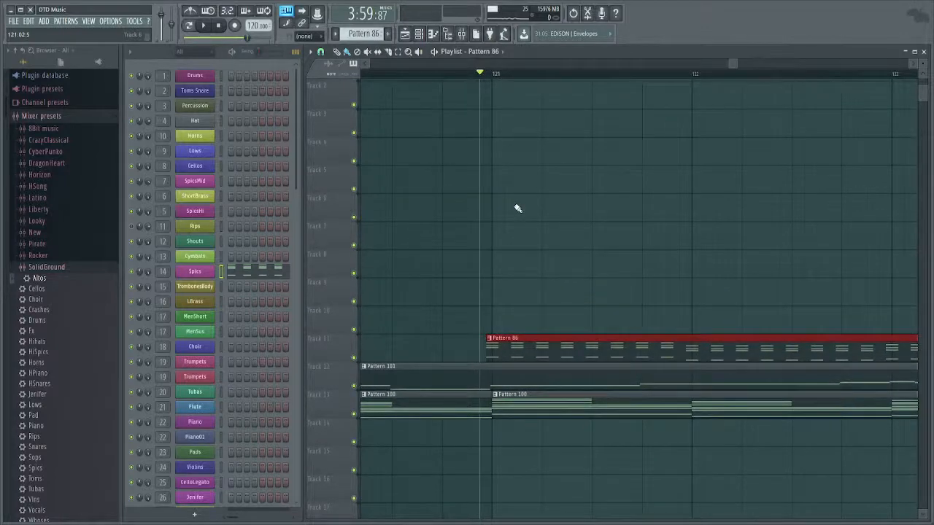
pyautogui.press('space')
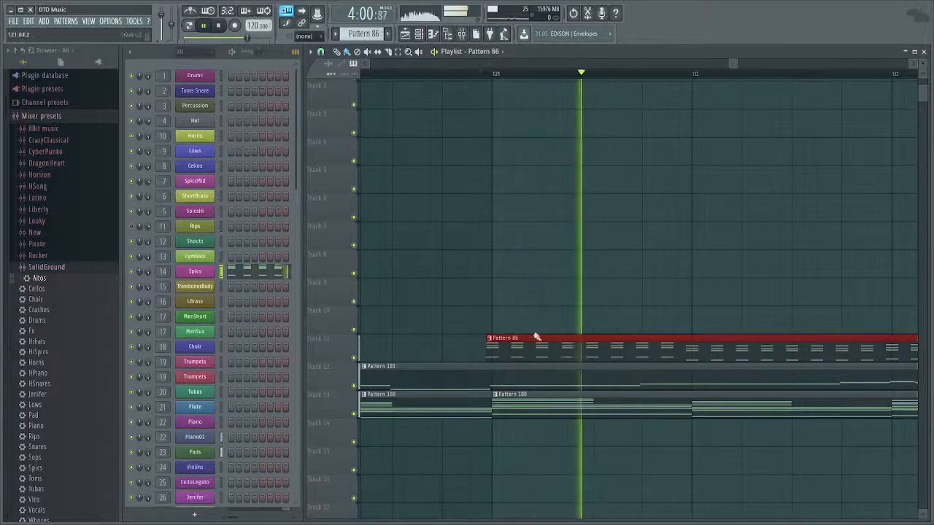
# Duplicate the Pattern 86 clip on Track 11 and arrange the two clips to start around bars 125 and 129.
pyautogui.keyDown('ctrl'); pyautogui.scroll(2, 501, 364); pyautogui.keyUp('ctrl')
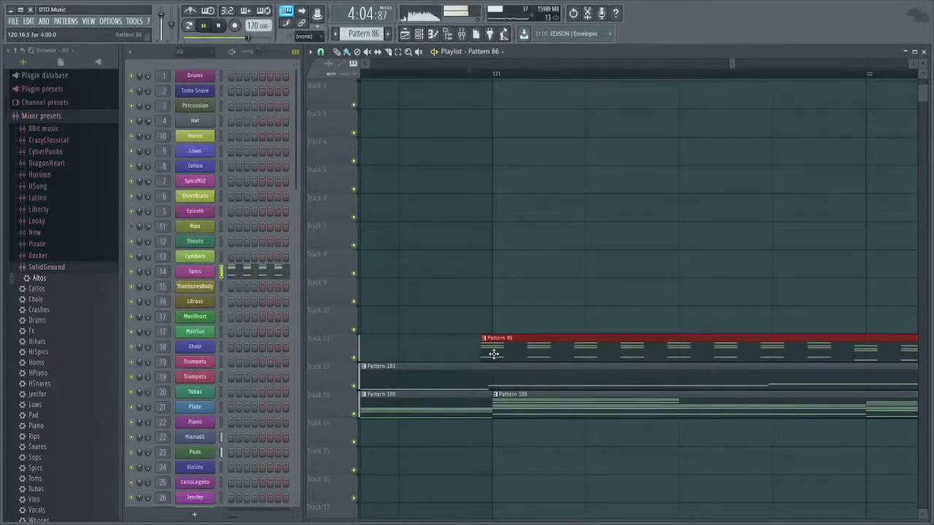
pyautogui.scroll(-4, 494, 354)
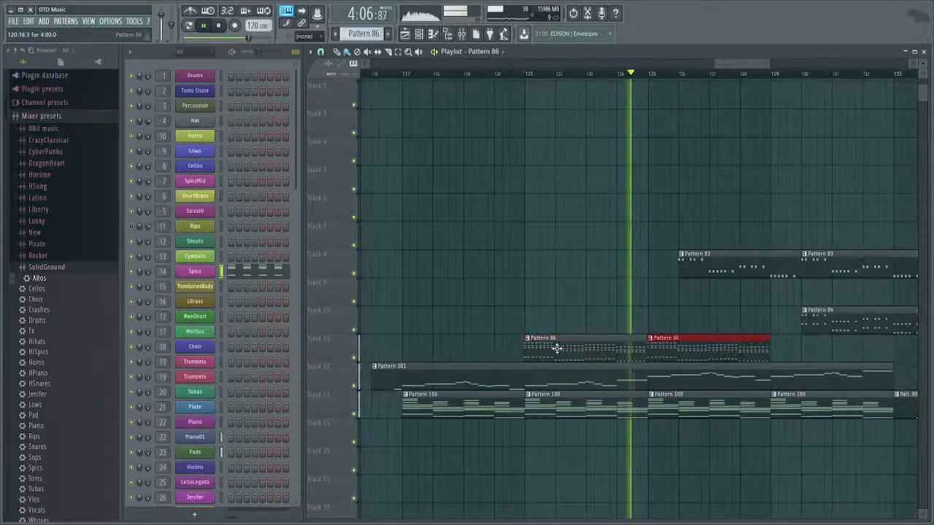
pyautogui.press('space')
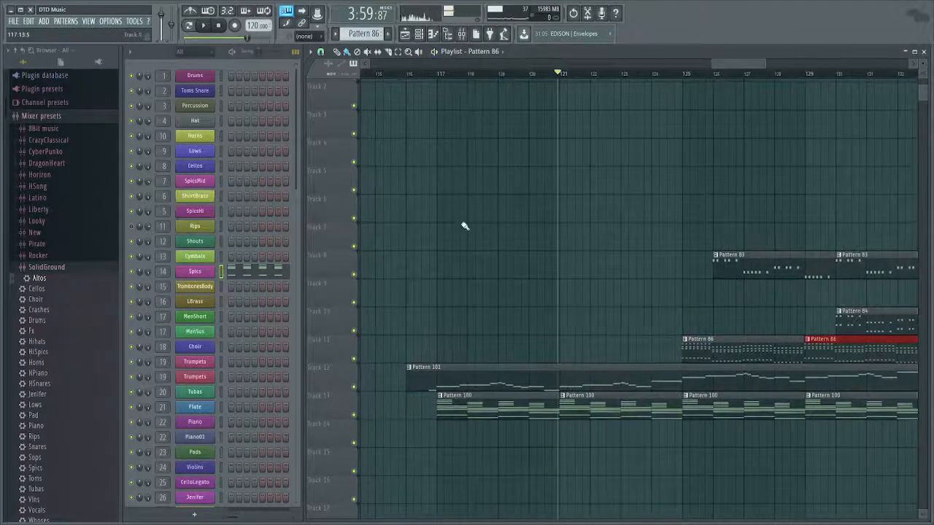
# Play the arrangement from just before bar 117 to review the Pattern 101 melody, then select the MenSus channel.
pyautogui.click(429, 74)
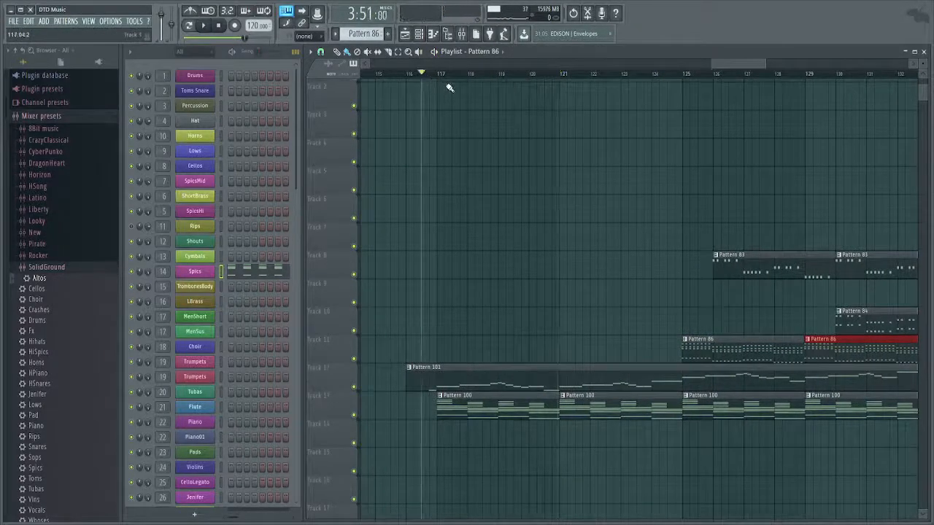
pyautogui.press('space')
pyautogui.scroll(-3, 501, 364)
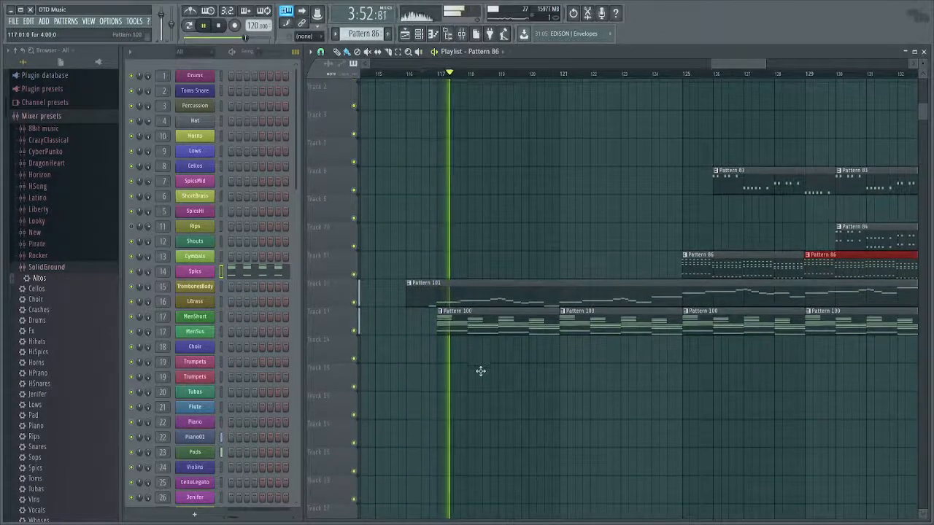
pyautogui.click(452, 301)
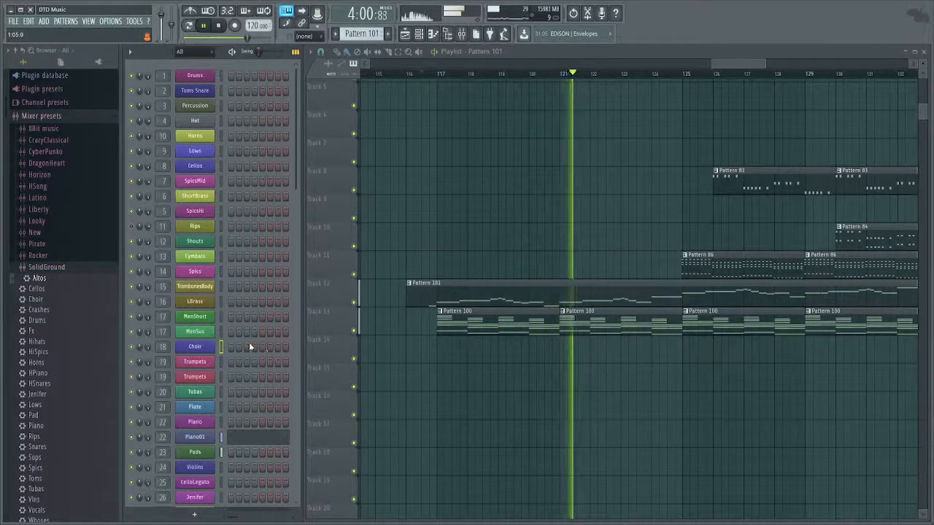
pyautogui.click(208, 335)
pyautogui.click(209, 335)
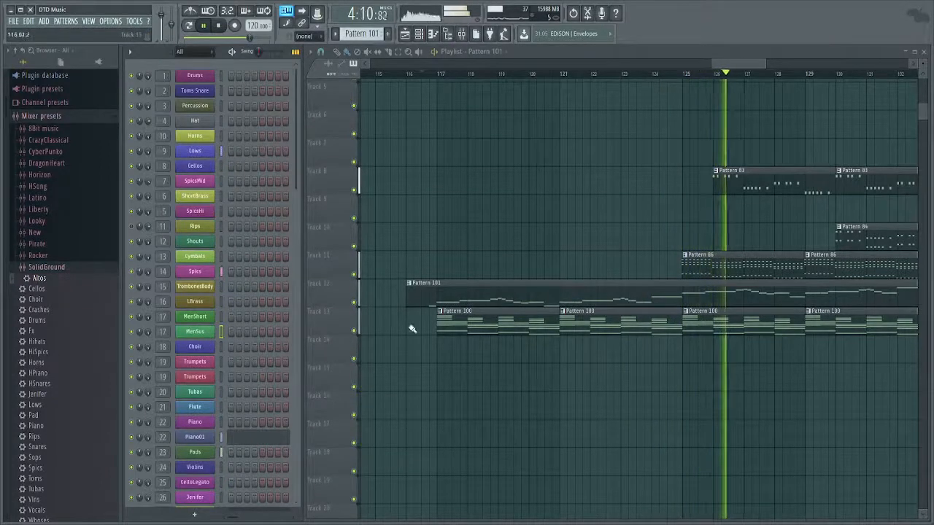
pyautogui.press('space')
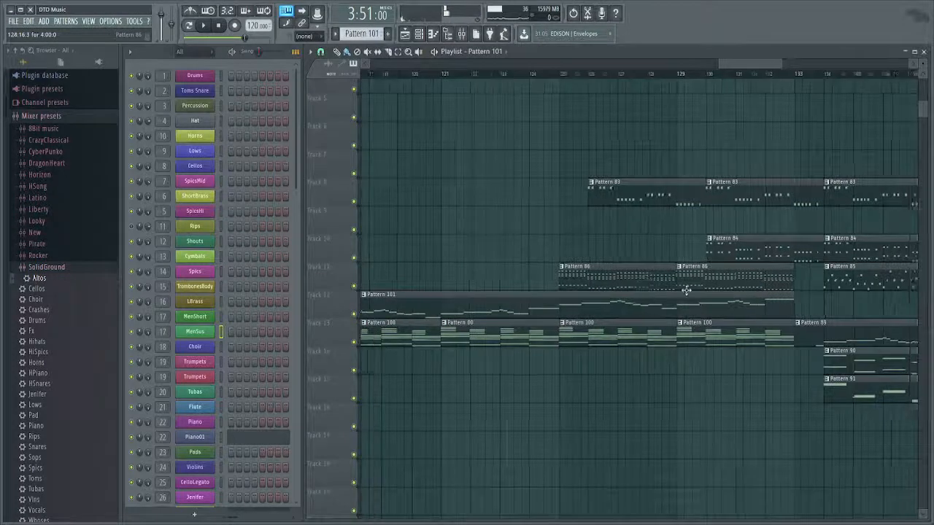
# Move the Pattern 86, Pattern 101 and Pattern 100 clips together one bar later and down to Tracks 13, 14 and 15.
pyautogui.scroll(-3, 688, 290)
pyautogui.moveTo(719, 273); pyautogui.dragTo(539, 341)
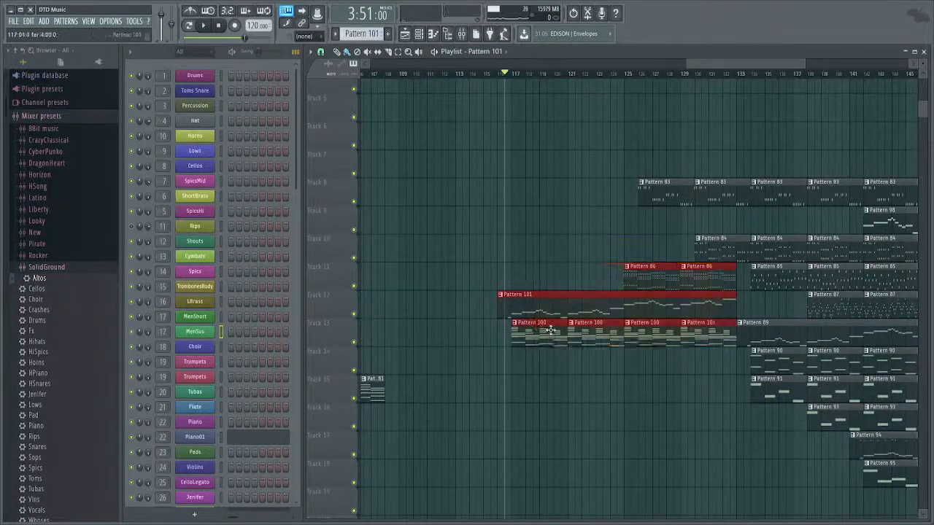
pyautogui.moveTo(708, 339); pyautogui.dragTo(705, 421)
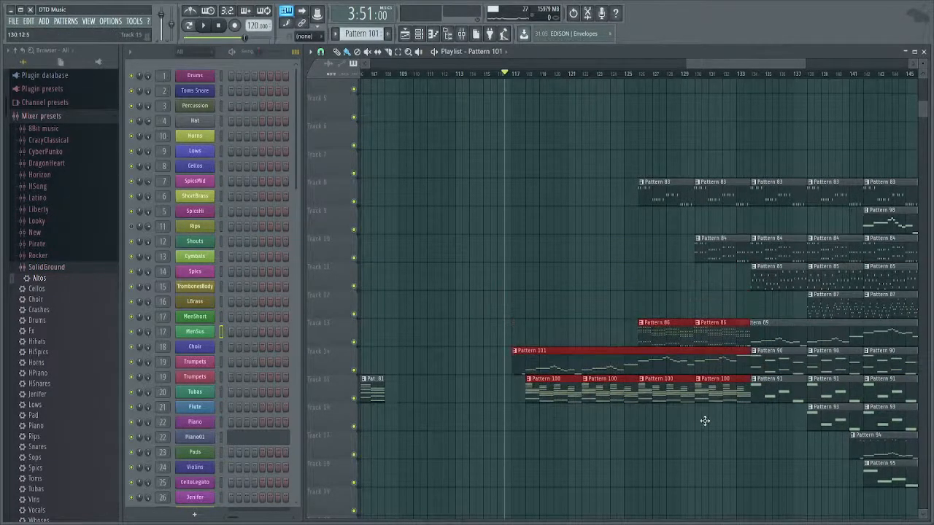
# Play the arrangement from just before bar 126 to check the timing of the moved clips.
pyautogui.click(640, 76)
pyautogui.press('space')
pyautogui.scroll(2, 648, 354)
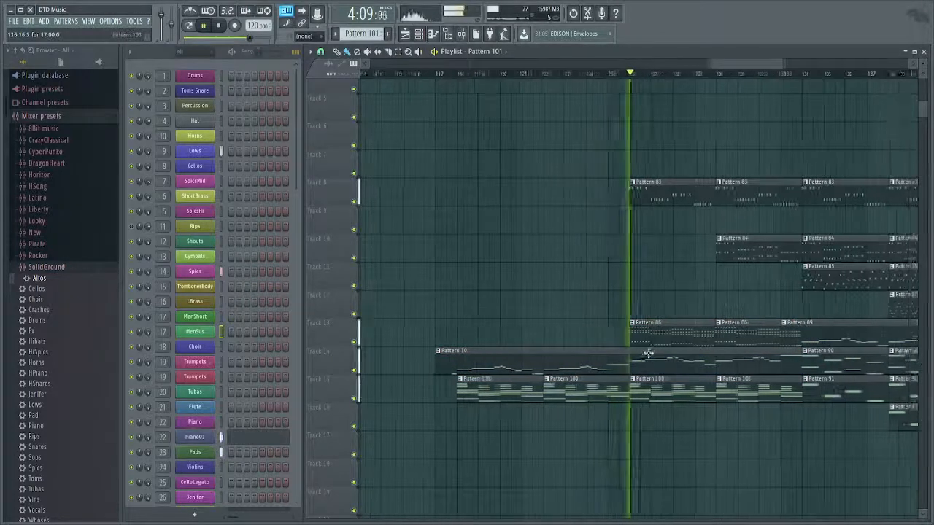
pyautogui.press('space')
# Open Pattern 101's Piano01 notes and transpose the melody from bar 10 onward down one octave.
pyautogui.doubleClick(642, 365)
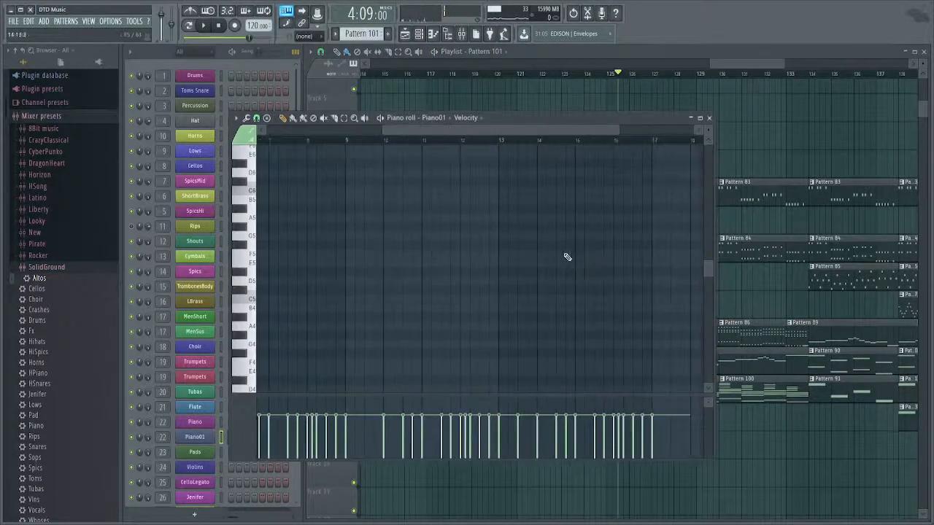
pyautogui.scroll(10, 568, 257)
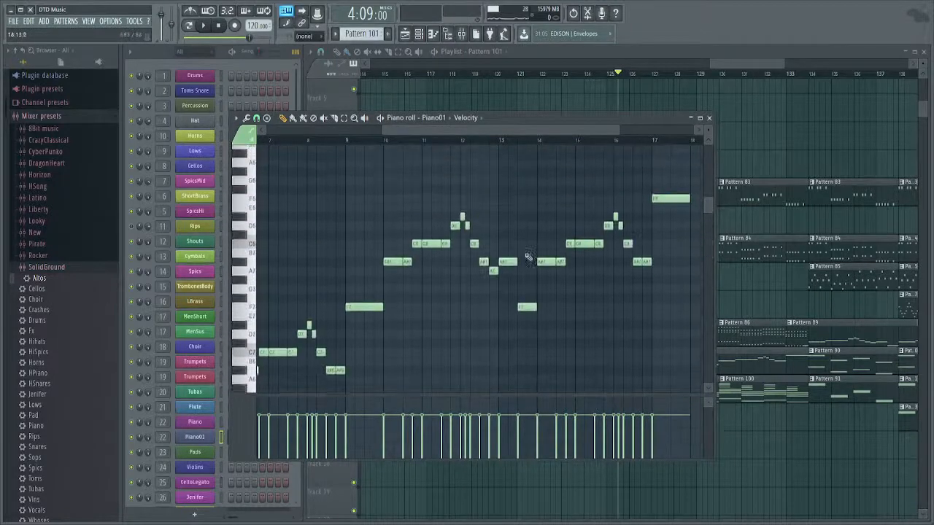
pyautogui.scroll(-3, 358, 183)
pyautogui.moveTo(431, 160); pyautogui.dragTo(713, 328)
pyautogui.hotkey('ctrl', 'Down')
# Play back the lowered Piano01 melody from just before bar 126, reopening its notes for a check, and close the piano roll.
pyautogui.press('space')
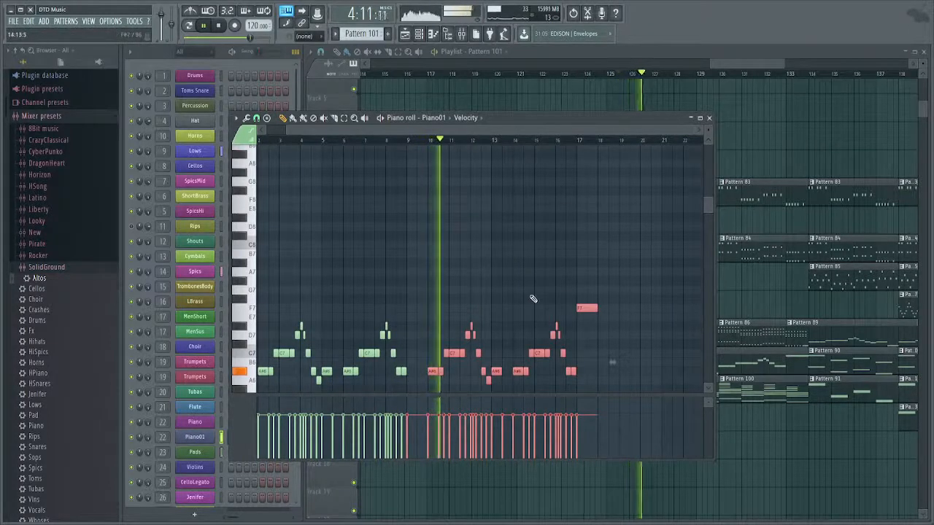
pyautogui.press('Escape')
pyautogui.moveTo(648, 335); pyautogui.dragTo(513, 313)
pyautogui.doubleClick(520, 345)
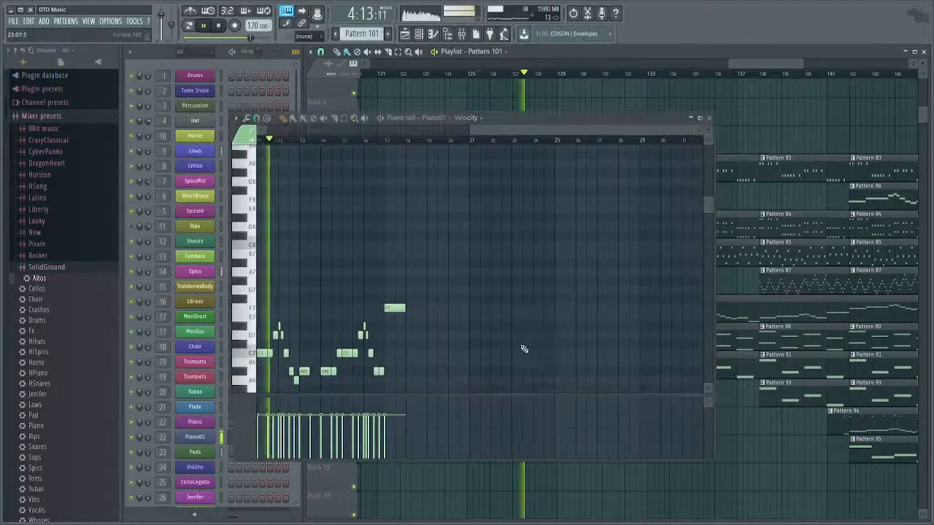
pyautogui.press('Escape')
pyautogui.moveTo(606, 345); pyautogui.dragTo(564, 295)
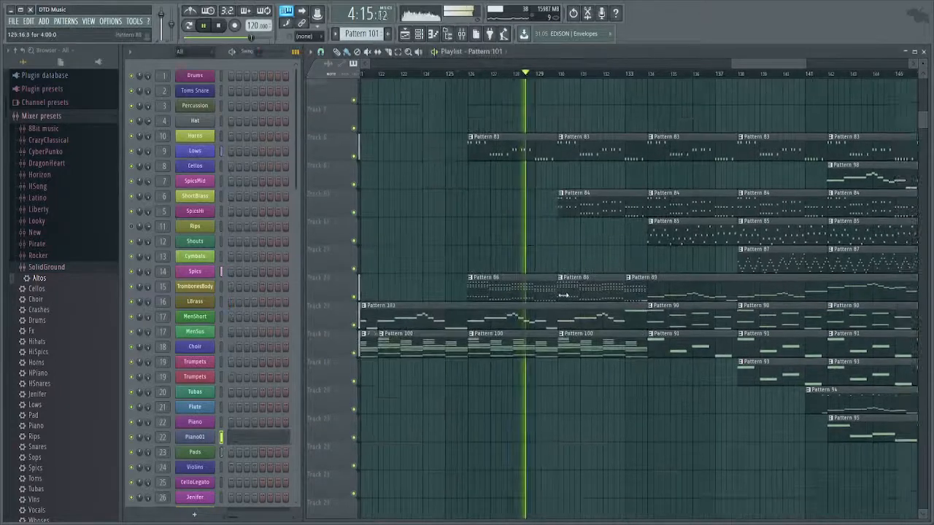
pyautogui.press('space')
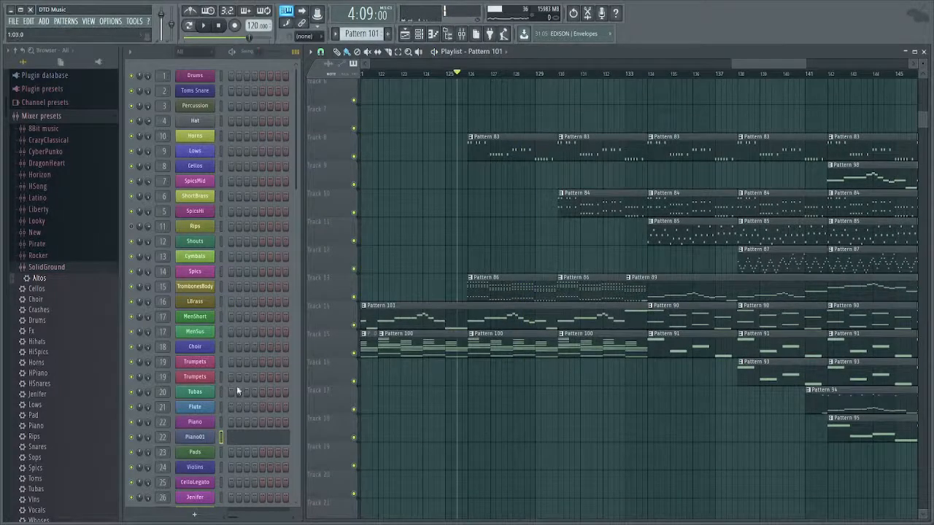
# Create Pattern 102 and open an empty piano roll for the CelloLegato channel.
pyautogui.scroll(-3, 247, 415)
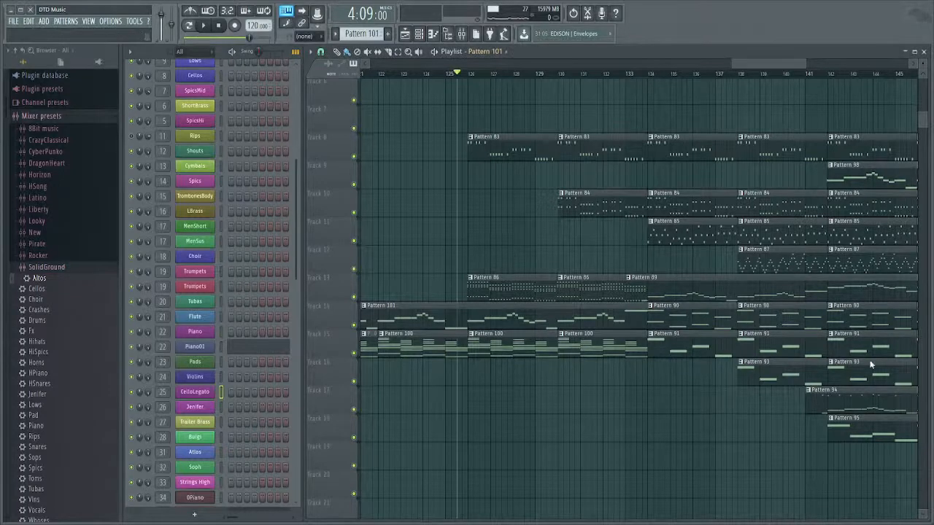
pyautogui.press('F4')
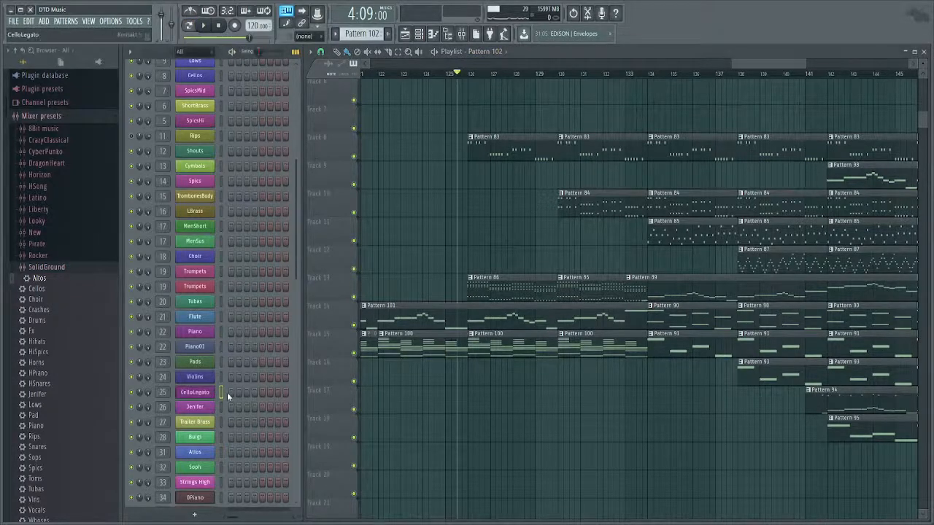
pyautogui.press('F7')
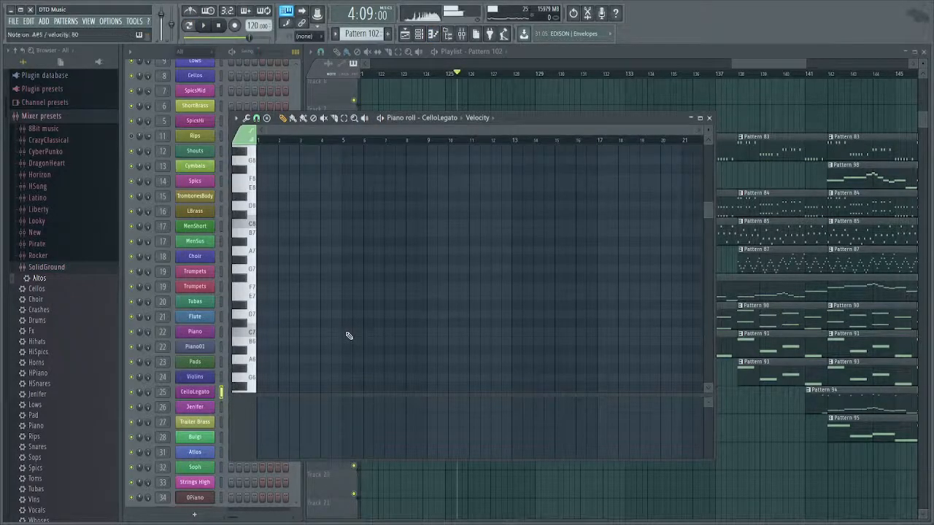
pyautogui.scroll(-5, 325, 337)
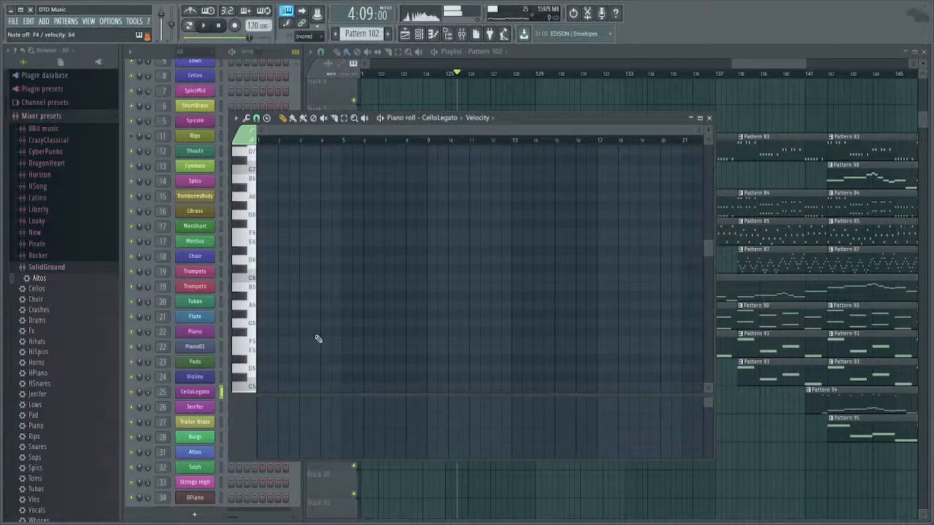
# Play the arrangement from just before bar 126 to try out CelloLegato notes against it, and close the piano roll.
pyautogui.press('space')
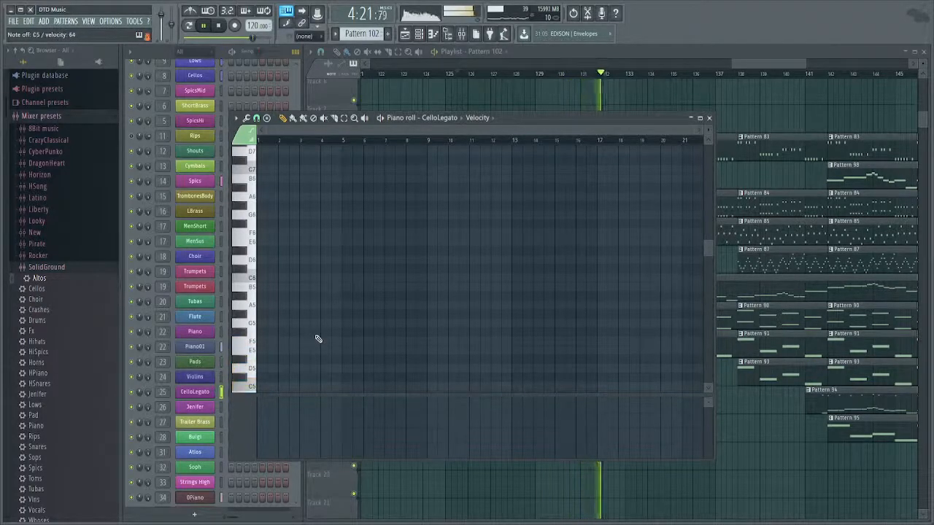
pyautogui.press('space')
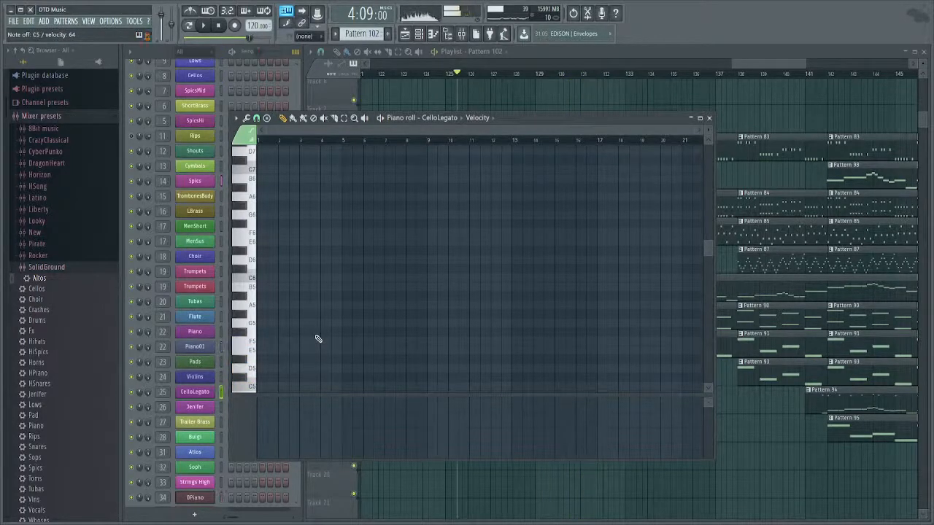
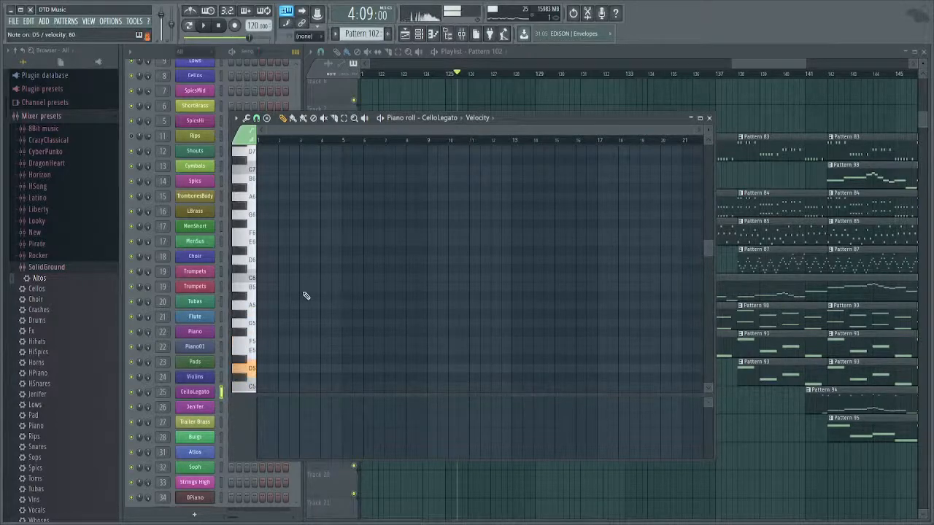
pyautogui.press('space')
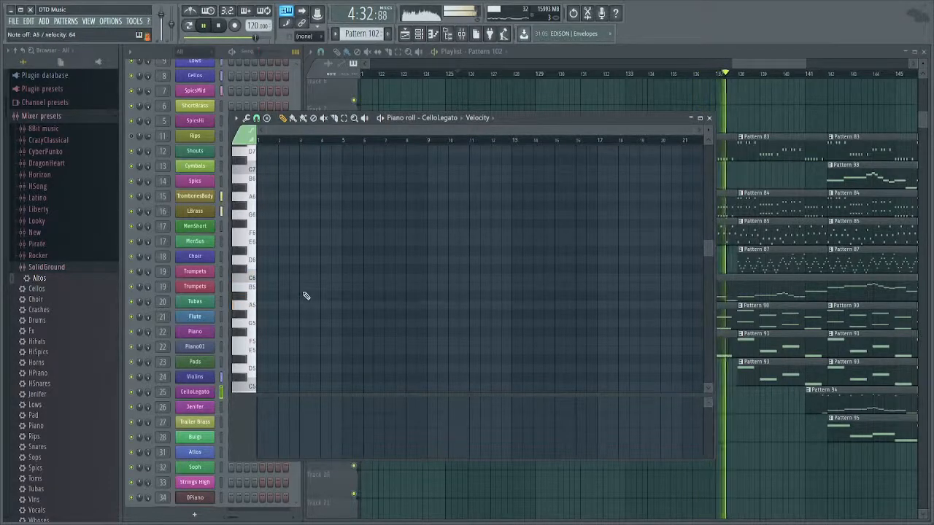
pyautogui.press('F7')
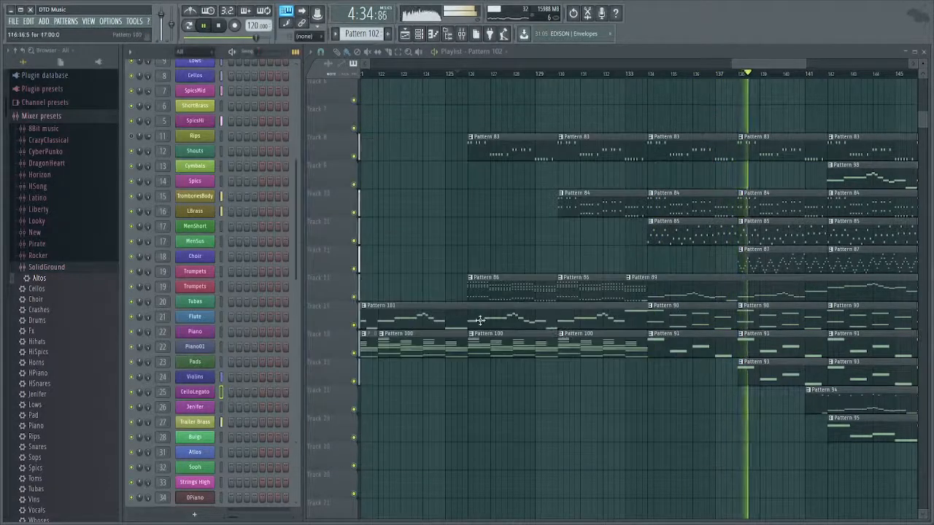
# Examine the playlist layers from about bar 125 to bar 161 during playback to see where each pattern ends.
pyautogui.moveTo(480, 321); pyautogui.dragTo(430, 323)
pyautogui.moveTo(559, 309); pyautogui.dragTo(503, 281)
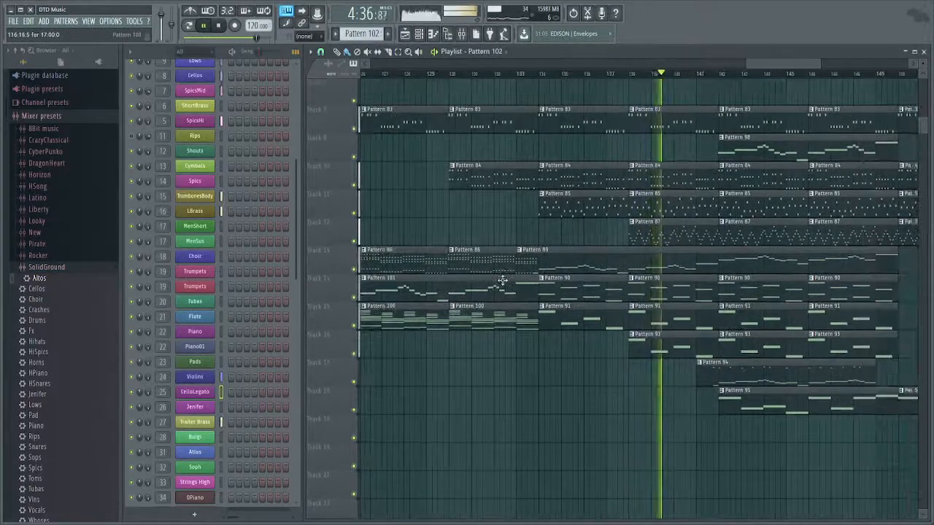
pyautogui.scroll(-3, 526, 283)
pyautogui.moveTo(676, 290); pyautogui.dragTo(628, 305)
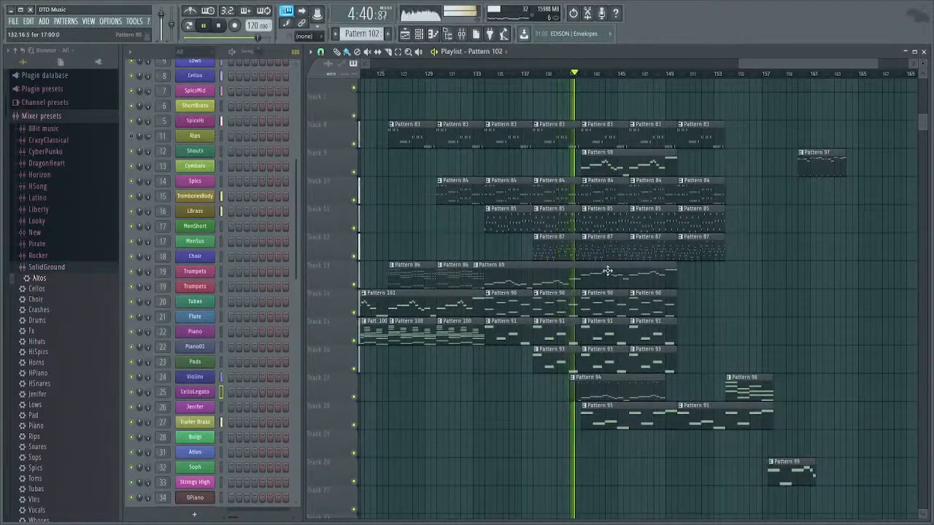
pyautogui.scroll(4, 626, 330)
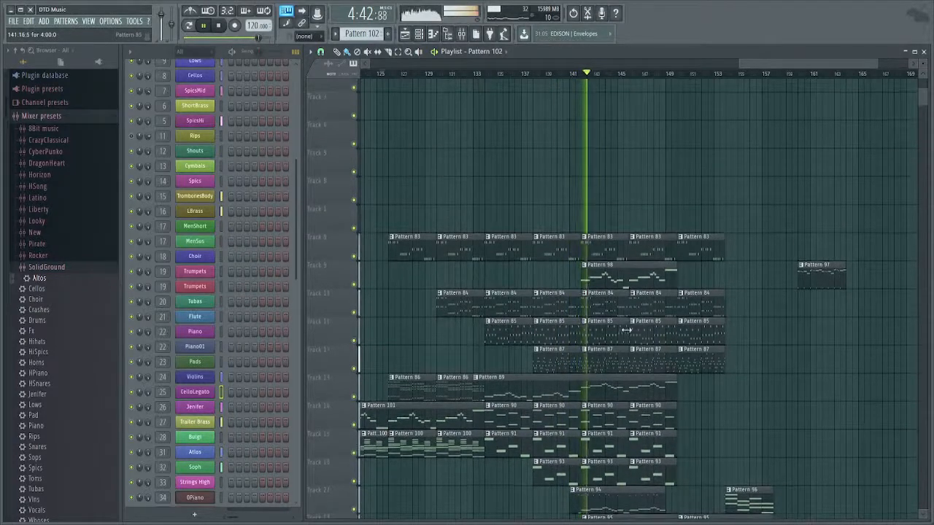
pyautogui.scroll(-4, 626, 330)
pyautogui.scroll(4, 596, 265)
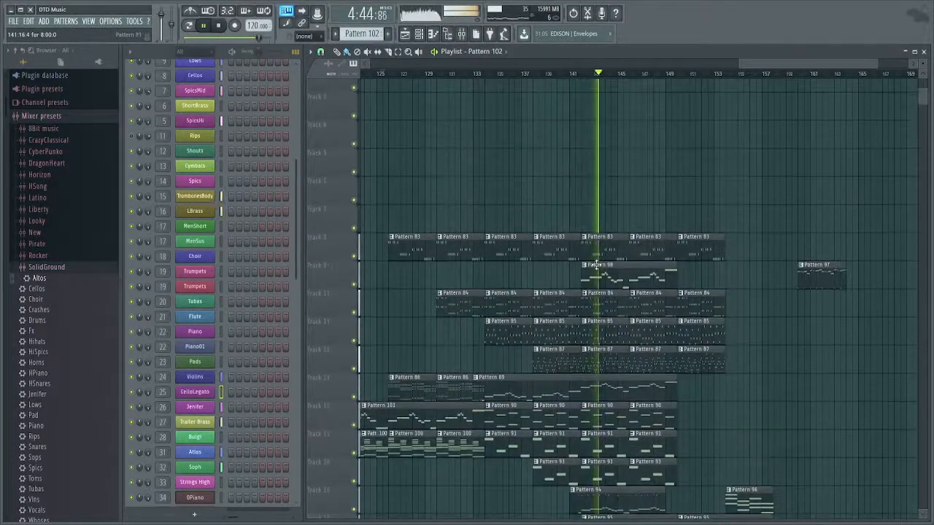
pyautogui.scroll(-6, 620, 368)
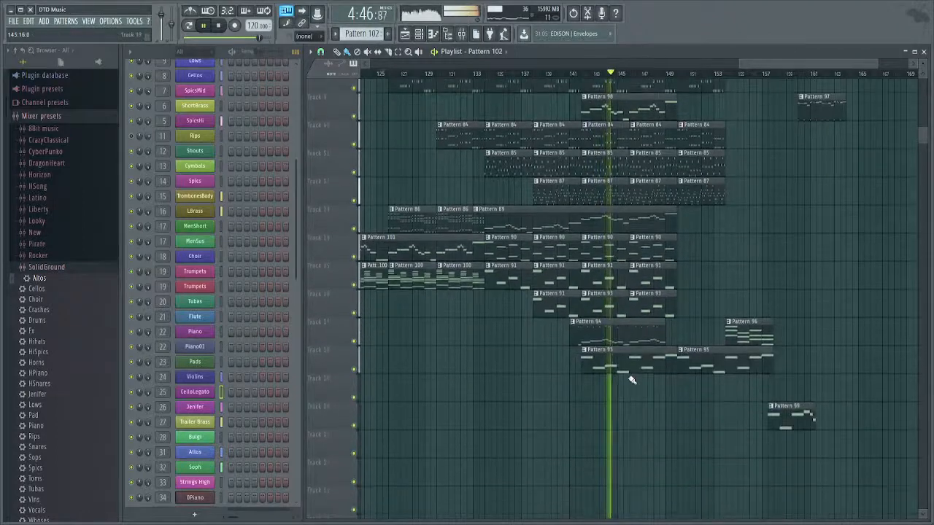
pyautogui.moveTo(635, 373); pyautogui.dragTo(618, 393)
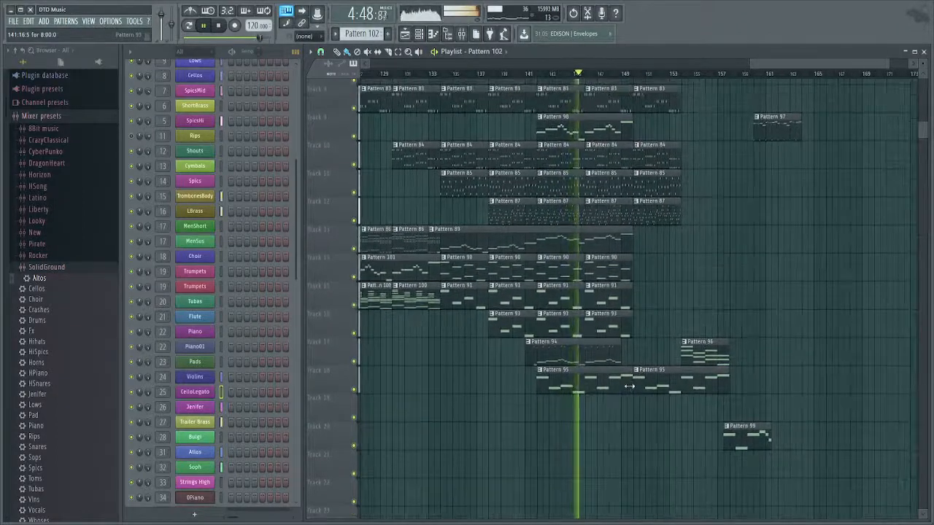
# Move the Pattern 96 clip to Track 19, starting at 149:16:4, and duplicate it directly after itself.
pyautogui.scroll(3, 629, 386)
pyautogui.moveTo(692, 451); pyautogui.dragTo(646, 421)
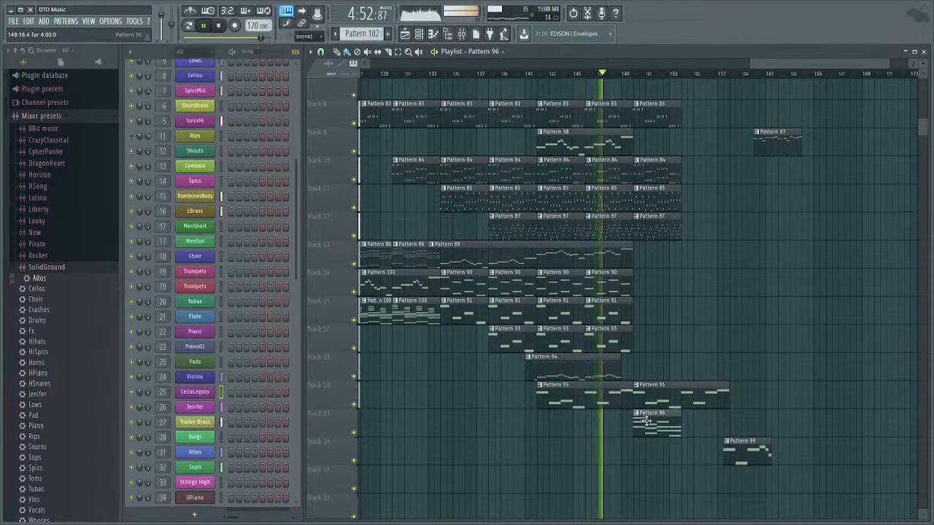
pyautogui.keyDown('ctrl'); pyautogui.click(644, 423); pyautogui.keyUp('ctrl')
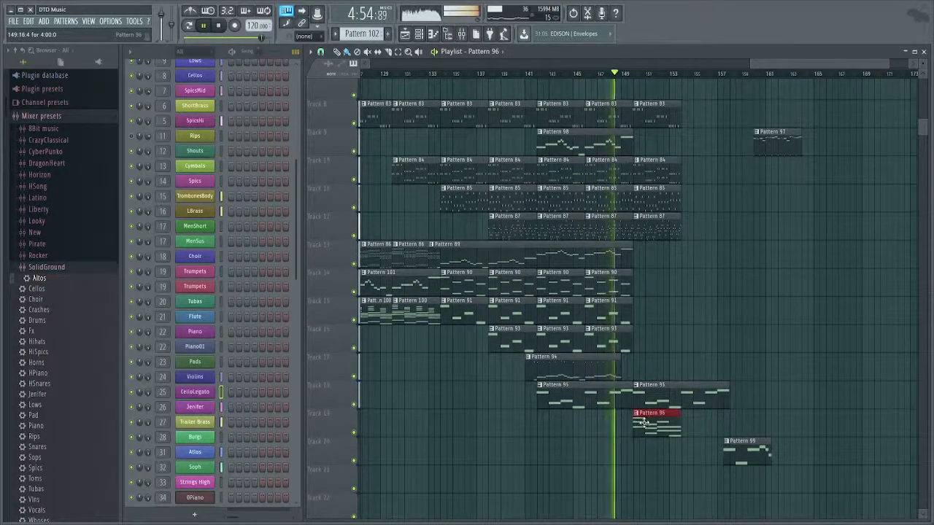
pyautogui.hotkey('ctrl', 'b')
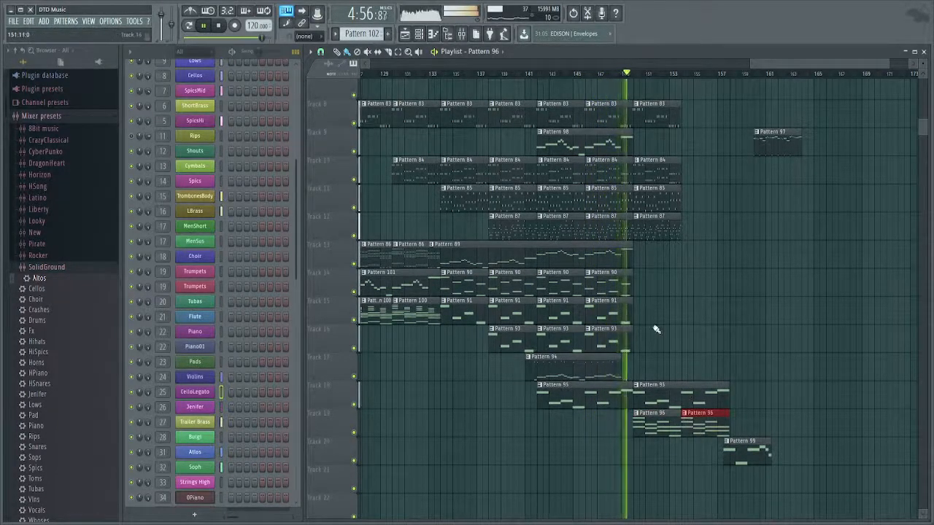
# Duplicate the last three clips of Pattern 93, Pattern 91 and Pattern 90 on Tracks 16, 15 and 14 directly after the originals.
pyautogui.moveTo(655, 328); pyautogui.dragTo(490, 346)
pyautogui.hotkey('ctrl', 'b')
pyautogui.moveTo(657, 298); pyautogui.dragTo(524, 323)
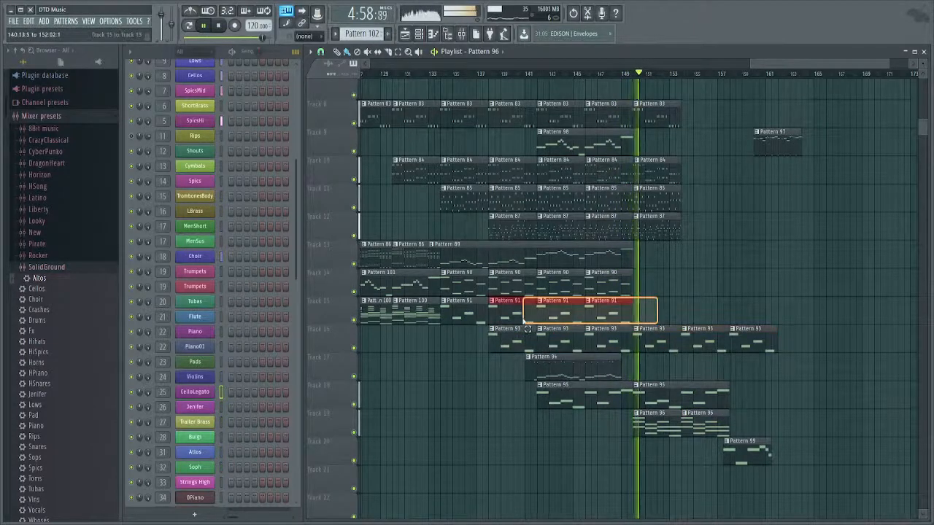
pyautogui.hotkey('ctrl', 'b')
pyautogui.moveTo(518, 270); pyautogui.dragTo(605, 294)
pyautogui.hotkey('ctrl', 'b')
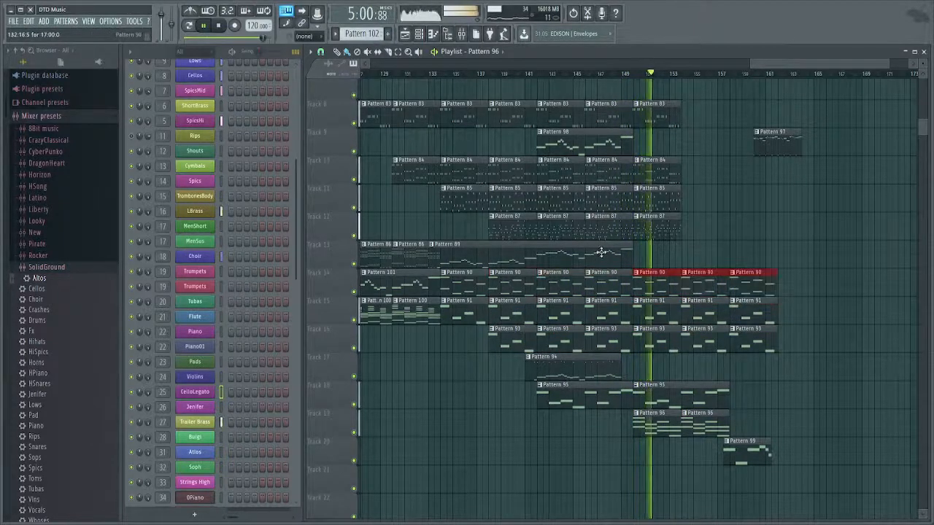
# Duplicate the last Pattern 87 clip on Track 12 so the copy starts at 153:16:5.
pyautogui.moveTo(697, 223); pyautogui.dragTo(667, 227)
pyautogui.hotkey('ctrl', 'b')
pyautogui.scroll(2, 728, 328)
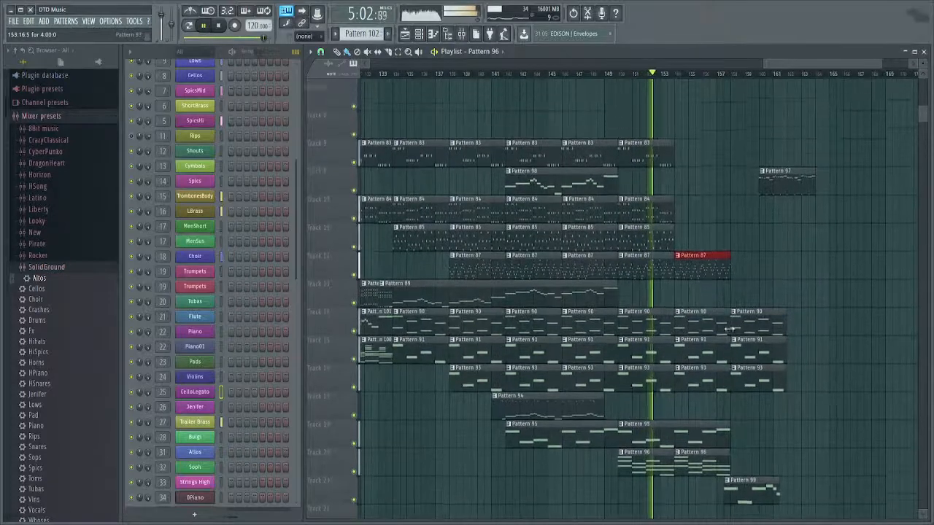
# Stop playback and examine the layered clips on Tracks 8 to 20 between about bars 117 and 161.
pyautogui.scroll(1, 723, 325)
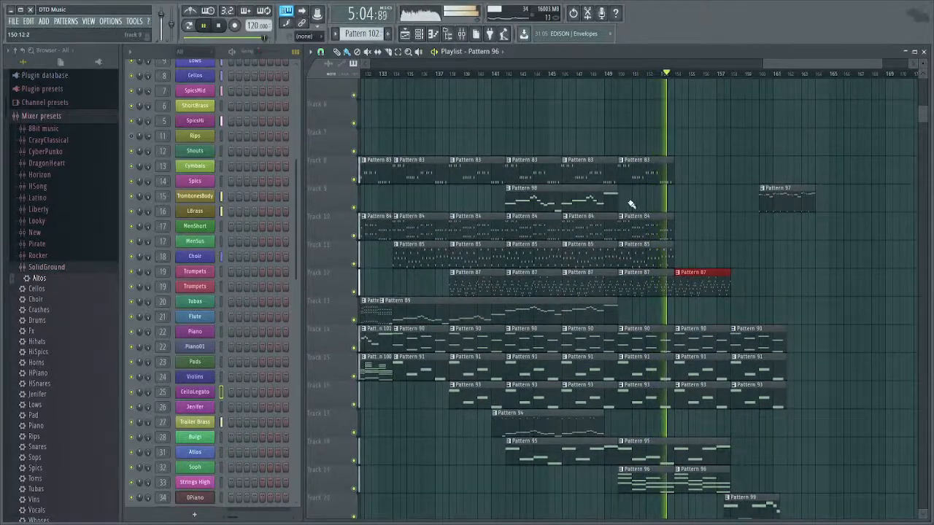
pyautogui.scroll(-4, 642, 323)
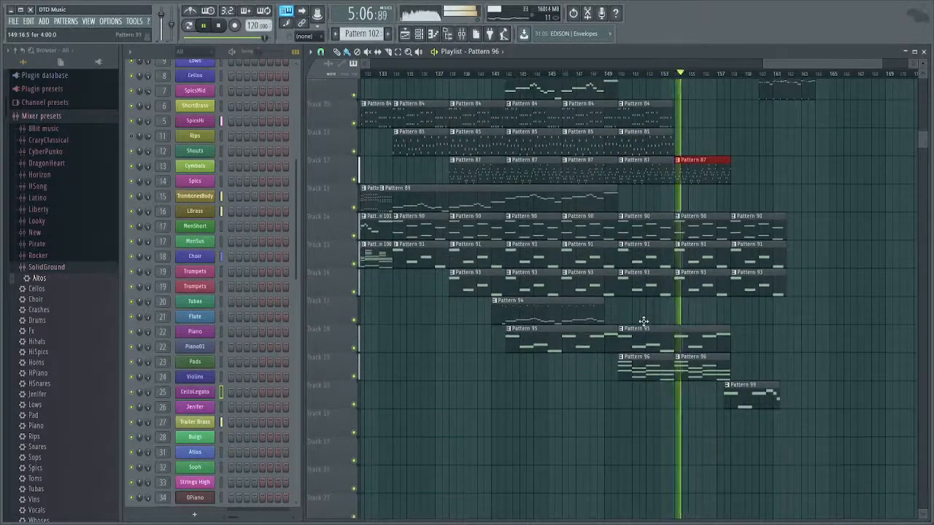
pyautogui.press('space')
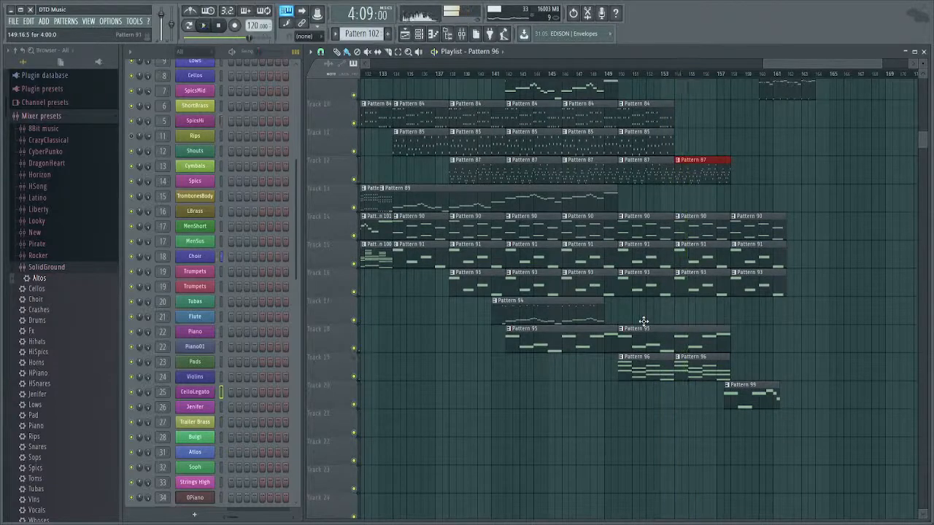
pyautogui.moveTo(644, 324); pyautogui.dragTo(683, 377)
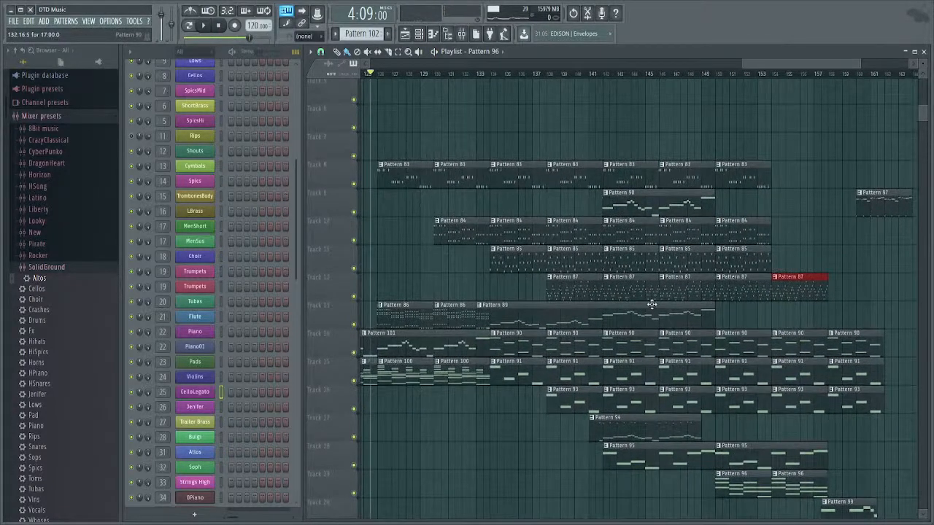
pyautogui.scroll(-2, 651, 362)
pyautogui.moveTo(722, 290); pyautogui.dragTo(499, 321)
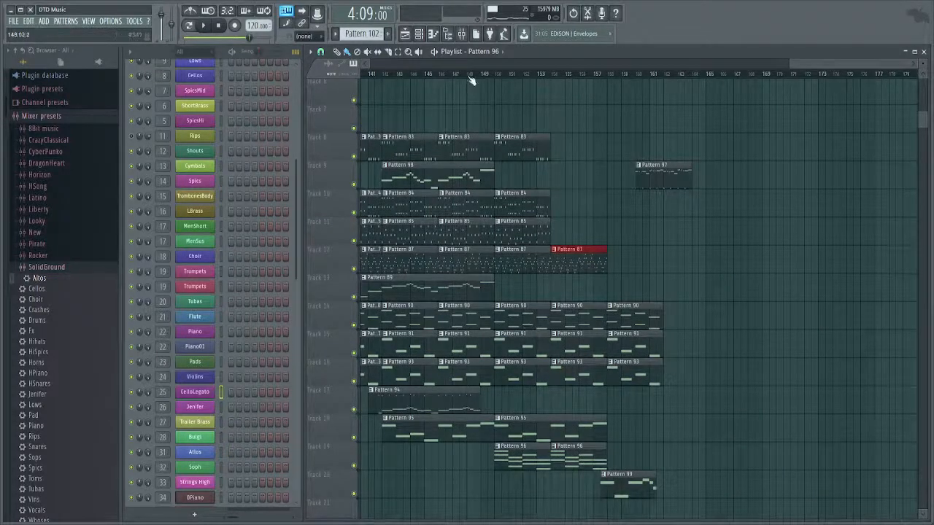
pyautogui.moveTo(542, 135); pyautogui.dragTo(655, 185)
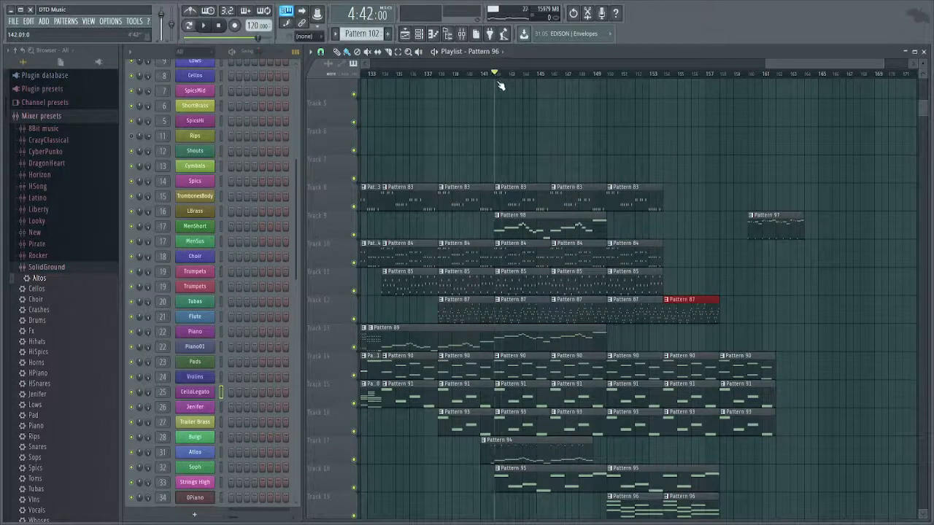
pyautogui.moveTo(596, 120); pyautogui.dragTo(886, 148)
pyautogui.moveTo(763, 196); pyautogui.dragTo(720, 162)
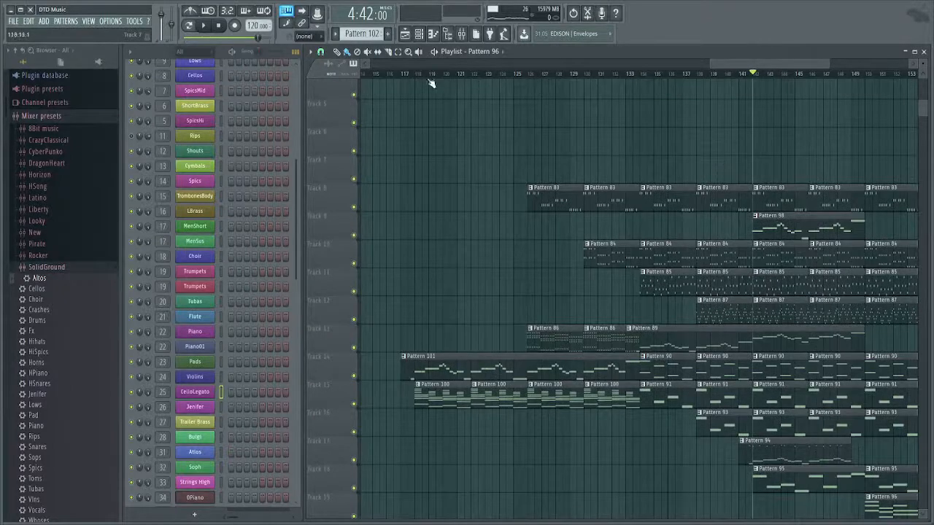
# Check the song time at bar 117 and bar 142, and return the song position to bar 117.
pyautogui.click(401, 73)
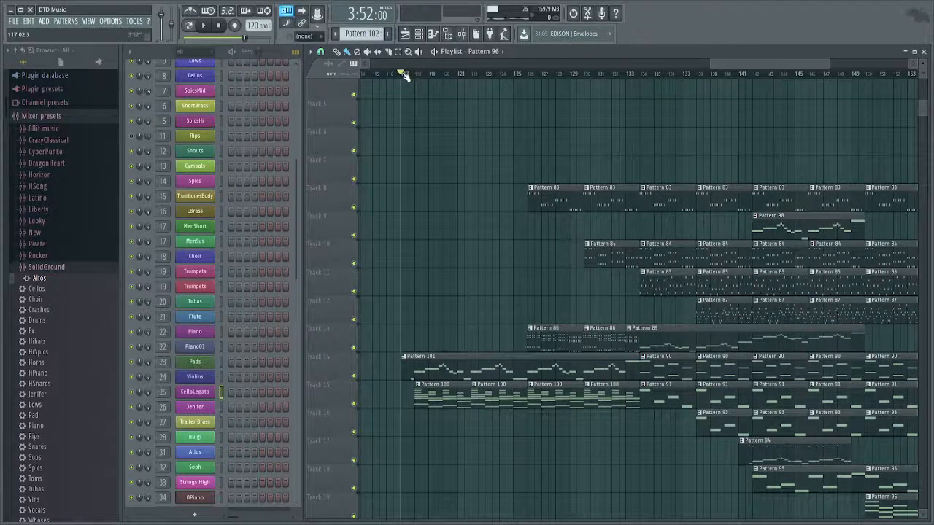
pyautogui.moveTo(402, 74); pyautogui.dragTo(756, 97)
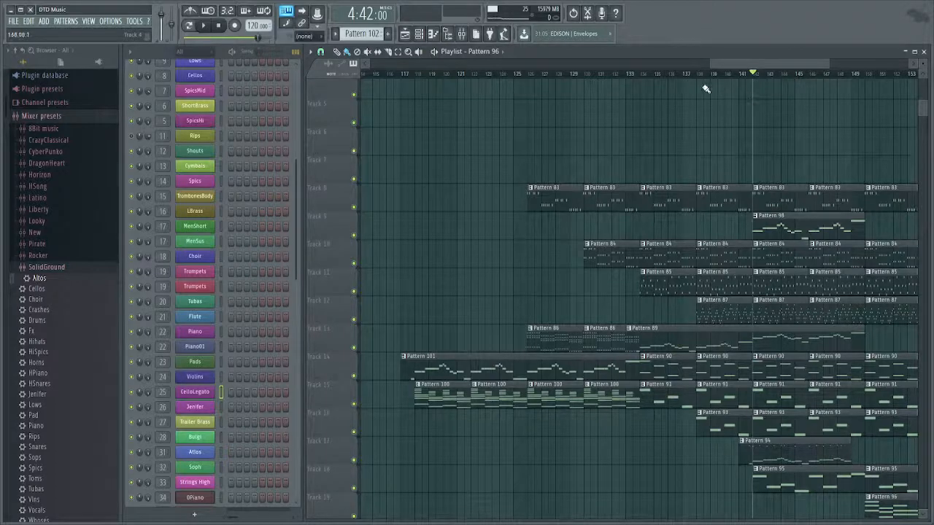
pyautogui.moveTo(584, 117); pyautogui.dragTo(594, 127)
pyautogui.moveTo(659, 115); pyautogui.dragTo(683, 110)
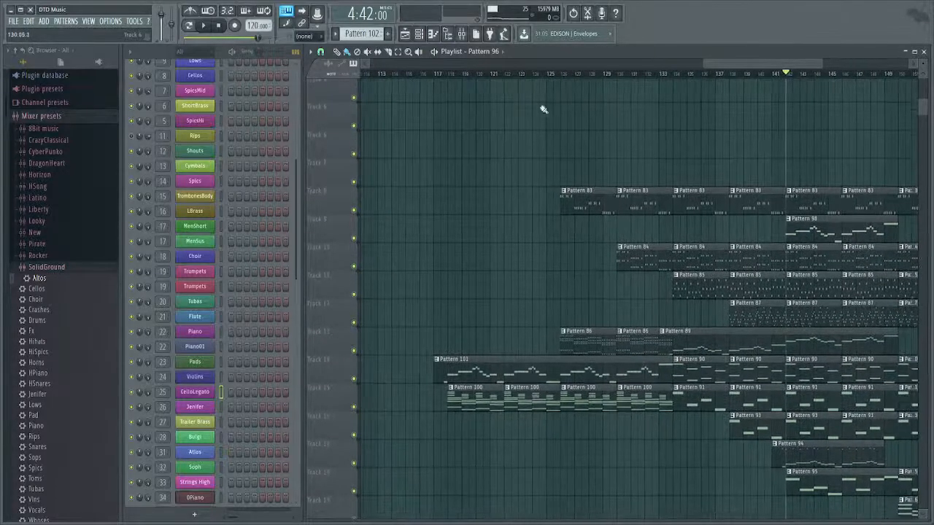
pyautogui.click(439, 76)
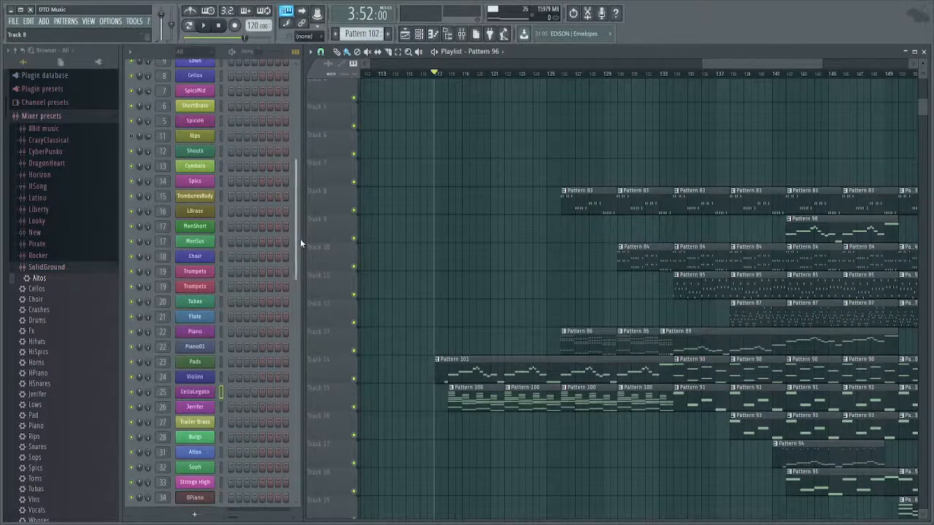
# Examine the full section at a wider zoom, from Pattern 101 at bar 117 to where the layers end past bar 157.
pyautogui.moveTo(537, 263); pyautogui.dragTo(394, 246)
pyautogui.moveTo(500, 246); pyautogui.dragTo(518, 245)
pyautogui.moveTo(639, 228); pyautogui.dragTo(619, 205)
pyautogui.scroll(-3, 570, 231)
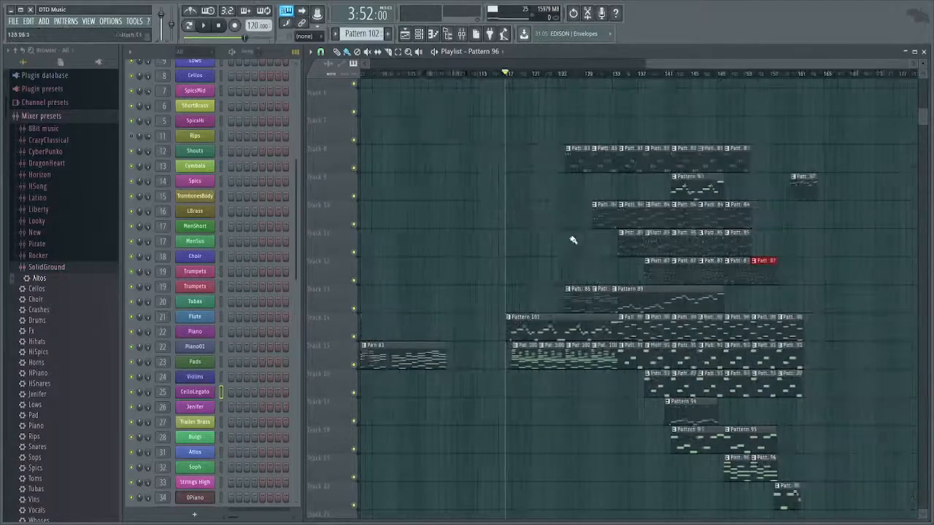
pyautogui.moveTo(607, 273); pyautogui.dragTo(540, 236)
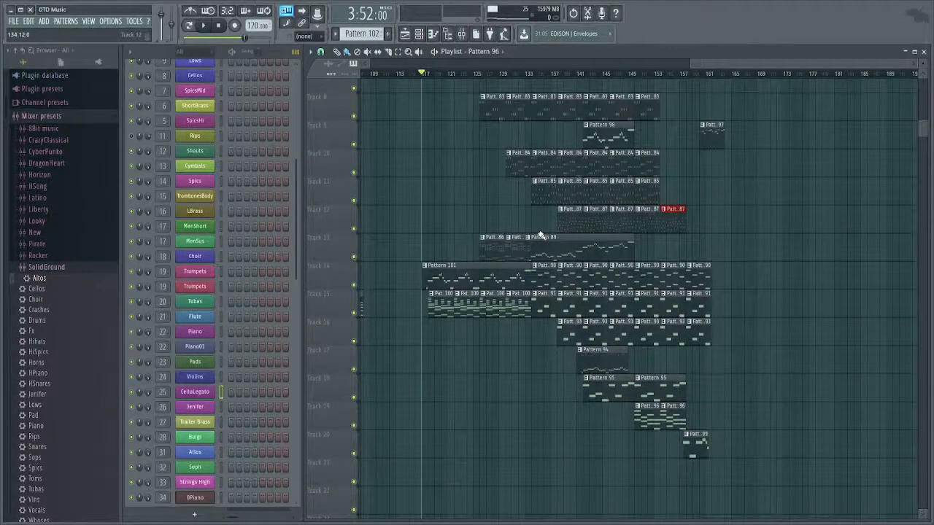
pyautogui.moveTo(647, 314); pyautogui.dragTo(609, 388)
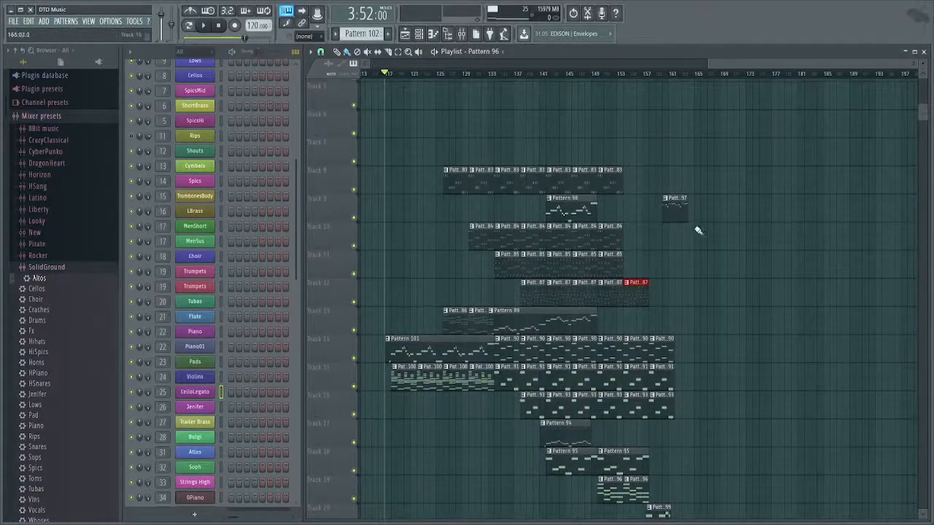
pyautogui.moveTo(699, 231); pyautogui.dragTo(585, 230)
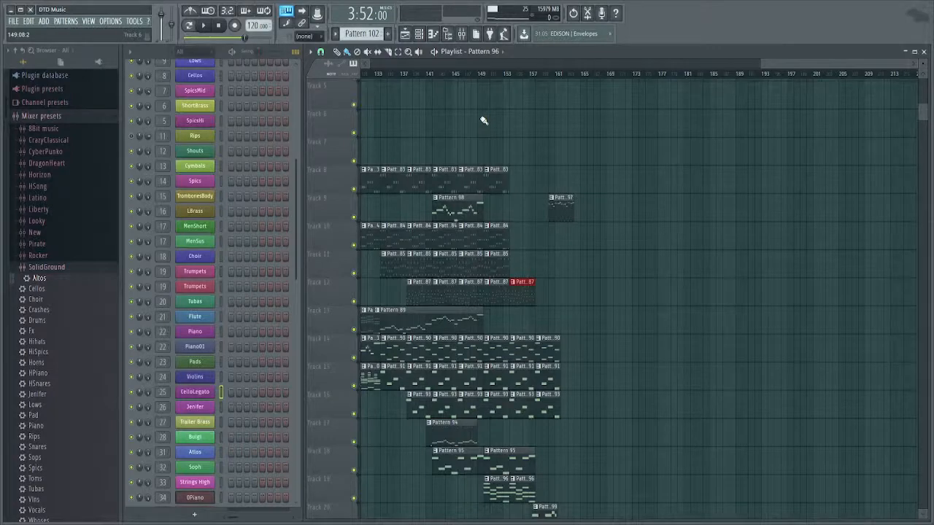
pyautogui.scroll(-5, 505, 141)
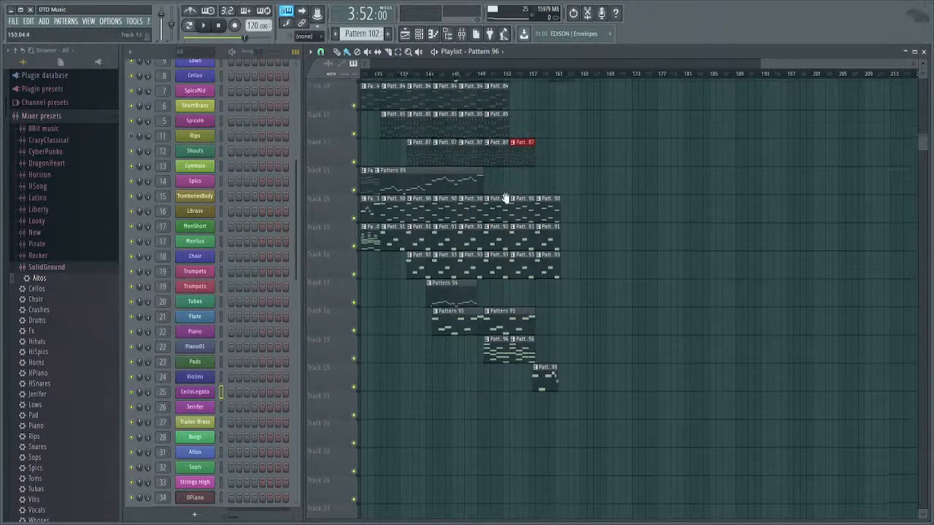
pyautogui.moveTo(504, 197); pyautogui.dragTo(528, 240)
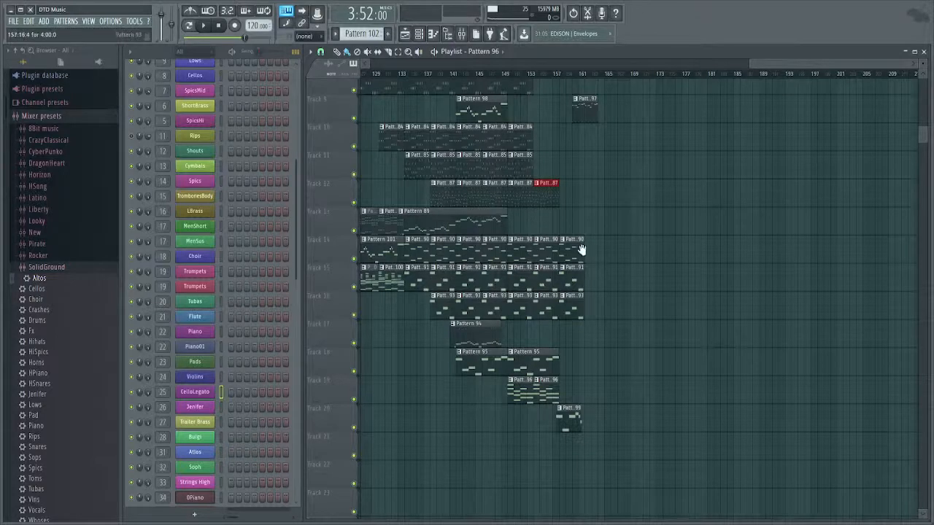
# Copy the OPiano chords from bars 16 to 23 of Pattern 81 and close its piano roll.
pyautogui.hscroll(-10, 580, 248)
pyautogui.doubleClick(539, 285)
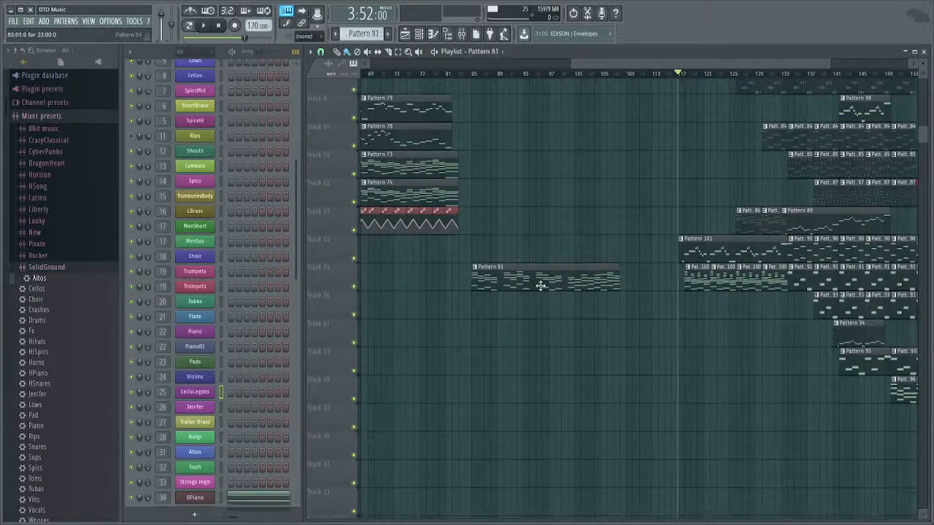
pyautogui.scroll(4, 387, 223)
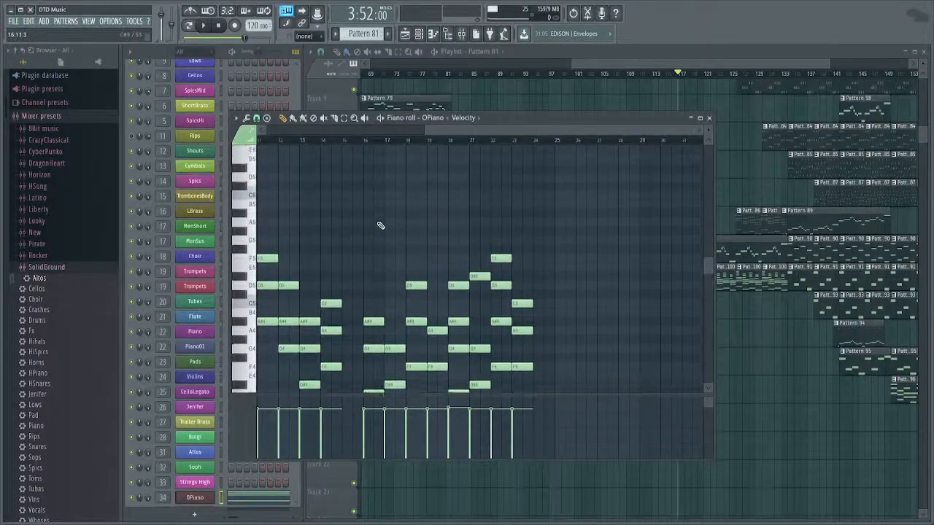
pyautogui.moveTo(366, 213); pyautogui.dragTo(693, 401)
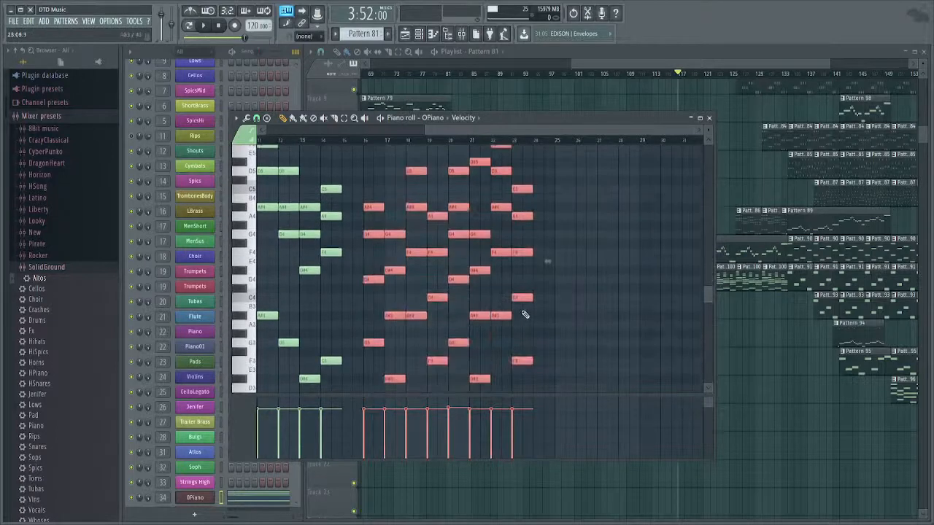
pyautogui.scroll(-3, 520, 313)
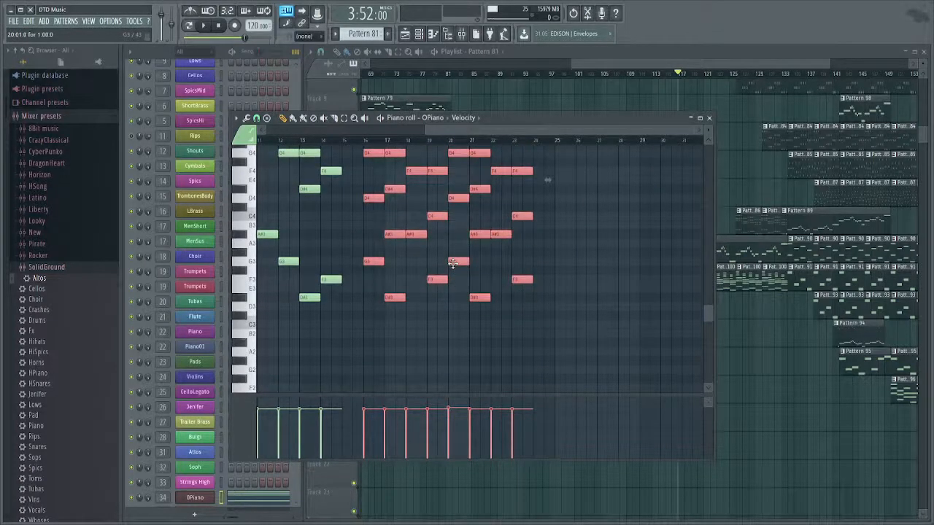
pyautogui.press('Escape')
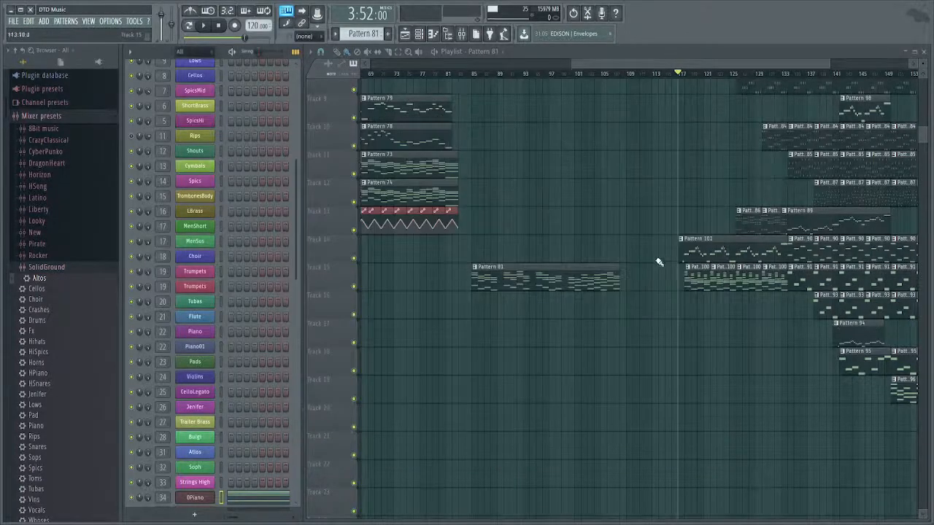
# Paste the copied chords at bar 1 of the OPiano piano roll in Pattern 102.
pyautogui.moveTo(657, 263); pyautogui.dragTo(559, 302)
pyautogui.moveTo(663, 321); pyautogui.dragTo(536, 328)
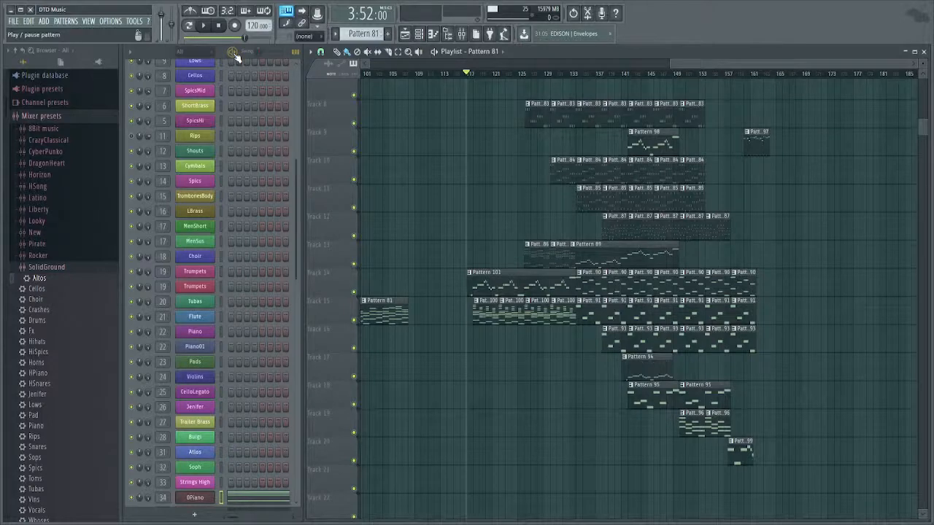
pyautogui.press('space')
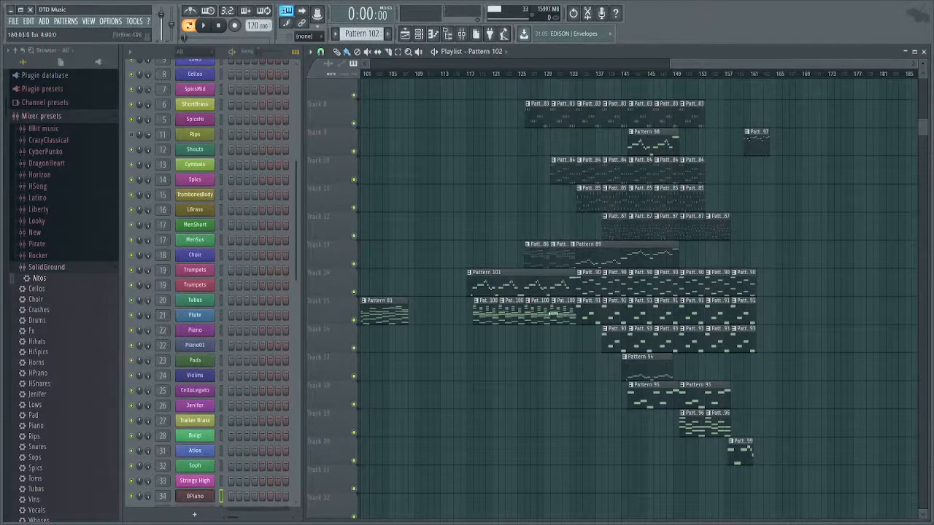
pyautogui.press('F7')
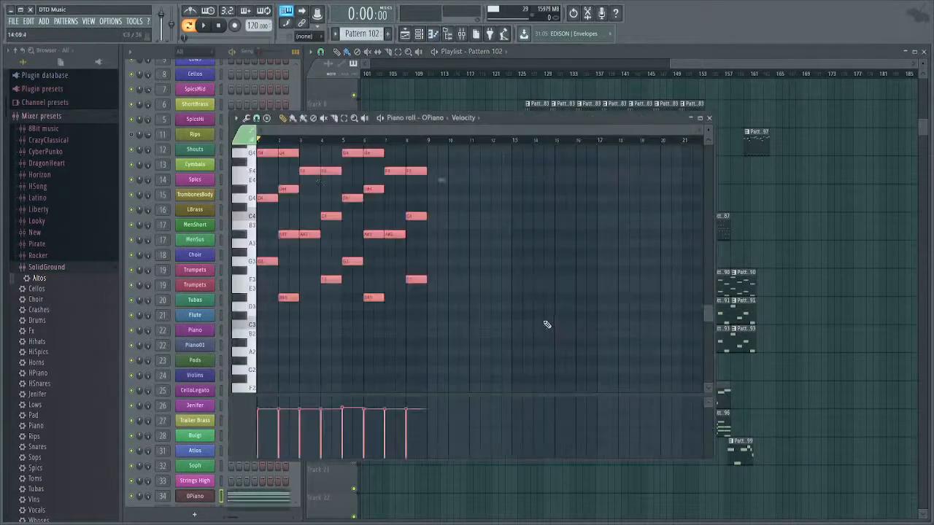
# Play Pattern 102 and paste the eight chords a second time, placing the copy so it starts at bar 9.
pyautogui.click(232, 53)
pyautogui.scroll(2, 474, 267)
pyautogui.scroll(1, 288, 300)
pyautogui.scroll(2, 289, 300)
pyautogui.moveTo(402, 285); pyautogui.dragTo(437, 348)
pyautogui.scroll(-1, 521, 278)
pyautogui.moveTo(609, 269); pyautogui.dragTo(388, 231)
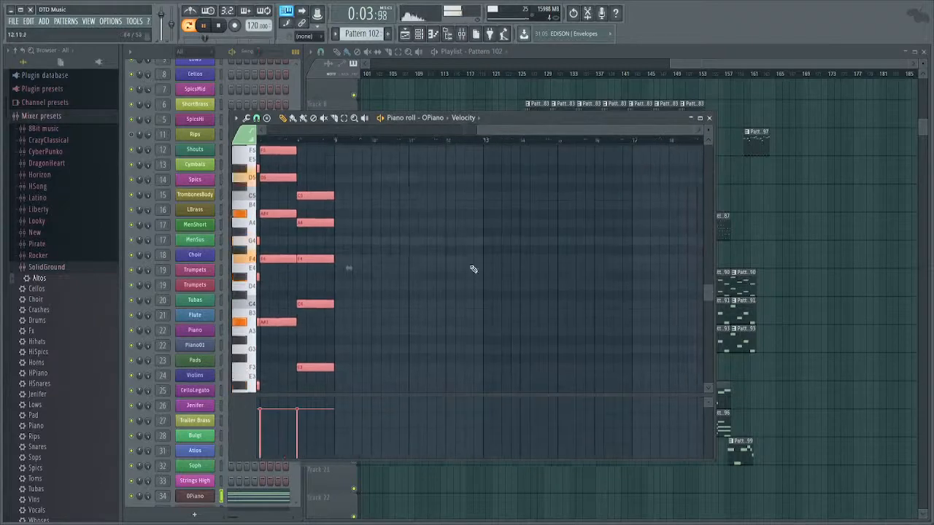
pyautogui.moveTo(472, 267); pyautogui.dragTo(429, 263)
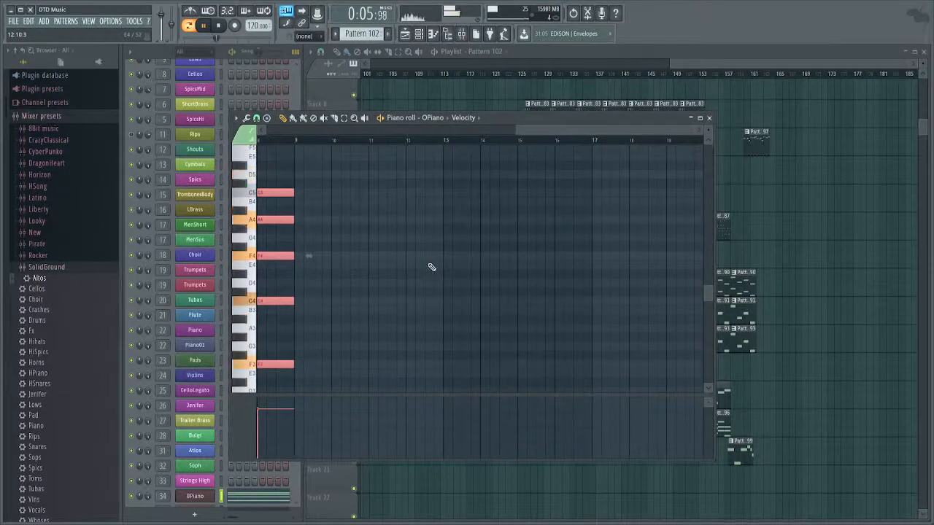
pyautogui.hotkey('ctrl', 'v')
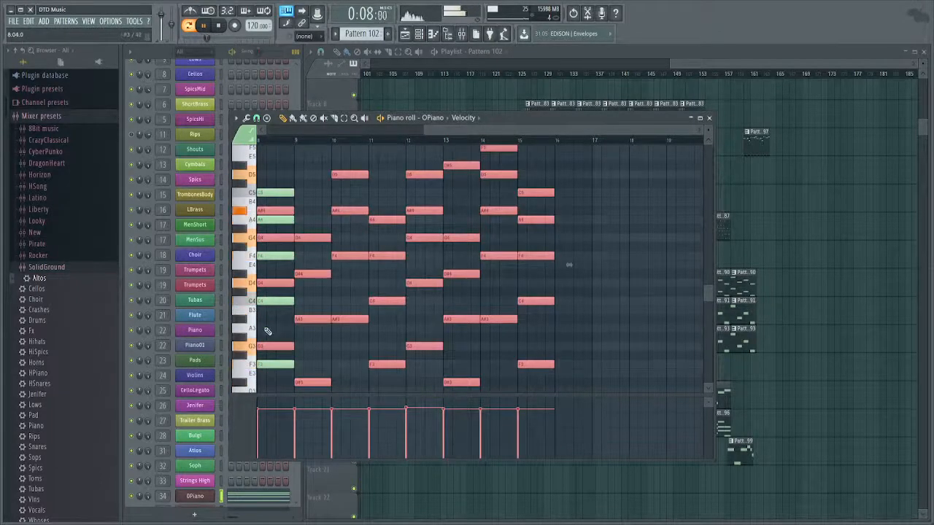
pyautogui.moveTo(276, 348); pyautogui.dragTo(313, 348)
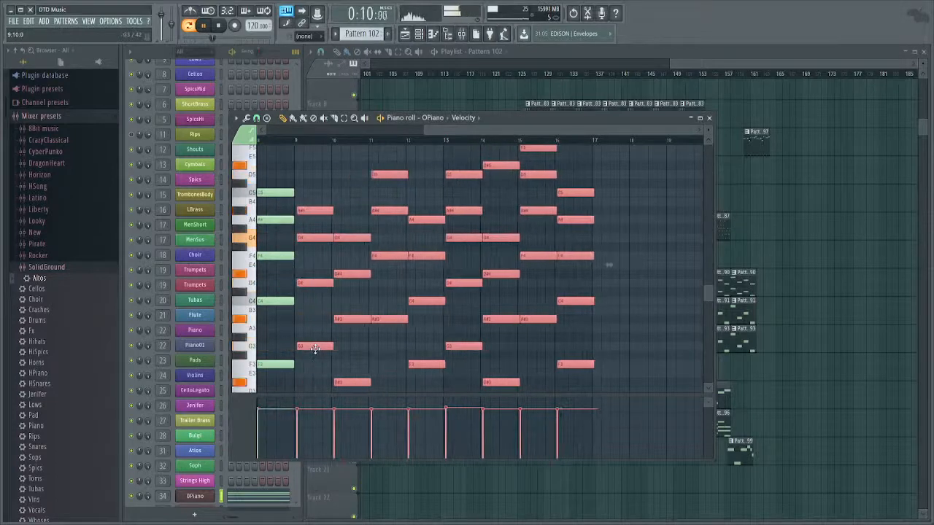
pyautogui.moveTo(348, 177); pyautogui.dragTo(384, 243)
pyautogui.scroll(3, 343, 245)
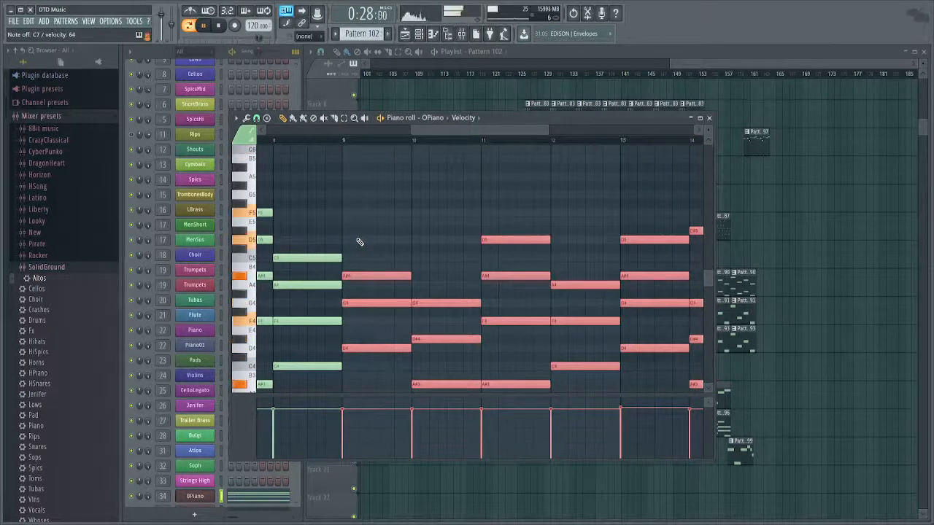
pyautogui.press('space')
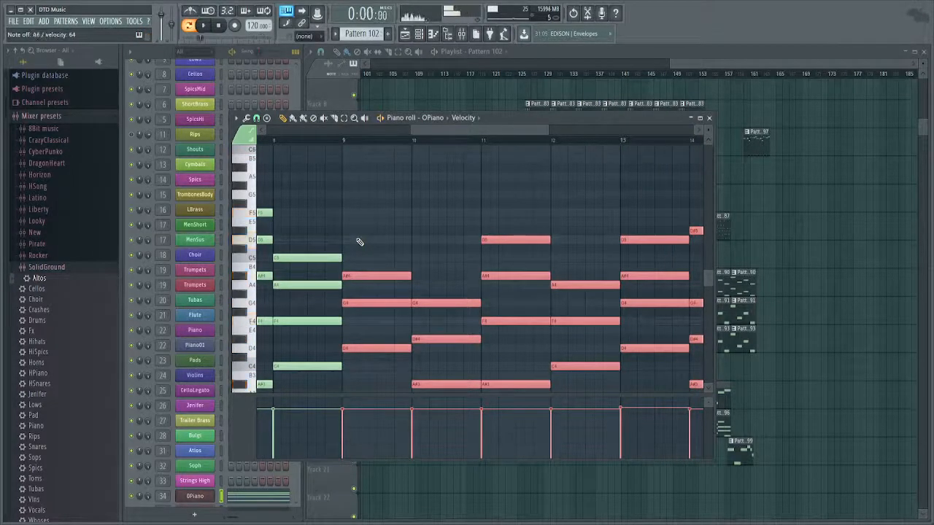
# Raise the D4 note of the bar 9 chord one octave to D5 and play the pattern from bar 9.
pyautogui.scroll(-3, 356, 213)
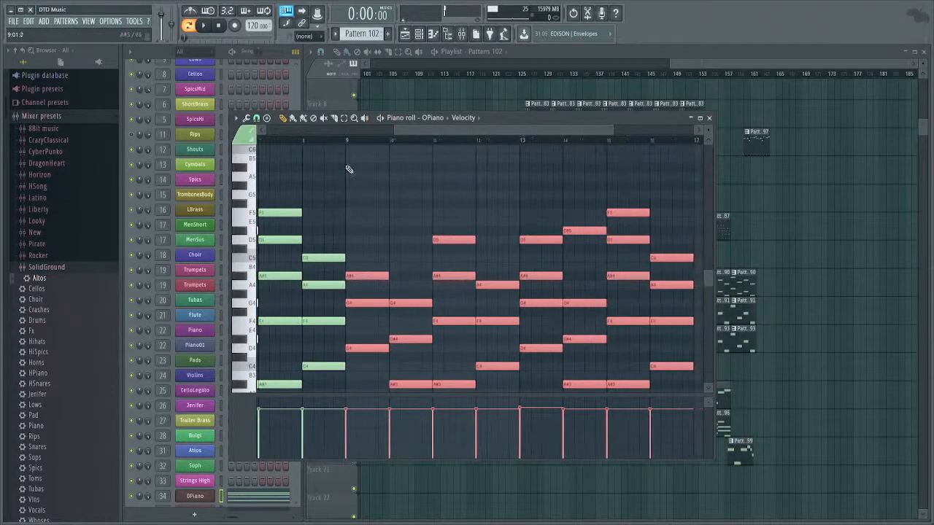
pyautogui.click(350, 141)
pyautogui.press('space')
pyautogui.scroll(-4, 380, 229)
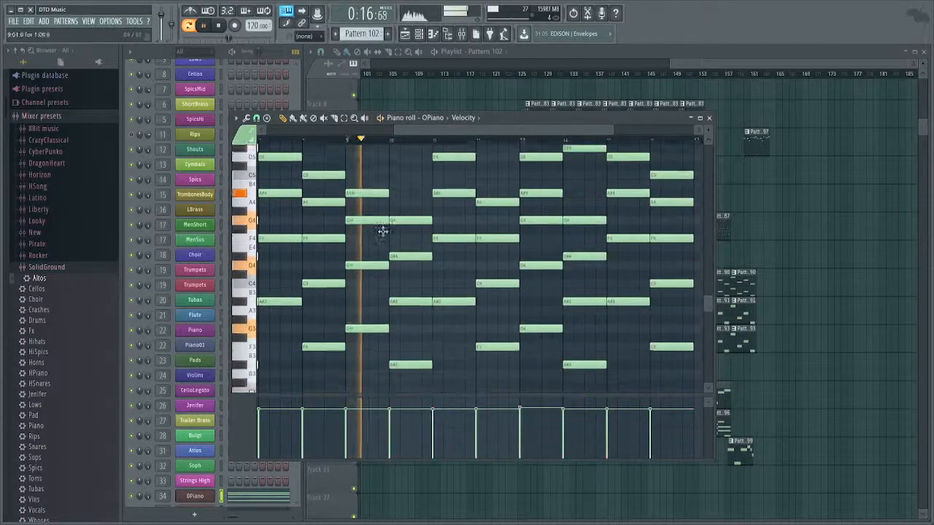
pyautogui.press('space')
pyautogui.moveTo(380, 252); pyautogui.dragTo(396, 313)
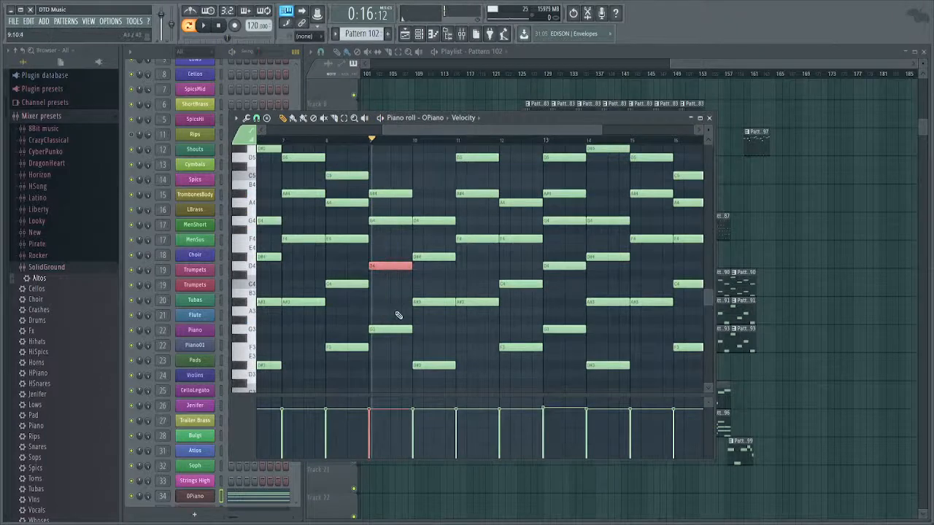
pyautogui.hotkey('ctrl', 'Up')
pyautogui.scroll(4, 396, 313)
pyautogui.press('space')
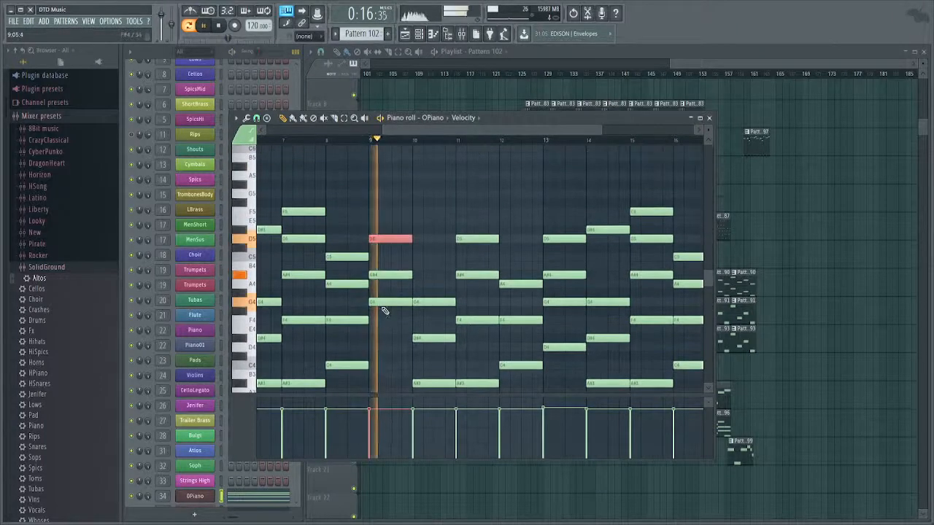
# Raise the G4 note of the bar 9 chord one octave to G5 and play the result.
pyautogui.hotkey('shift', 'Down')
pyautogui.hotkey('shift', 'Down')
pyautogui.hotkey('shift', 'Down')
pyautogui.hotkey('shift', 'Down')
pyautogui.hotkey('shift', 'Down')
pyautogui.hotkey('shift', 'Down')
pyautogui.hotkey('shift', 'Down')
pyautogui.hotkey('ctrl', 'Up')
pyautogui.press('space')
pyautogui.press('space')
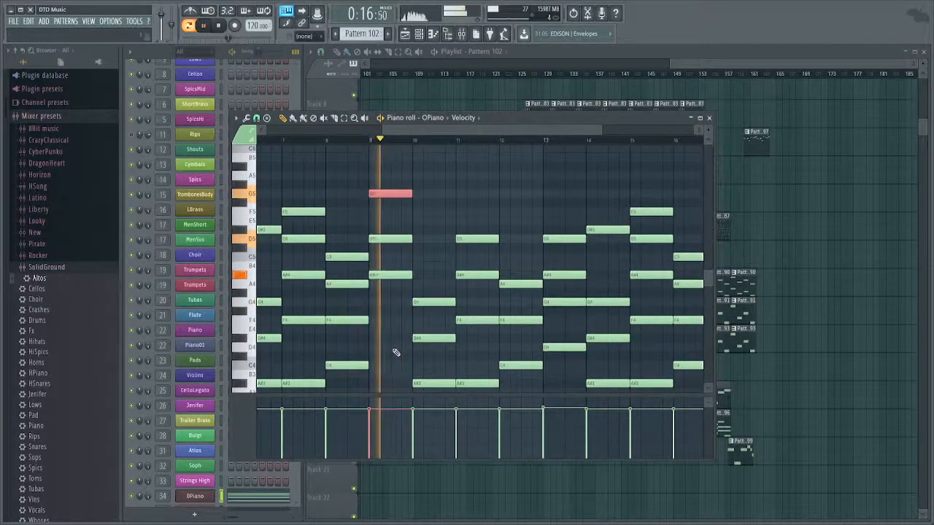
pyautogui.press('space')
# In the bar 10 chord, raise A#3 to A#4 and D#4 to D#5 while playing the pattern.
pyautogui.scroll(-3, 417, 360)
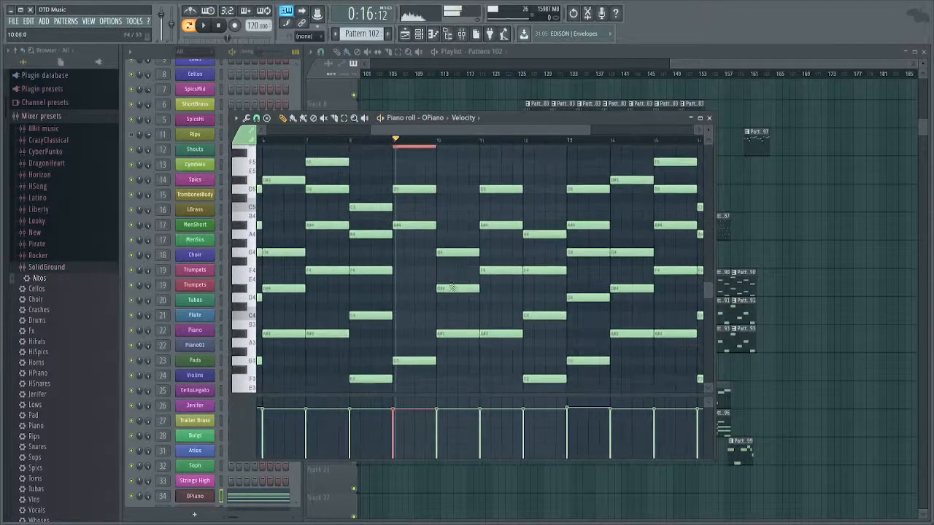
pyautogui.click(453, 334)
pyautogui.hotkey('ctrl', 'Up')
pyautogui.press('space')
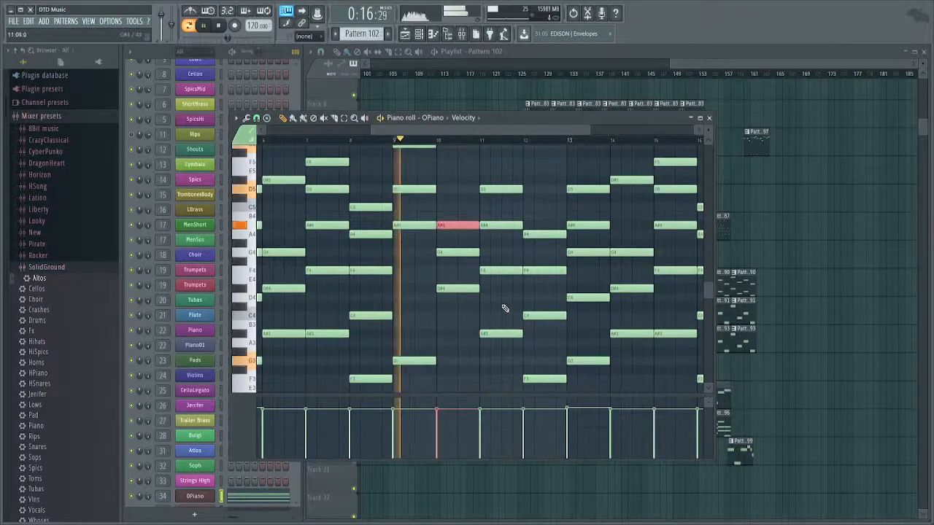
pyautogui.moveTo(454, 226); pyautogui.dragTo(454, 292)
pyautogui.hotkey('ctrl', 'Up')
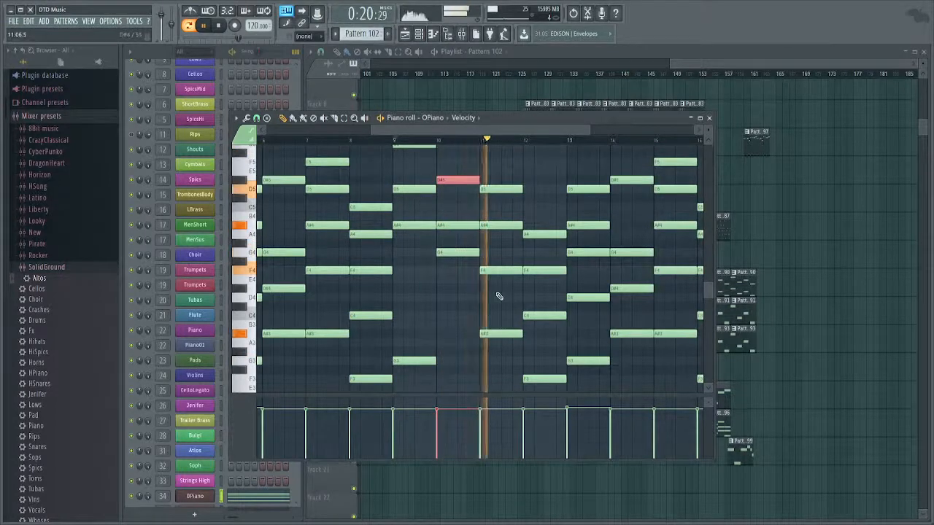
# Raise the F4 note of the bar 11 chord to F5 and the C4 note of bar 12 to C5, playing the pattern.
pyautogui.press('space')
pyautogui.click(499, 271)
pyautogui.hotkey('ctrl', 'Up')
pyautogui.press('space')
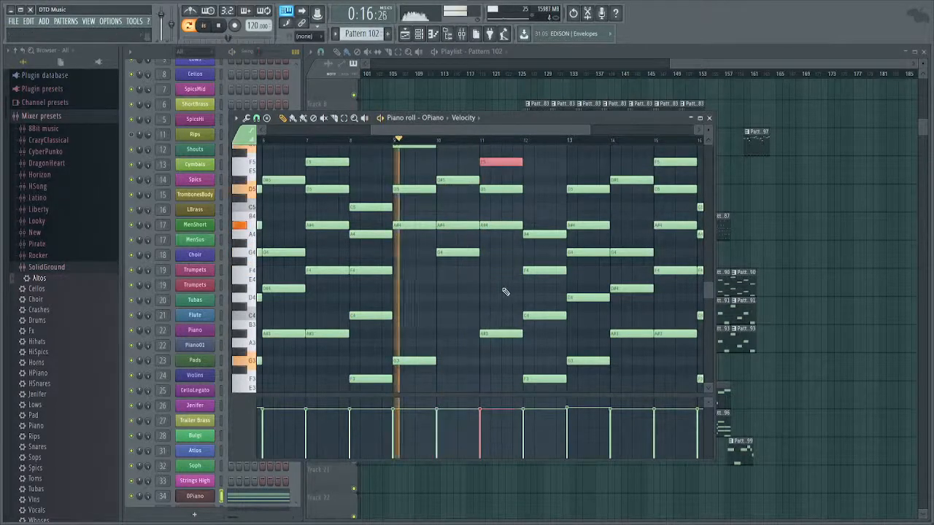
pyautogui.scroll(3, 505, 296)
pyautogui.scroll(-1, 470, 317)
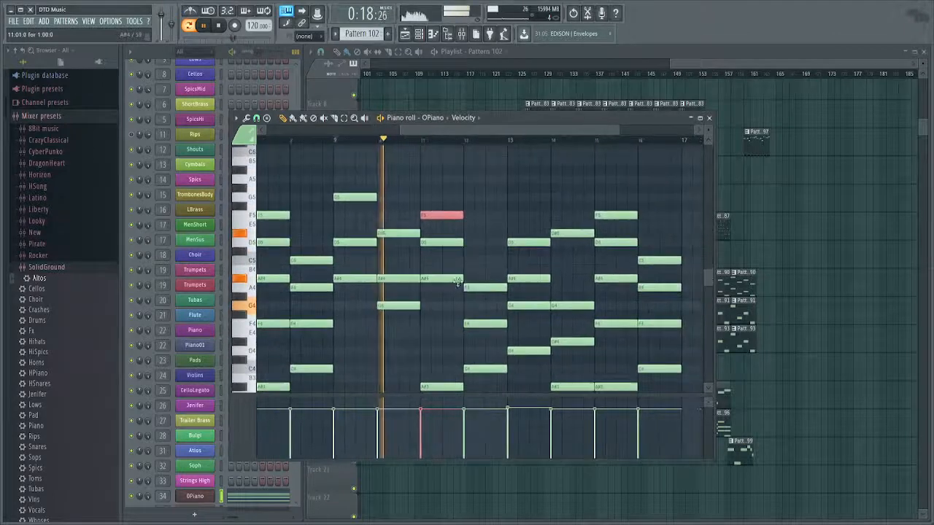
pyautogui.click(490, 367)
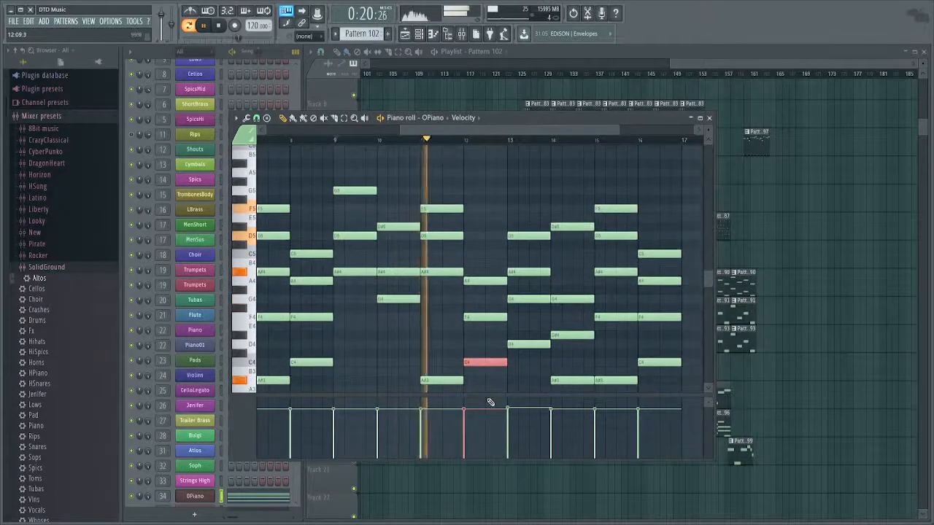
pyautogui.hotkey('ctrl', 'Up')
# Raise the G4 and A#4 notes of the bar 13 chord one octave to G5 and A#5 and listen from bar 9.
pyautogui.click(446, 344)
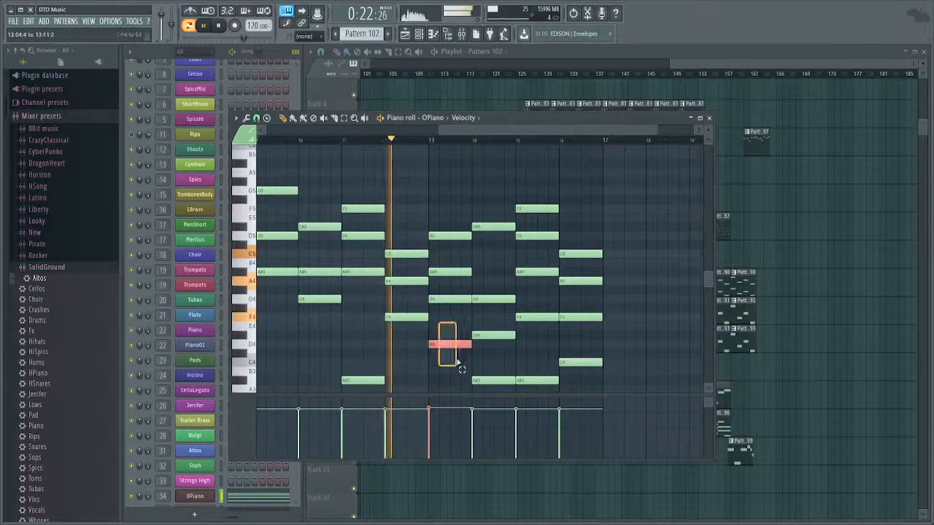
pyautogui.press('space')
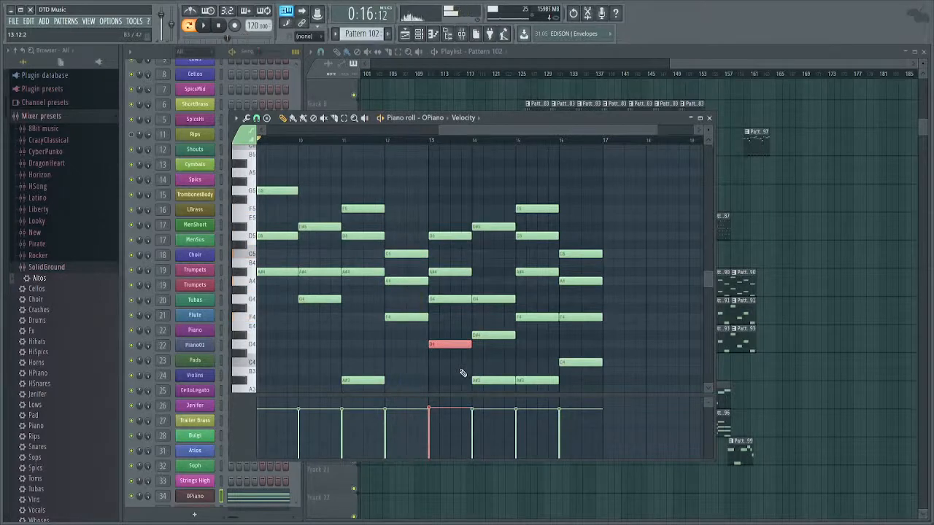
pyautogui.click(455, 299)
pyautogui.hotkey('ctrl', 'Up')
pyautogui.press('space')
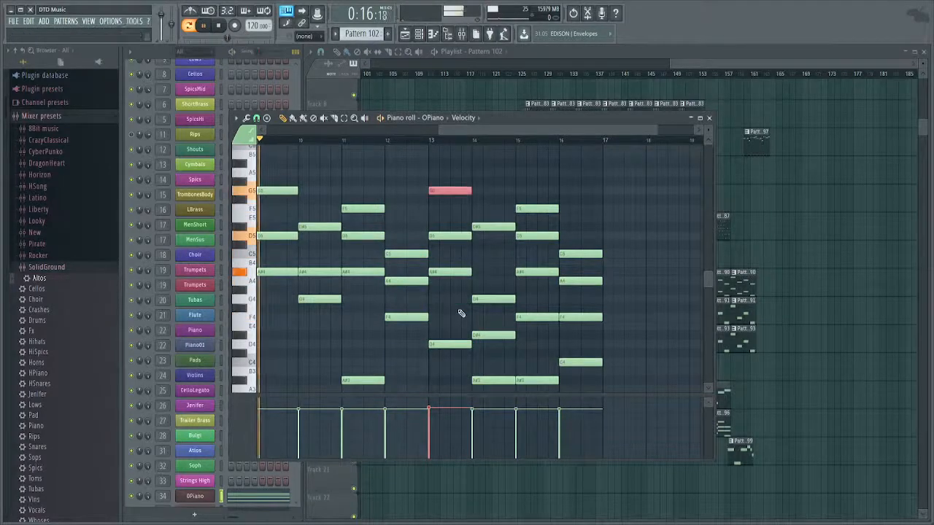
pyautogui.click(456, 273)
pyautogui.hotkey('ctrl', 'Up')
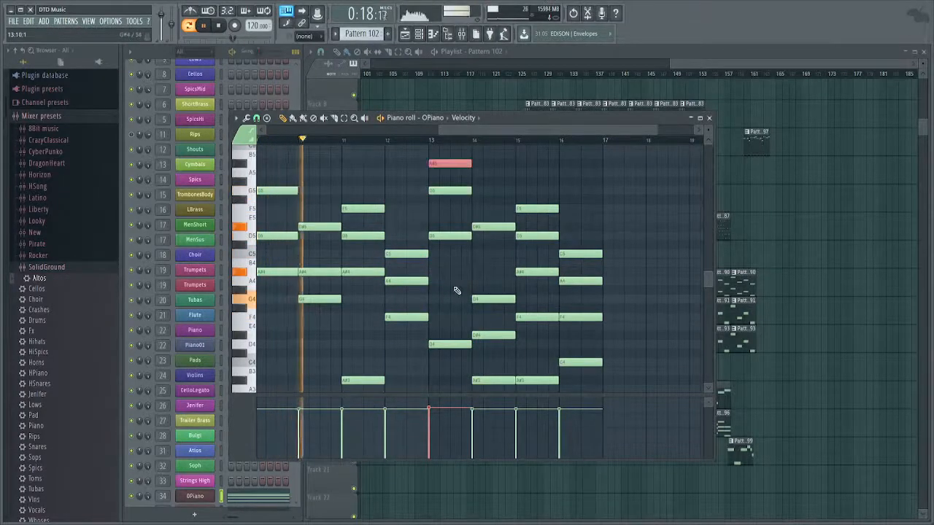
# Raise the A#3 note of the bar 14 chord one octave to A#4, then select its D#4 note and stop playback.
pyautogui.click(495, 335)
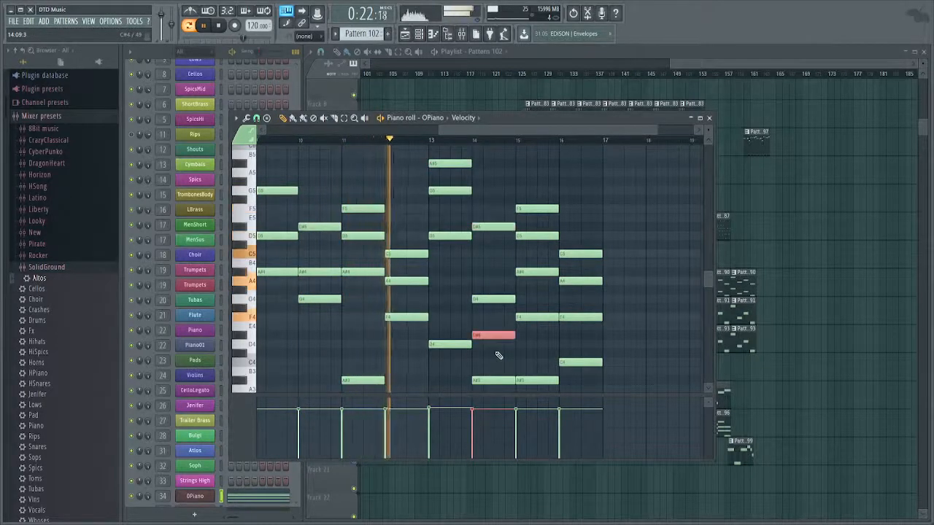
pyautogui.moveTo(499, 355); pyautogui.dragTo(502, 405)
pyautogui.hotkey('ctrl', 'Up')
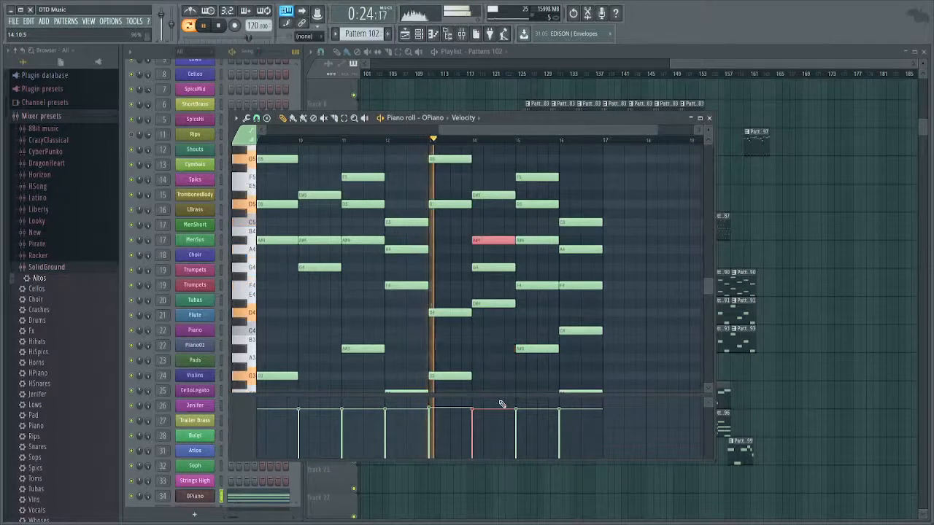
pyautogui.scroll(2, 503, 375)
pyautogui.moveTo(499, 346); pyautogui.dragTo(502, 392)
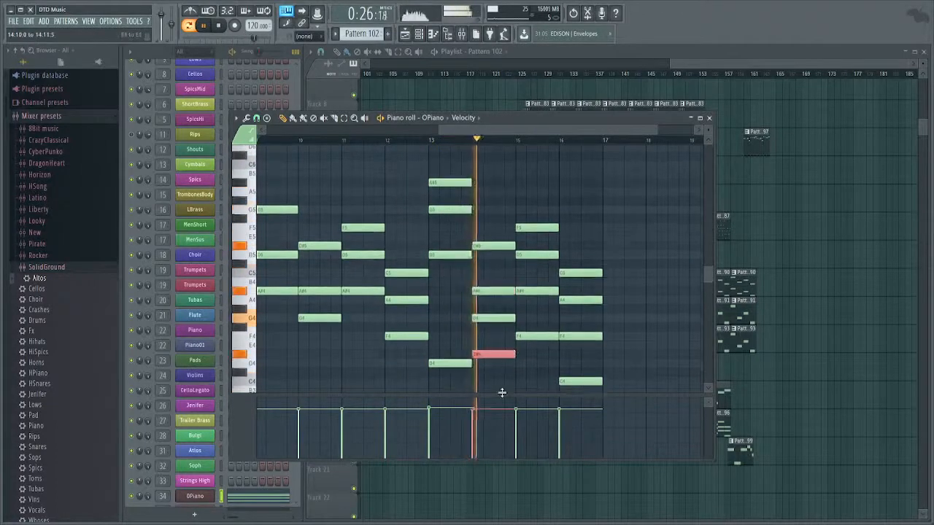
pyautogui.press('space')
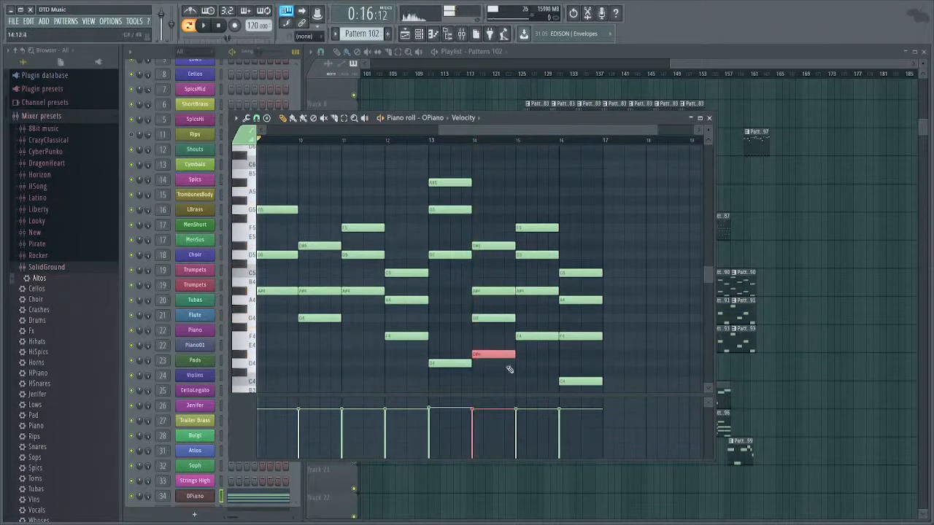
# Play from bar 13 and add G5 and C6 notes above the bar 14 chord, listening to the result.
pyautogui.click(427, 140)
pyautogui.press('space')
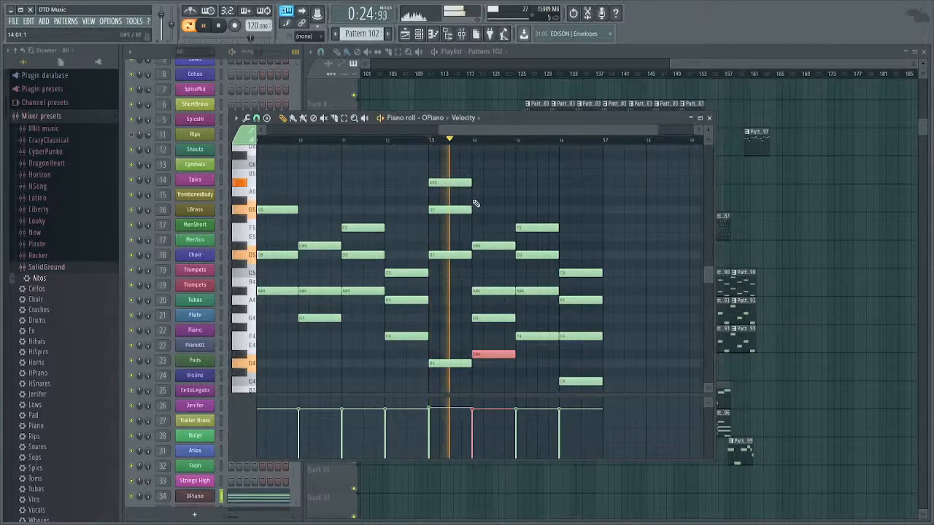
pyautogui.press('space')
pyautogui.click(476, 210)
pyautogui.moveTo(475, 210)
pyautogui.mouseDown()
pyautogui.moveTo(472, 220)
pyautogui.moveTo(474, 209)
pyautogui.mouseUp()
pyautogui.scroll(2, 476, 205)
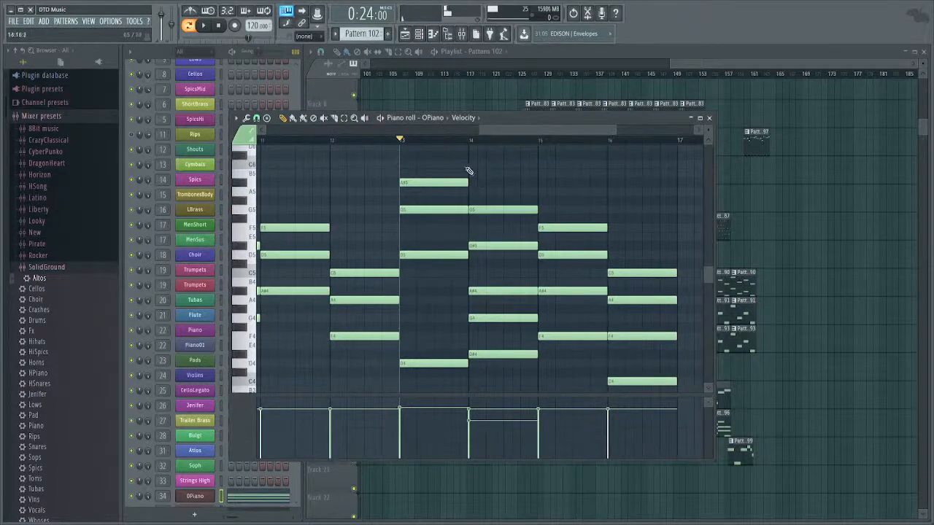
pyautogui.click(468, 168)
pyautogui.press('space')
pyautogui.scroll(3, 491, 268)
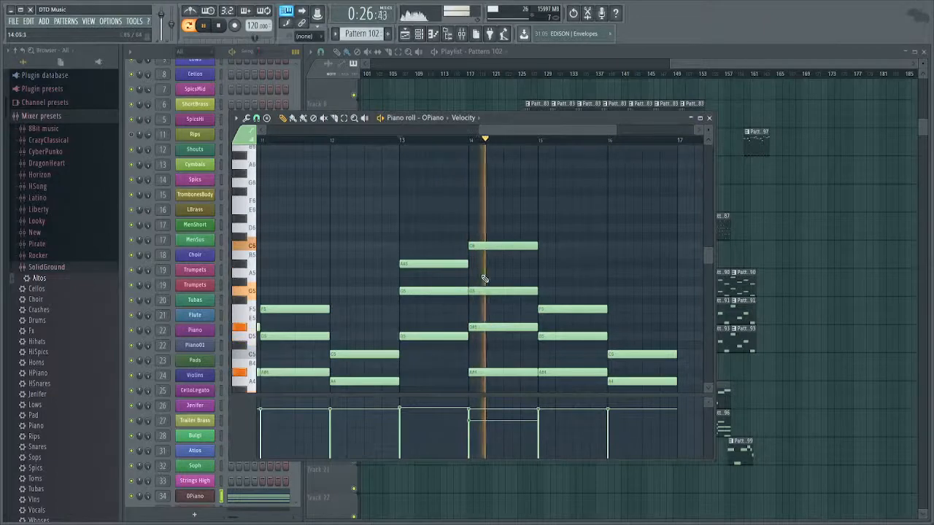
pyautogui.press('space')
# Close the Pattern 102 piano roll and open the OPiano piano roll of Pattern 81 from its playlist clip.
pyautogui.scroll(-4, 479, 261)
pyautogui.scroll(-4, 467, 219)
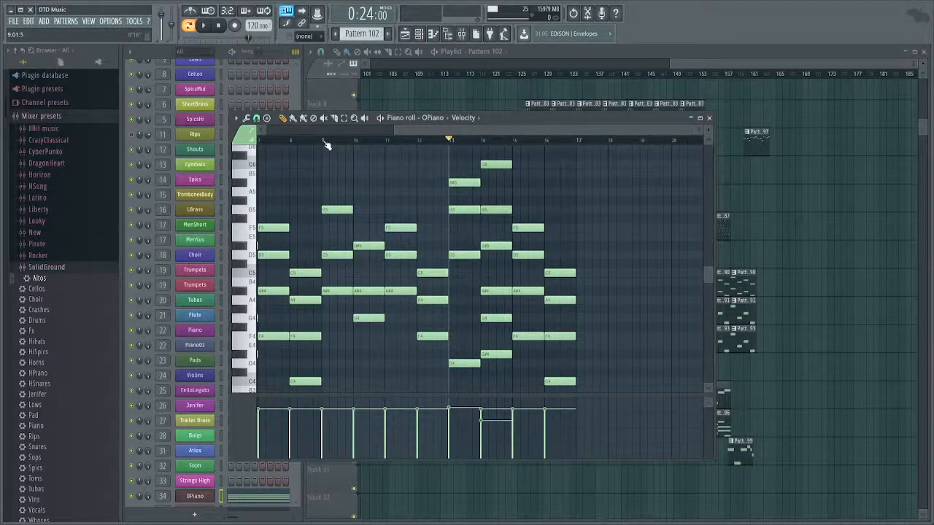
pyautogui.press('m')
pyautogui.press('m')
pyautogui.press('F7')
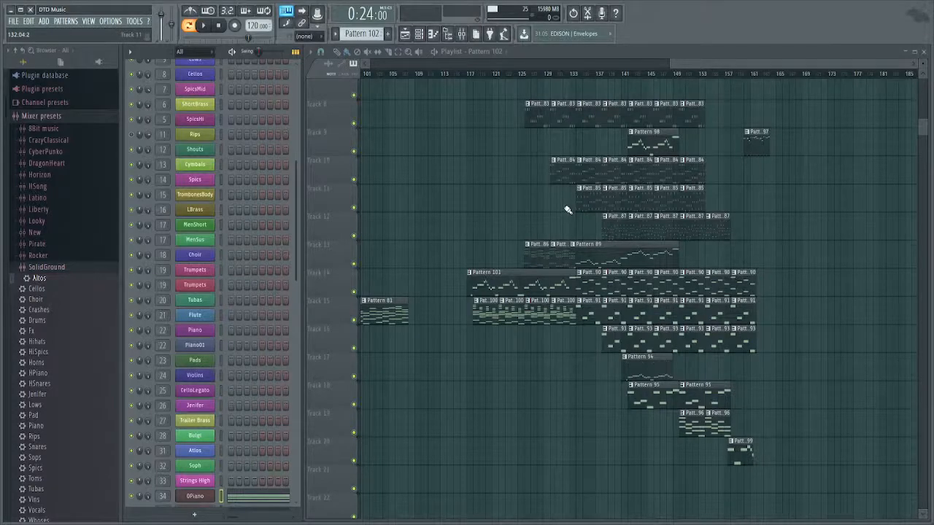
pyautogui.moveTo(567, 309); pyautogui.dragTo(725, 389)
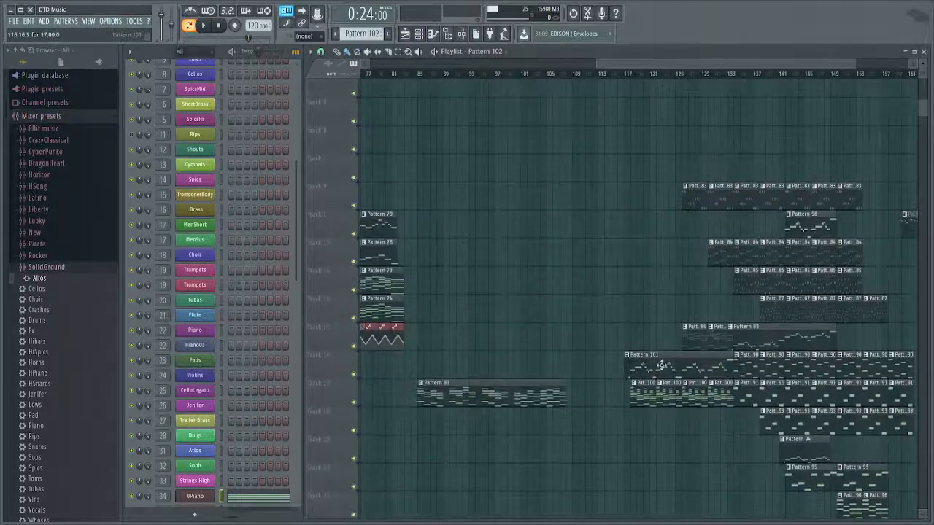
pyautogui.moveTo(684, 366); pyautogui.dragTo(828, 329)
pyautogui.scroll(3, 589, 412)
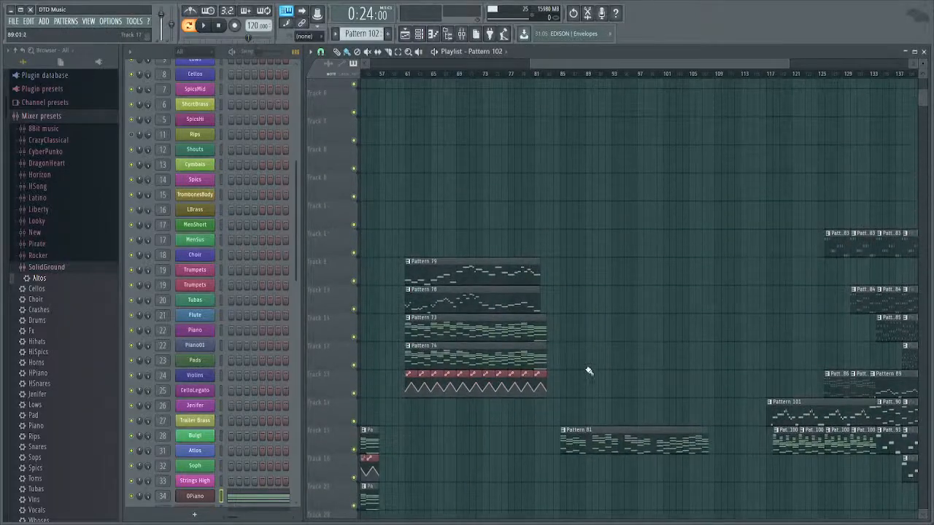
pyautogui.moveTo(590, 272); pyautogui.dragTo(706, 201)
pyautogui.moveTo(723, 350); pyautogui.dragTo(596, 272)
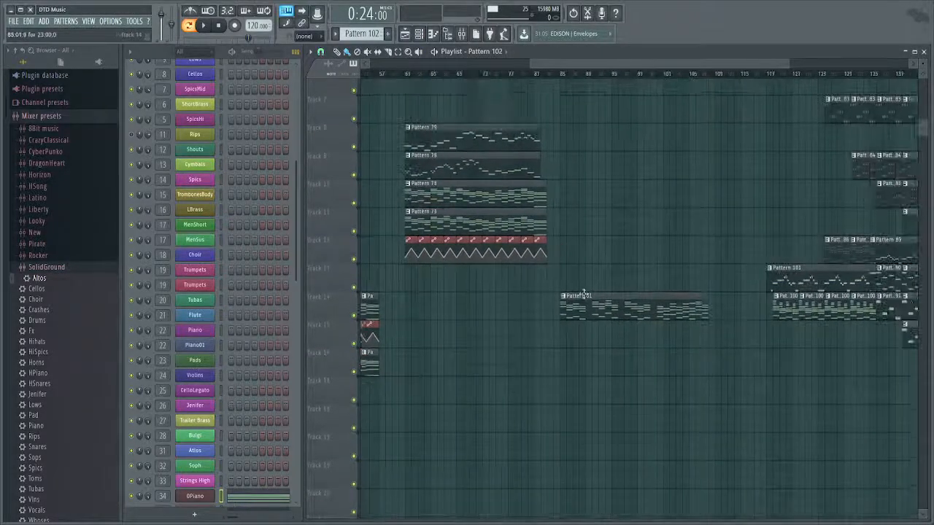
pyautogui.doubleClick(572, 305)
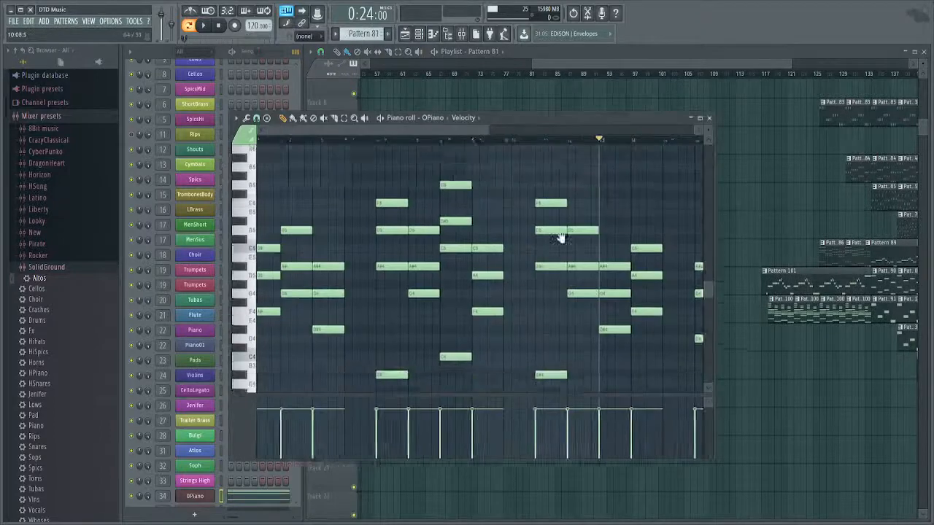
# Examine the OPiano chords and bass notes in Pattern 81, selecting the four lowest notes of bars 1 to 4, and close the piano roll.
pyautogui.scroll(-3, 530, 265)
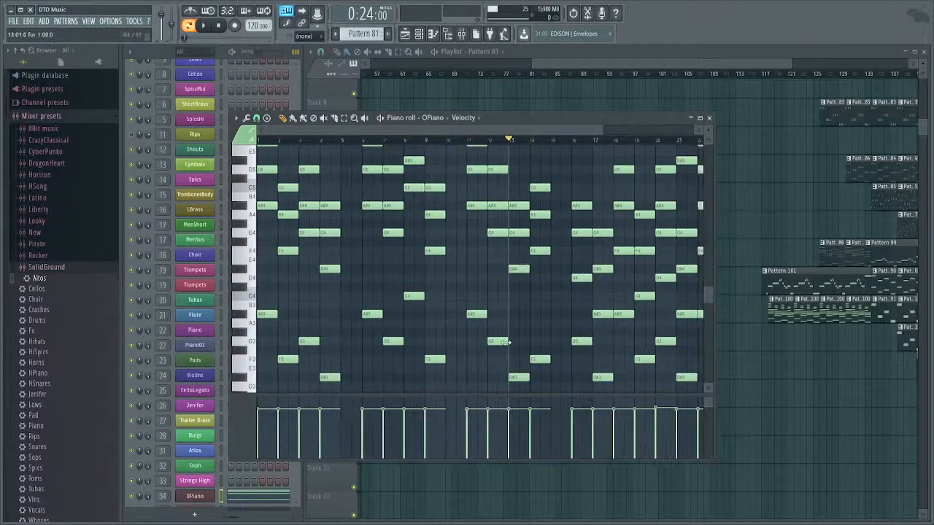
pyautogui.scroll(-2, 492, 333)
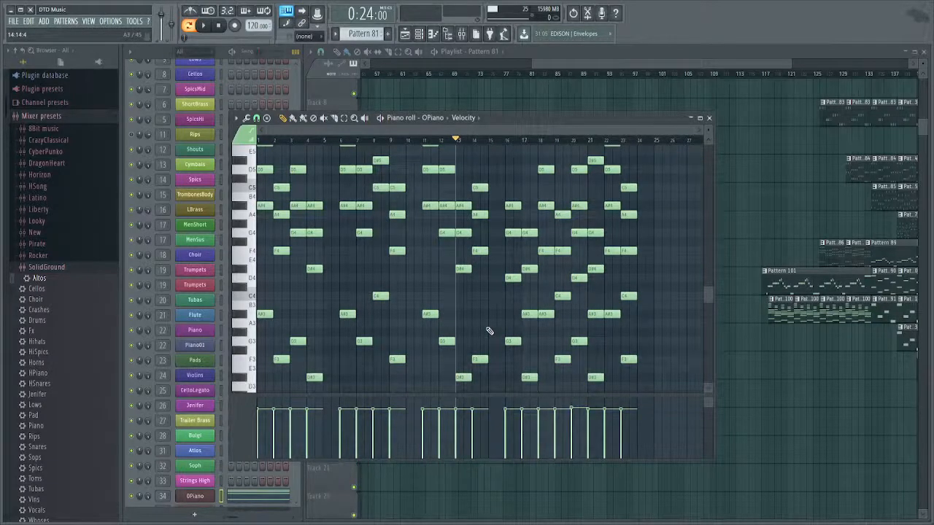
pyautogui.scroll(-3, 489, 331)
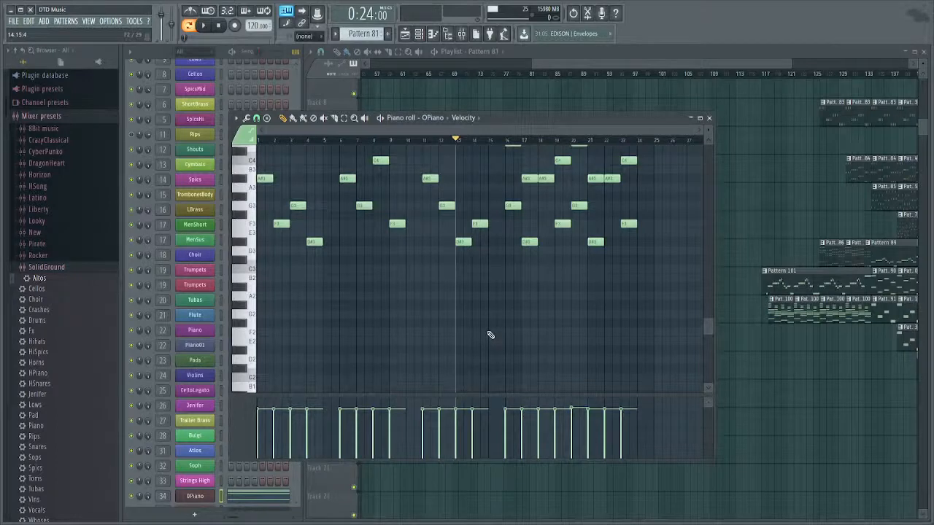
pyautogui.scroll(2, 467, 333)
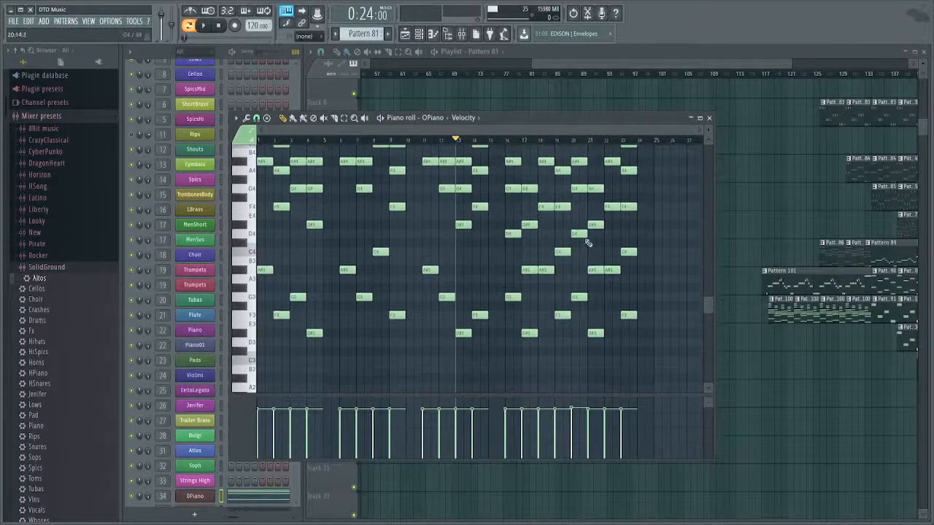
pyautogui.moveTo(322, 240); pyautogui.dragTo(158, 446)
pyautogui.scroll(4, 315, 267)
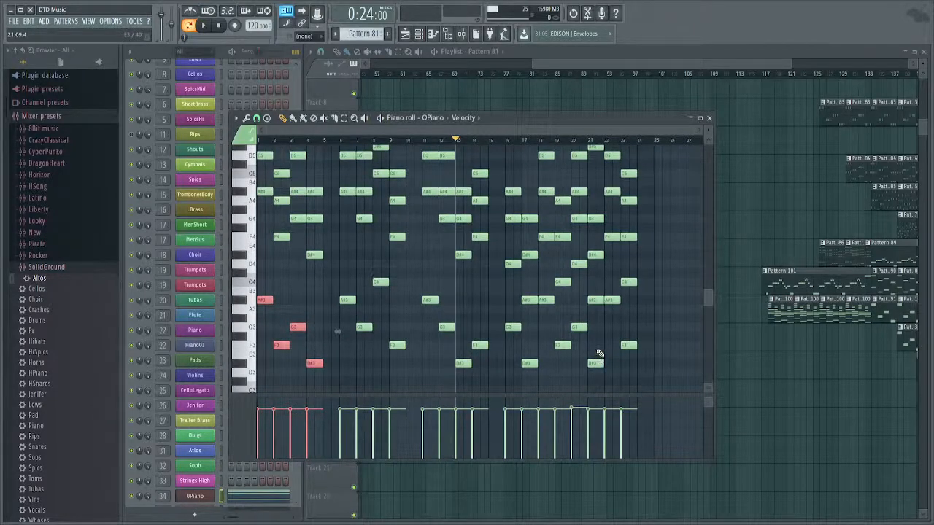
pyautogui.scroll(-4, 598, 354)
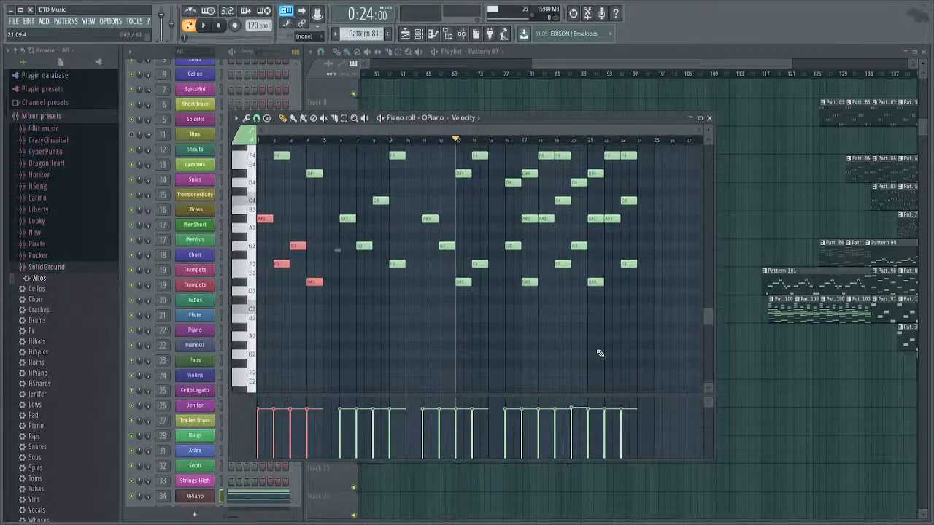
pyautogui.scroll(4, 598, 354)
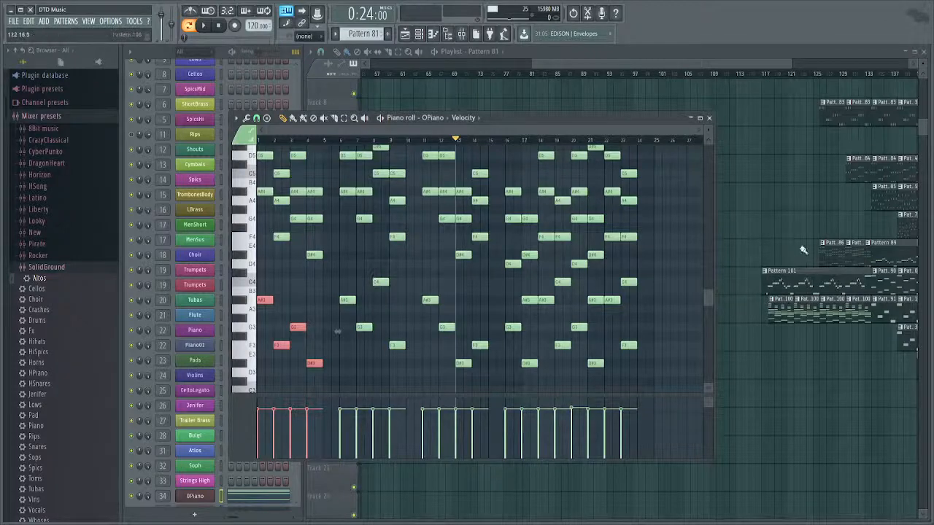
pyautogui.moveTo(644, 299); pyautogui.dragTo(614, 319)
pyautogui.press('Escape')
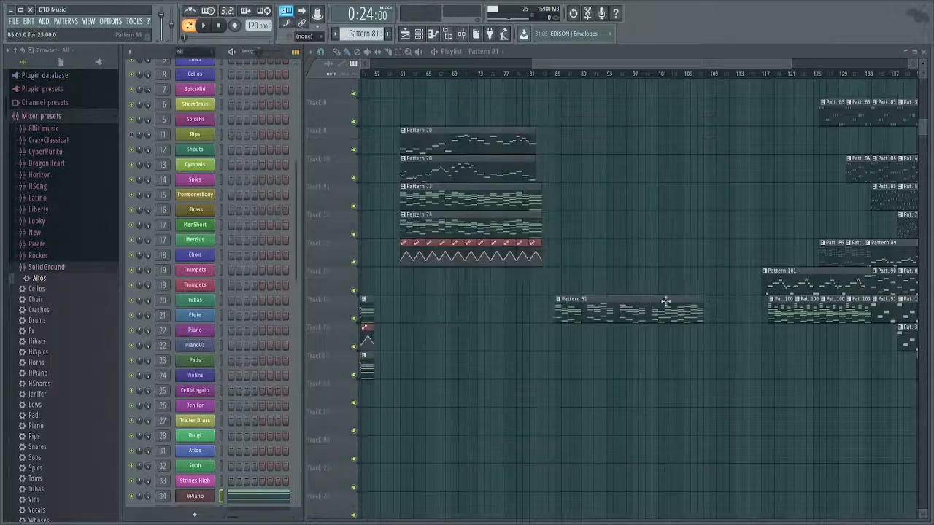
pyautogui.moveTo(664, 302); pyautogui.dragTo(411, 368)
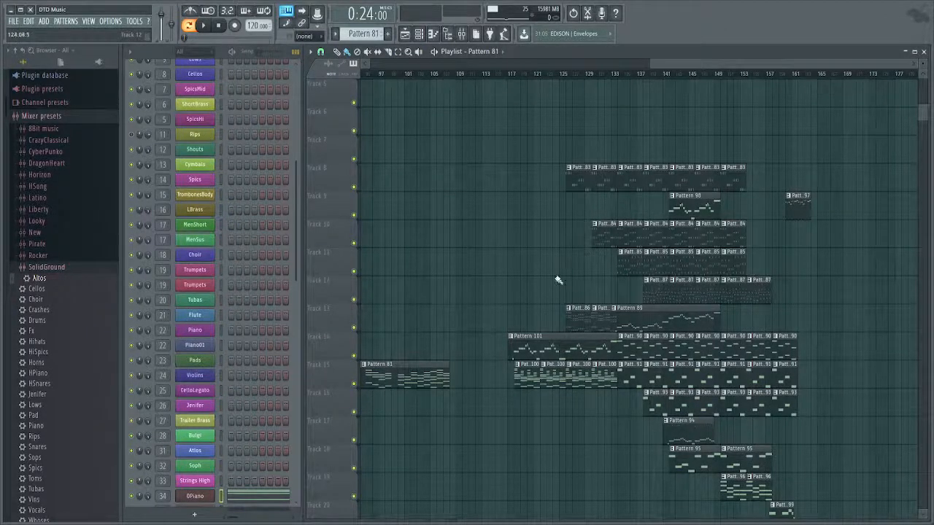
pyautogui.scroll(-3, 503, 357)
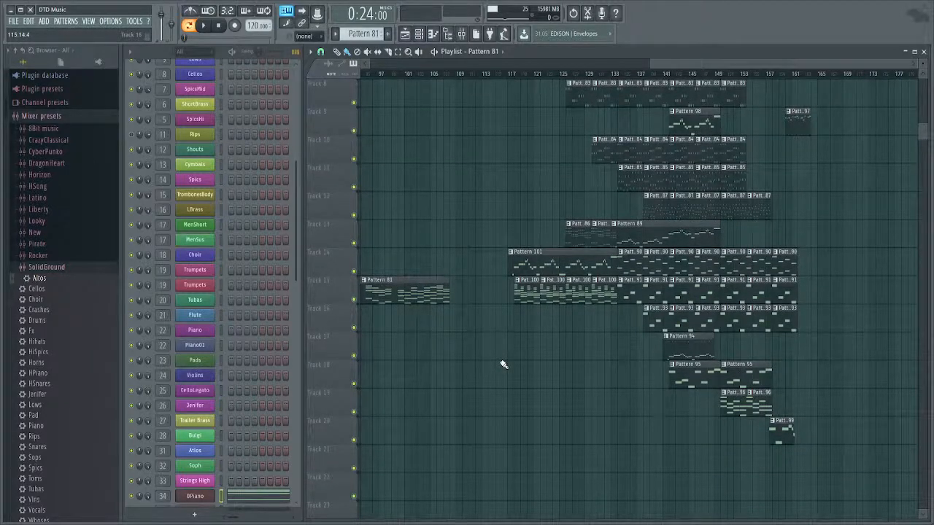
pyautogui.moveTo(455, 364); pyautogui.dragTo(357, 420)
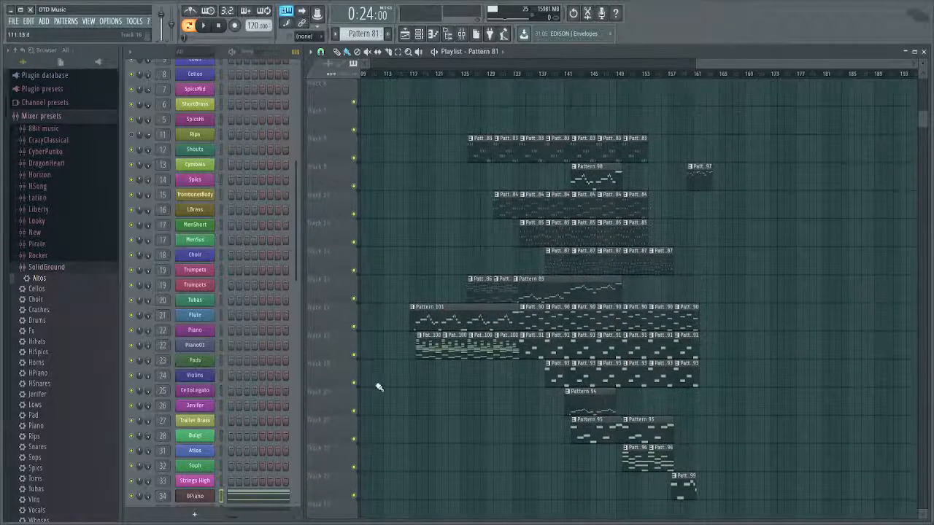